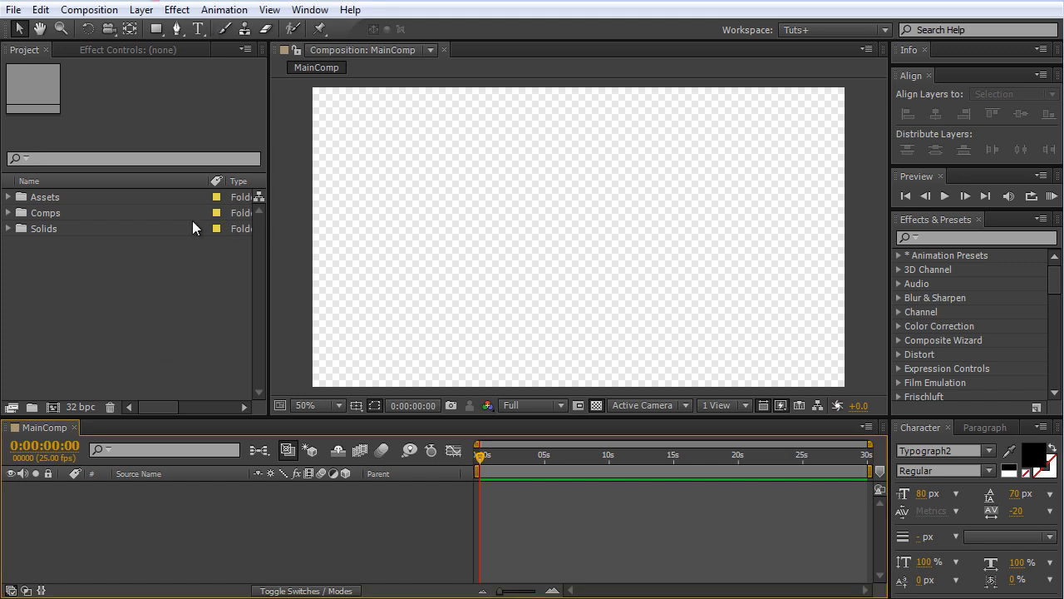
Step: Examine the Assets folder with its Seq and Stills subfolders in the project
{"action": "left_click", "coordinate": [46, 199]}
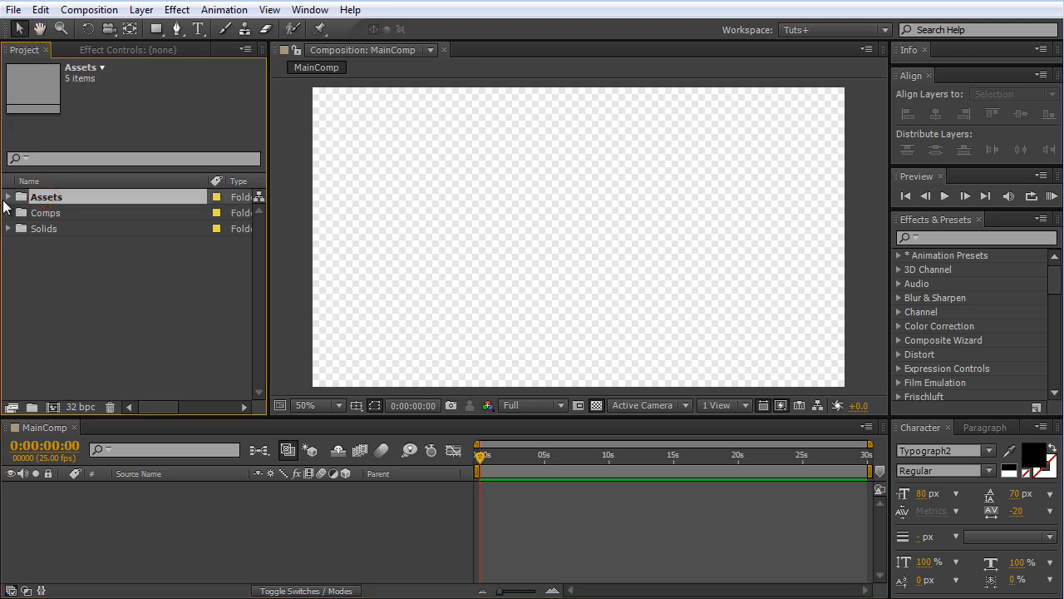
{"action": "left_click", "coordinate": [6, 196]}
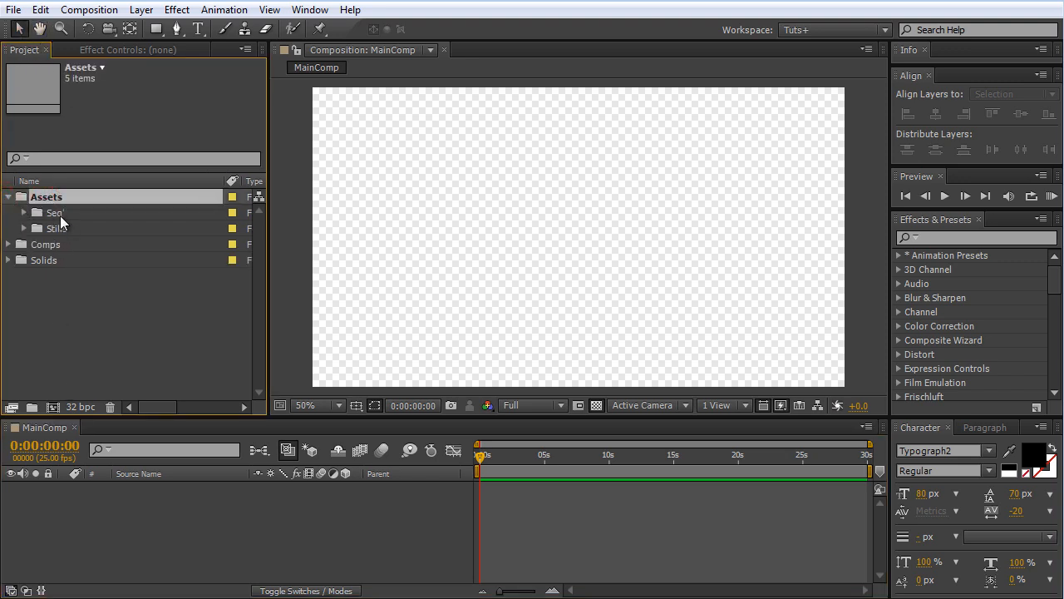
{"action": "left_click", "coordinate": [58, 214]}
{"action": "left_click", "coordinate": [59, 231]}
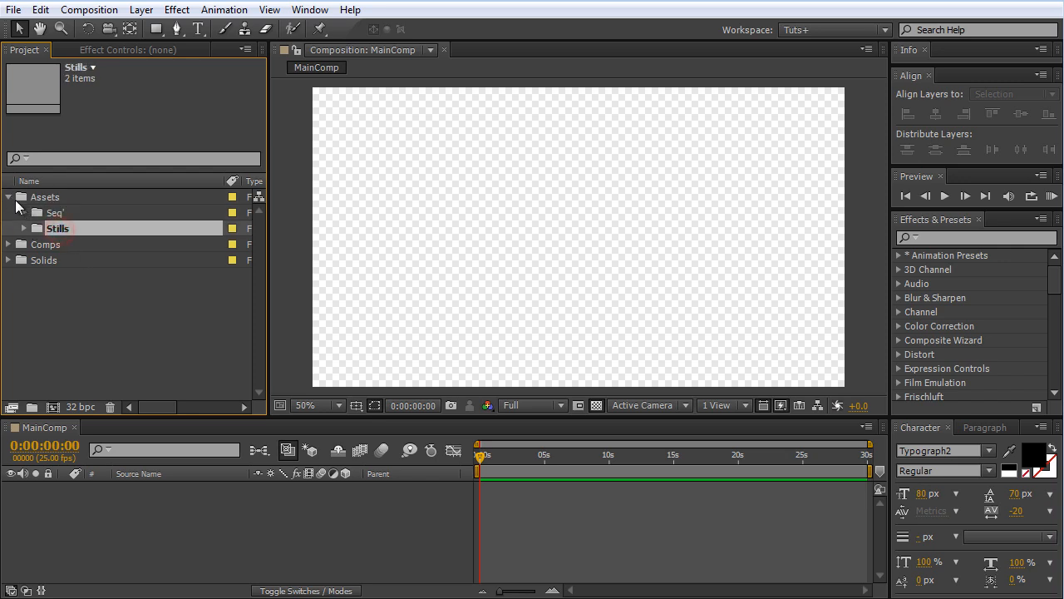
{"action": "left_click", "coordinate": [8, 197]}
Step: Examine the Comps folder, MainComp's composition settings and the Solids folder
{"action": "left_click", "coordinate": [38, 215]}
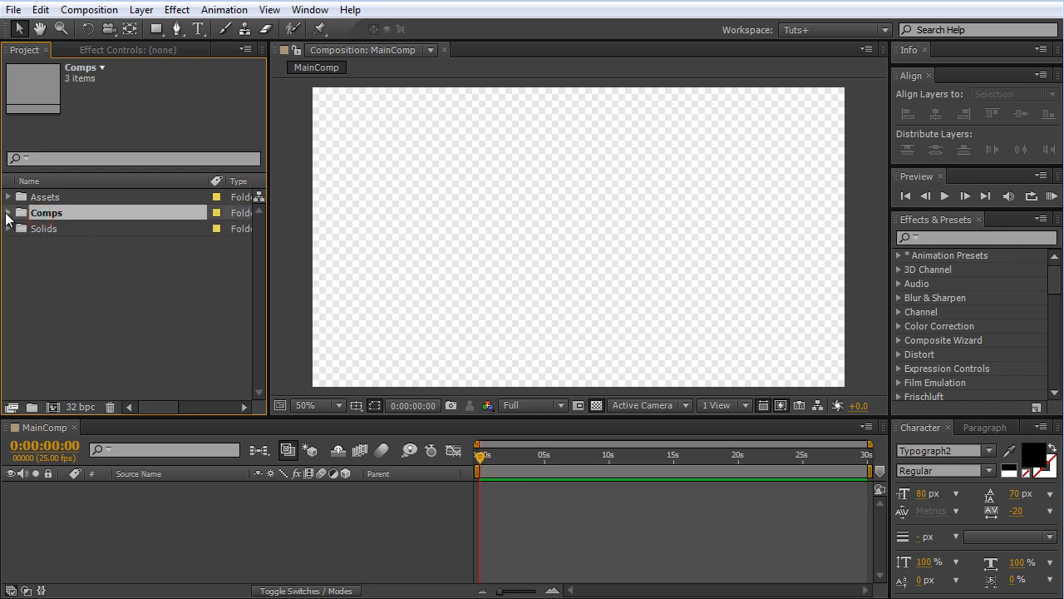
{"action": "left_click", "coordinate": [8, 213]}
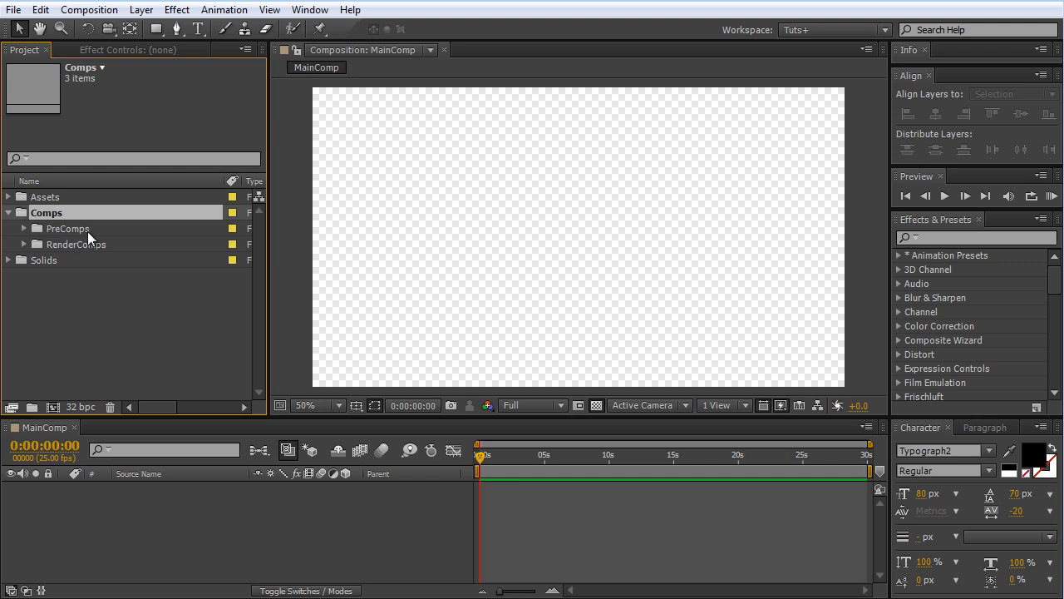
{"action": "left_click", "coordinate": [19, 243]}
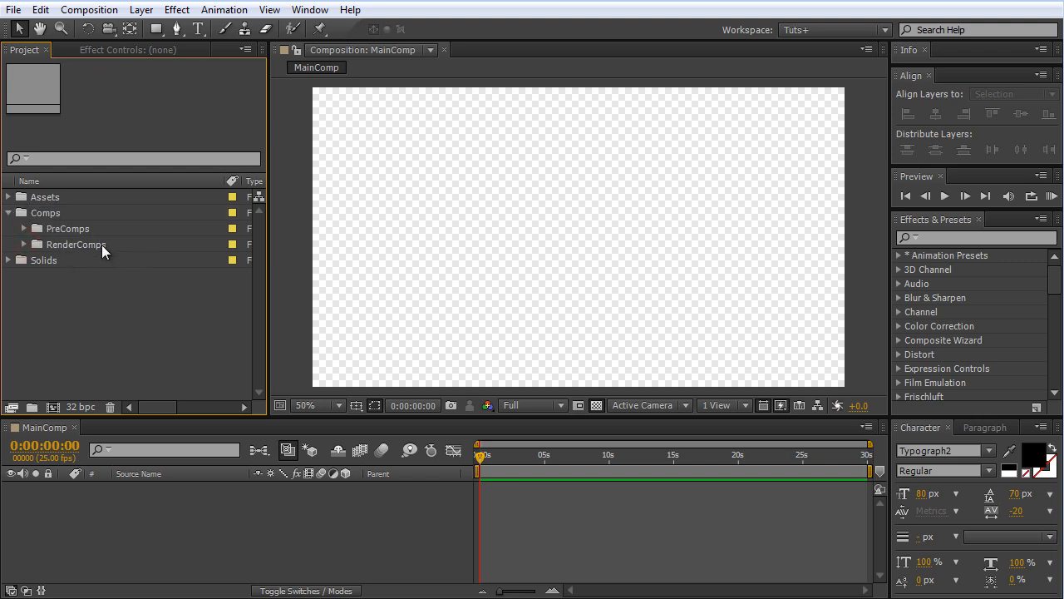
{"action": "left_click", "coordinate": [25, 244]}
{"action": "left_click", "coordinate": [87, 262]}
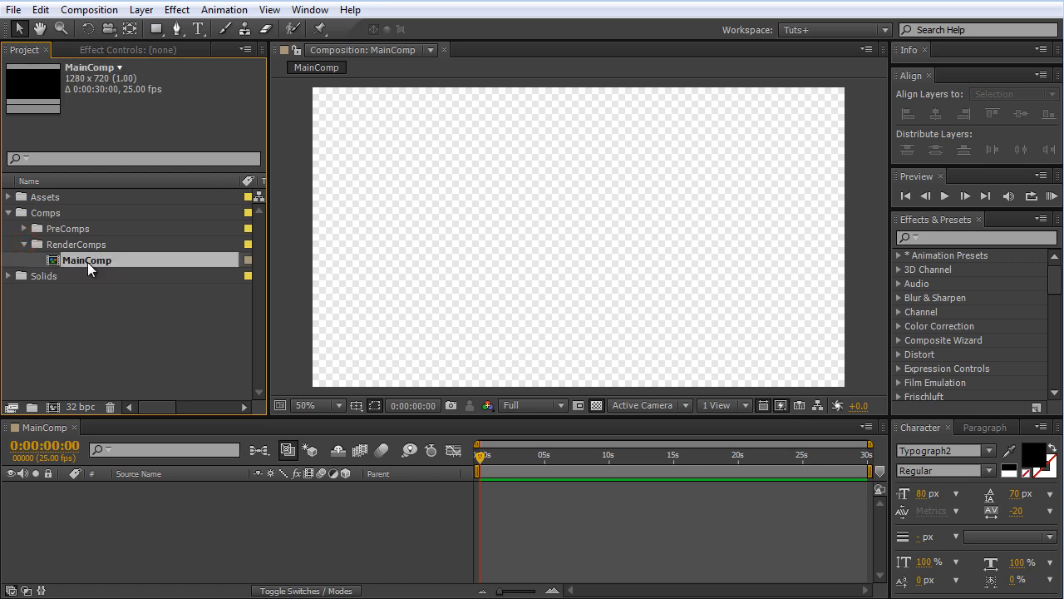
{"action": "key", "text": "ctrl+k"}
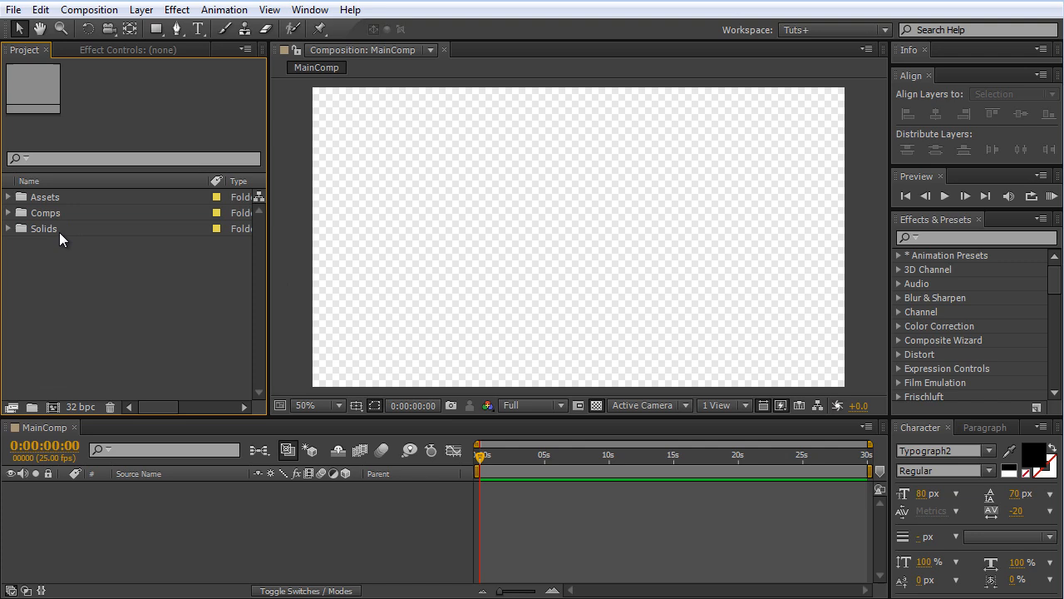
{"action": "left_click", "coordinate": [59, 232]}
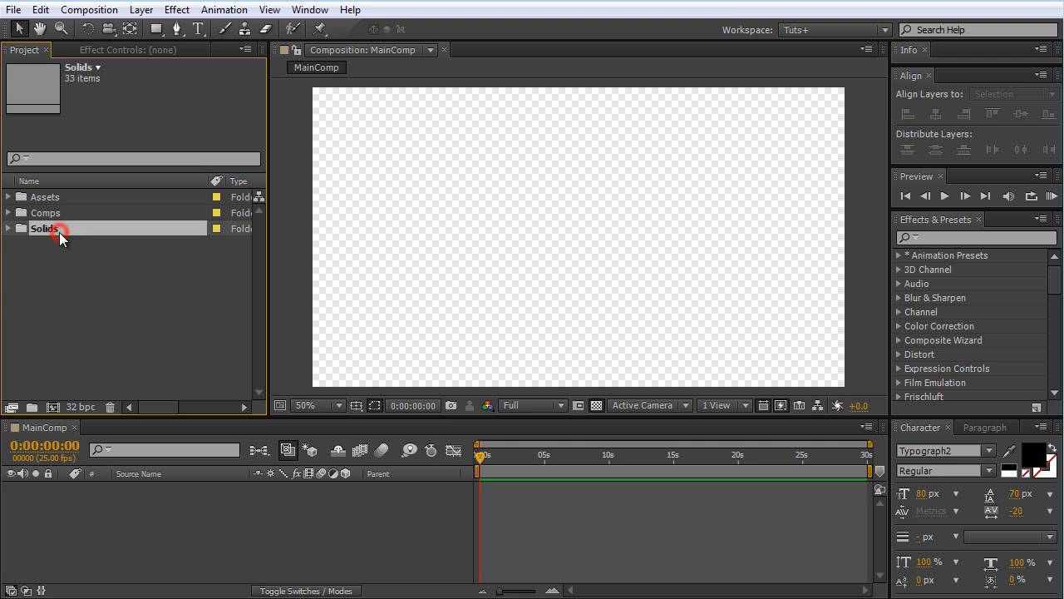
{"action": "left_click", "coordinate": [172, 294]}
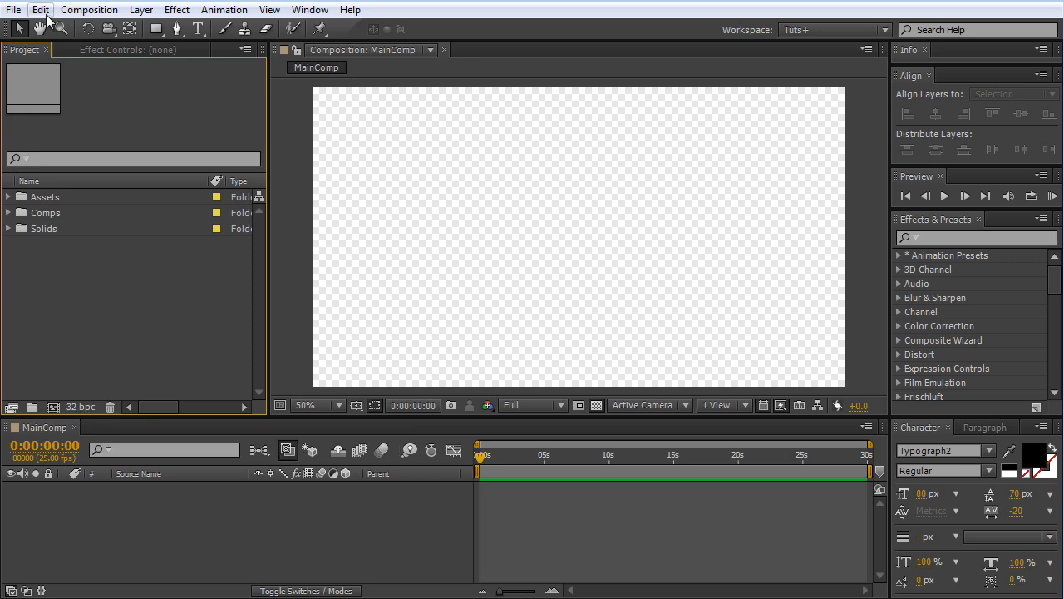
Step: Open the project settings to reach the color depth and working space options
{"action": "left_click", "coordinate": [13, 10]}
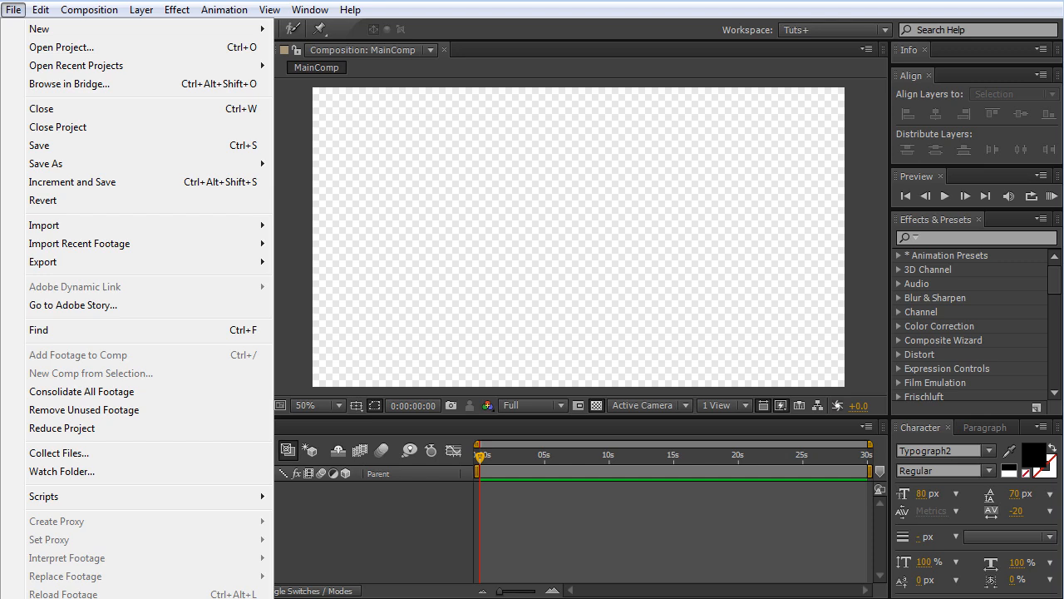
{"action": "left_click", "coordinate": [71, 597]}
{"action": "left_click", "coordinate": [431, 11]}
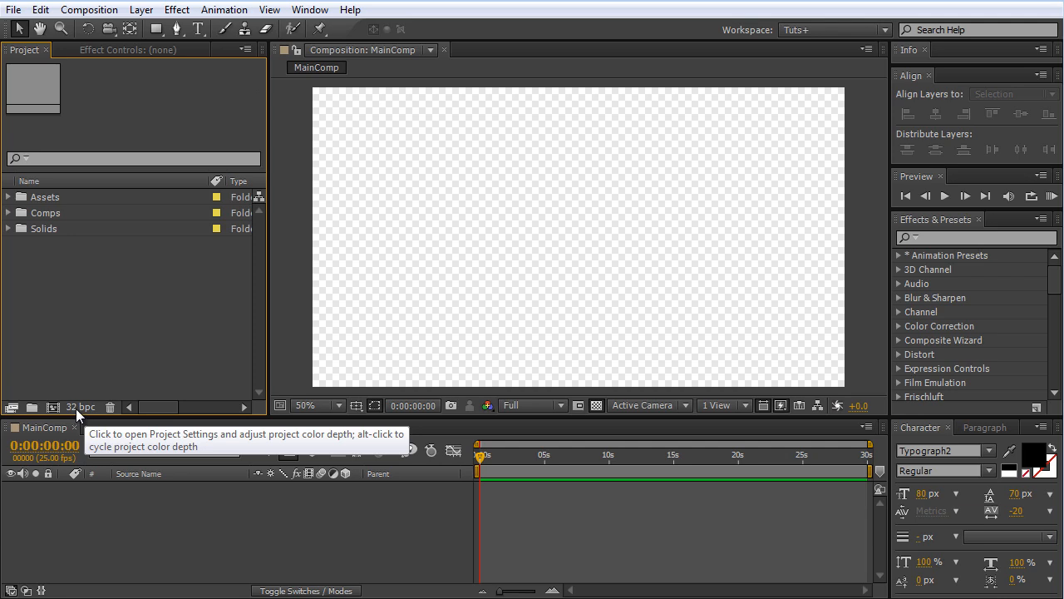
{"action": "left_click", "coordinate": [76, 408]}
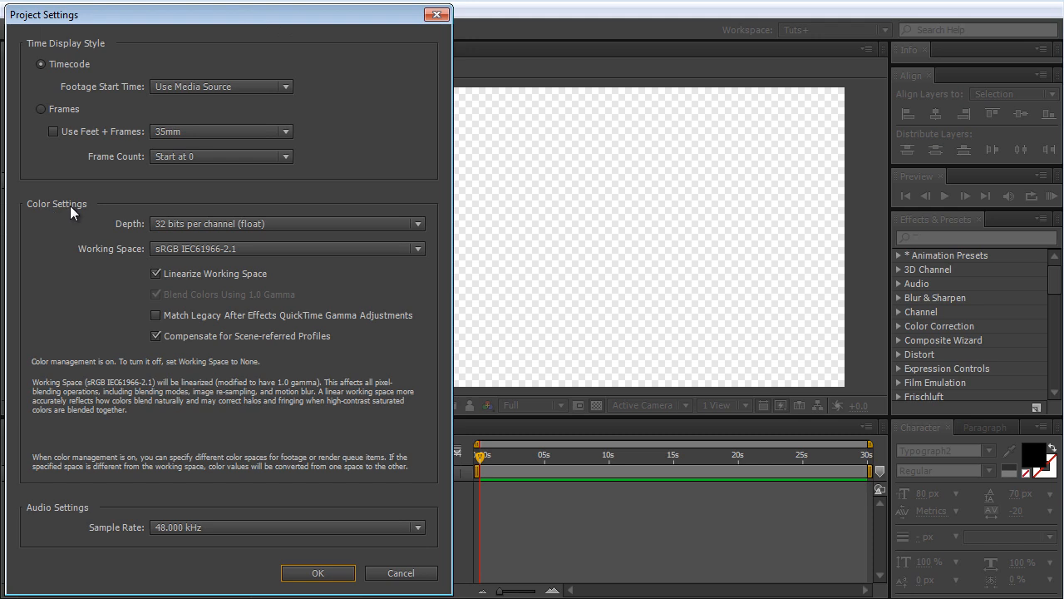
Step: Set the project's color depth to 8 bits per channel and its working space to None
{"action": "left_click", "coordinate": [202, 223]}
{"action": "left_click", "coordinate": [208, 240]}
{"action": "left_click", "coordinate": [197, 250]}
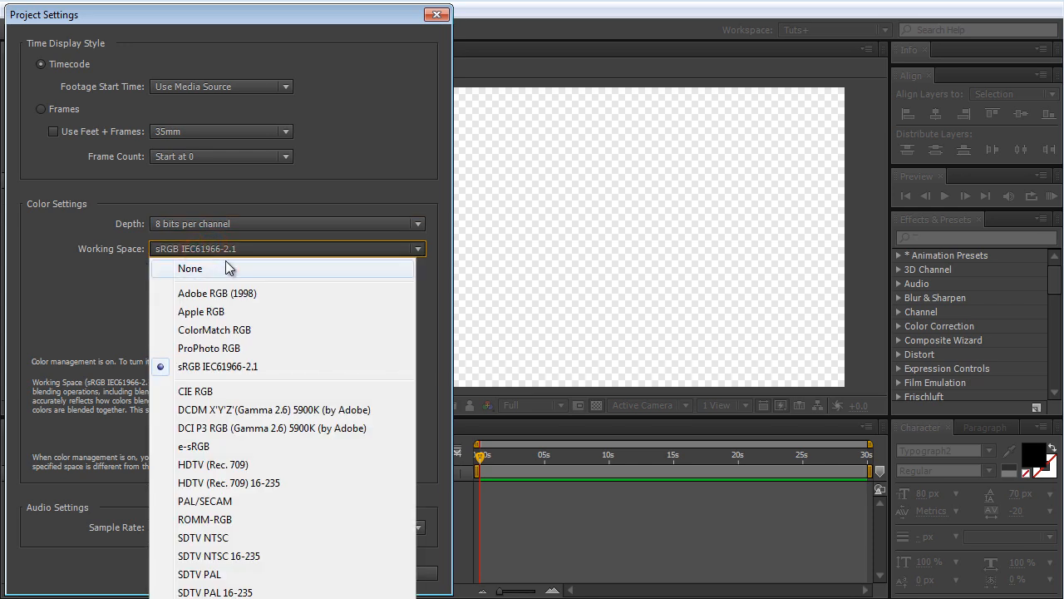
{"action": "left_click", "coordinate": [224, 264]}
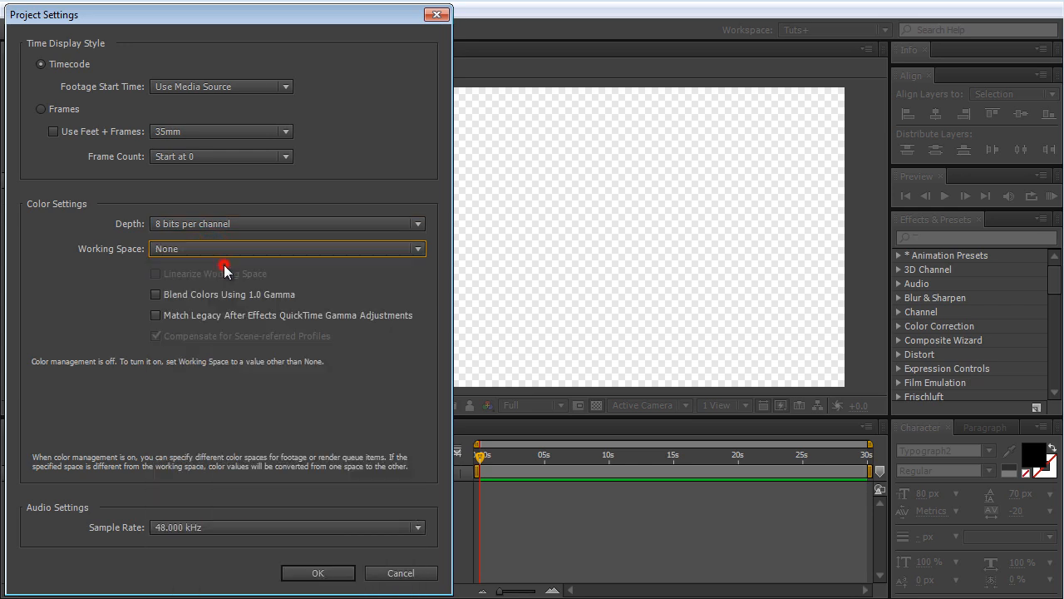
Step: Set the project's color depth to 32 bits per channel (float)
{"action": "left_click", "coordinate": [294, 225]}
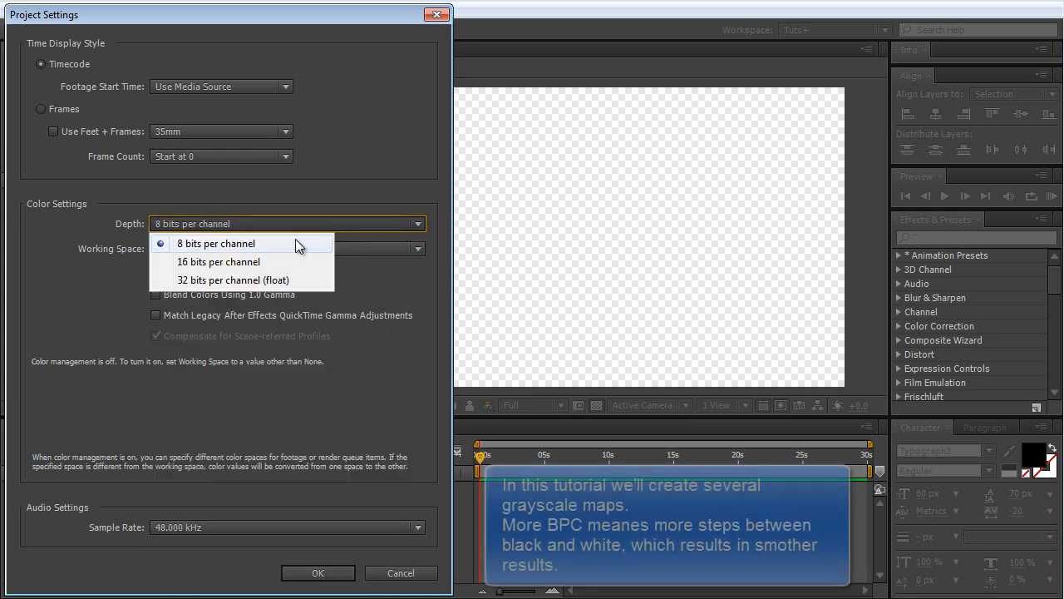
{"action": "left_click", "coordinate": [207, 283]}
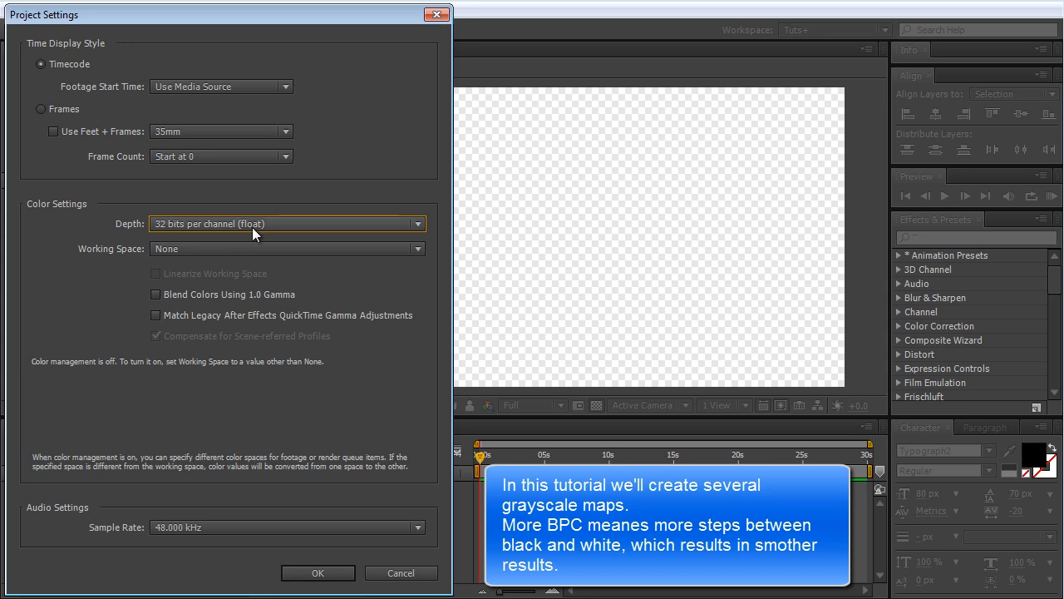
{"action": "left_click", "coordinate": [192, 222]}
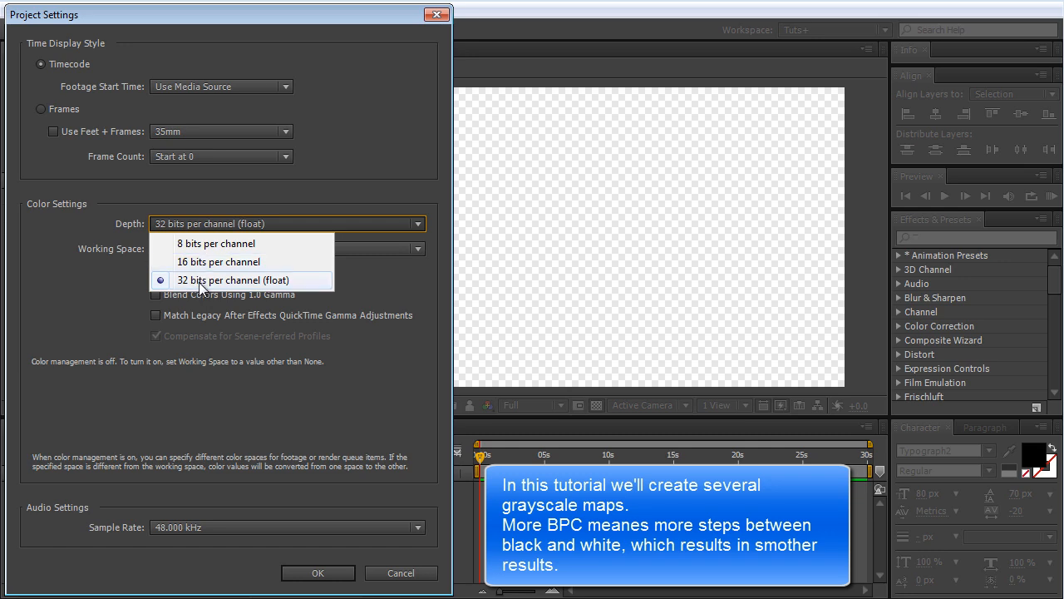
{"action": "left_click", "coordinate": [84, 224]}
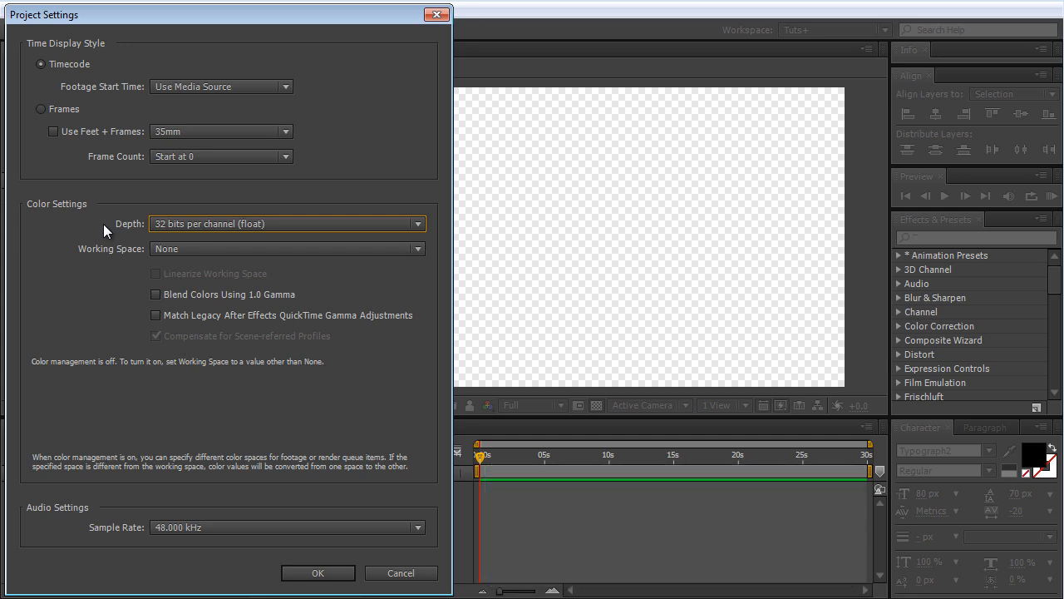
Step: Set the working space to sRGB IEC61966-2.1, enable Linearize Working Space and apply the project settings
{"action": "left_click", "coordinate": [193, 250]}
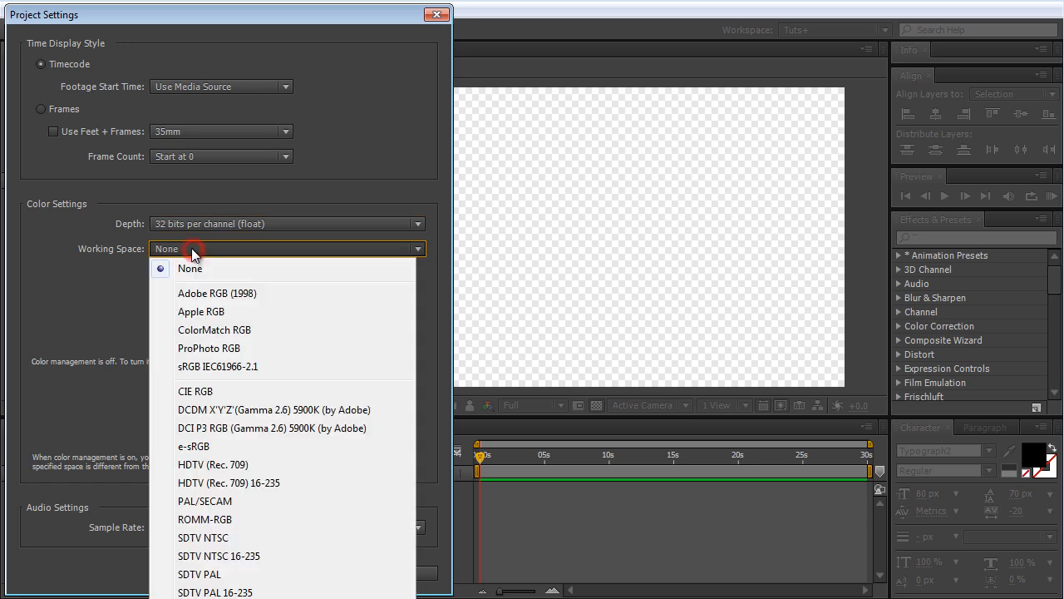
{"action": "left_click", "coordinate": [205, 366]}
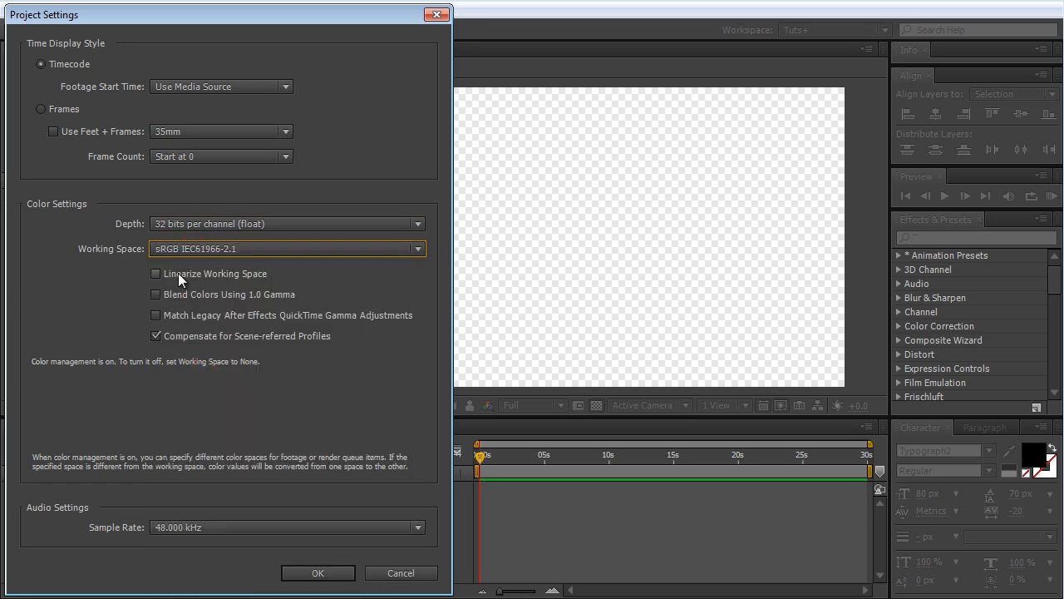
{"action": "left_click", "coordinate": [178, 272]}
{"action": "left_click", "coordinate": [344, 569]}
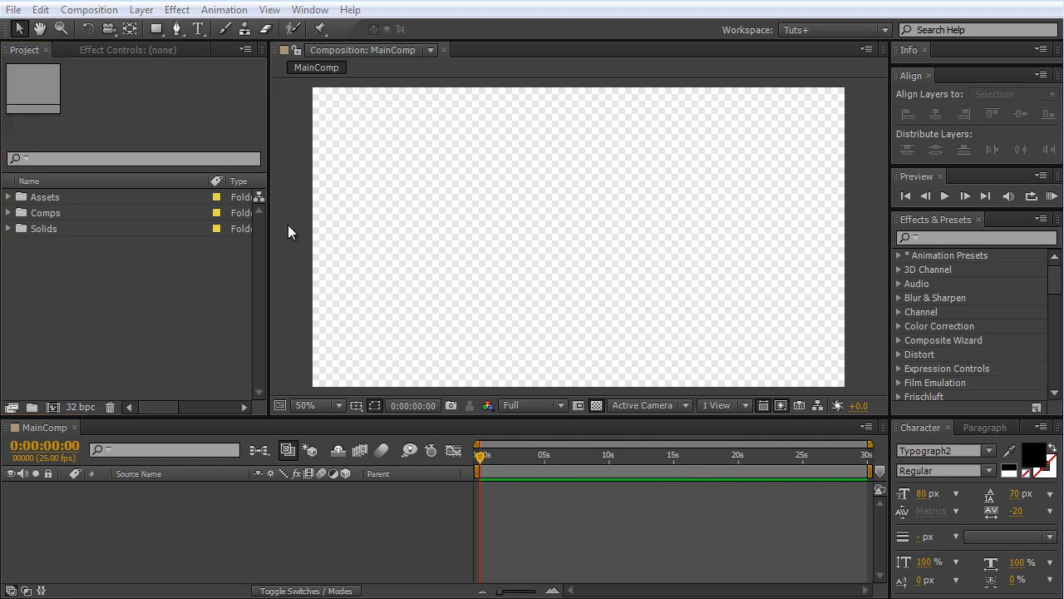
Step: Add Eye_Closeup_Showcase.wmv from the Assets folder to MainComp and preview the footage
{"action": "left_click", "coordinate": [7, 198]}
{"action": "left_click", "coordinate": [8, 198]}
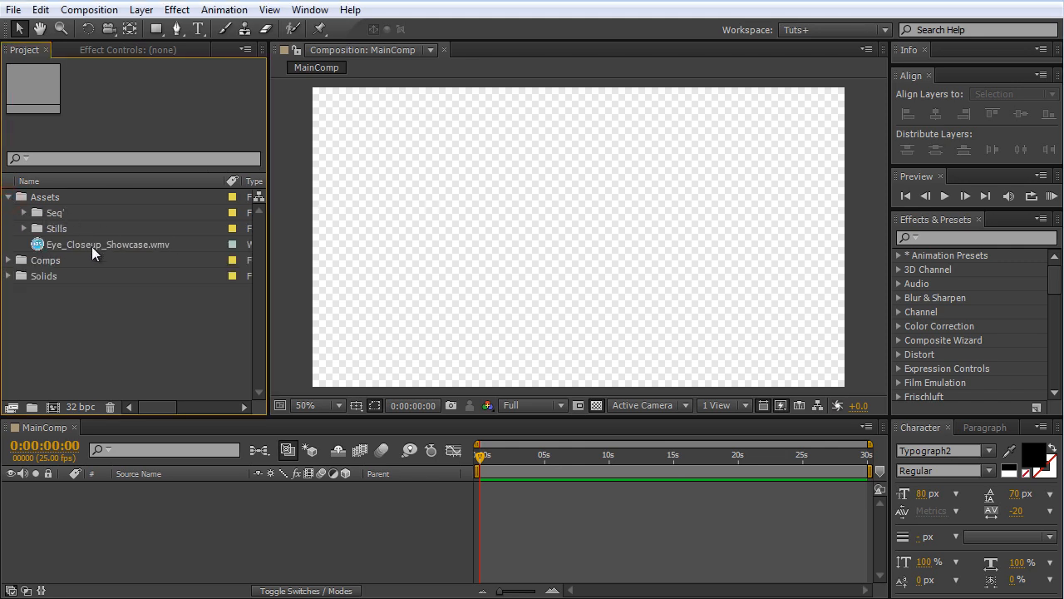
{"action": "left_click_drag", "start_coordinate": [87, 245], "coordinate": [585, 225]}
{"action": "key", "text": "space"}
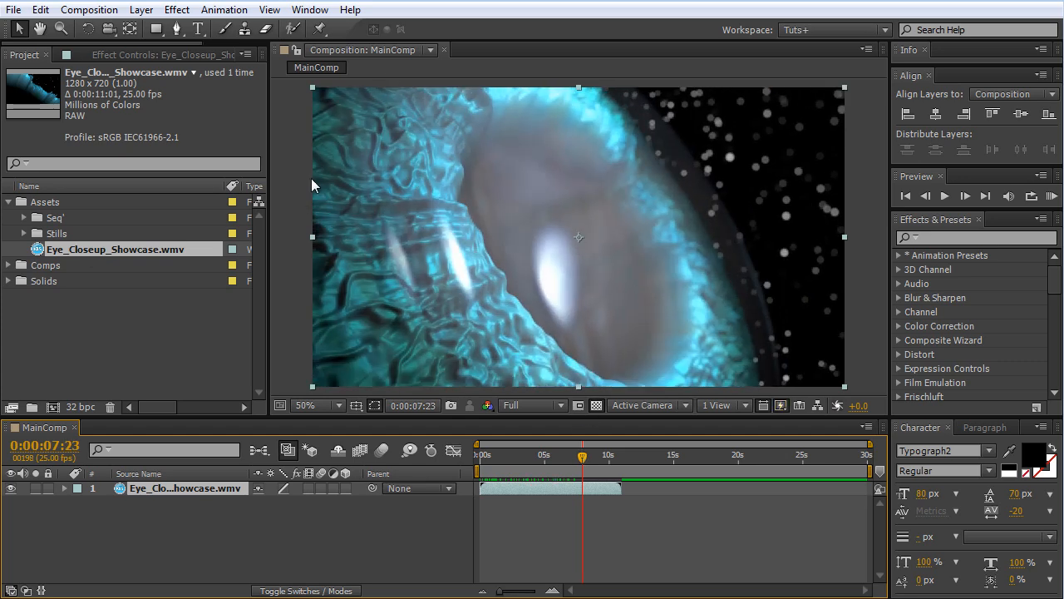
{"action": "left_click", "coordinate": [569, 454]}
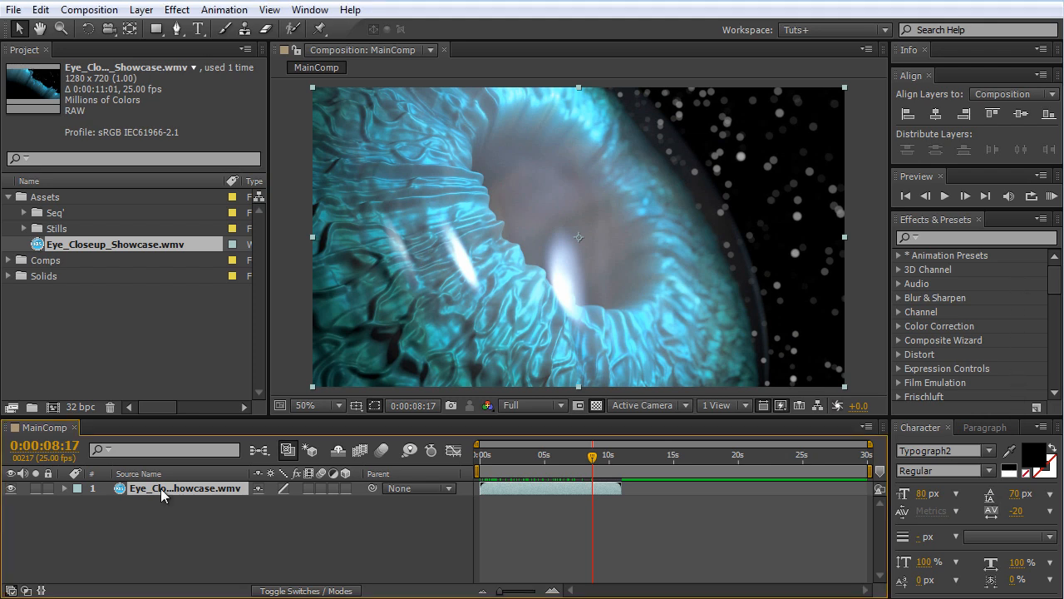
Step: Delete the Eye_Closeup_Showcase.wmv layer from MainComp
{"action": "key", "text": "Delete"}
{"action": "left_click", "coordinate": [321, 527]}
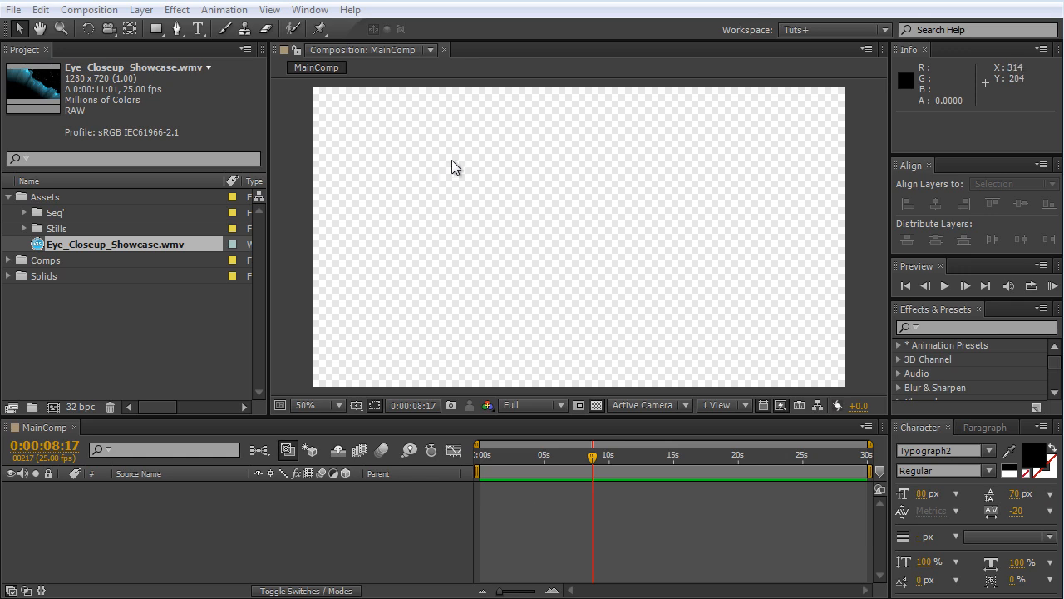
{"action": "left_click", "coordinate": [200, 562]}
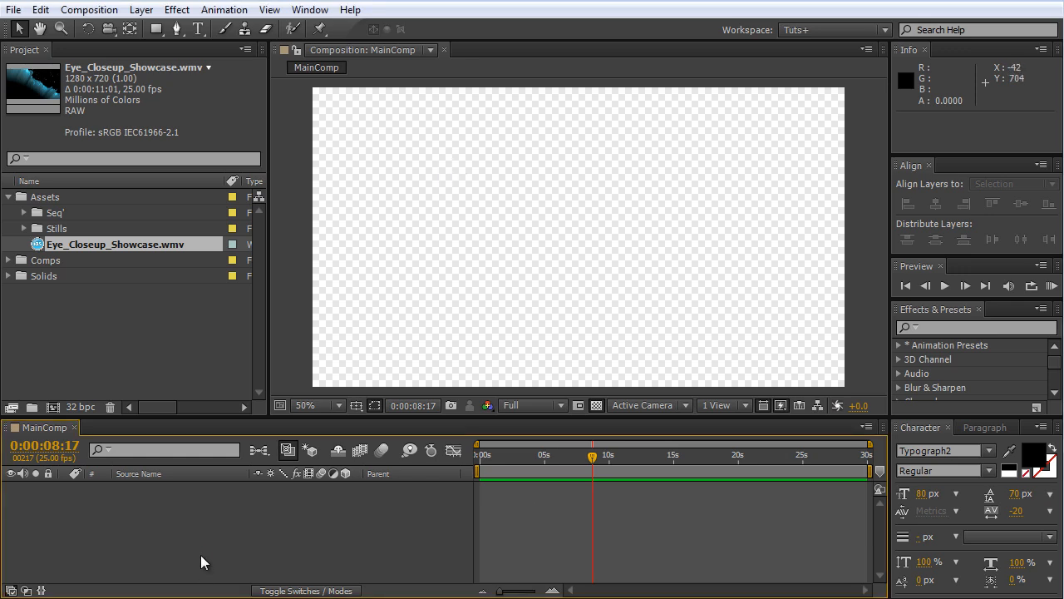
Step: Create a new composition named Fractal_01 with a width of 3000 px and a height of 400 px
{"action": "left_click", "coordinate": [330, 509]}
{"action": "key", "text": "ctrl+n"}
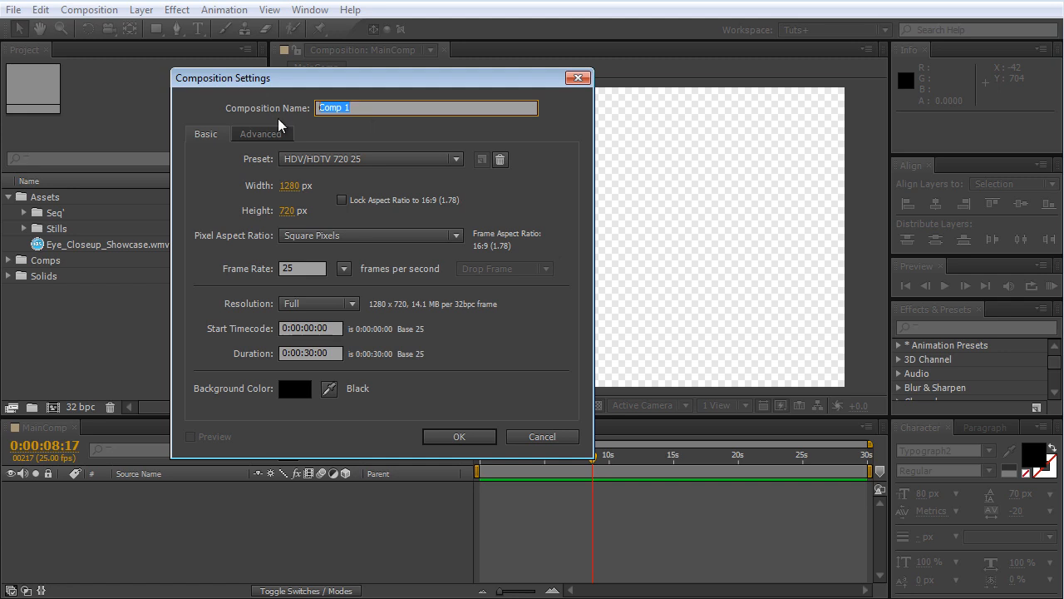
{"action": "type", "text": "Fractal_01"}
{"action": "key", "text": "Tab"}
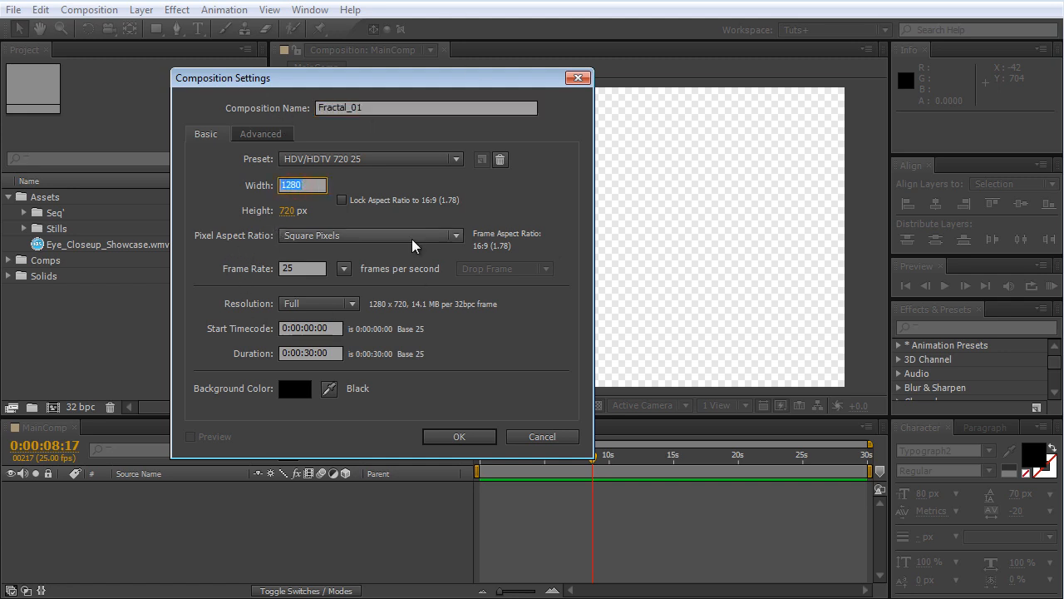
{"action": "type", "text": "3000"}
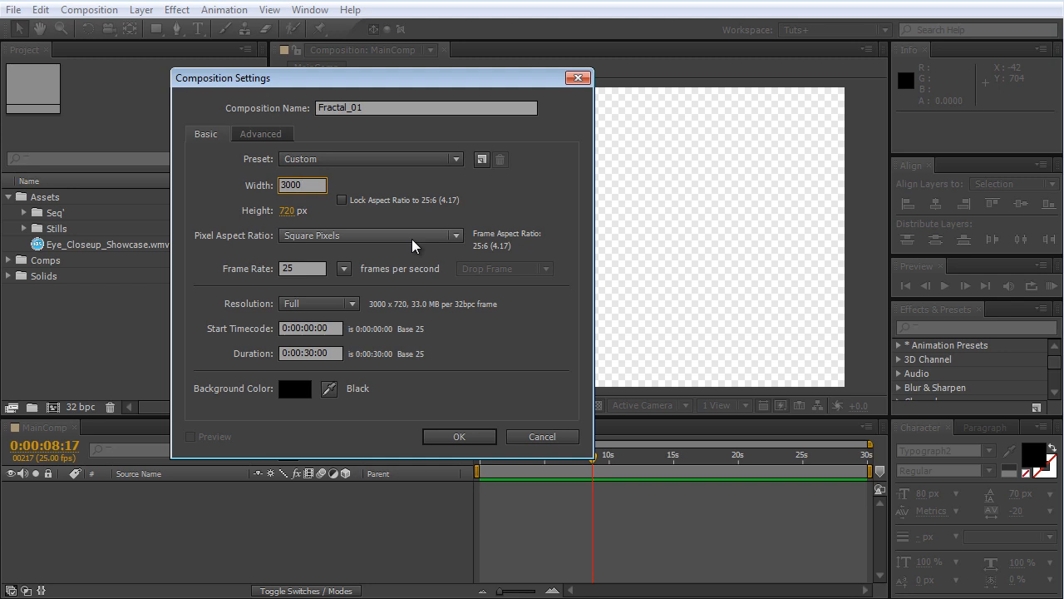
{"action": "key", "text": "Tab"}
{"action": "type", "text": "400"}
{"action": "key", "text": "Return"}
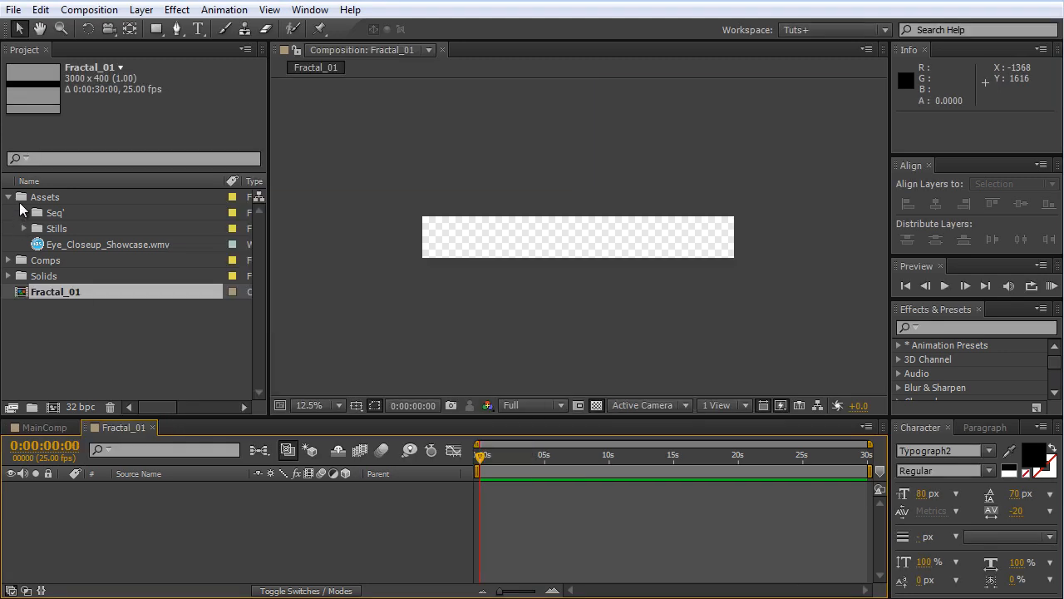
Step: Move the Fractal_01 composition into the PreComps folder inside Comps and expand that folder
{"action": "left_click", "coordinate": [9, 197]}
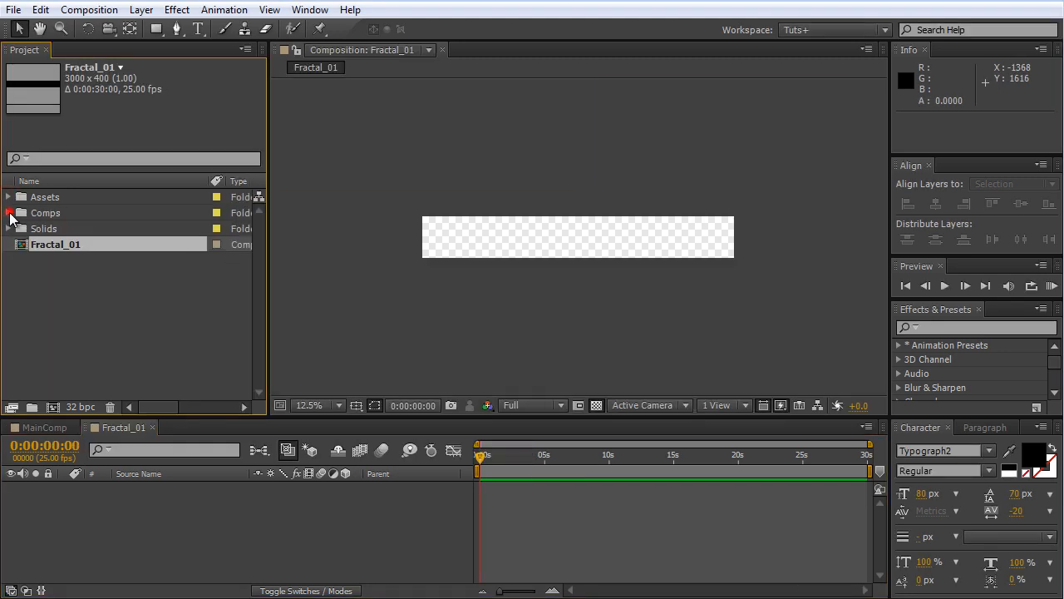
{"action": "left_click", "coordinate": [9, 213]}
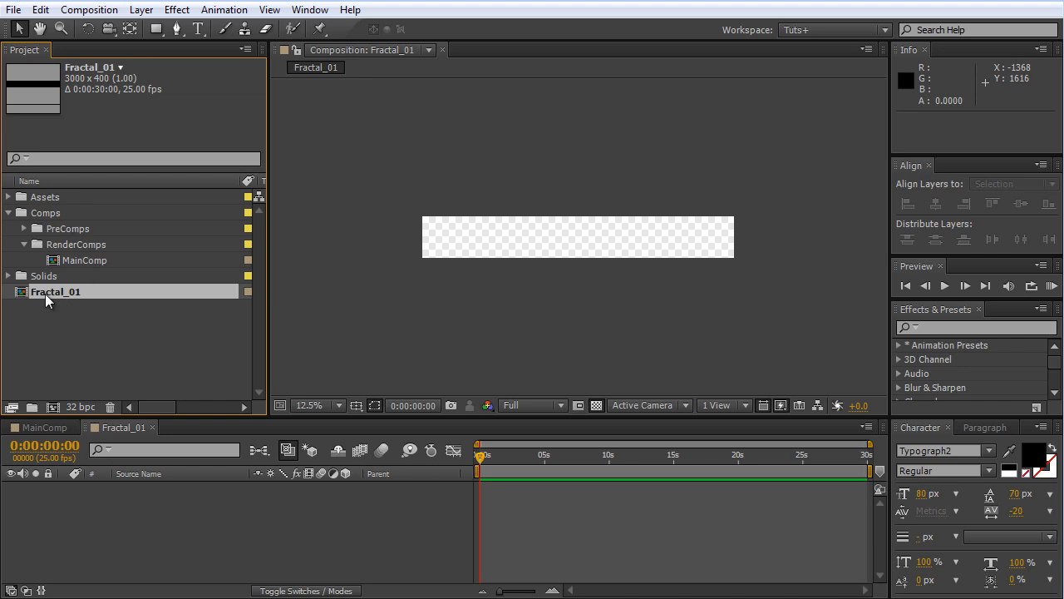
{"action": "left_click_drag", "start_coordinate": [71, 297], "coordinate": [68, 230]}
{"action": "left_click", "coordinate": [24, 228]}
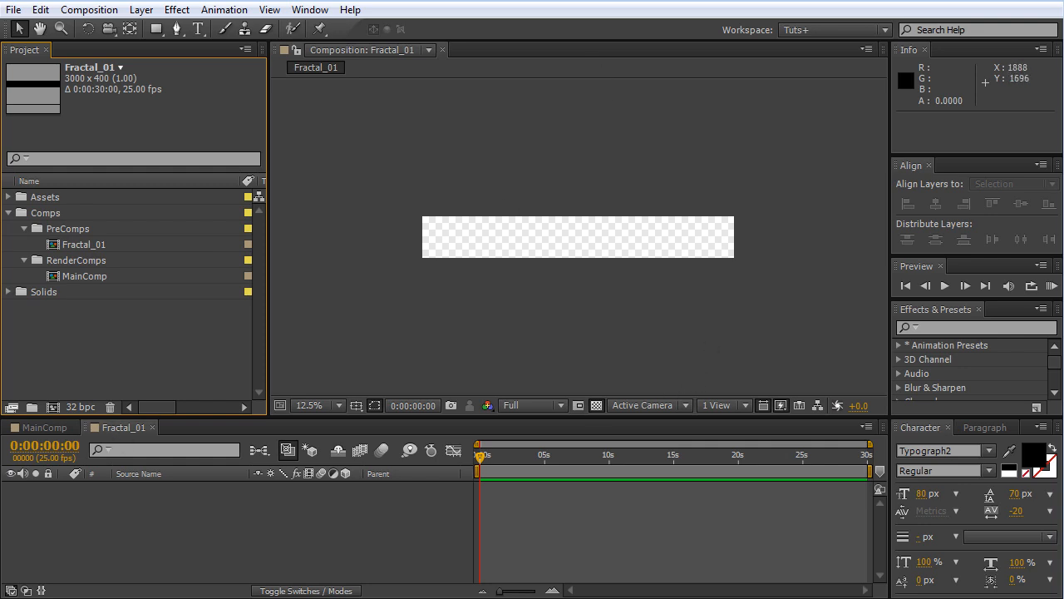
{"action": "left_click", "coordinate": [188, 526]}
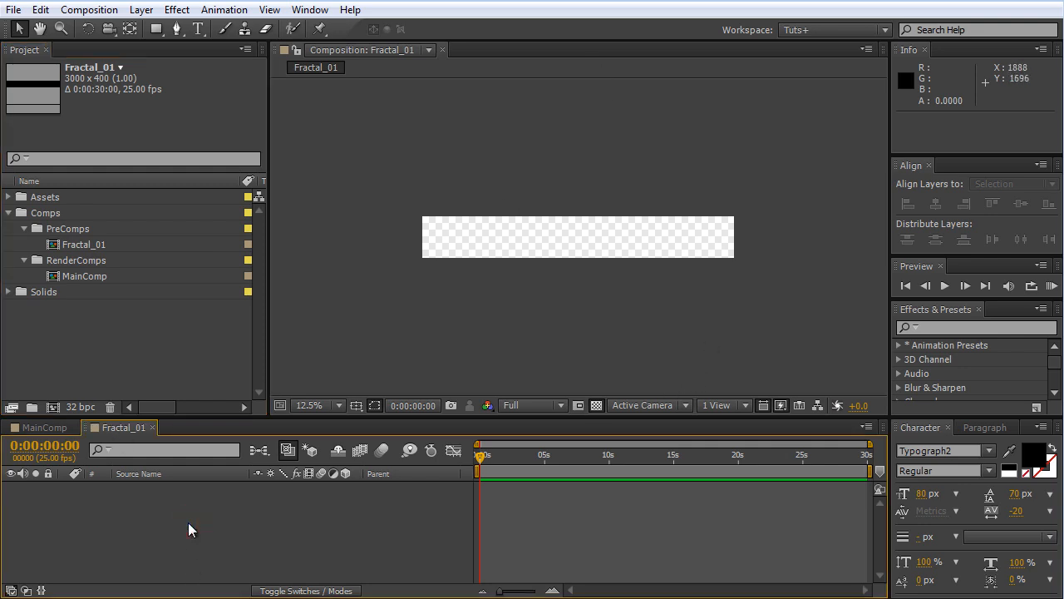
Step: Create a white solid at composition size in Fractal_01 and rename the layer Fractal
{"action": "key", "text": "ctrl+y"}
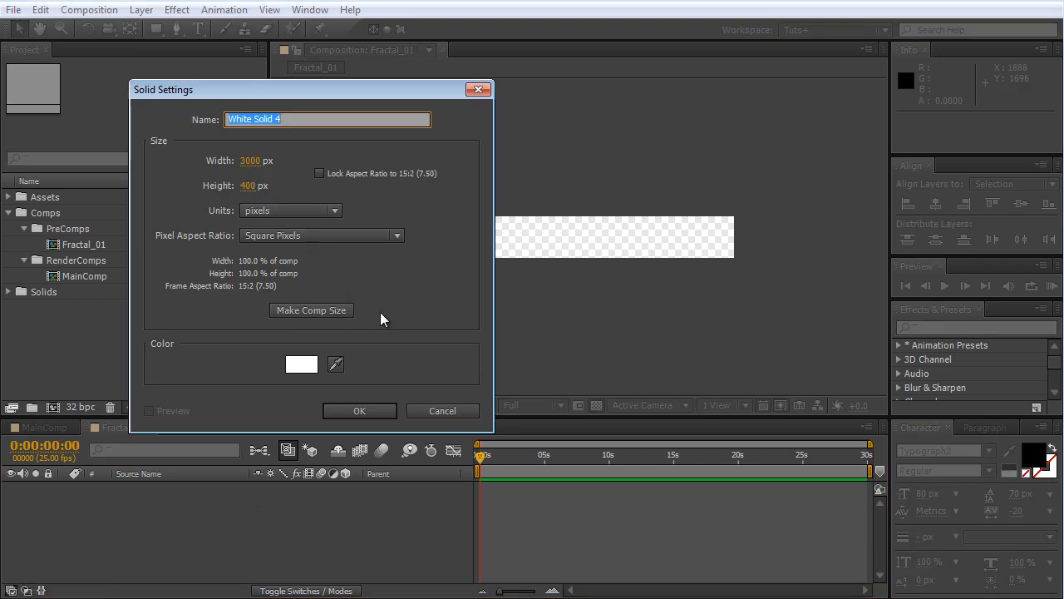
{"action": "left_click", "coordinate": [291, 312]}
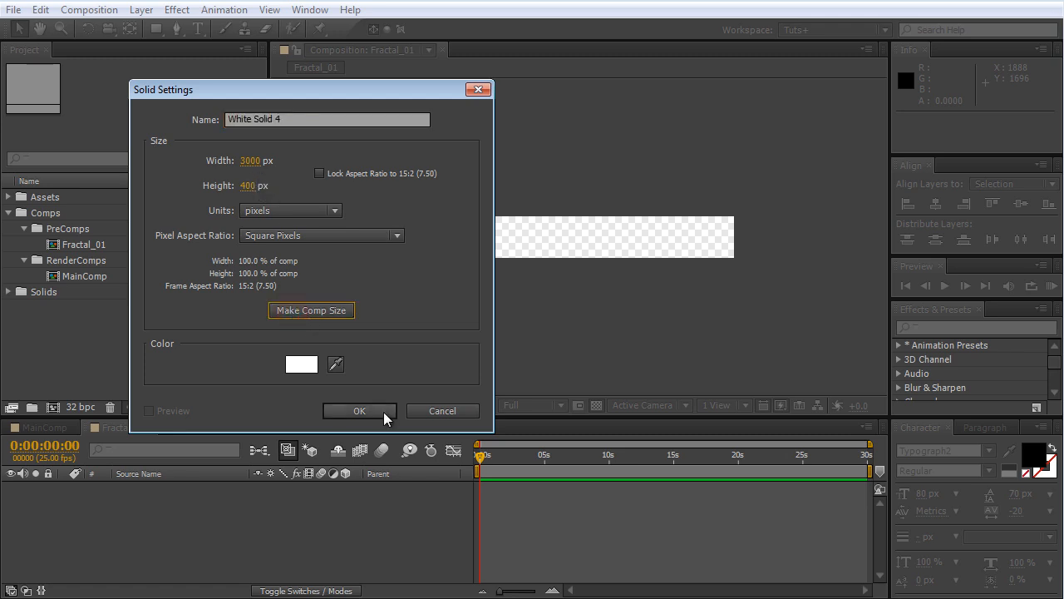
{"action": "left_click", "coordinate": [360, 411]}
{"action": "key", "text": "Return"}
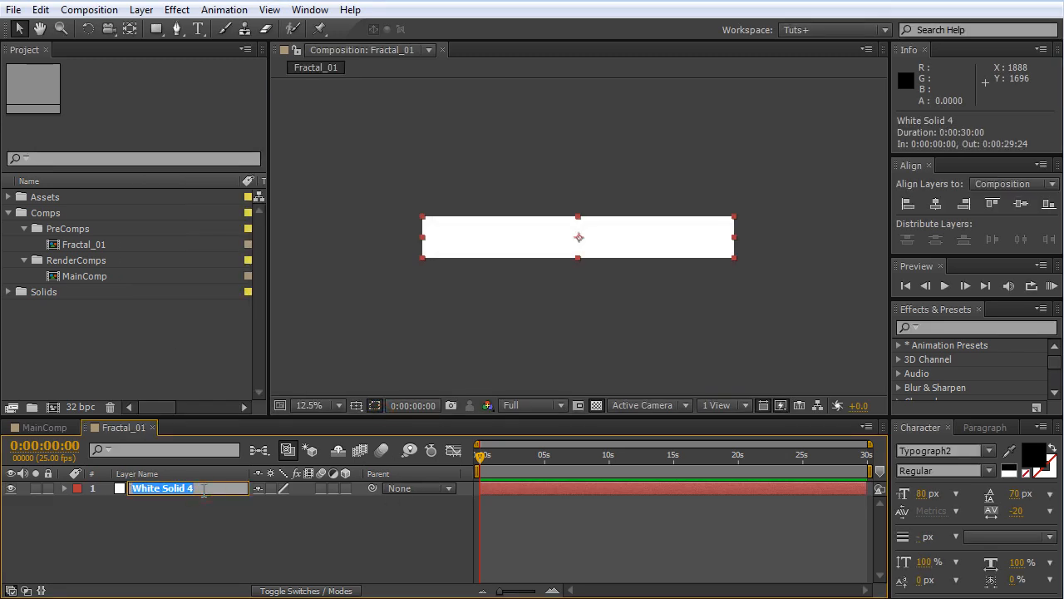
{"action": "type", "text": "Fractal"}
{"action": "key", "text": "Return"}
Step: Find the Fractal Noise effect and apply it to the Fractal layer
{"action": "key", "text": "ctrl+5"}
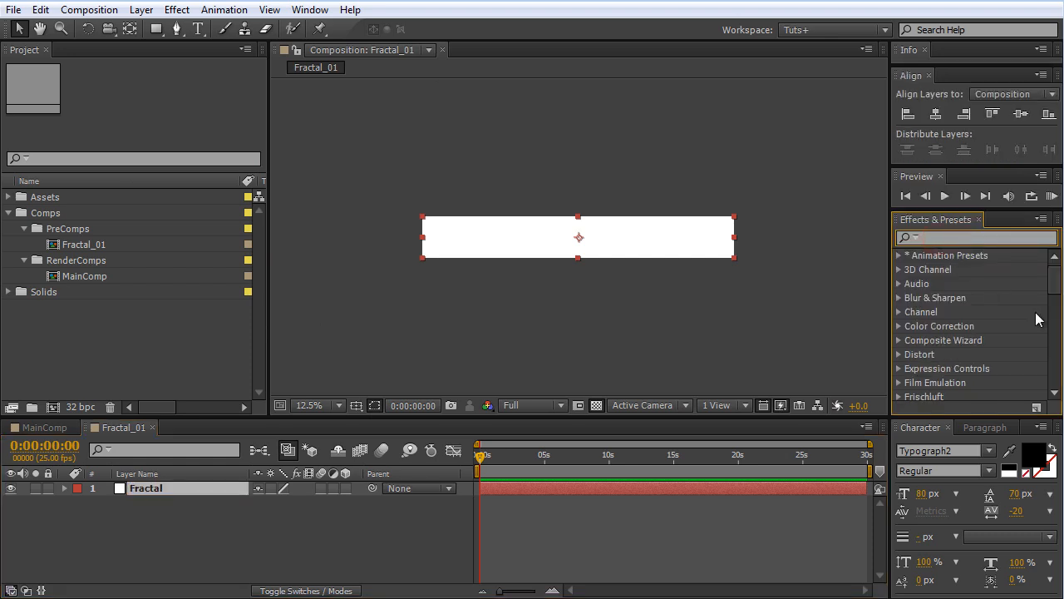
{"action": "type", "text": "fra"}
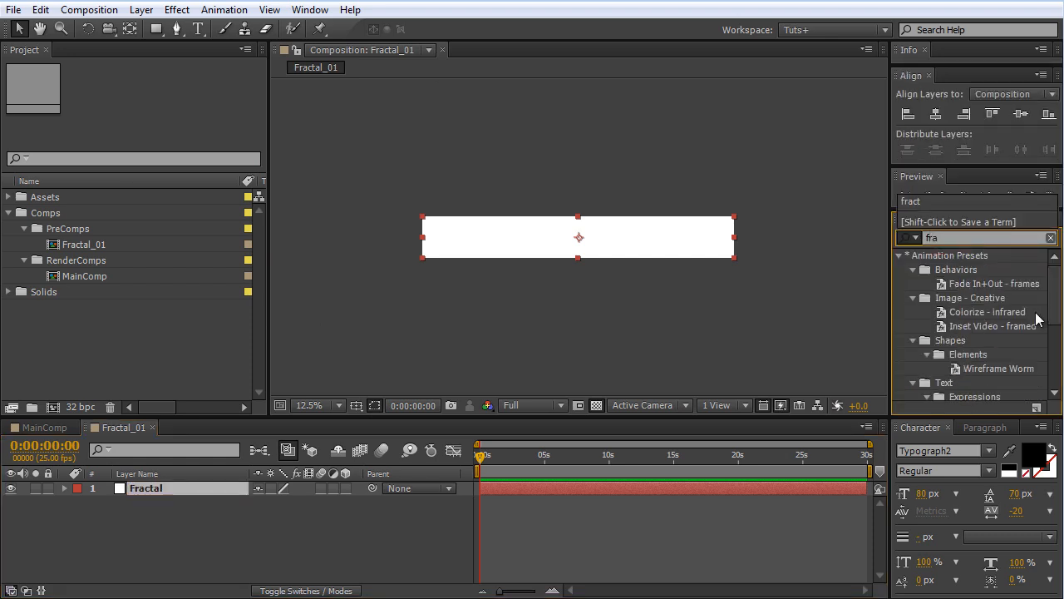
{"action": "left_click_drag", "start_coordinate": [963, 340], "coordinate": [610, 172]}
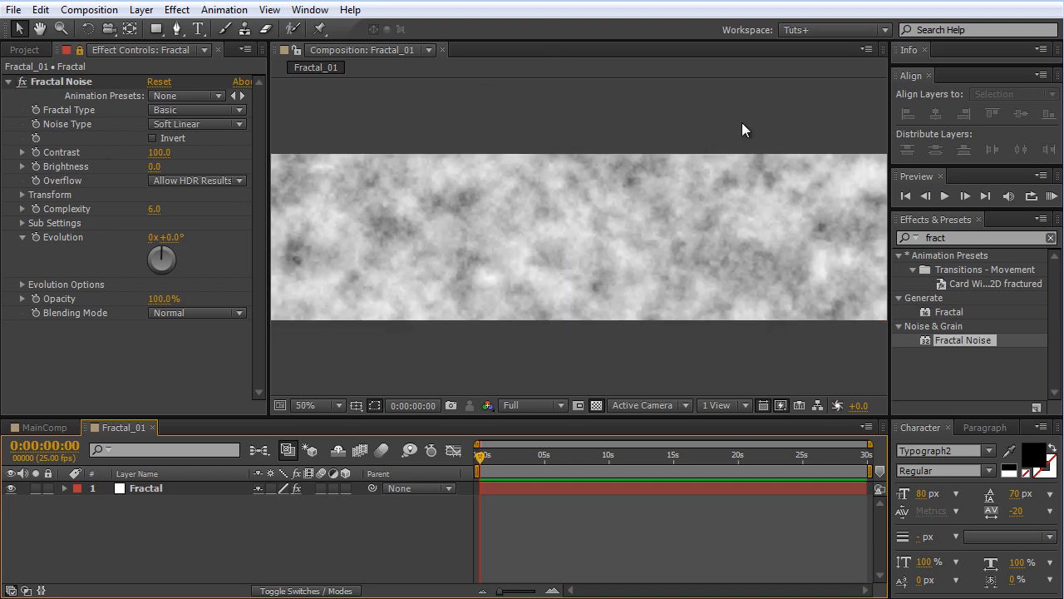
Step: Turn off Uniform Scaling in the Fractal Noise transform settings and set Scale Height to 5000
{"action": "left_click", "coordinate": [22, 195]}
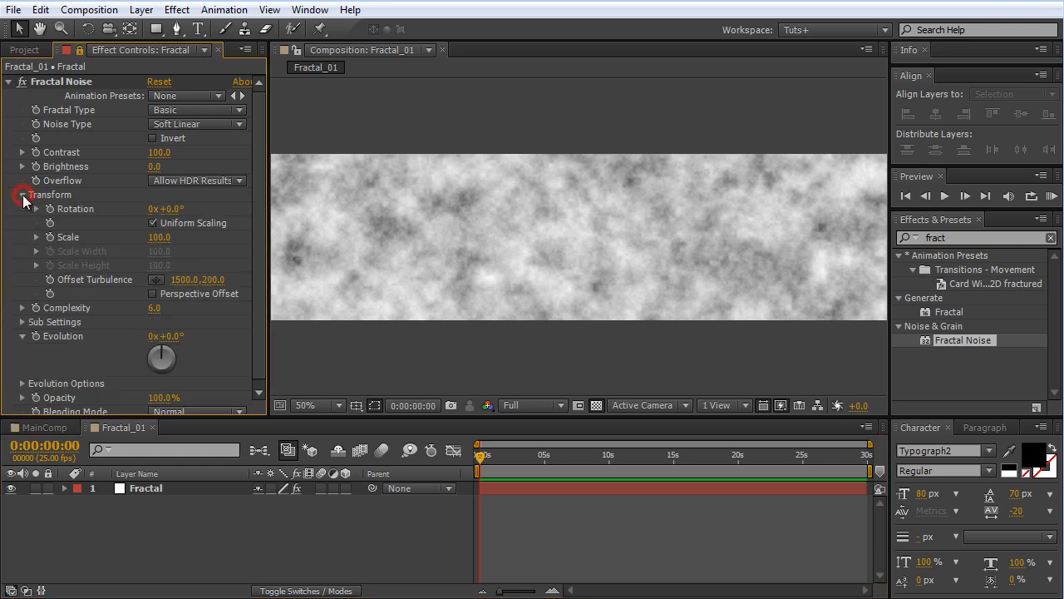
{"action": "left_click", "coordinate": [152, 223]}
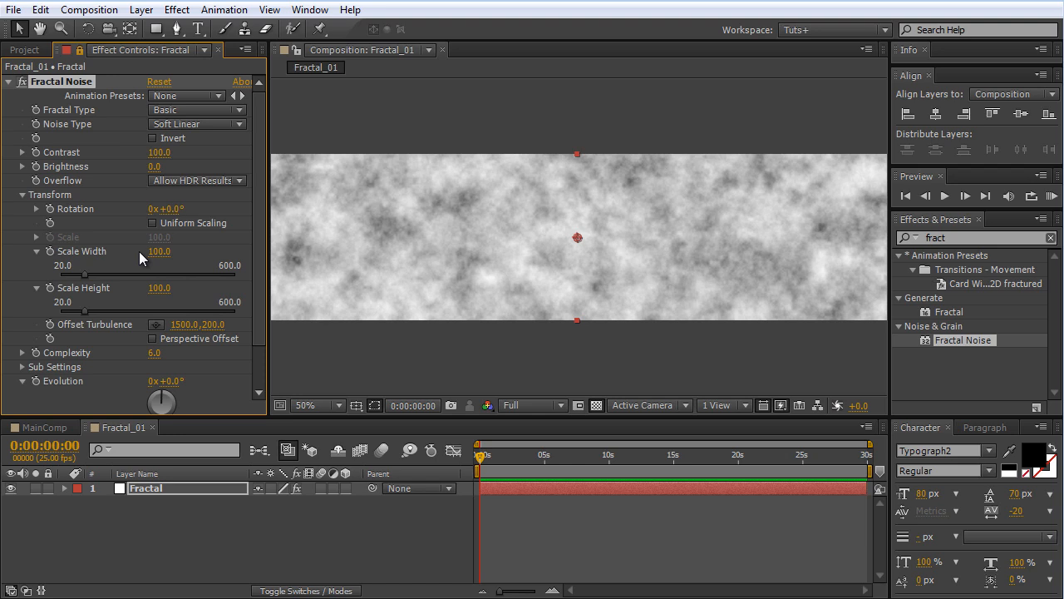
{"action": "left_click_drag", "start_coordinate": [159, 288], "coordinate": [274, 285]}
{"action": "left_click_drag", "start_coordinate": [359, 278], "coordinate": [491, 274]}
{"action": "left_click", "coordinate": [169, 288]}
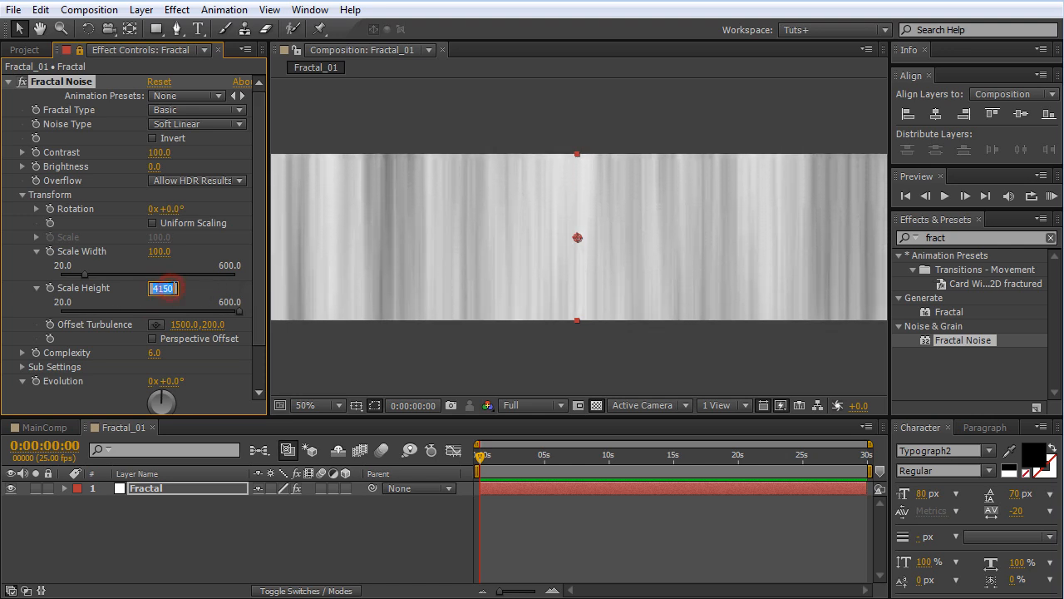
{"action": "type", "text": "5000"}
{"action": "key", "text": "Return"}
{"action": "key", "text": "comma"}
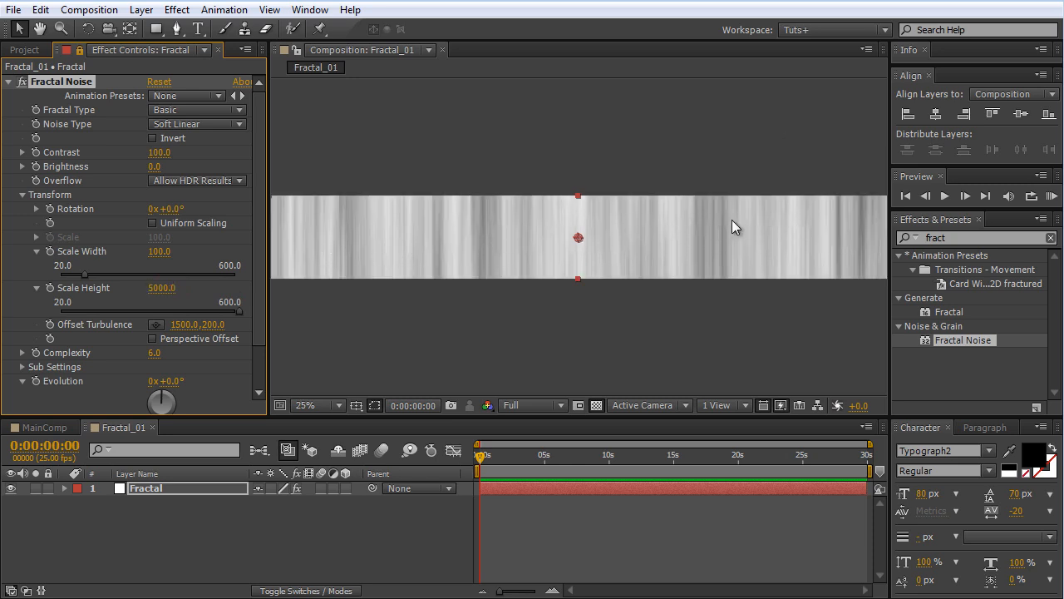
{"action": "key", "text": "period"}
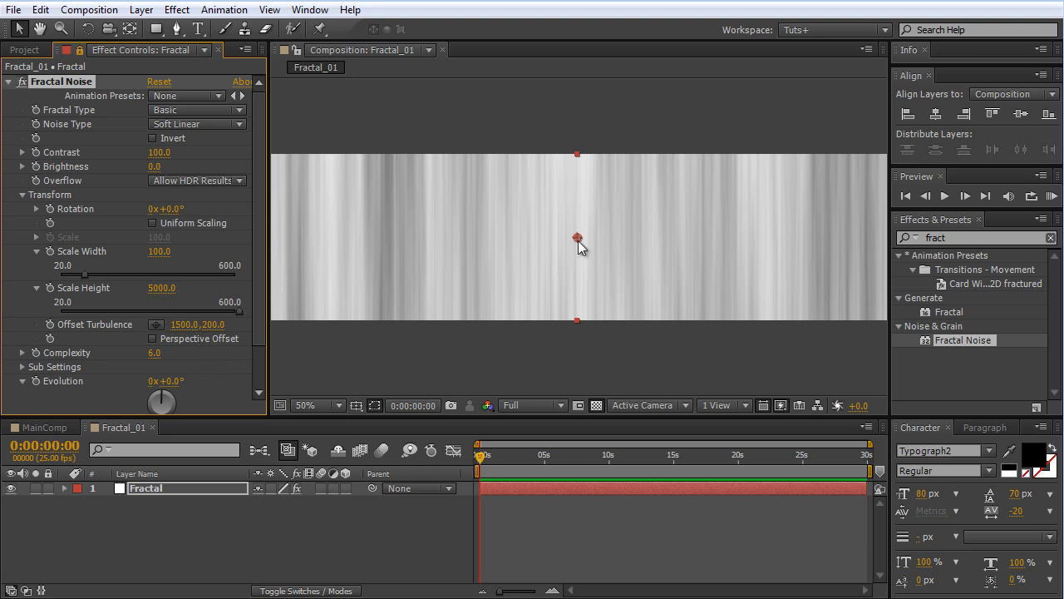
Step: Set the Fractal Noise complexity to 20 and its contrast to 150
{"action": "left_click", "coordinate": [155, 352]}
{"action": "type", "text": "20"}
{"action": "key", "text": "Return"}
{"action": "left_click", "coordinate": [160, 152]}
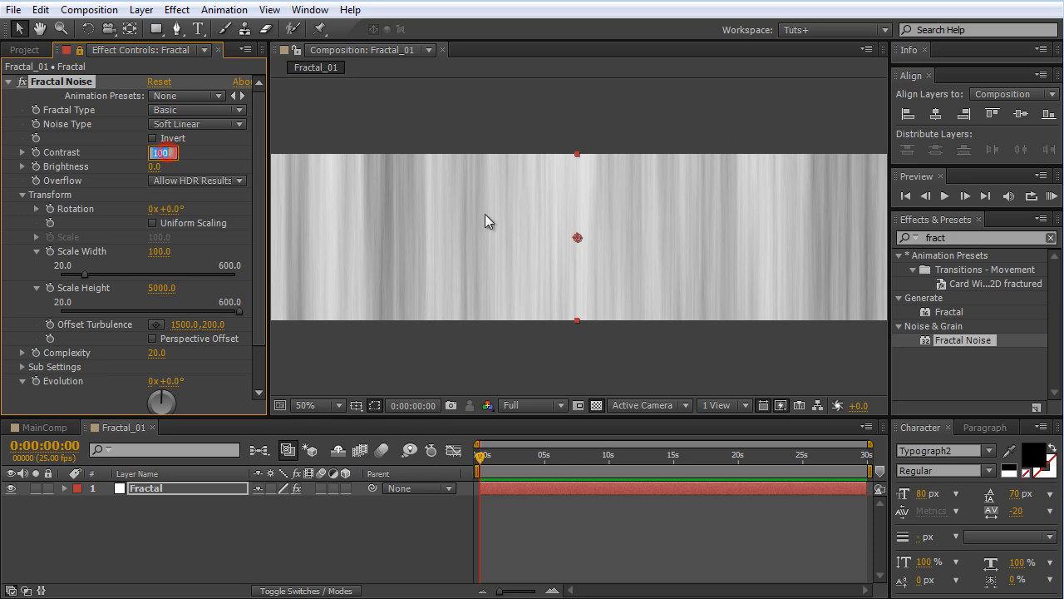
{"action": "type", "text": "150"}
{"action": "key", "text": "Return"}
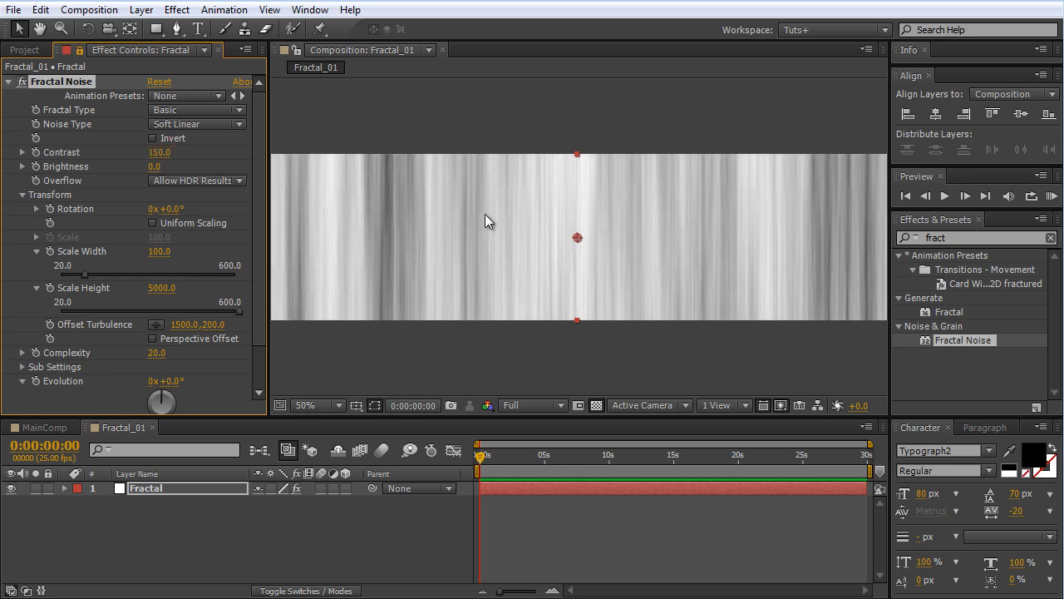
{"action": "scroll", "coordinate": [585, 236], "scroll_direction": "down", "scroll_amount": 2}
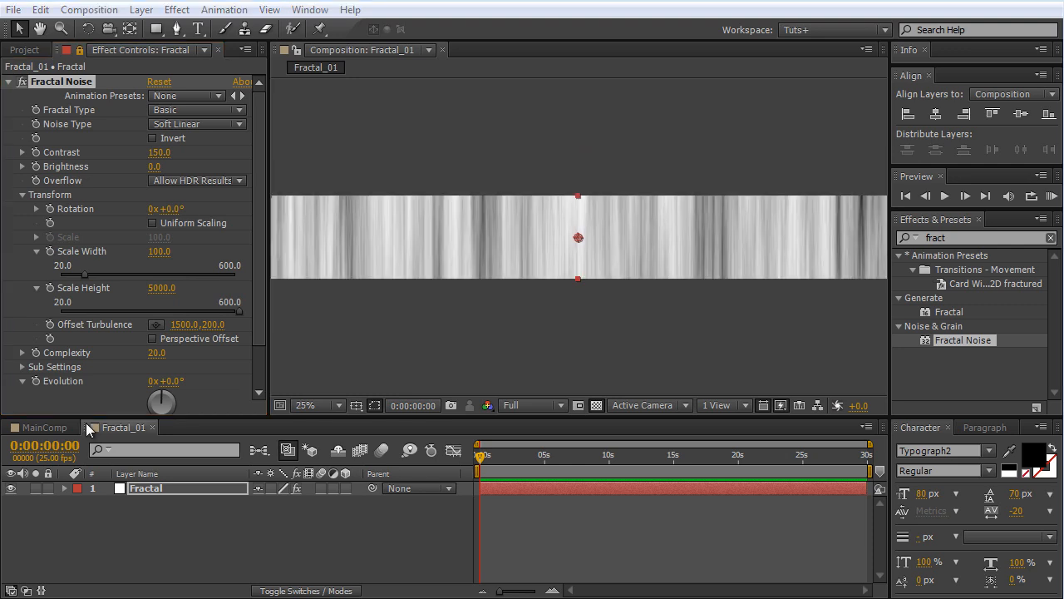
Step: Add the Fractal_01 precomp as a layer in MainComp
{"action": "left_click", "coordinate": [41, 425]}
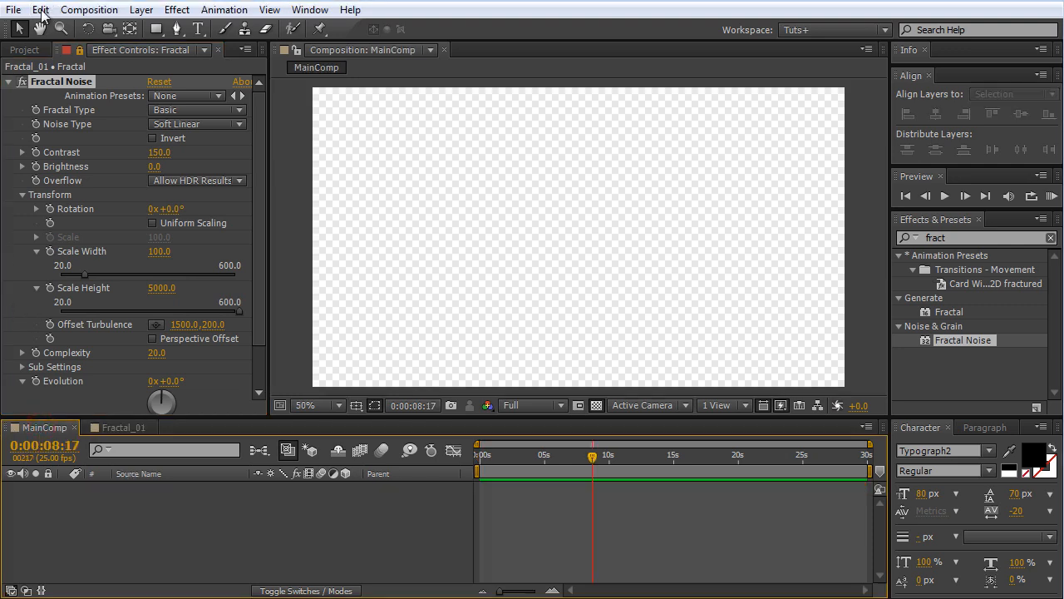
{"action": "left_click", "coordinate": [23, 50]}
{"action": "left_click_drag", "start_coordinate": [73, 242], "coordinate": [155, 553]}
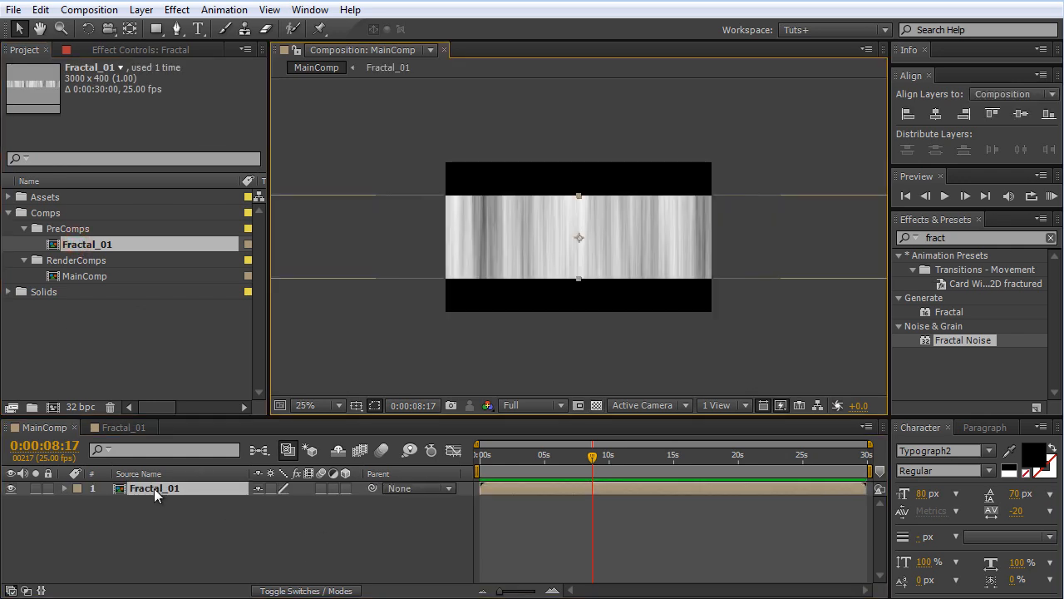
Step: Find the CC Sphere effect and apply it to the Fractal_01 layer in MainComp
{"action": "left_click", "coordinate": [153, 489]}
{"action": "left_click", "coordinate": [987, 239]}
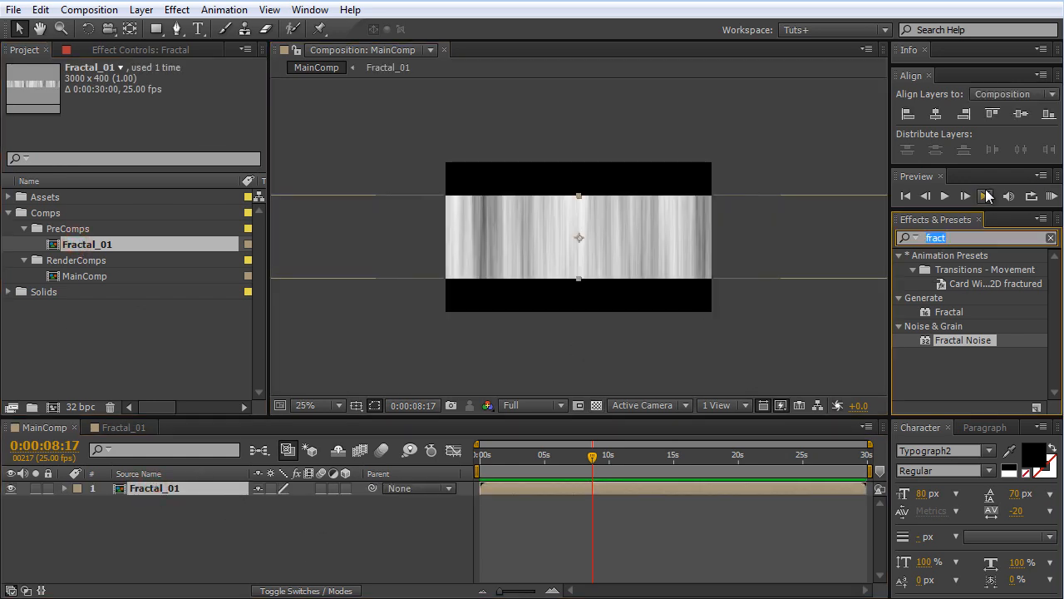
{"action": "type", "text": "cc sp"}
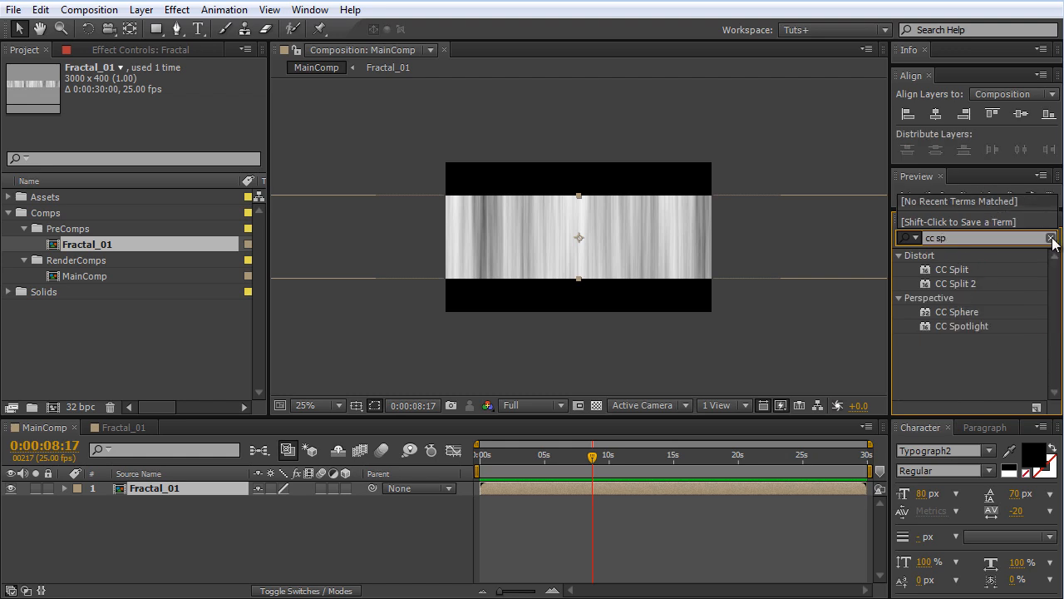
{"action": "double_click", "coordinate": [957, 311]}
{"action": "key", "text": "period"}
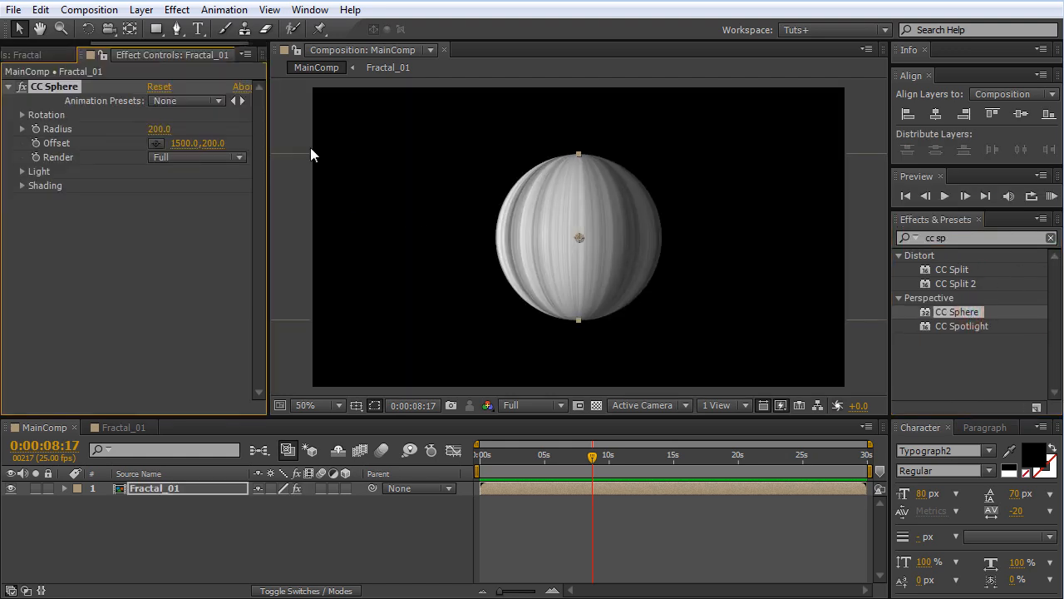
Step: Set the CC Sphere radius to 343 and its Rotation X to 90°
{"action": "left_click_drag", "start_coordinate": [159, 128], "coordinate": [268, 130]}
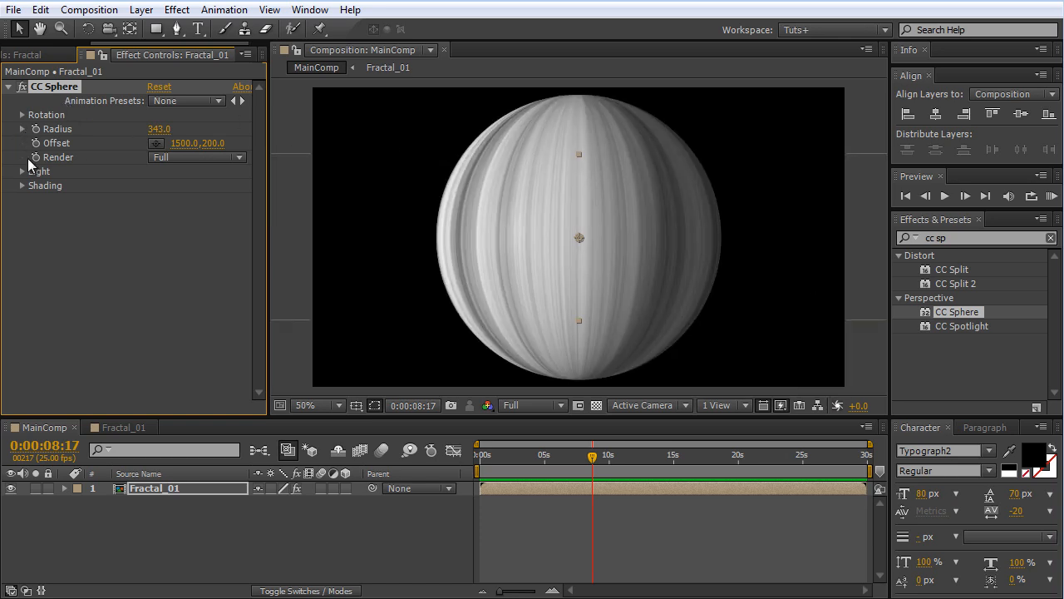
{"action": "left_click", "coordinate": [23, 115]}
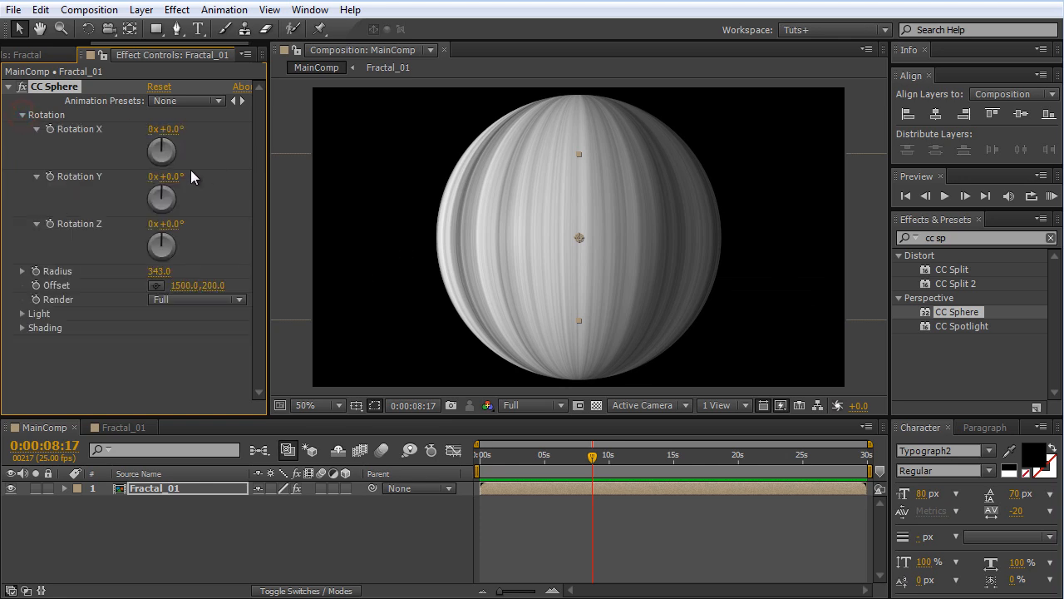
{"action": "left_click_drag", "start_coordinate": [177, 137], "coordinate": [228, 133]}
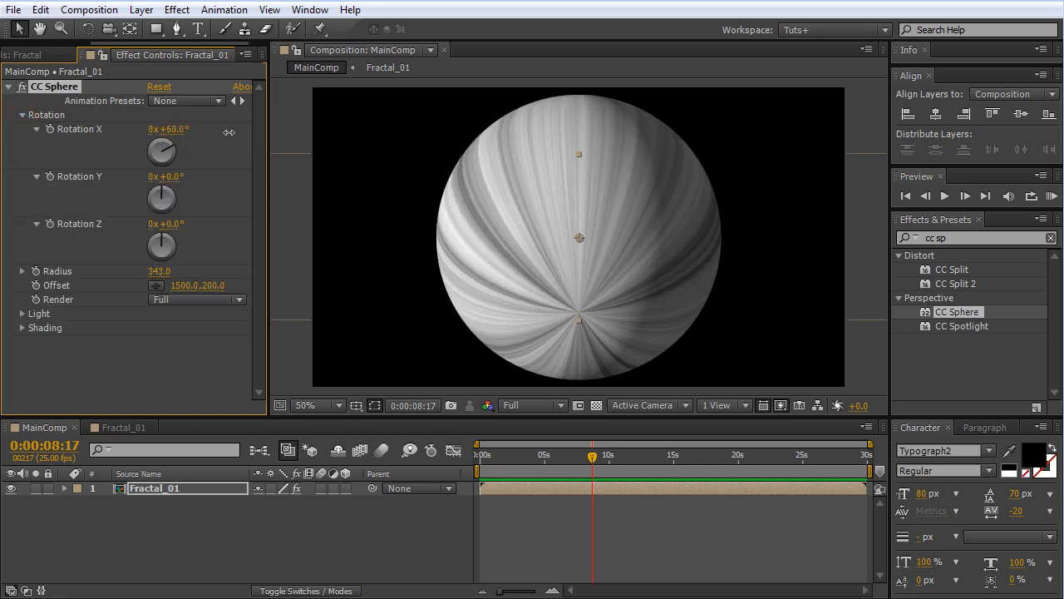
{"action": "left_click", "coordinate": [181, 131]}
{"action": "type", "text": "90"}
{"action": "key", "text": "Return"}
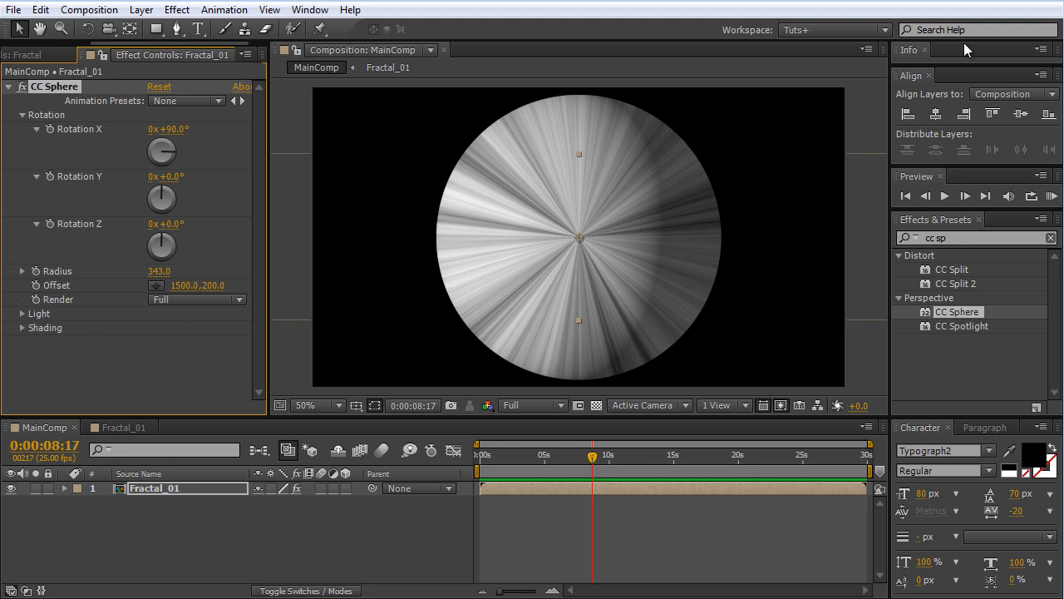
Step: Set the CC Sphere's Ambient shading to 0 and its Light Height to 100
{"action": "left_click", "coordinate": [116, 532]}
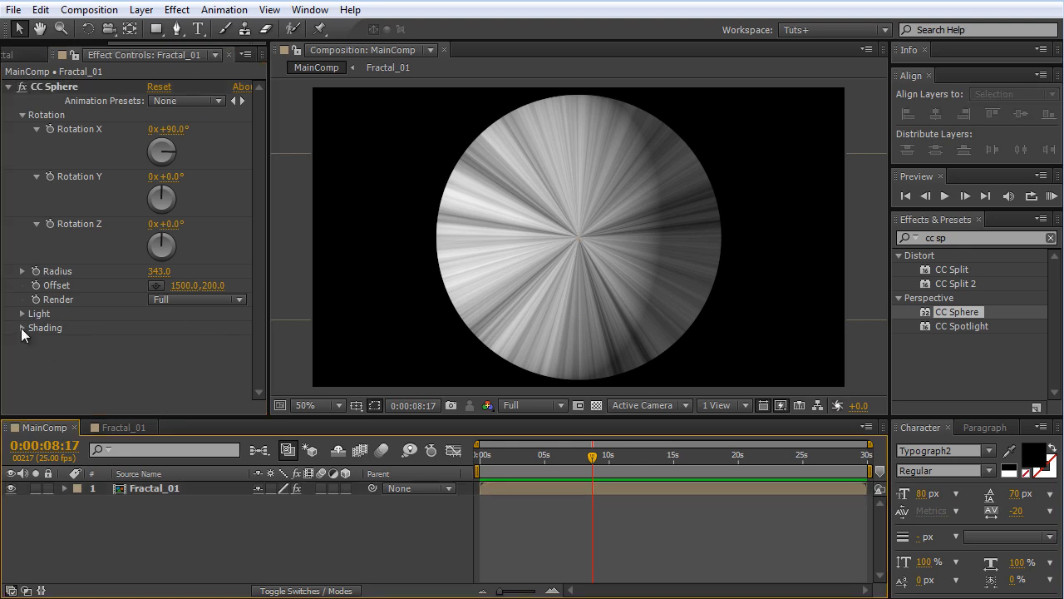
{"action": "left_click", "coordinate": [21, 327]}
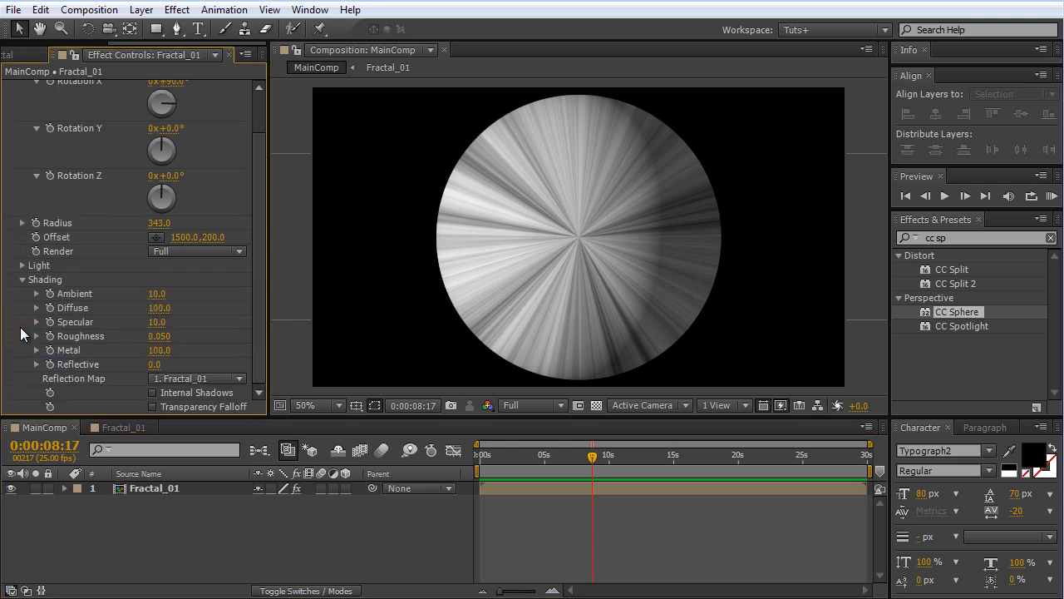
{"action": "left_click", "coordinate": [156, 293]}
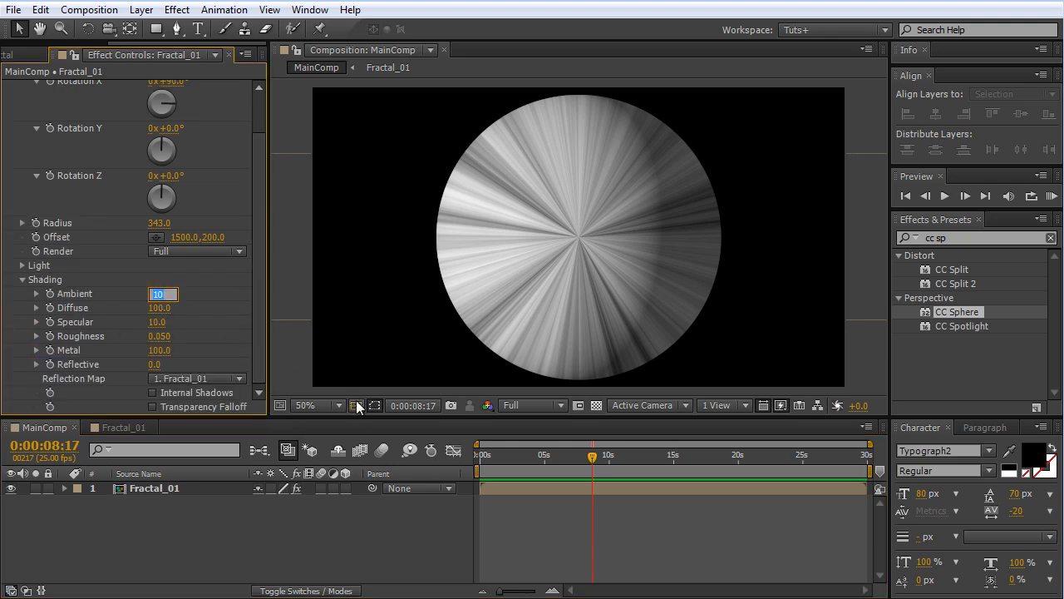
{"action": "type", "text": "0"}
{"action": "key", "text": "Return"}
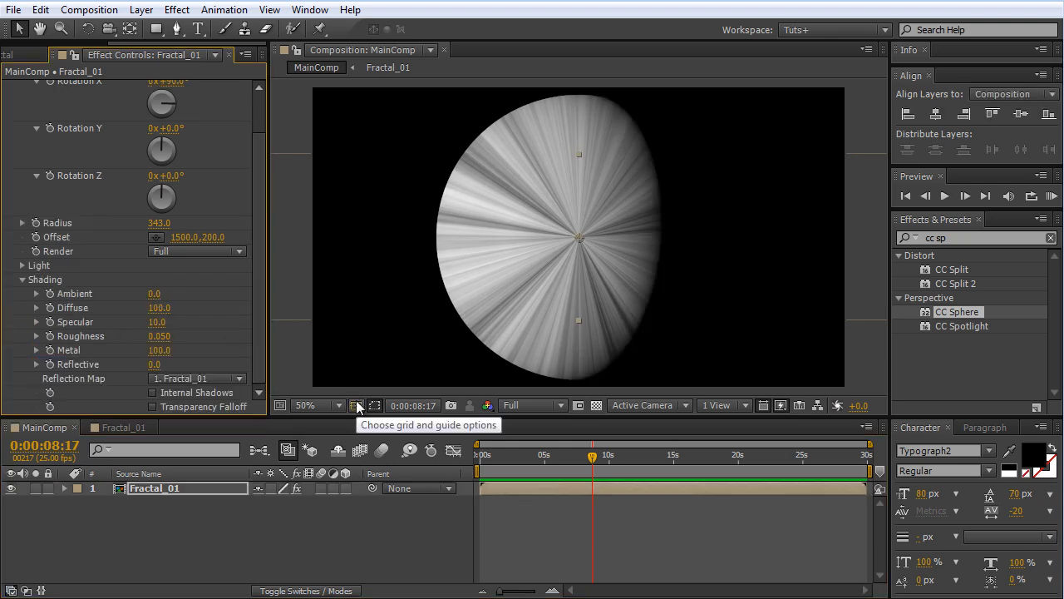
{"action": "left_click", "coordinate": [22, 266]}
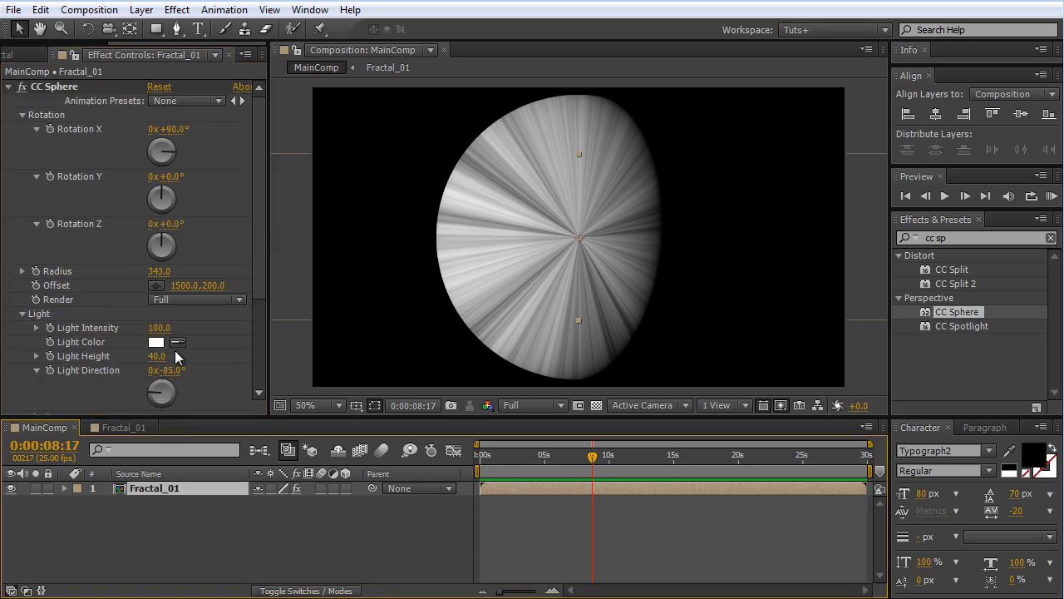
{"action": "left_click_drag", "start_coordinate": [159, 356], "coordinate": [396, 352]}
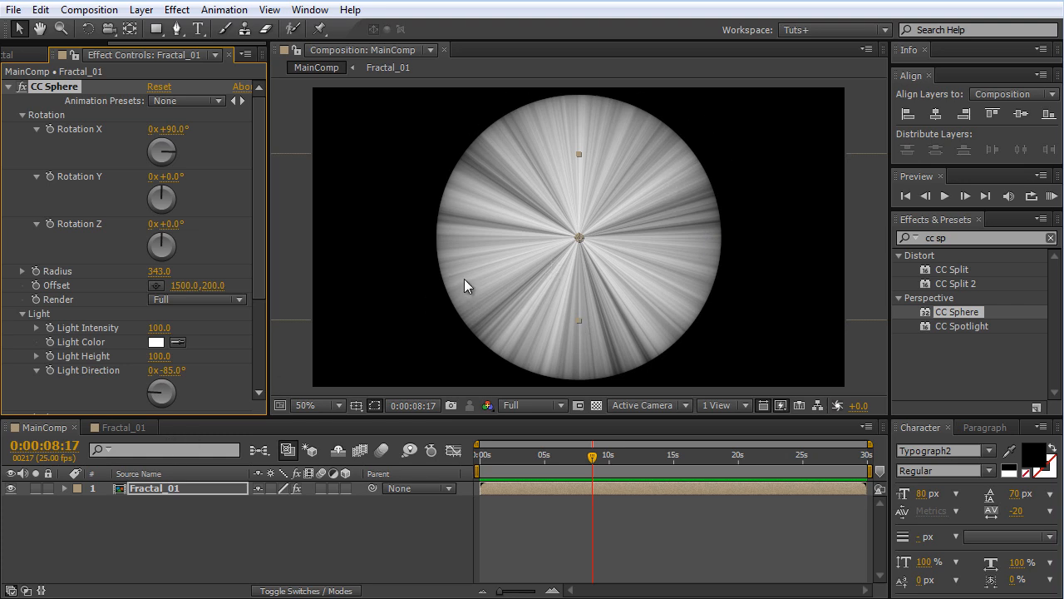
Step: Duplicate the Fractal_01 composition three times in the project's PreComps folder
{"action": "left_click", "coordinate": [43, 427]}
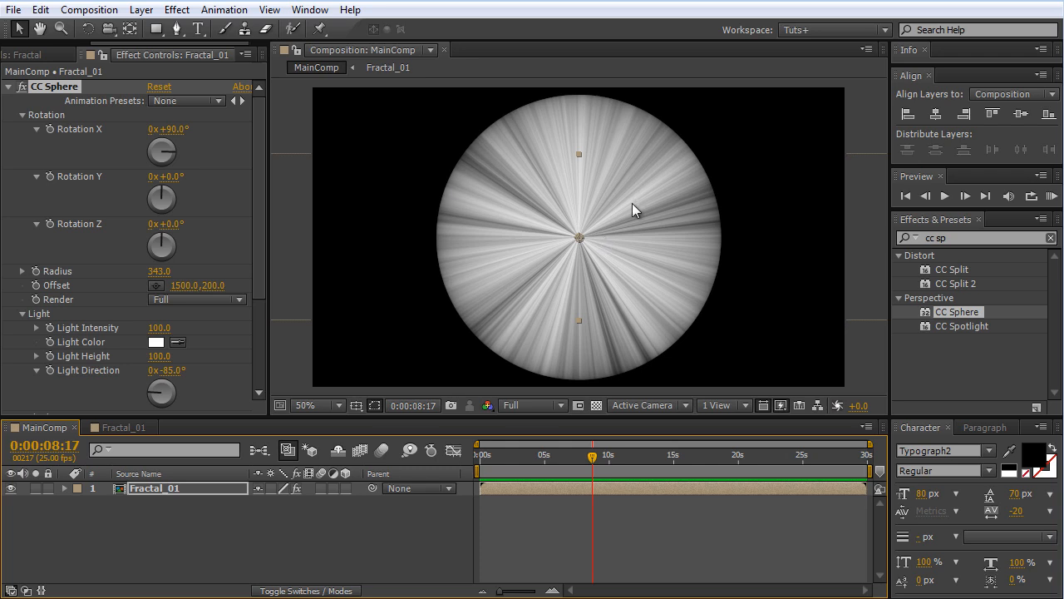
{"action": "left_click", "coordinate": [165, 55]}
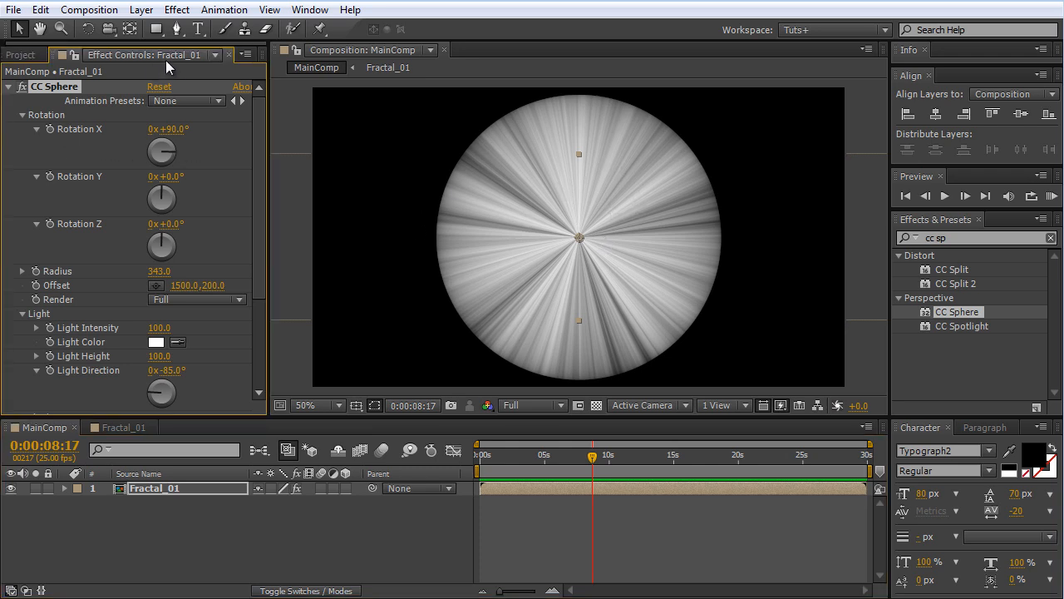
{"action": "left_click", "coordinate": [32, 55]}
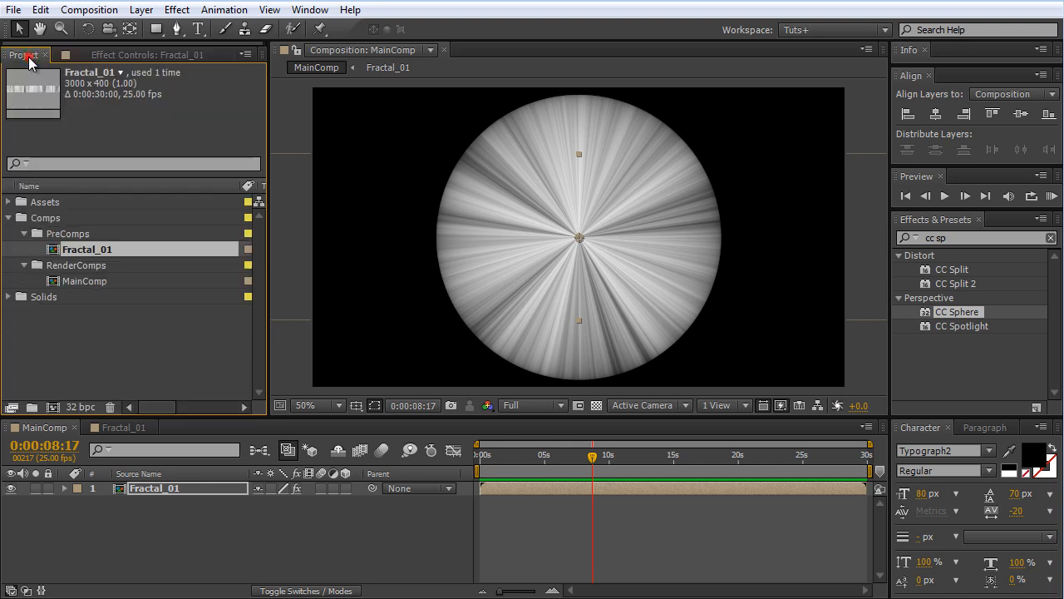
{"action": "left_click", "coordinate": [100, 250]}
{"action": "key", "text": "ctrl+d"}
{"action": "key", "text": "ctrl+d"}
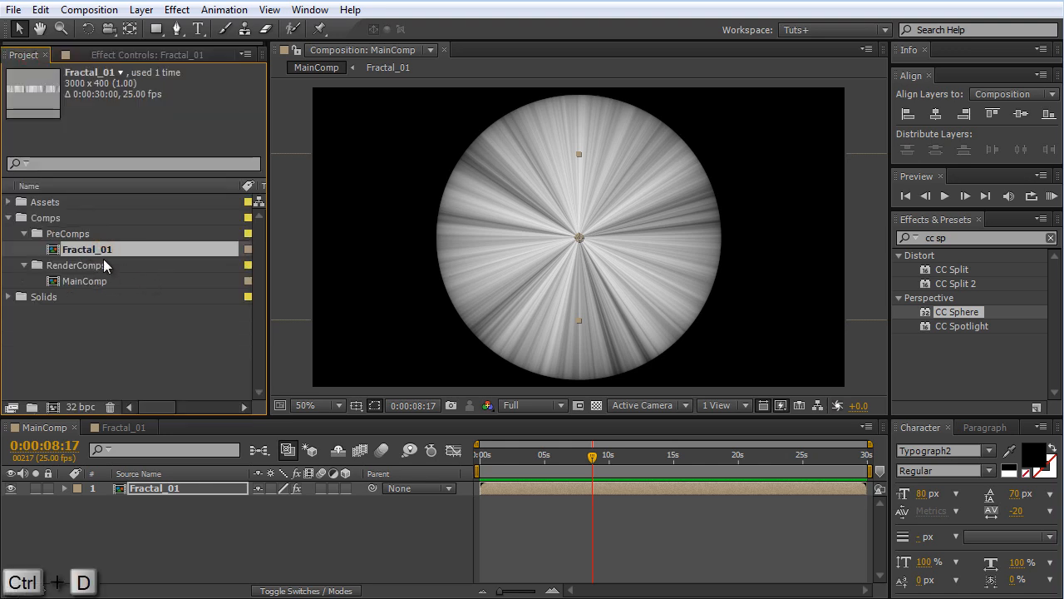
{"action": "key", "text": "ctrl+d"}
Step: Duplicate the Fractal_01 layer in MainComp
{"action": "left_click", "coordinate": [174, 490]}
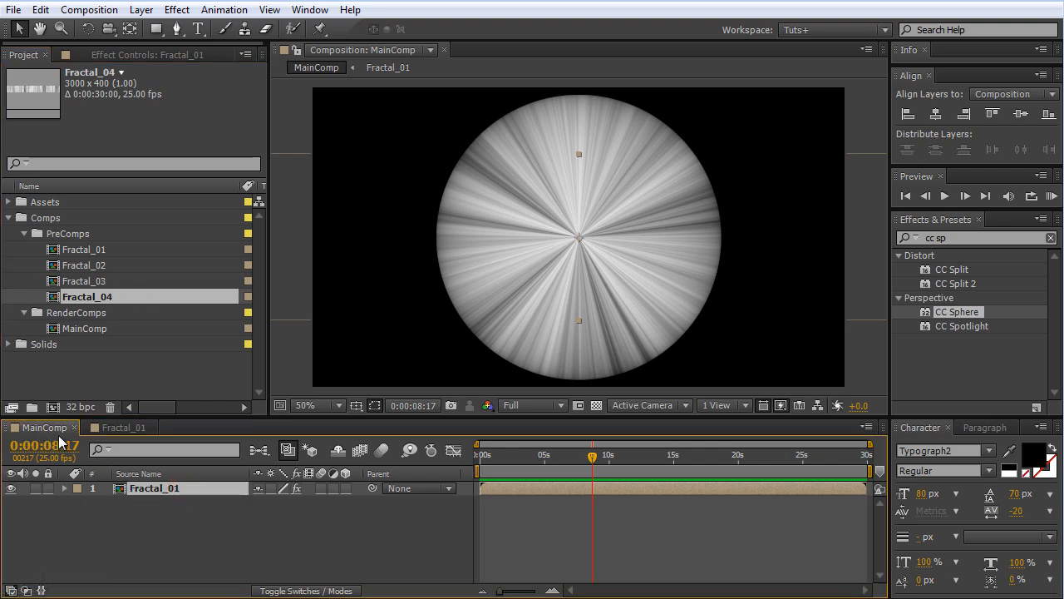
{"action": "key", "text": "ctrl+d"}
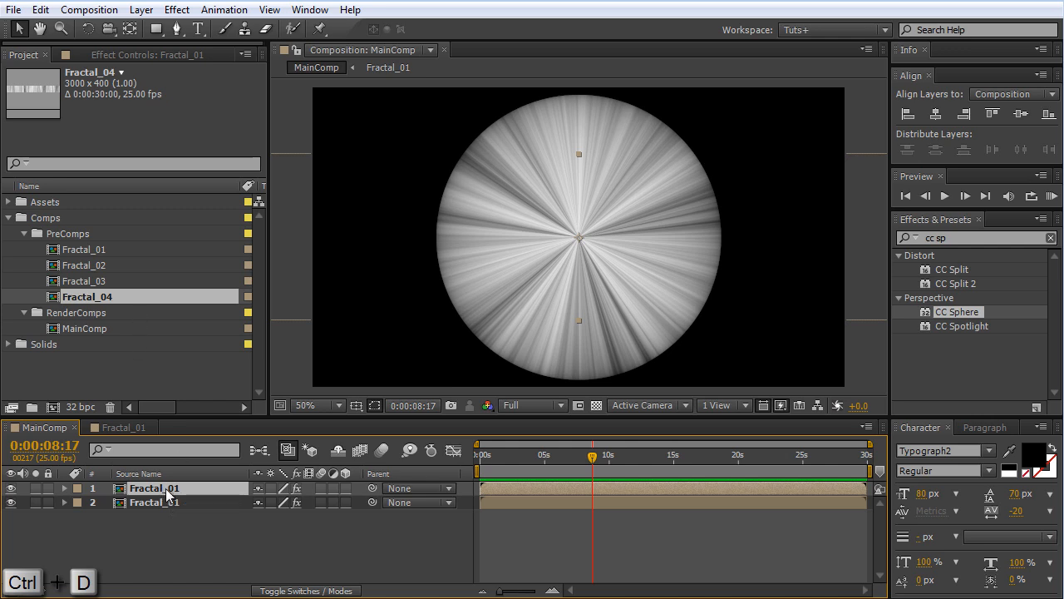
Step: Replace the source of the upper Fractal_01 layer in MainComp with the Fractal_02 composition
{"action": "left_click", "coordinate": [88, 265]}
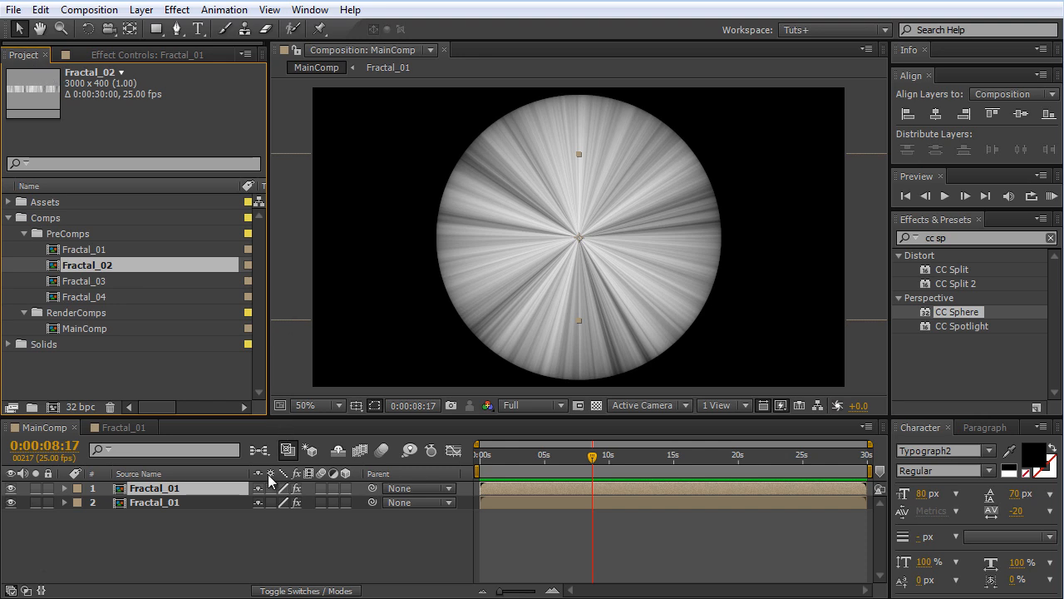
{"action": "left_click_drag", "start_coordinate": [104, 267], "coordinate": [186, 494]}
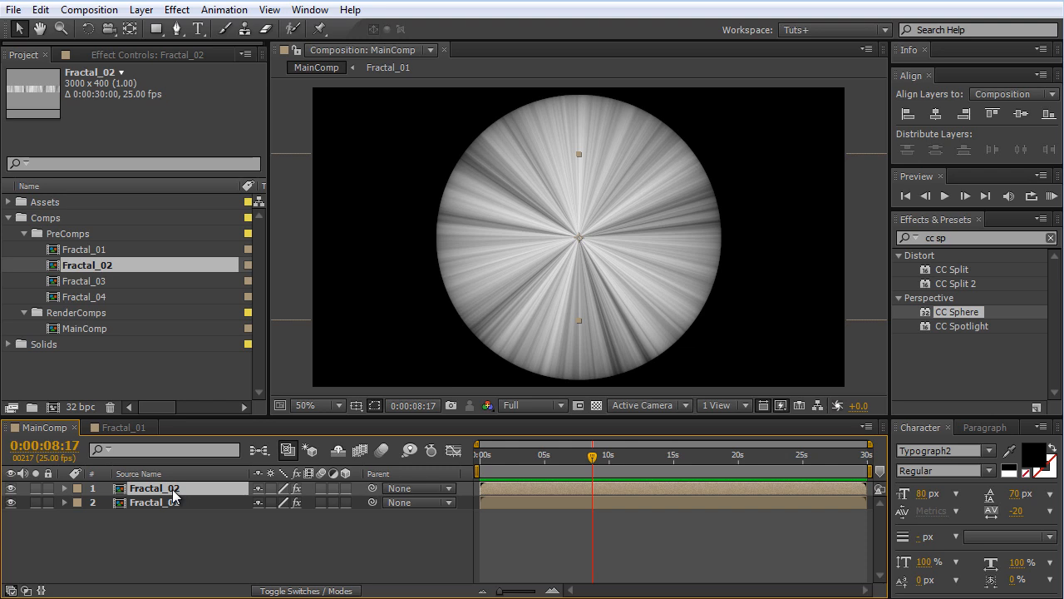
Step: Open the Fractal_02 composition and set its width to 400 px
{"action": "double_click", "coordinate": [171, 490]}
{"action": "key", "text": "comma"}
{"action": "key", "text": "comma"}
{"action": "key", "text": "comma"}
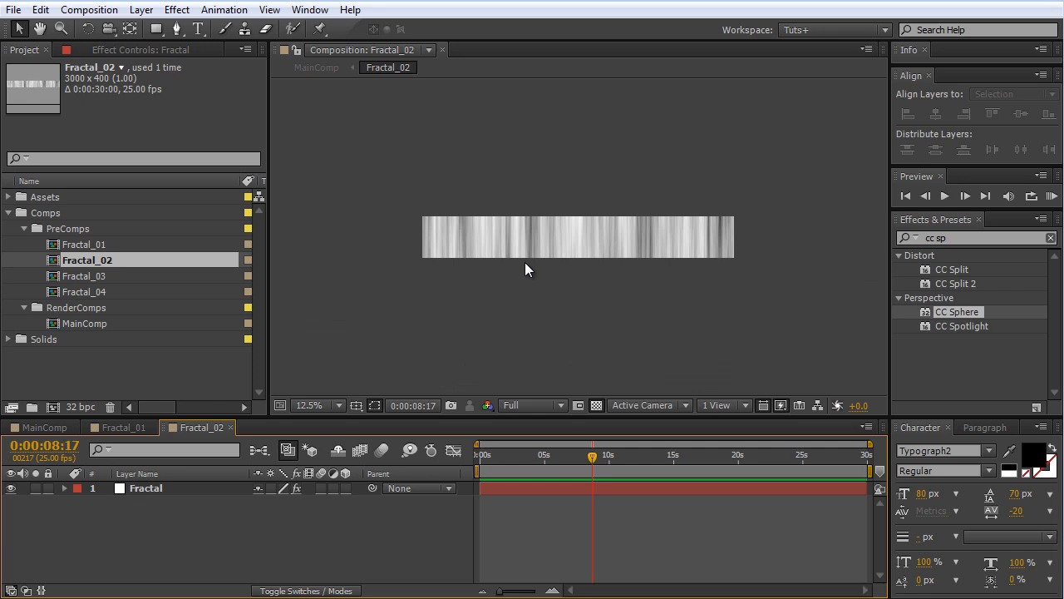
{"action": "key", "text": "ctrl+k"}
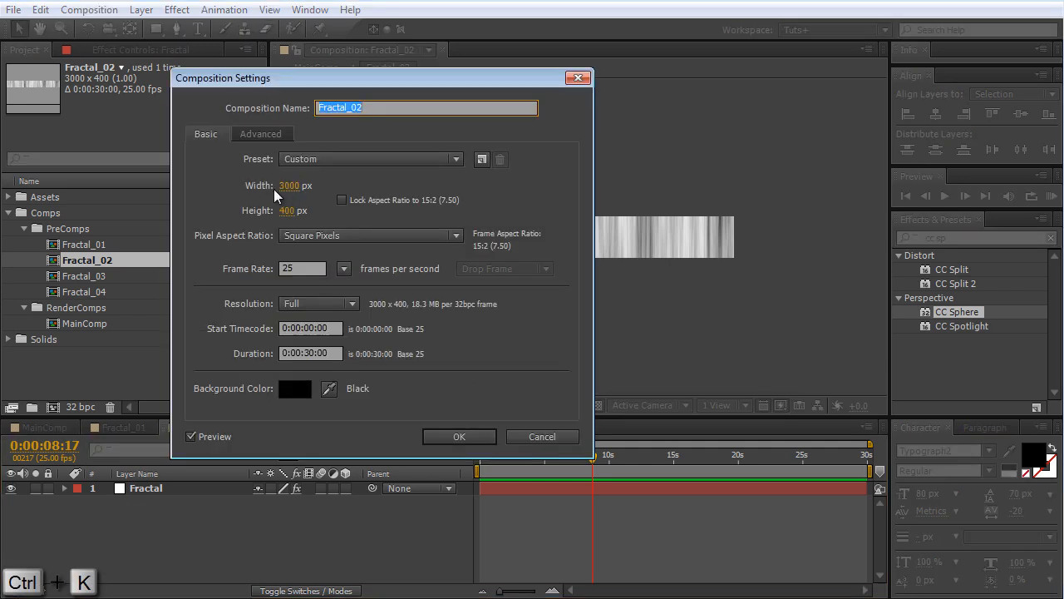
{"action": "left_click", "coordinate": [291, 185]}
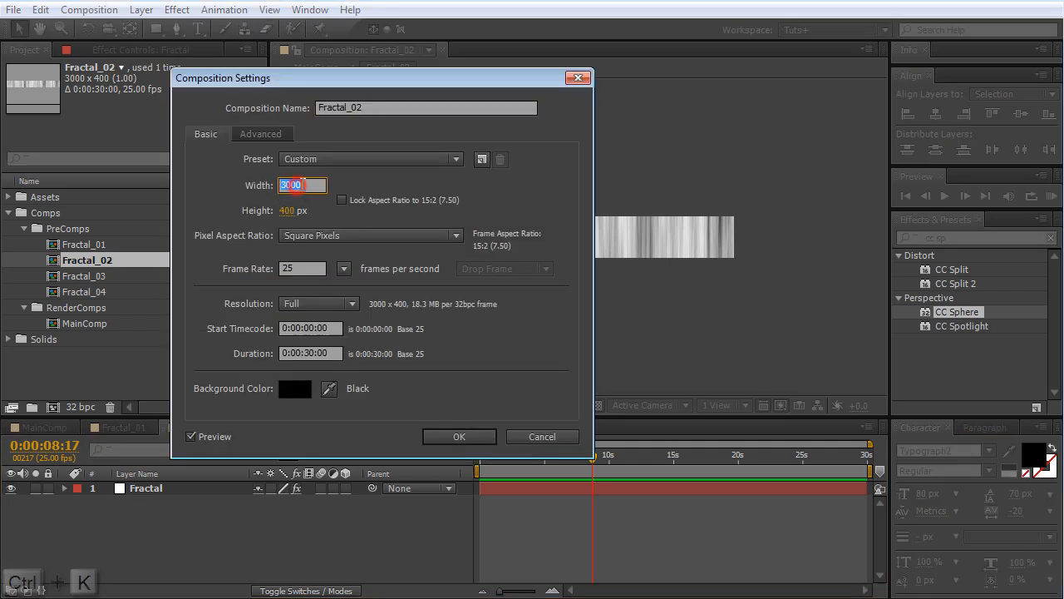
{"action": "type", "text": "400"}
{"action": "key", "text": "Return"}
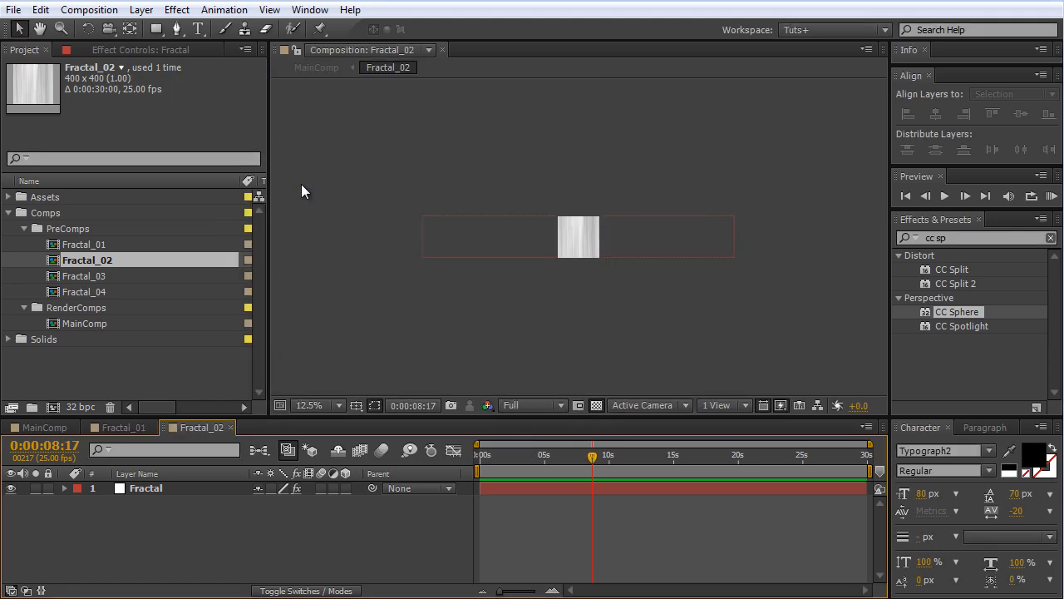
Step: Resize the Fractal solid in Fractal_02 to the composition size of 400 x 400 px, as a new solid
{"action": "scroll", "coordinate": [512, 242], "scroll_direction": "up", "scroll_amount": 2}
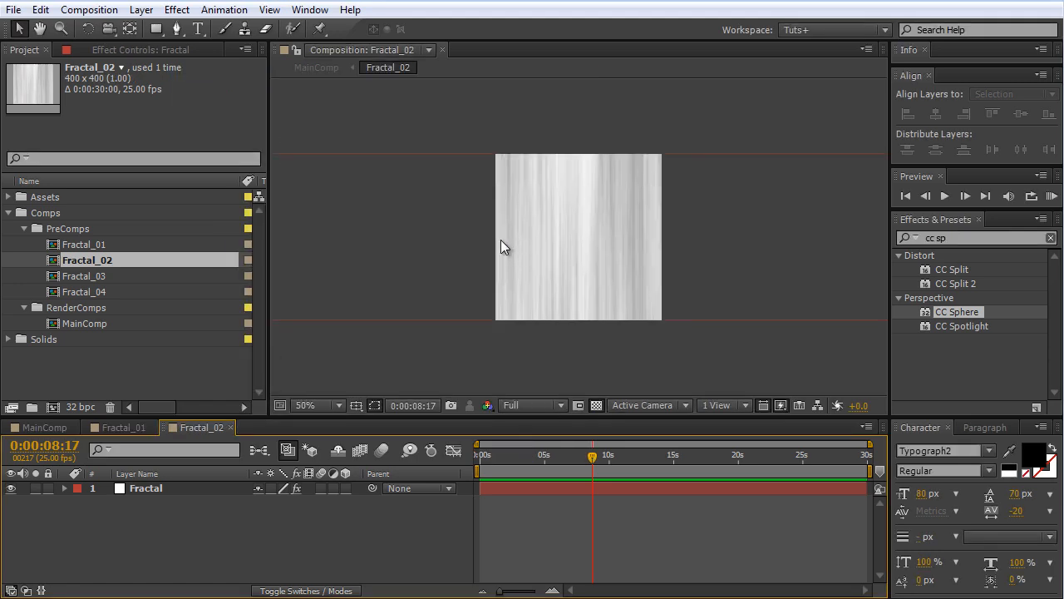
{"action": "scroll", "coordinate": [501, 233], "scroll_direction": "down", "scroll_amount": 2}
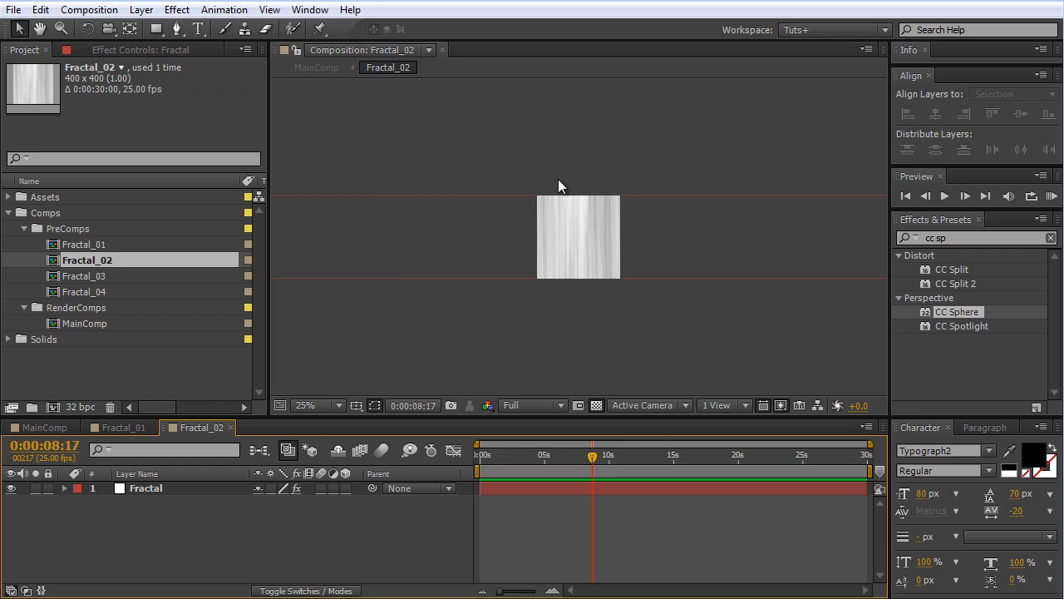
{"action": "left_click", "coordinate": [379, 226]}
{"action": "scroll", "coordinate": [379, 226], "scroll_direction": "up", "scroll_amount": 2}
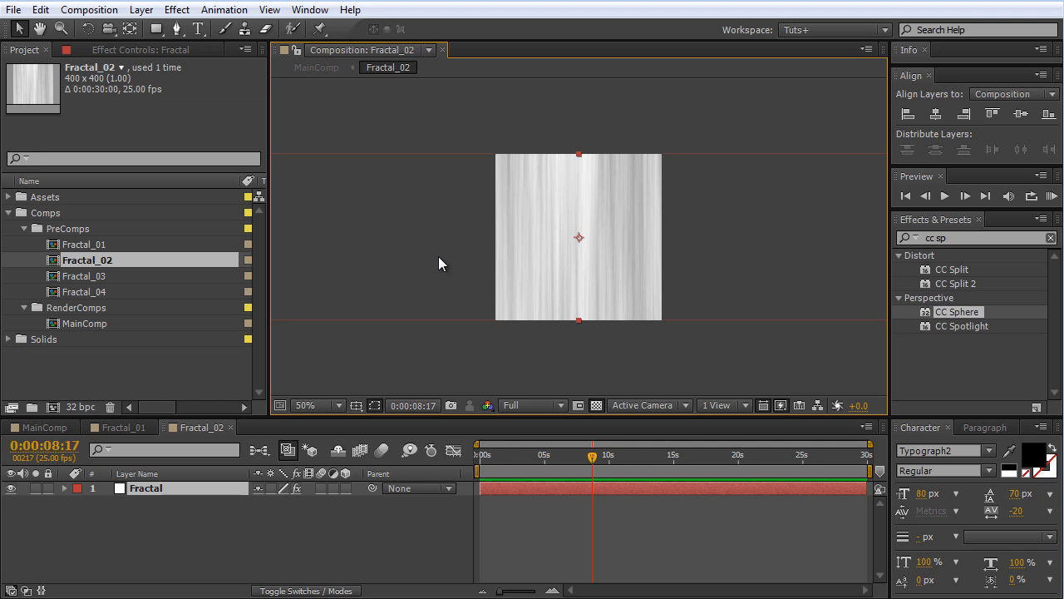
{"action": "key", "text": "ctrl+shift+y"}
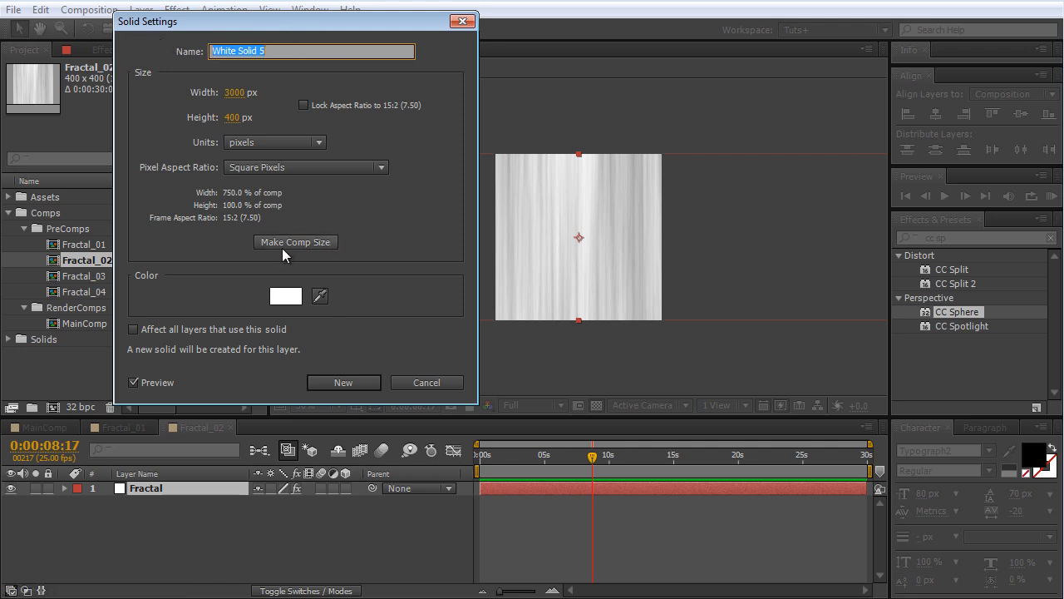
{"action": "left_click", "coordinate": [308, 242]}
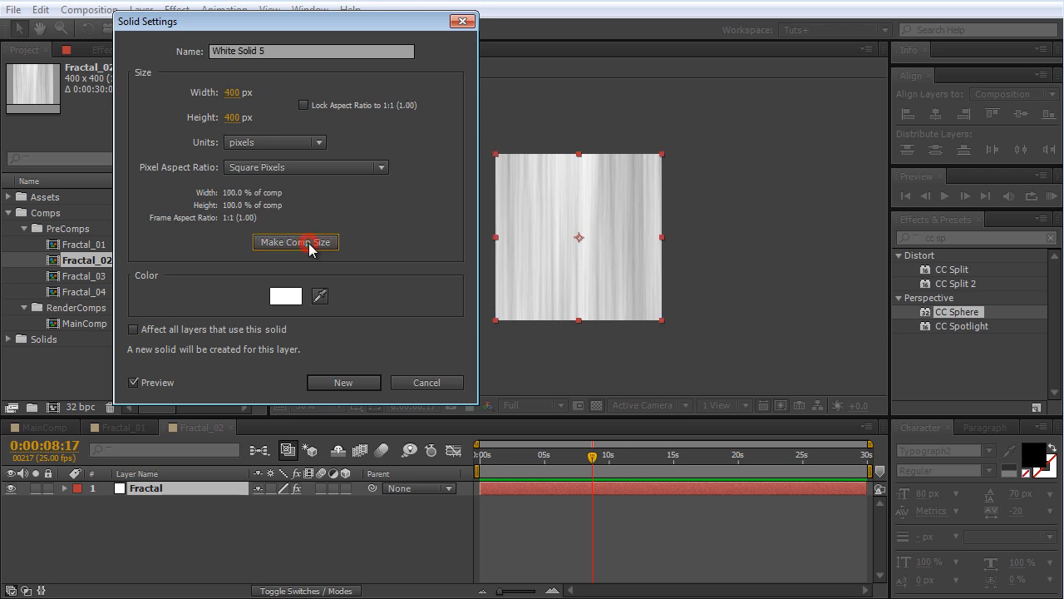
{"action": "left_click", "coordinate": [340, 385]}
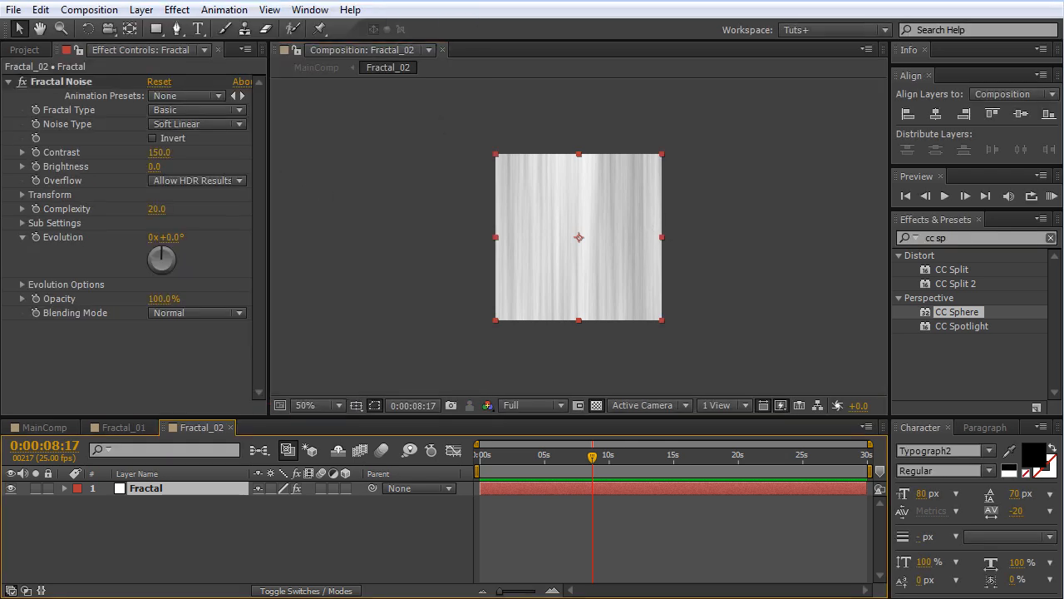
Step: Set the Fractal Noise Contrast to 110 and its Scale Height to 5500 on the Fractal layer of Fractal_02
{"action": "left_click", "coordinate": [160, 153]}
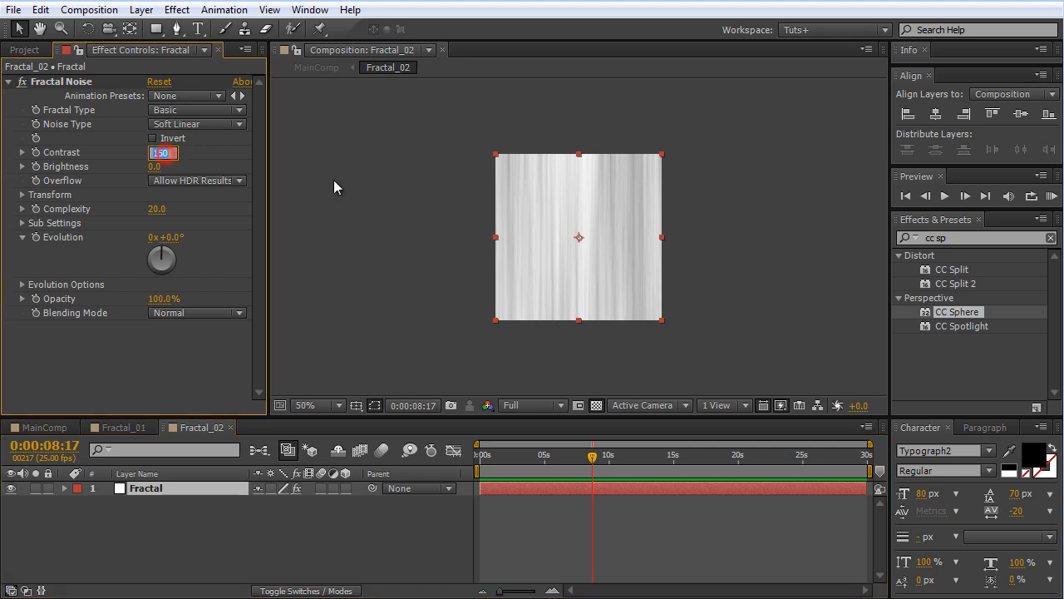
{"action": "type", "text": "110"}
{"action": "key", "text": "Return"}
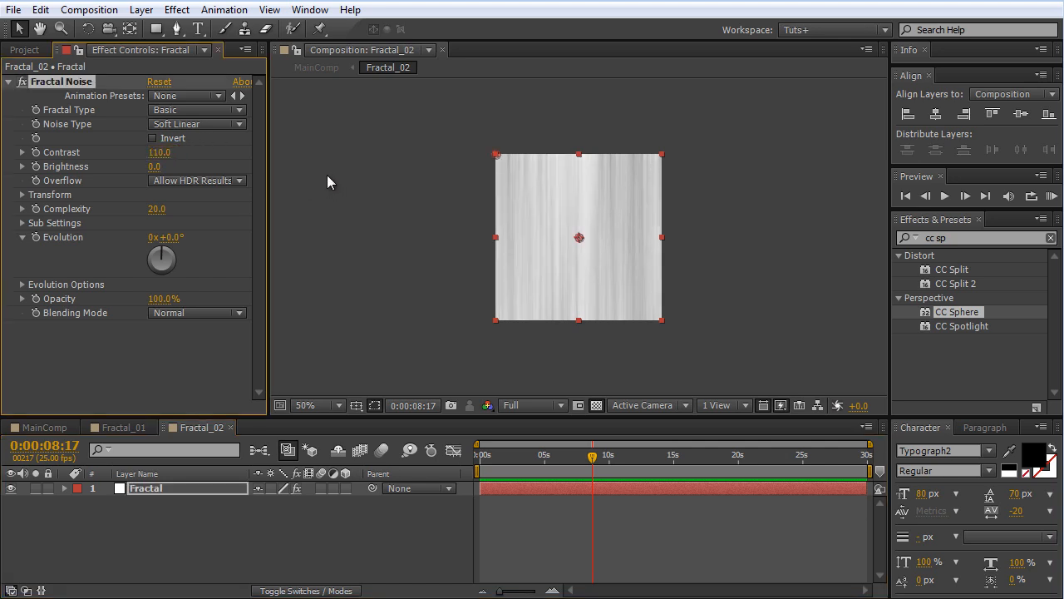
{"action": "left_click", "coordinate": [22, 194]}
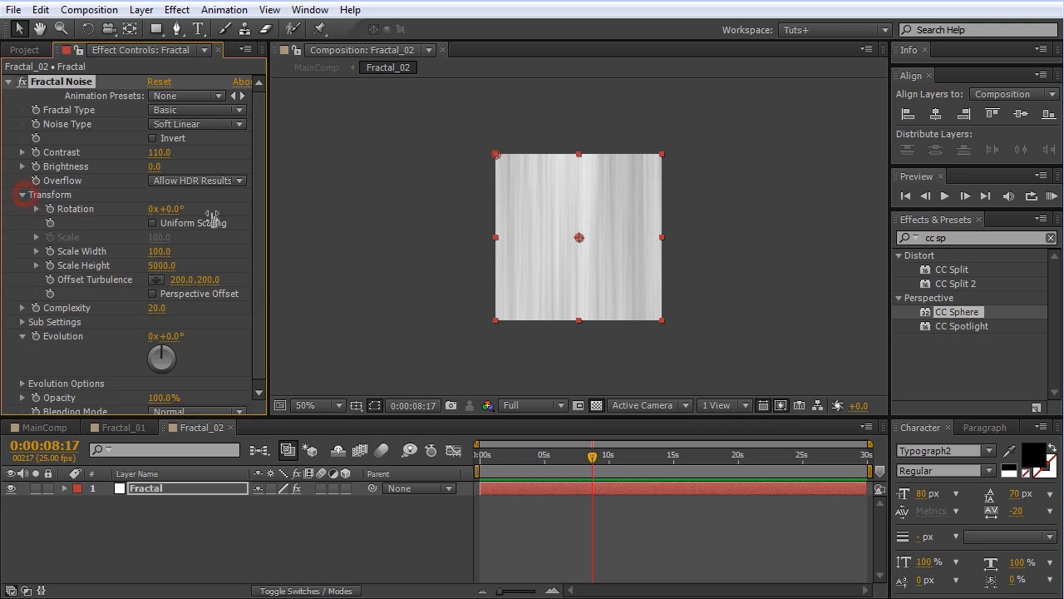
{"action": "left_click", "coordinate": [161, 266]}
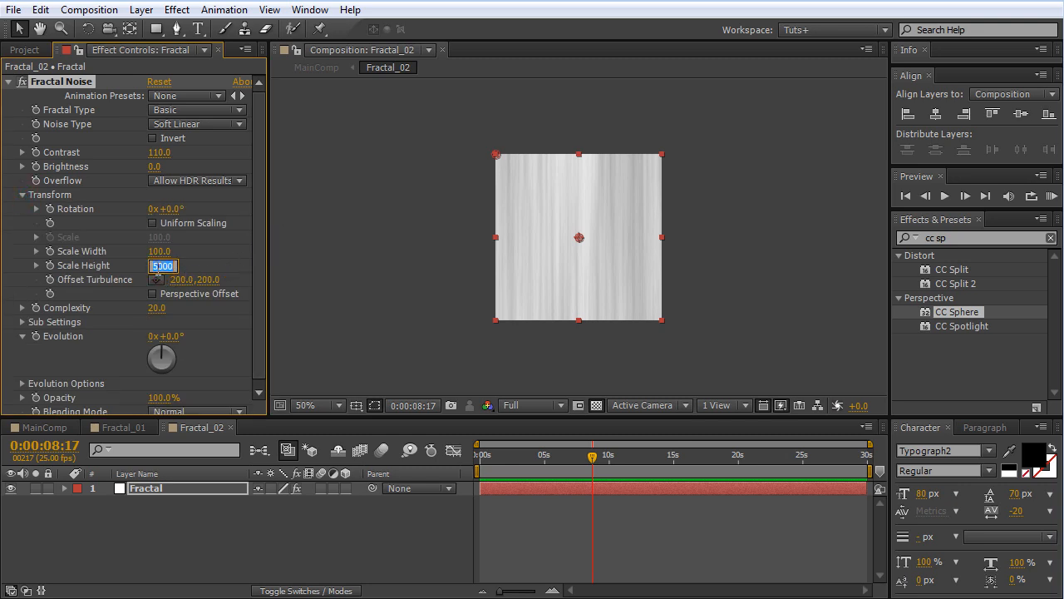
{"action": "type", "text": "5500"}
{"action": "key", "text": "Return"}
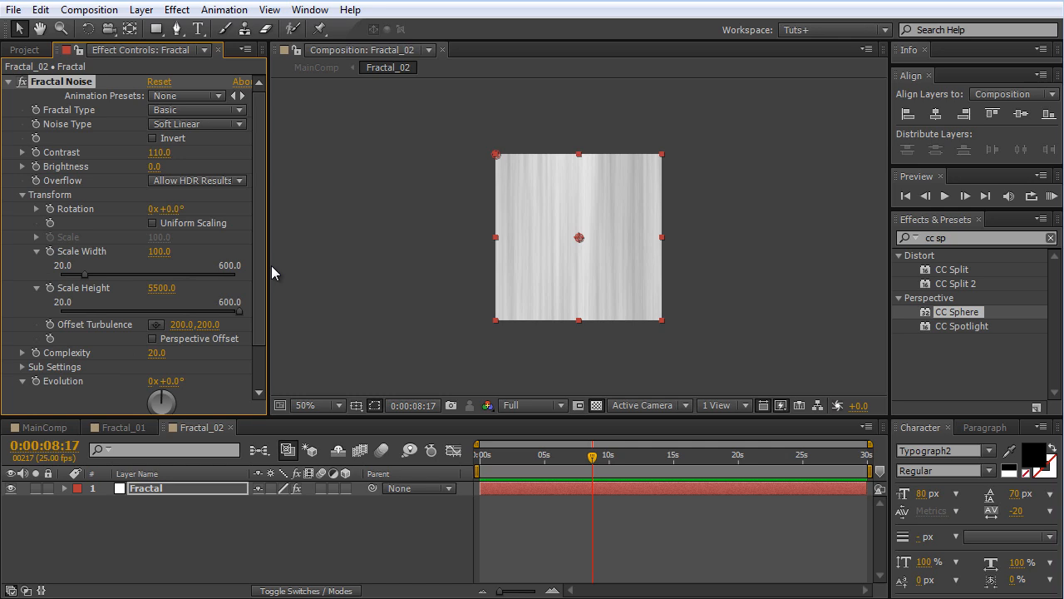
Step: Set the Fractal Noise Sub Scaling to 40 in the effect's Sub Settings
{"action": "left_click", "coordinate": [22, 365]}
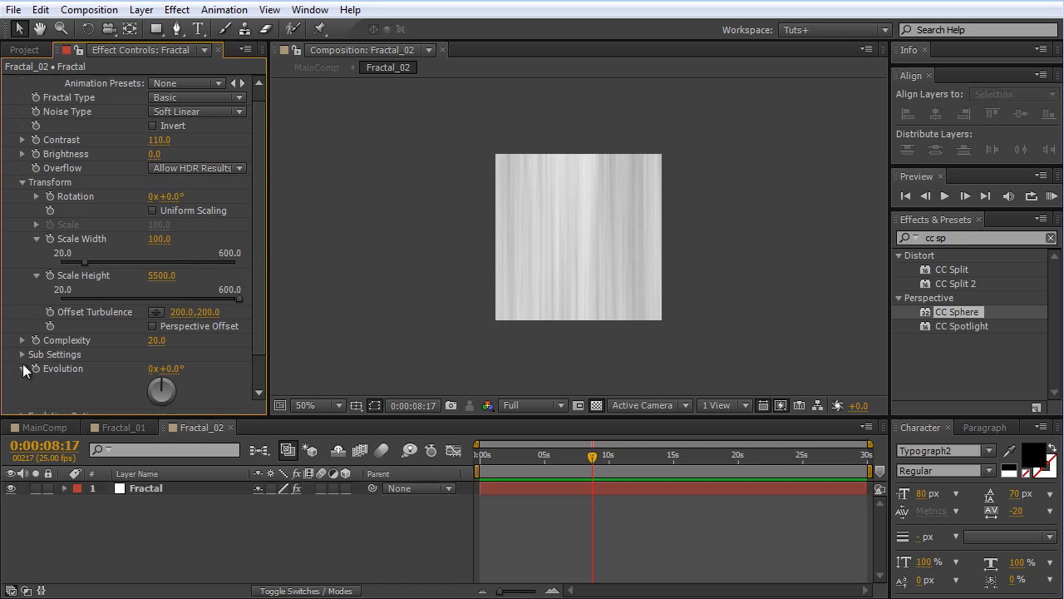
{"action": "left_click", "coordinate": [23, 355]}
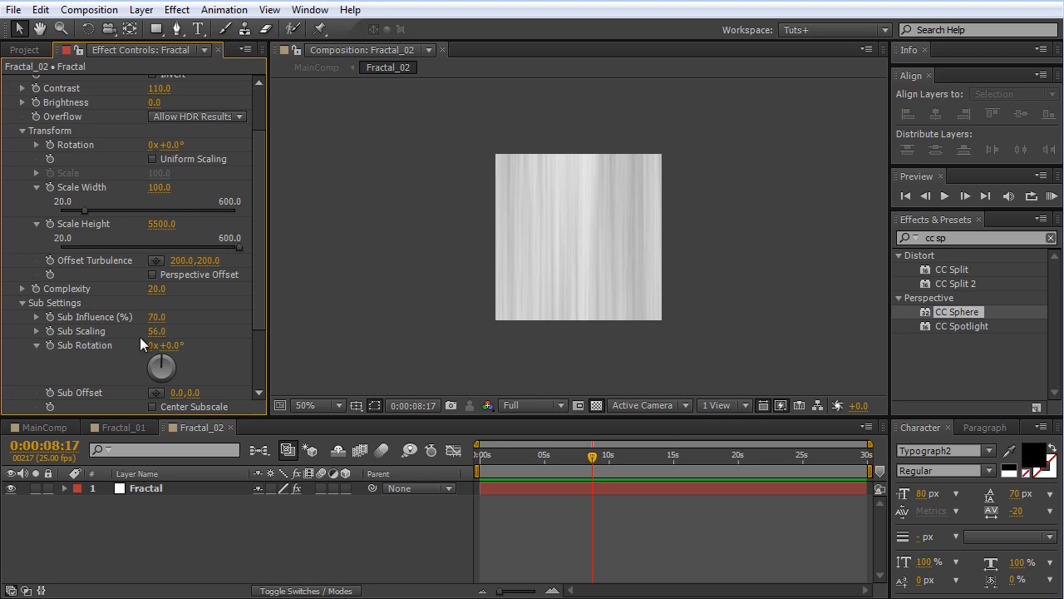
{"action": "left_click", "coordinate": [157, 331]}
{"action": "type", "text": "4"}
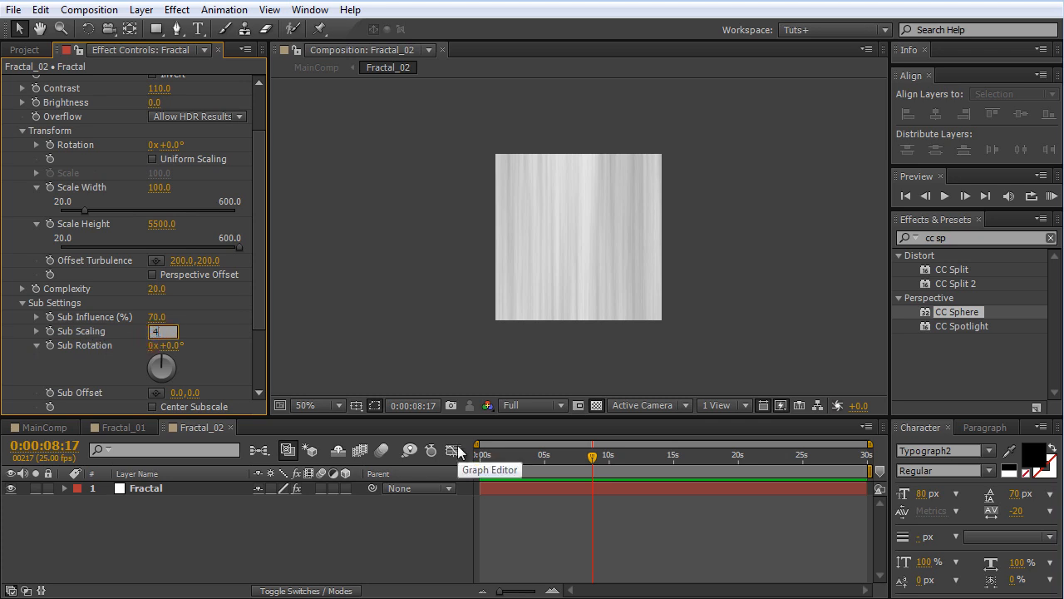
{"action": "type", "text": "0"}
{"action": "key", "text": "Return"}
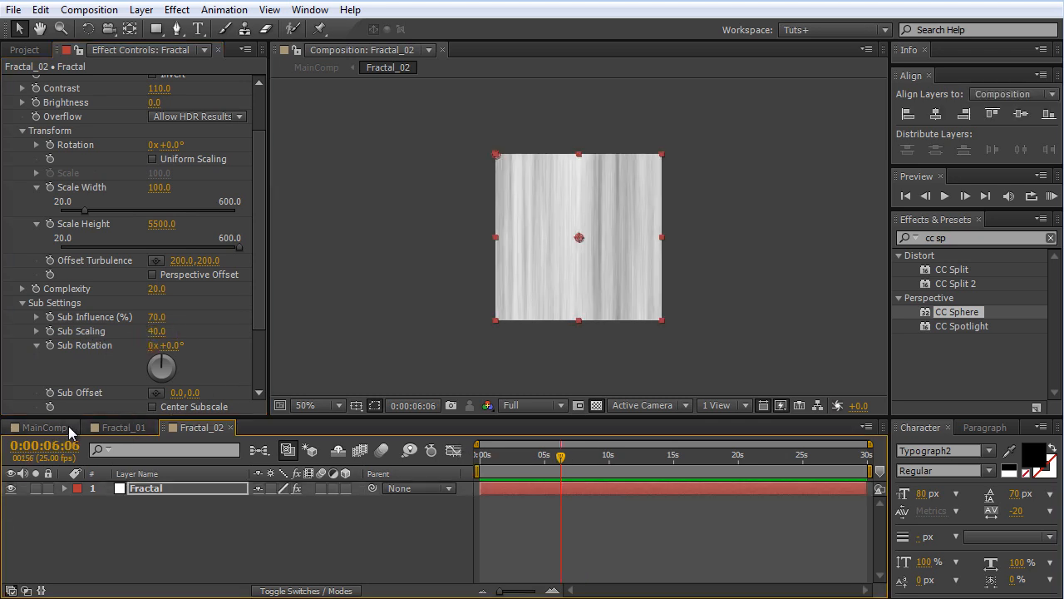
Step: Return to MainComp and compare the two spheres by toggling the Fractal_02 layer's visibility off and on
{"action": "left_click", "coordinate": [70, 430]}
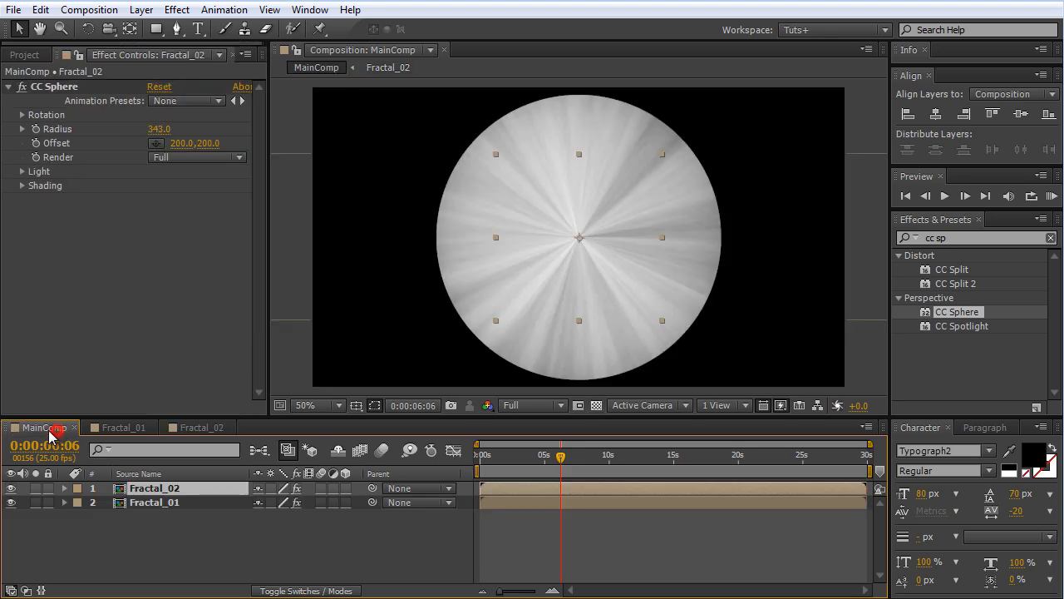
{"action": "left_click", "coordinate": [11, 488]}
{"action": "left_click", "coordinate": [11, 488]}
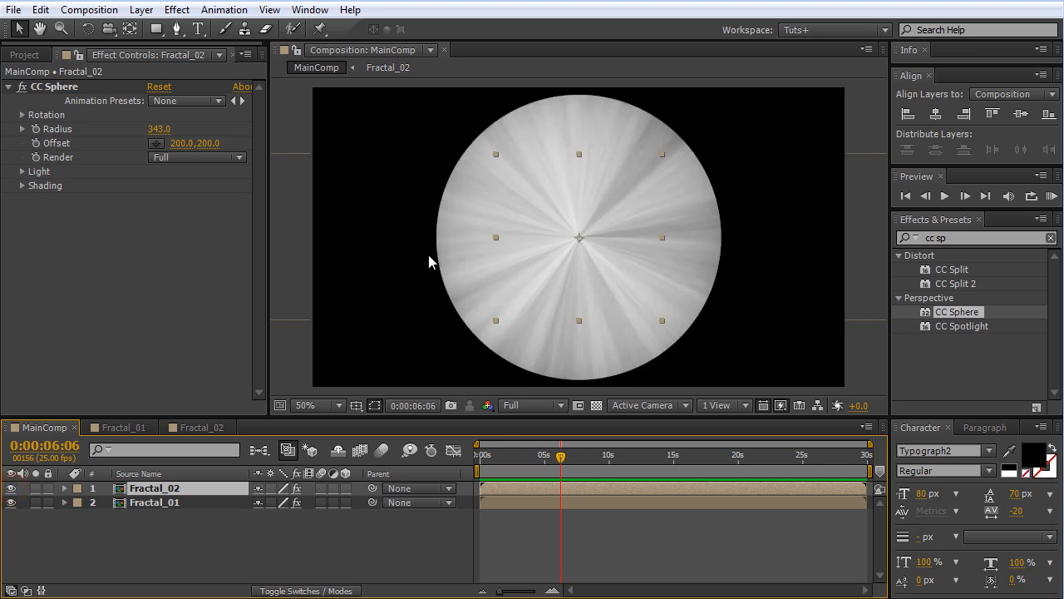
{"action": "left_click", "coordinate": [11, 492]}
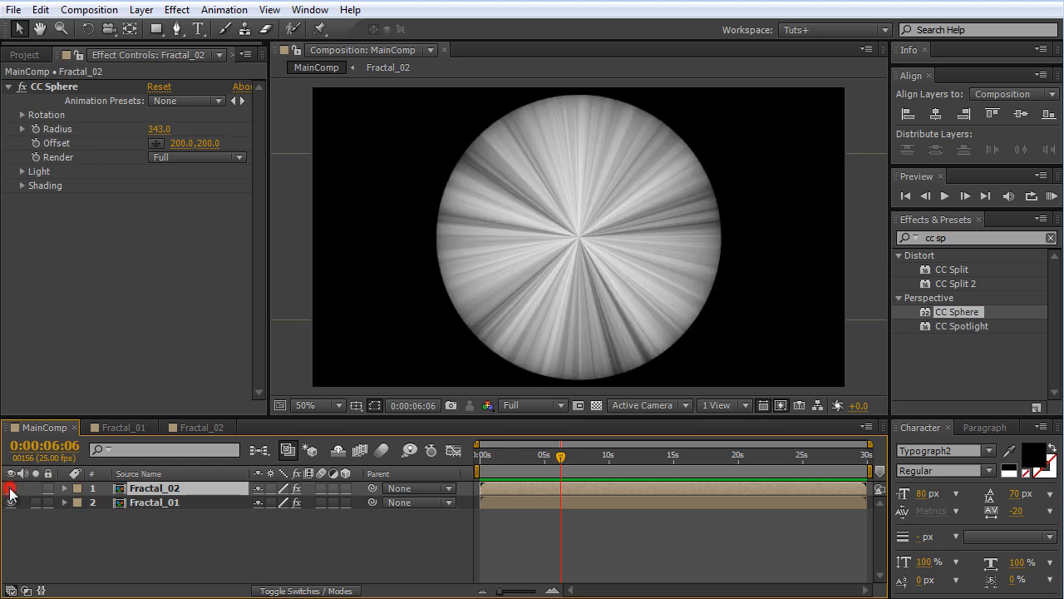
{"action": "left_click", "coordinate": [11, 492]}
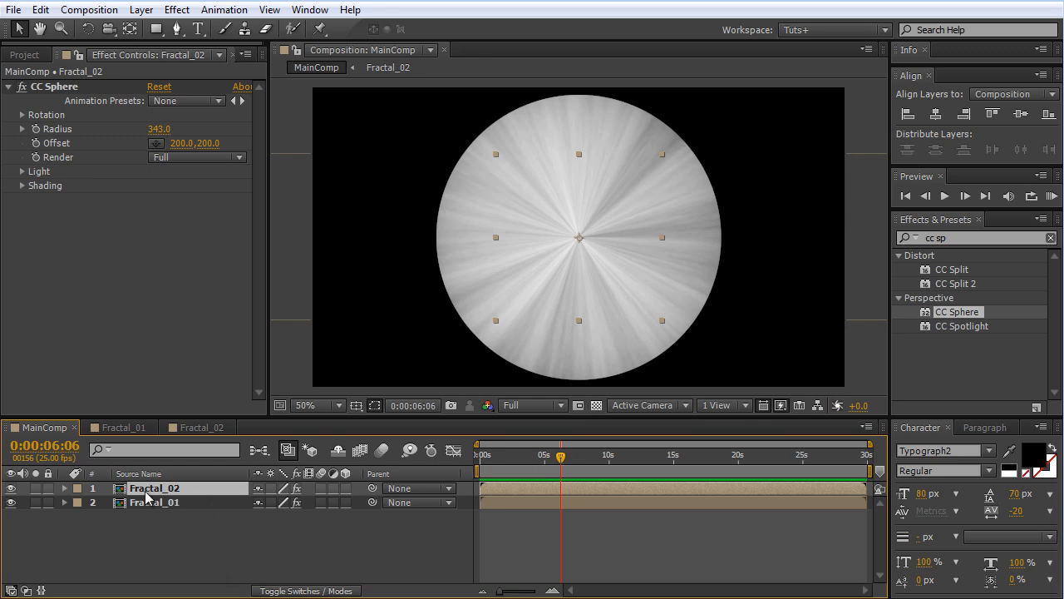
Step: Duplicate the Fractal_02 layer twice in MainComp
{"action": "left_click", "coordinate": [179, 490]}
{"action": "key", "text": "ctrl+d"}
{"action": "key", "text": "ctrl+d"}
Step: Replace the source of the second layer in MainComp with Fractal_03 and that of the top layer with Fractal_04
{"action": "left_click", "coordinate": [175, 503]}
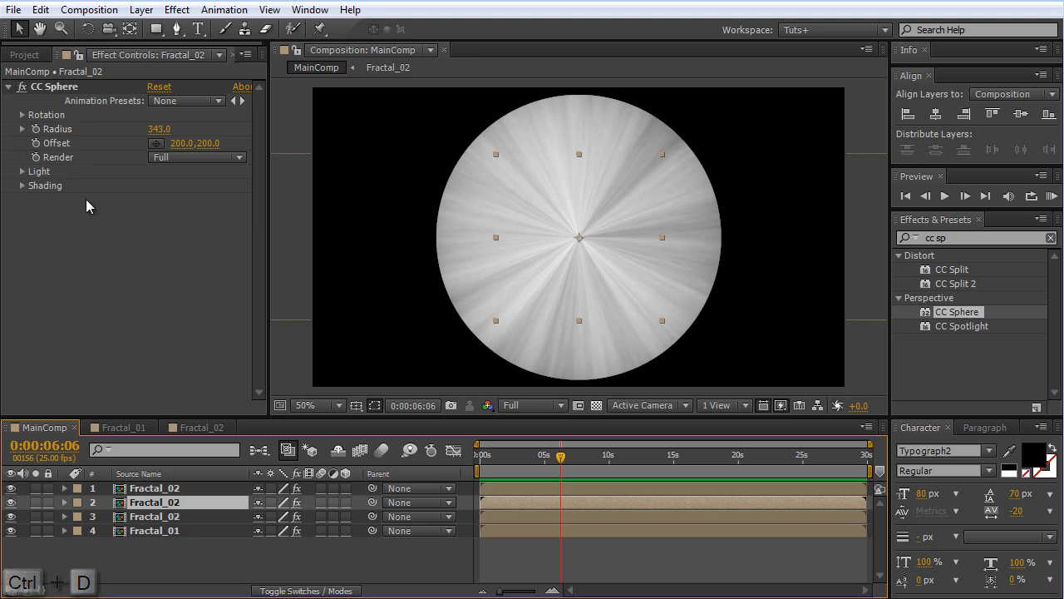
{"action": "left_click", "coordinate": [25, 55]}
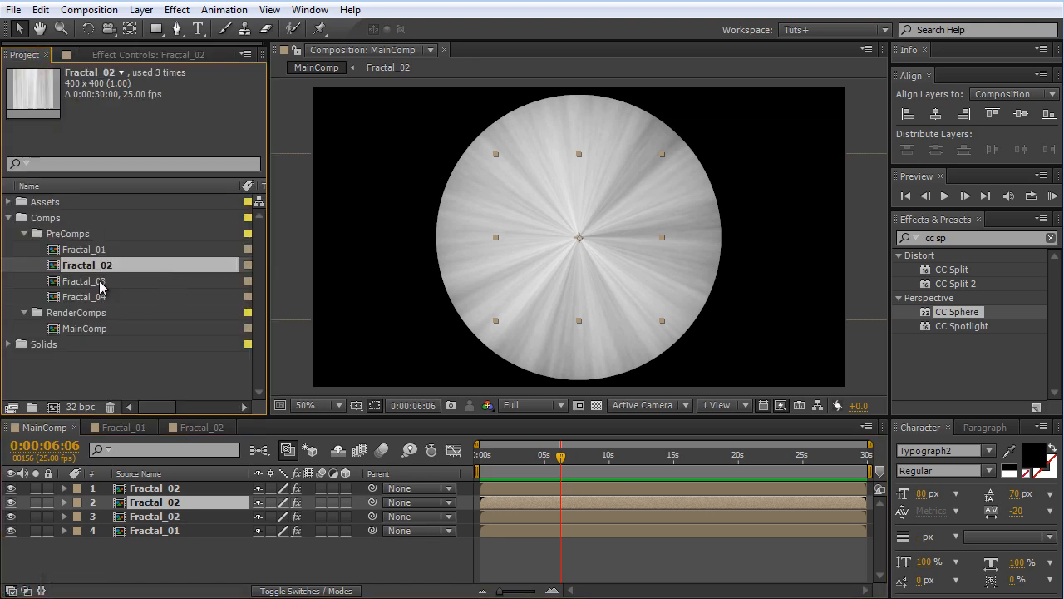
{"action": "left_click_drag", "start_coordinate": [99, 286], "coordinate": [182, 507]}
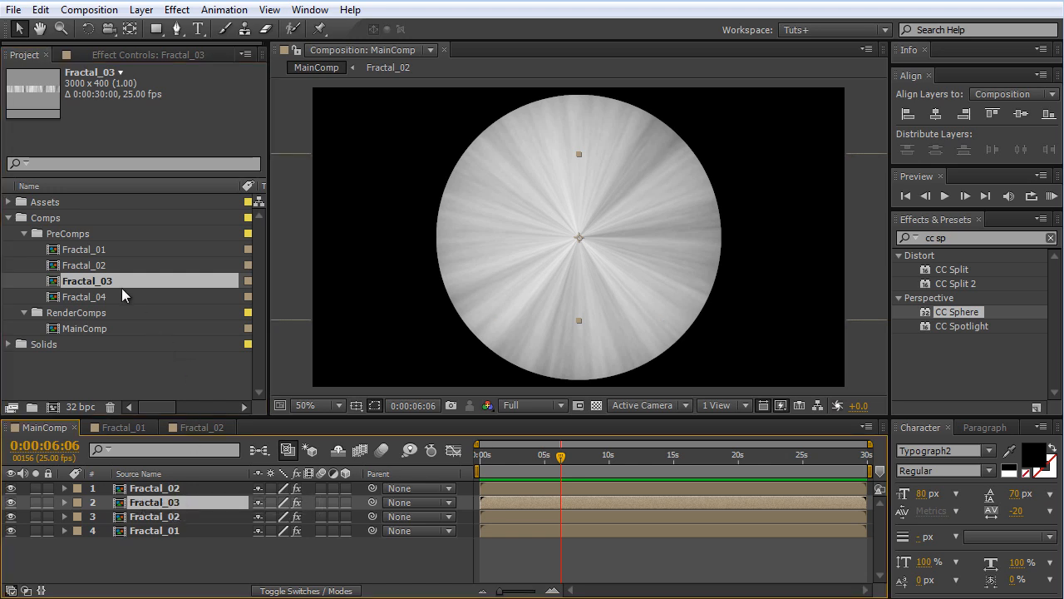
{"action": "left_click", "coordinate": [179, 489]}
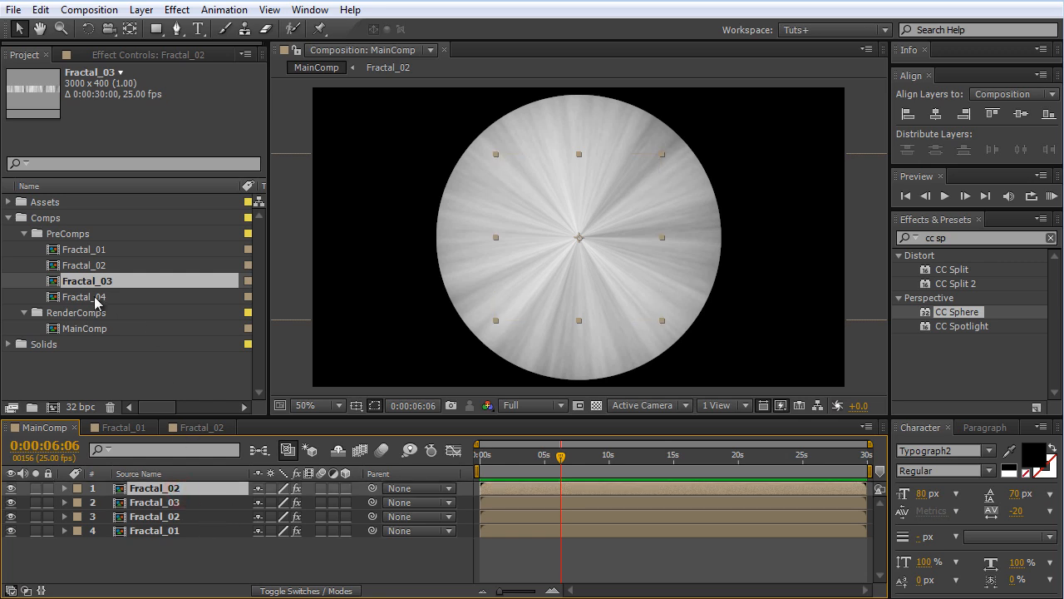
{"action": "left_click_drag", "start_coordinate": [98, 297], "coordinate": [180, 508]}
Step: Open the Fractal_03 composition from its MainComp layer and set its width to 400 px
{"action": "left_click", "coordinate": [181, 508]}
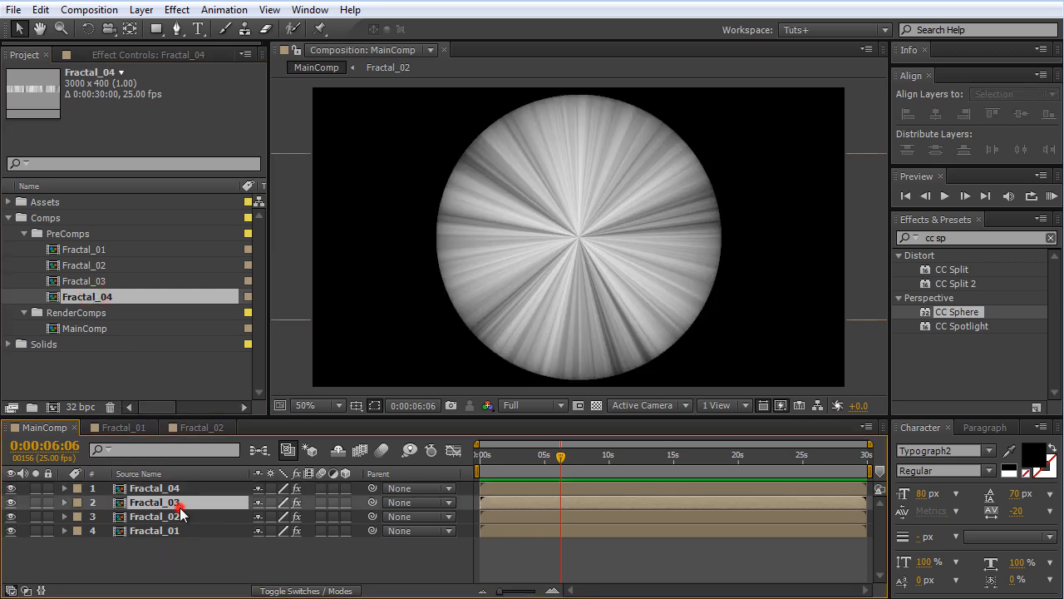
{"action": "double_click", "coordinate": [180, 507]}
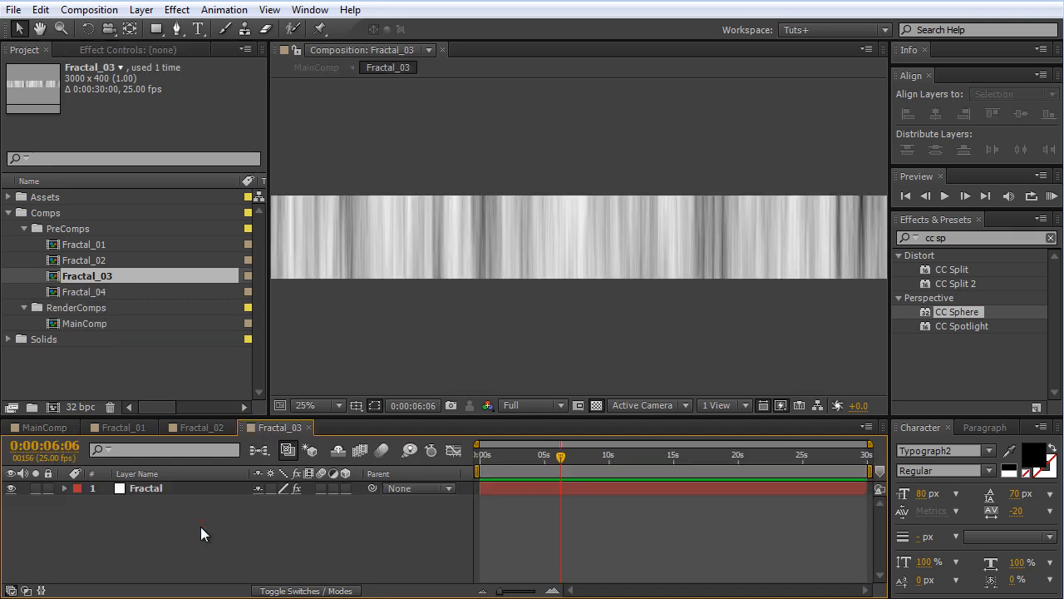
{"action": "key", "text": "ctrl+k"}
{"action": "left_click", "coordinate": [292, 186]}
{"action": "type", "text": "400"}
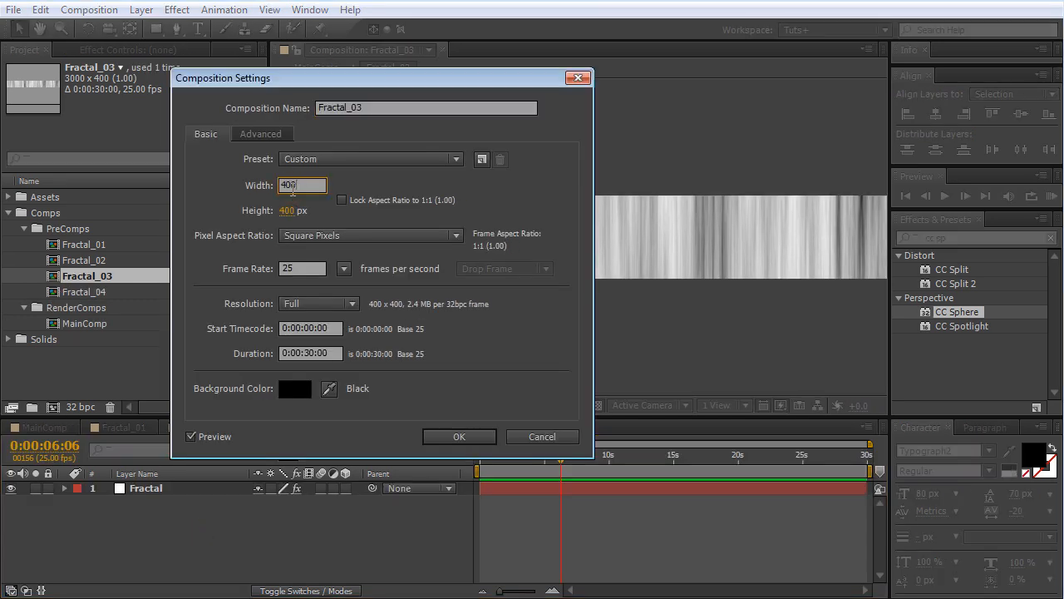
{"action": "key", "text": "Return"}
Step: Resize the Fractal solid in Fractal_03 to the composition size of 400 x 400 px
{"action": "left_click", "coordinate": [136, 490]}
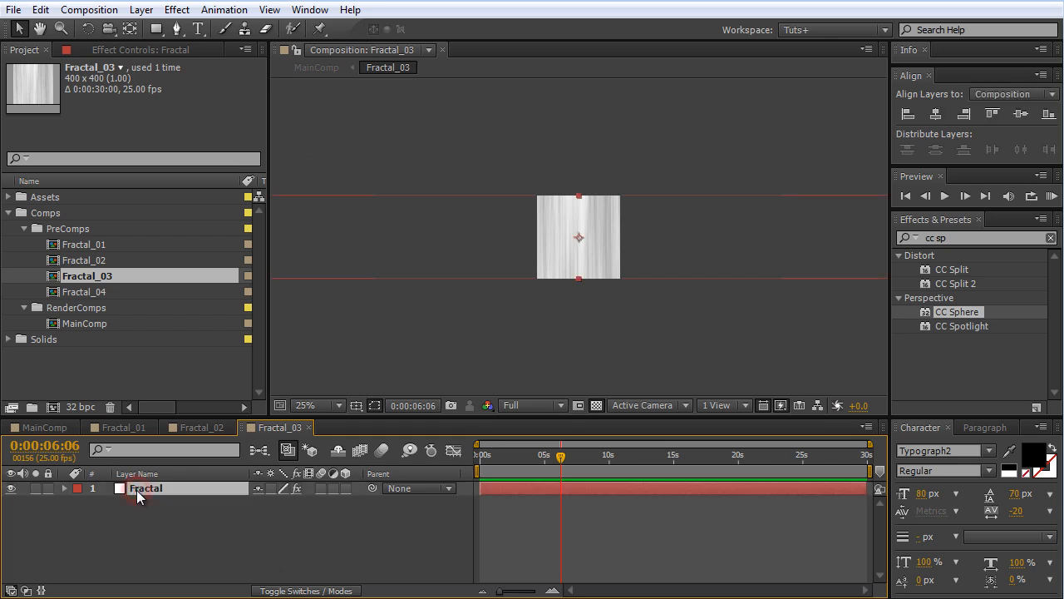
{"action": "key", "text": "ctrl+shift+y"}
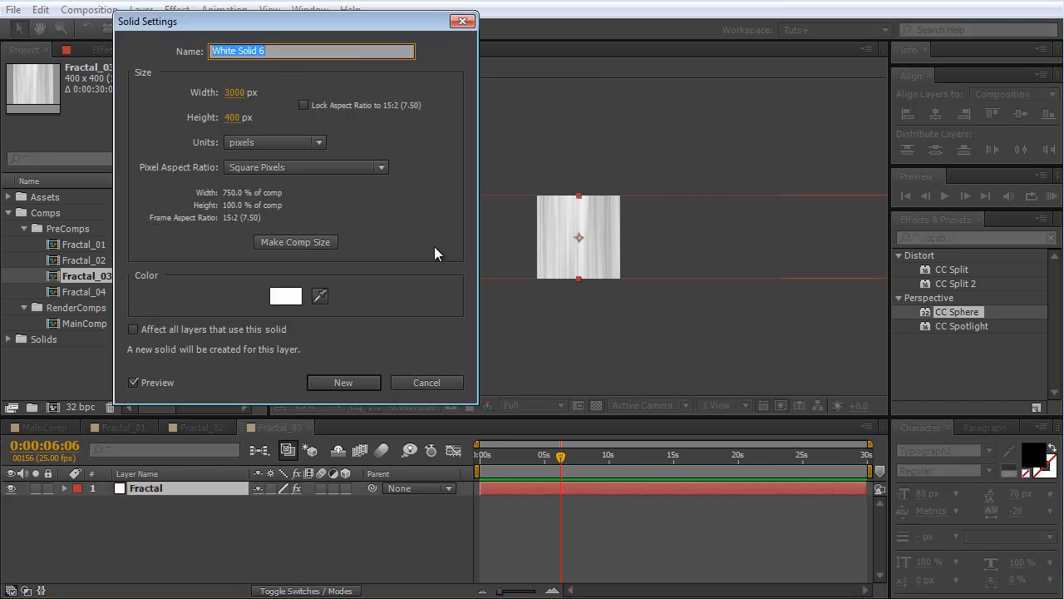
{"action": "left_click", "coordinate": [301, 242]}
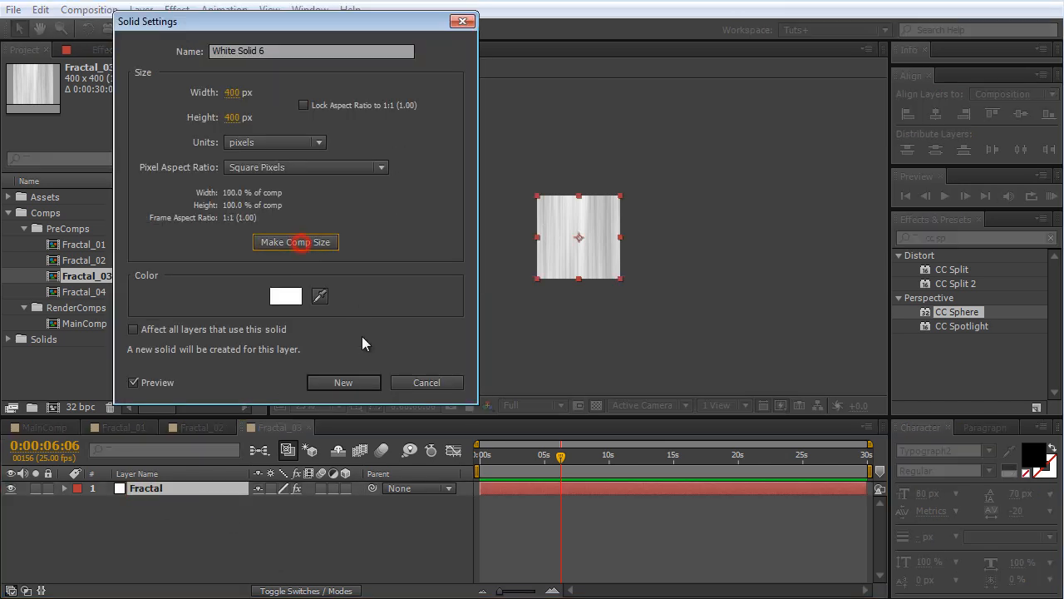
{"action": "left_click", "coordinate": [352, 381]}
{"action": "left_click", "coordinate": [216, 490]}
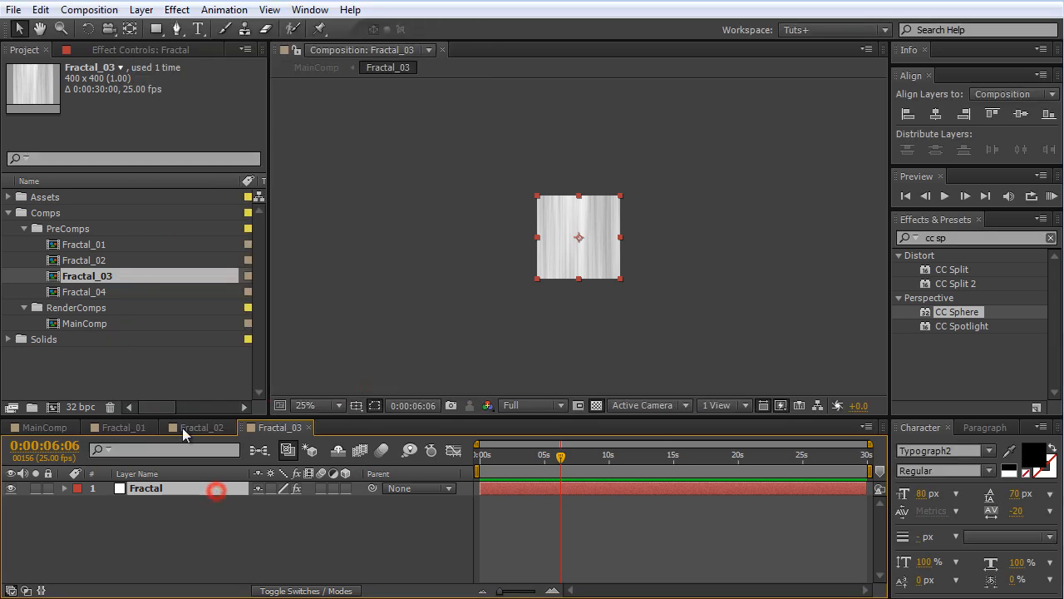
Step: Set the Fractal layer's Fractal Noise to the Dynamic fractal type with a Contrast of 180
{"action": "left_click", "coordinate": [113, 50]}
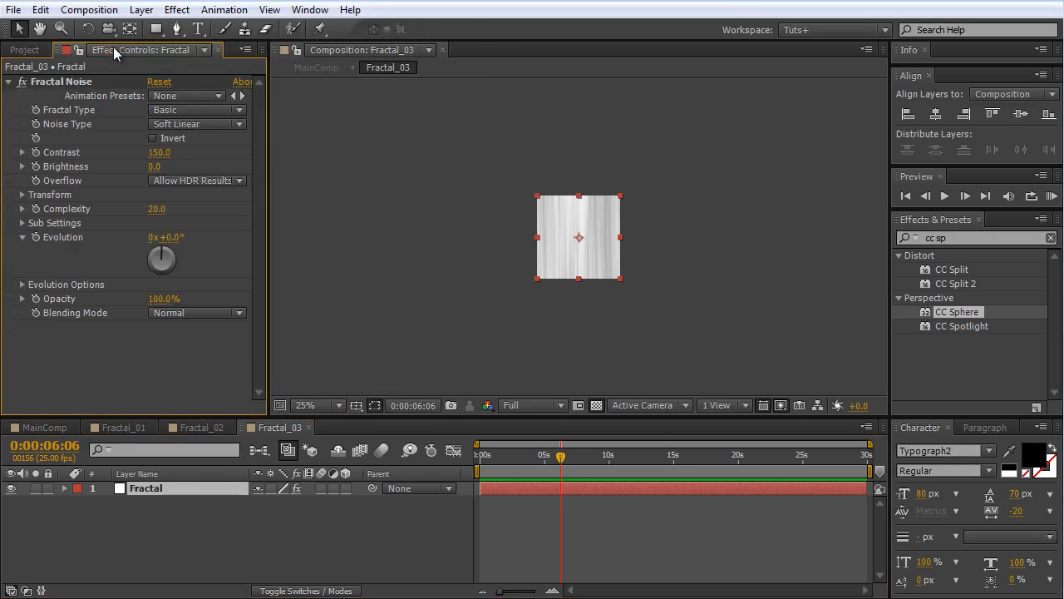
{"action": "left_click", "coordinate": [199, 110]}
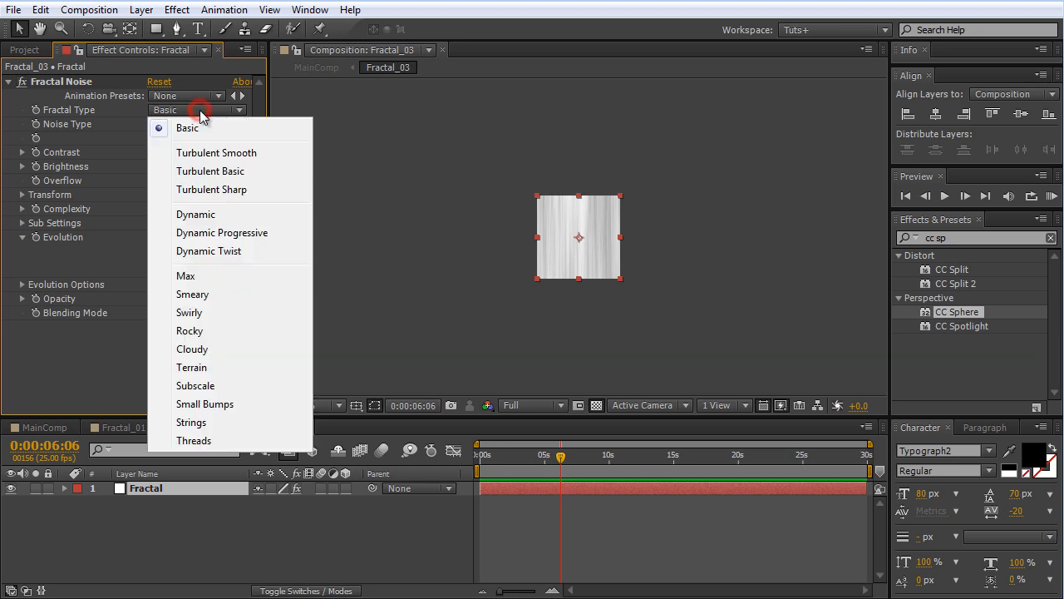
{"action": "left_click", "coordinate": [219, 215]}
{"action": "left_click", "coordinate": [162, 153]}
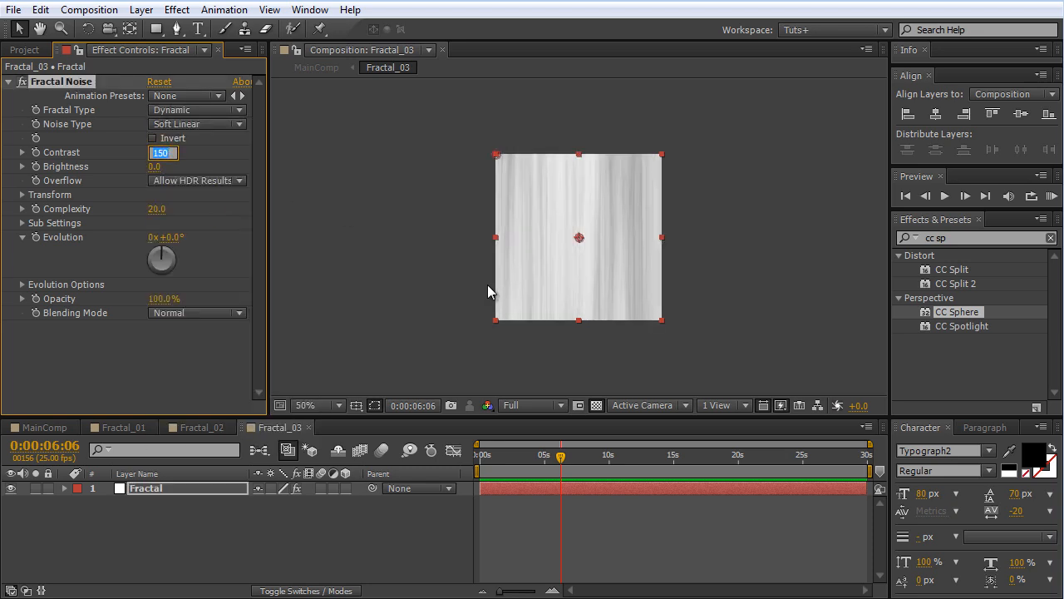
{"action": "type", "text": "180"}
{"action": "key", "text": "Return"}
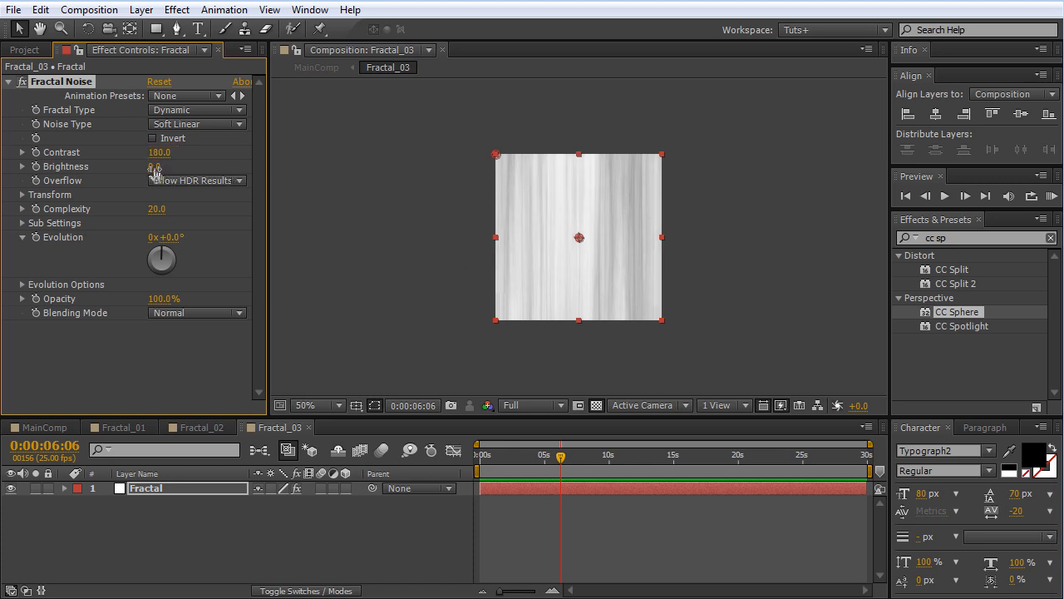
Step: Lower the Fractal Noise Brightness to -30
{"action": "left_click_drag", "start_coordinate": [155, 168], "coordinate": [138, 168]}
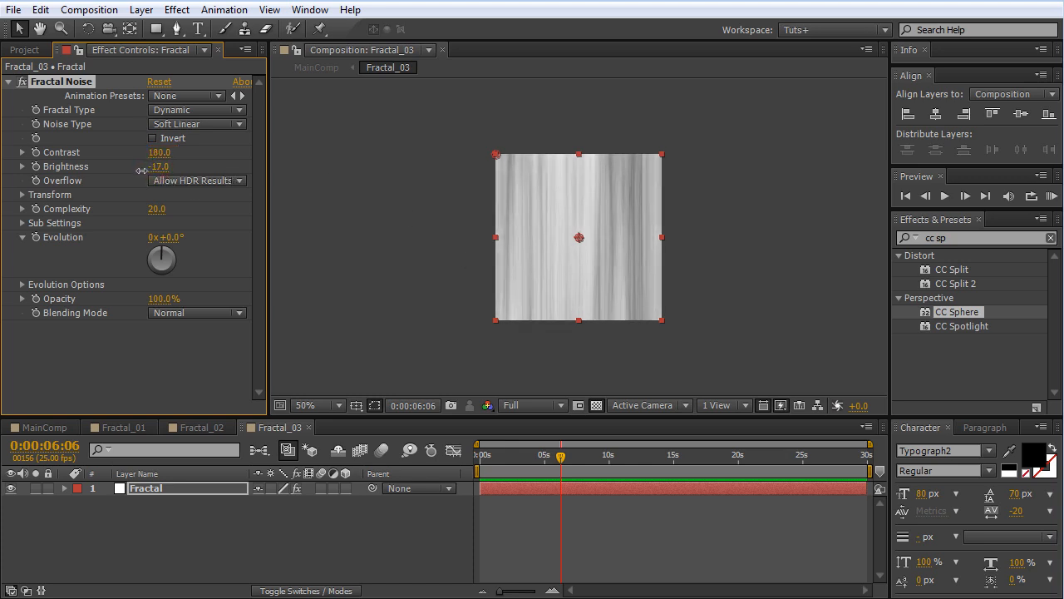
{"action": "left_click", "coordinate": [167, 167]}
{"action": "type", "text": "-30"}
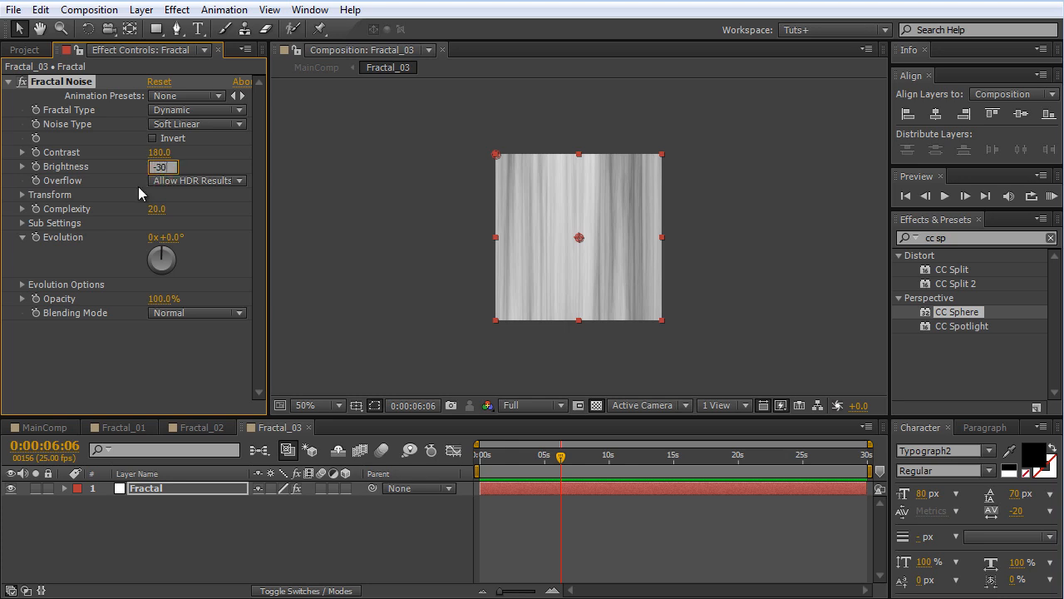
{"action": "key", "text": "Return"}
Step: Set the Scale Width of the Fractal Noise in Fractal_03 to 300
{"action": "left_click", "coordinate": [22, 195]}
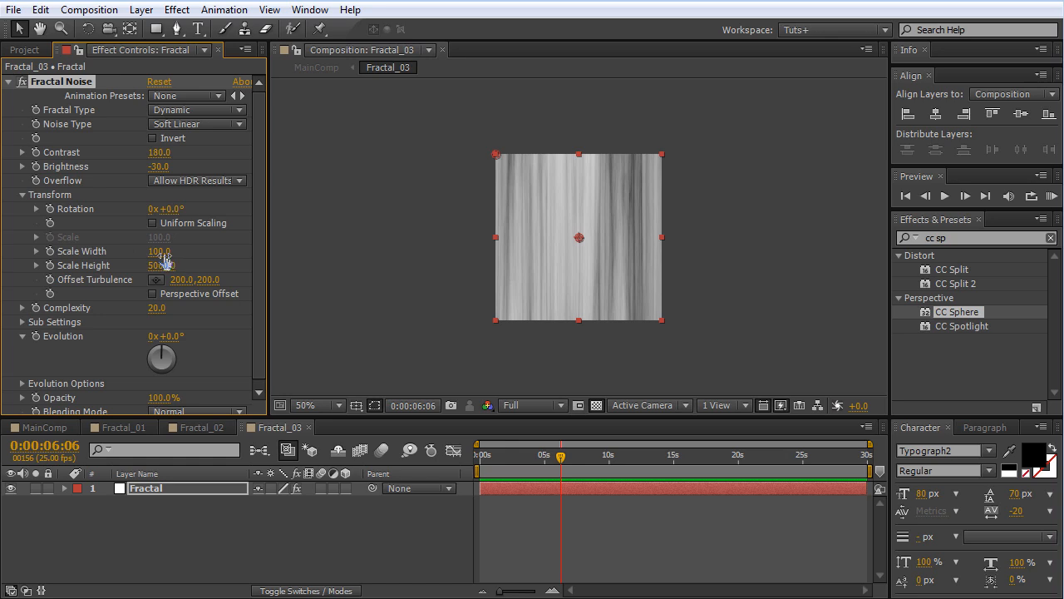
{"action": "left_click", "coordinate": [159, 251]}
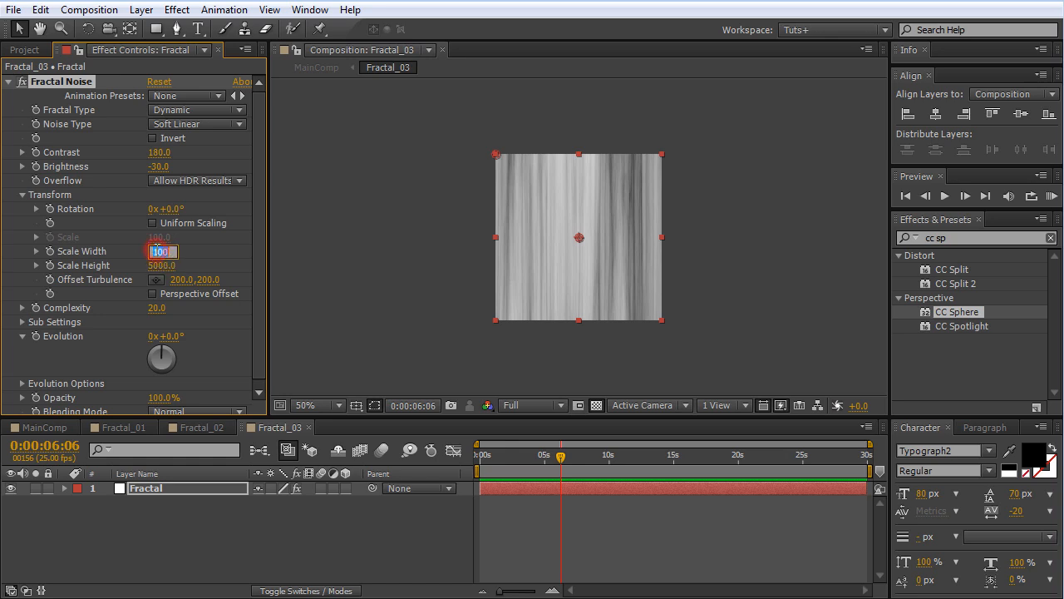
{"action": "type", "text": "300"}
{"action": "key", "text": "Return"}
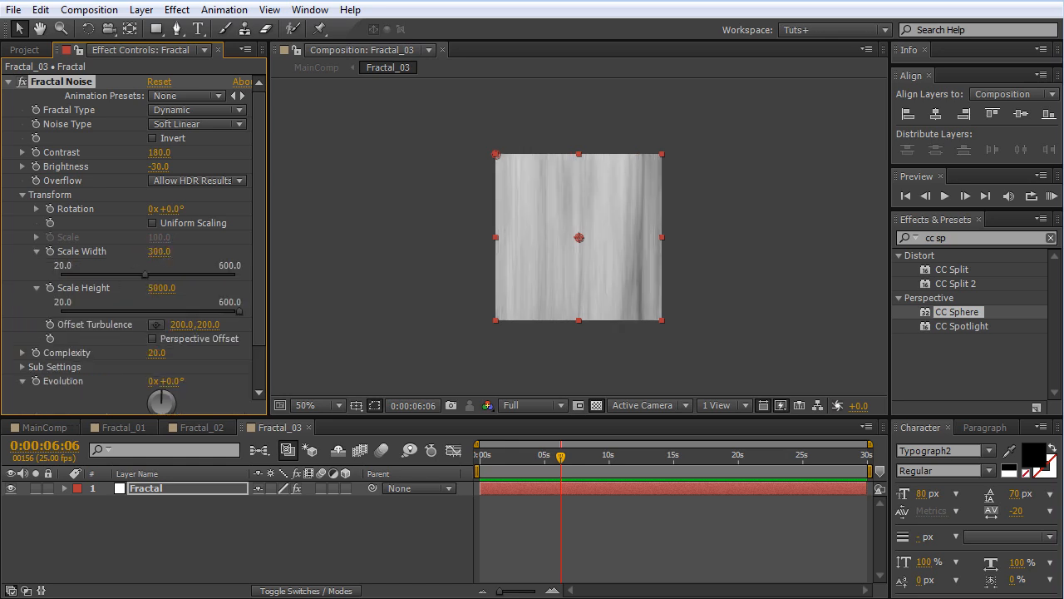
Step: Set the Scale Height of the Fractal Noise to 750, after trying 700
{"action": "left_click", "coordinate": [162, 292]}
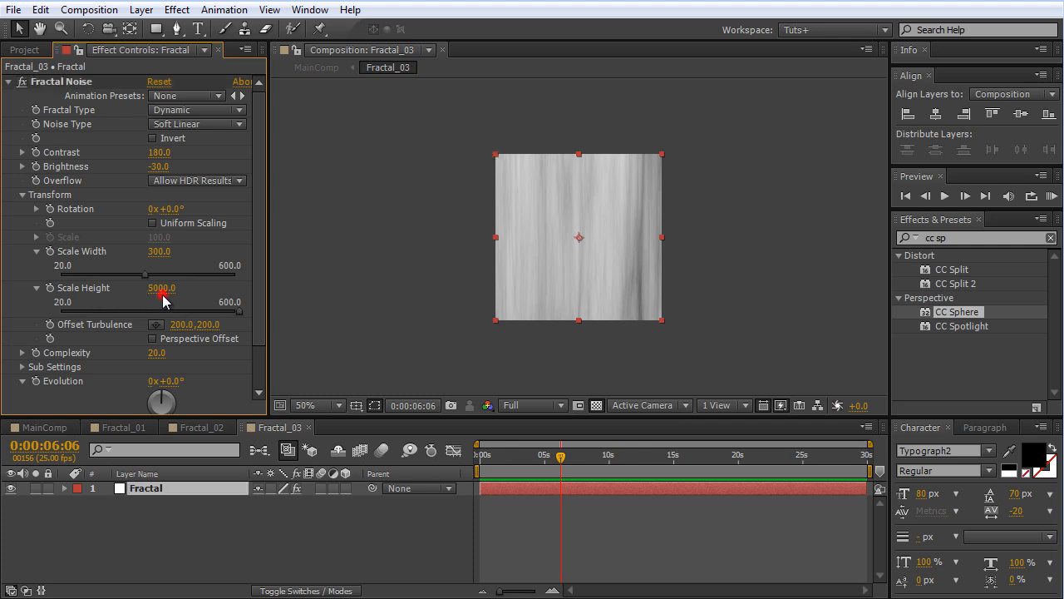
{"action": "type", "text": "7"}
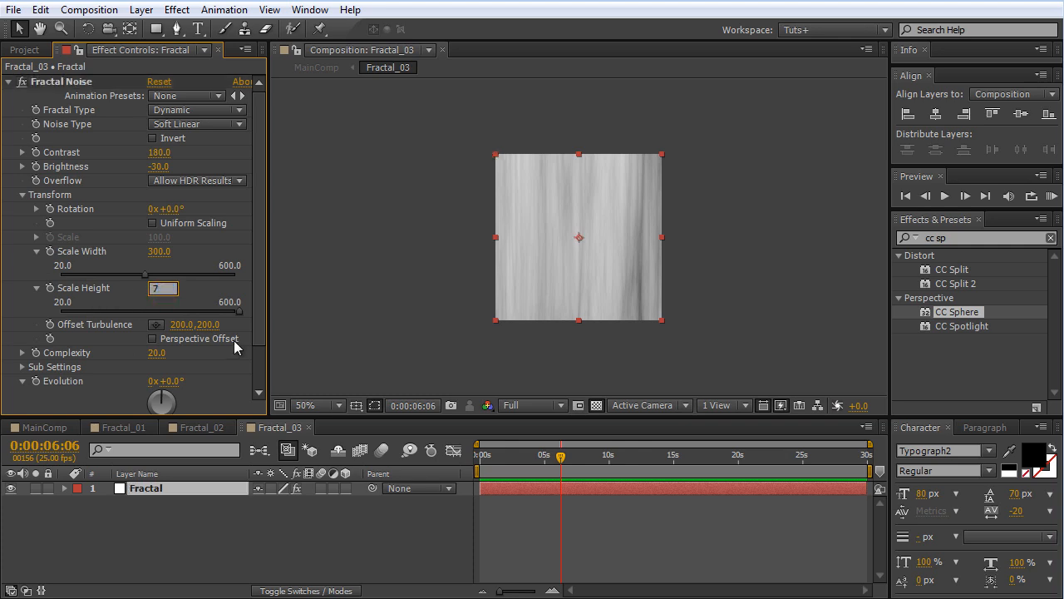
{"action": "type", "text": "00"}
{"action": "key", "text": "Return"}
{"action": "left_click", "coordinate": [159, 288]}
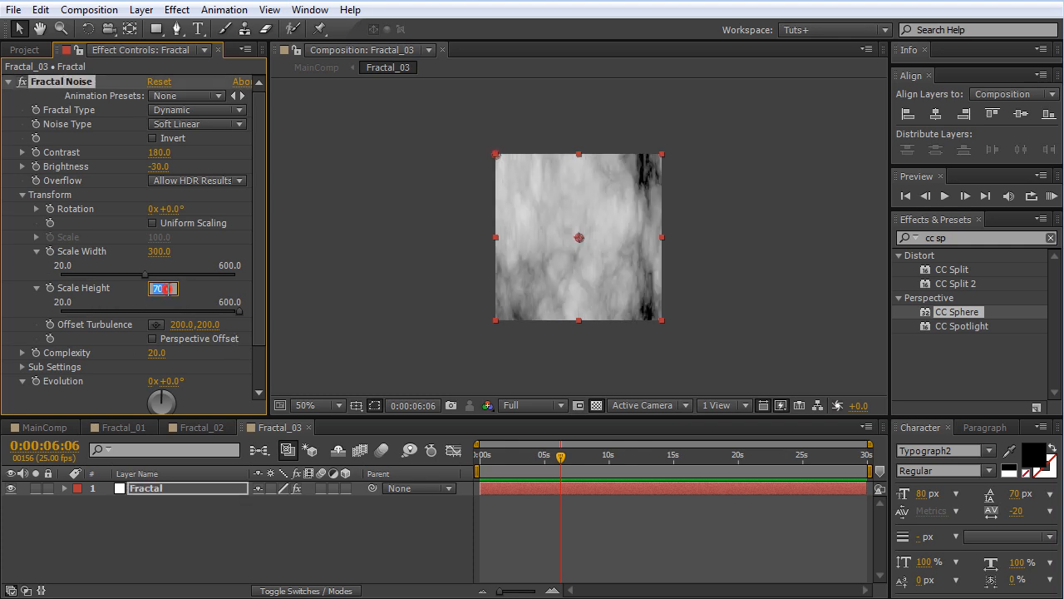
{"action": "type", "text": "750"}
{"action": "key", "text": "Return"}
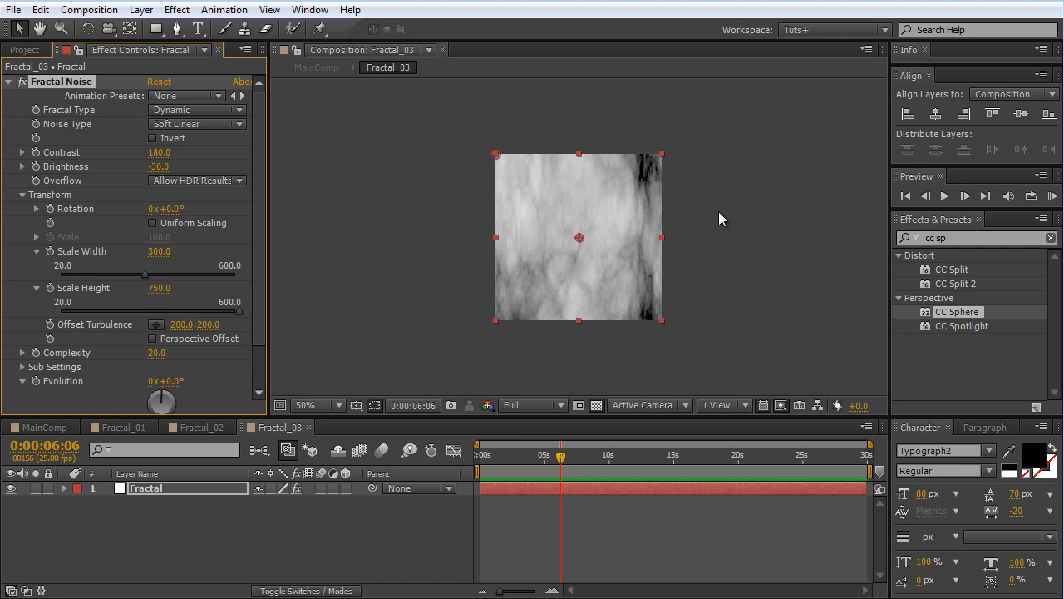
Step: Set the Sub Influence of the Fractal Noise to 80% and view the texture at 100%
{"action": "left_click", "coordinate": [22, 368]}
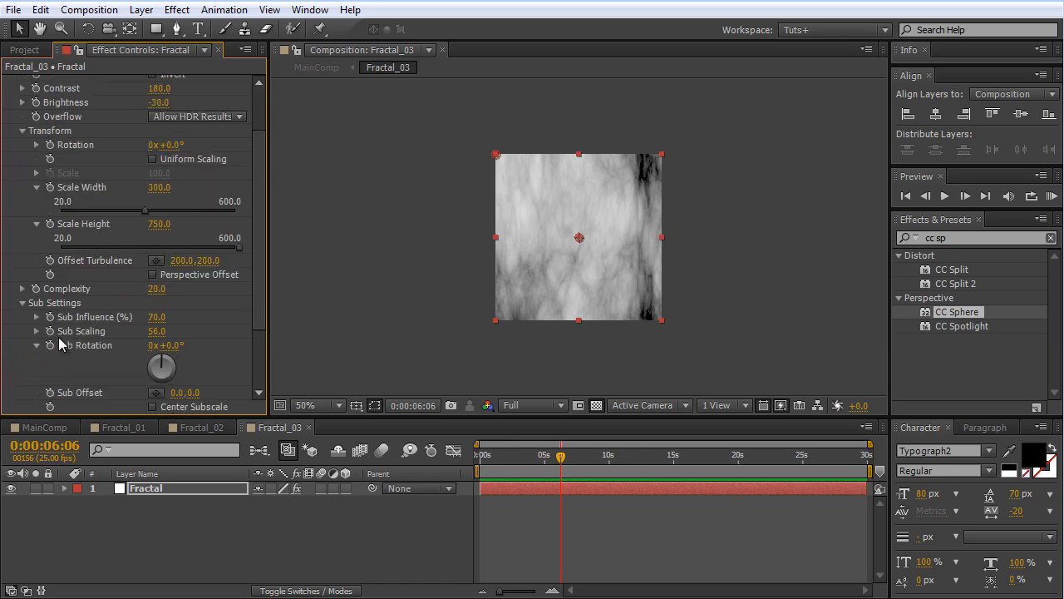
{"action": "left_click", "coordinate": [156, 317]}
{"action": "type", "text": "80"}
{"action": "key", "text": "Return"}
{"action": "key", "text": "/"}
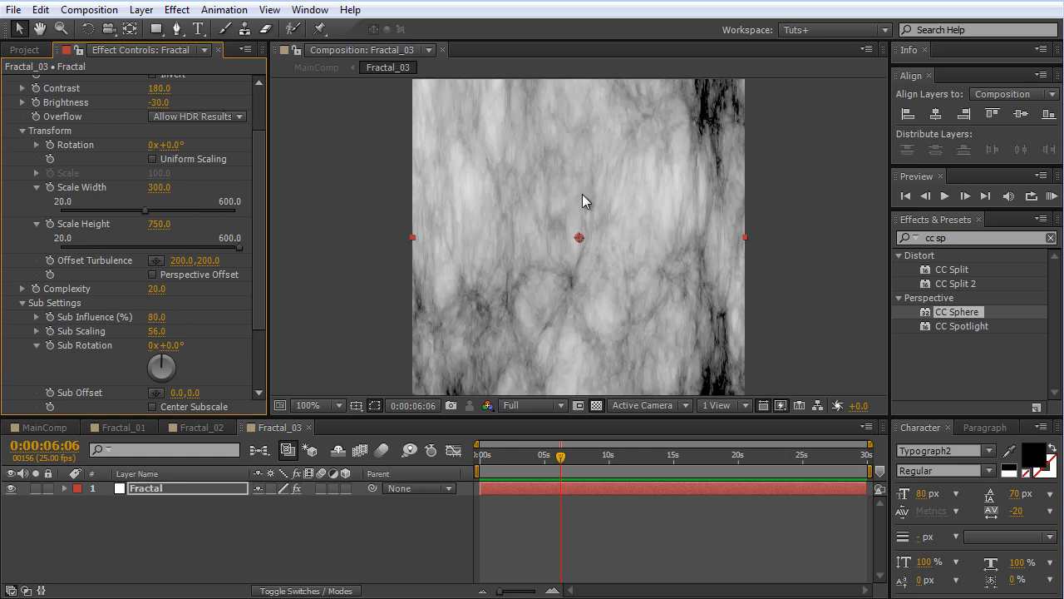
Step: Set the Fractal Noise Sub Scaling to 65 and rotate the noise to about 164°
{"action": "left_click", "coordinate": [153, 331]}
{"action": "key", "text": "Return"}
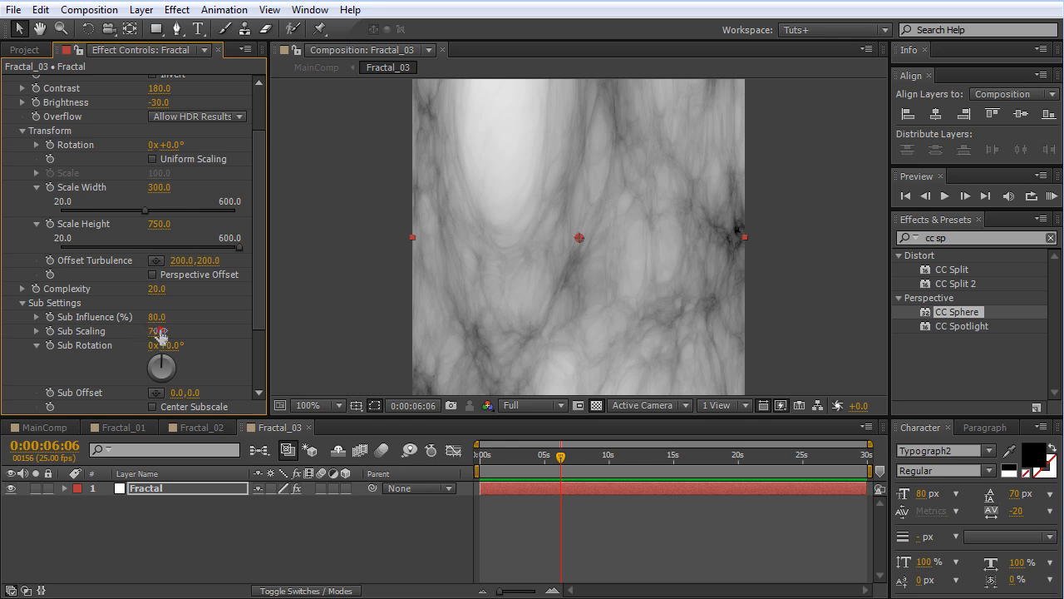
{"action": "left_click_drag", "start_coordinate": [164, 330], "coordinate": [160, 336]}
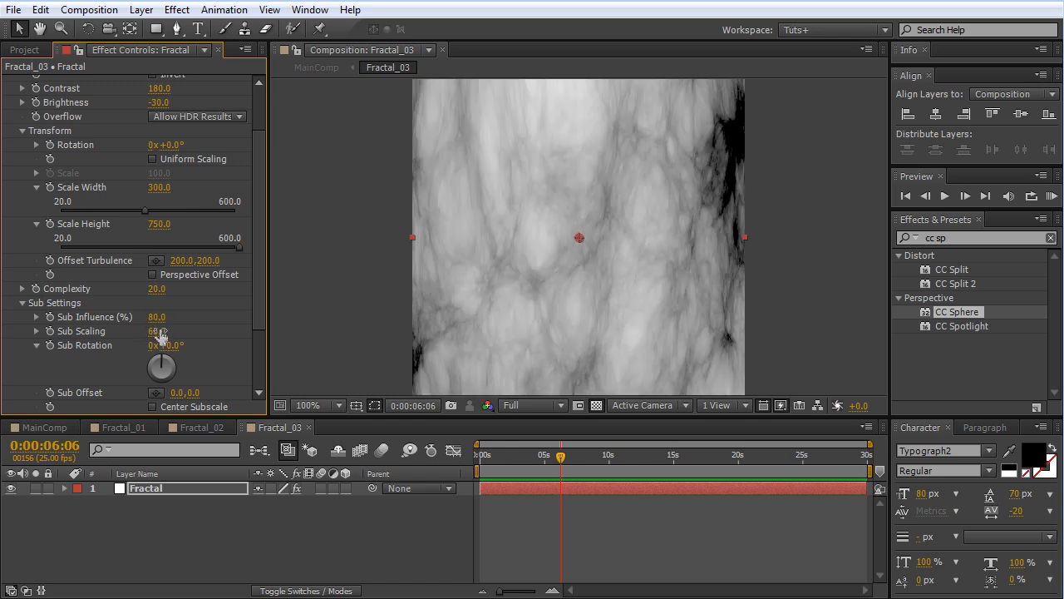
{"action": "left_click_drag", "start_coordinate": [170, 144], "coordinate": [317, 152]}
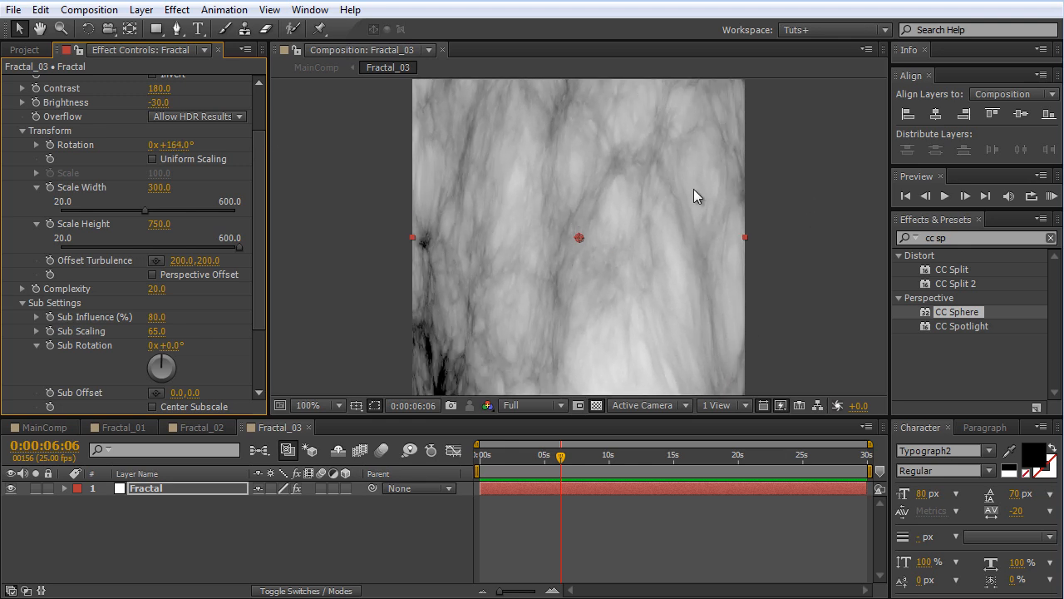
{"action": "left_click", "coordinate": [126, 562]}
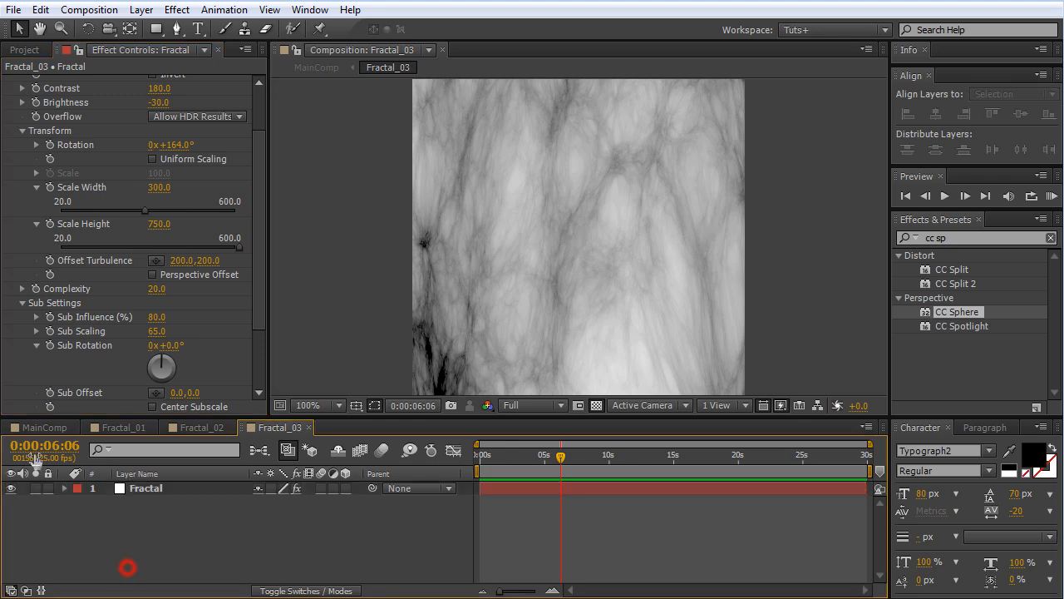
Step: Open the Fractal_04 composition from its layer in MainComp and set its width to 800 px
{"action": "left_click", "coordinate": [44, 428]}
{"action": "left_click", "coordinate": [171, 489]}
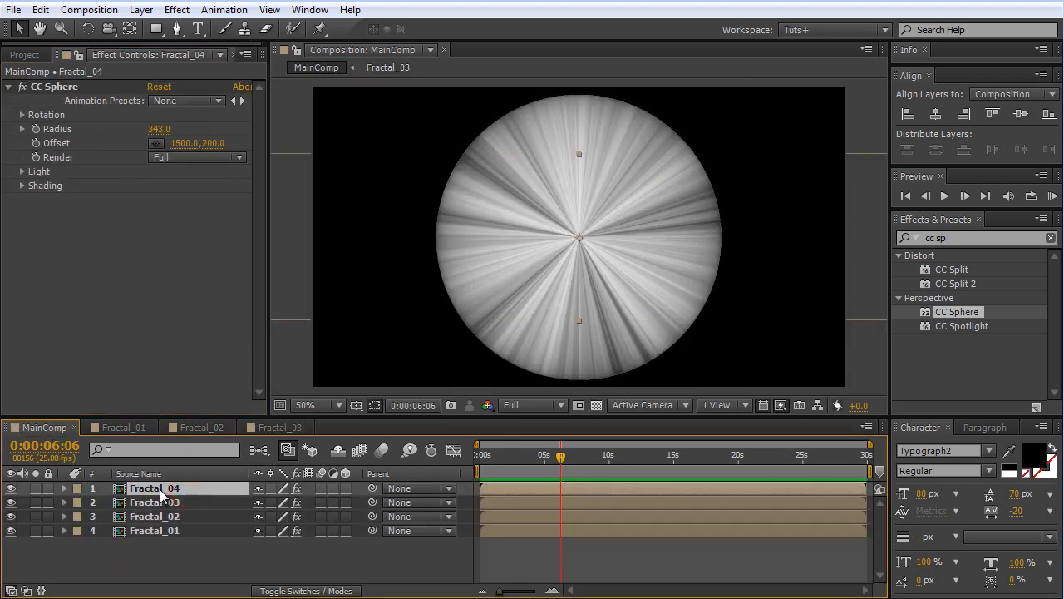
{"action": "double_click", "coordinate": [161, 492]}
{"action": "left_click", "coordinate": [418, 530]}
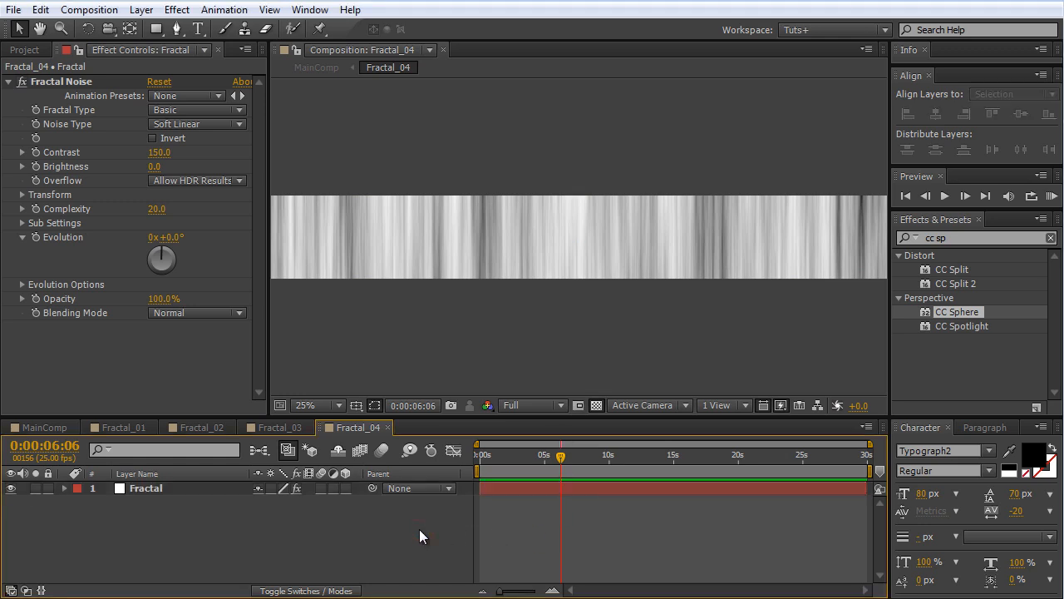
{"action": "key", "text": "ctrl+k"}
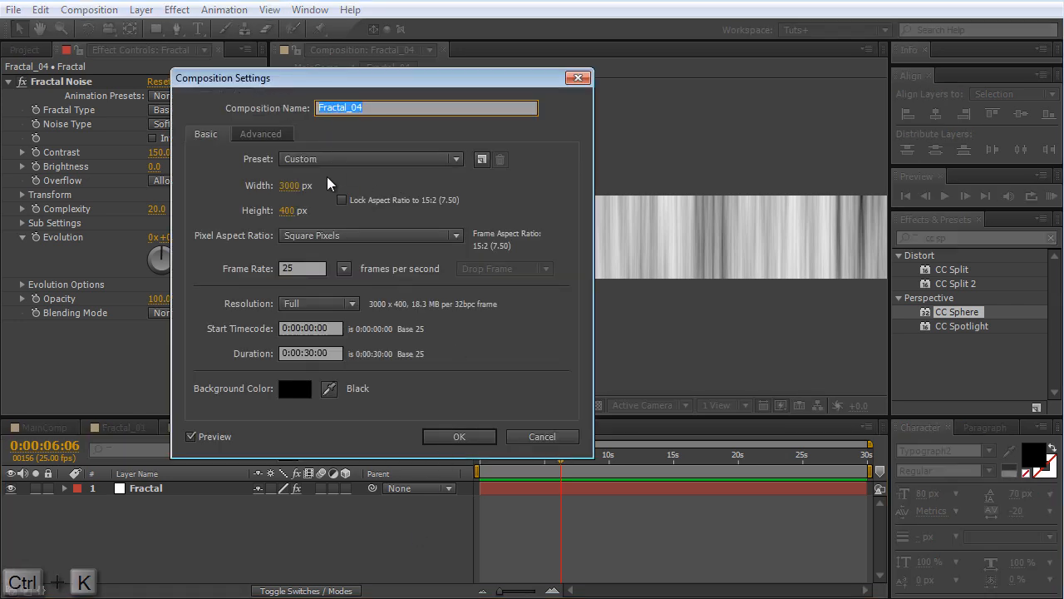
{"action": "left_click", "coordinate": [293, 186]}
{"action": "type", "text": "800"}
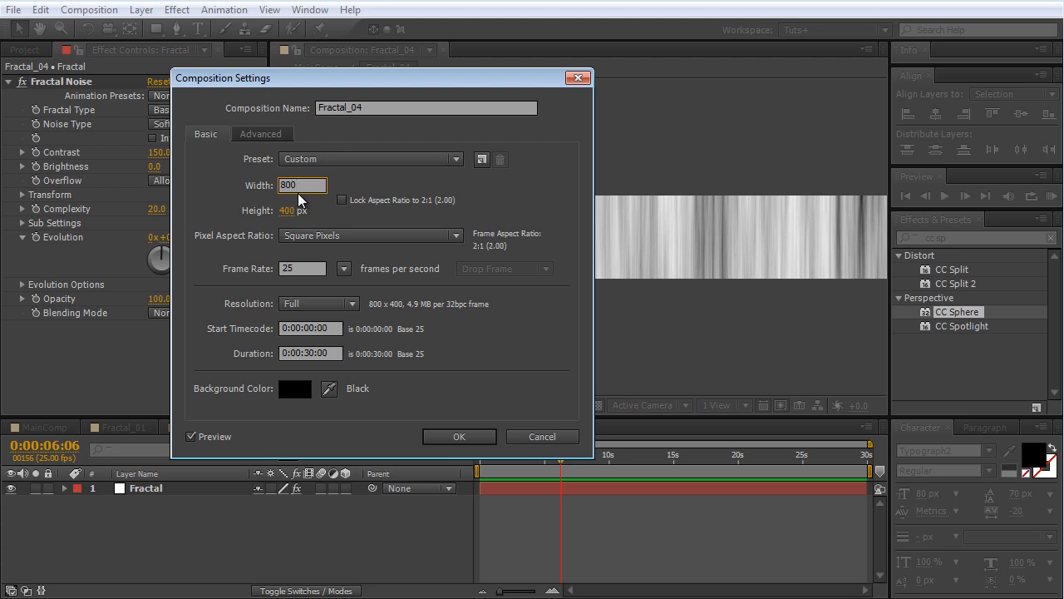
{"action": "left_click", "coordinate": [487, 433]}
Step: Resize the Fractal solid in Fractal_04 to the composition size of 800 x 400 px
{"action": "scroll", "coordinate": [634, 240], "scroll_direction": "down", "scroll_amount": 1}
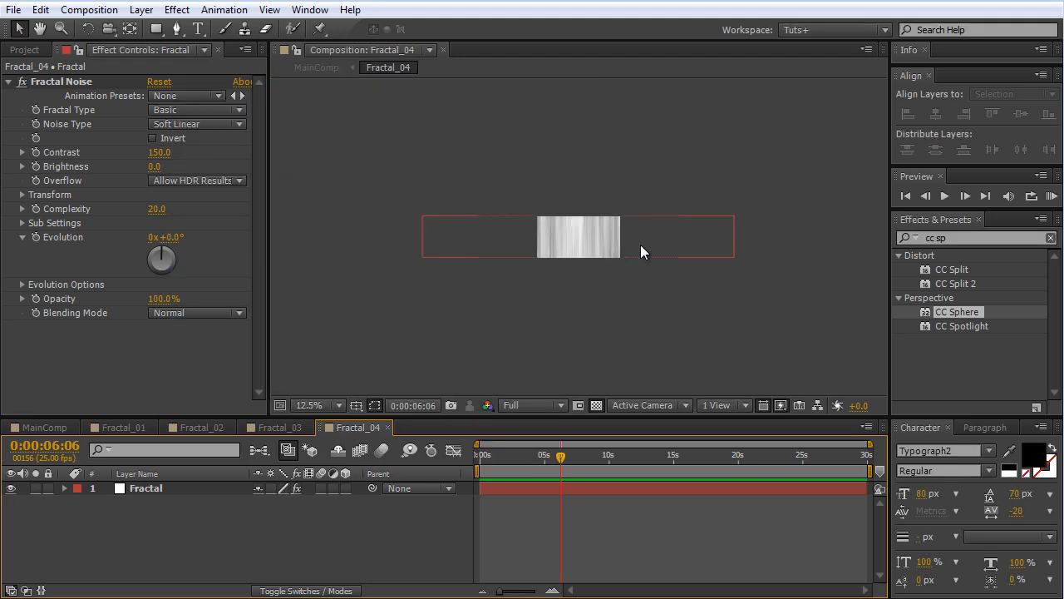
{"action": "left_click", "coordinate": [656, 236]}
{"action": "scroll", "coordinate": [632, 181], "scroll_direction": "up", "scroll_amount": 1}
{"action": "scroll", "coordinate": [631, 183], "scroll_direction": "down", "scroll_amount": 1}
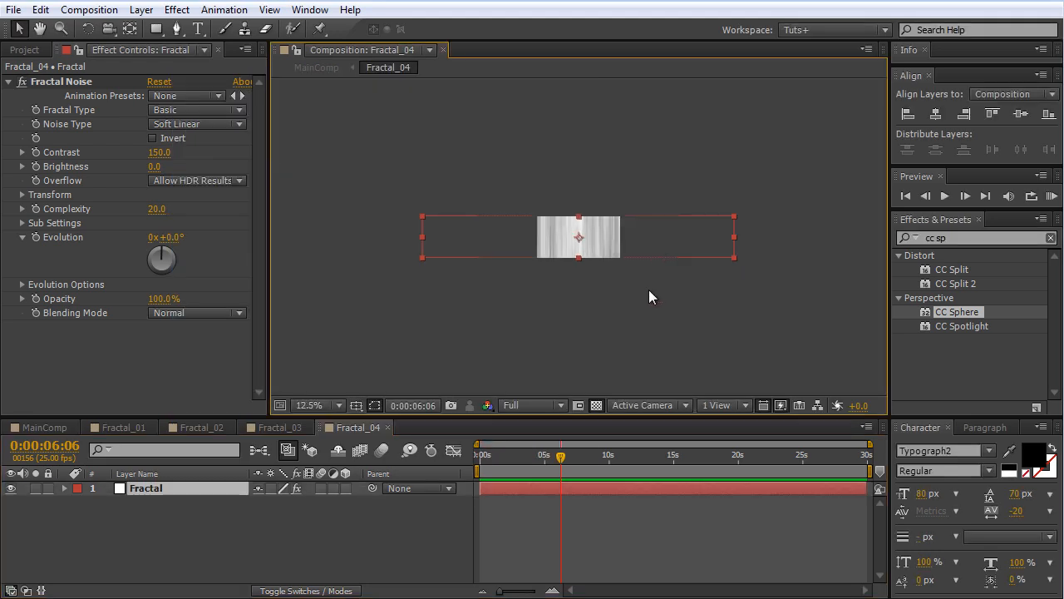
{"action": "key", "text": "ctrl+shift+y"}
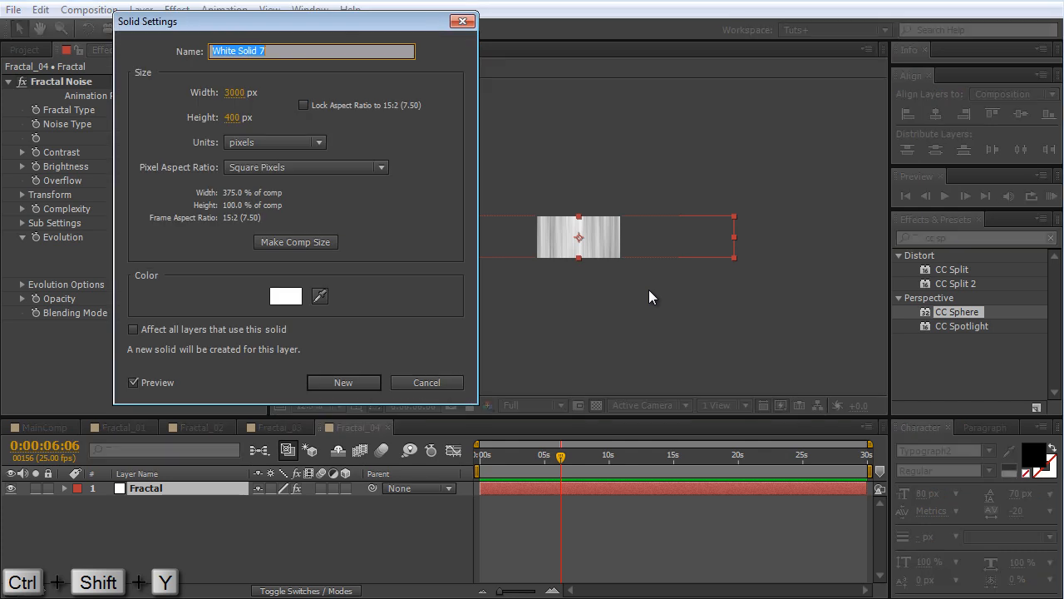
{"action": "left_click", "coordinate": [294, 244]}
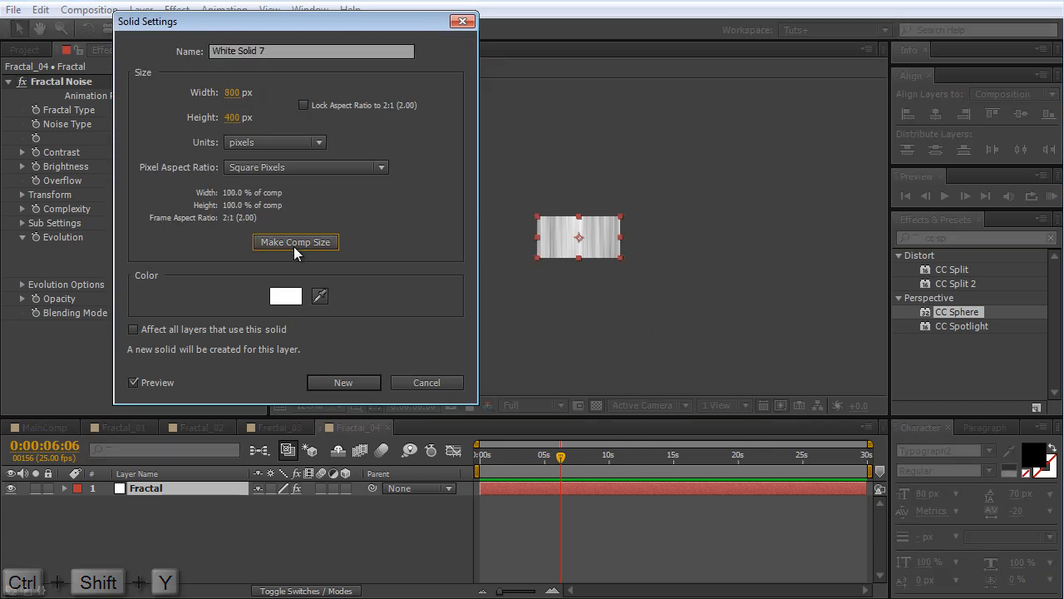
{"action": "left_click", "coordinate": [355, 386]}
{"action": "scroll", "coordinate": [524, 322], "scroll_direction": "up", "scroll_amount": 3}
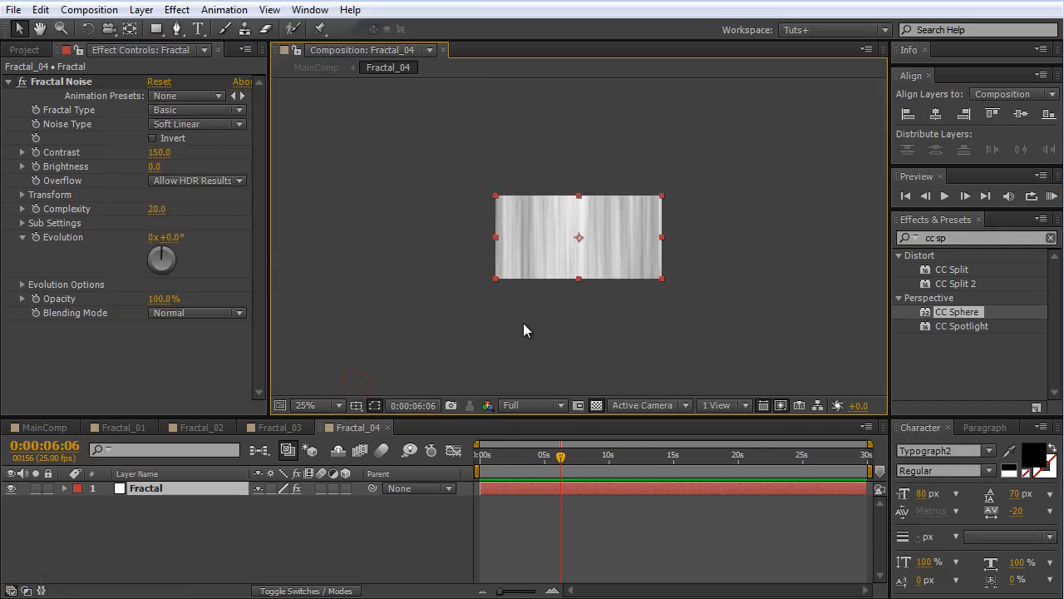
Step: Set the Fractal Noise in Fractal_04 to the Dynamic fractal type with a Brightness of -20
{"action": "left_click", "coordinate": [199, 114]}
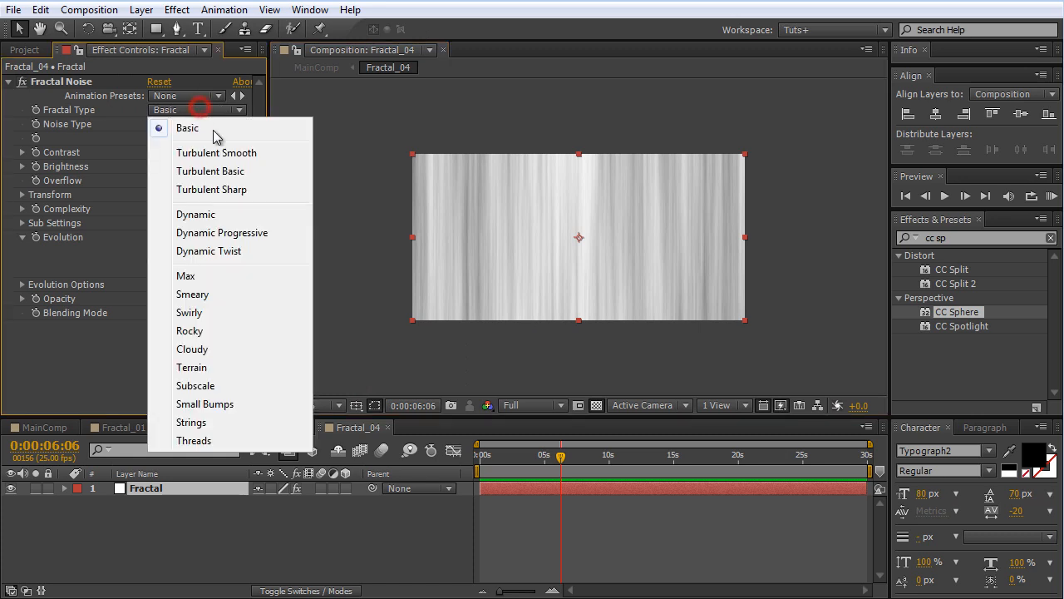
{"action": "left_click", "coordinate": [239, 213]}
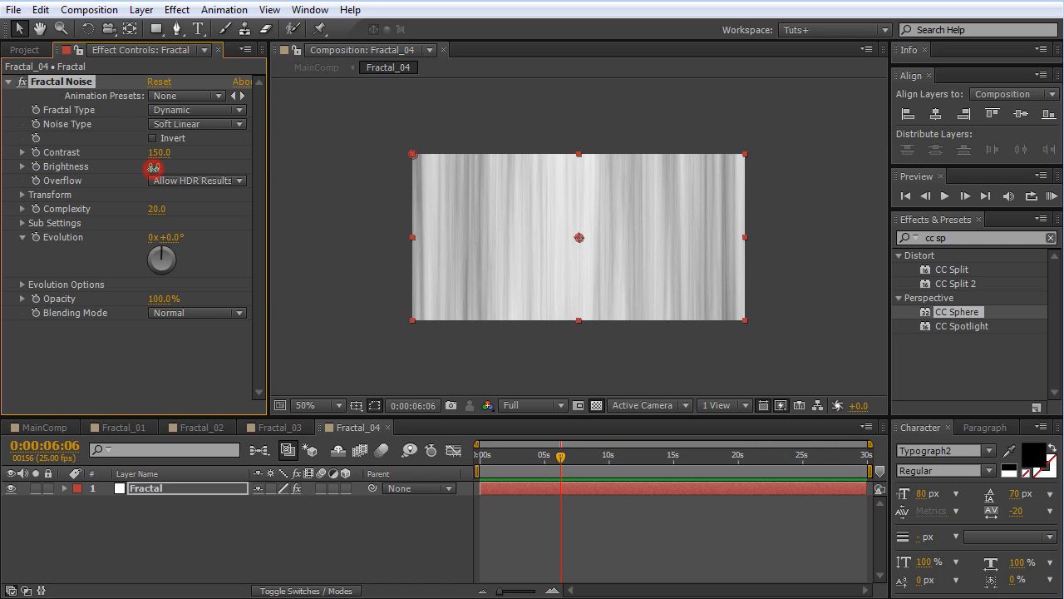
{"action": "left_click_drag", "start_coordinate": [155, 172], "coordinate": [123, 155]}
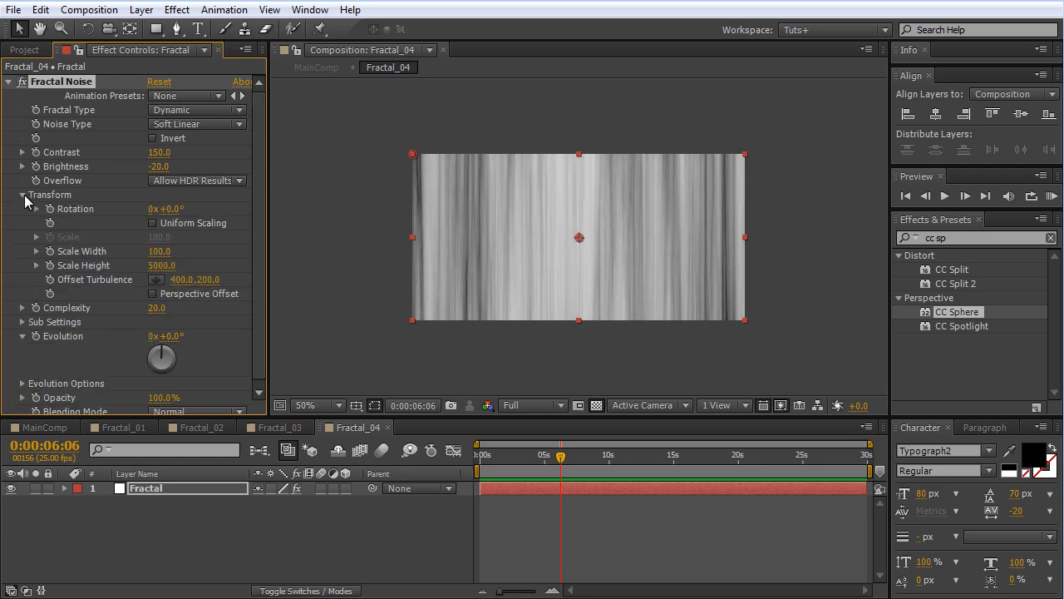
Step: Enable Uniform Scaling on the Fractal_04 Fractal Noise and set its Scale to 20
{"action": "left_click", "coordinate": [173, 225]}
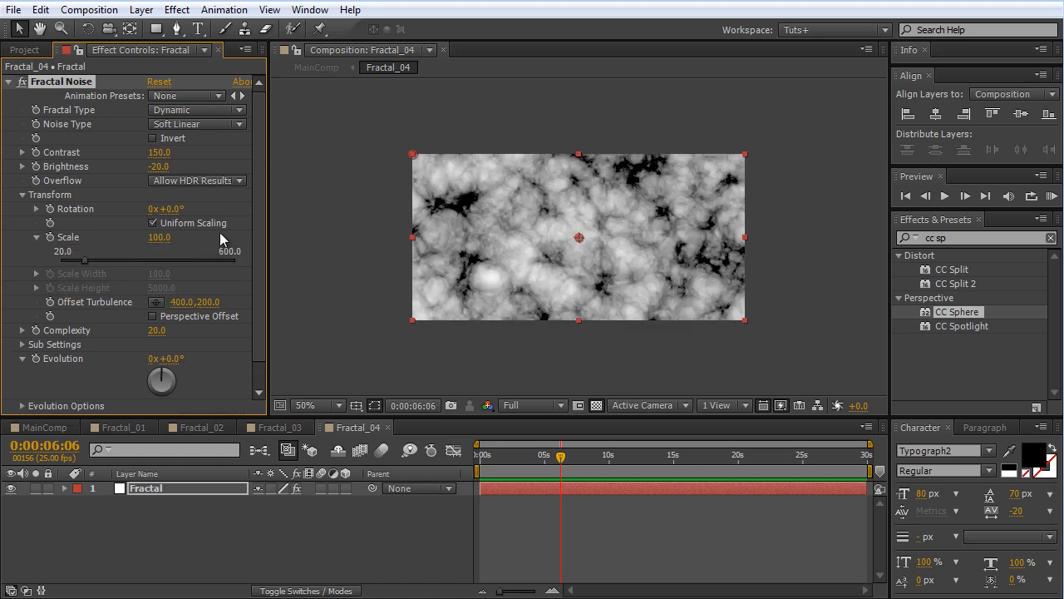
{"action": "left_click", "coordinate": [164, 241]}
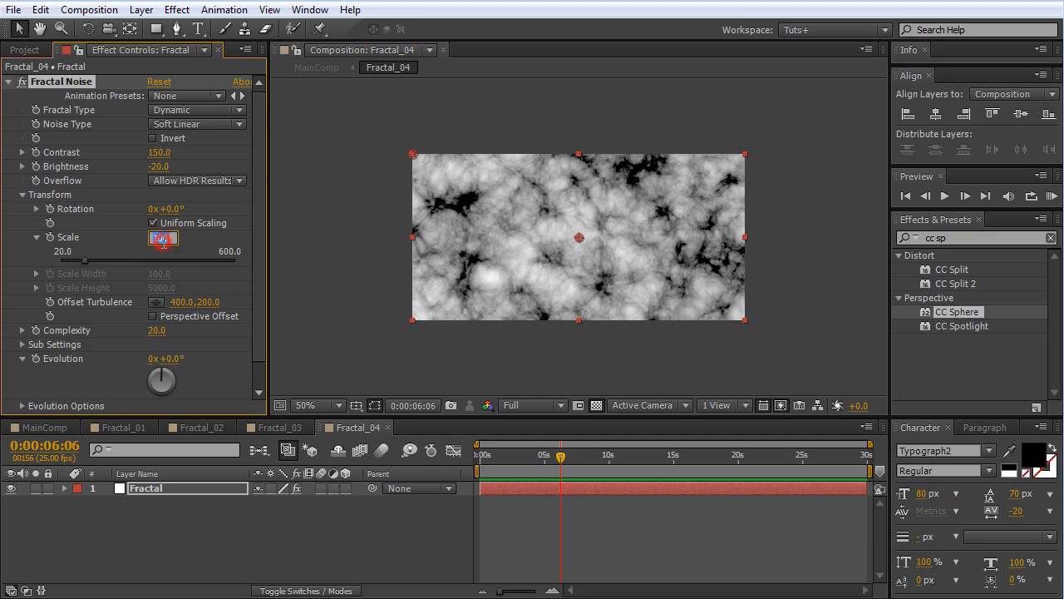
{"action": "left_click_drag", "start_coordinate": [88, 256], "coordinate": [56, 263]}
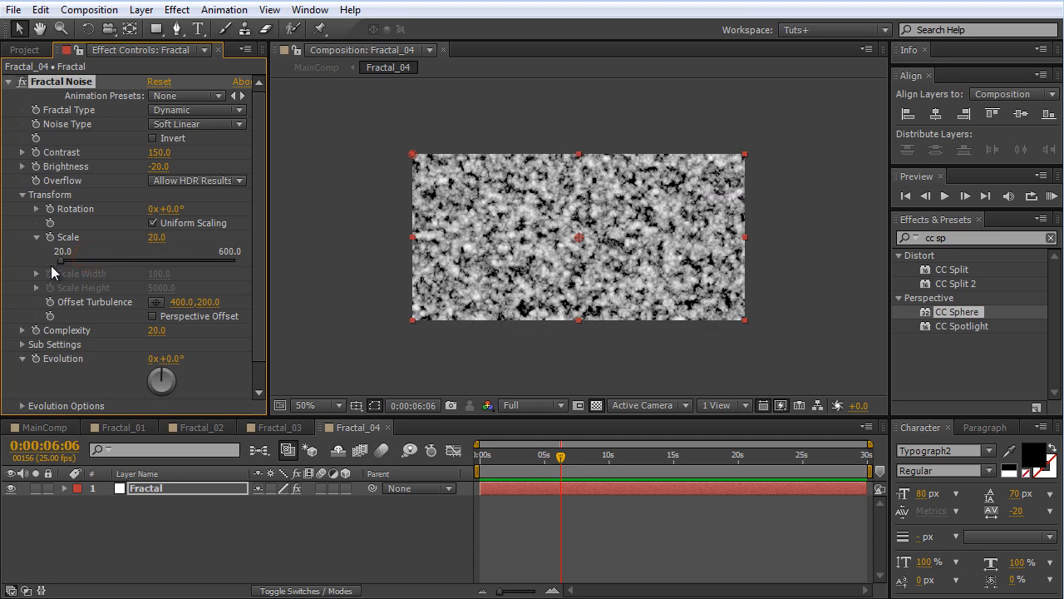
{"action": "key", "text": "period"}
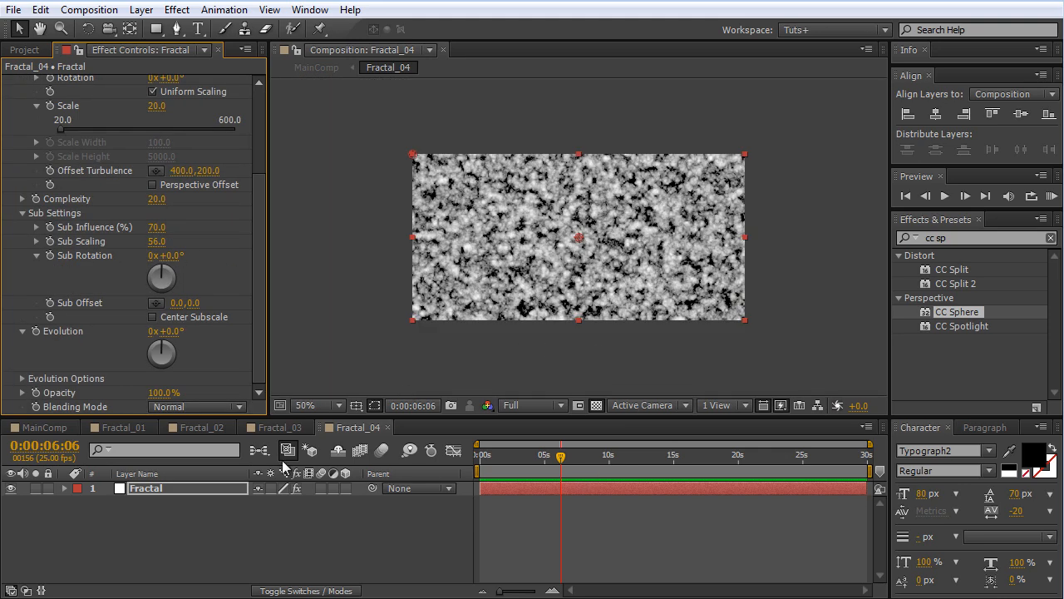
Step: Close the four open Fractal compositions and return to MainComp
{"action": "left_click", "coordinate": [349, 433]}
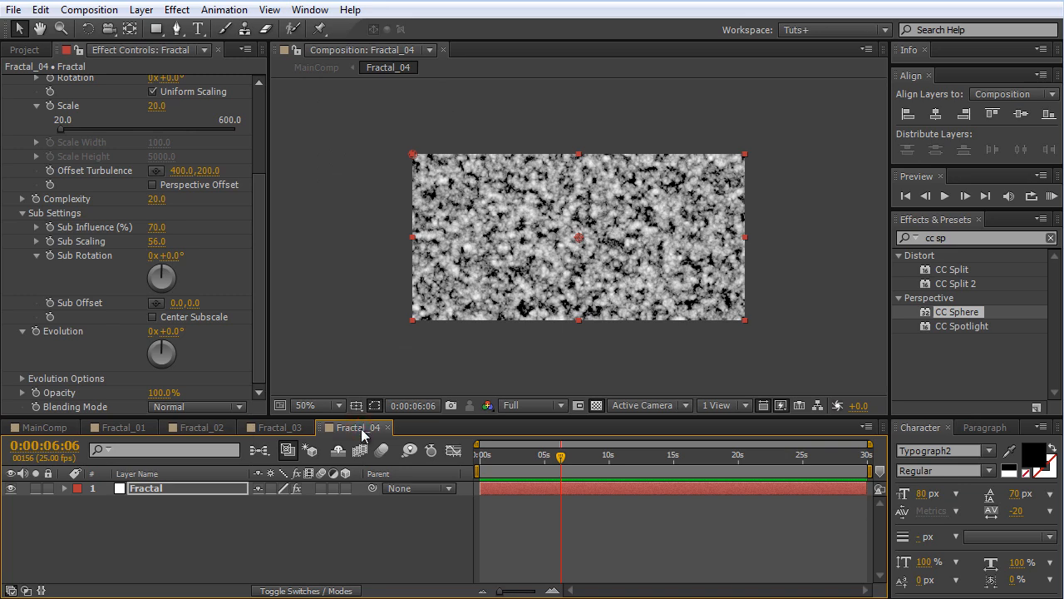
{"action": "key", "text": "ctrl+w"}
{"action": "key", "text": "ctrl+w"}
{"action": "key", "text": "ctrl+w"}
{"action": "key", "text": "ctrl+w"}
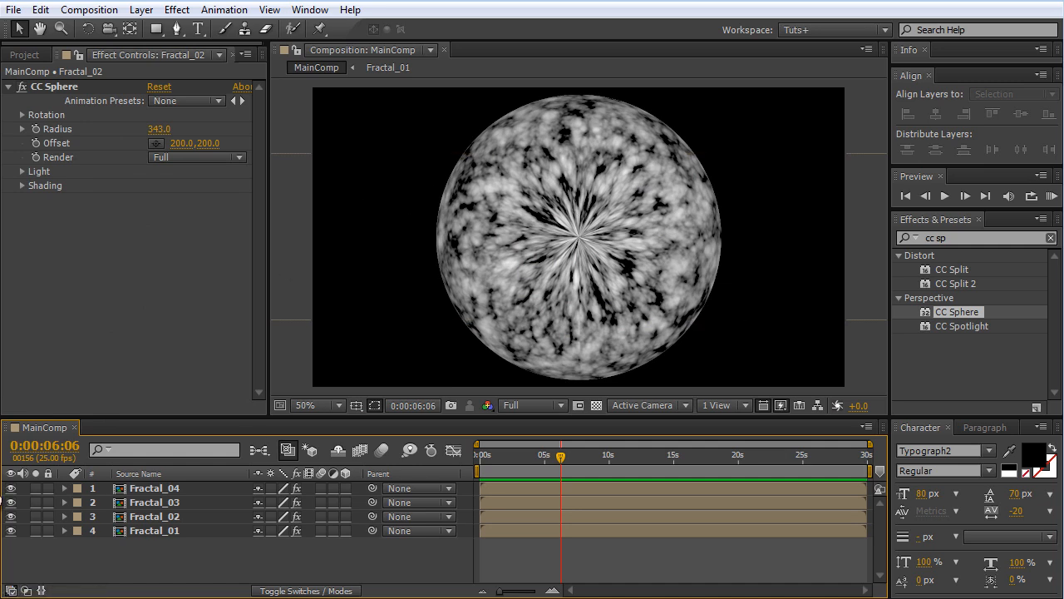
Step: Compare the four fractal spheres in MainComp by hiding the upper layers and showing them again one by one
{"action": "left_click", "coordinate": [11, 488]}
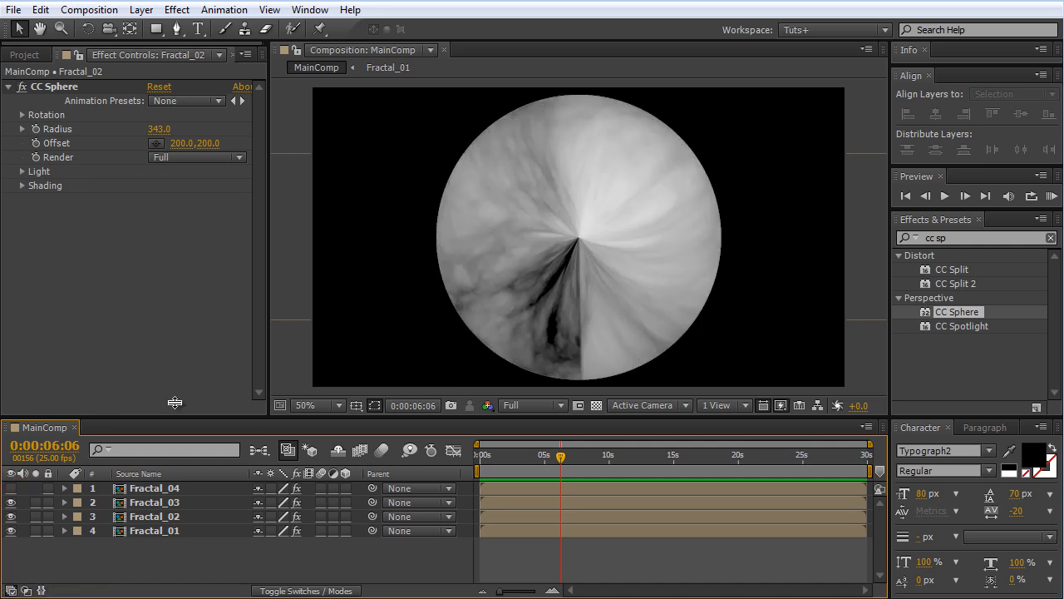
{"action": "left_click", "coordinate": [11, 502]}
{"action": "left_click", "coordinate": [10, 517]}
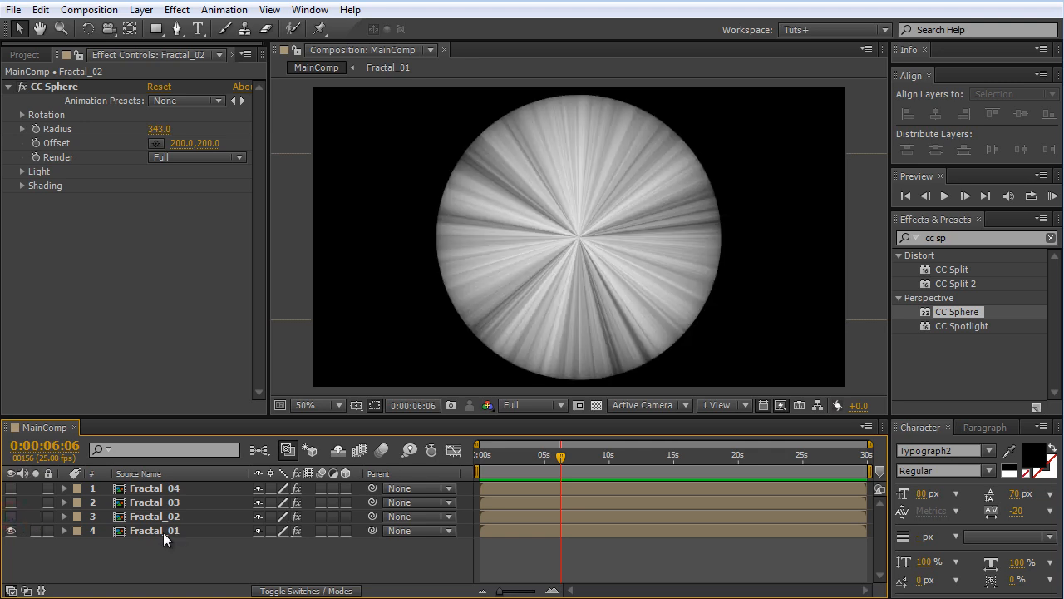
{"action": "left_click", "coordinate": [11, 516]}
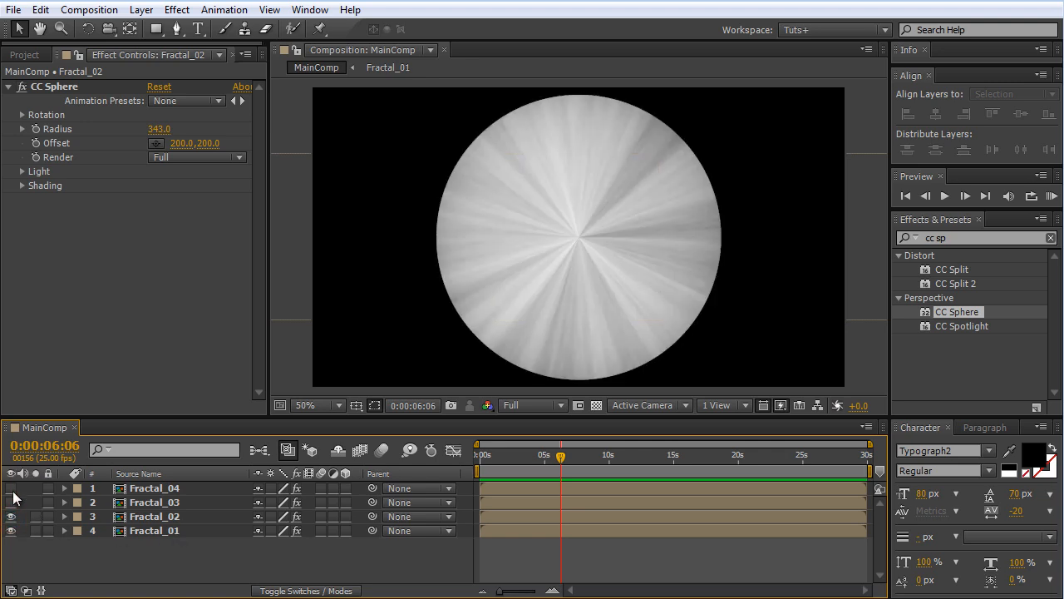
{"action": "left_click", "coordinate": [11, 502]}
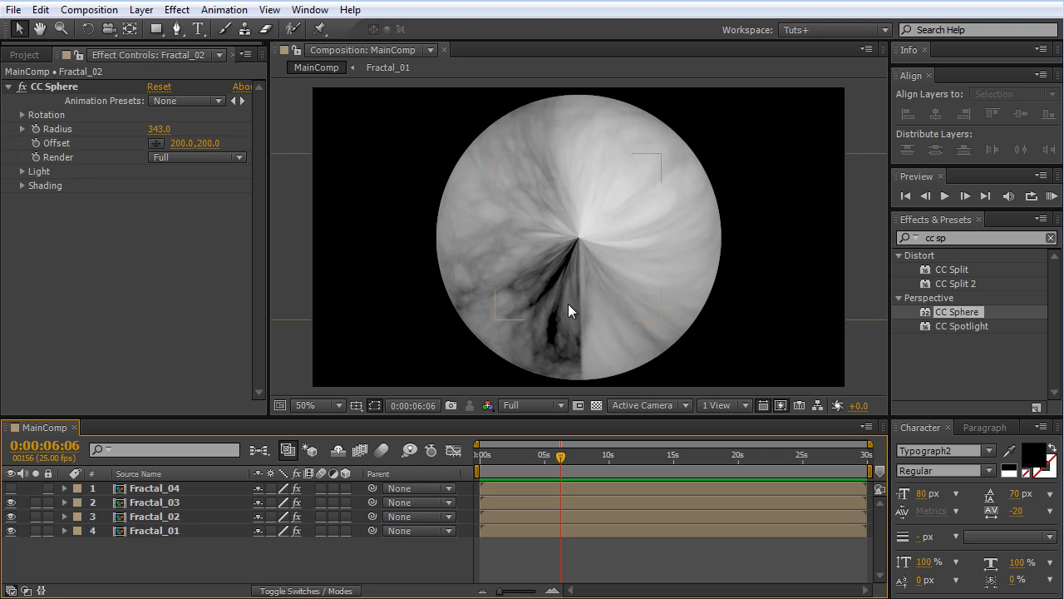
{"action": "left_click", "coordinate": [11, 488]}
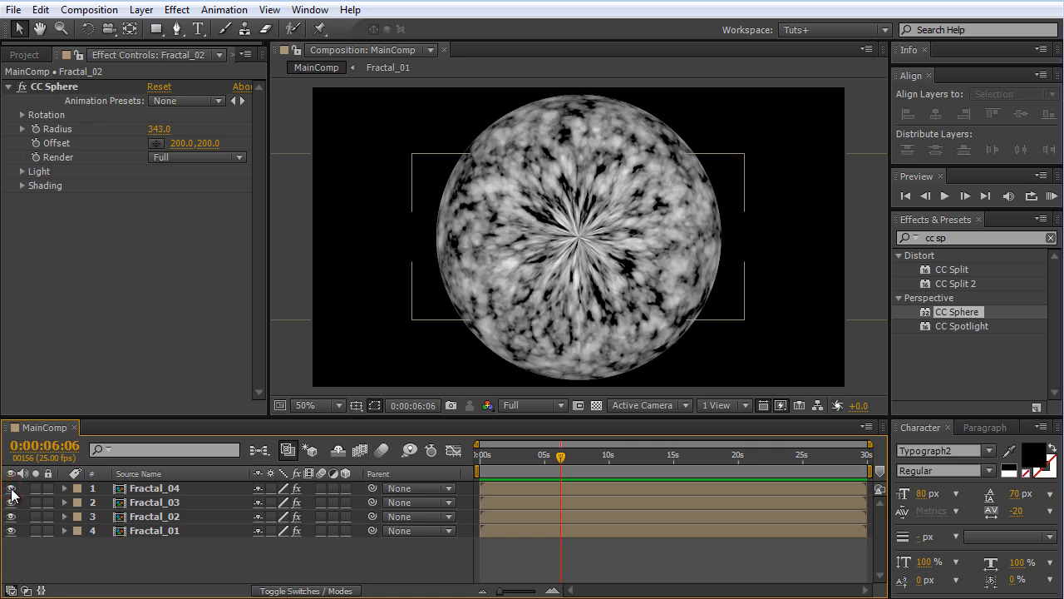
Step: Hide the Fractal_04 layer, open the Fractal_03 composition and apply the Mirror effect to its Fractal solid
{"action": "left_click", "coordinate": [11, 488]}
{"action": "left_click", "coordinate": [163, 502]}
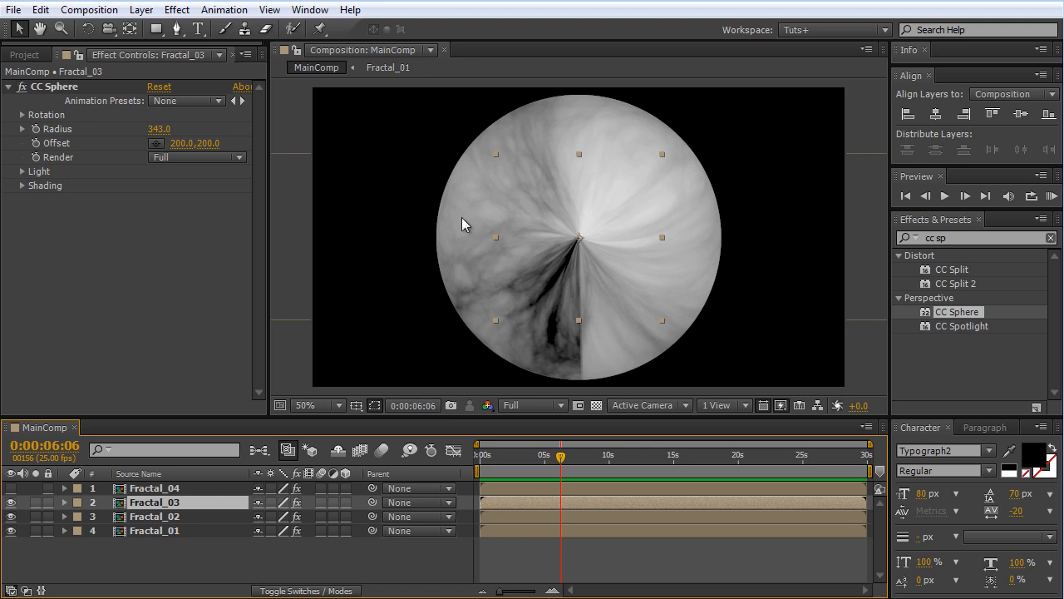
{"action": "double_click", "coordinate": [163, 504]}
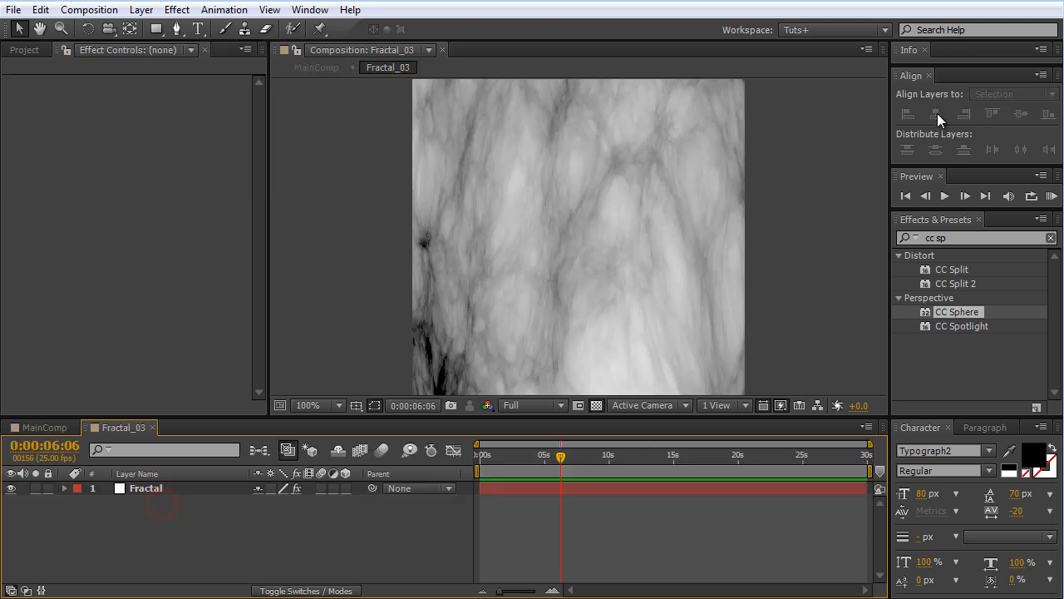
{"action": "left_click", "coordinate": [984, 238]}
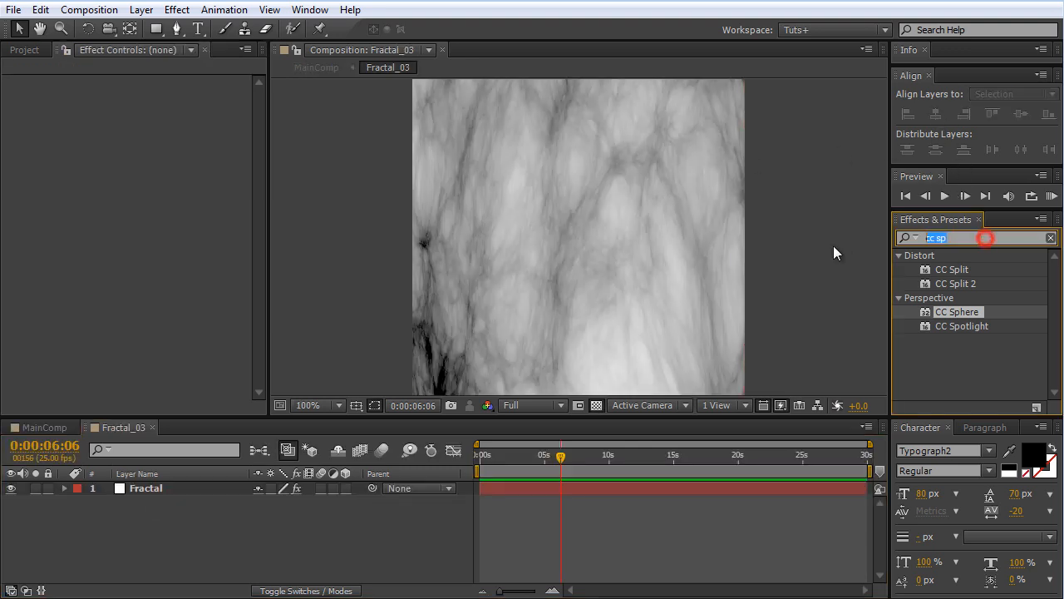
{"action": "type", "text": "mir"}
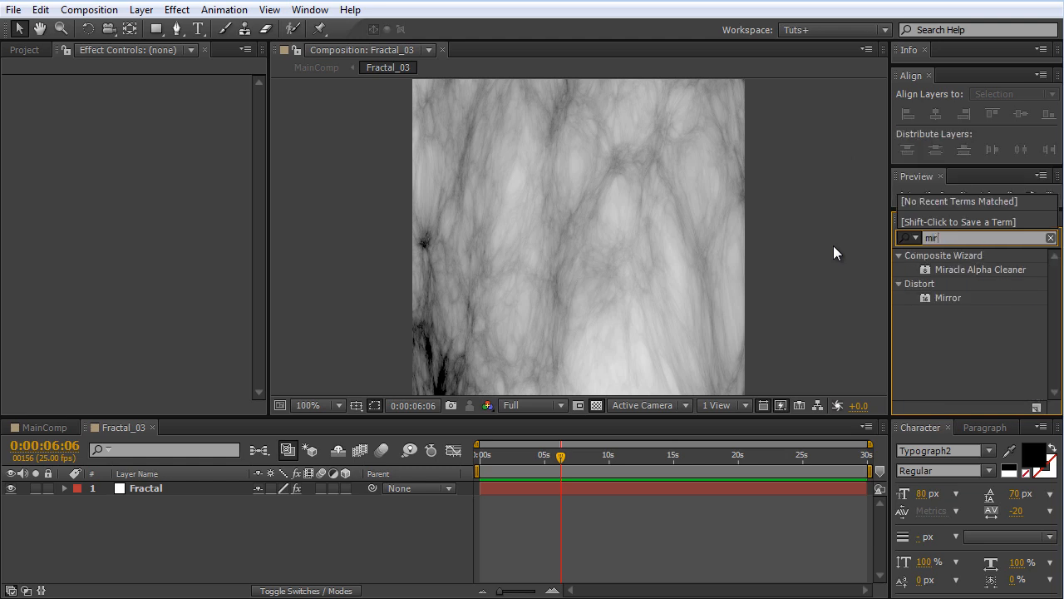
{"action": "double_click", "coordinate": [952, 297]}
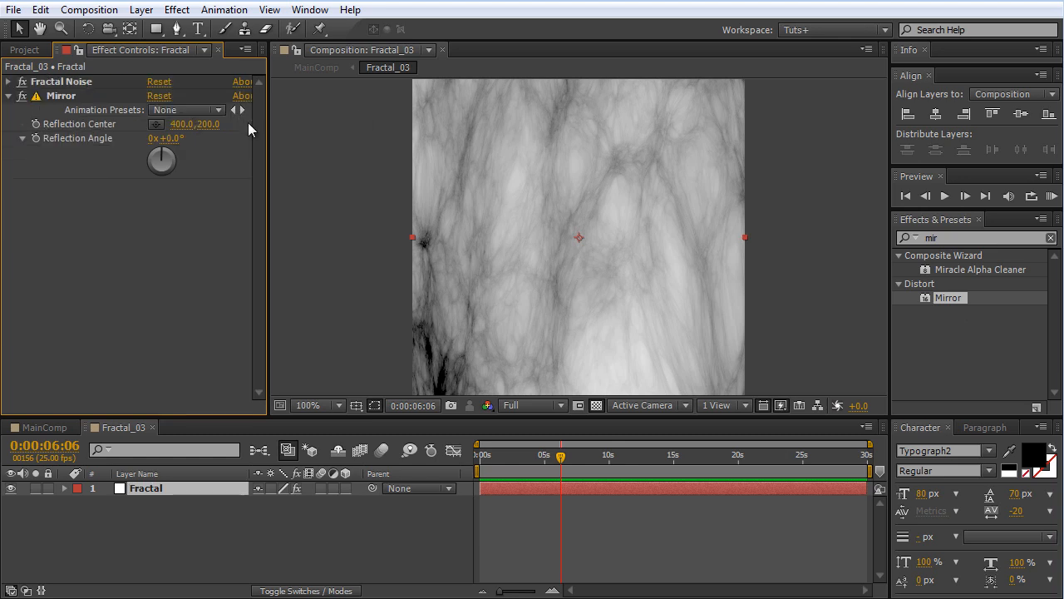
Step: Set the Mirror's Reflection Center to 200, 200 in Fractal_03 and check the sphere in MainComp
{"action": "left_click", "coordinate": [183, 124]}
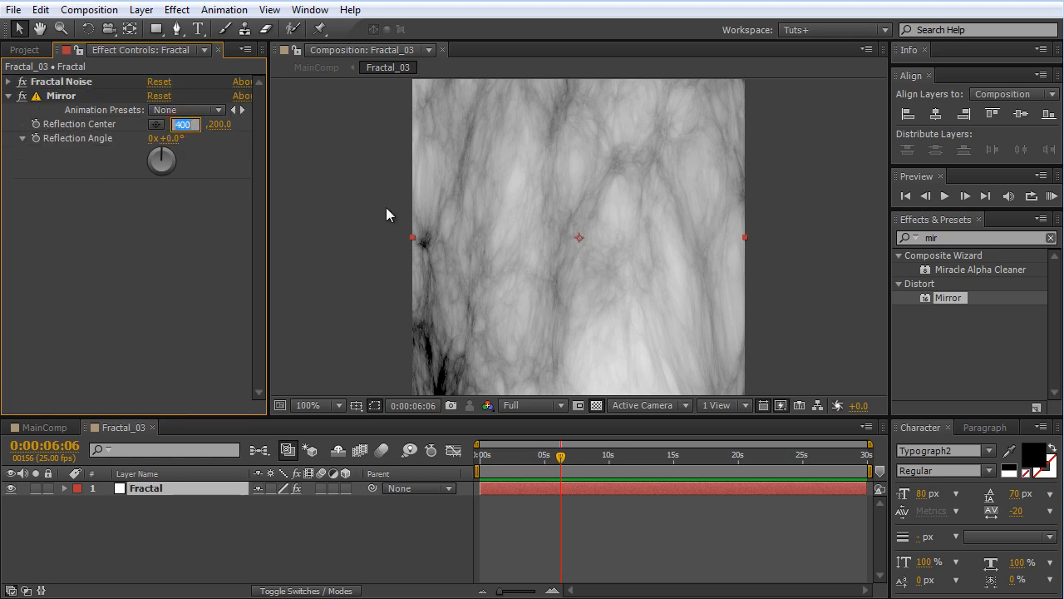
{"action": "type", "text": "2"}
{"action": "key", "text": "Return"}
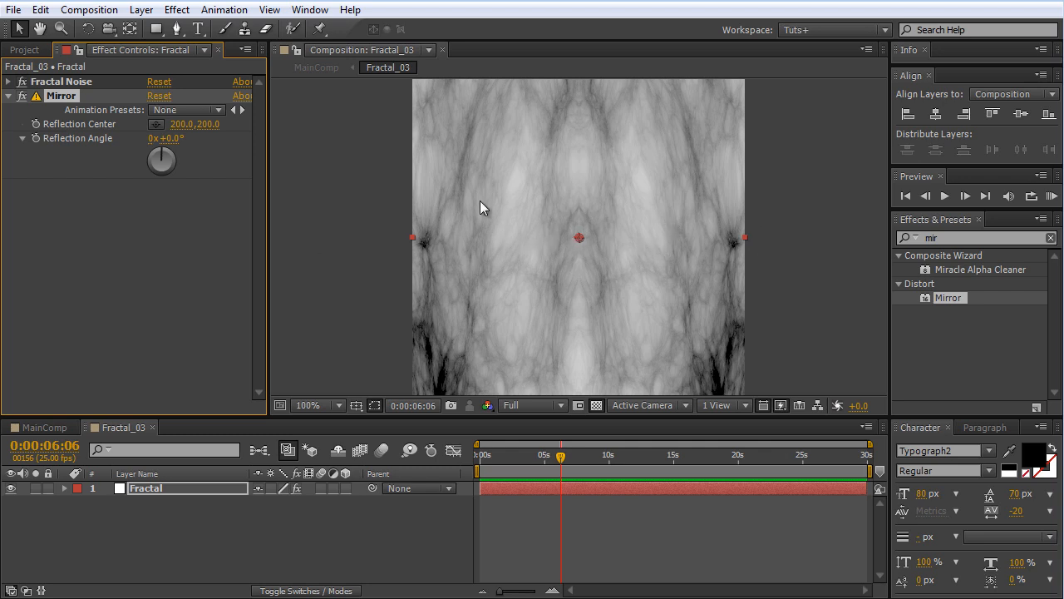
{"action": "left_click", "coordinate": [43, 427]}
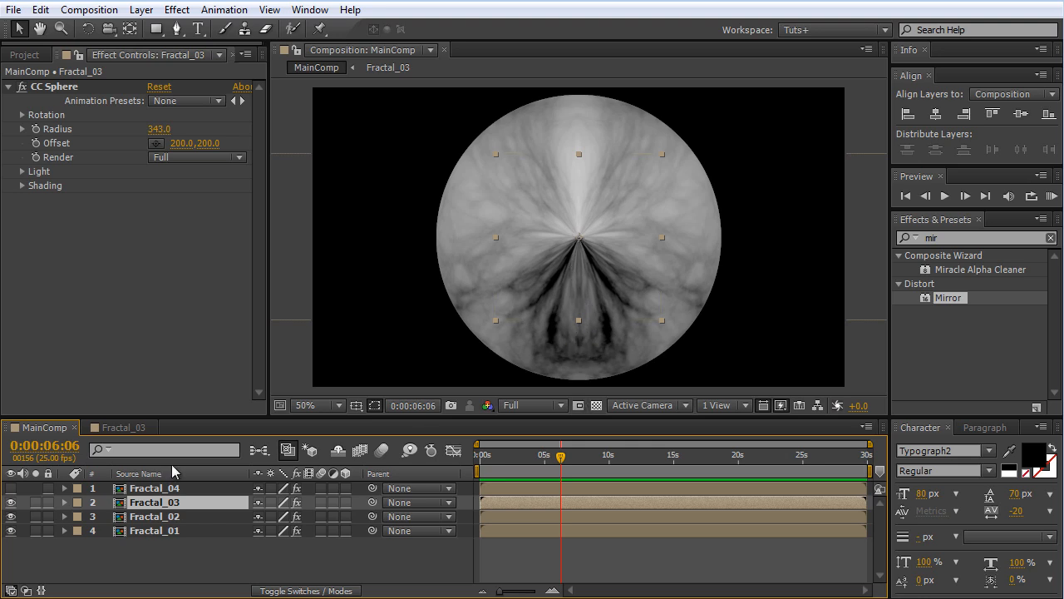
Step: Copy the Mirror effect from Fractal_03 onto the Fractal solid in the Fractal_04 composition
{"action": "left_click", "coordinate": [126, 424]}
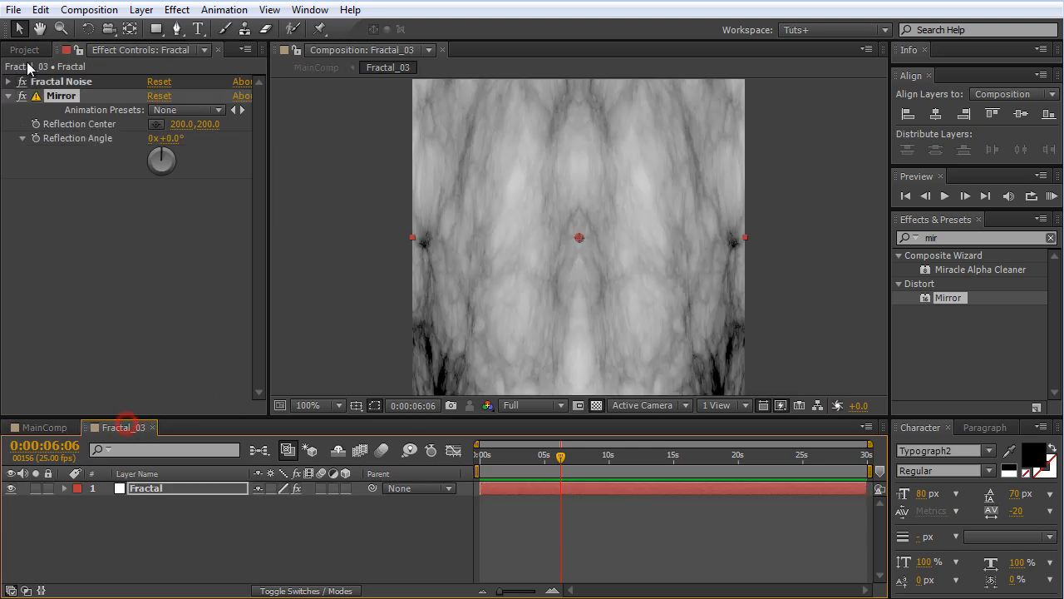
{"action": "left_click", "coordinate": [44, 428]}
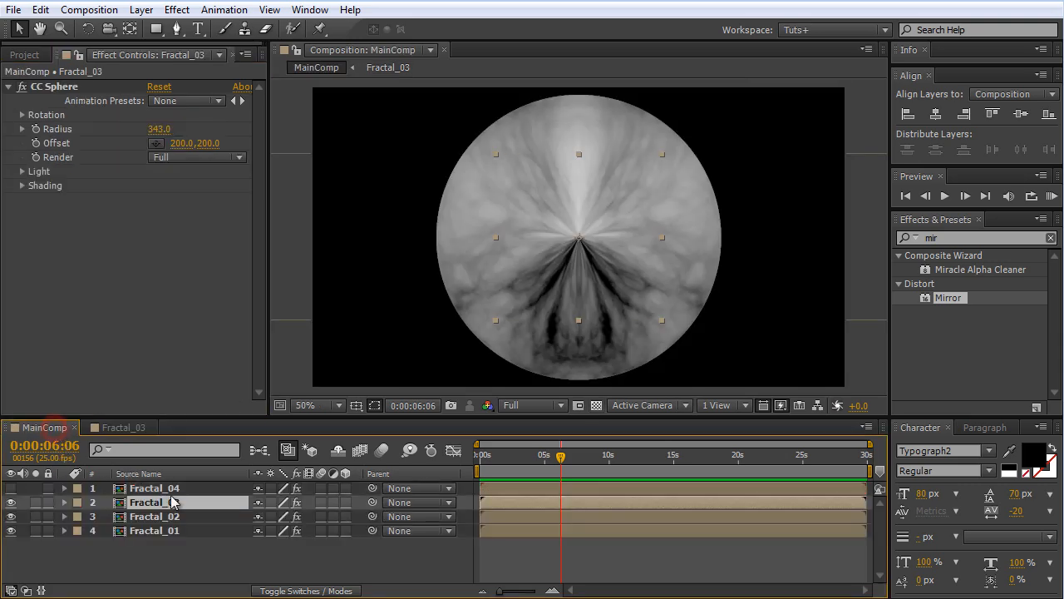
{"action": "double_click", "coordinate": [164, 489]}
{"action": "left_click", "coordinate": [167, 484]}
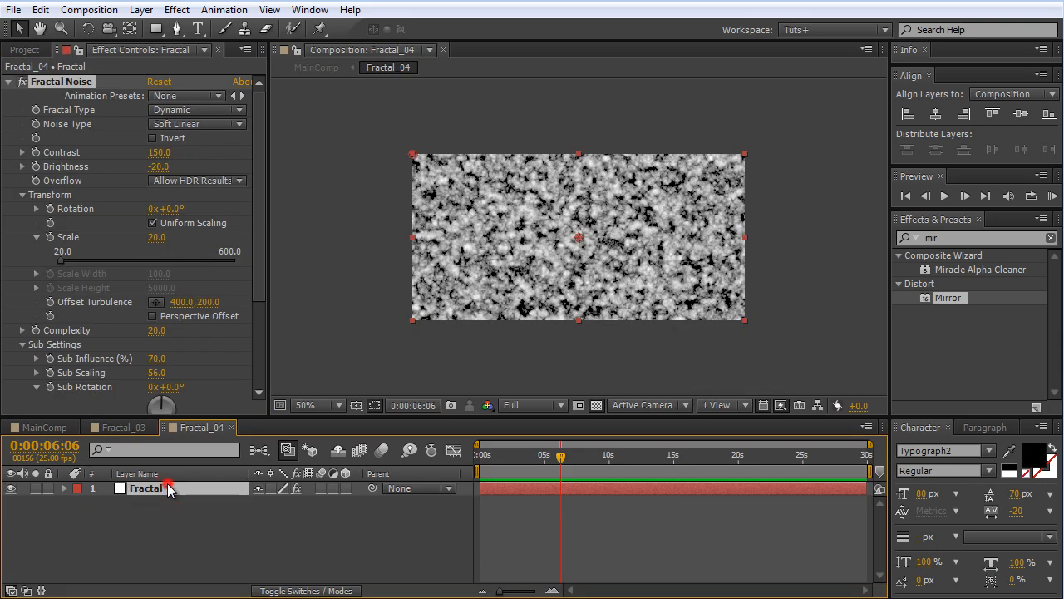
{"action": "key", "text": "ctrl+v"}
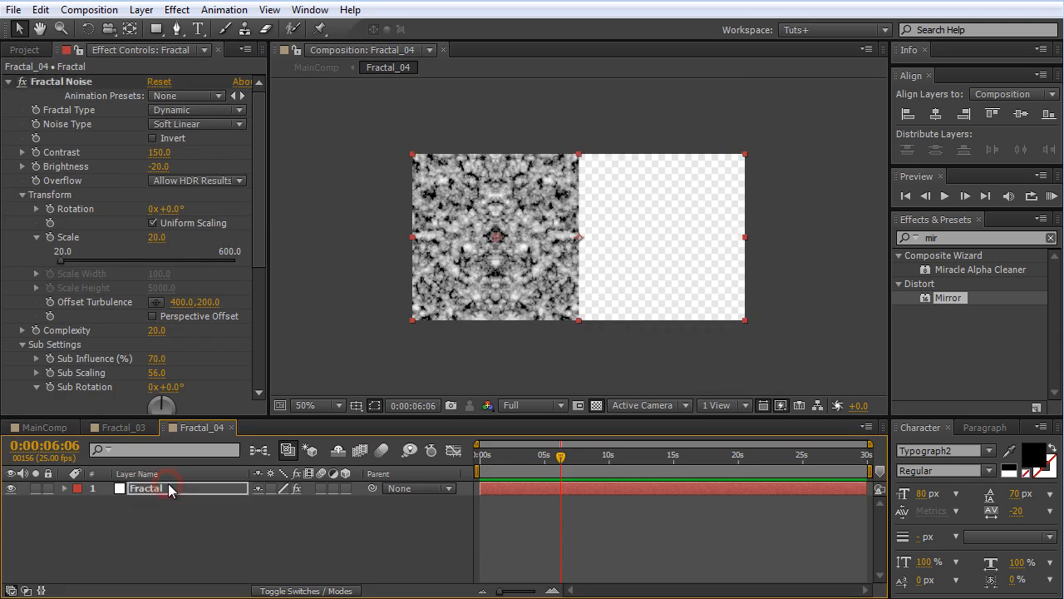
{"action": "left_click", "coordinate": [9, 82]}
{"action": "scroll", "coordinate": [607, 190], "scroll_direction": "up", "scroll_amount": 1}
{"action": "scroll", "coordinate": [353, 239], "scroll_direction": "down", "scroll_amount": 1}
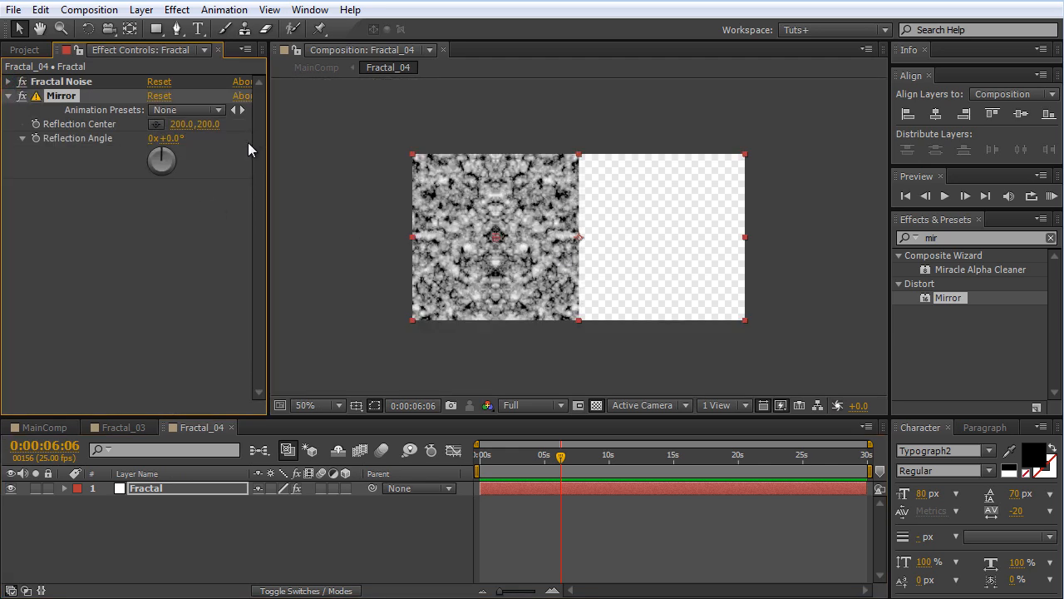
Step: Set the Fractal_04 Mirror's Reflection Center to 400, 200 and its Reflection Angle to 90°
{"action": "left_click", "coordinate": [183, 124]}
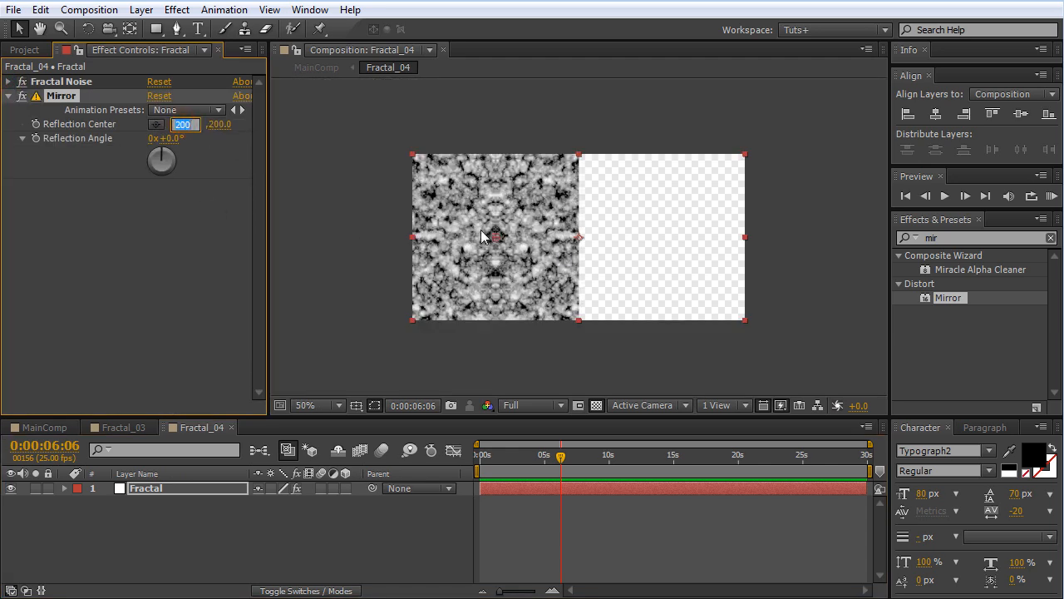
{"action": "type", "text": "400"}
{"action": "key", "text": "Return"}
{"action": "scroll", "coordinate": [549, 237], "scroll_direction": "up", "scroll_amount": 1}
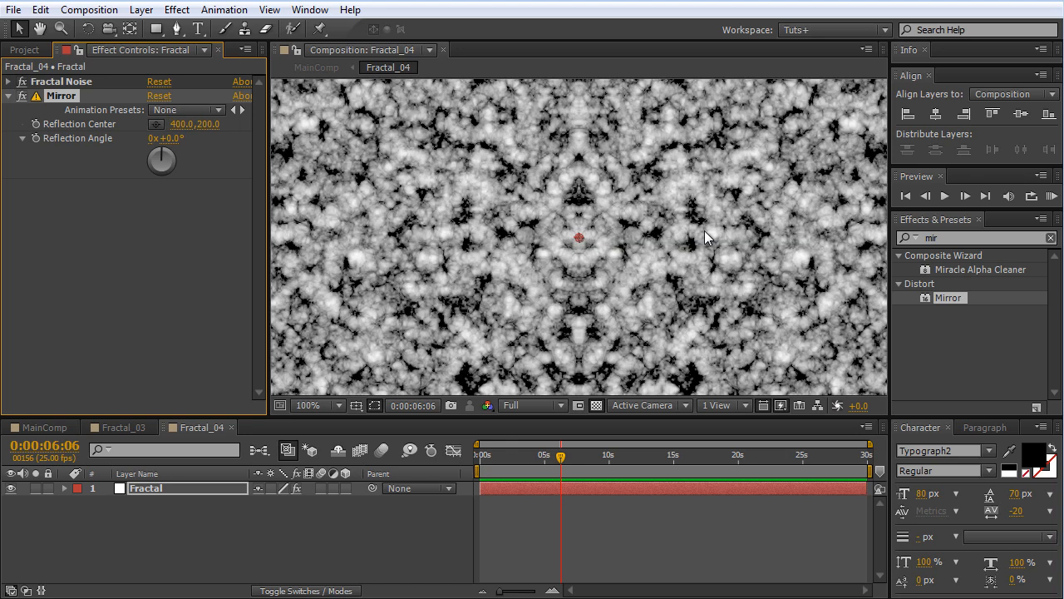
{"action": "left_click", "coordinate": [175, 138]}
{"action": "type", "text": "90"}
{"action": "key", "text": "Return"}
{"action": "scroll", "coordinate": [404, 187], "scroll_direction": "down", "scroll_amount": 1}
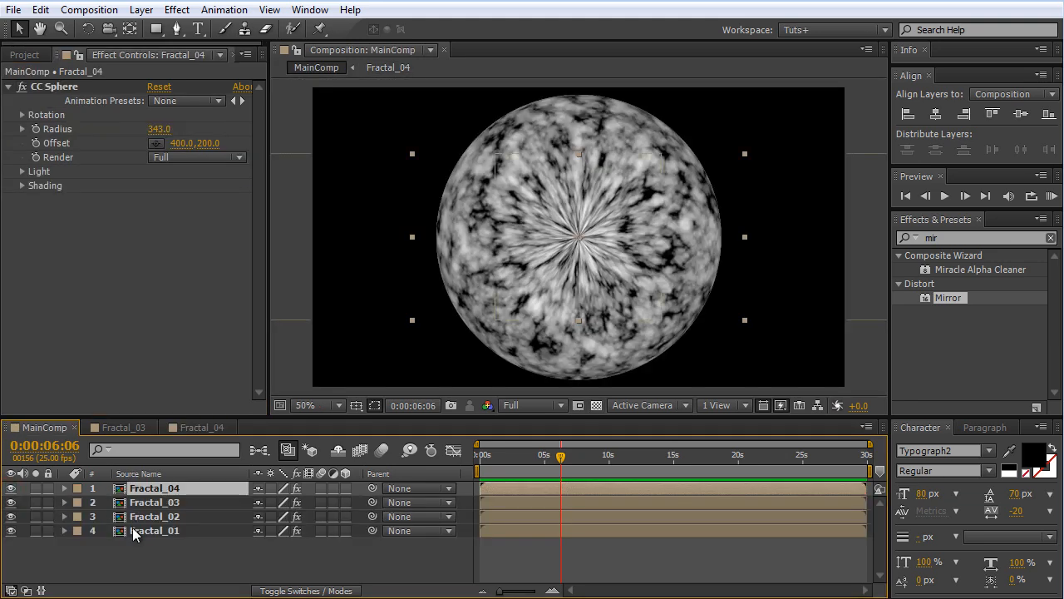
Step: Open the Fractal_02 composition from MainComp and paste the Mirror effect onto its Fractal solid
{"action": "left_click", "coordinate": [135, 517]}
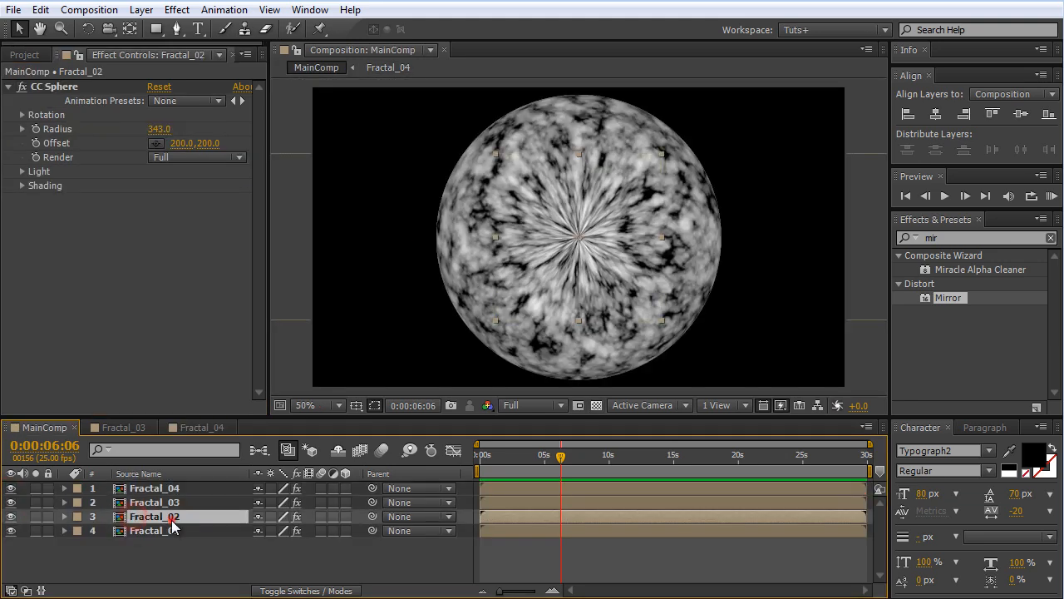
{"action": "double_click", "coordinate": [172, 519]}
{"action": "left_click", "coordinate": [165, 490]}
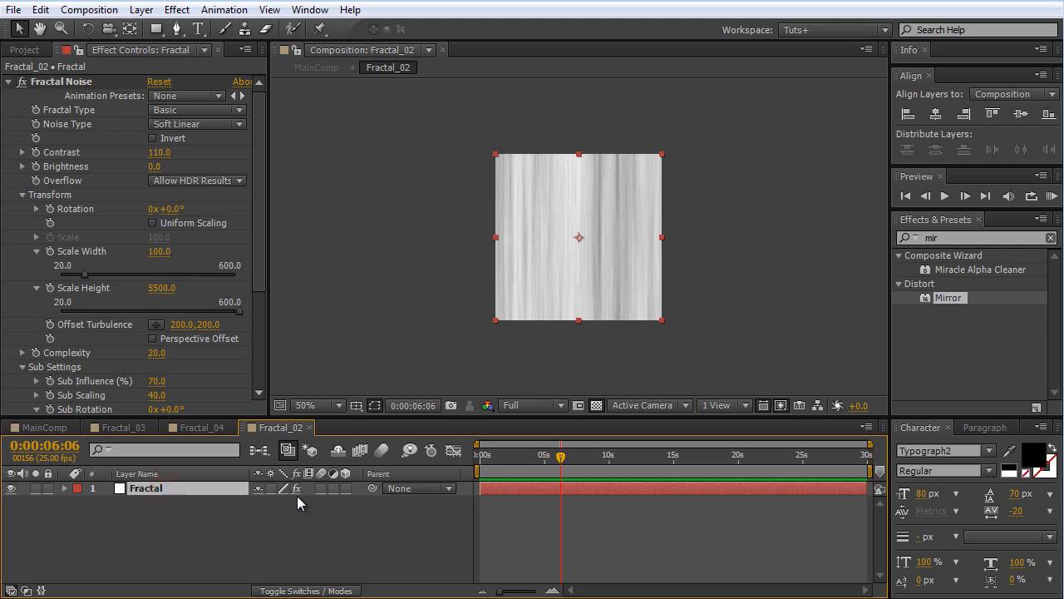
{"action": "key", "text": "ctrl+v"}
{"action": "left_click", "coordinate": [9, 82]}
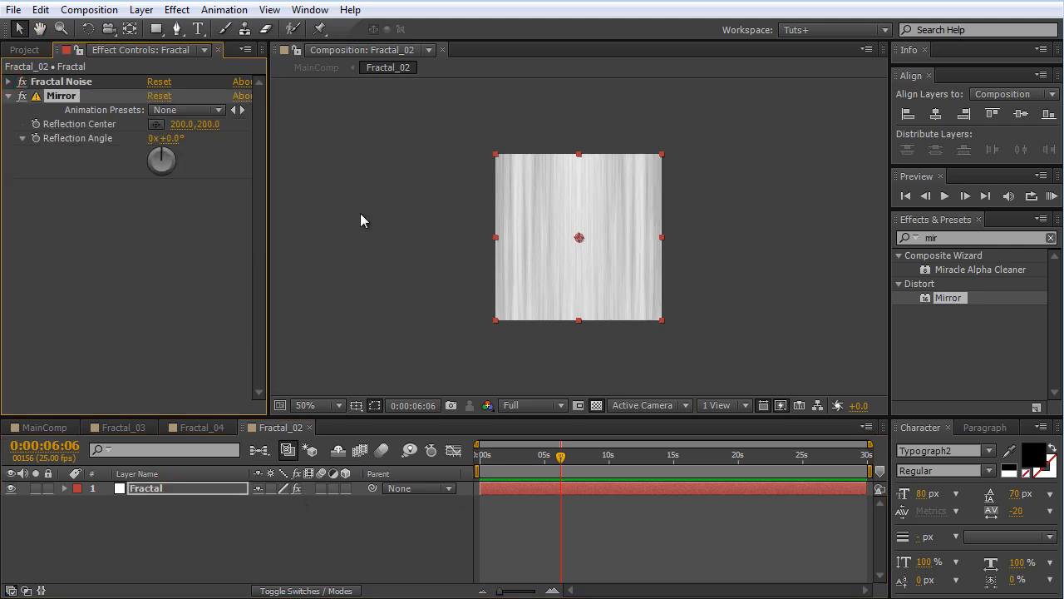
Step: Paste the Mirror effect onto the Fractal solid in Fractal_01 and set its horizontal Reflection Center to 1500
{"action": "left_click", "coordinate": [44, 427]}
{"action": "double_click", "coordinate": [161, 531]}
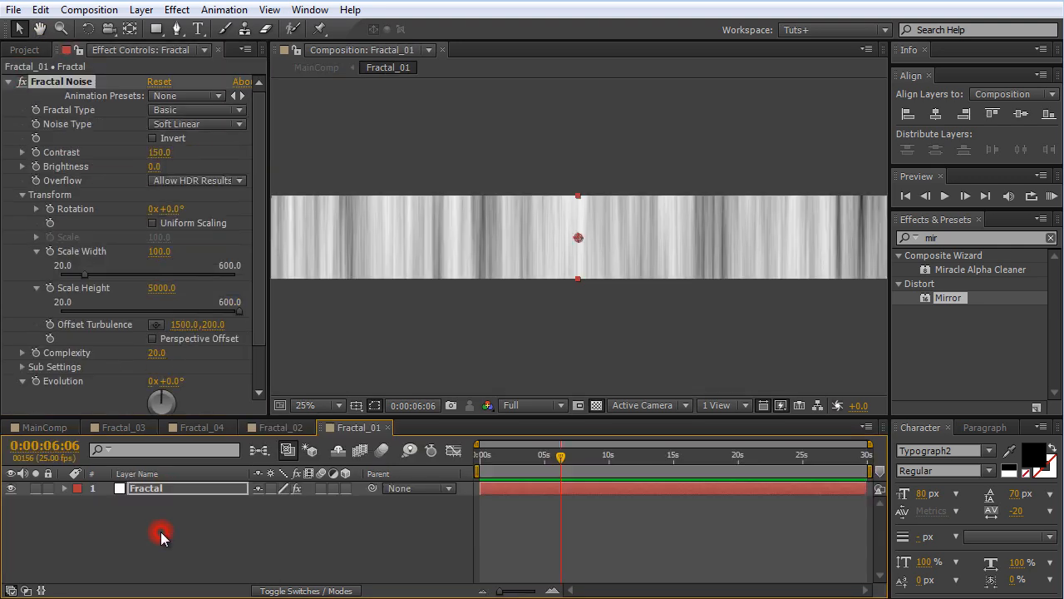
{"action": "key", "text": "ctrl+v"}
{"action": "left_click", "coordinate": [8, 81]}
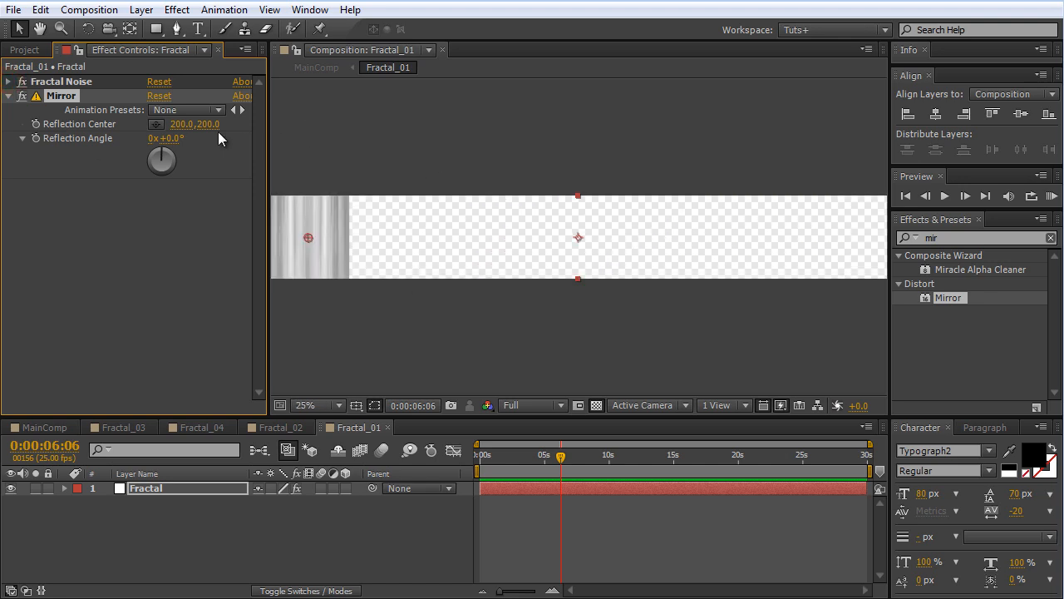
{"action": "left_click", "coordinate": [182, 124]}
{"action": "type", "text": "1500"}
{"action": "key", "text": "Return"}
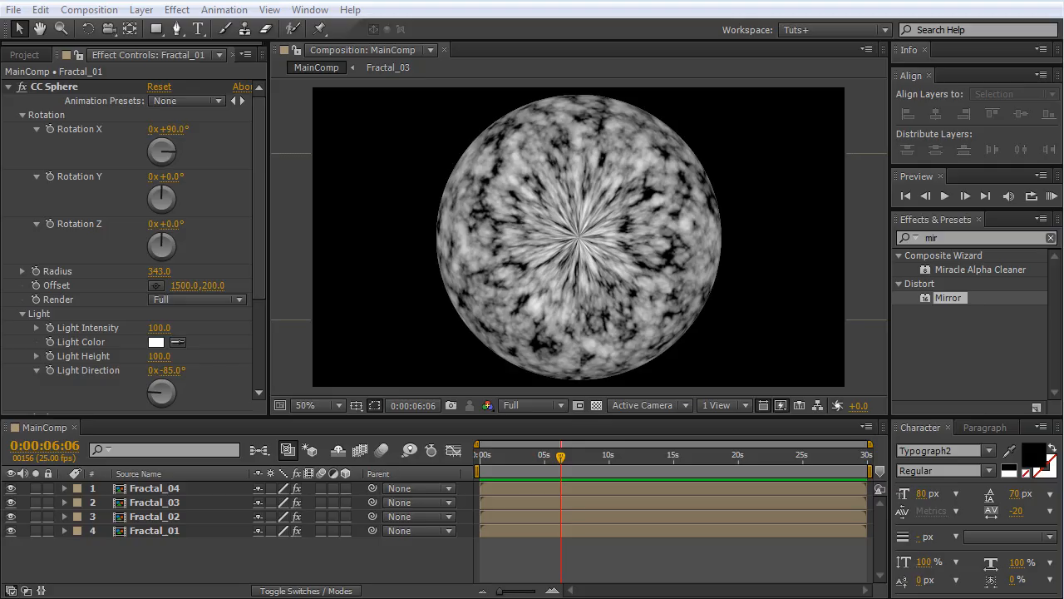
Step: Create a black 300 × 300 px solid named Pupil in MainComp
{"action": "left_click", "coordinate": [180, 533]}
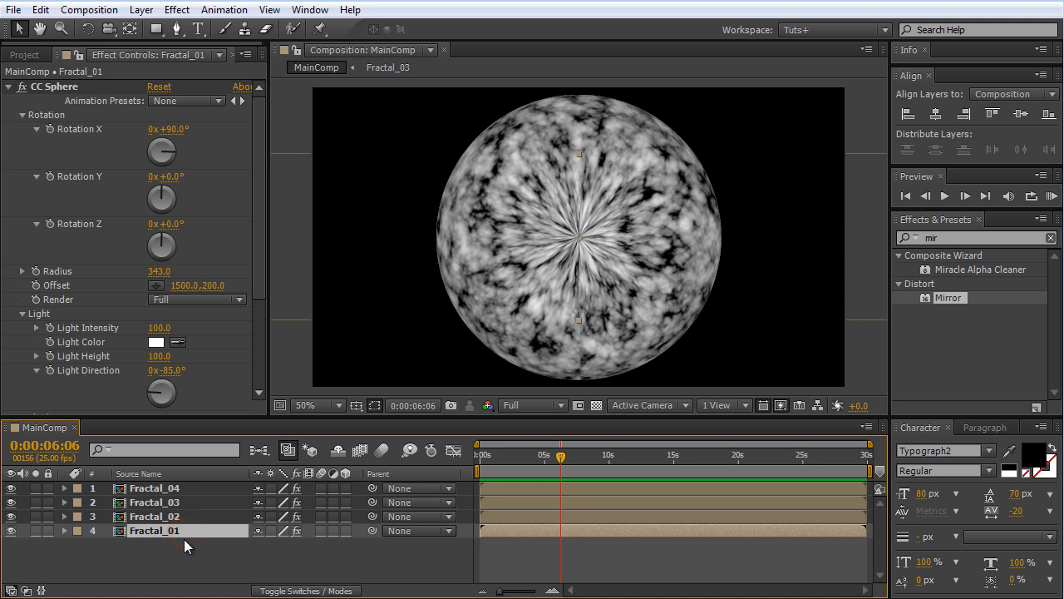
{"action": "key", "text": "ctrl+y"}
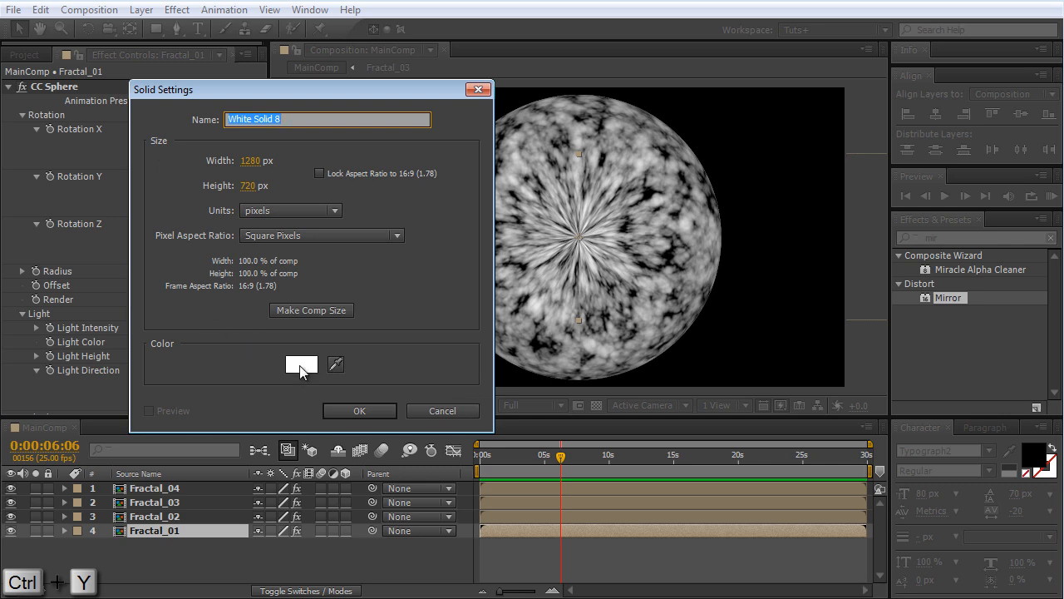
{"action": "left_click", "coordinate": [301, 364]}
{"action": "left_click", "coordinate": [157, 427]}
{"action": "left_click", "coordinate": [169, 541]}
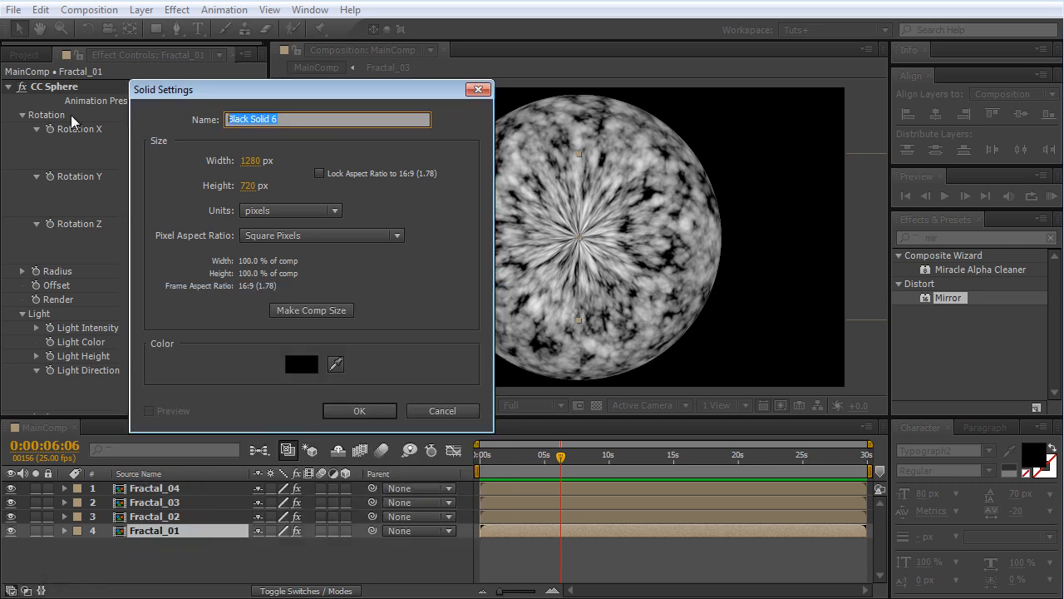
{"action": "type", "text": "Pupil"}
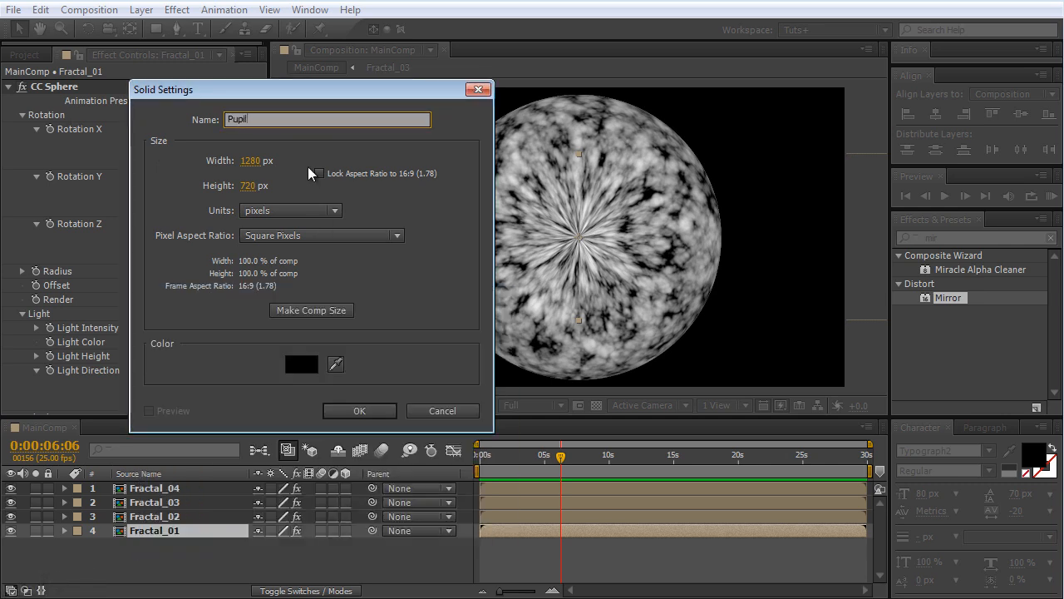
{"action": "left_click", "coordinate": [260, 162]}
{"action": "type", "text": "300"}
{"action": "key", "text": "Tab"}
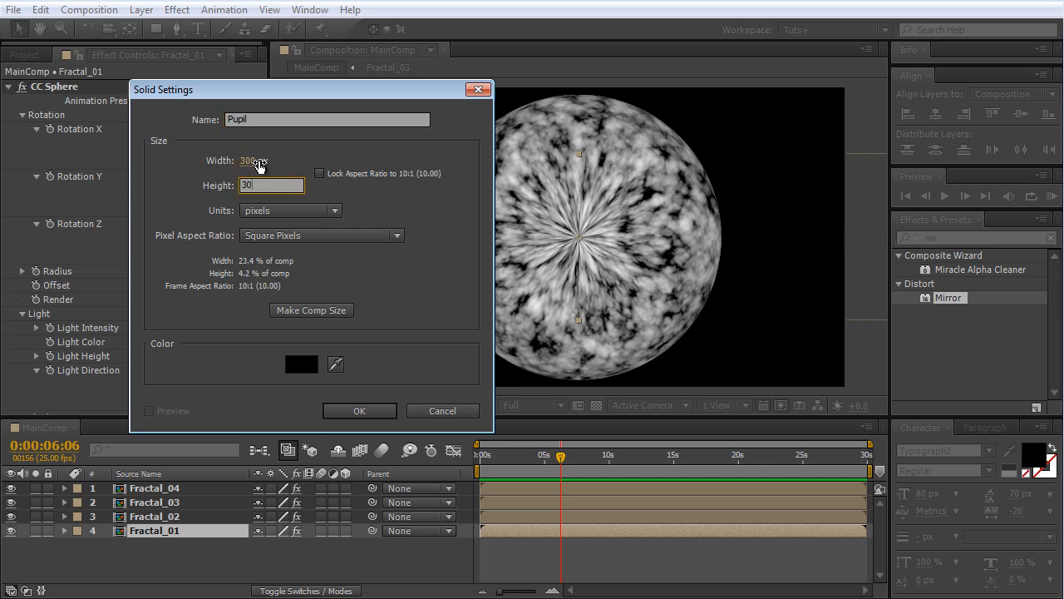
{"action": "type", "text": "300"}
{"action": "left_click", "coordinate": [359, 411]}
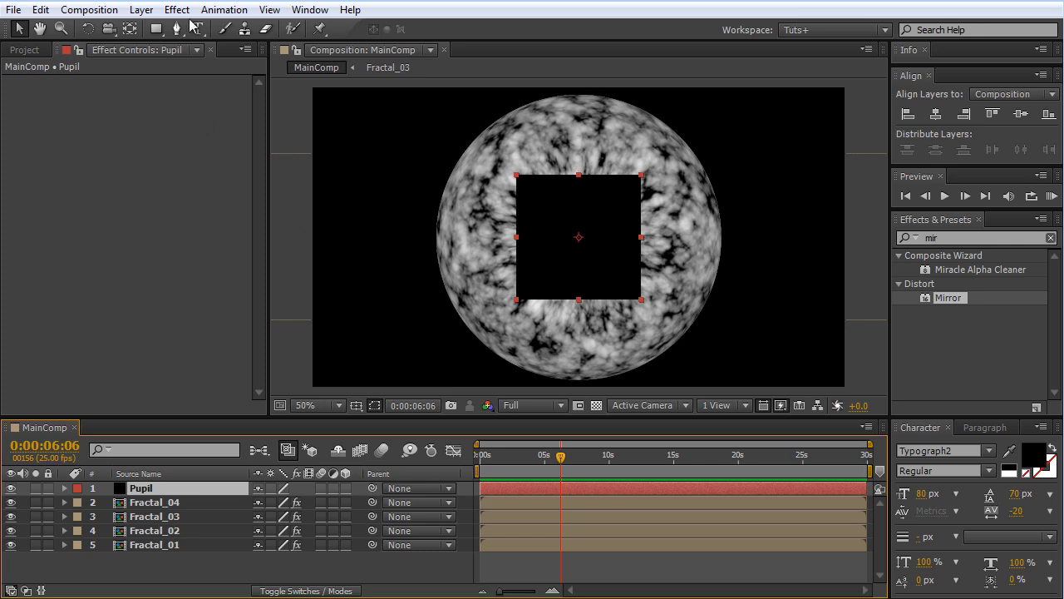
Step: Add an elliptical mask that fills the whole Pupil solid
{"action": "left_click", "coordinate": [156, 30]}
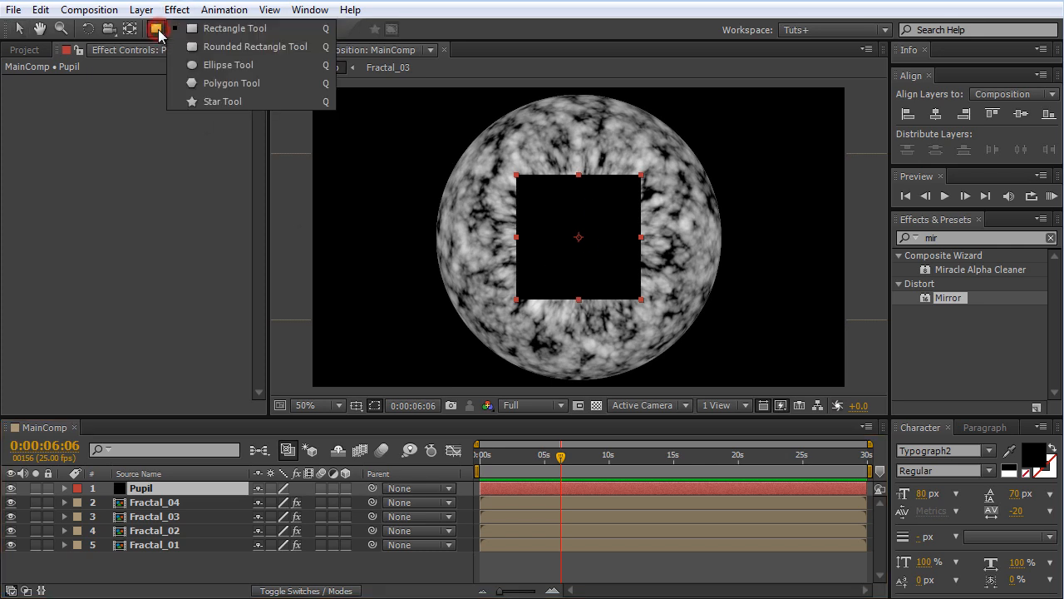
{"action": "left_click", "coordinate": [241, 73]}
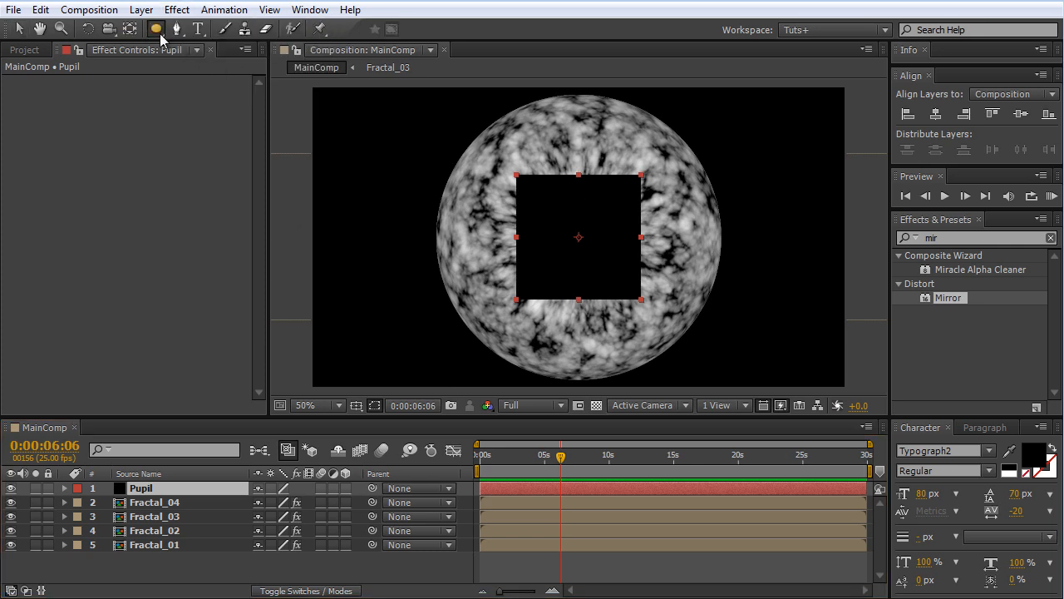
{"action": "double_click", "coordinate": [158, 33]}
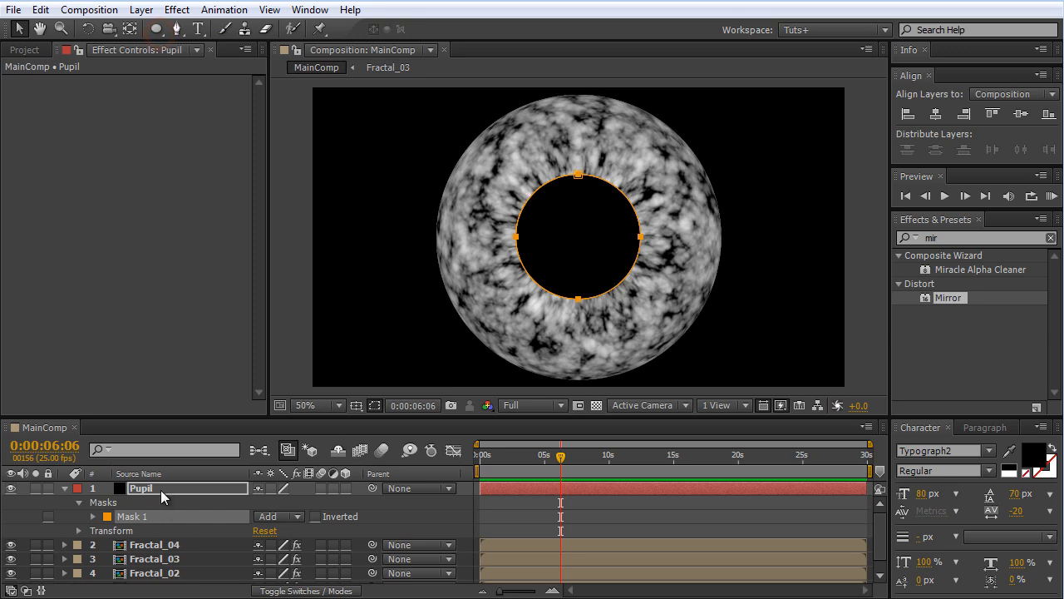
Step: Show all mask properties of the Pupil layer and set the Mask Feather to 20 pixels
{"action": "key", "text": "m"}
{"action": "key", "text": "m"}
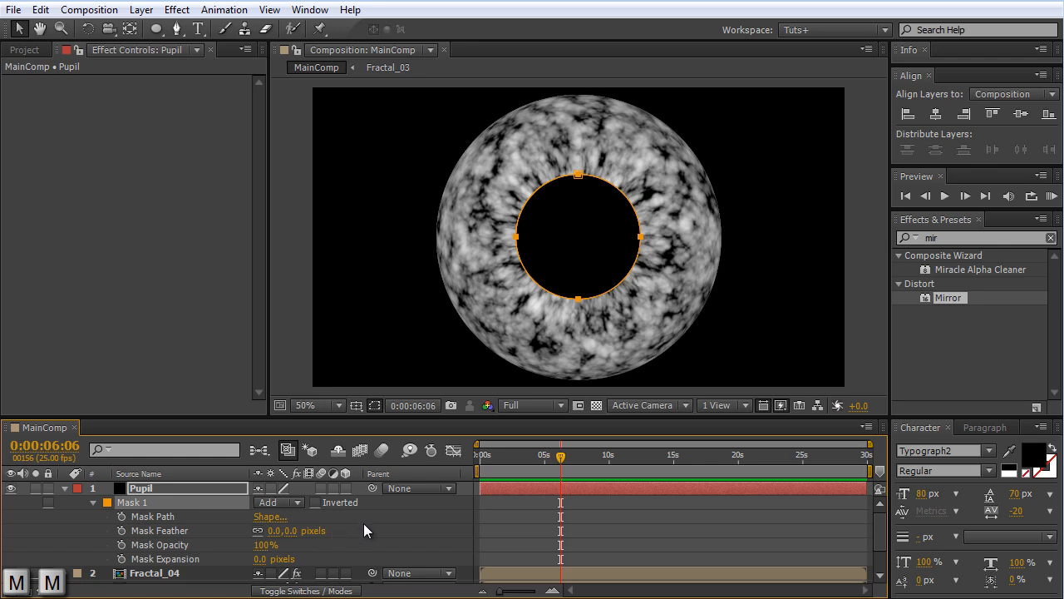
{"action": "left_click", "coordinate": [275, 529]}
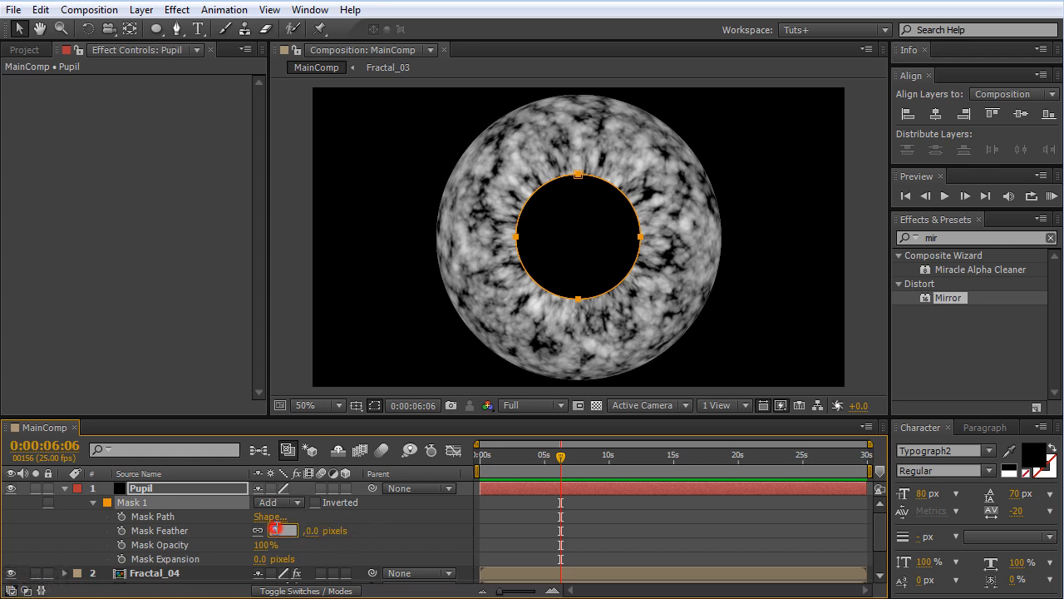
{"action": "type", "text": "20"}
{"action": "key", "text": "Return"}
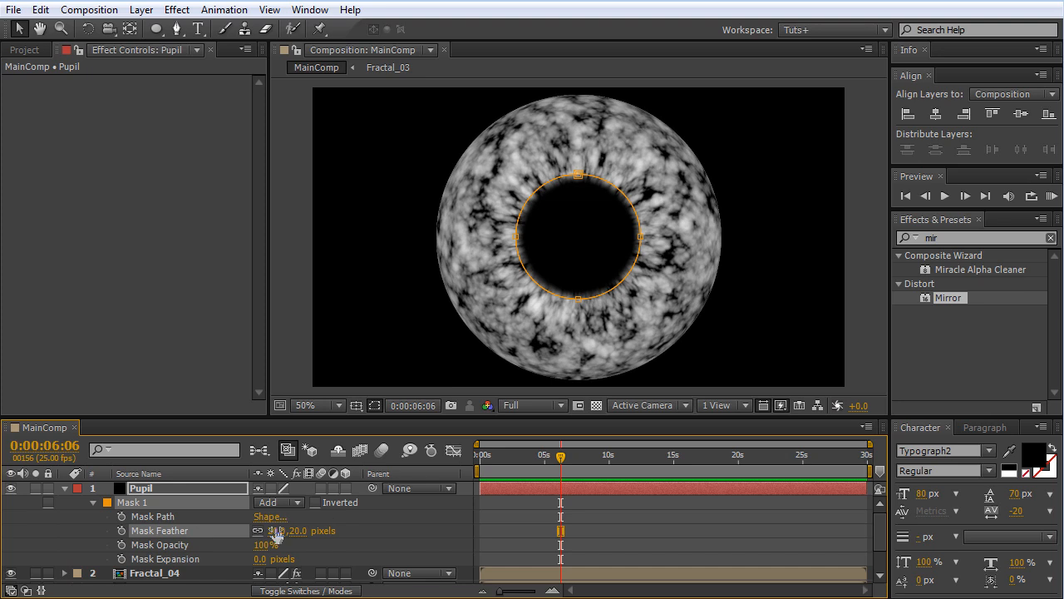
Step: Set the Pupil's Mask Expansion to -30 pixels and collapse the layer's properties
{"action": "left_click", "coordinate": [260, 558]}
{"action": "left_click_drag", "start_coordinate": [260, 558], "coordinate": [249, 564]}
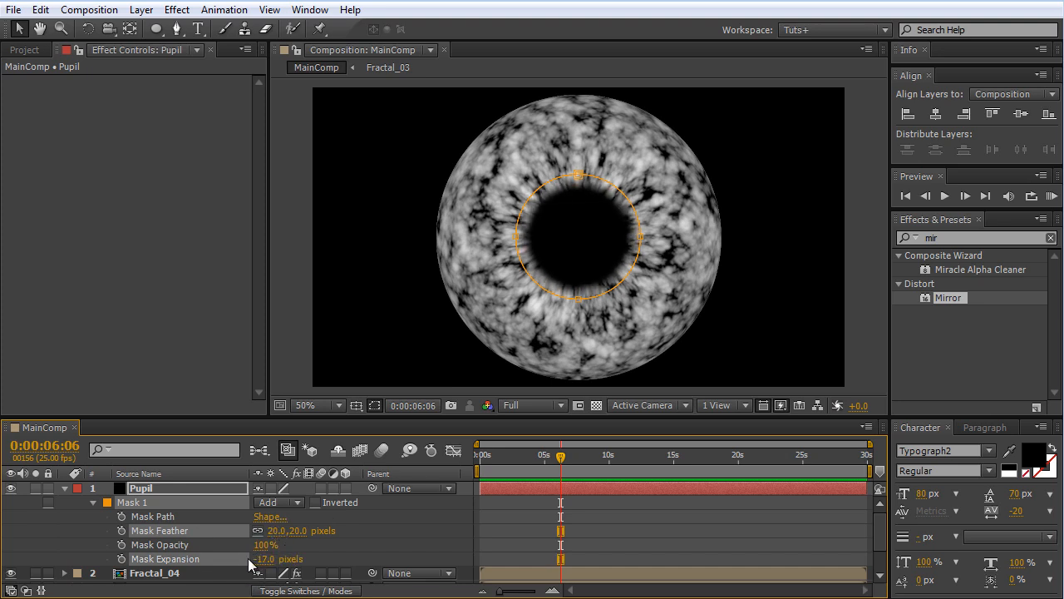
{"action": "left_click", "coordinate": [263, 561]}
{"action": "type", "text": "-20"}
{"action": "key", "text": "Return"}
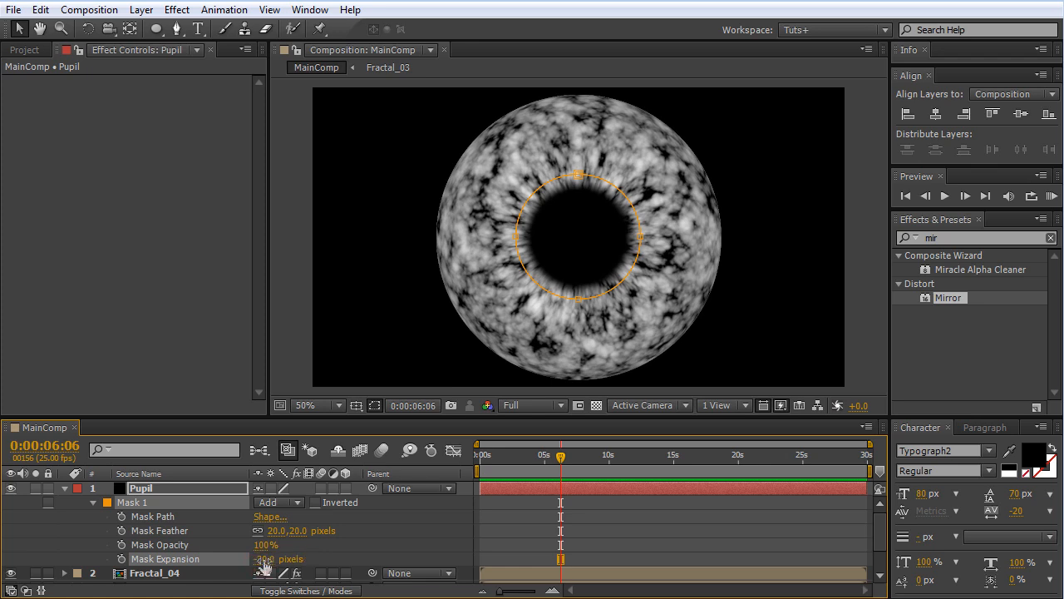
{"action": "left_click", "coordinate": [51, 544]}
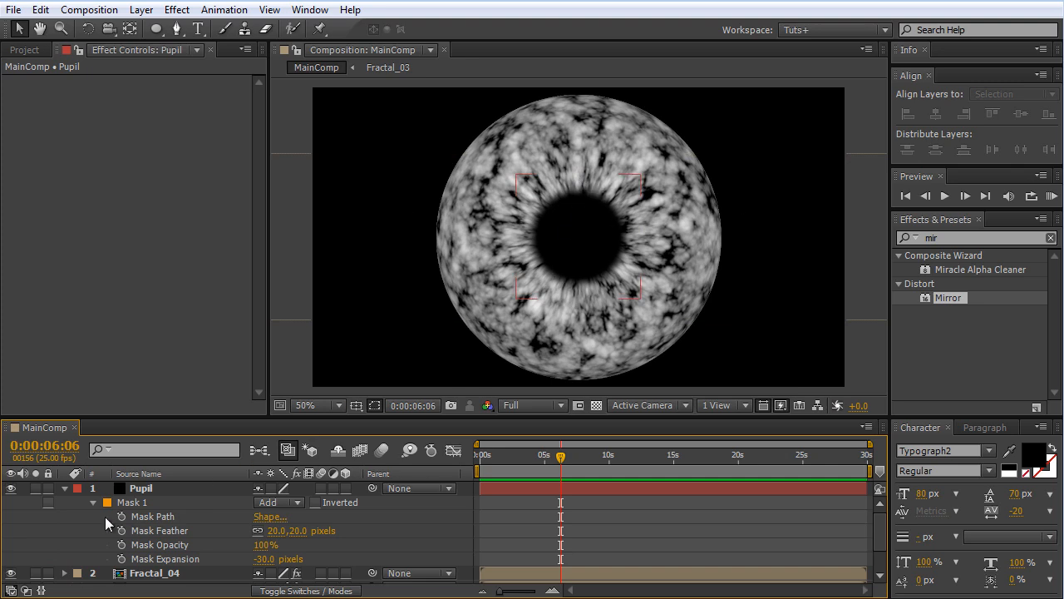
{"action": "left_click", "coordinate": [65, 489]}
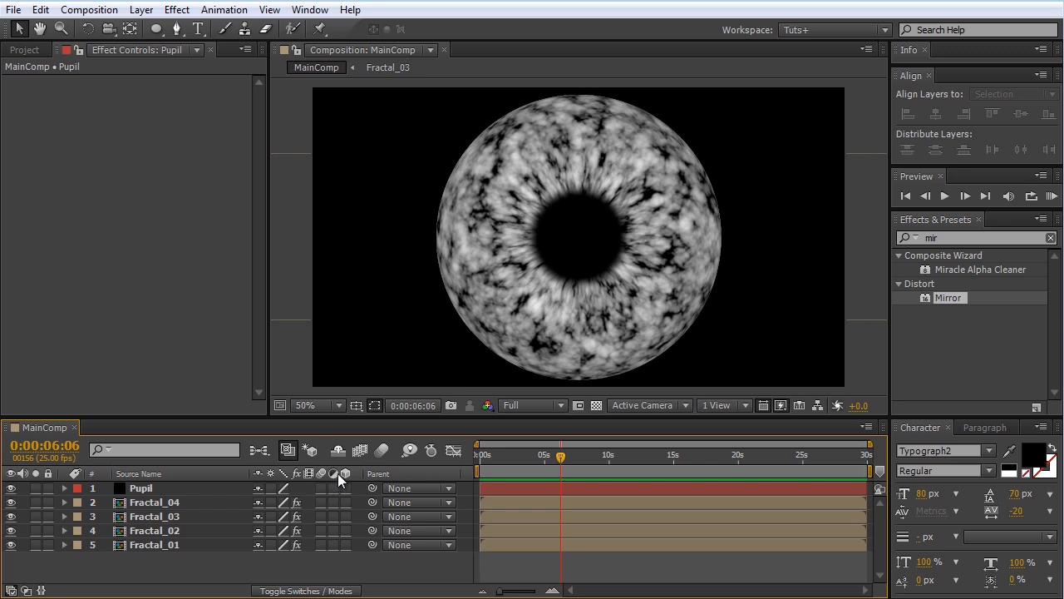
Step: Hide the Fractal_04 and Fractal_03 layers and move Fractal_02 below Fractal_01
{"action": "left_click", "coordinate": [50, 575]}
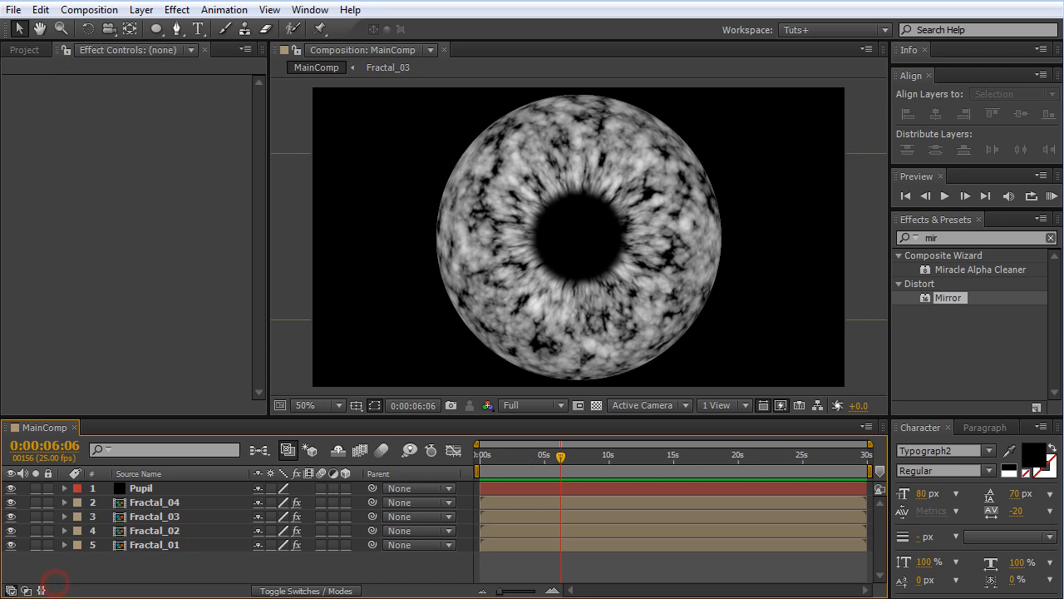
{"action": "left_click_drag", "start_coordinate": [10, 502], "coordinate": [15, 523]}
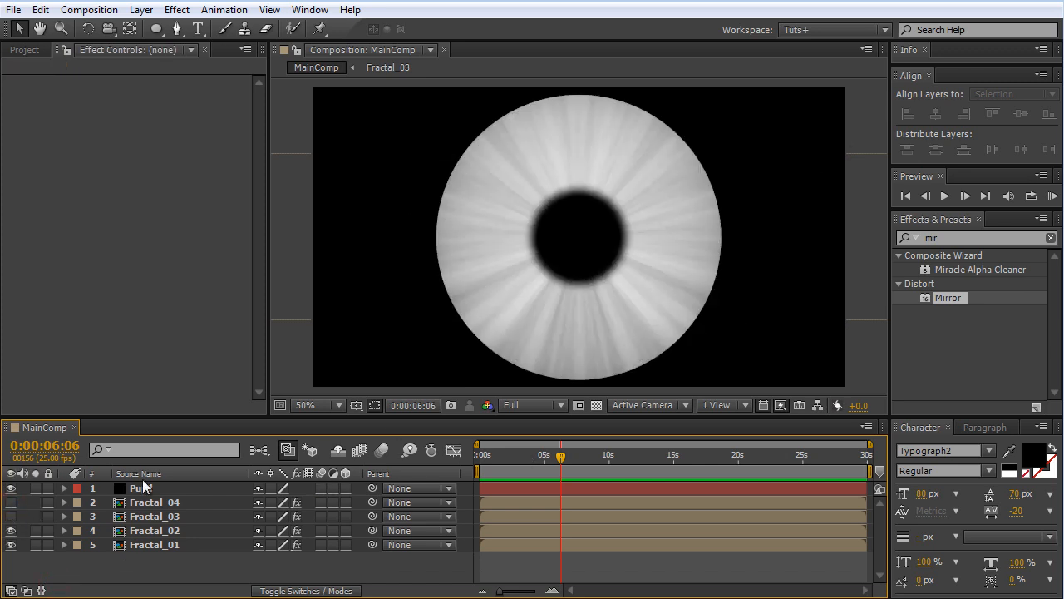
{"action": "left_click_drag", "start_coordinate": [186, 527], "coordinate": [168, 553]}
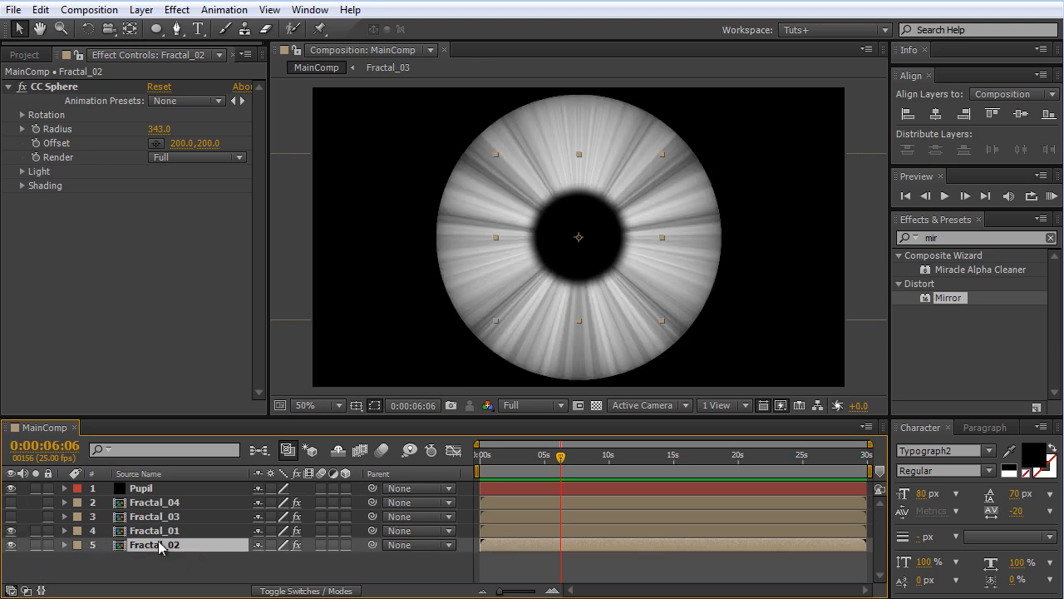
Step: Show the layer blending modes, try Overlay on Fractal_01, and set it to Lighten
{"action": "left_click", "coordinate": [153, 530]}
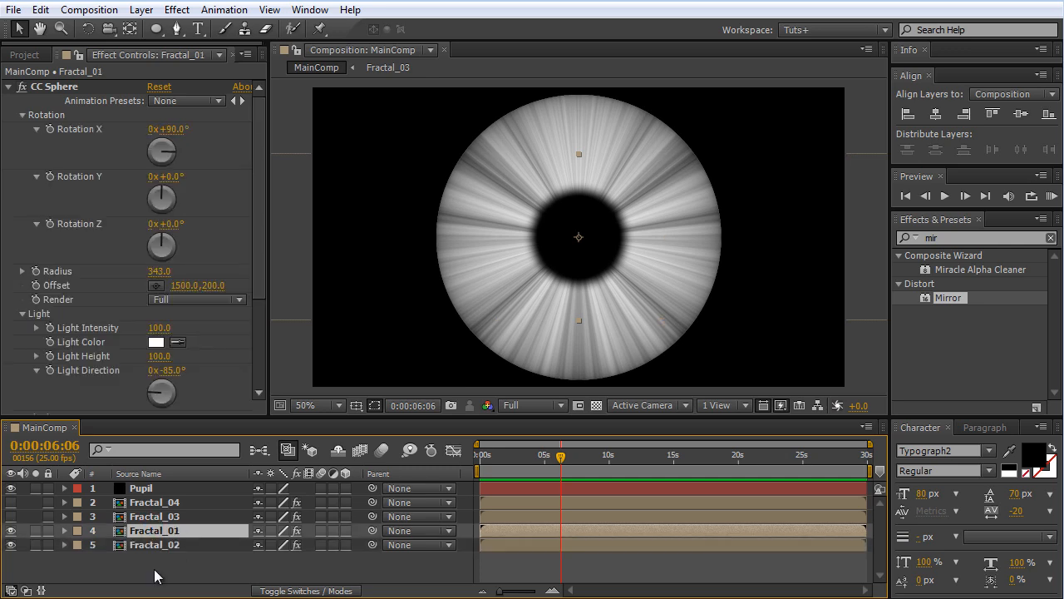
{"action": "key", "text": "F4"}
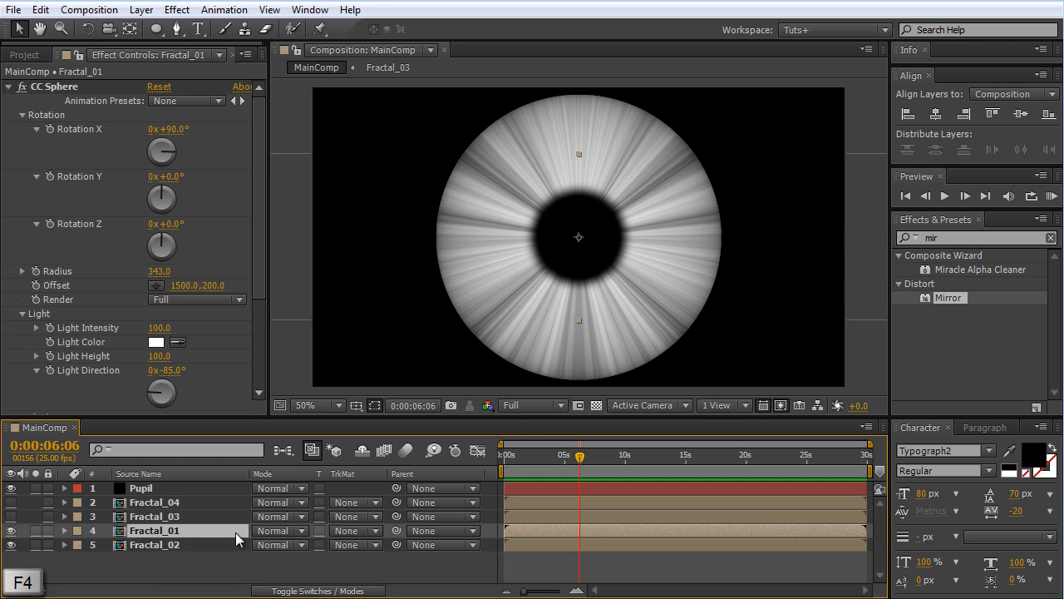
{"action": "left_click", "coordinate": [286, 538]}
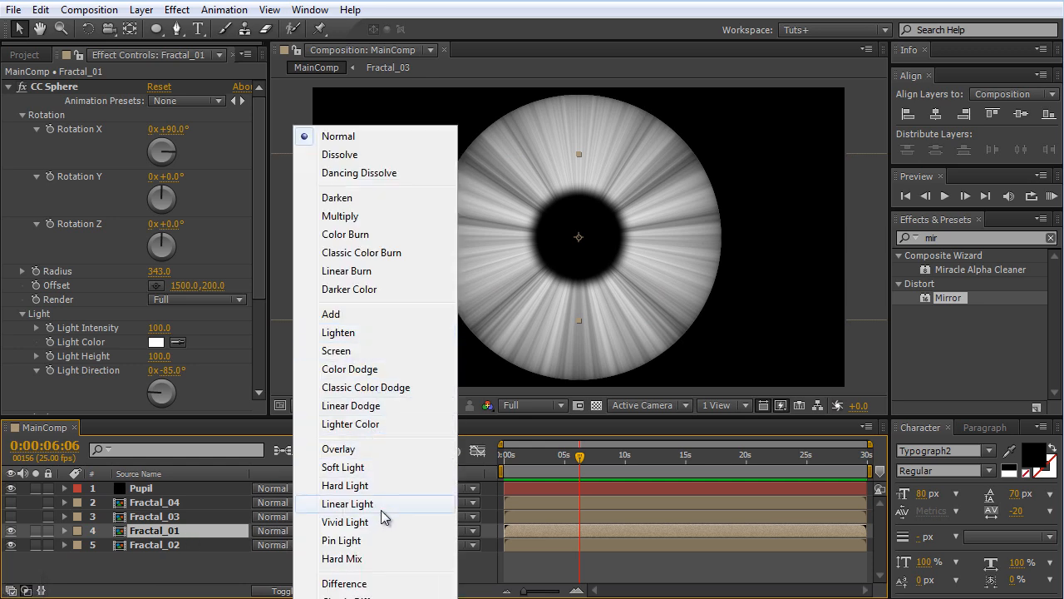
{"action": "left_click", "coordinate": [360, 448]}
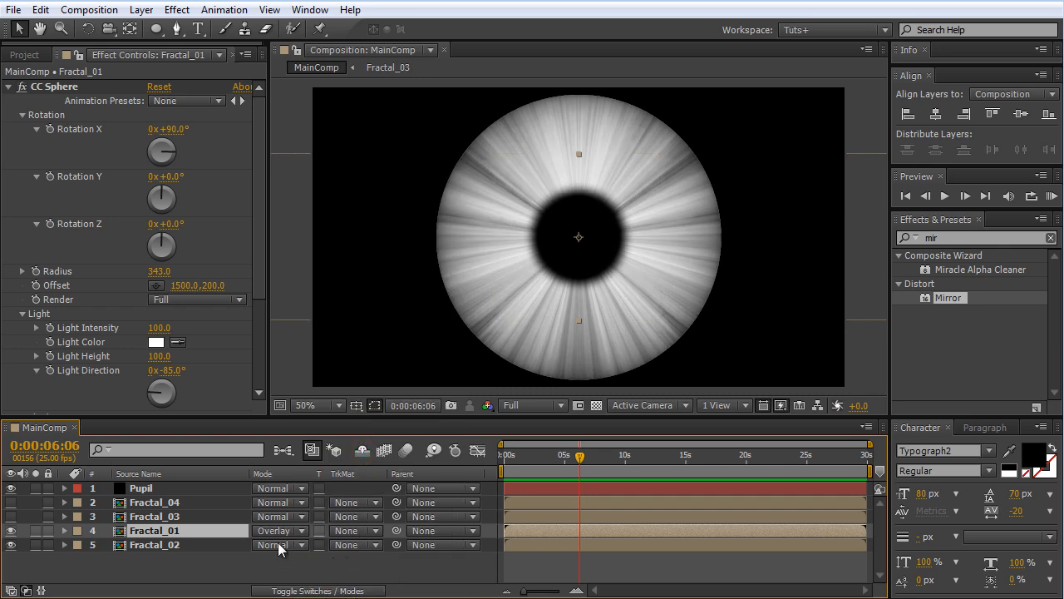
{"action": "left_click", "coordinate": [274, 531]}
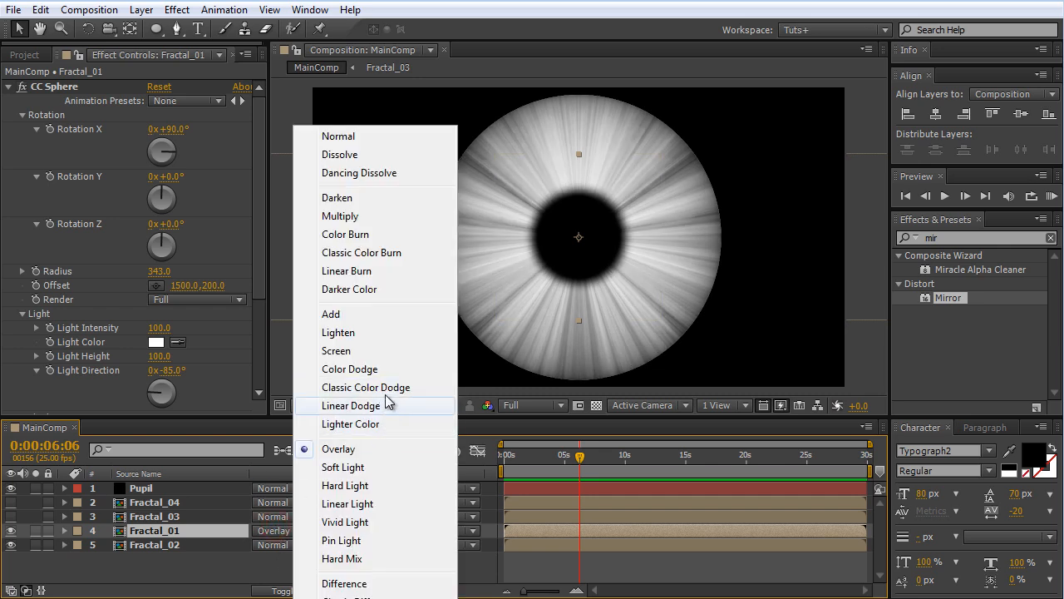
{"action": "left_click", "coordinate": [374, 333]}
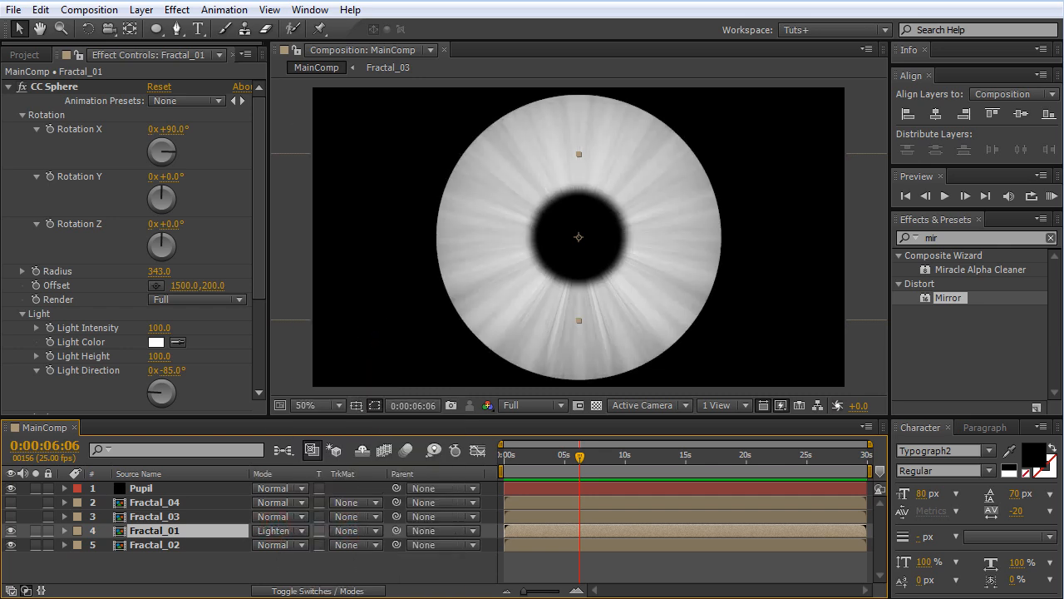
Step: Toggle Fractal_01's visibility off and on to compare the iris with and without its Lighten blend, including up close
{"action": "left_click", "coordinate": [11, 530]}
{"action": "left_click", "coordinate": [10, 531]}
{"action": "left_click", "coordinate": [11, 530]}
{"action": "left_click", "coordinate": [12, 530]}
{"action": "scroll", "coordinate": [715, 300], "scroll_direction": "up", "scroll_amount": 1}
{"action": "left_click_drag", "start_coordinate": [615, 295], "coordinate": [602, 222]}
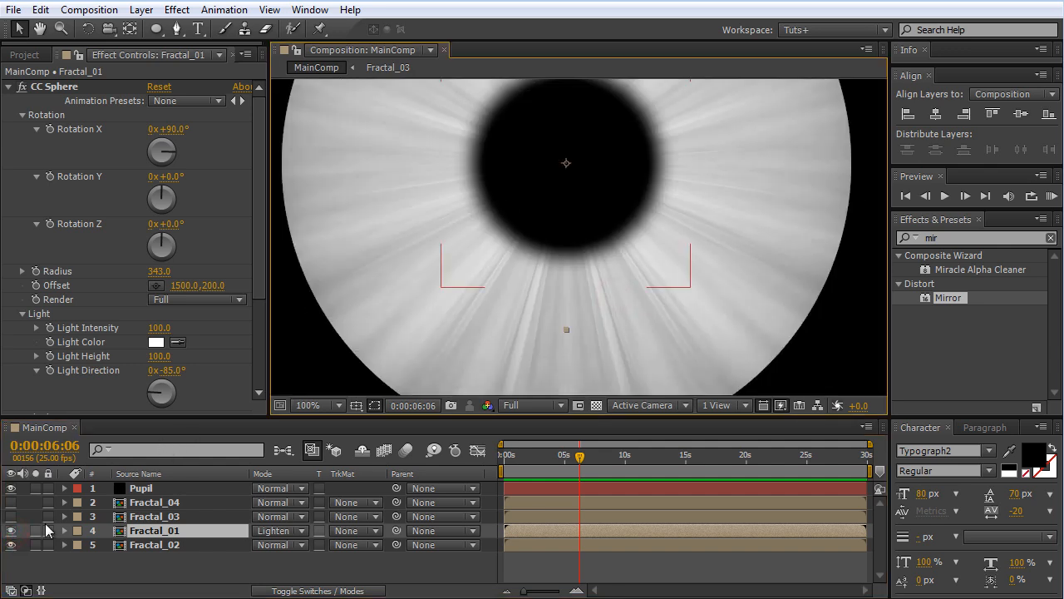
{"action": "left_click", "coordinate": [12, 534]}
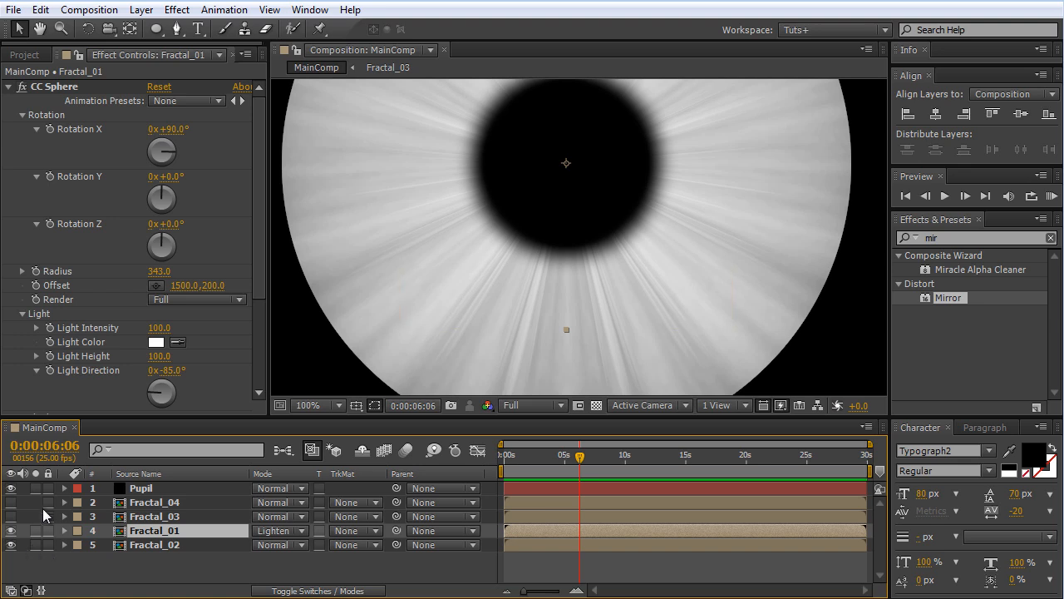
Step: Make Fractal_03 visible and change its blending mode to Overlay, finally settling on Soft Light
{"action": "left_click", "coordinate": [11, 516]}
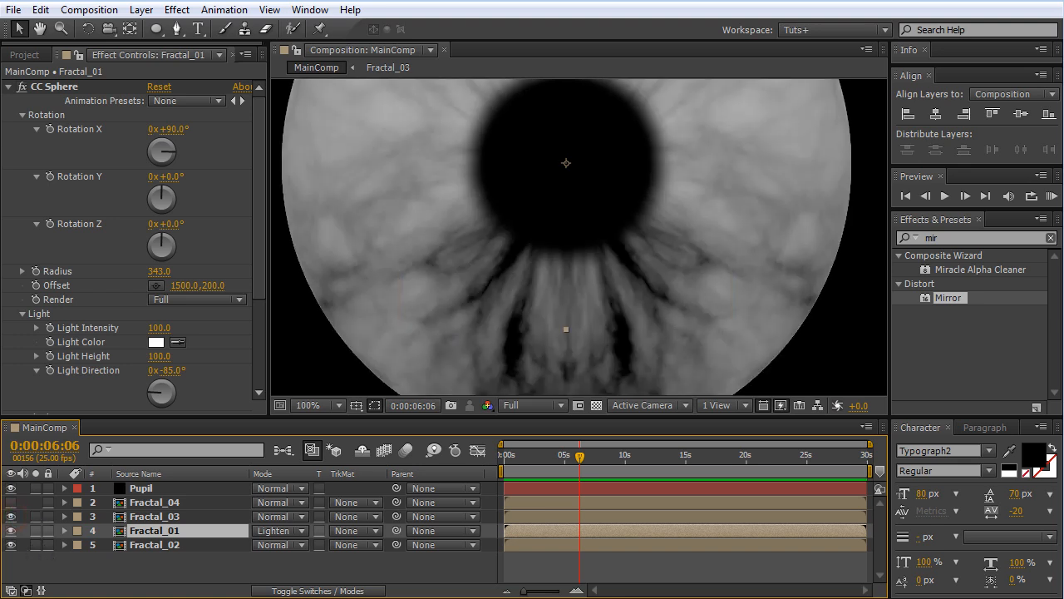
{"action": "left_click", "coordinate": [179, 517]}
{"action": "left_click", "coordinate": [301, 516]}
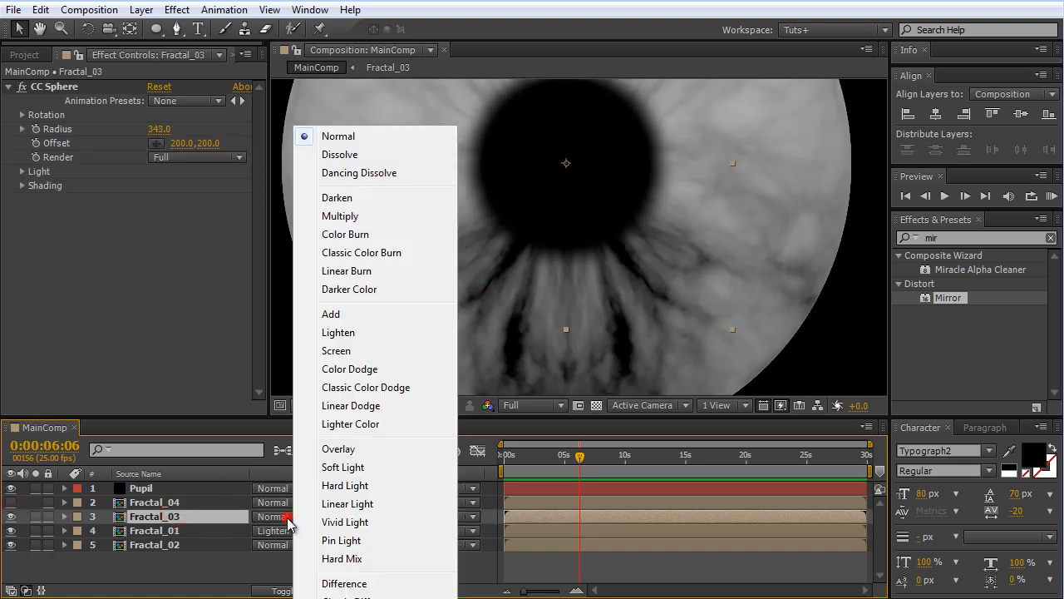
{"action": "left_click", "coordinate": [373, 449]}
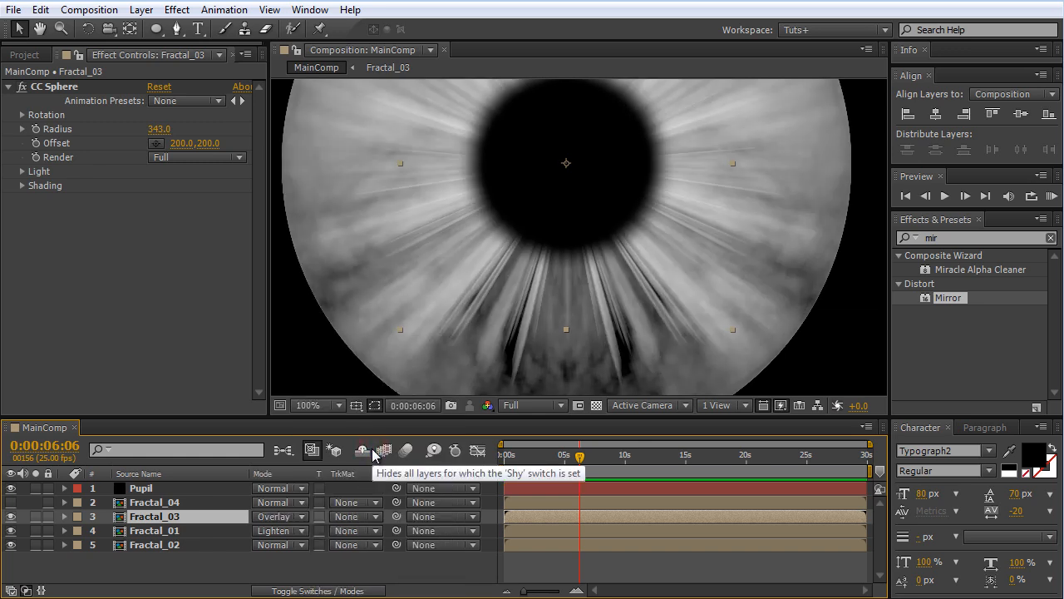
{"action": "key", "text": "shift+equal"}
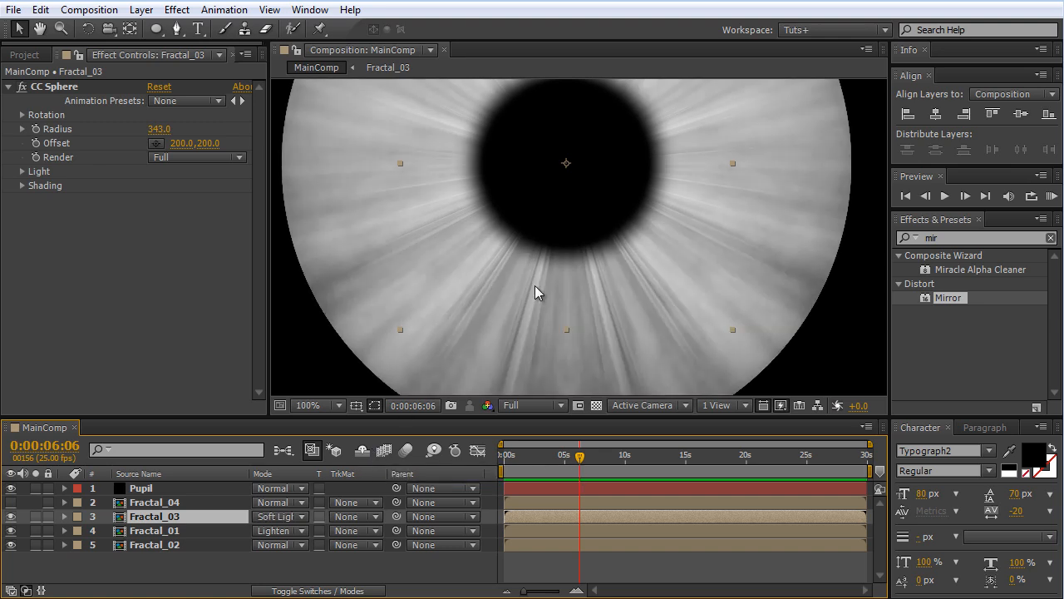
{"action": "scroll", "coordinate": [604, 249], "scroll_direction": "down", "scroll_amount": 2}
{"action": "scroll", "coordinate": [603, 246], "scroll_direction": "up", "scroll_amount": 2}
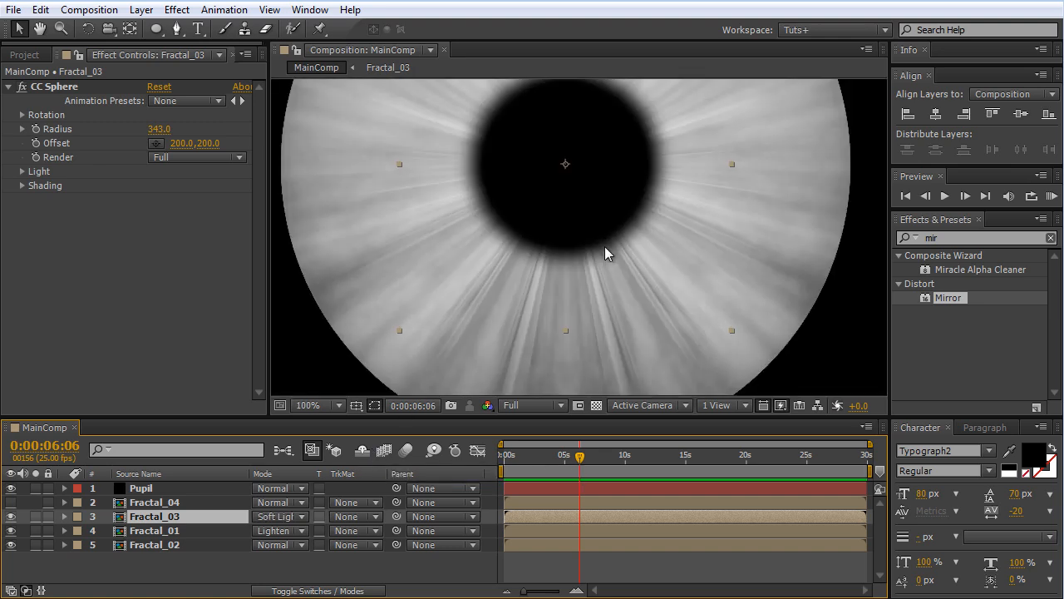
Step: Try neighbouring blending modes such as Hard Light on Fractal_03 and return it to Soft Light
{"action": "key", "text": "shift+equal"}
{"action": "key", "text": "shift+equal"}
{"action": "key", "text": "shift+equal"}
{"action": "key", "text": "shift+equal"}
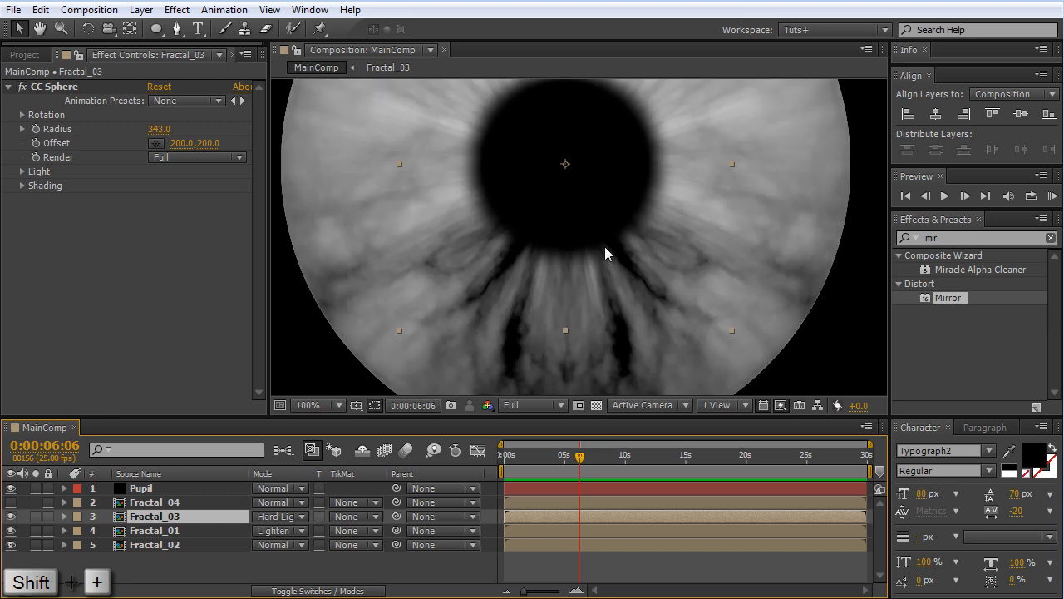
{"action": "key", "text": "shift+minus"}
{"action": "key", "text": "shift+minus"}
{"action": "key", "text": "shift+minus"}
{"action": "key", "text": "shift+minus"}
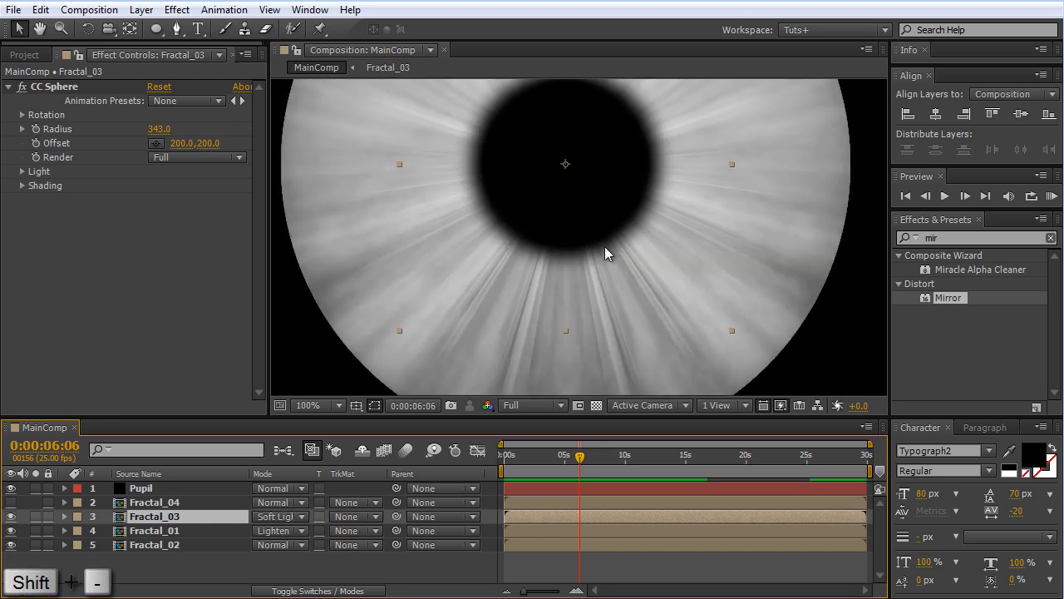
{"action": "scroll", "coordinate": [437, 172], "scroll_direction": "down", "scroll_amount": 2}
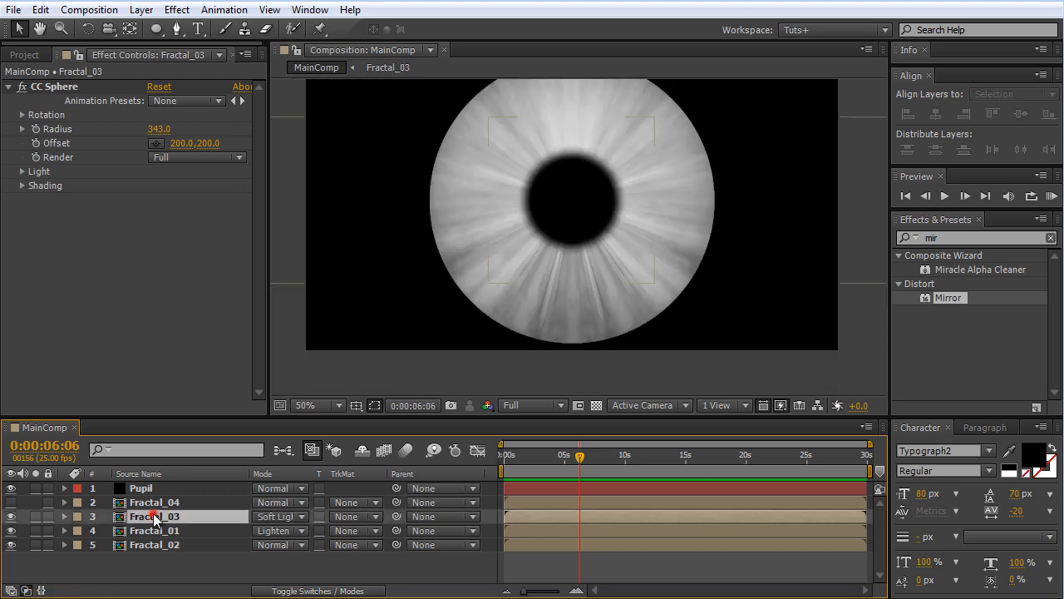
Step: Duplicate the Fractal_03 layer and inspect the doubled iris texture up close
{"action": "scroll", "coordinate": [437, 172], "scroll_direction": "up", "scroll_amount": 2}
{"action": "scroll", "coordinate": [437, 172], "scroll_direction": "down", "scroll_amount": 2}
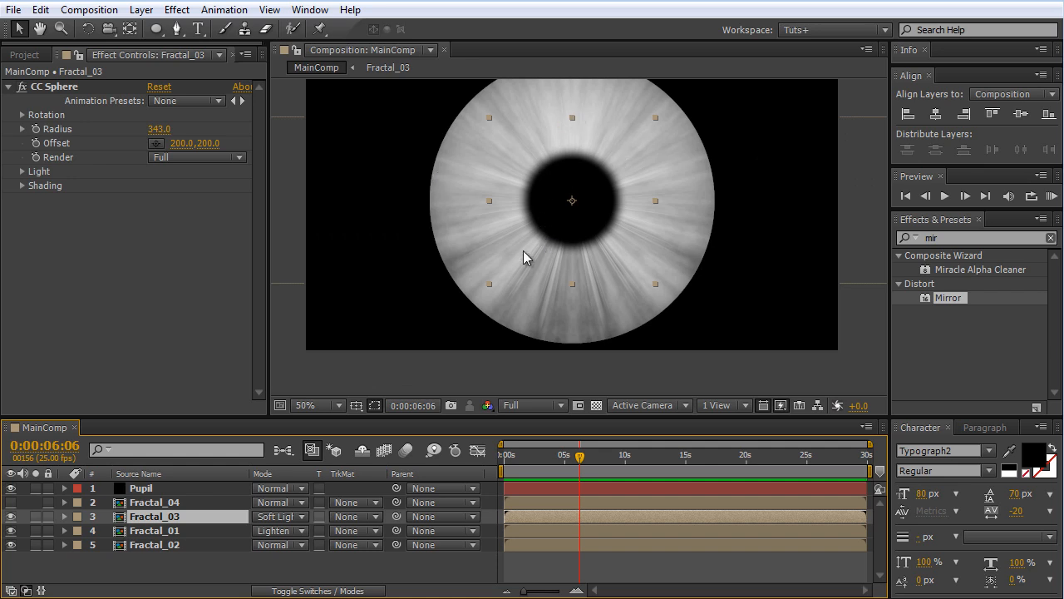
{"action": "key", "text": "ctrl+d"}
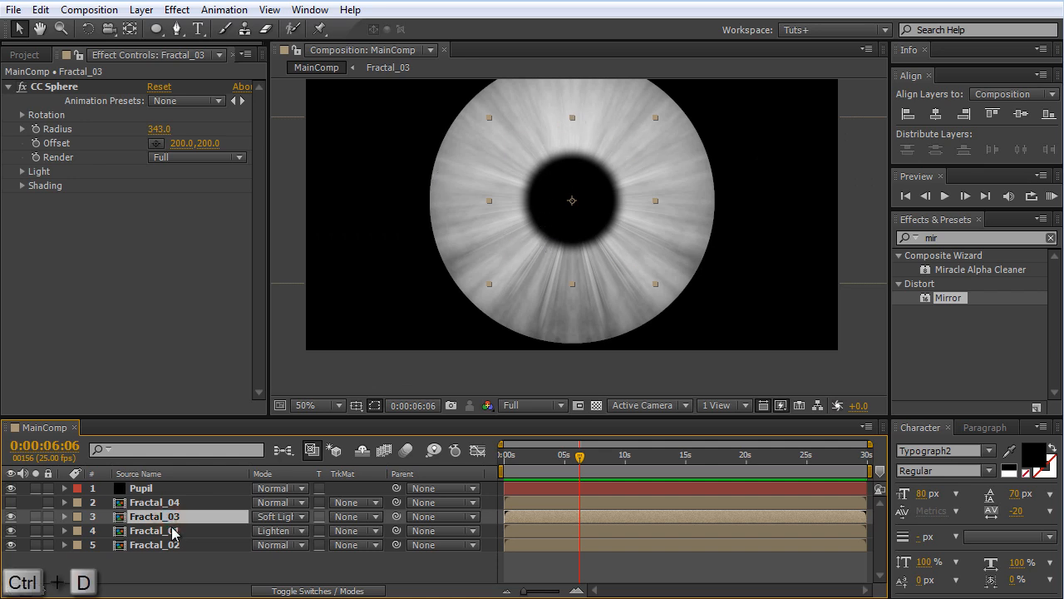
{"action": "key", "text": "ctrl+d"}
{"action": "scroll", "coordinate": [440, 153], "scroll_direction": "up", "scroll_amount": 1}
{"action": "left_click_drag", "start_coordinate": [440, 153], "coordinate": [420, 285]}
{"action": "left_click_drag", "start_coordinate": [421, 285], "coordinate": [605, 82]}
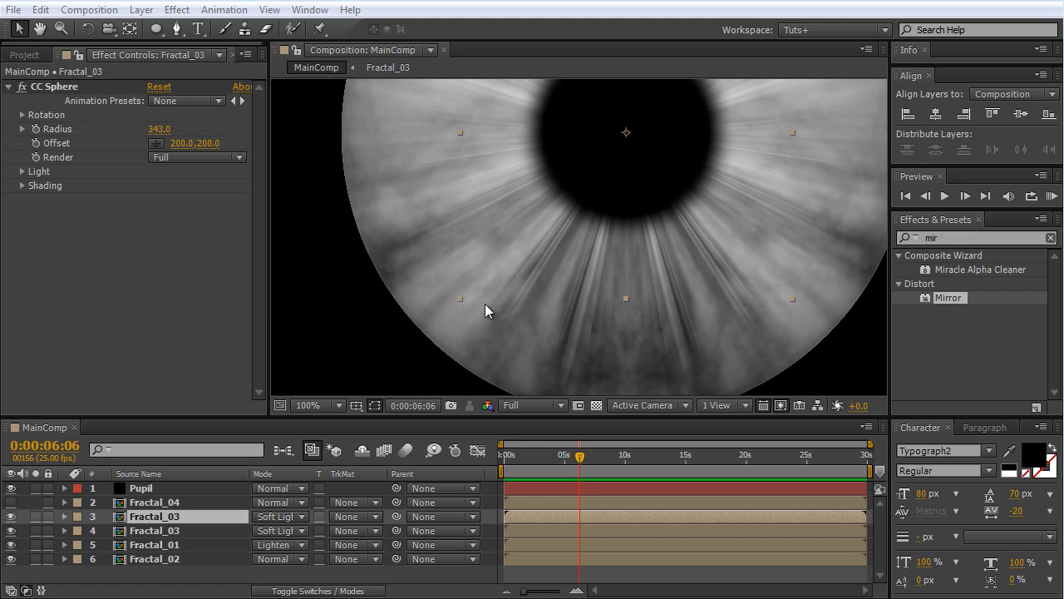
{"action": "key", "text": "comma"}
{"action": "key", "text": "comma"}
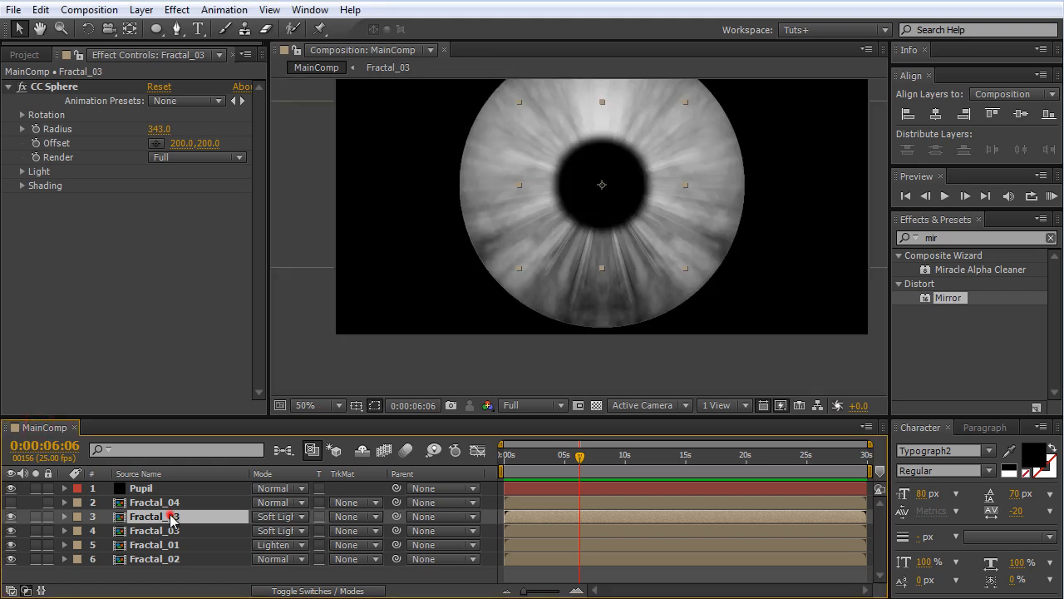
Step: Rotate the upper Fractal_03 copy by 180°, leaving its Rotation property collapsed
{"action": "key", "text": "r"}
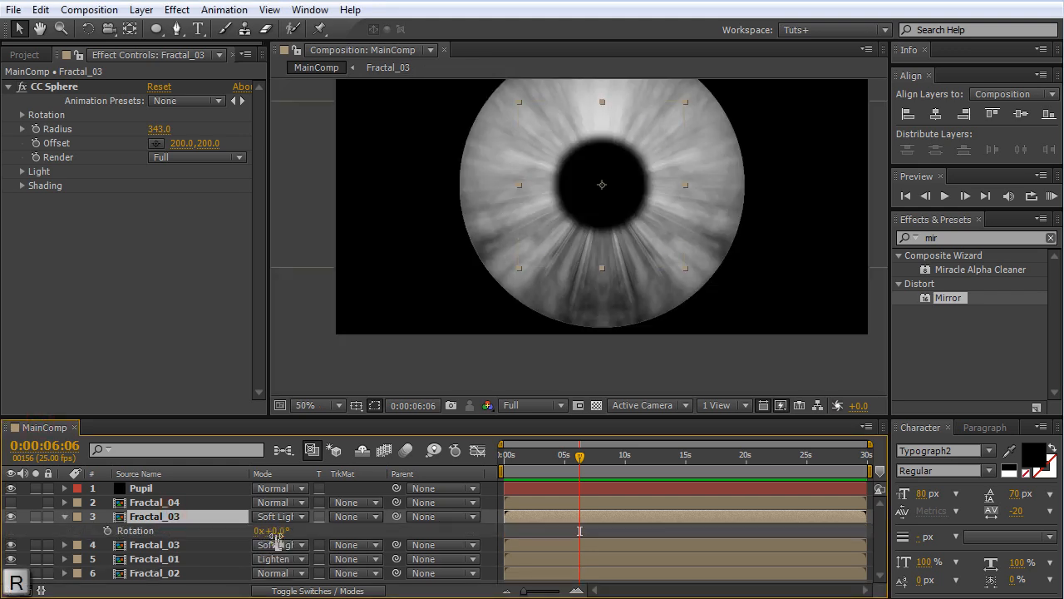
{"action": "left_click", "coordinate": [275, 530]}
{"action": "type", "text": "180"}
{"action": "key", "text": "Return"}
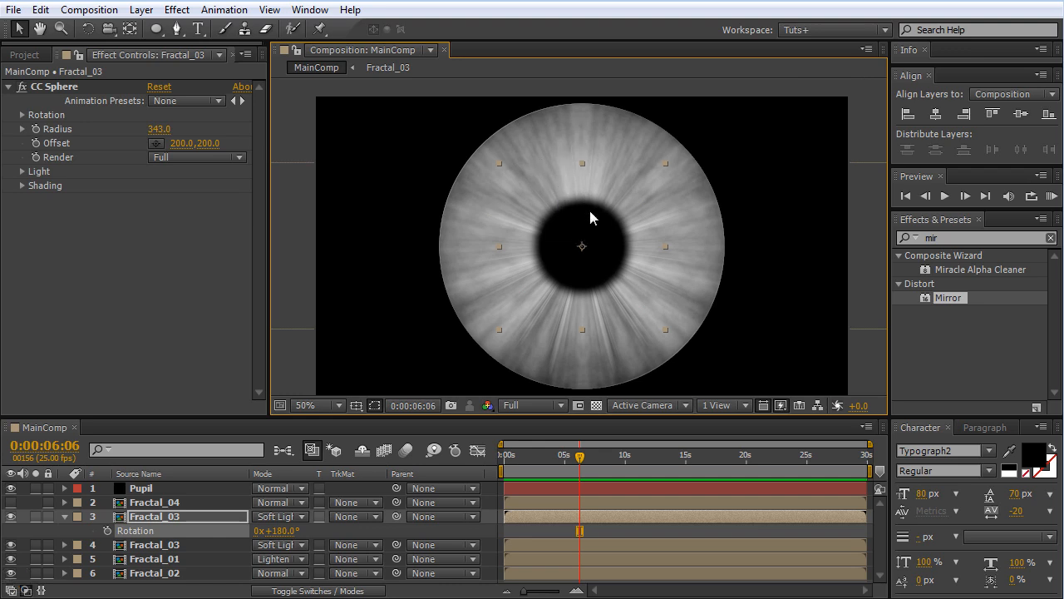
{"action": "key", "text": "r"}
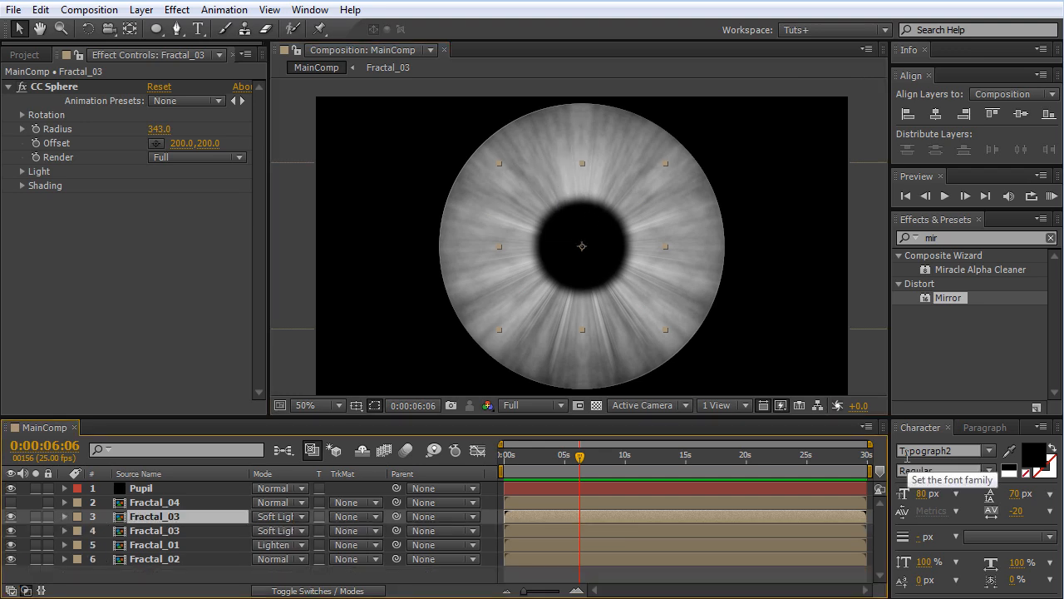
Step: Make the Fractal_04 layer visible and inspect its texture around the pupil up close and at full view
{"action": "left_click", "coordinate": [166, 499]}
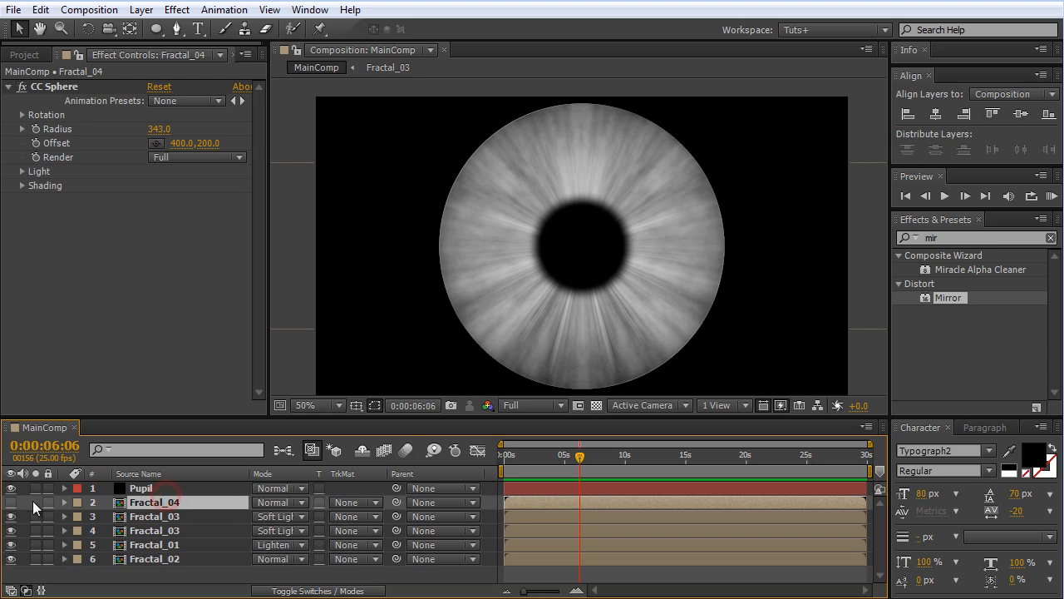
{"action": "left_click", "coordinate": [11, 502]}
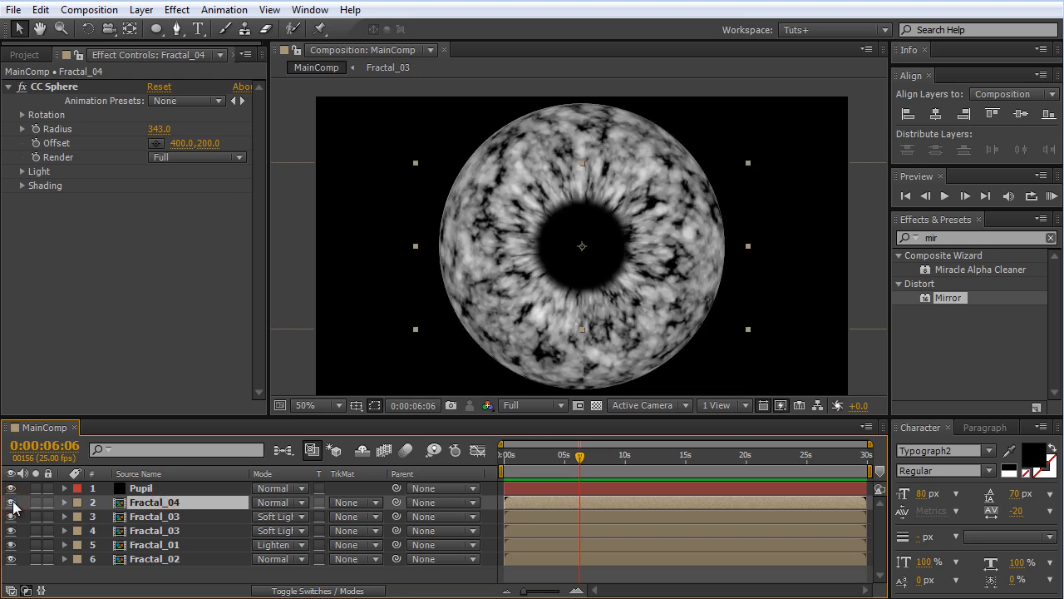
{"action": "key", "text": "period"}
{"action": "key", "text": "comma"}
{"action": "key", "text": "period"}
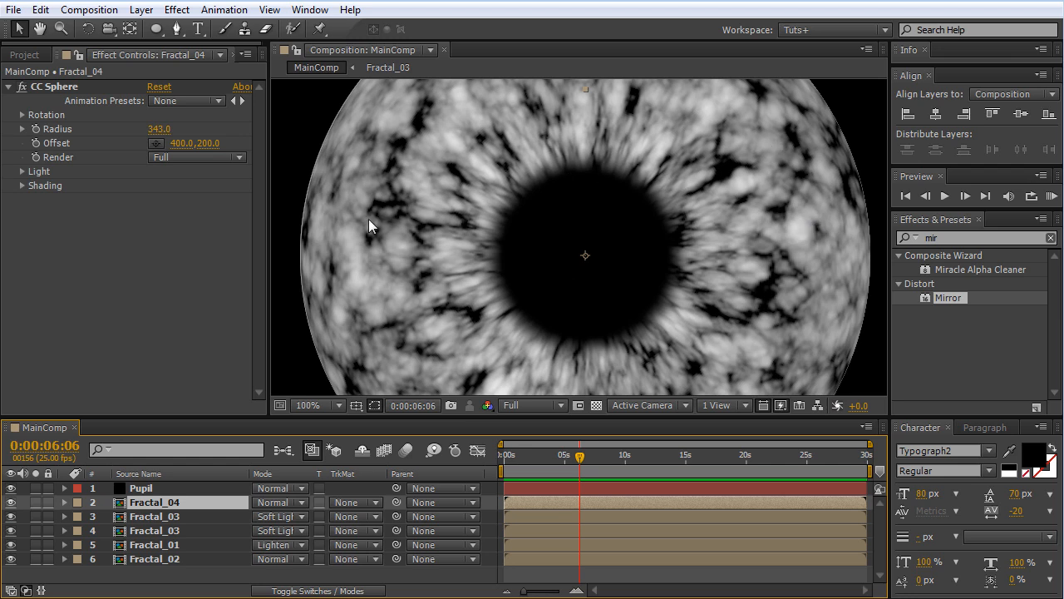
{"action": "key", "text": "comma"}
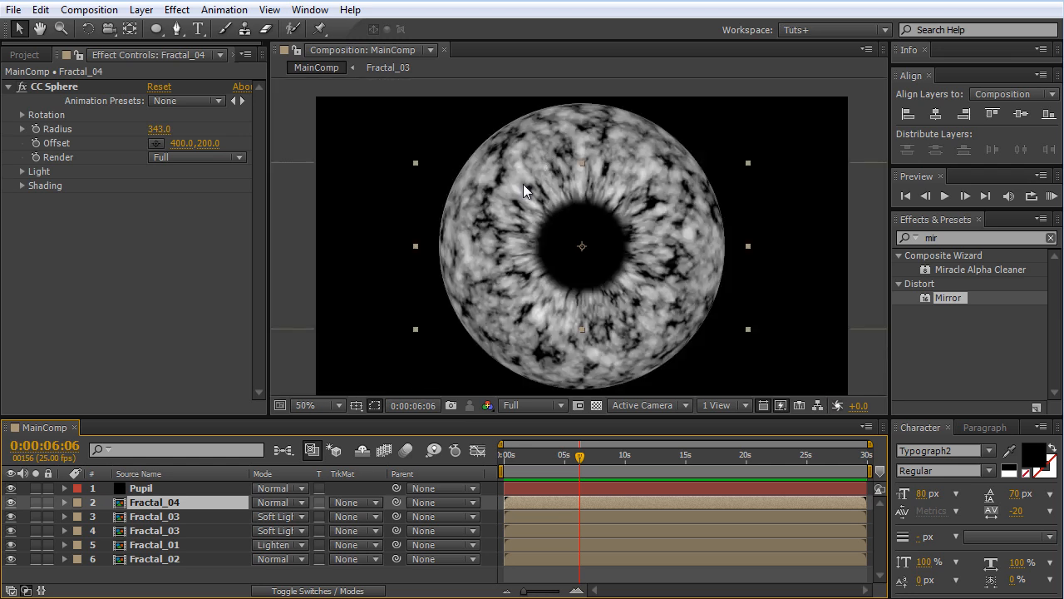
{"action": "key", "text": "period"}
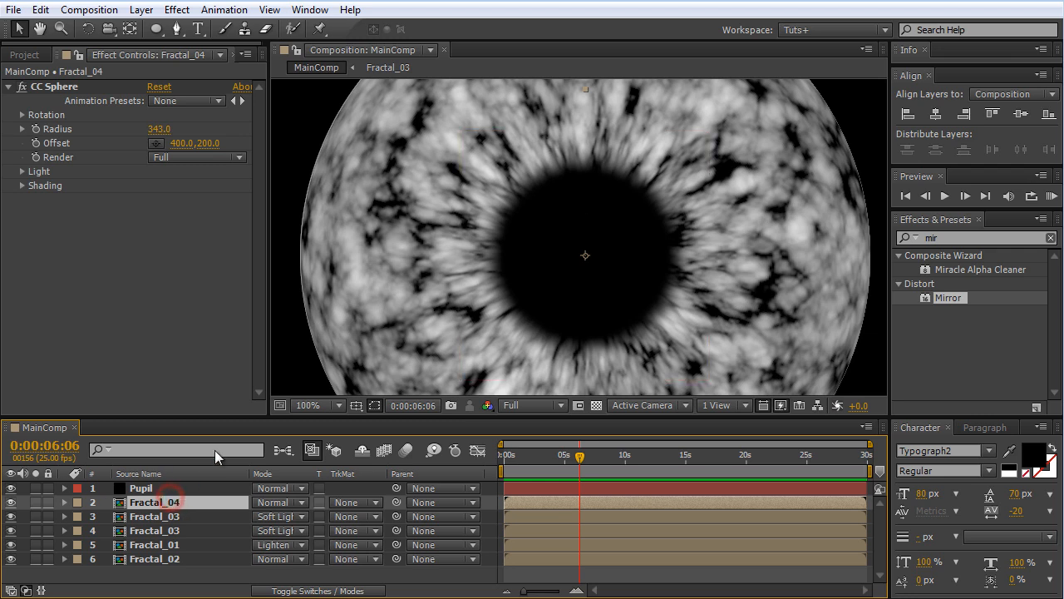
{"action": "key", "text": "comma"}
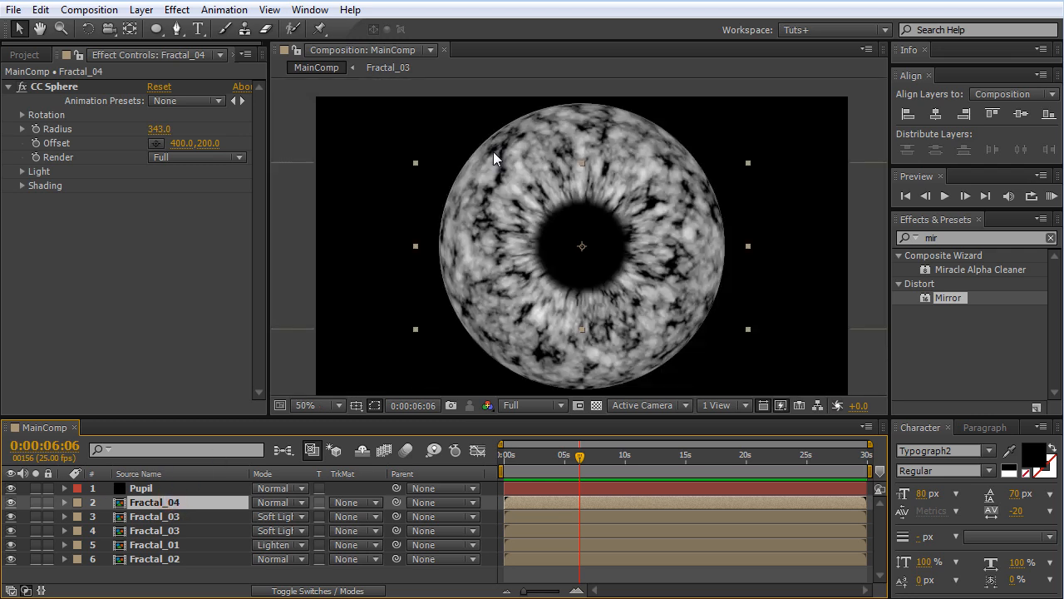
Step: Create a black solid 720 px wide and 720 px high, and check its extent briefly against the transparency grid
{"action": "key", "text": "ctrl+y"}
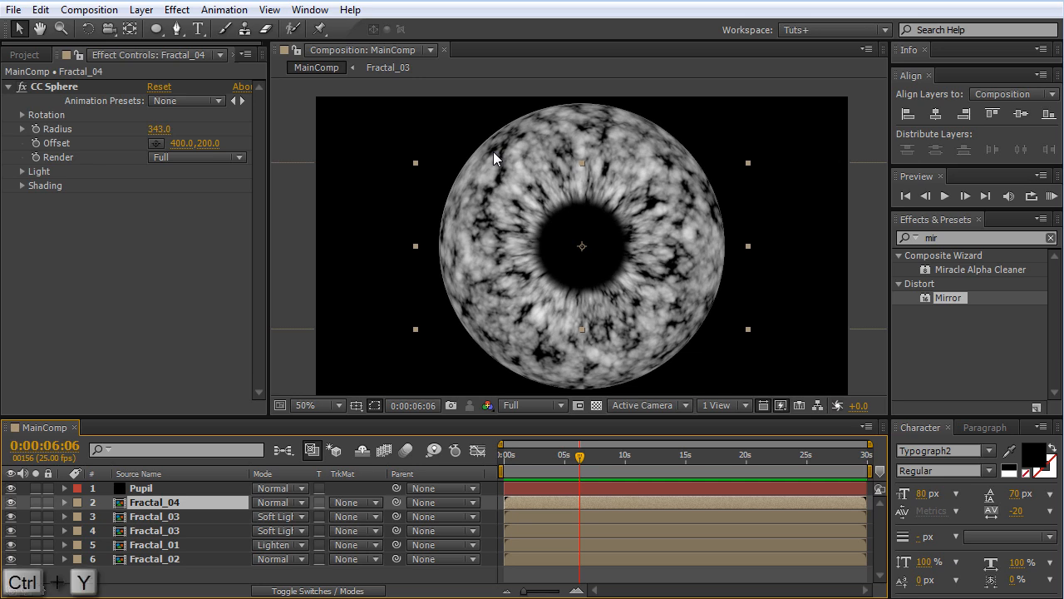
{"action": "double_click", "coordinate": [252, 185]}
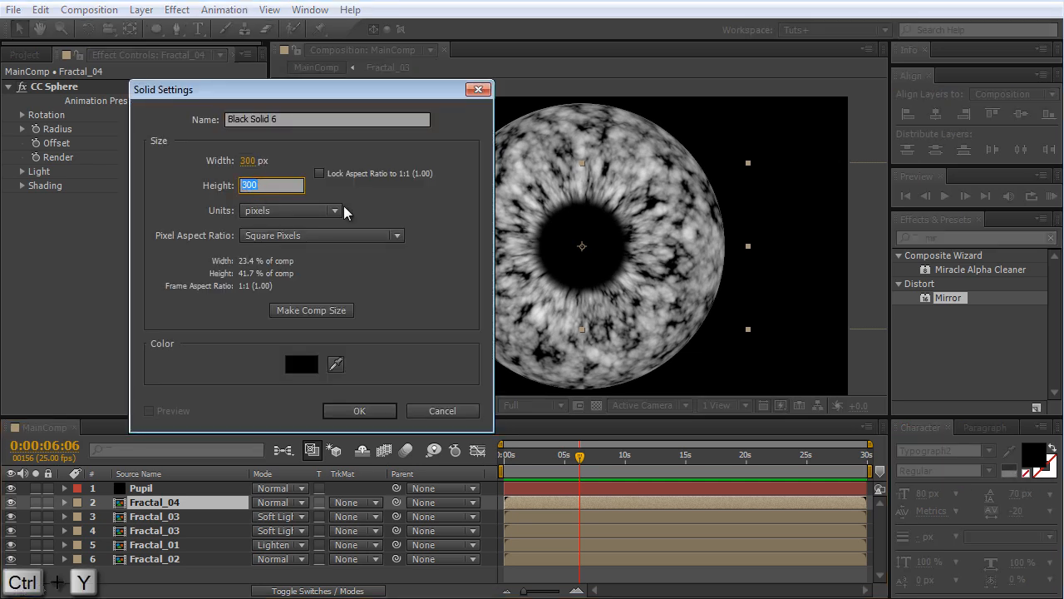
{"action": "type", "text": "720"}
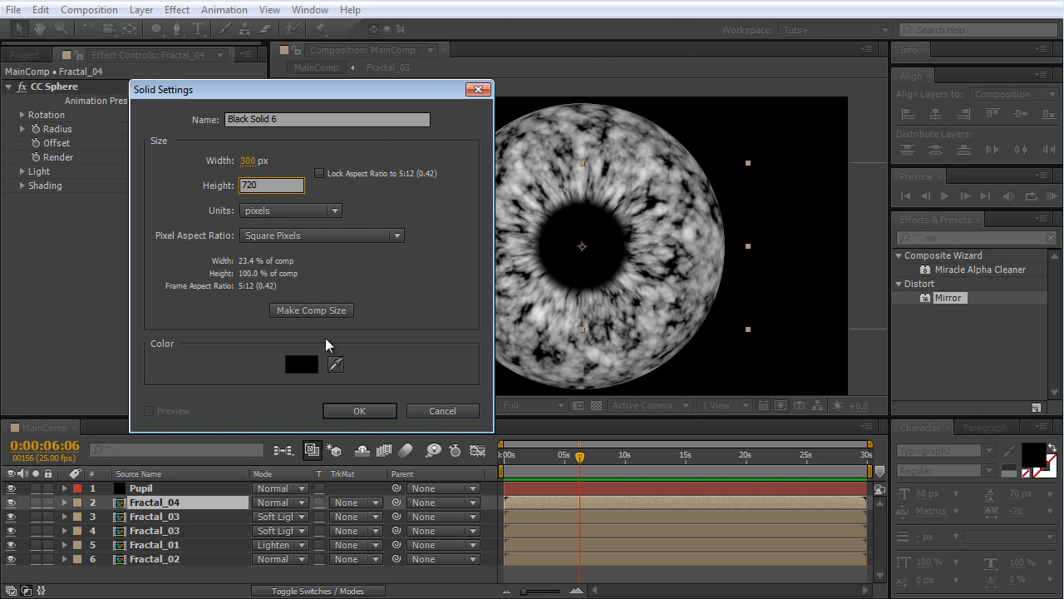
{"action": "left_click", "coordinate": [248, 161]}
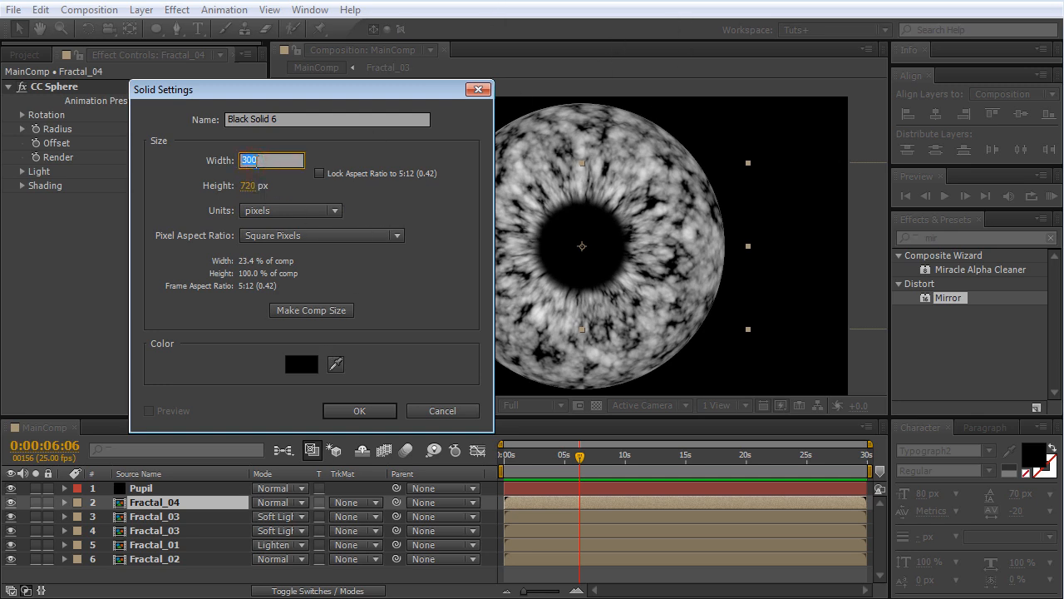
{"action": "type", "text": "720"}
{"action": "left_click", "coordinate": [347, 410]}
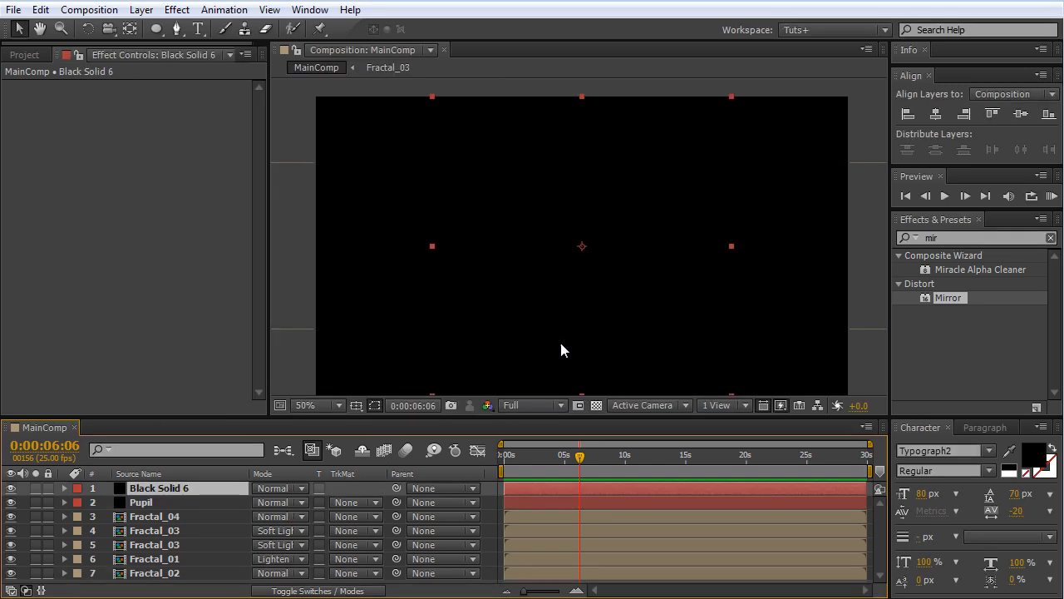
{"action": "left_click", "coordinate": [598, 404]}
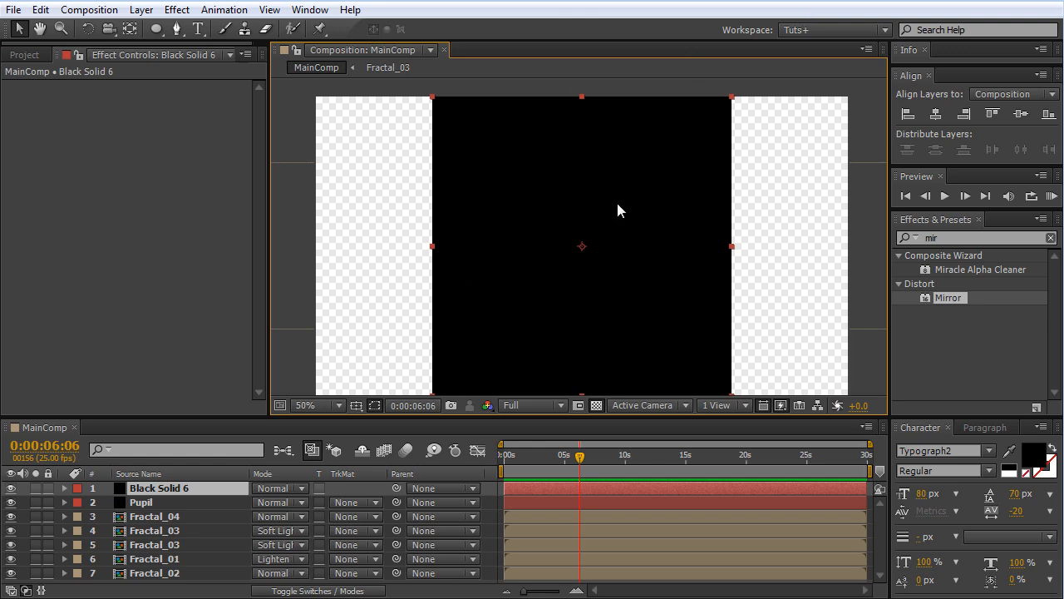
{"action": "left_click", "coordinate": [596, 405]}
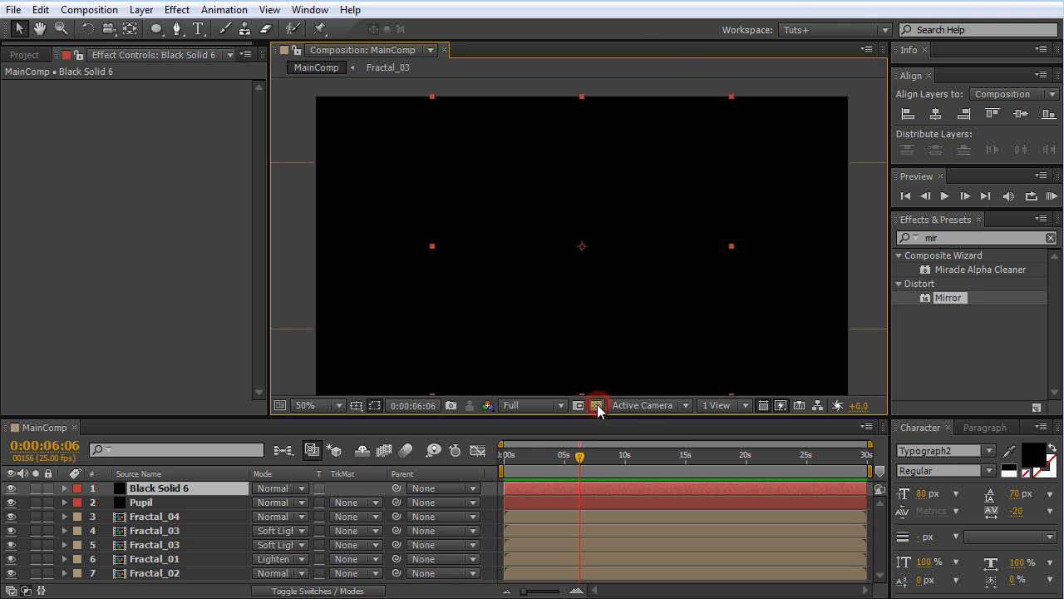
Step: Add an elliptical mask filling the new black solid and move the solid between Pupil and Fractal_04
{"action": "double_click", "coordinate": [157, 30]}
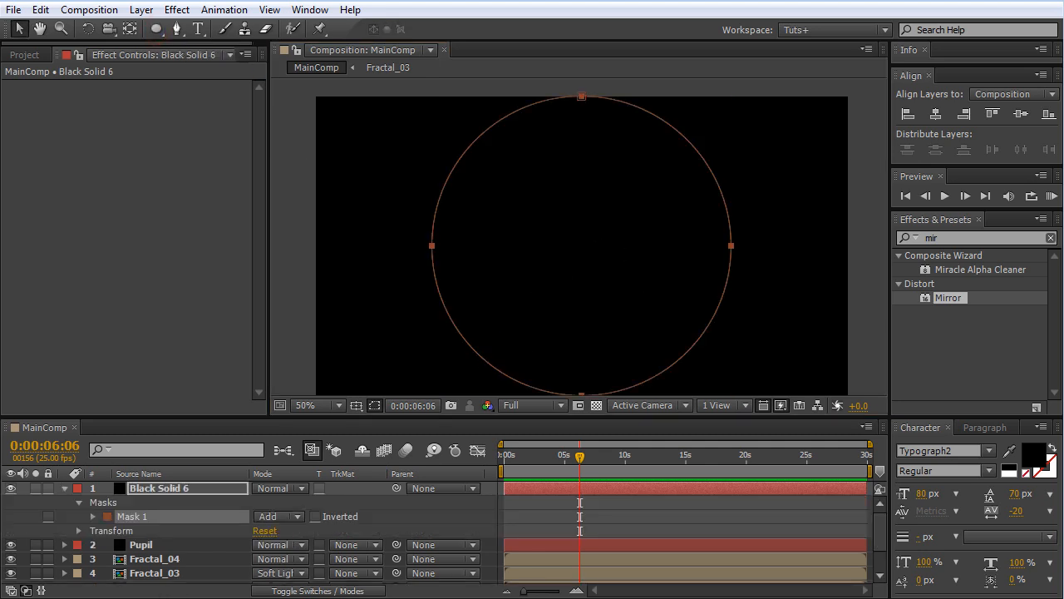
{"action": "left_click_drag", "start_coordinate": [153, 489], "coordinate": [190, 550]}
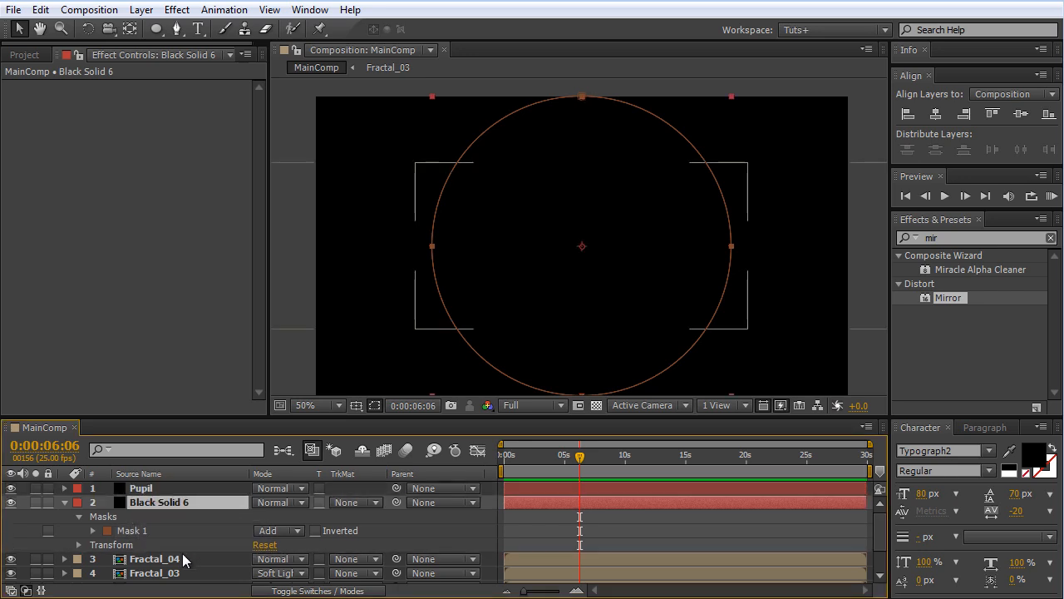
Step: Set the black solid's mask feather to 70 pixels and its mask expansion to -91 pixels, then collapse the layer
{"action": "left_click", "coordinate": [150, 504]}
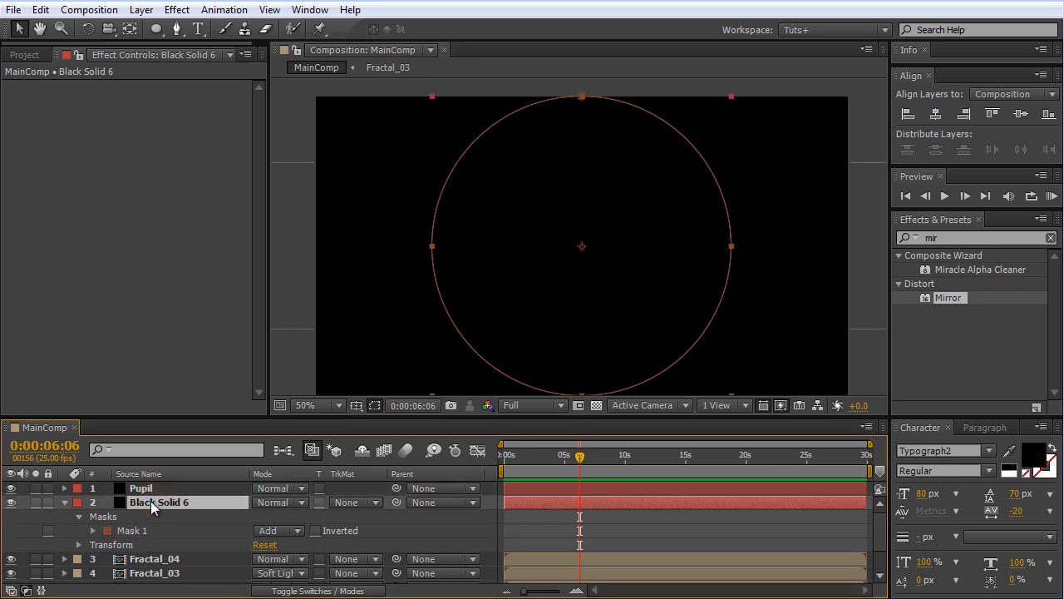
{"action": "key", "text": "m"}
{"action": "key", "text": "m"}
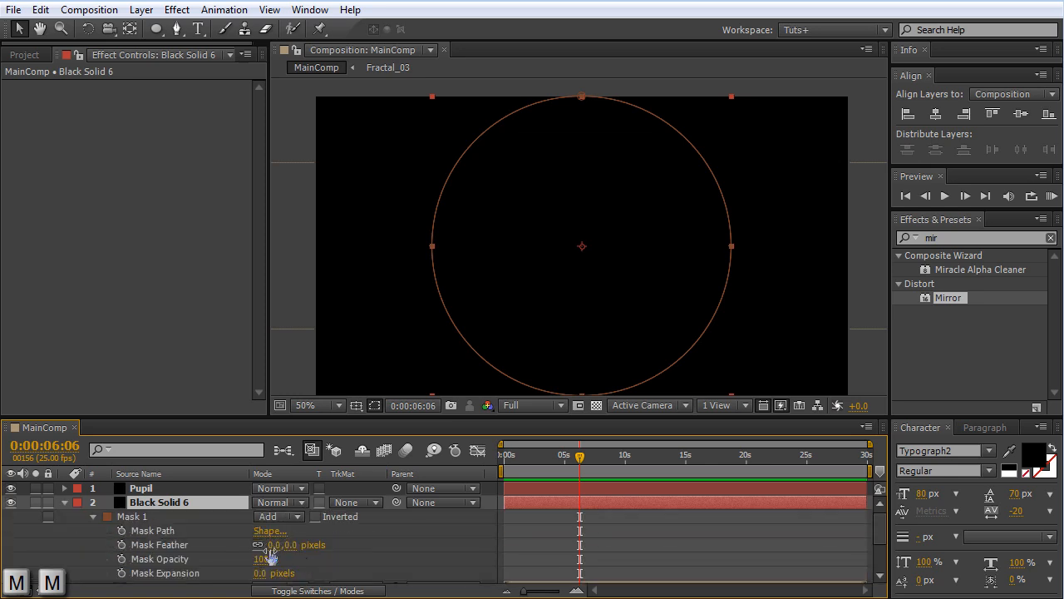
{"action": "left_click_drag", "start_coordinate": [272, 545], "coordinate": [330, 538]}
{"action": "scroll", "coordinate": [275, 542], "scroll_direction": "down", "scroll_amount": 1}
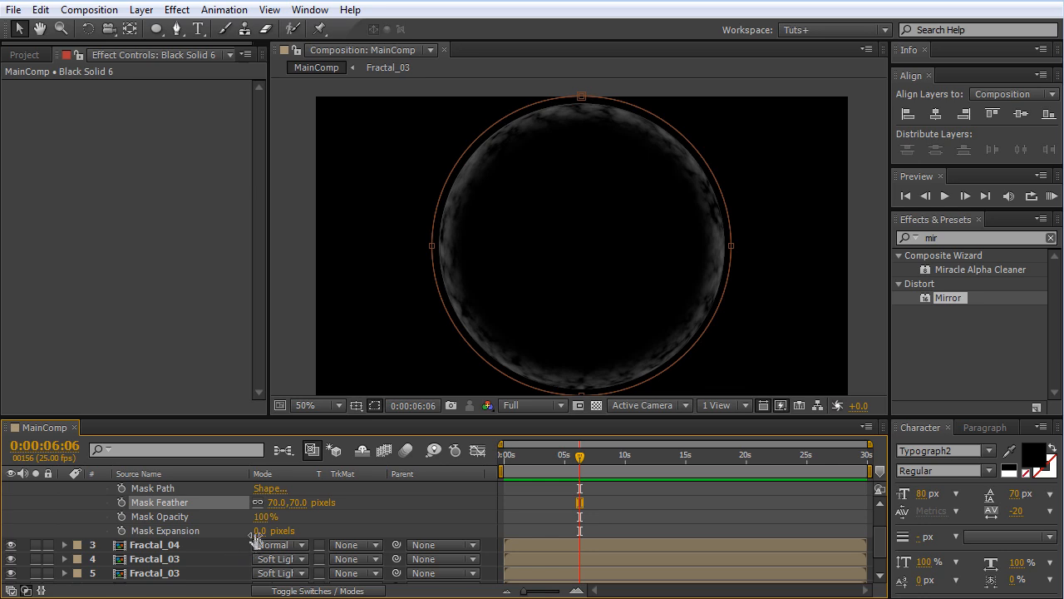
{"action": "left_click_drag", "start_coordinate": [257, 538], "coordinate": [192, 542]}
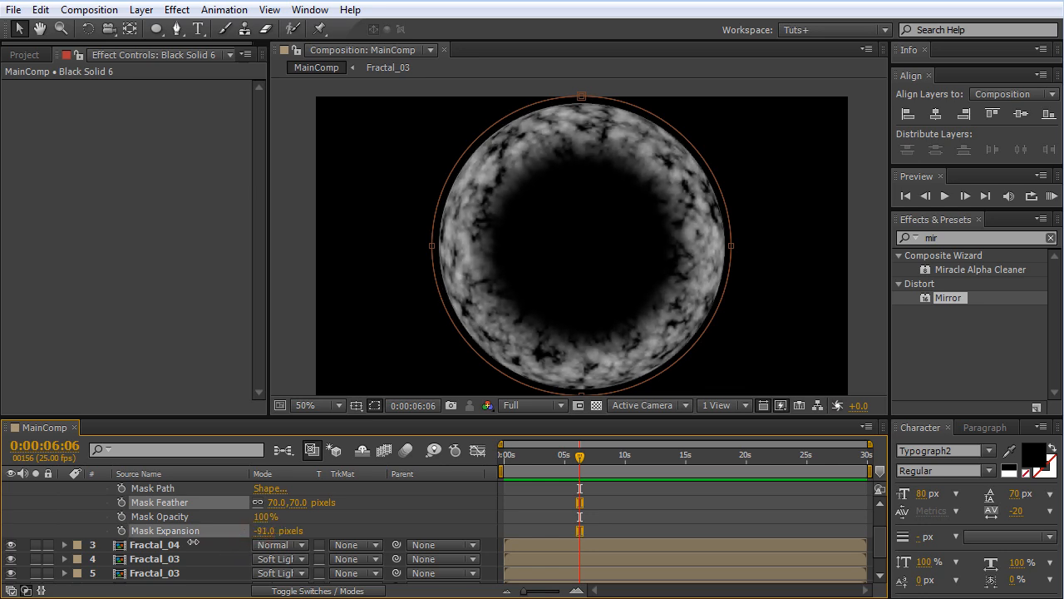
{"action": "key", "text": "u"}
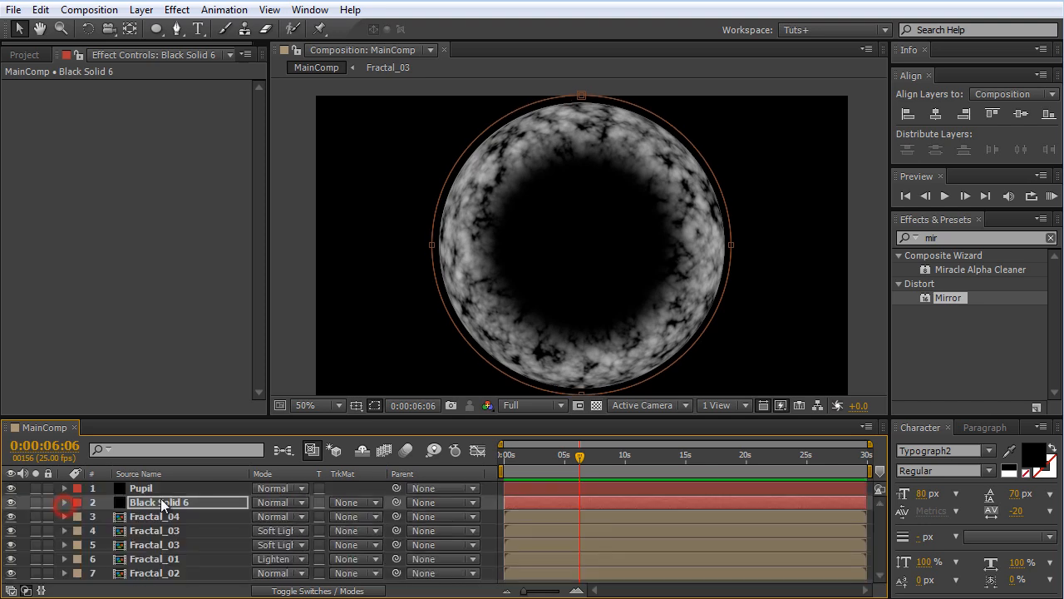
Step: Rename the masked black solid layer as Matte
{"action": "left_click", "coordinate": [161, 502]}
{"action": "key", "text": "Return"}
{"action": "type", "text": "Ma"}
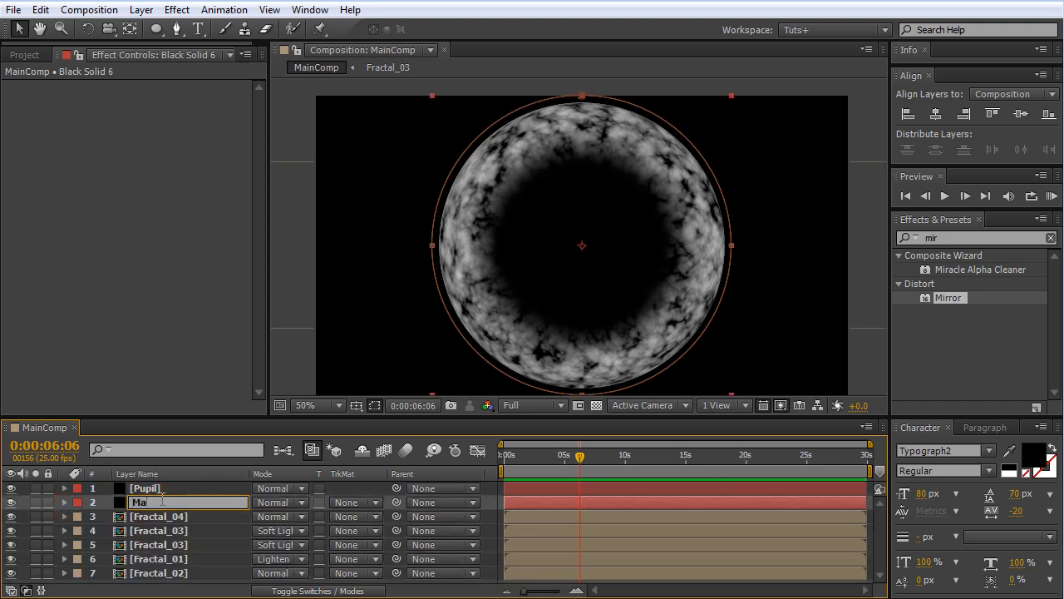
{"action": "type", "text": "tte"}
{"action": "key", "text": "Return"}
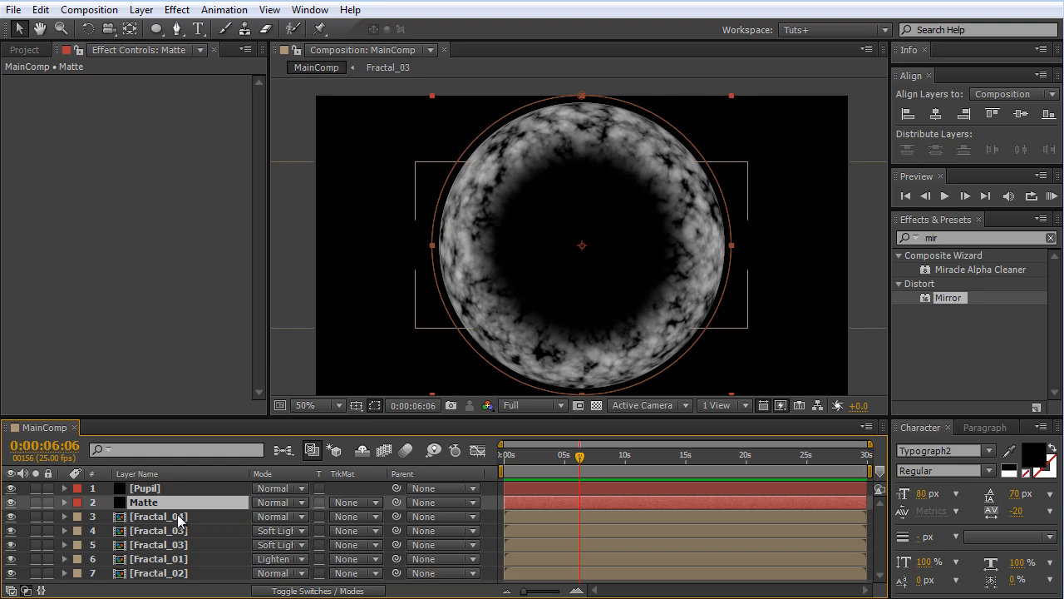
Step: Set Fractal_04's track matte to Alpha Inverted Matte "Matte" and solo the layer briefly to check it
{"action": "left_click", "coordinate": [351, 518]}
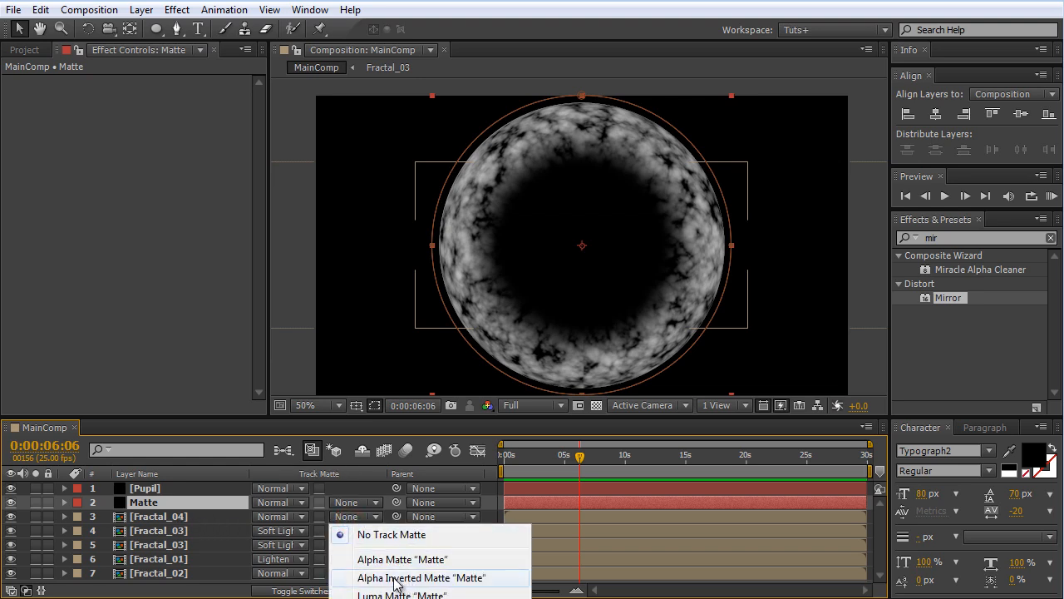
{"action": "left_click", "coordinate": [447, 579]}
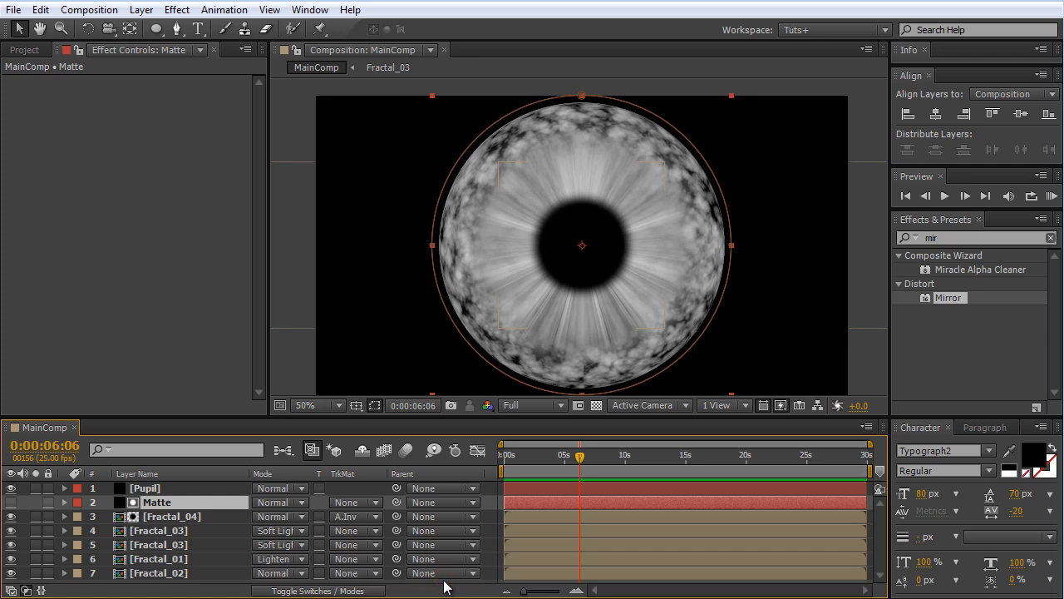
{"action": "left_click", "coordinate": [36, 516]}
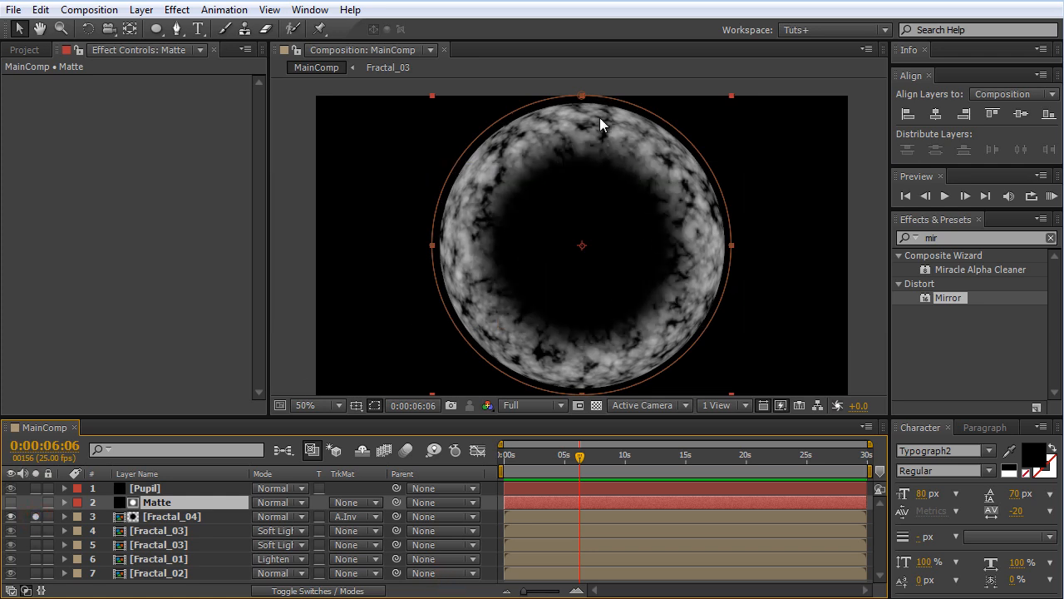
{"action": "left_click", "coordinate": [35, 516]}
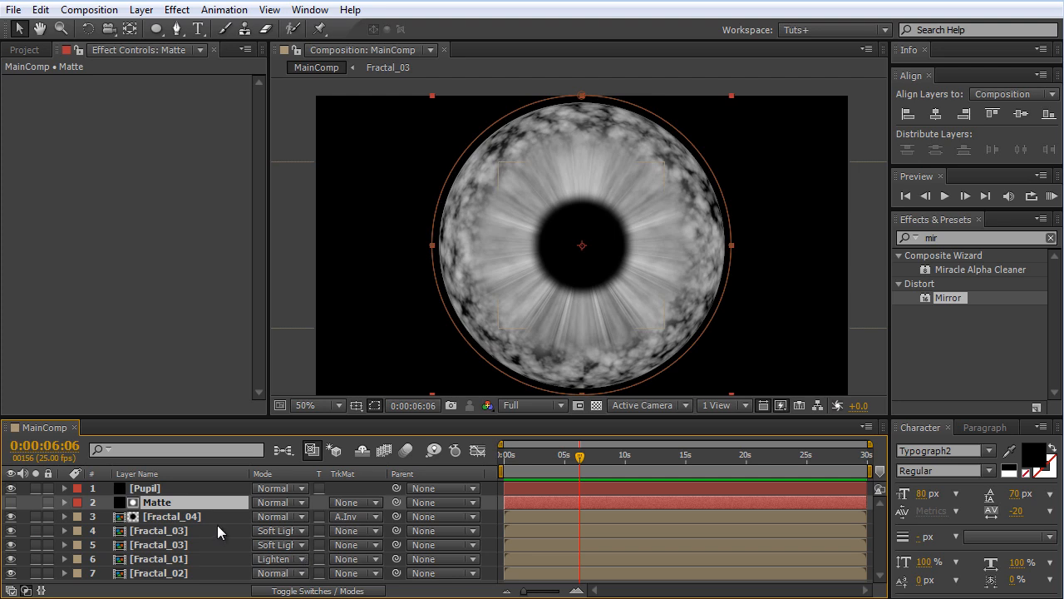
Step: Set the Fractal_04 layer's opacity to 25%
{"action": "left_click", "coordinate": [195, 516]}
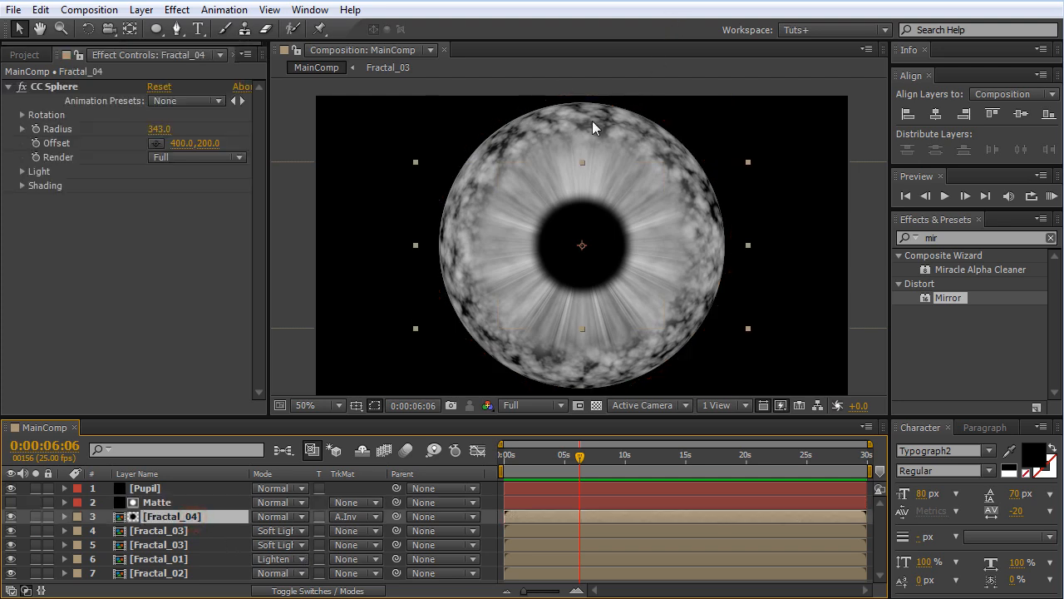
{"action": "scroll", "coordinate": [653, 166], "scroll_direction": "up", "scroll_amount": 2}
{"action": "scroll", "coordinate": [652, 171], "scroll_direction": "down", "scroll_amount": 2}
{"action": "key", "text": "t"}
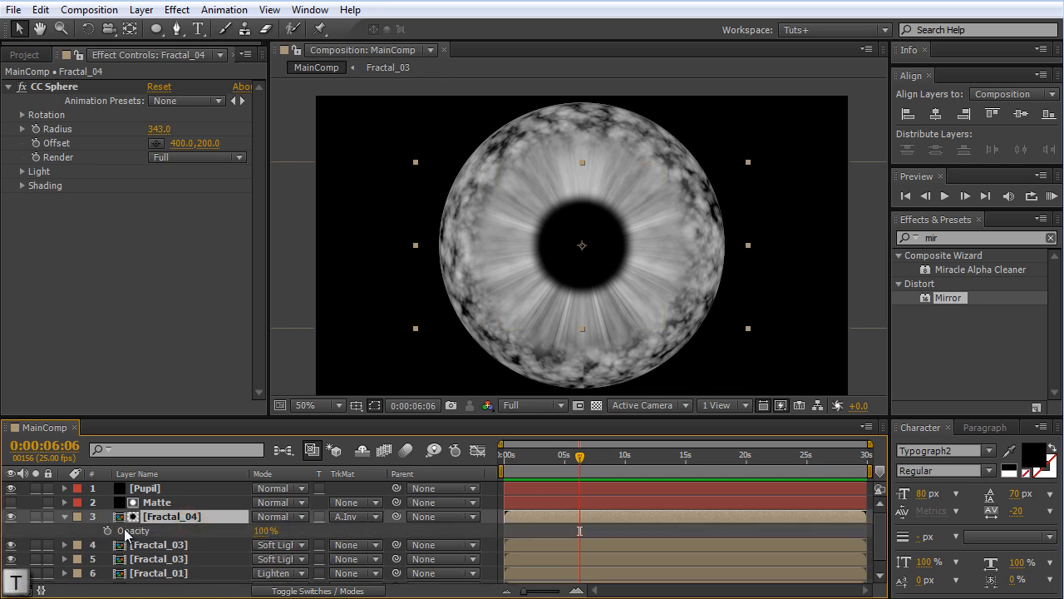
{"action": "left_click", "coordinate": [264, 530]}
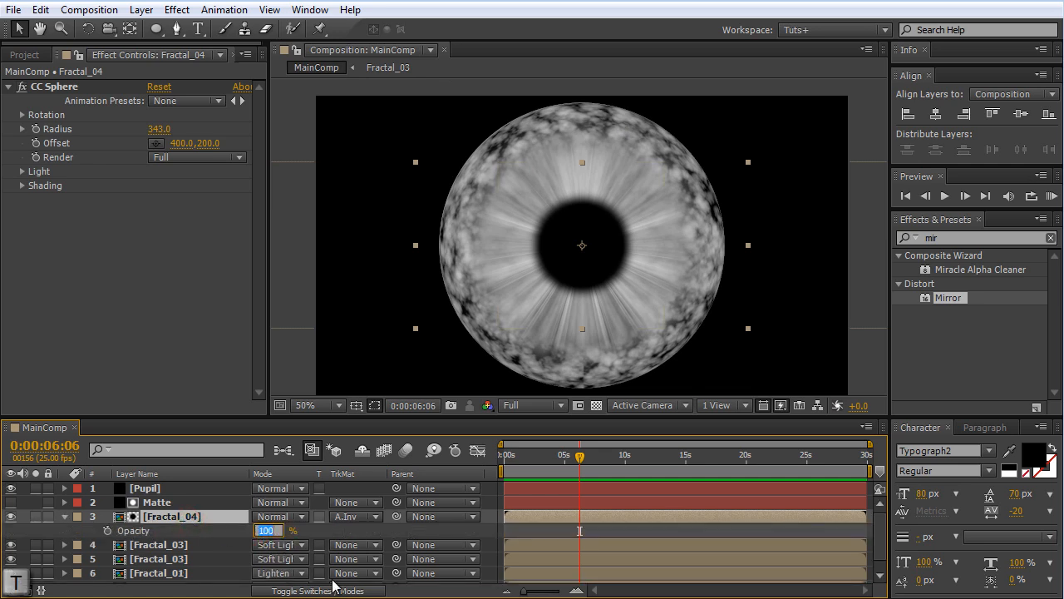
{"action": "type", "text": "25"}
{"action": "key", "text": "Return"}
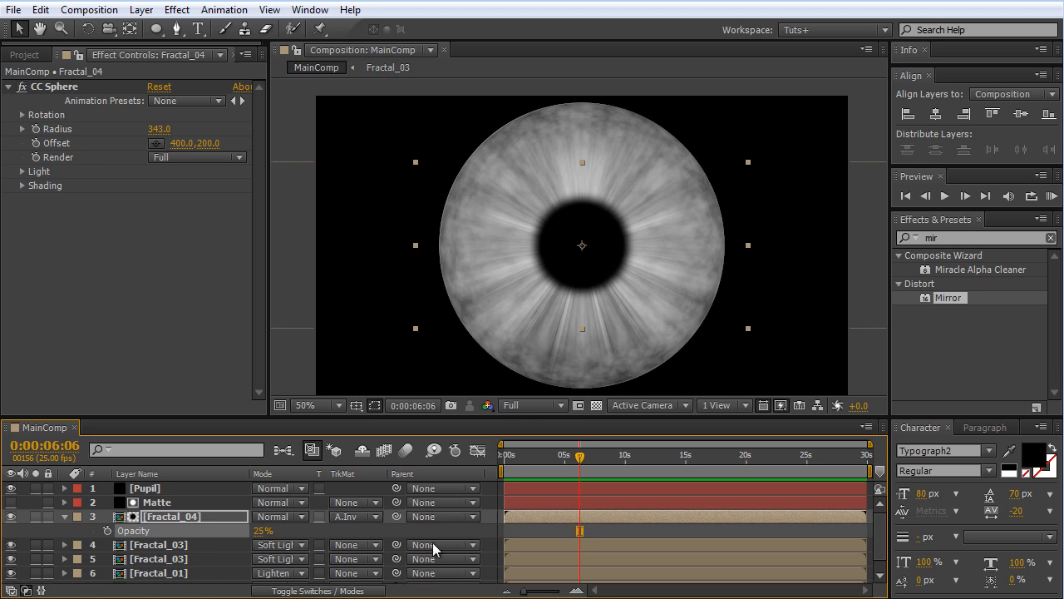
Step: Set Fractal_04's blending mode to Darker Color and inspect the iris up close
{"action": "left_click", "coordinate": [289, 516]}
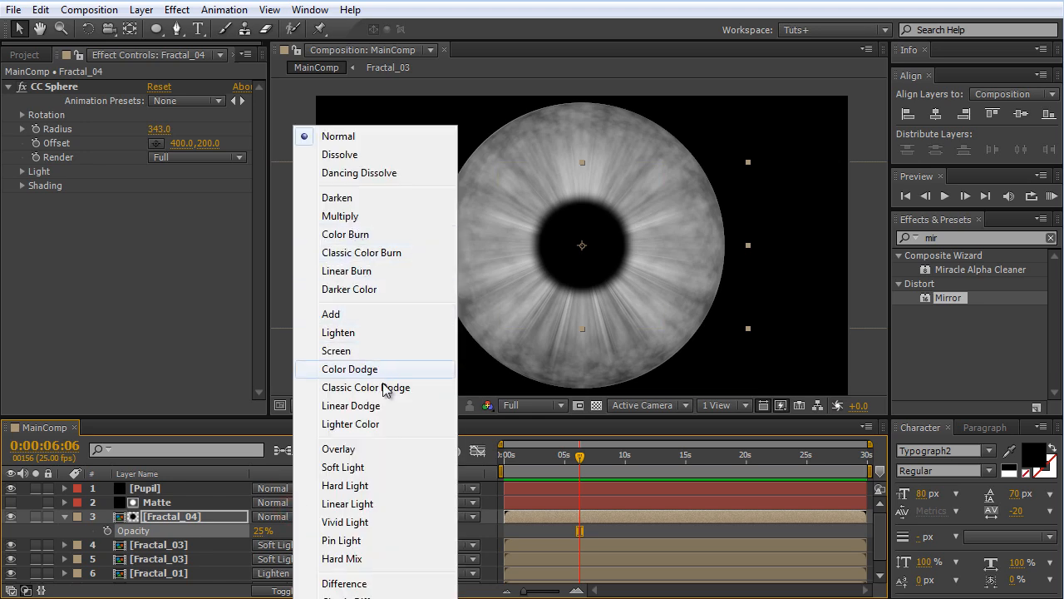
{"action": "left_click", "coordinate": [349, 288]}
{"action": "scroll", "coordinate": [487, 223], "scroll_direction": "up", "scroll_amount": 1}
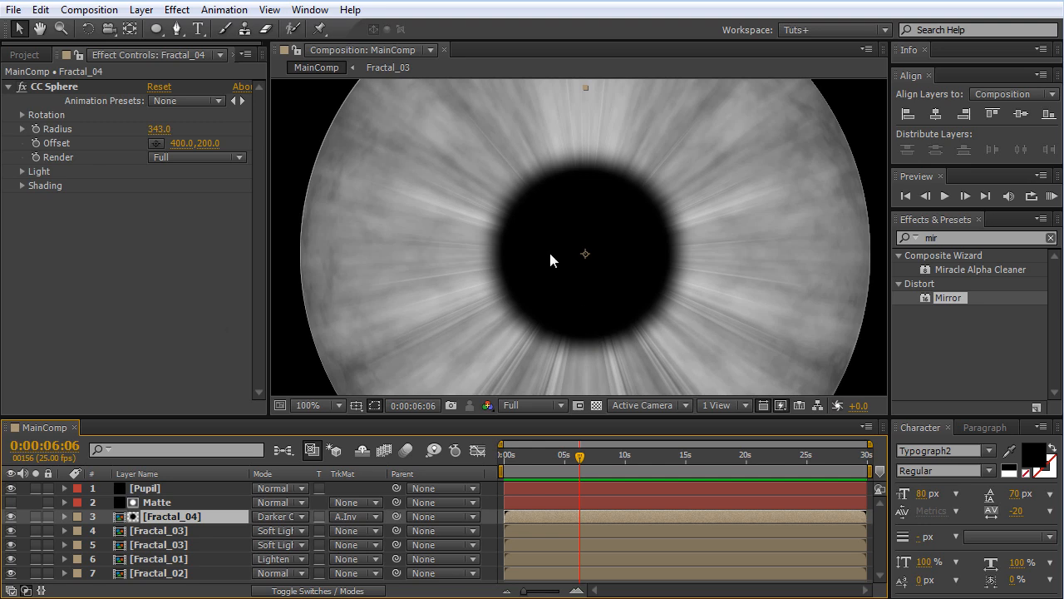
{"action": "scroll", "coordinate": [550, 260], "scroll_direction": "down", "scroll_amount": 2}
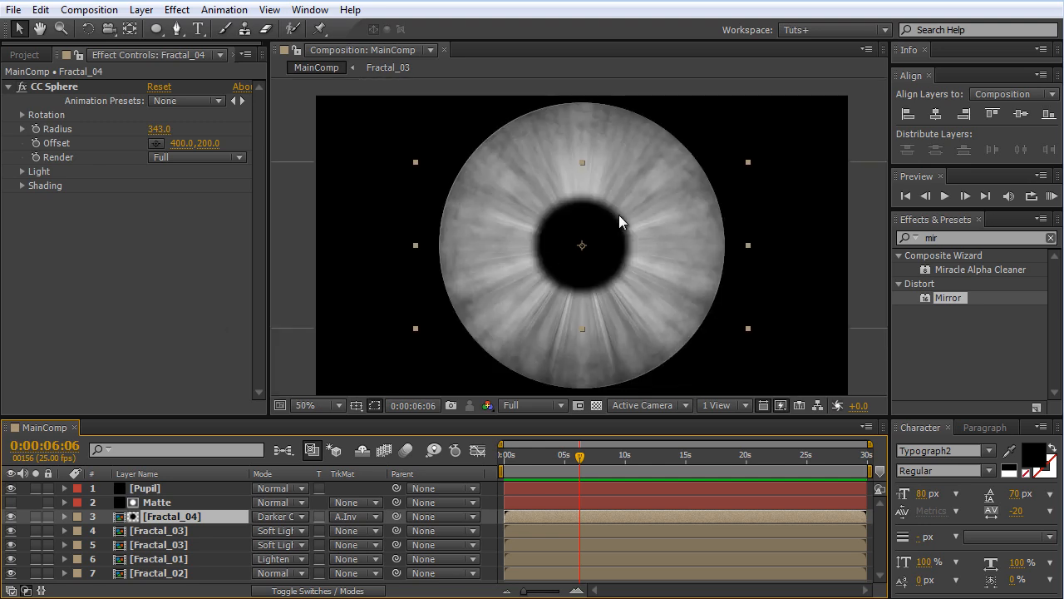
Step: Create a composition-sized black solid named Edge and place it between the Pupil and Matte layers
{"action": "key", "text": "ctrl+y"}
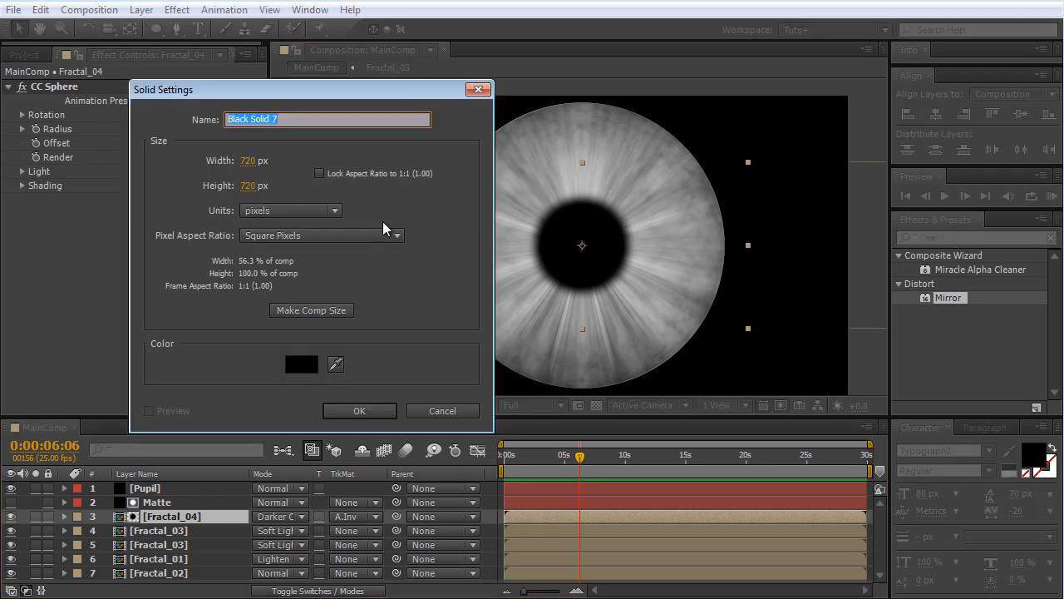
{"action": "type", "text": "Edge"}
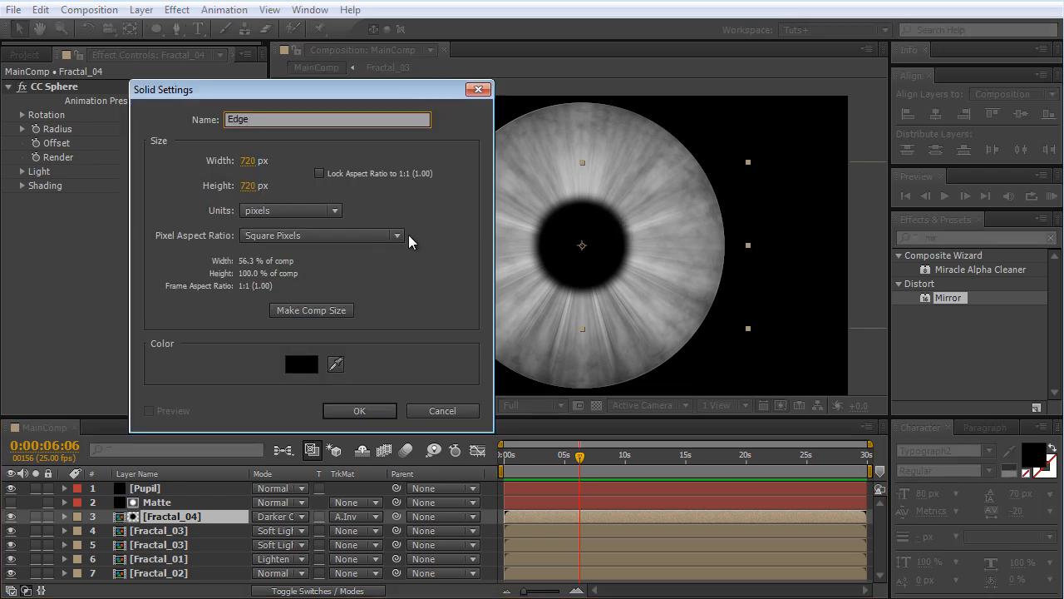
{"action": "left_click", "coordinate": [337, 310]}
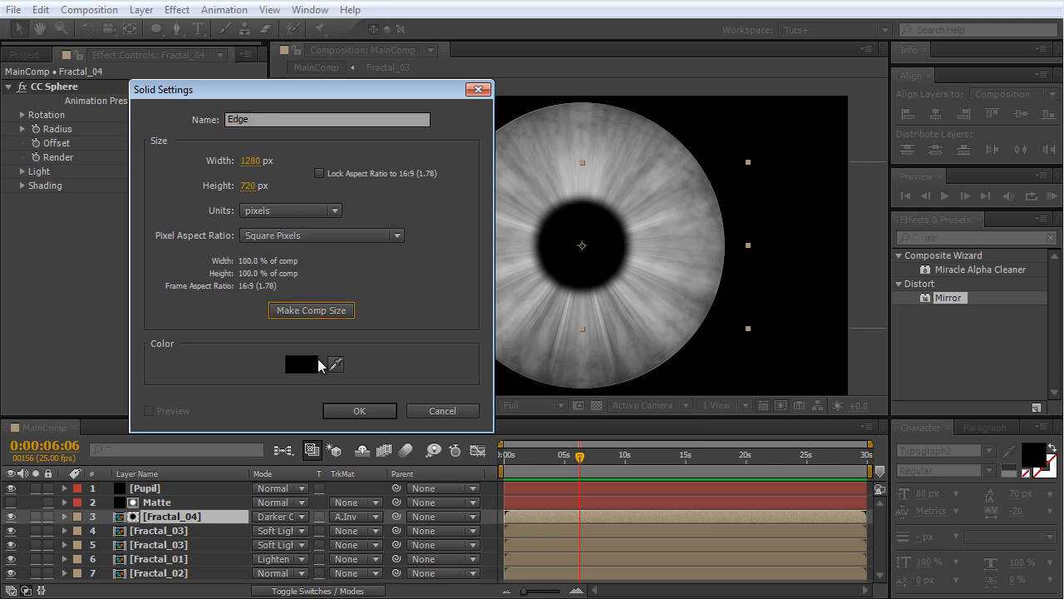
{"action": "left_click", "coordinate": [384, 411]}
{"action": "left_click_drag", "start_coordinate": [148, 492], "coordinate": [166, 513]}
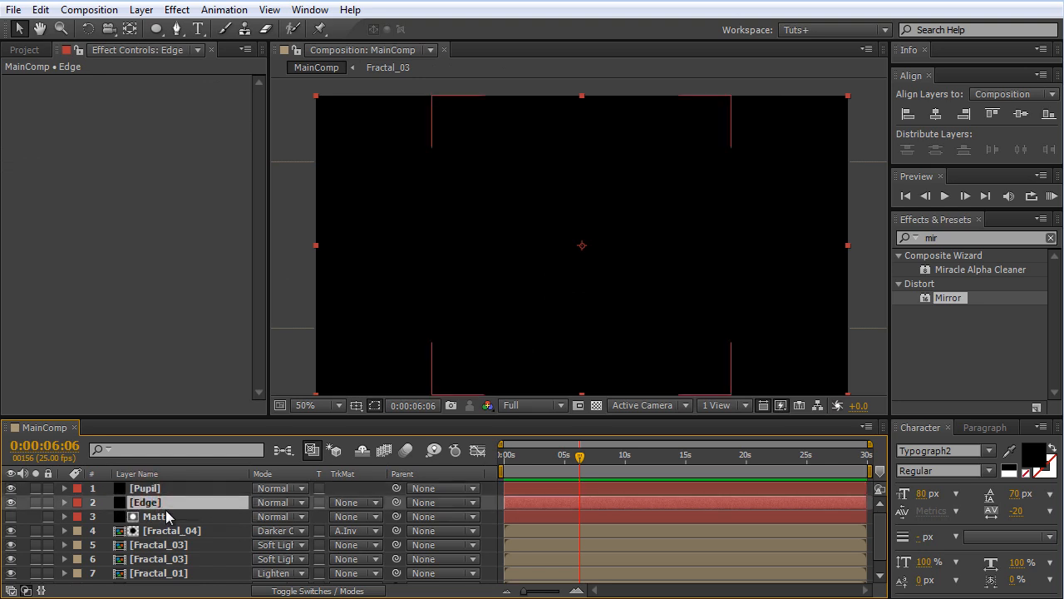
Step: Find the Circle effect and apply it to the Edge solid
{"action": "left_click", "coordinate": [981, 238]}
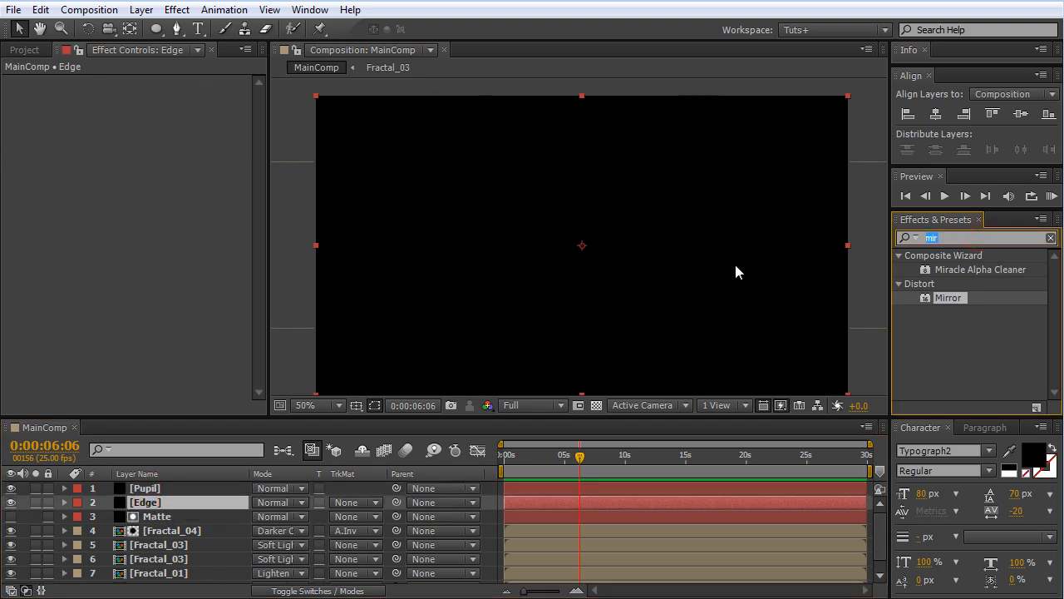
{"action": "type", "text": "cirv"}
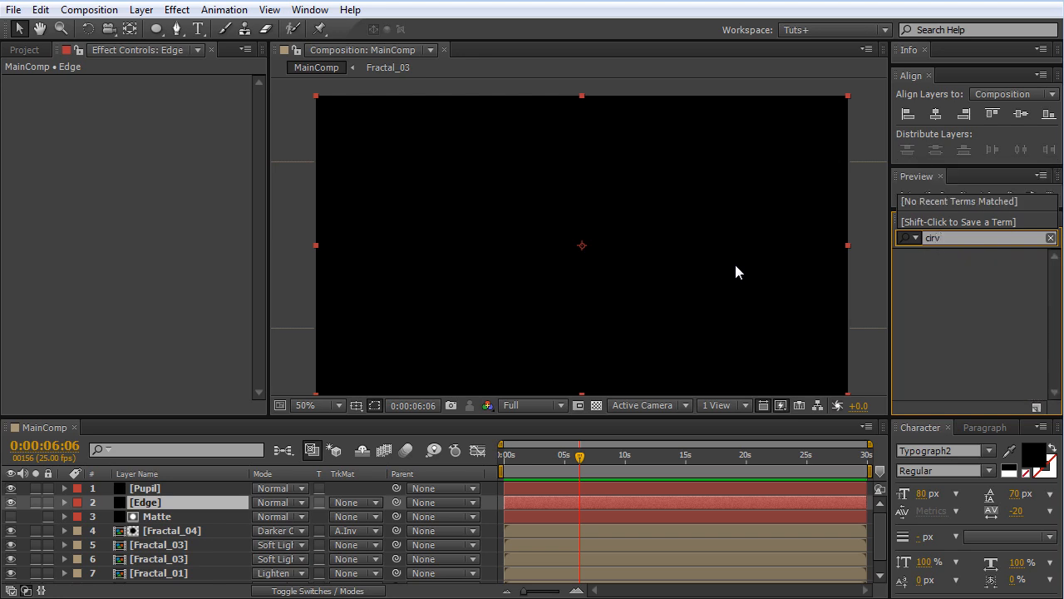
{"action": "key", "text": "BackSpace"}
{"action": "type", "text": "cl"}
{"action": "double_click", "coordinate": [947, 354]}
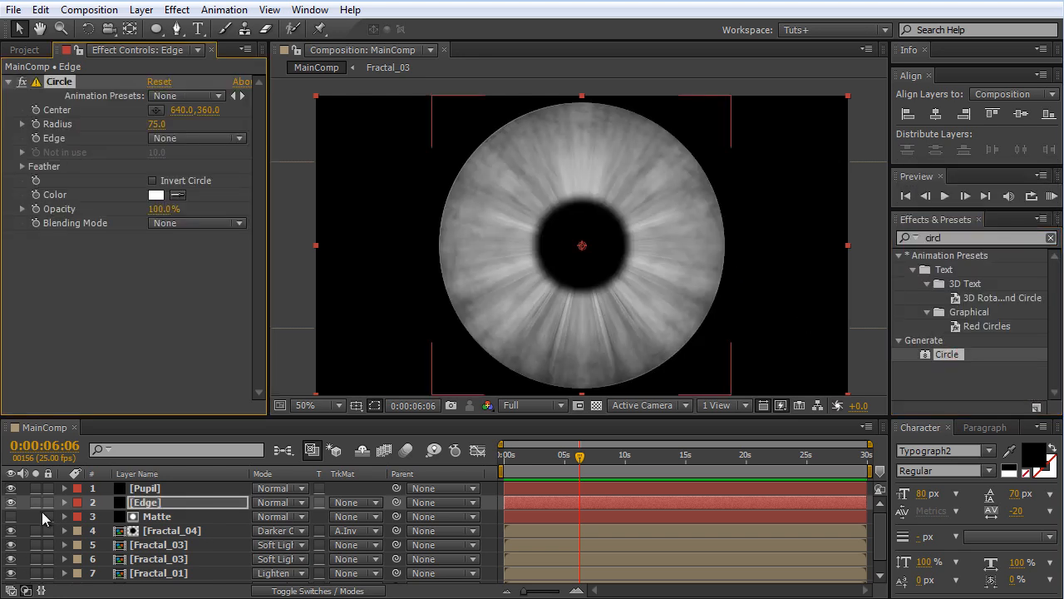
Step: Solo the Edge layer briefly to check its circle, hide the Pupil layer and reselect Edge
{"action": "left_click", "coordinate": [36, 502]}
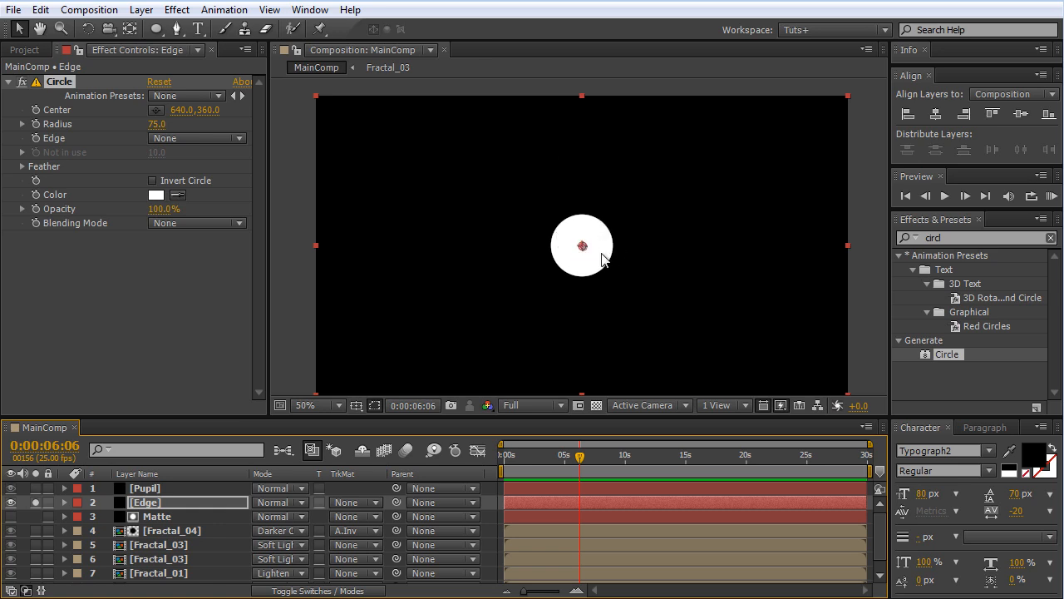
{"action": "left_click", "coordinate": [35, 502]}
{"action": "left_click", "coordinate": [10, 488]}
{"action": "left_click", "coordinate": [10, 488]}
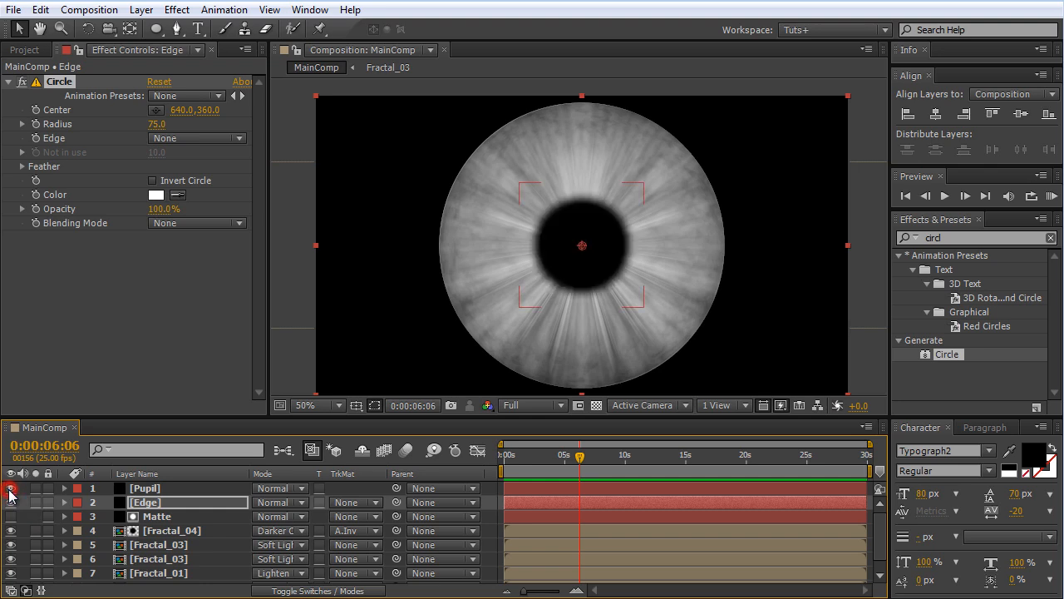
{"action": "left_click", "coordinate": [10, 488]}
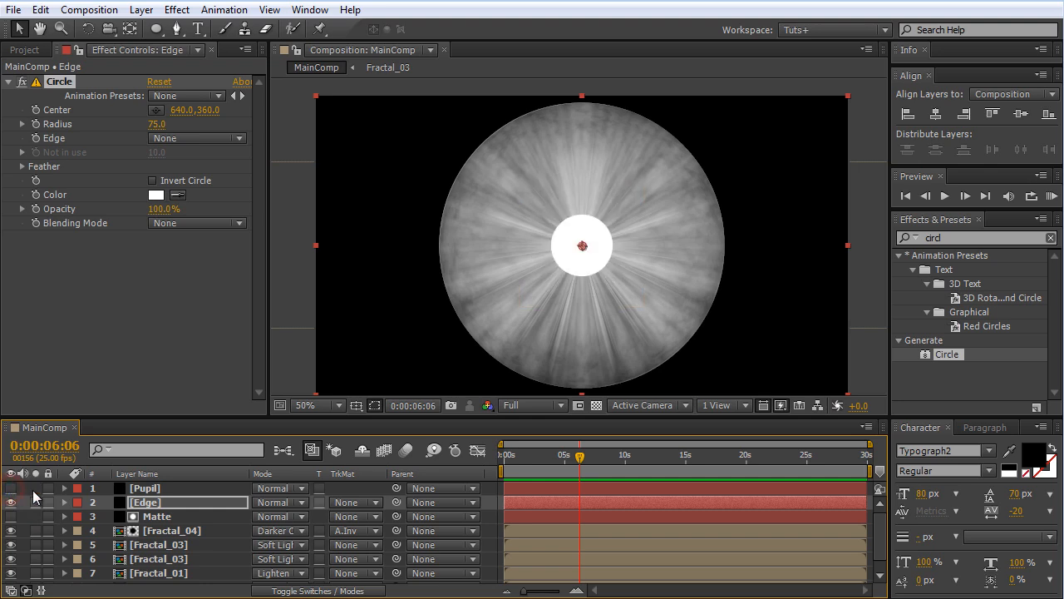
{"action": "left_click", "coordinate": [165, 502]}
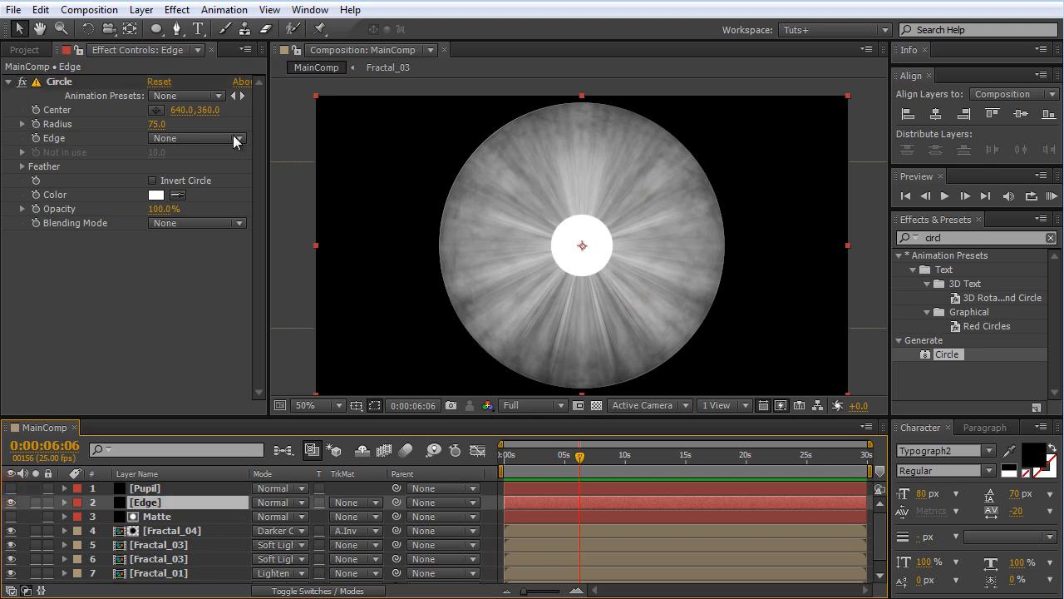
Step: Enlarge the Circle effect's radius to cover the iris, trying 340, 350 and 348 before settling on 347
{"action": "left_click_drag", "start_coordinate": [157, 124], "coordinate": [227, 131]}
{"action": "left_click_drag", "start_coordinate": [237, 127], "coordinate": [382, 125]}
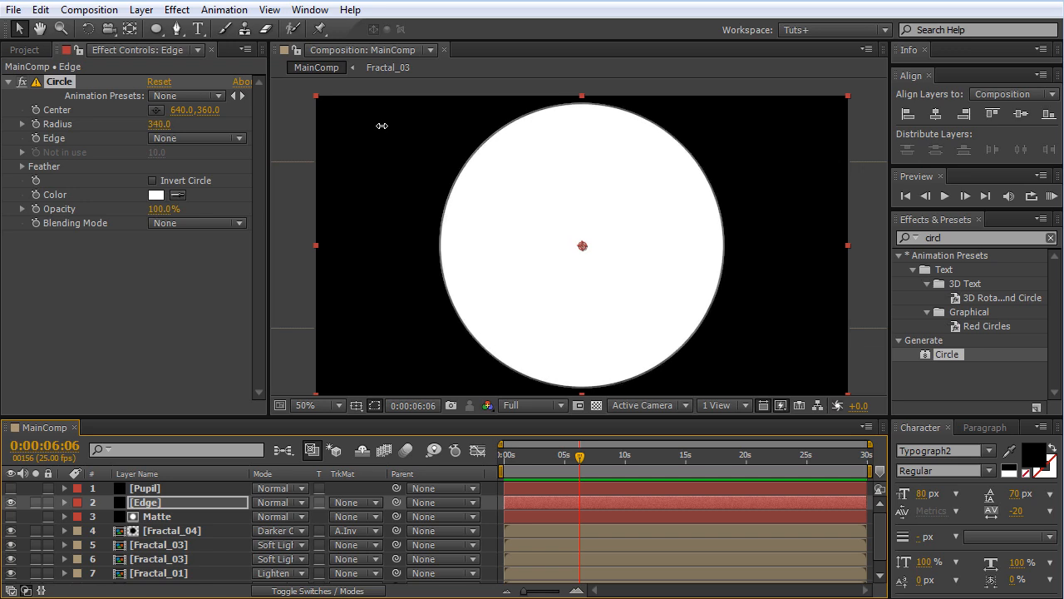
{"action": "left_click", "coordinate": [163, 124]}
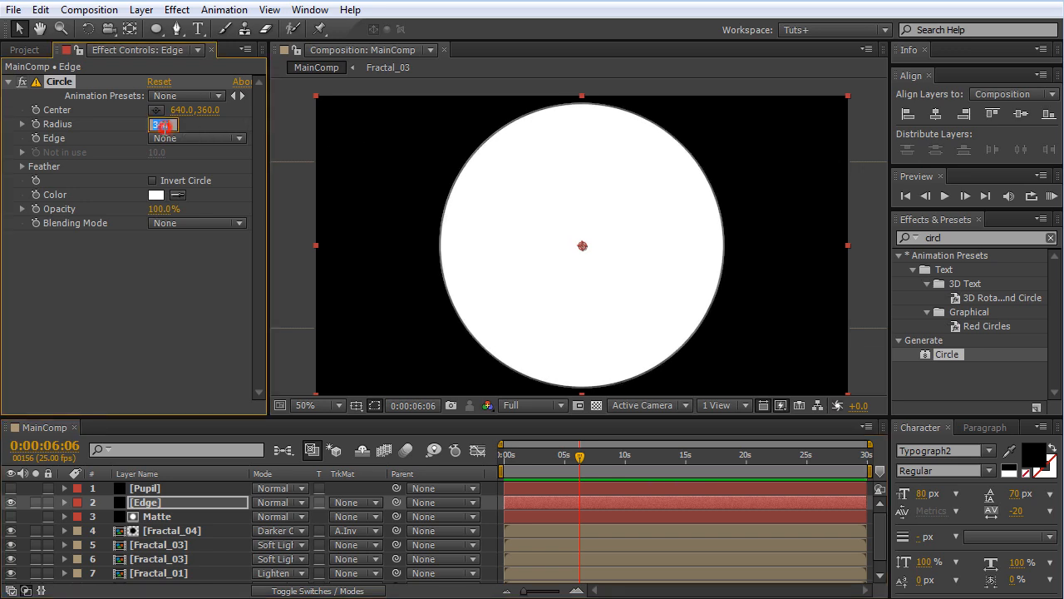
{"action": "type", "text": "350"}
{"action": "key", "text": "Return"}
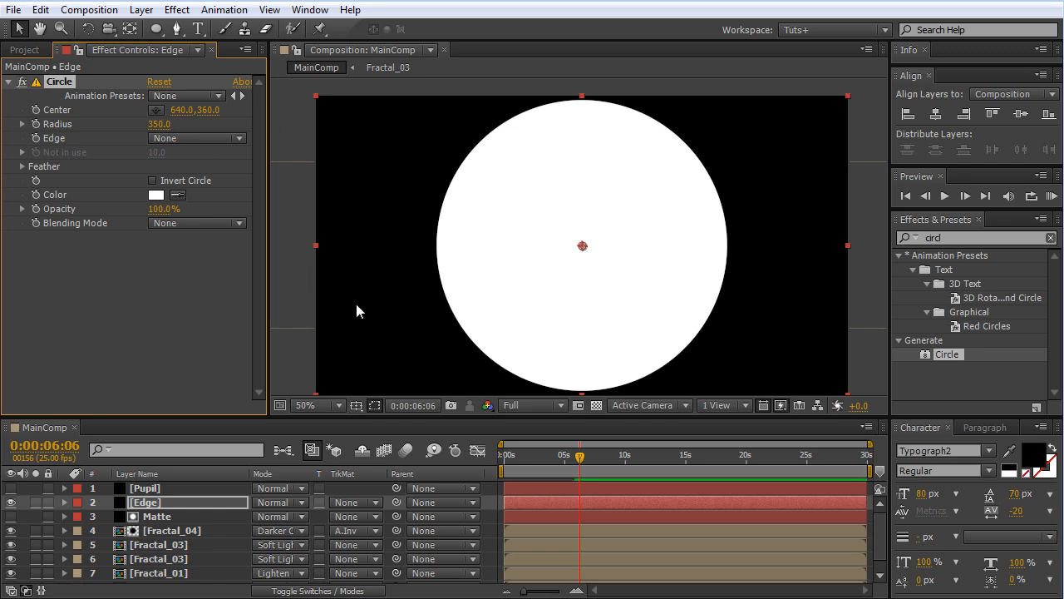
{"action": "left_click", "coordinate": [160, 122]}
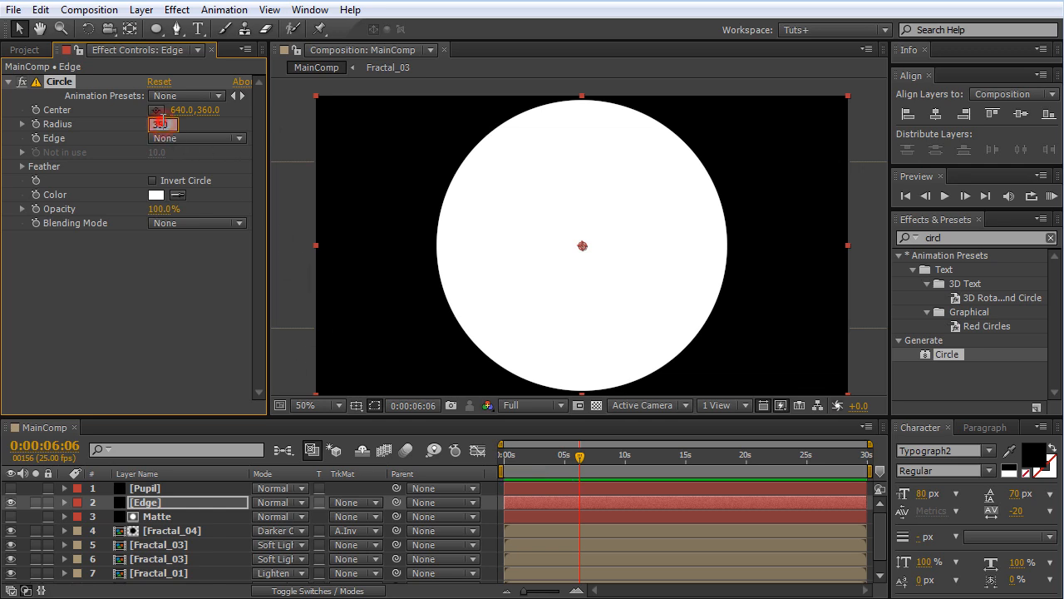
{"action": "type", "text": "348"}
{"action": "key", "text": "Return"}
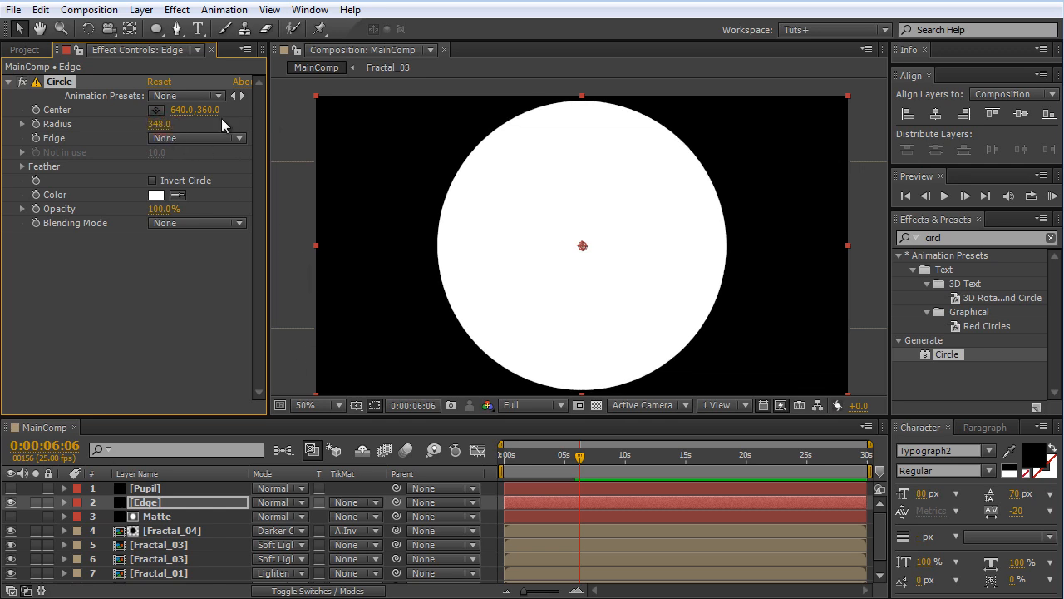
{"action": "left_click", "coordinate": [159, 125]}
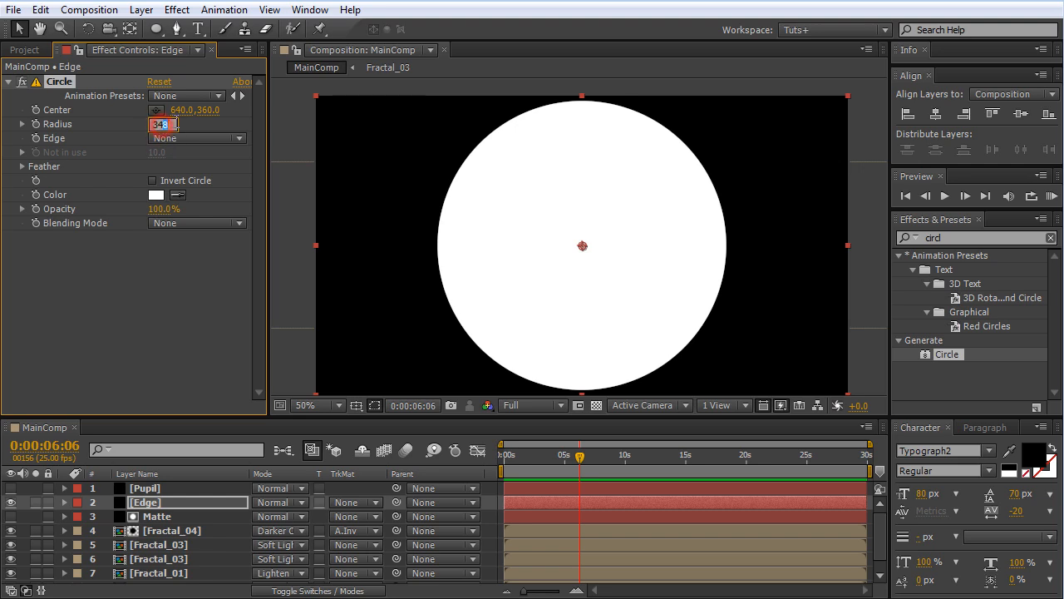
{"action": "key", "text": "Return"}
{"action": "key", "text": "period"}
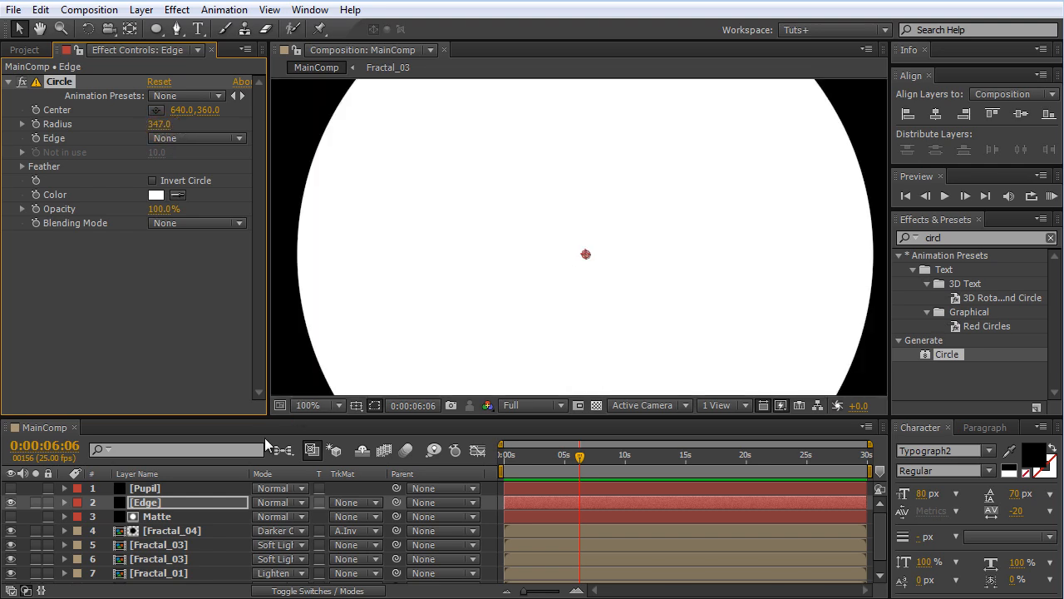
Step: Toggle the Edge layer's visibility to compare its circle with the iris outline
{"action": "left_click", "coordinate": [11, 502]}
{"action": "left_click", "coordinate": [11, 502]}
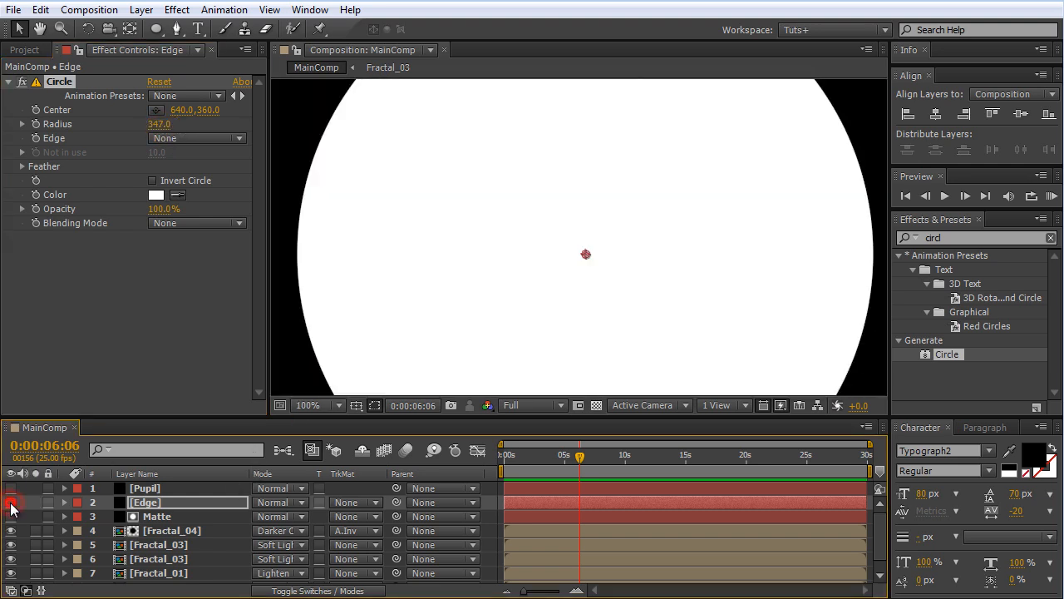
{"action": "left_click", "coordinate": [11, 502]}
{"action": "left_click", "coordinate": [11, 502]}
Step: Check the circle's fit against the iris with the Edge layer in Difference mode, re-enter radius 347 and restore Normal mode
{"action": "left_click", "coordinate": [274, 503]}
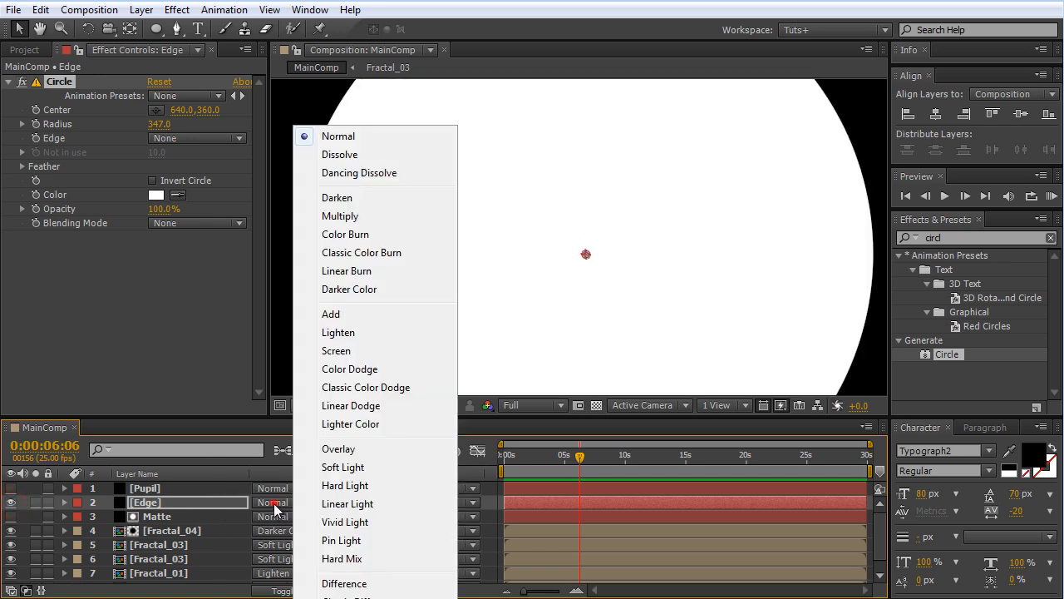
{"action": "left_click", "coordinate": [345, 583]}
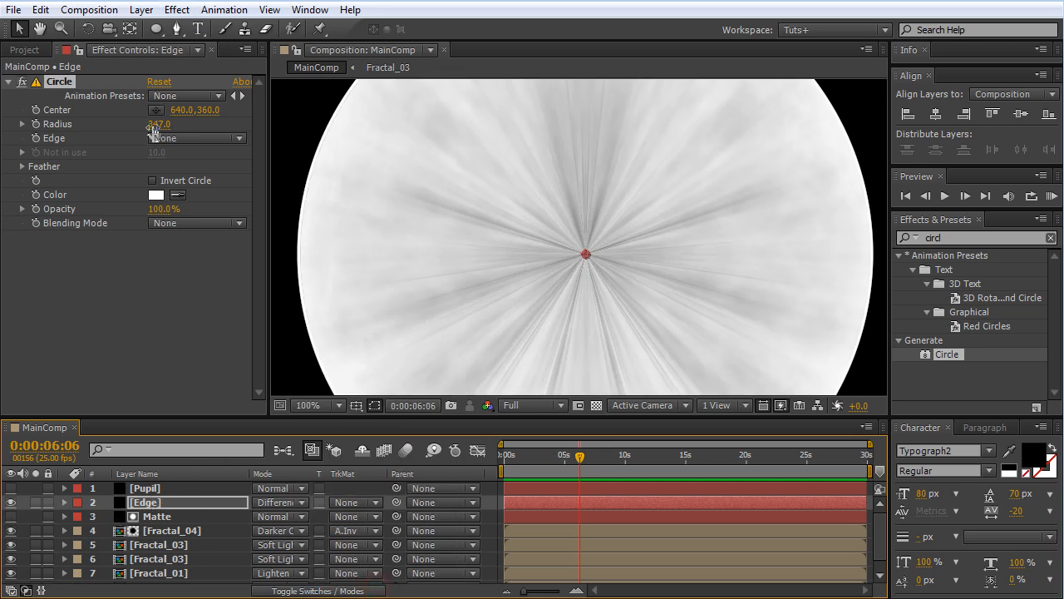
{"action": "left_click_drag", "start_coordinate": [155, 125], "coordinate": [163, 125]}
{"action": "scroll", "coordinate": [352, 128], "scroll_direction": "up", "scroll_amount": 4}
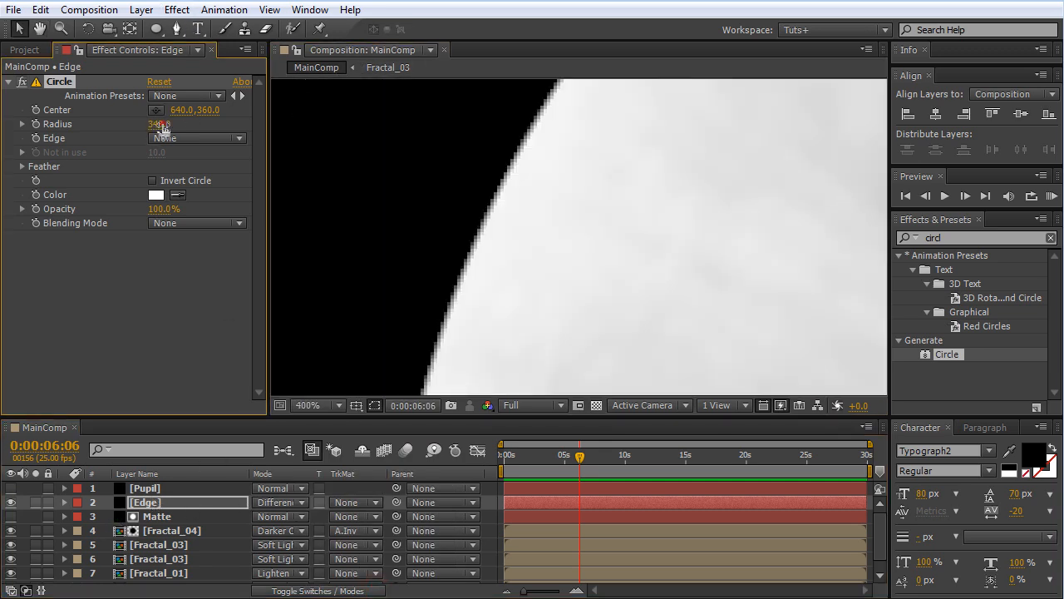
{"action": "left_click", "coordinate": [162, 124]}
{"action": "type", "text": "347"}
{"action": "key", "text": "Return"}
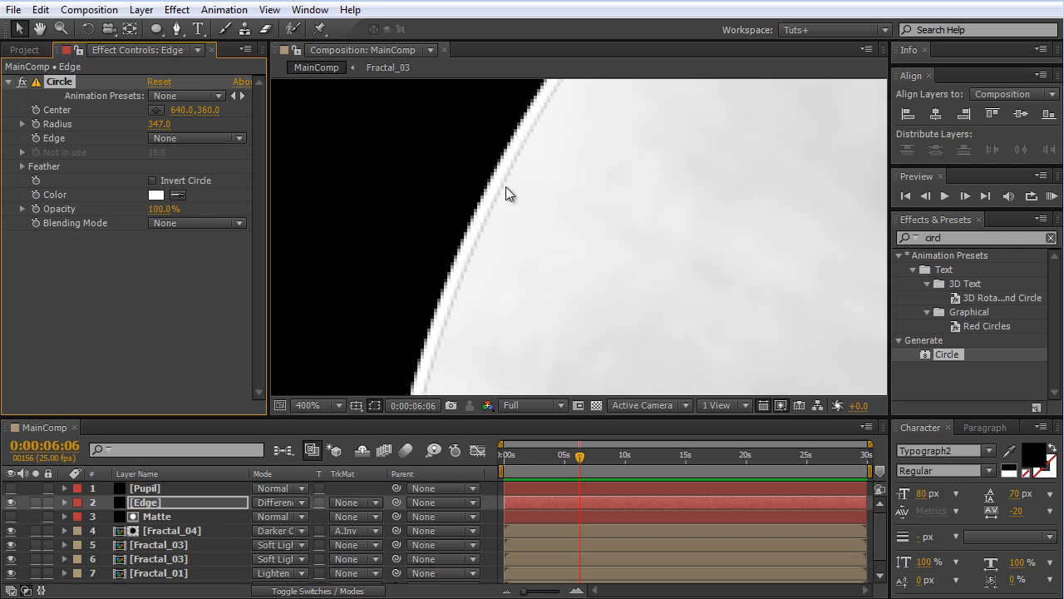
{"action": "left_click", "coordinate": [301, 499]}
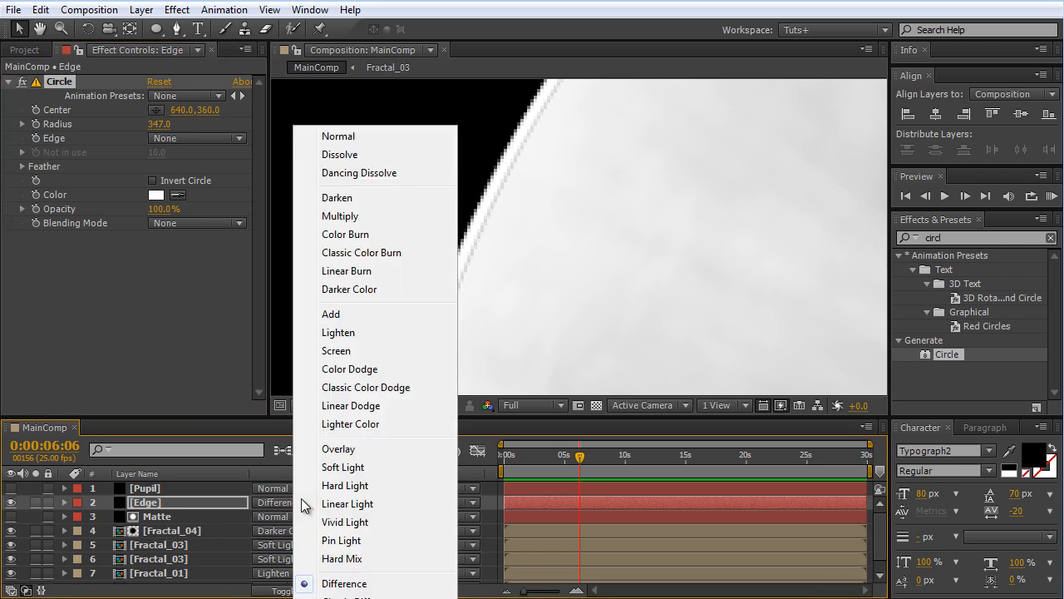
{"action": "left_click", "coordinate": [350, 142]}
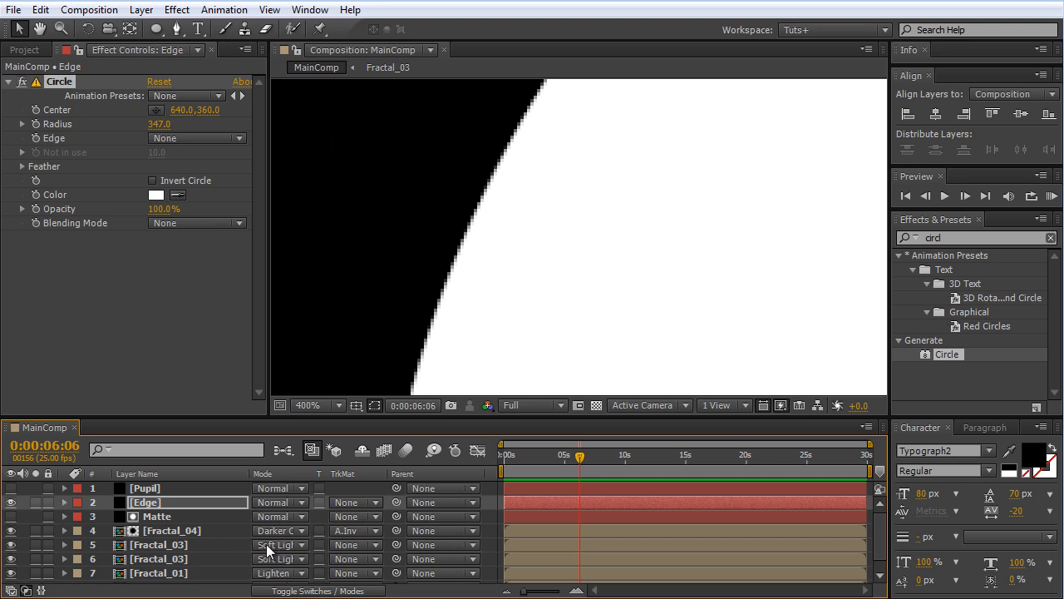
Step: Turn the filled circle into a ring by setting the Circle effect's Edge option to Thickness
{"action": "scroll", "coordinate": [420, 320], "scroll_direction": "down", "scroll_amount": 5}
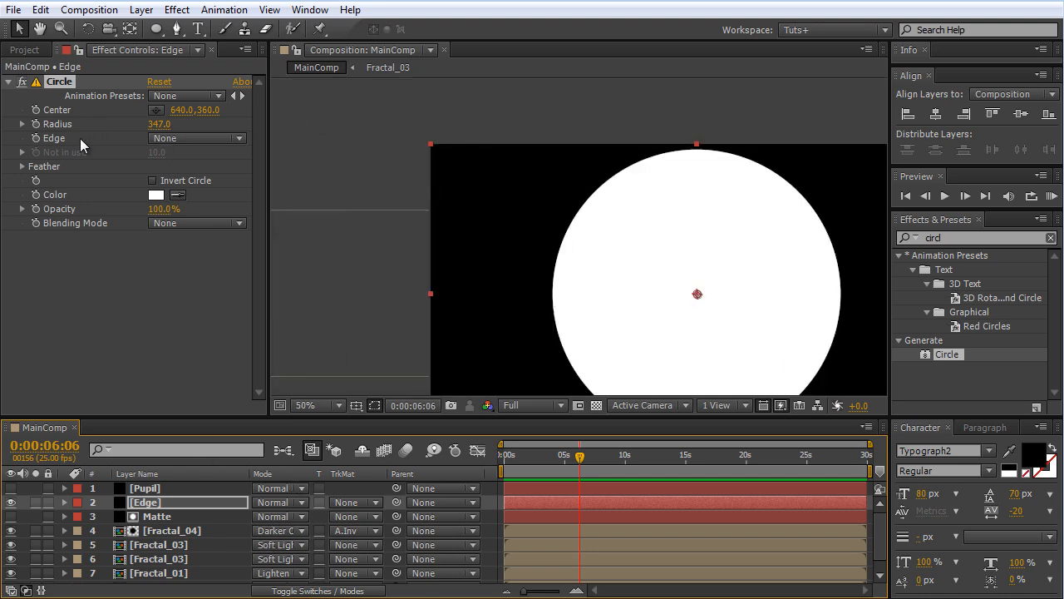
{"action": "left_click", "coordinate": [178, 138]}
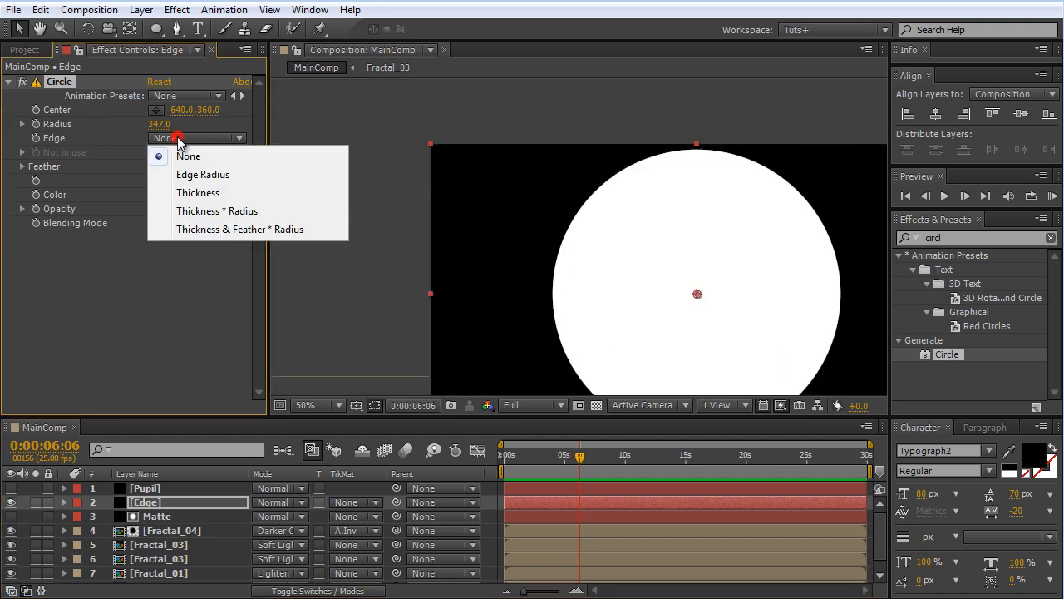
{"action": "left_click", "coordinate": [231, 198]}
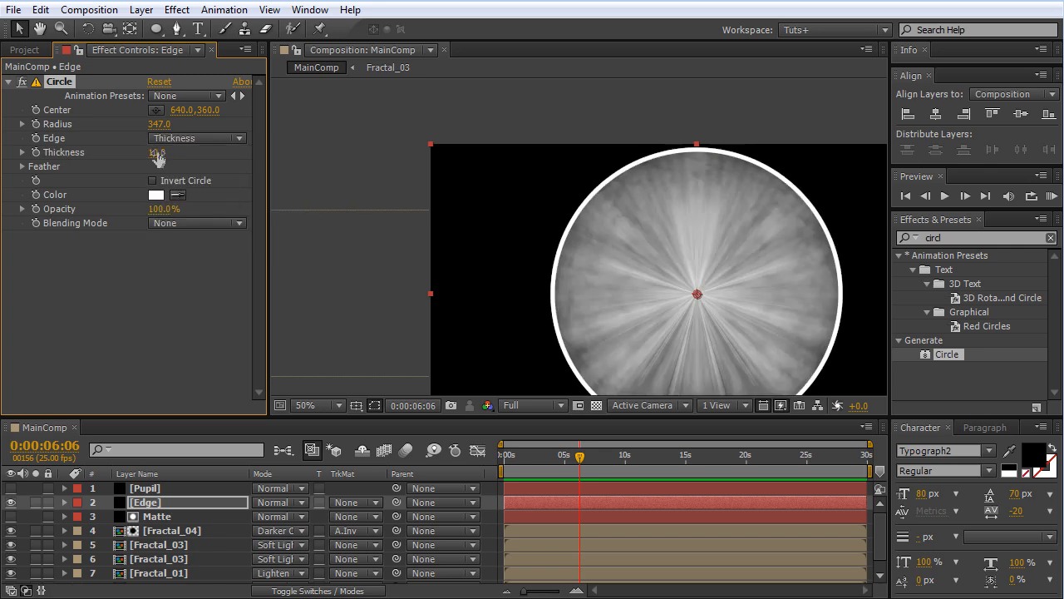
Step: Set the Thickness of the Edge layer's Circle effect to 0
{"action": "left_click", "coordinate": [157, 153]}
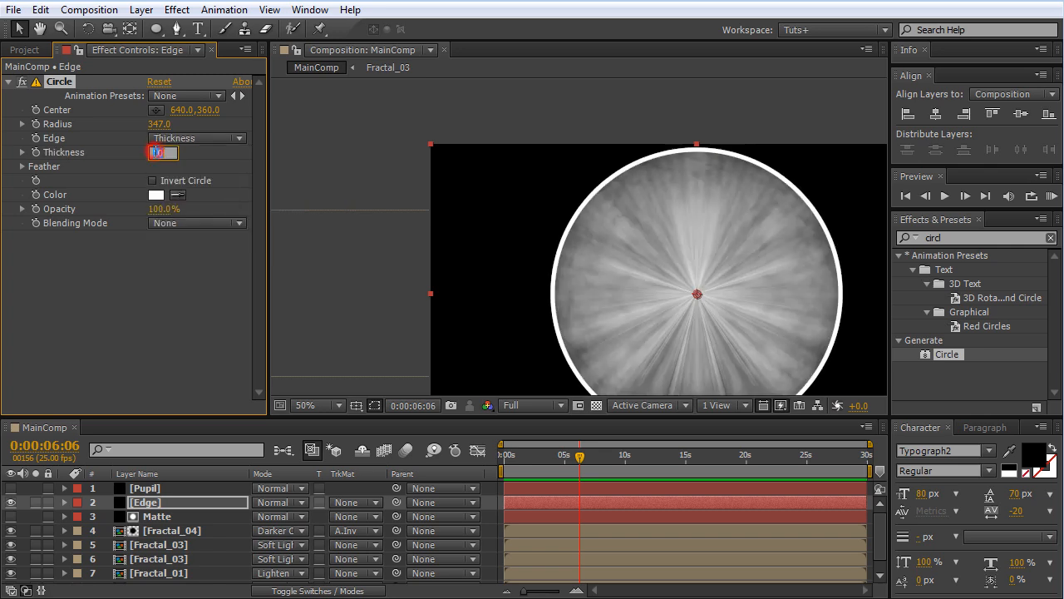
{"action": "type", "text": "0"}
{"action": "key", "text": "Return"}
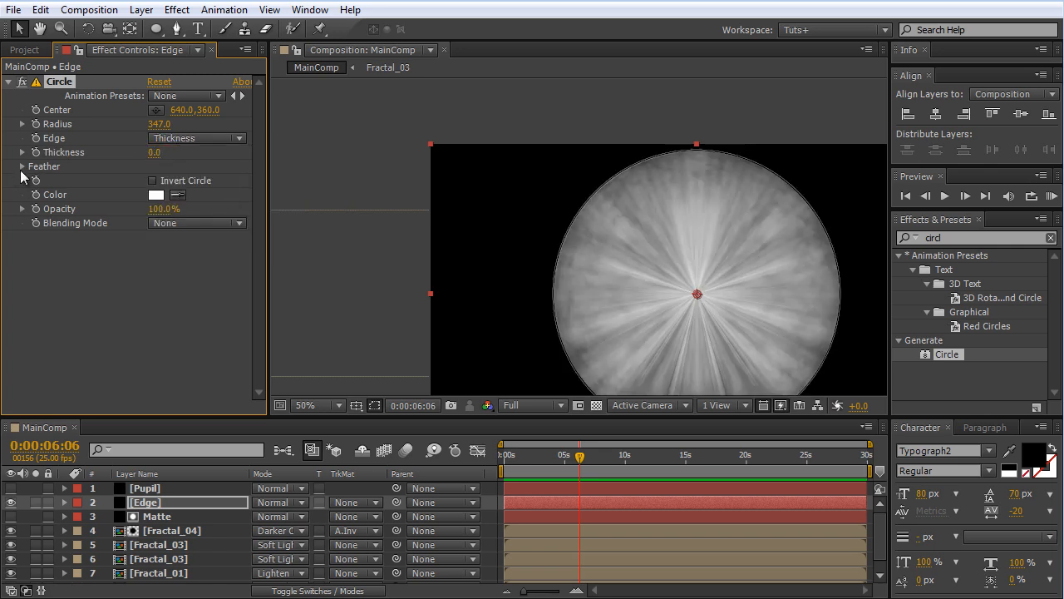
Step: Soften the ring inward by setting the Circle effect's Feather Inner Edge to 55, leaving the outer edge unfeathered
{"action": "left_click", "coordinate": [22, 166]}
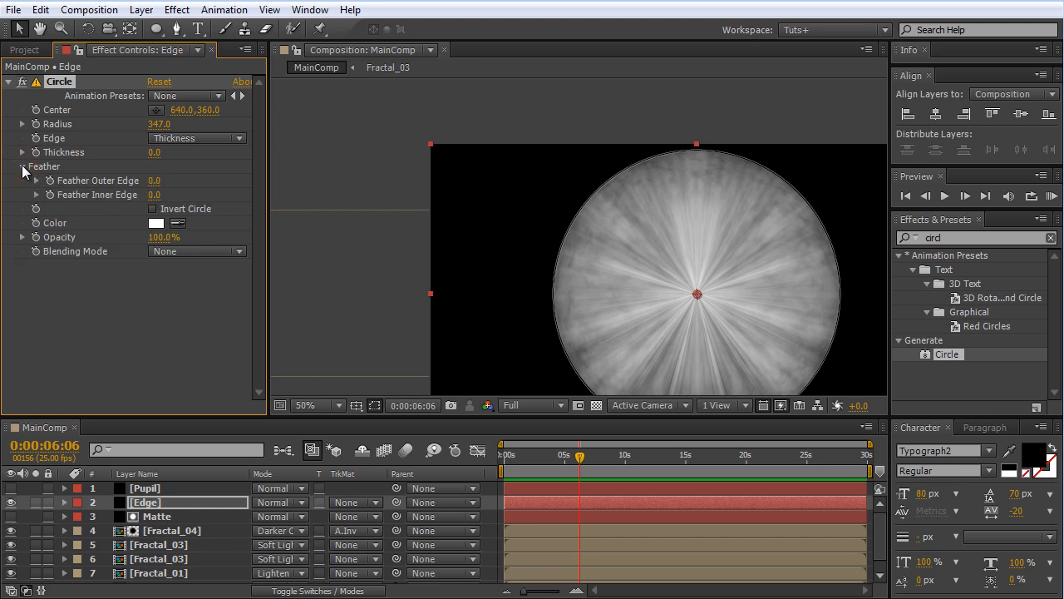
{"action": "left_click", "coordinate": [37, 195]}
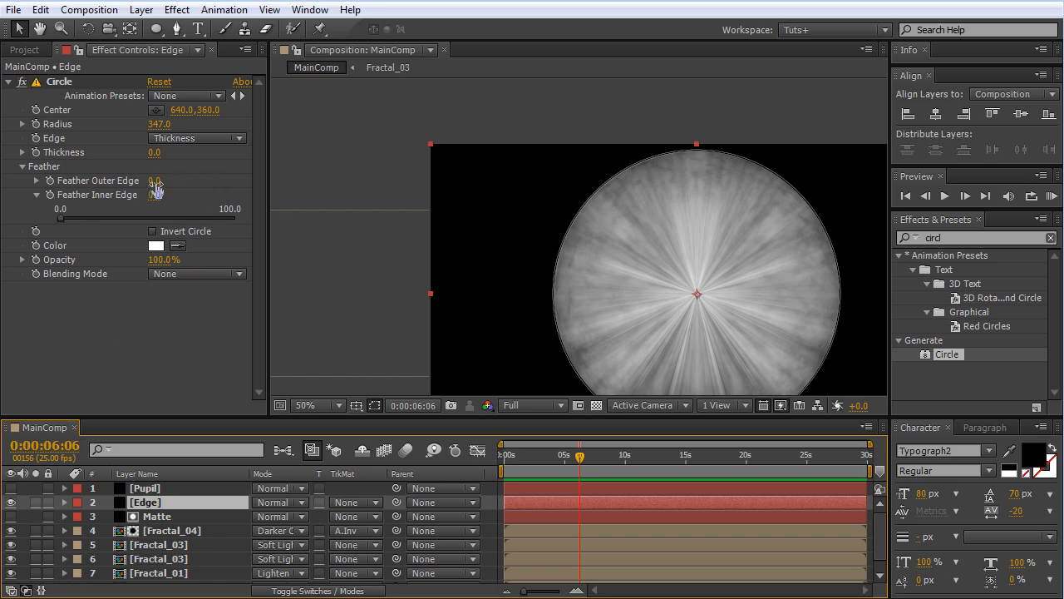
{"action": "scroll", "coordinate": [580, 206], "scroll_direction": "up", "scroll_amount": 2}
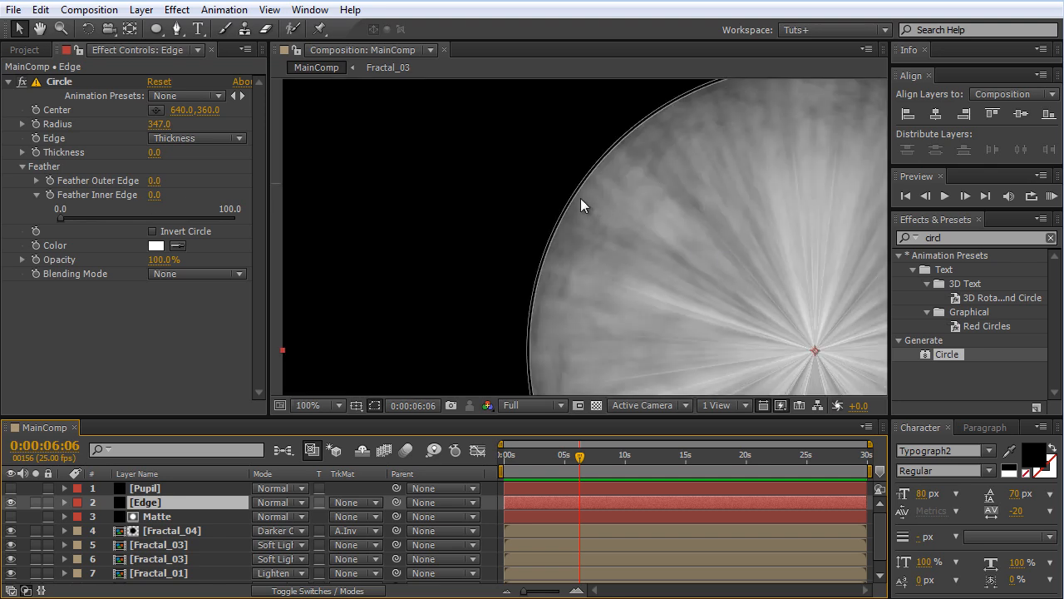
{"action": "left_click_drag", "start_coordinate": [155, 200], "coordinate": [203, 205]}
{"action": "left_click", "coordinate": [158, 196]}
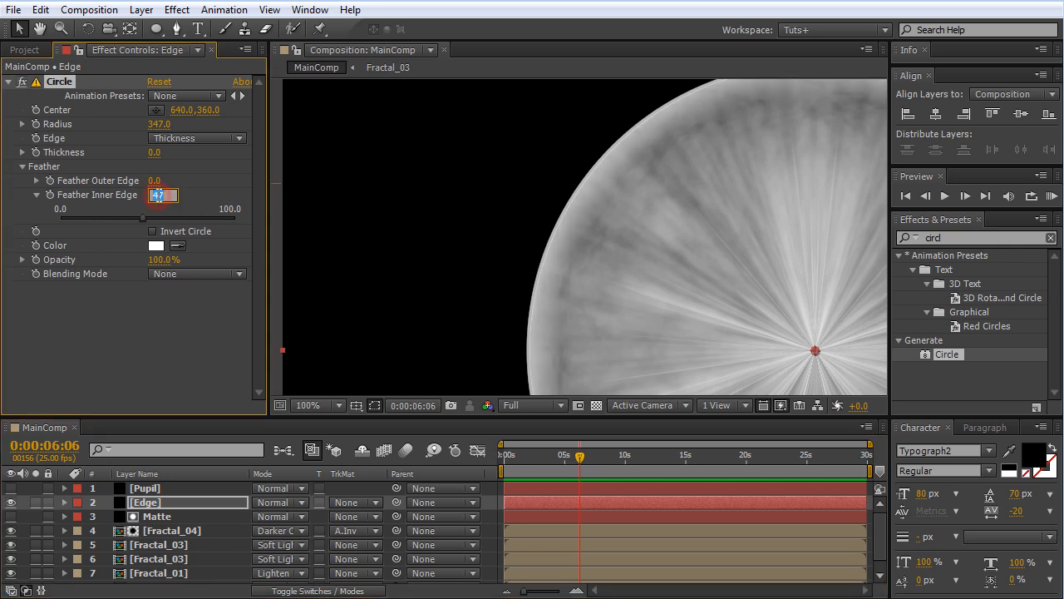
{"action": "type", "text": "55"}
{"action": "key", "text": "Return"}
{"action": "scroll", "coordinate": [730, 297], "scroll_direction": "down", "scroll_amount": 2}
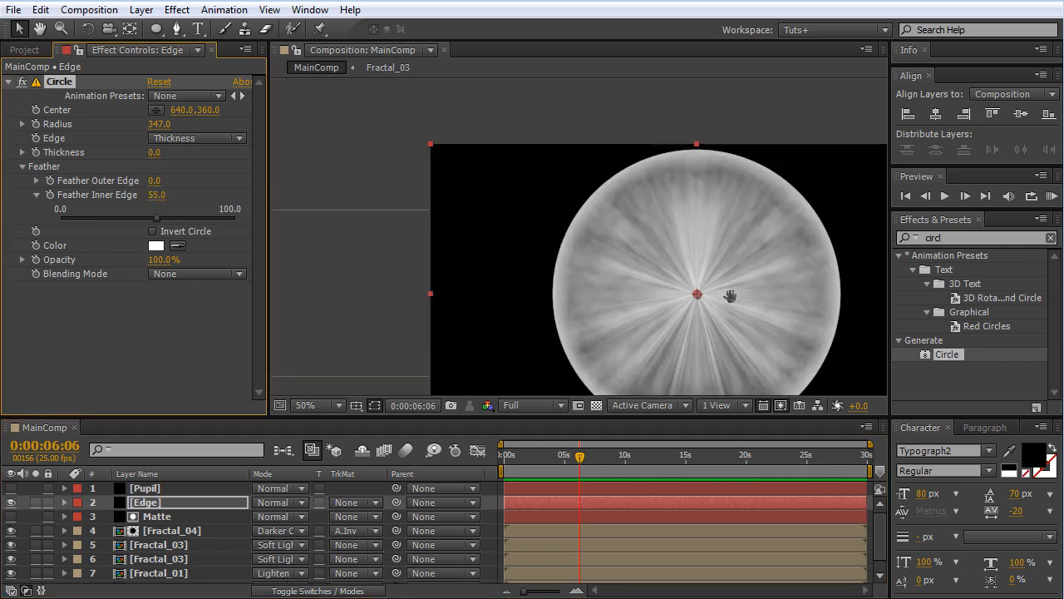
Step: Make the Pupil layer visible again and inspect the complete iris with its feathered edge ring
{"action": "scroll", "coordinate": [730, 297], "scroll_direction": "up", "scroll_amount": 2}
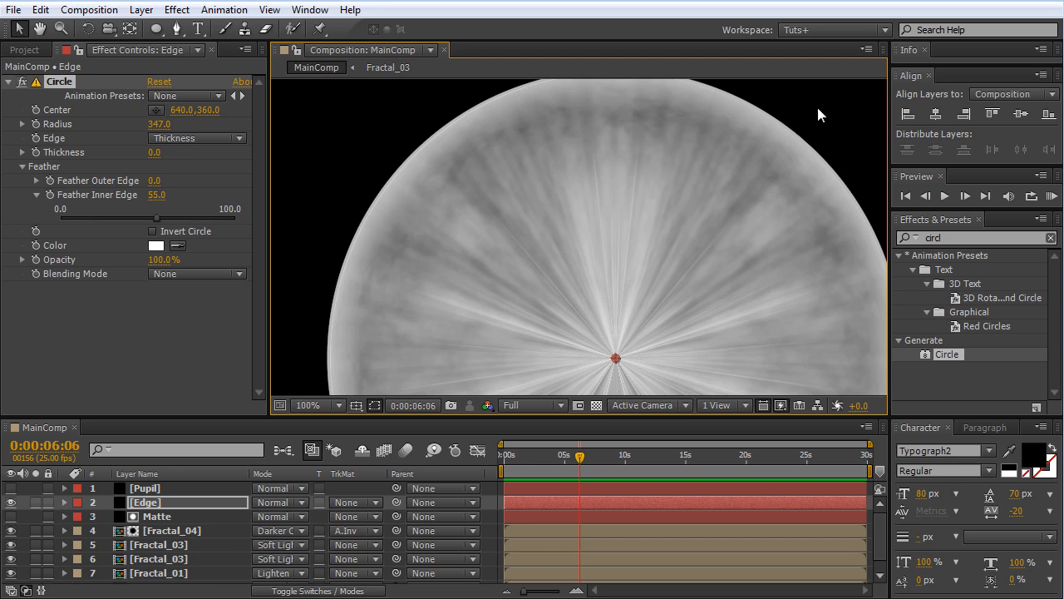
{"action": "key", "text": "space"}
{"action": "mouse_move", "coordinate": [552, 179]}
{"action": "left_mouse_down"}
{"action": "mouse_move", "coordinate": [476, 95]}
{"action": "mouse_move", "coordinate": [536, 167]}
{"action": "left_mouse_up"}
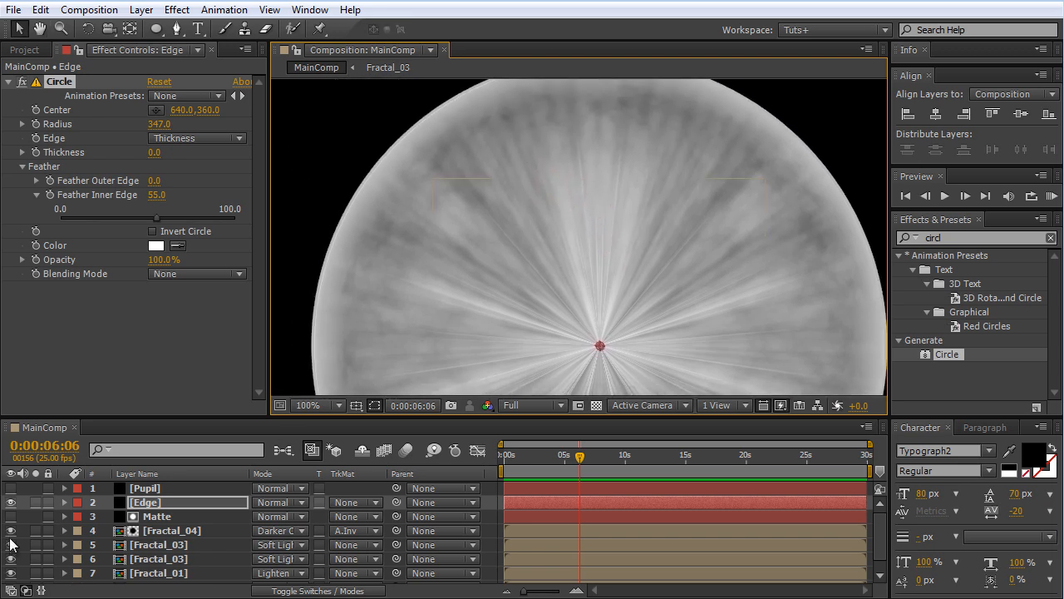
{"action": "left_click", "coordinate": [11, 488]}
{"action": "scroll", "coordinate": [619, 276], "scroll_direction": "down", "scroll_amount": 1}
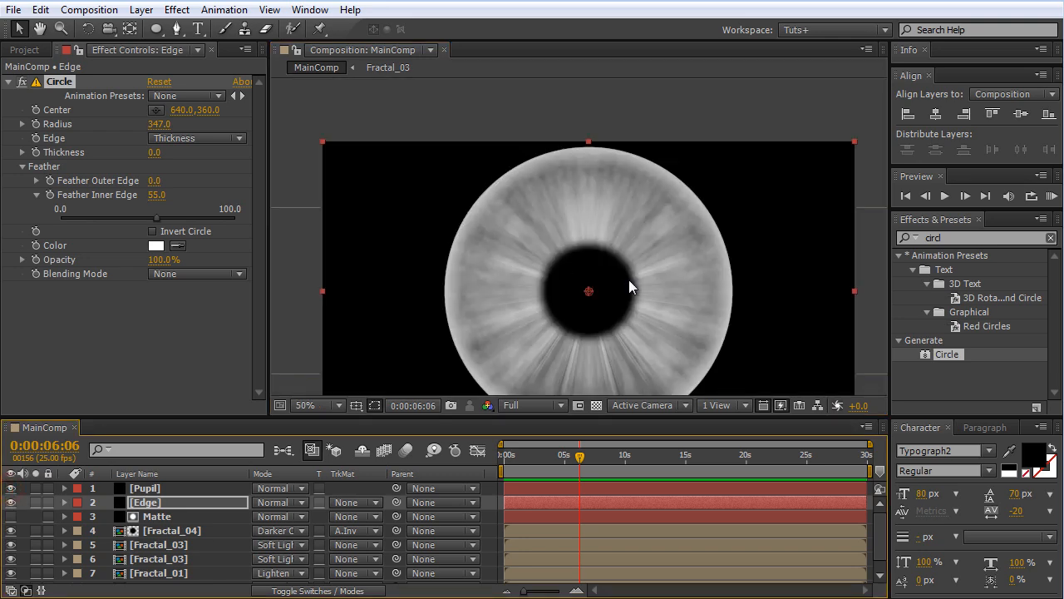
{"action": "scroll", "coordinate": [628, 281], "scroll_direction": "up", "scroll_amount": 1}
{"action": "scroll", "coordinate": [587, 220], "scroll_direction": "down", "scroll_amount": 1}
{"action": "key", "text": "space"}
{"action": "left_click_drag", "start_coordinate": [534, 233], "coordinate": [490, 343]}
{"action": "scroll", "coordinate": [587, 220], "scroll_direction": "up", "scroll_amount": 1}
{"action": "scroll", "coordinate": [539, 288], "scroll_direction": "down", "scroll_amount": 1}
{"action": "left_click_drag", "start_coordinate": [543, 287], "coordinate": [533, 247]}
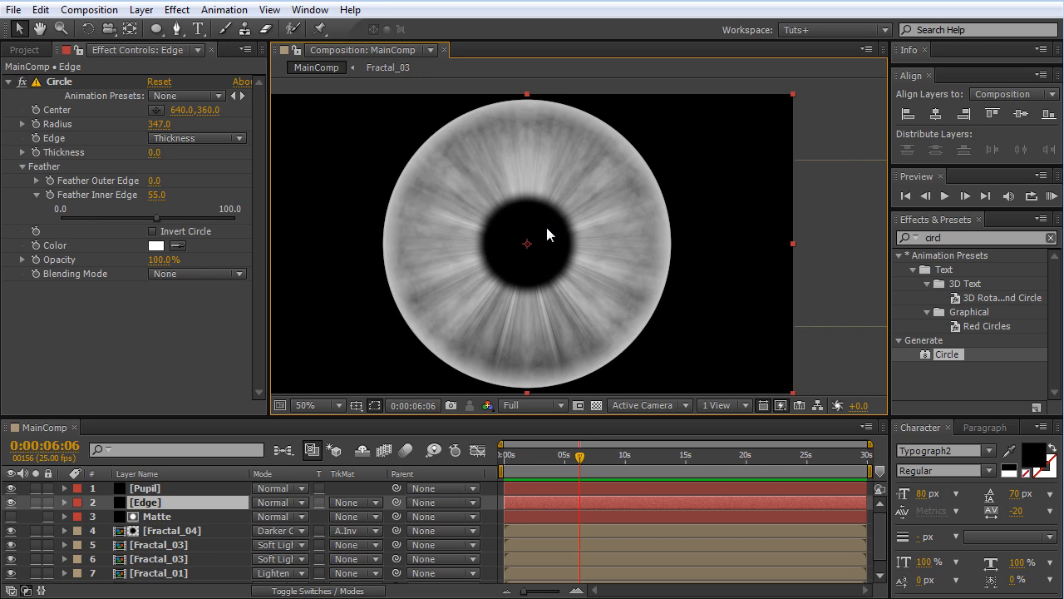
Step: Select all layers in MainComp and start pre-composing them into a new composition
{"action": "left_click", "coordinate": [170, 532]}
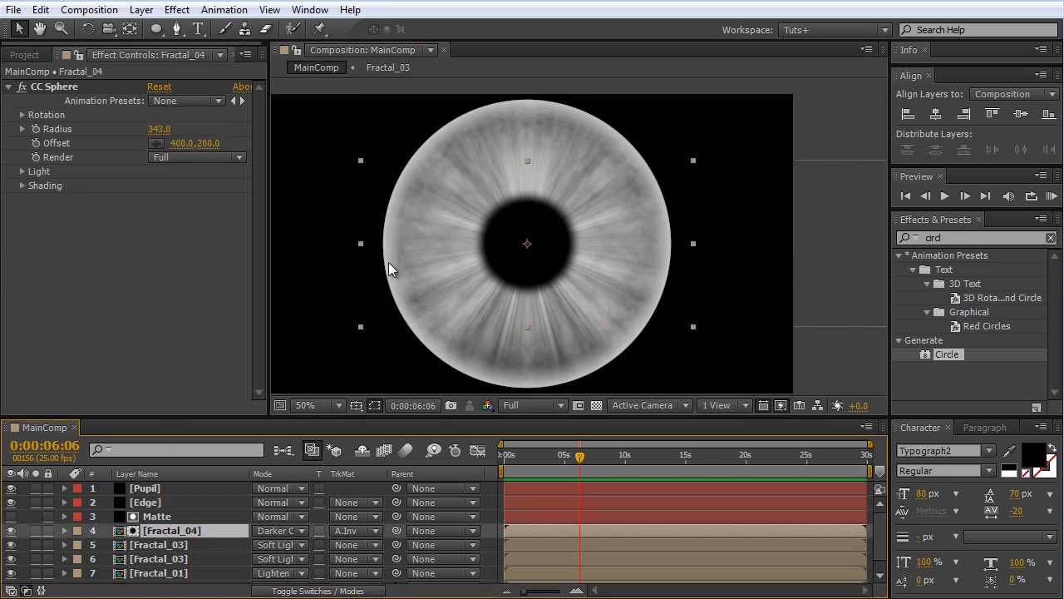
{"action": "left_click", "coordinate": [150, 517]}
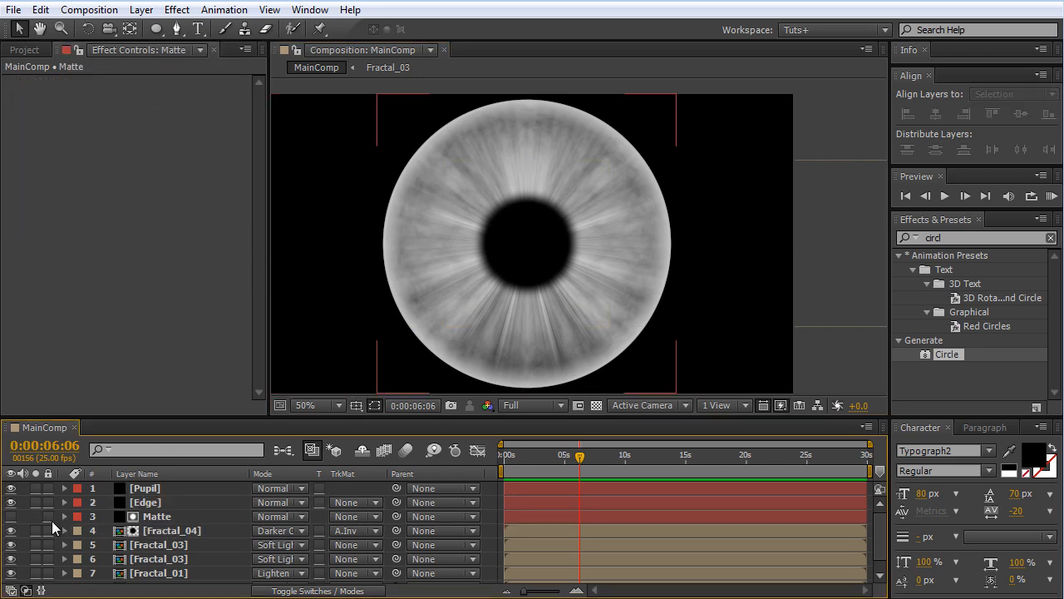
{"action": "left_click", "coordinate": [33, 515]}
{"action": "key", "text": "ctrl+a"}
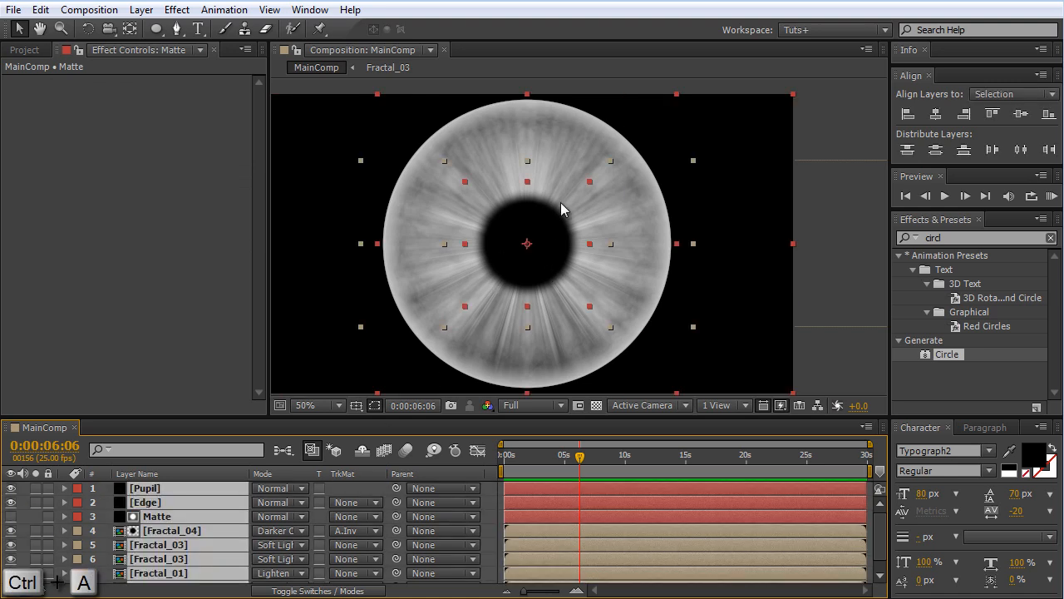
{"action": "key", "text": "ctrl+shift+c"}
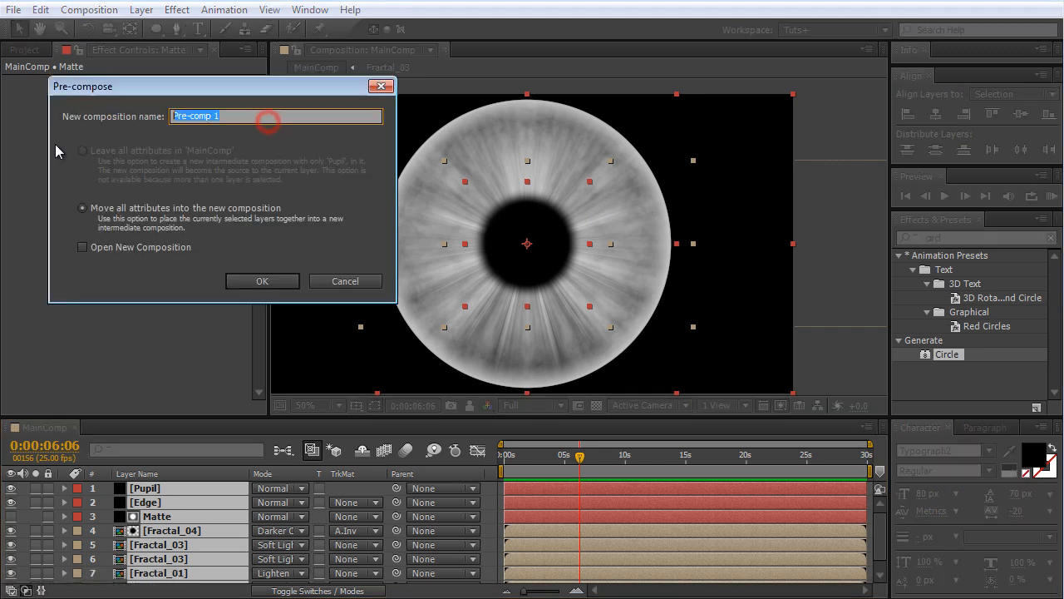
Step: Pre-compose the selected eye layers into a new composition named Iris_Defth_Map, moving all attributes into it
{"action": "type", "text": "Iris_De"}
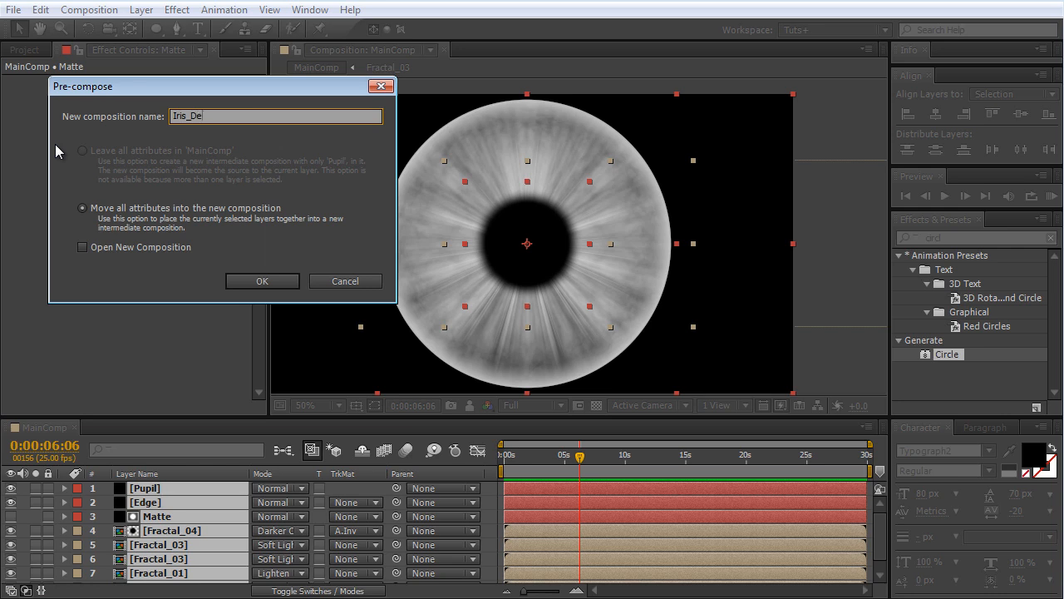
{"action": "type", "text": "fth_Map"}
{"action": "left_click", "coordinate": [277, 284]}
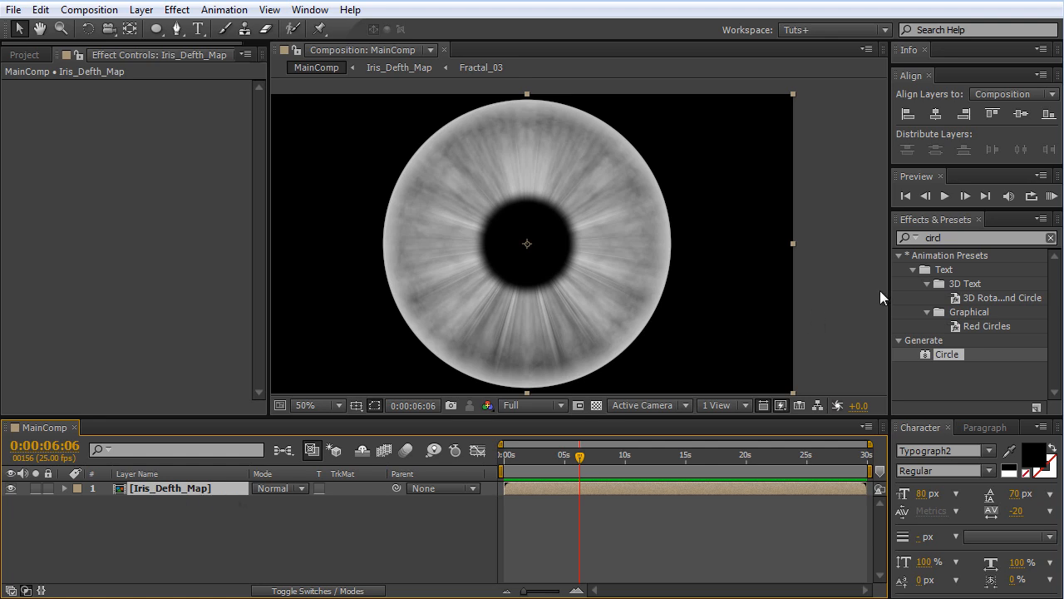
Step: Apply the Mettle FreeForm Pro effect to the Iris_Defth_Map layer
{"action": "double_click", "coordinate": [950, 236]}
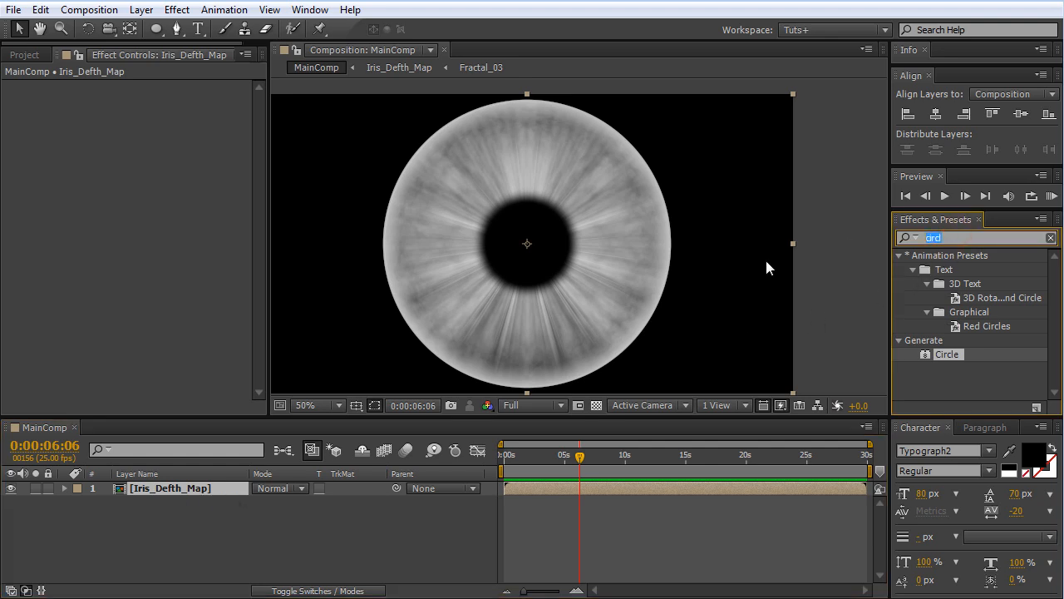
{"action": "type", "text": "free"}
{"action": "left_click", "coordinate": [162, 541]}
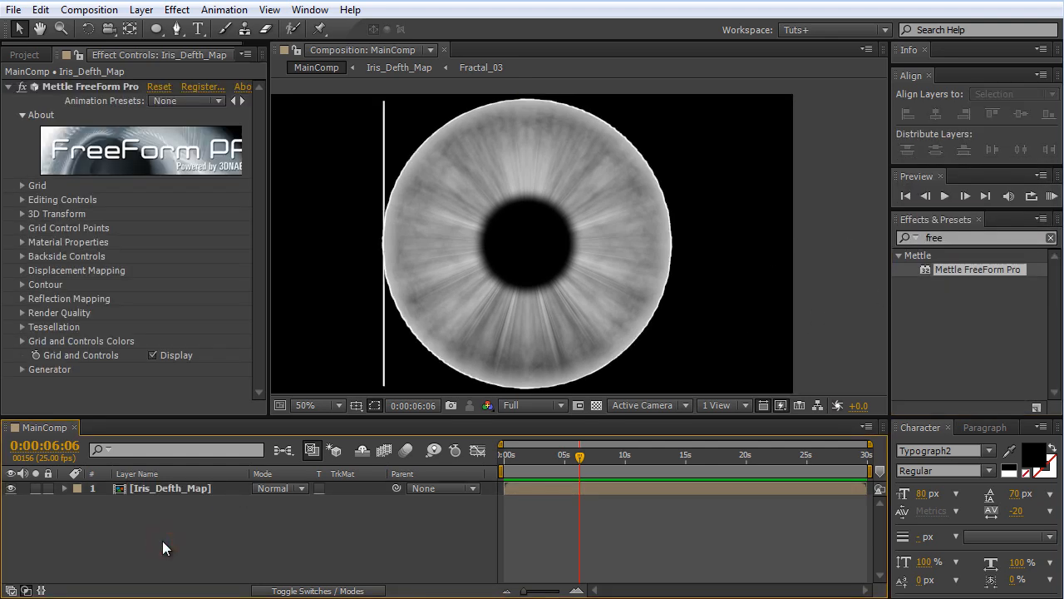
Step: Add a two-node camera with the 35mm preset and orbit it to view the iris from the side
{"action": "key", "text": "ctrl+alt+shift+c"}
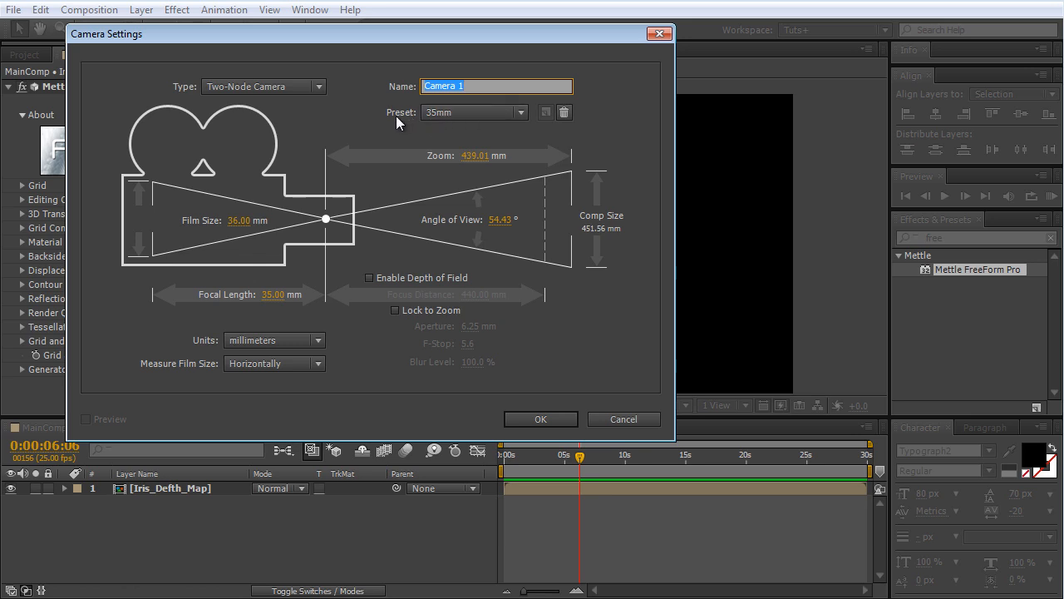
{"action": "left_click", "coordinate": [540, 419]}
{"action": "key", "text": "w"}
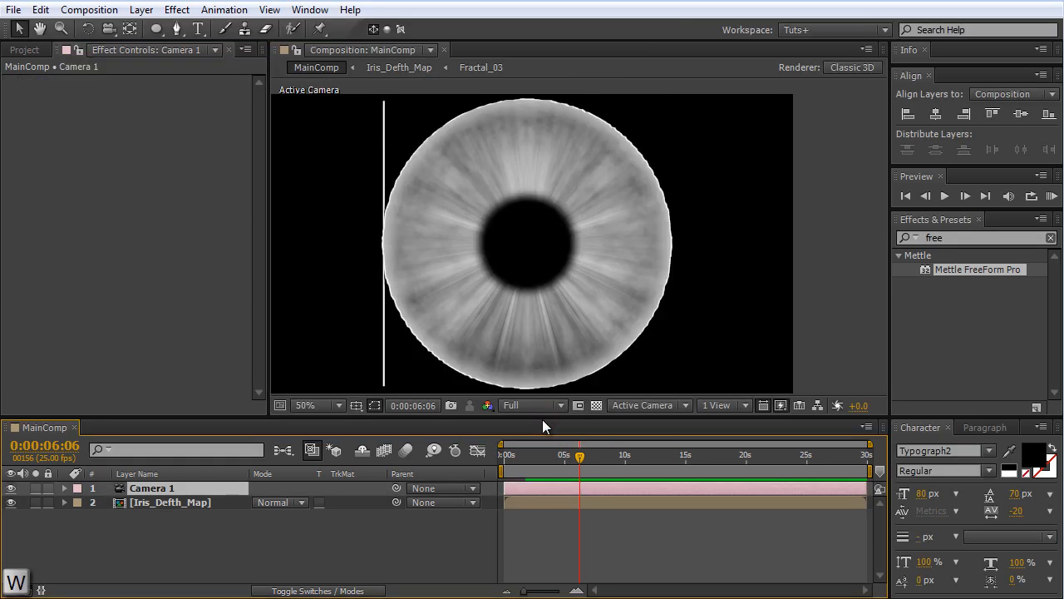
{"action": "key", "text": "c"}
{"action": "left_click_drag", "start_coordinate": [432, 250], "coordinate": [598, 241]}
Step: Rename the Iris_Defth_Map layer in MainComp as Iris
{"action": "left_click", "coordinate": [158, 503]}
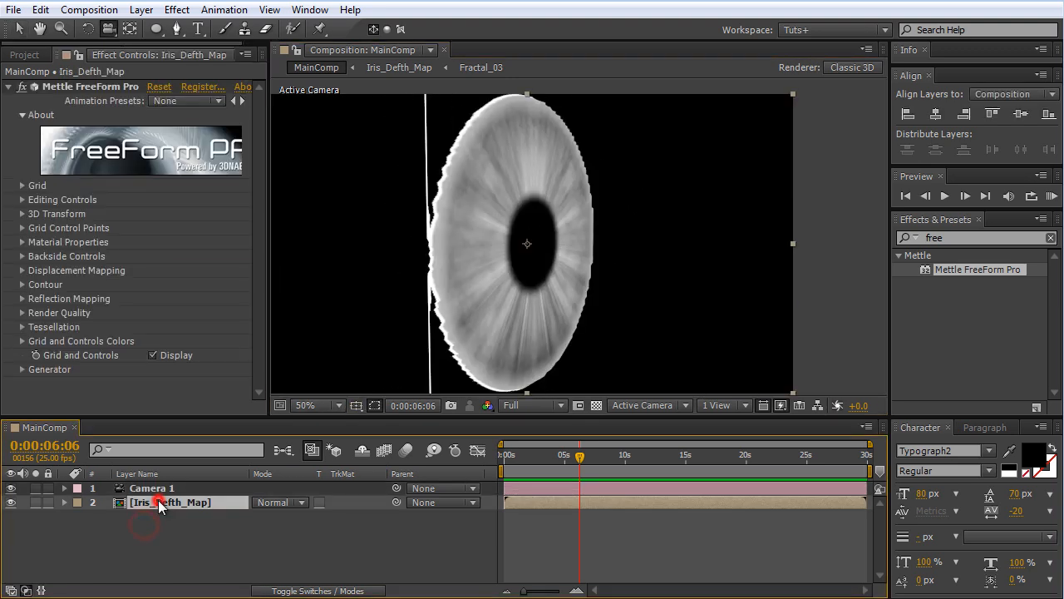
{"action": "key", "text": "Return"}
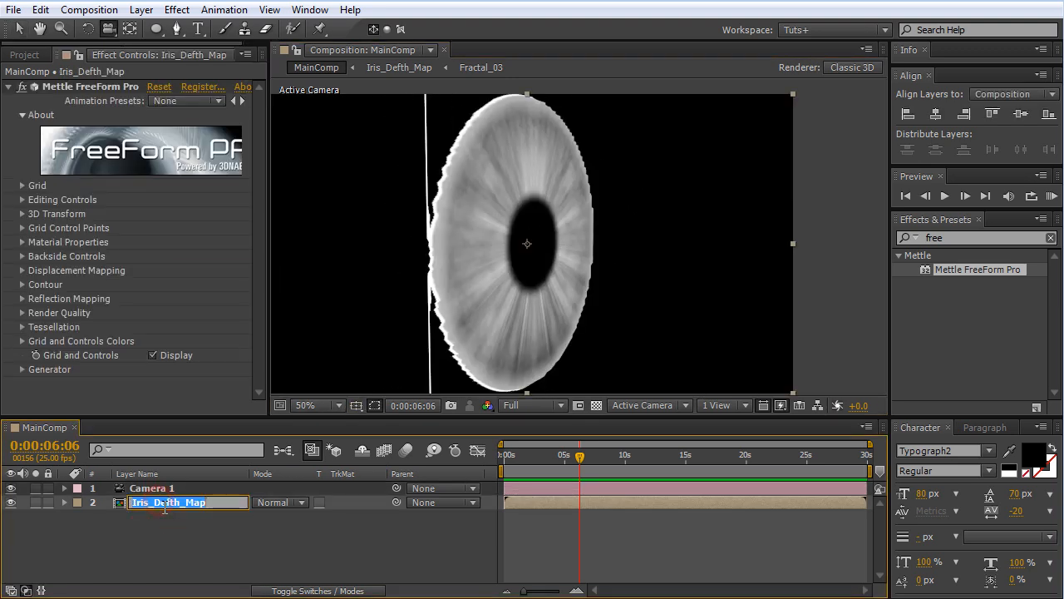
{"action": "type", "text": "Iris"}
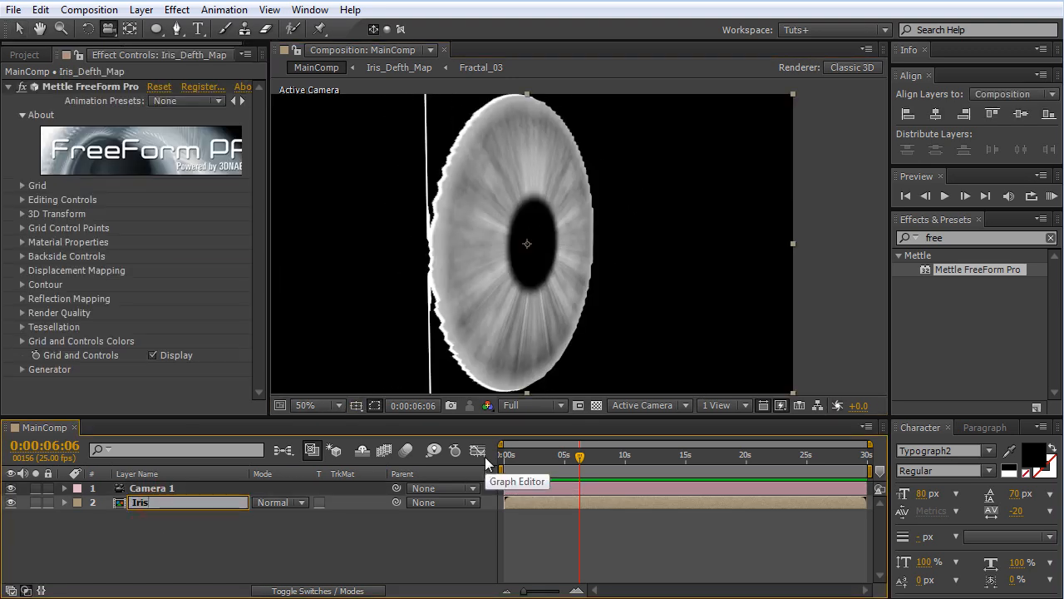
{"action": "left_click", "coordinate": [19, 262]}
Step: Place the Iris_Defth_Map composition beneath the Iris layer as a hidden layer, and move its project item into the PreComps folder
{"action": "left_click", "coordinate": [23, 50]}
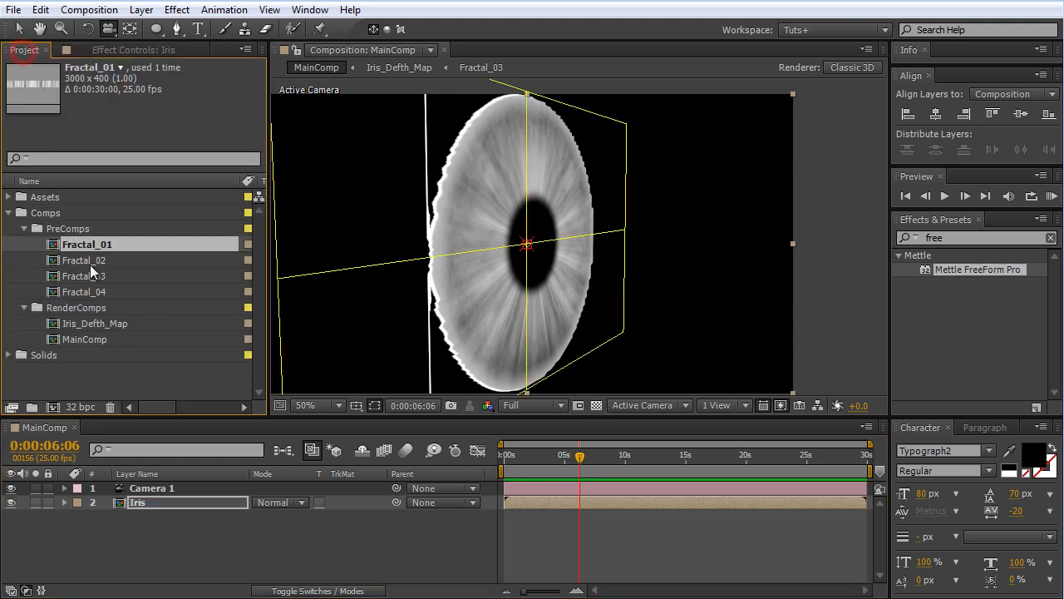
{"action": "left_click_drag", "start_coordinate": [99, 326], "coordinate": [258, 509]}
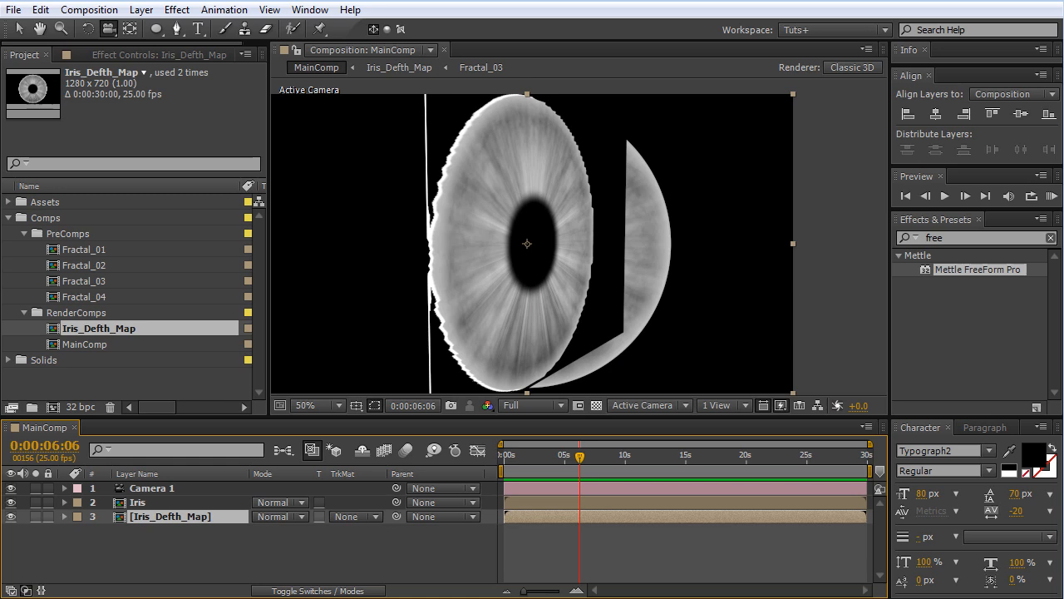
{"action": "left_click", "coordinate": [10, 516]}
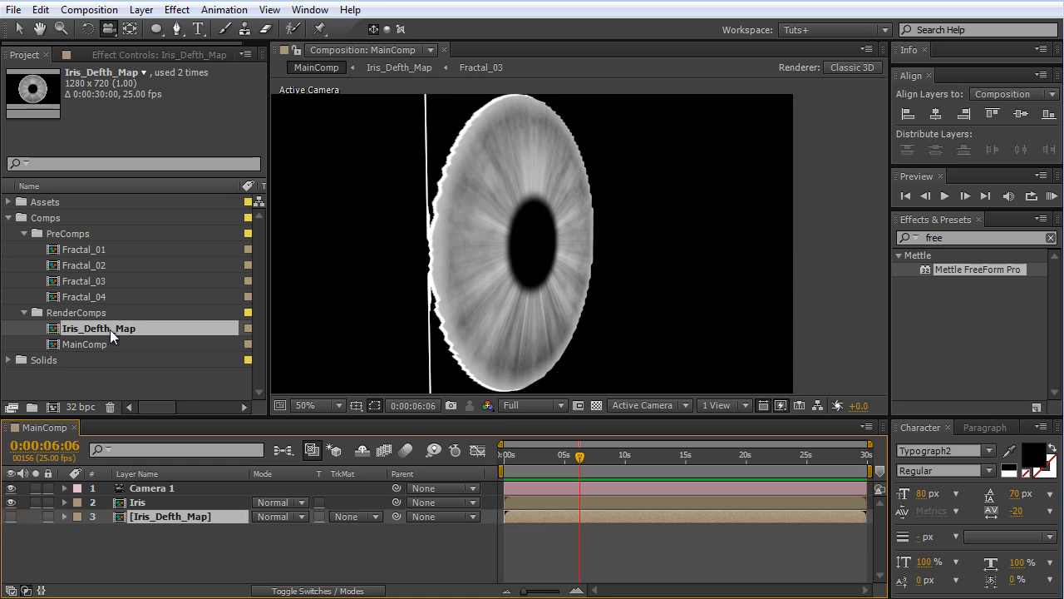
{"action": "left_click_drag", "start_coordinate": [102, 332], "coordinate": [96, 235]}
{"action": "left_click", "coordinate": [140, 544]}
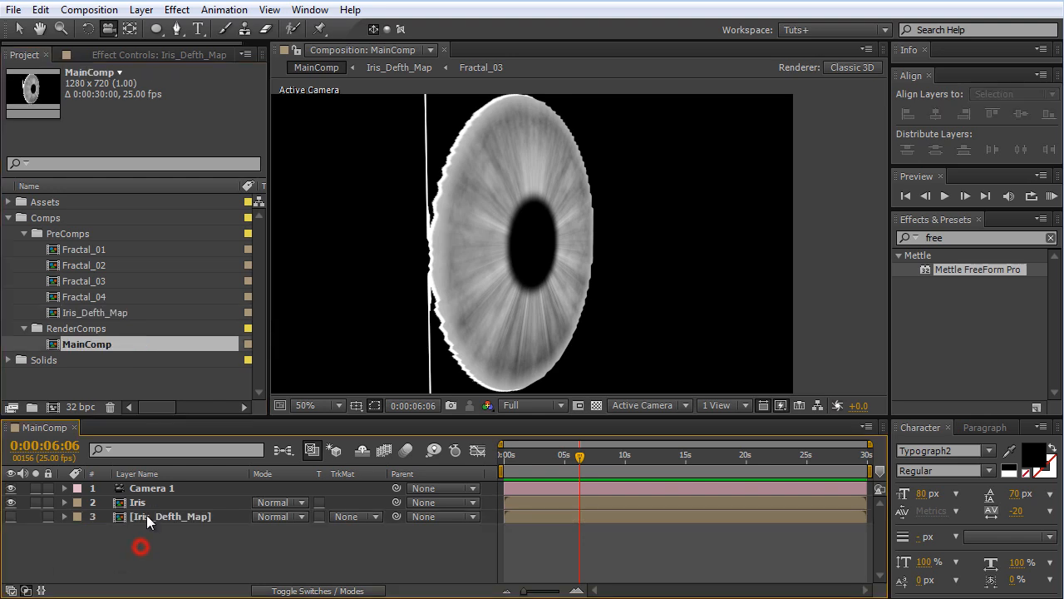
Step: Set the Displace Layer of the Iris layer's FreeForm Pro displacement mapping to Iris_Defth_Map
{"action": "left_click", "coordinate": [141, 502]}
{"action": "left_click", "coordinate": [124, 48]}
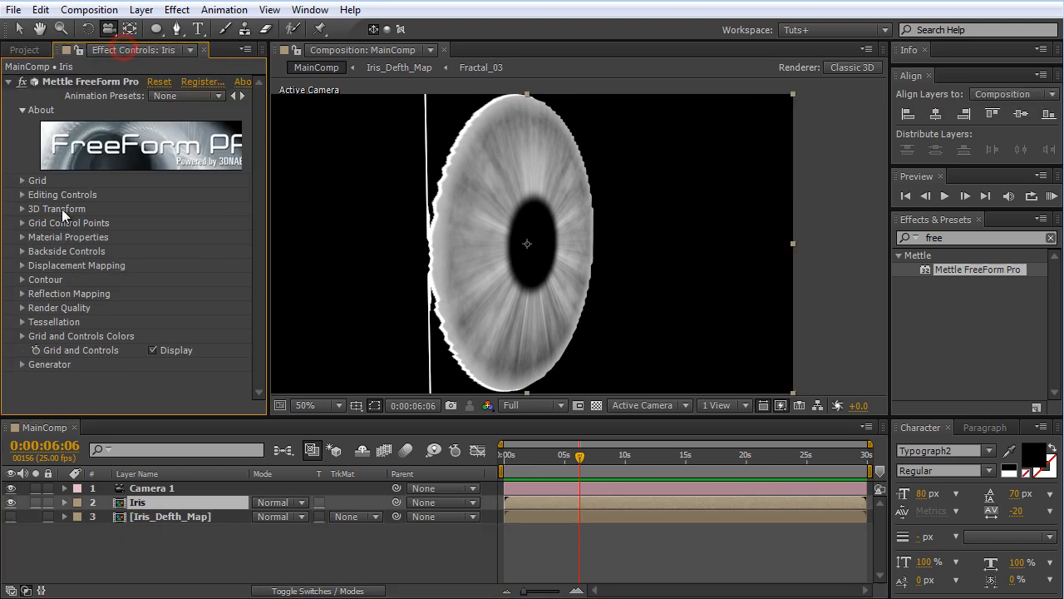
{"action": "left_click", "coordinate": [21, 266]}
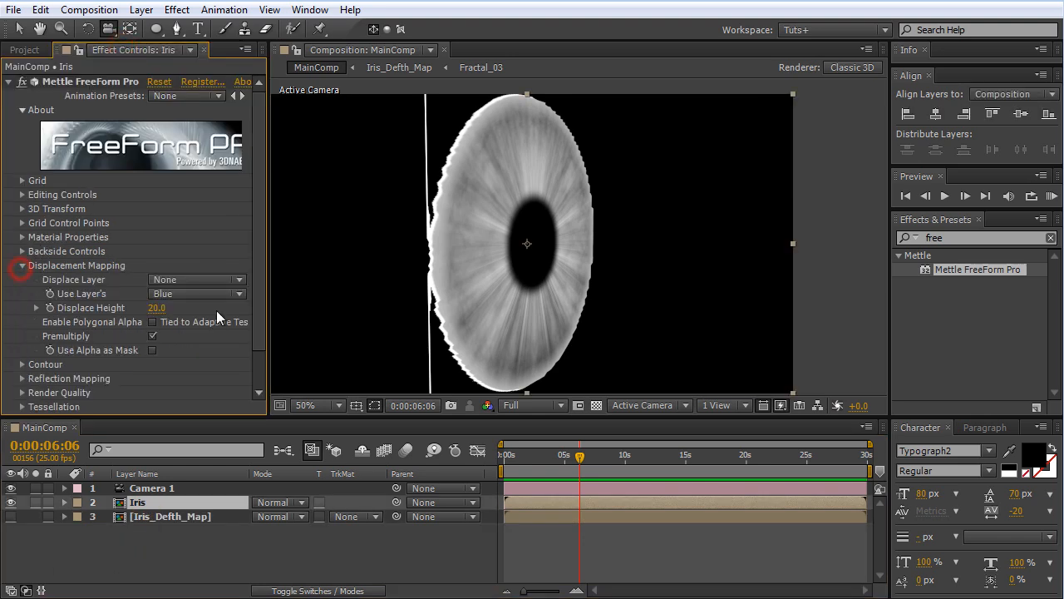
{"action": "left_click", "coordinate": [158, 281]}
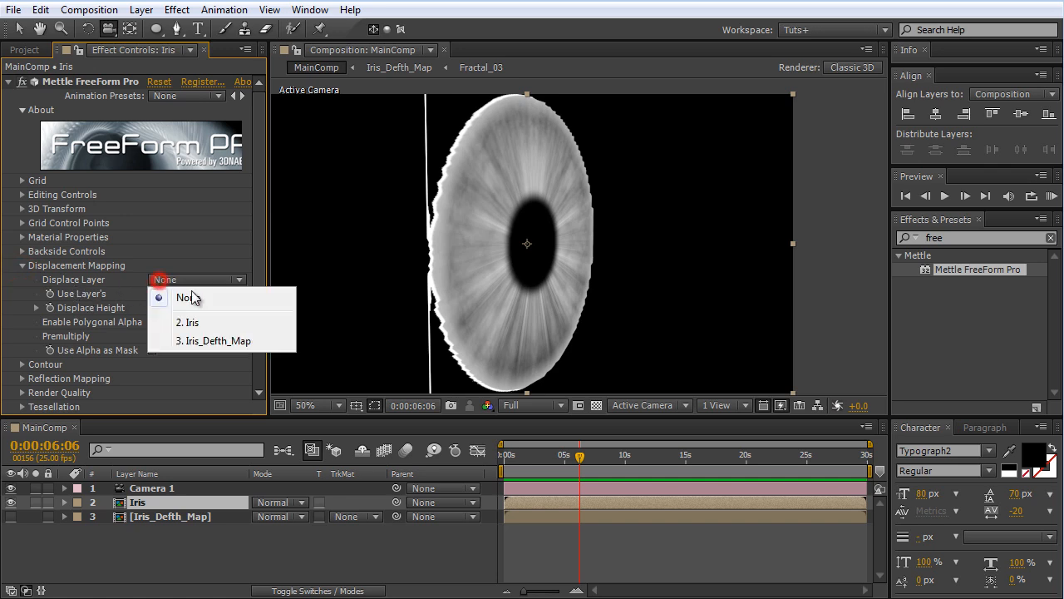
{"action": "left_click", "coordinate": [212, 341]}
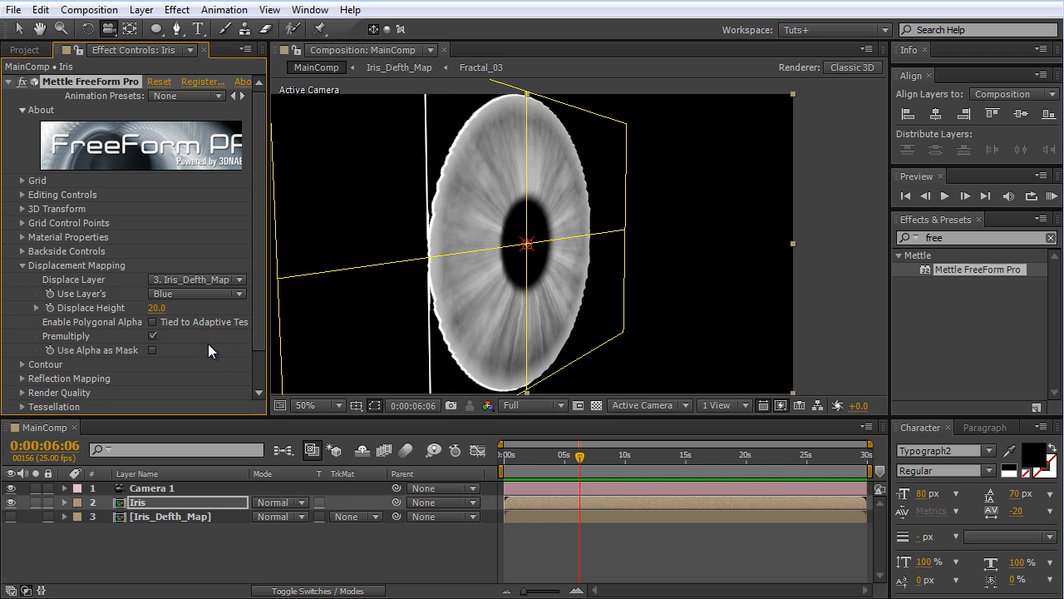
Step: Set the FreeForm Pro Displace Height to 70 and enable polygonal alpha for the displacement
{"action": "left_click", "coordinate": [157, 309]}
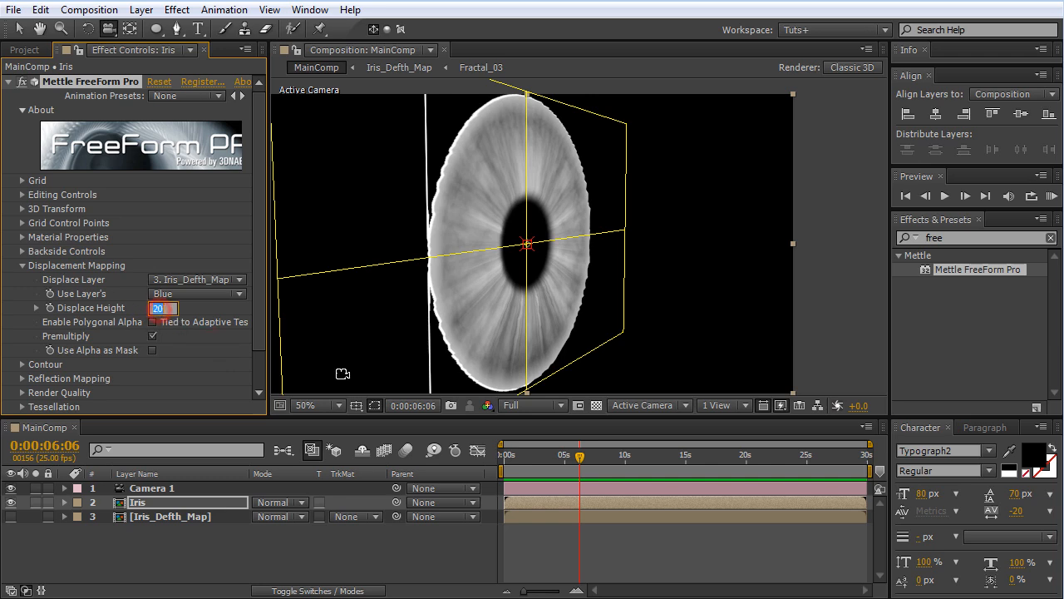
{"action": "type", "text": "70"}
{"action": "key", "text": "Return"}
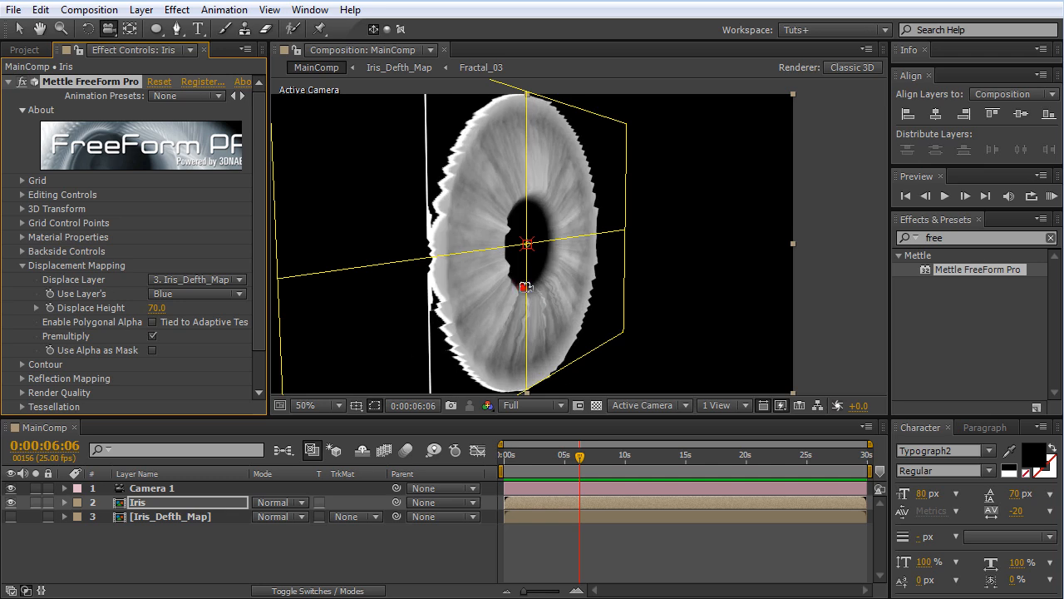
{"action": "left_click_drag", "start_coordinate": [526, 286], "coordinate": [427, 183]}
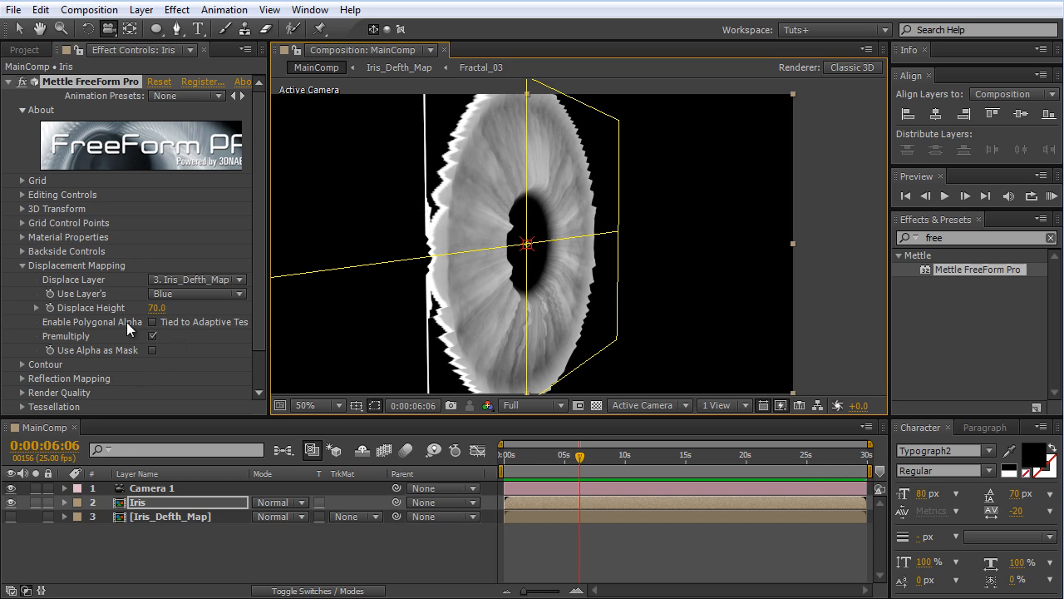
{"action": "left_click", "coordinate": [155, 321]}
{"action": "left_click_drag", "start_coordinate": [467, 225], "coordinate": [382, 207]}
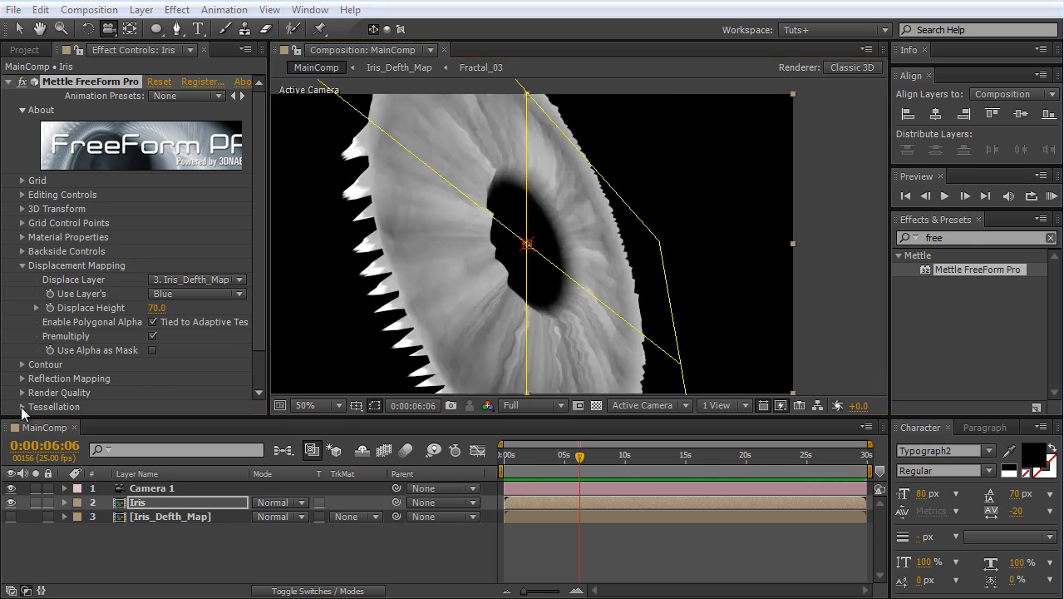
Step: Turn on adaptive tessellation for the Iris layer's FreeForm Pro effect
{"action": "left_click", "coordinate": [21, 406]}
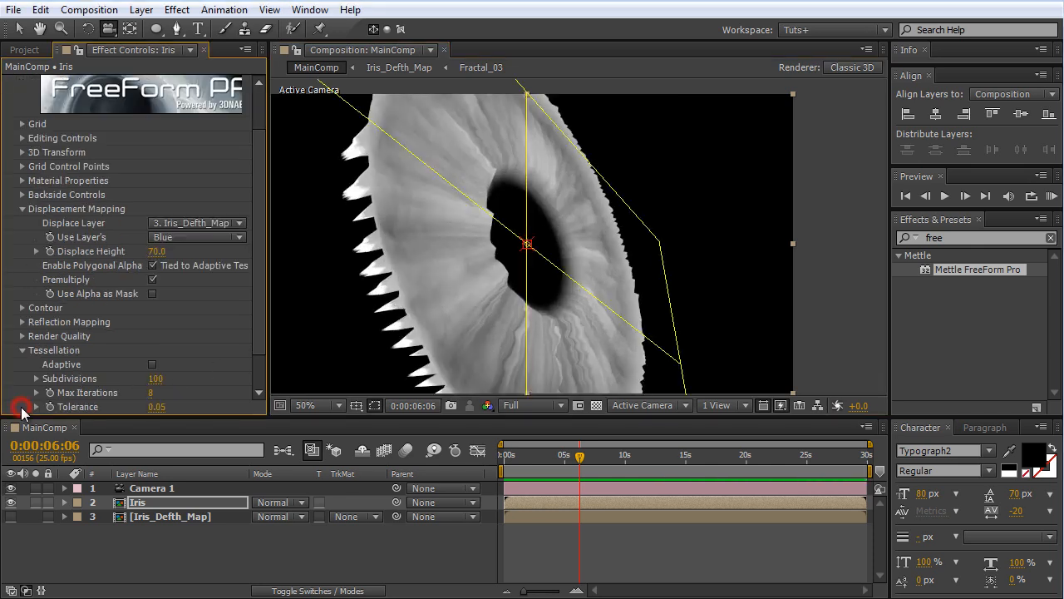
{"action": "scroll", "coordinate": [103, 328], "scroll_direction": "down", "scroll_amount": 3}
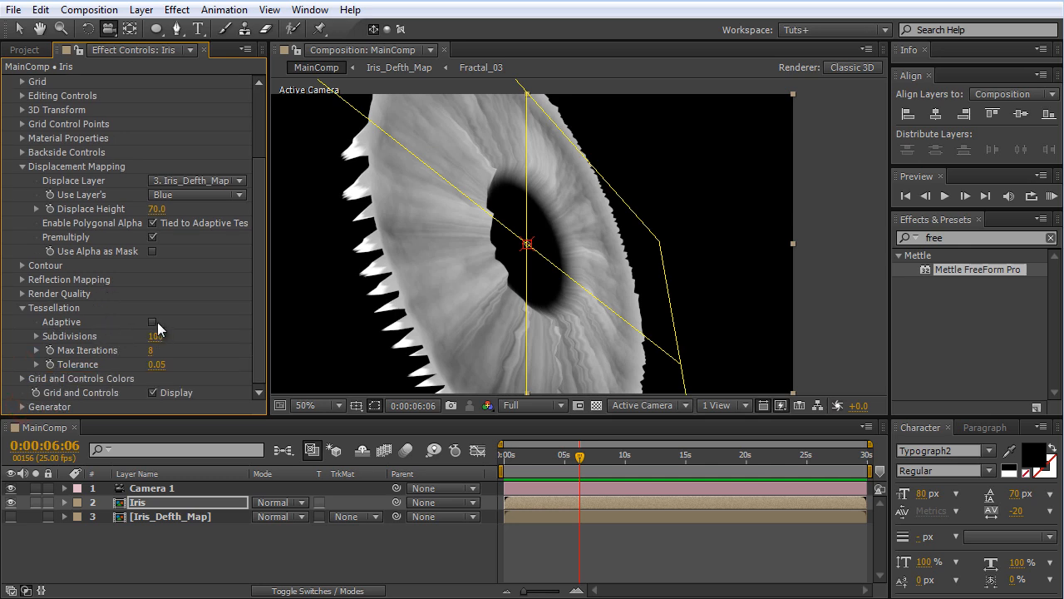
{"action": "left_click", "coordinate": [156, 322]}
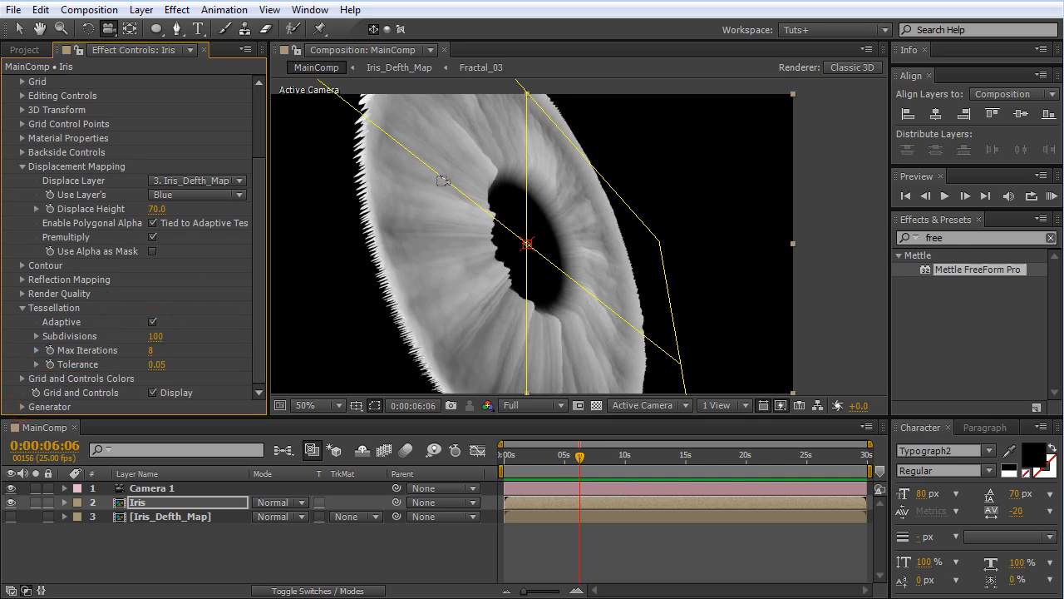
Step: Examine the displaced iris from several camera angles around its pupil and outer edge, and open the Iris_Defth_Map composition
{"action": "left_click_drag", "start_coordinate": [436, 194], "coordinate": [472, 232]}
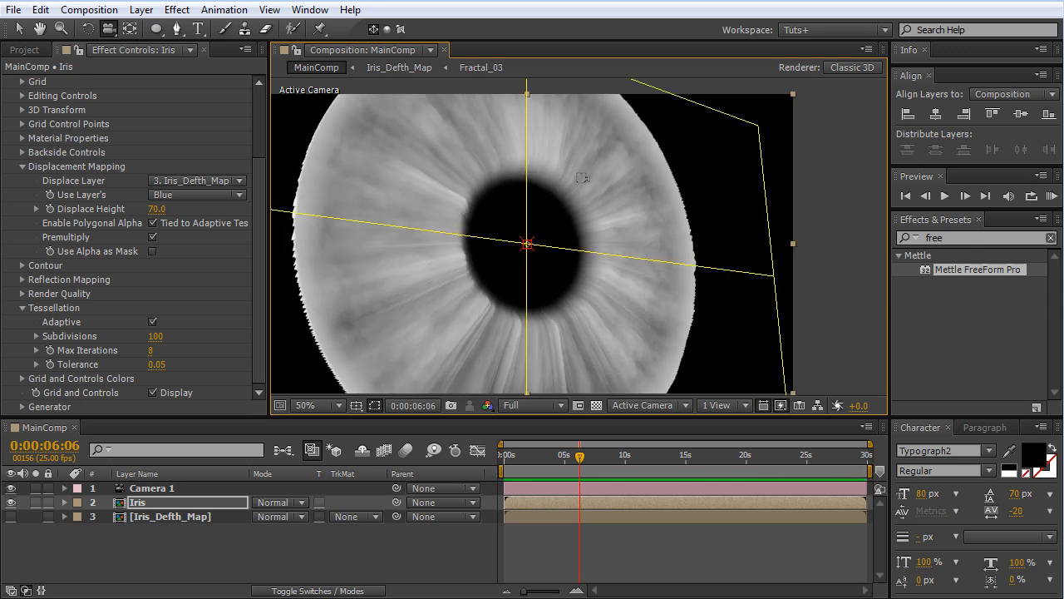
{"action": "left_click_drag", "start_coordinate": [541, 204], "coordinate": [469, 116]}
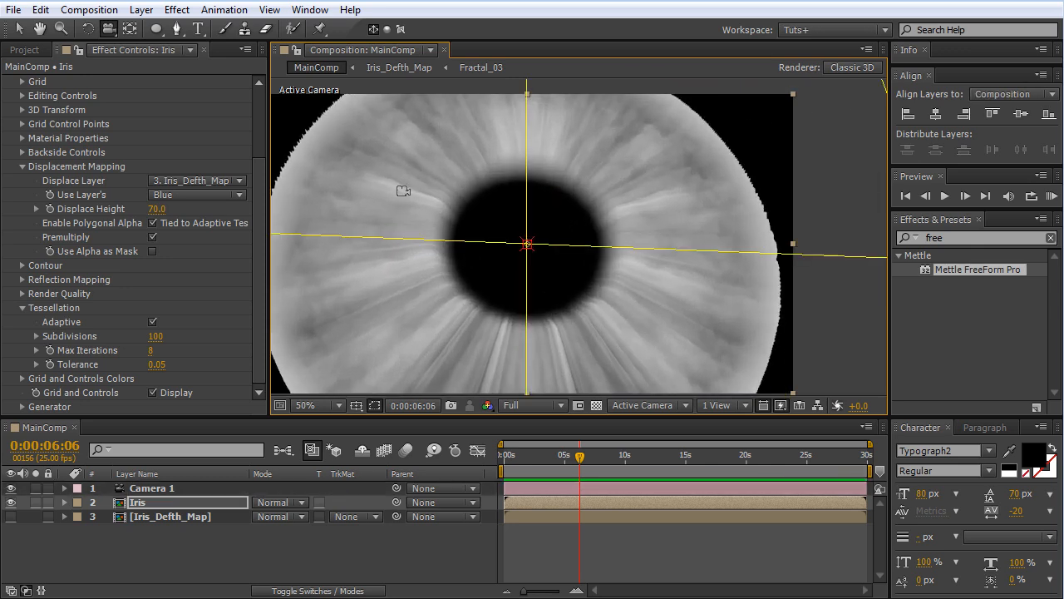
{"action": "left_click_drag", "start_coordinate": [403, 191], "coordinate": [331, 217]}
{"action": "left_click", "coordinate": [424, 198]}
{"action": "left_click_drag", "start_coordinate": [441, 259], "coordinate": [544, 197]}
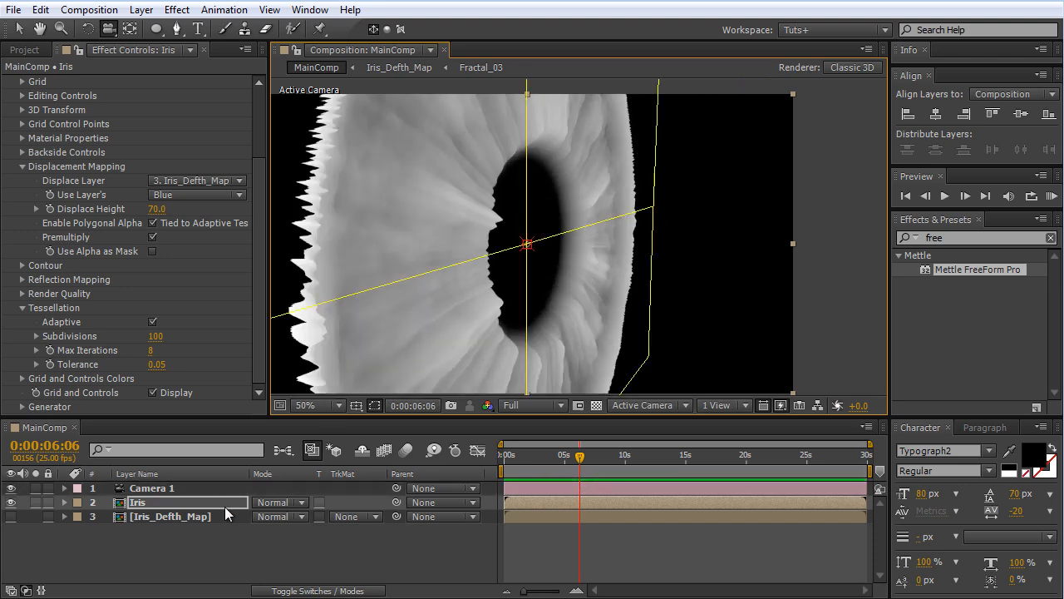
{"action": "double_click", "coordinate": [176, 517]}
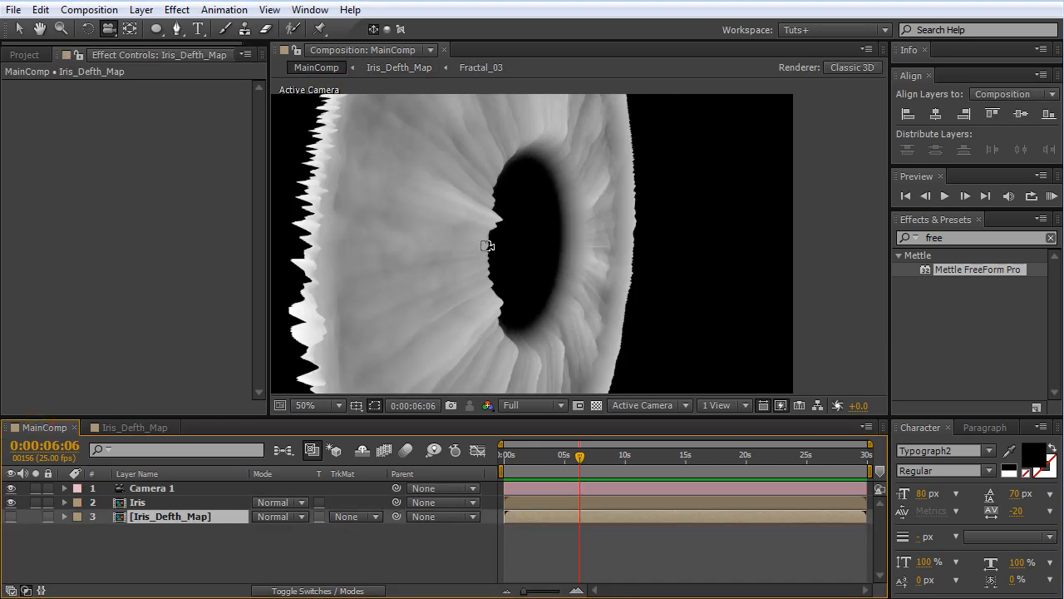
{"action": "left_click_drag", "start_coordinate": [416, 249], "coordinate": [449, 236]}
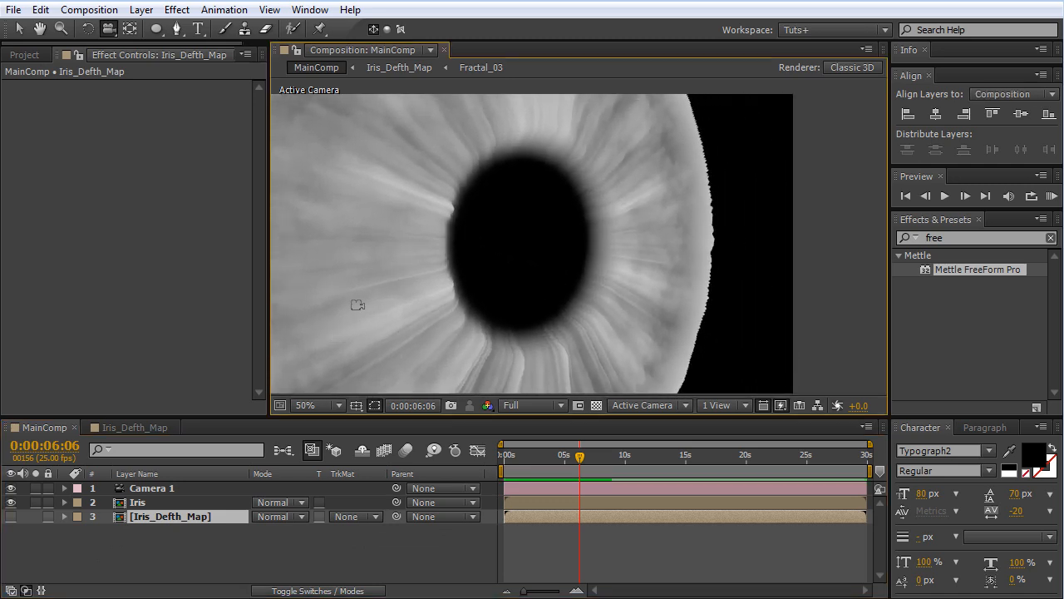
{"action": "mouse_move", "coordinate": [358, 304]}
{"action": "left_mouse_down"}
{"action": "mouse_move", "coordinate": [375, 281]}
{"action": "mouse_move", "coordinate": [408, 280]}
{"action": "mouse_move", "coordinate": [374, 290]}
{"action": "left_mouse_up"}
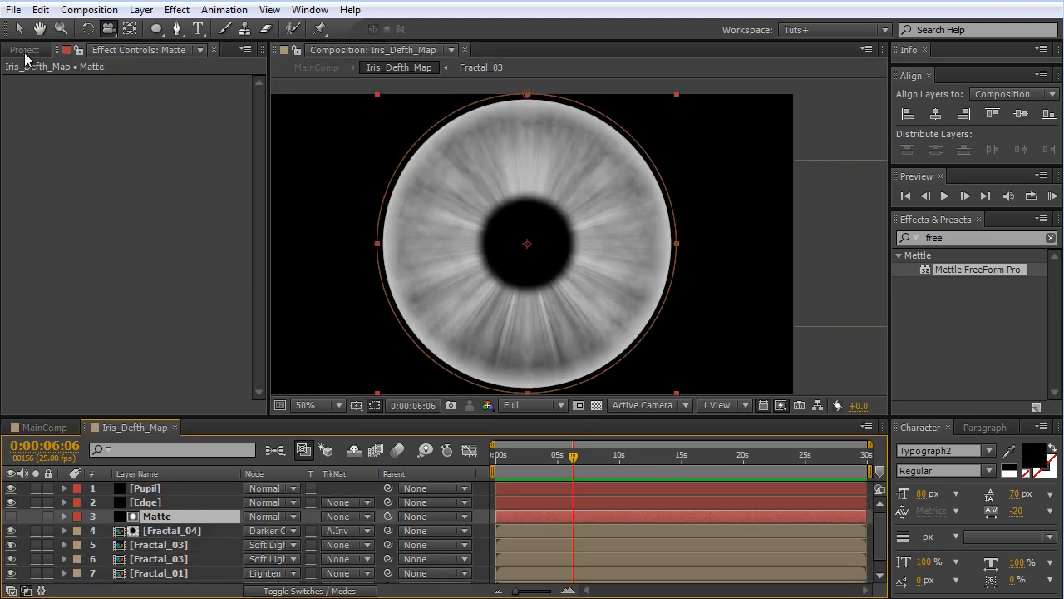
Step: Review the Eye_Closeup_Showcase.wmv footage from the Assets folder up to about 7.5 seconds and close its viewer
{"action": "left_click", "coordinate": [24, 50]}
{"action": "left_click", "coordinate": [9, 198]}
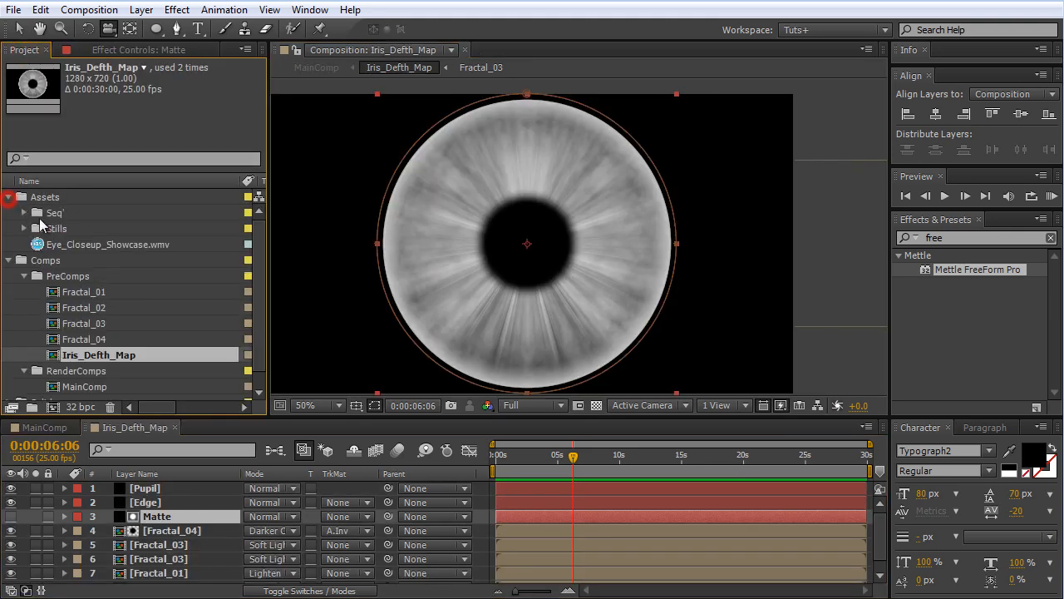
{"action": "double_click", "coordinate": [76, 242]}
{"action": "left_click_drag", "start_coordinate": [774, 250], "coordinate": [408, 250]}
{"action": "left_click_drag", "start_coordinate": [461, 372], "coordinate": [731, 348]}
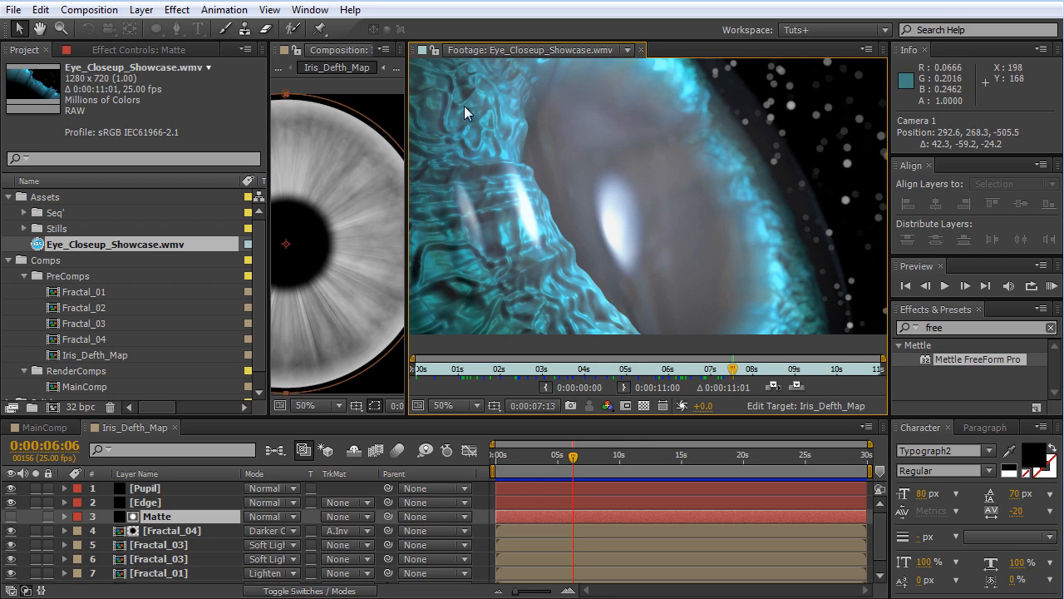
{"action": "left_click", "coordinate": [642, 51]}
Step: Activate the Pen tool and deselect the Matte layer in the Iris_Defth_Map composition
{"action": "scroll", "coordinate": [550, 290], "scroll_direction": "up", "scroll_amount": 2}
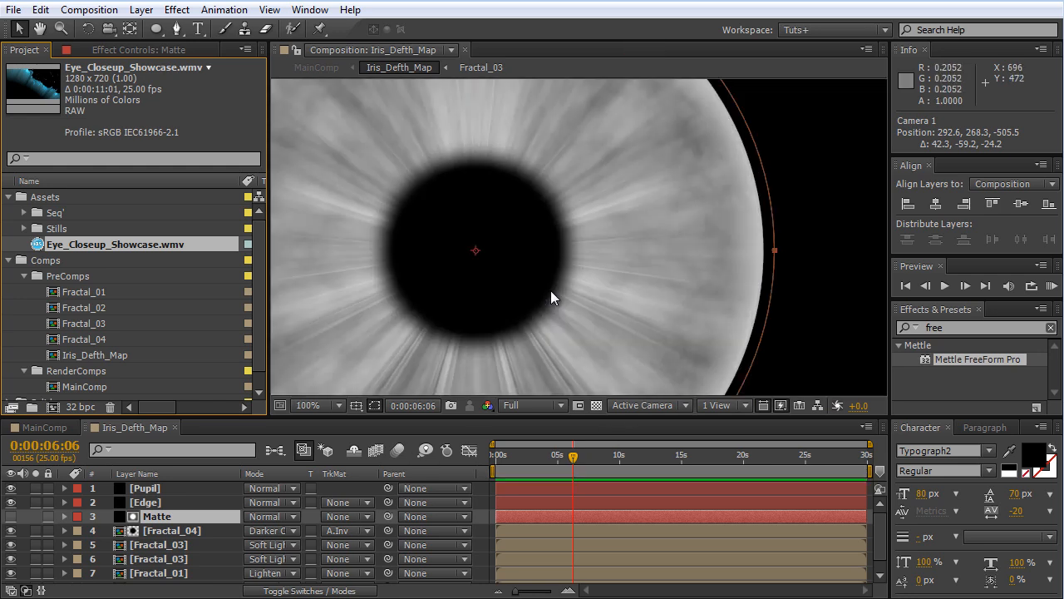
{"action": "scroll", "coordinate": [550, 290], "scroll_direction": "down", "scroll_amount": 2}
{"action": "left_click", "coordinate": [176, 29]}
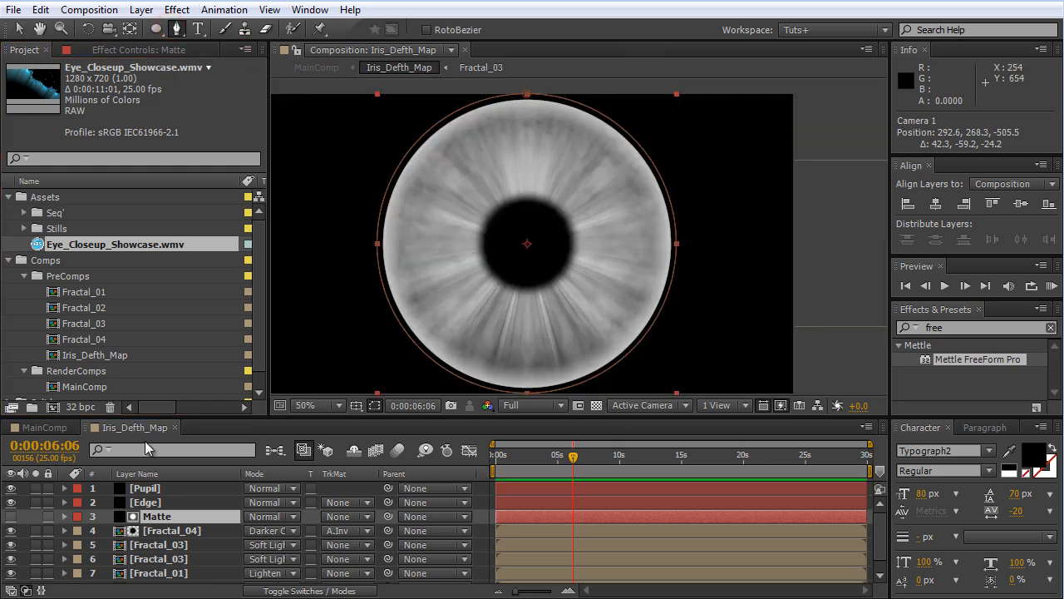
{"action": "left_click", "coordinate": [22, 517]}
{"action": "left_click", "coordinate": [143, 12]}
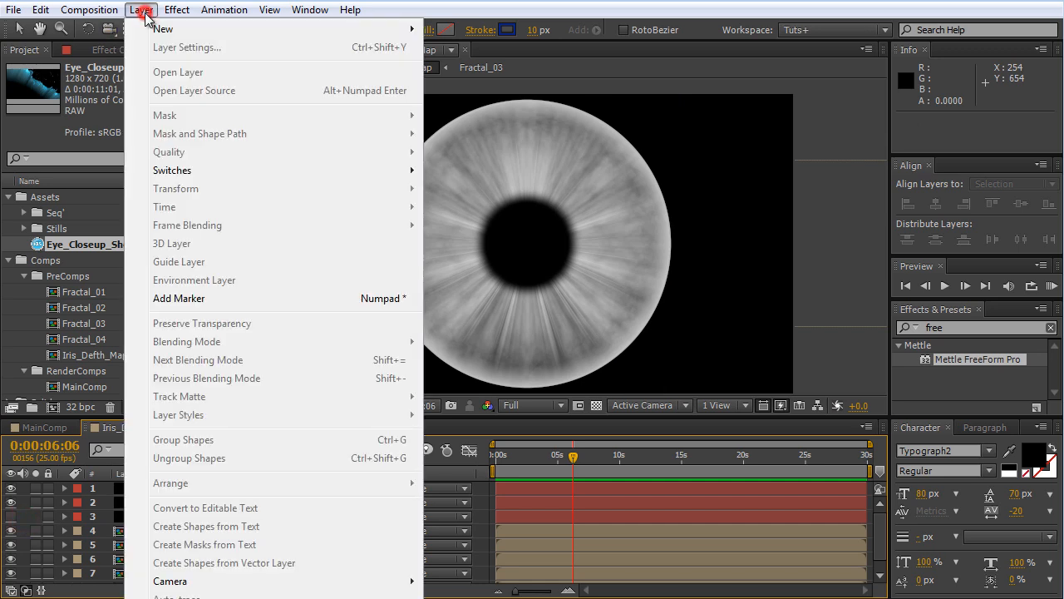
{"action": "mouse_move", "coordinate": [282, 30]}
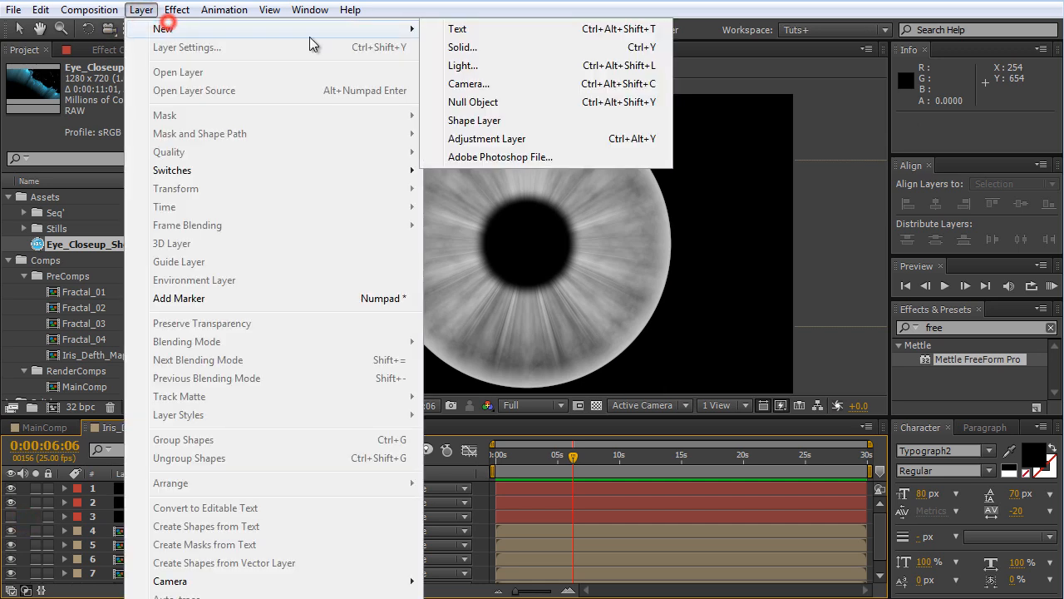
{"action": "left_click", "coordinate": [525, 122]}
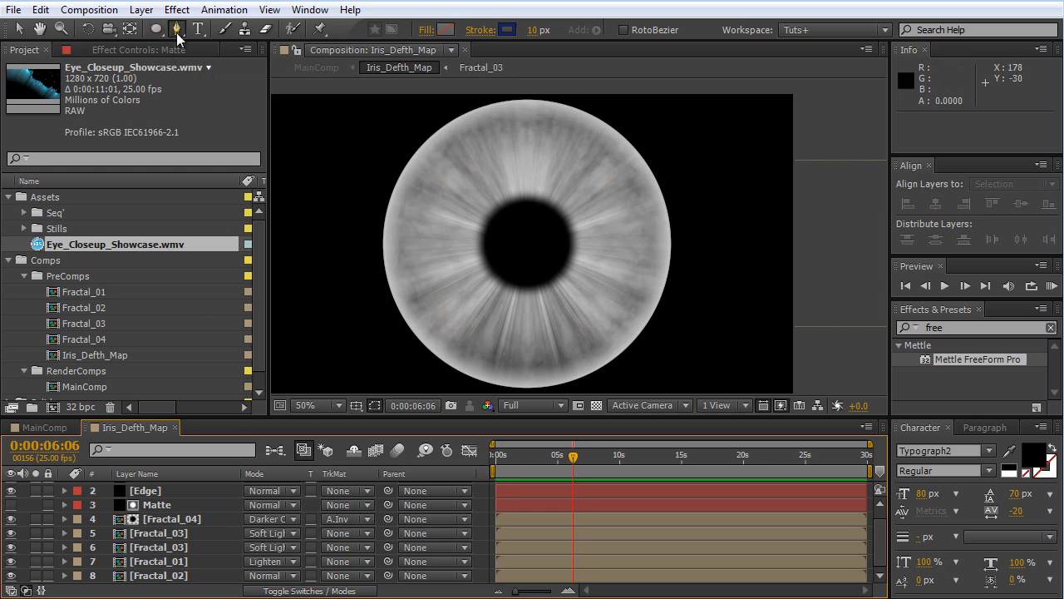
Step: Frame the lower half of the iris for drawing and show the title/action-safe guides that mark the composition's centre
{"action": "key", "text": "h"}
{"action": "scroll", "coordinate": [608, 269], "scroll_direction": "up", "scroll_amount": 4}
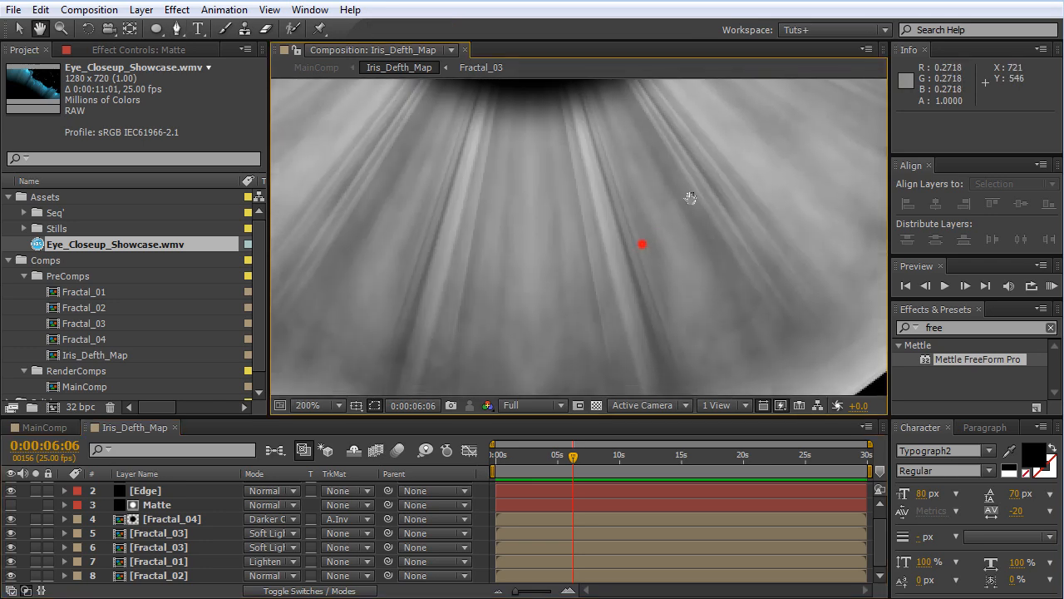
{"action": "scroll", "coordinate": [691, 198], "scroll_direction": "down", "scroll_amount": 4}
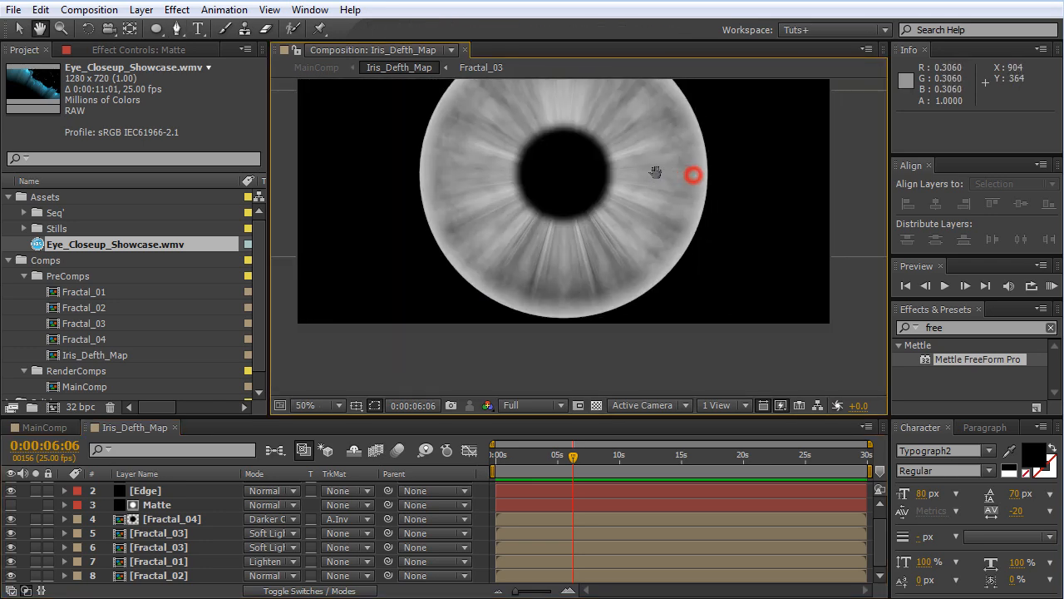
{"action": "scroll", "coordinate": [657, 172], "scroll_direction": "up", "scroll_amount": 1}
{"action": "left_click_drag", "start_coordinate": [675, 183], "coordinate": [773, 190]}
{"action": "left_click_drag", "start_coordinate": [689, 257], "coordinate": [603, 242]}
{"action": "key", "text": "g"}
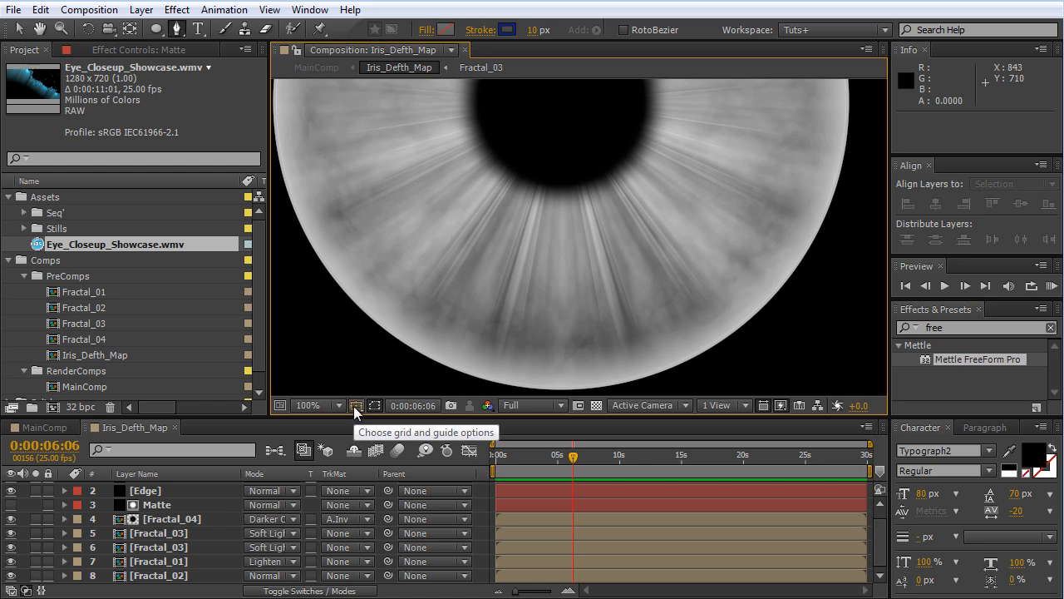
{"action": "key", "text": "apostrophe"}
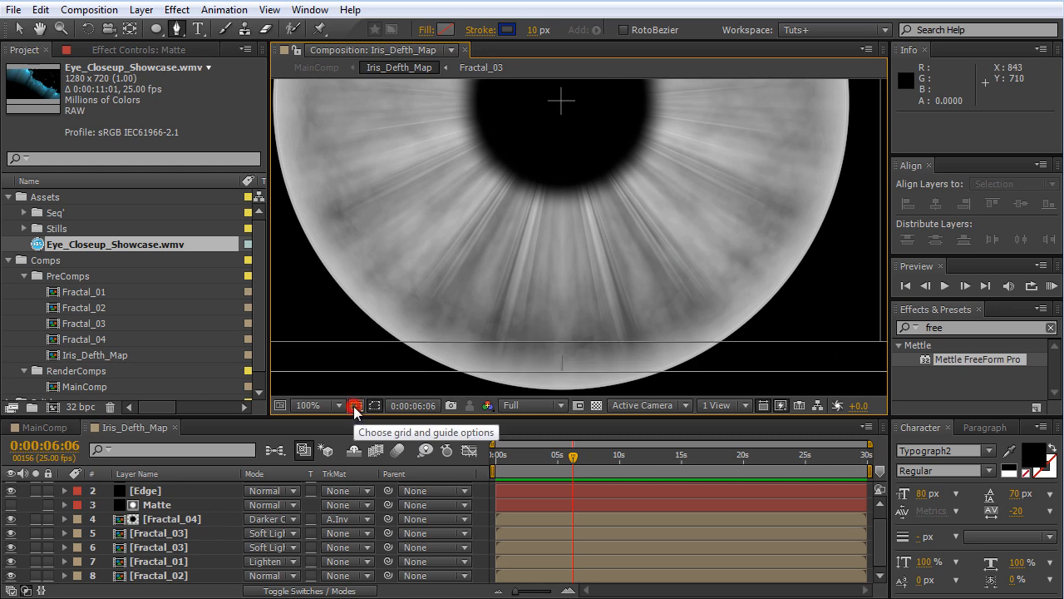
Step: Draw a straight vertical line from the iris's bottom edge up into the pupil along the centre and hide the safe guides
{"action": "left_click", "coordinate": [560, 392]}
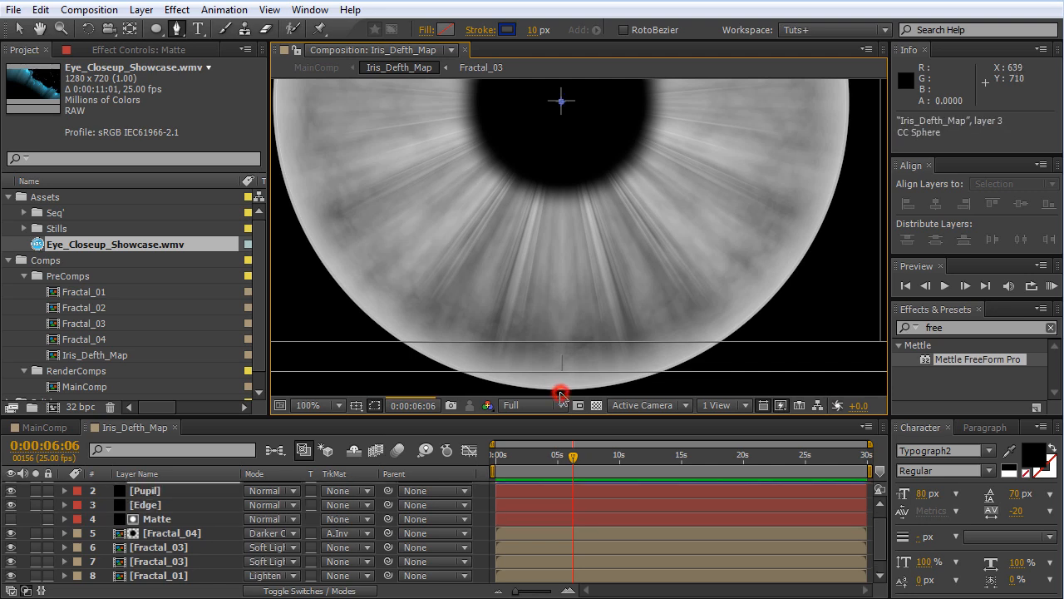
{"action": "left_click", "coordinate": [560, 134]}
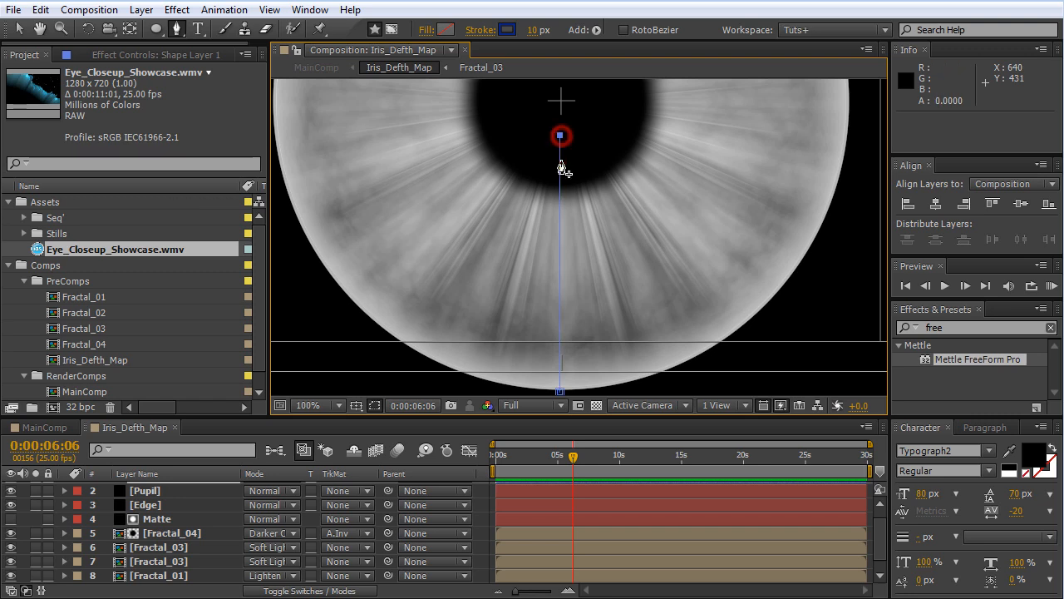
{"action": "left_click", "coordinate": [354, 404]}
Step: Set the stroke width of the new shape layer's line to 17 px
{"action": "left_click", "coordinate": [171, 485]}
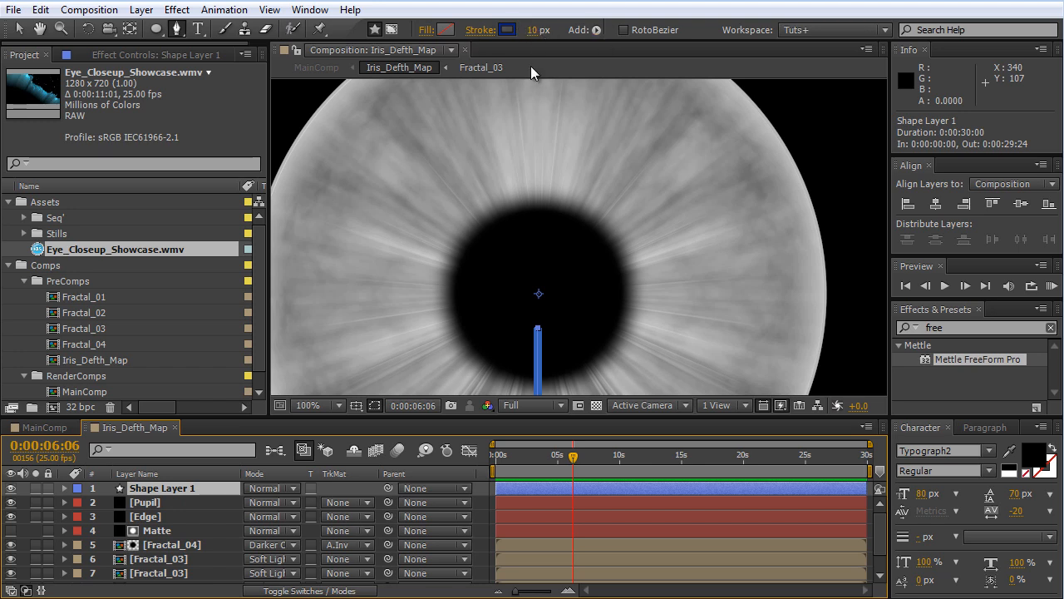
{"action": "left_click", "coordinate": [533, 29]}
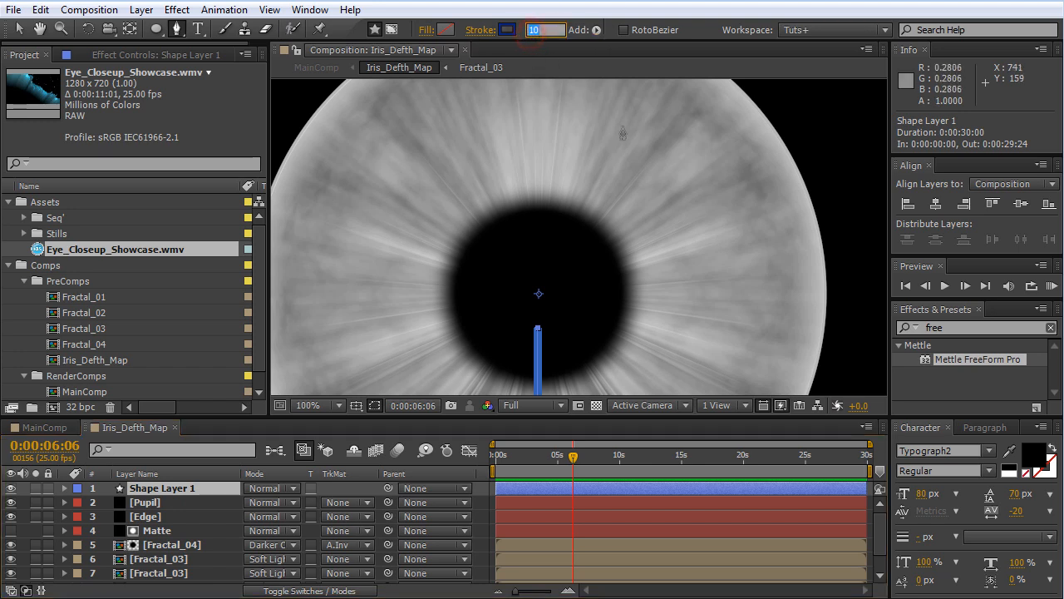
{"action": "type", "text": "17"}
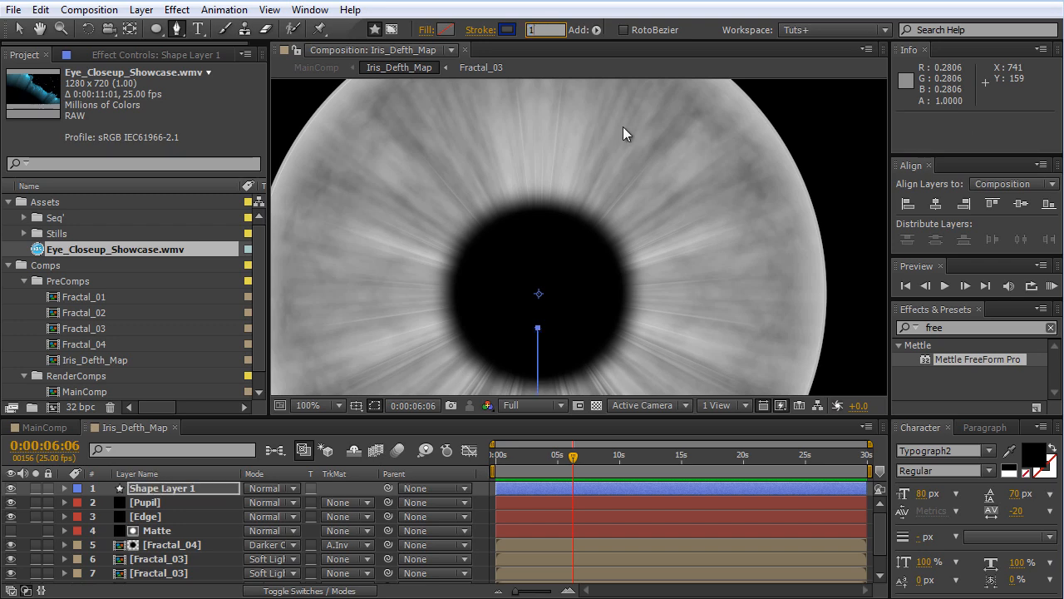
{"action": "key", "text": "Return"}
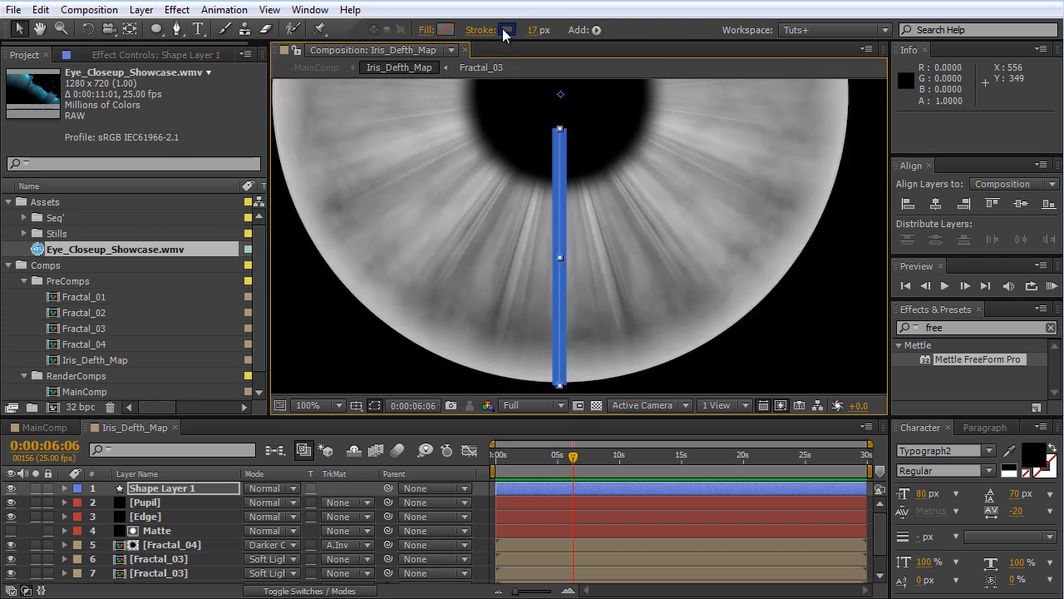
Step: Change the line's stroke colour to near-white
{"action": "left_click", "coordinate": [503, 30]}
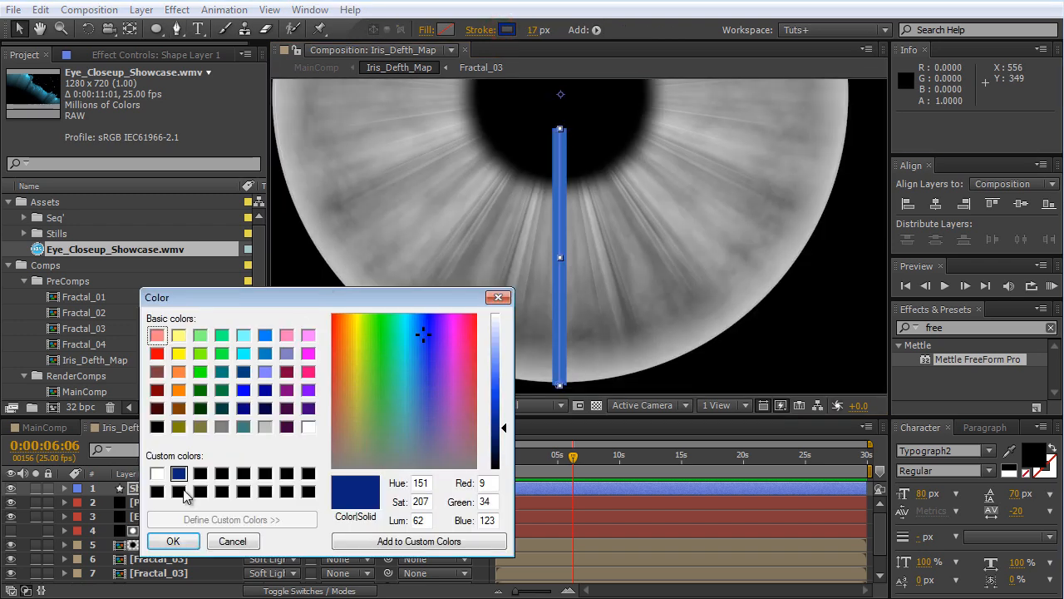
{"action": "left_click_drag", "start_coordinate": [503, 378], "coordinate": [501, 332]}
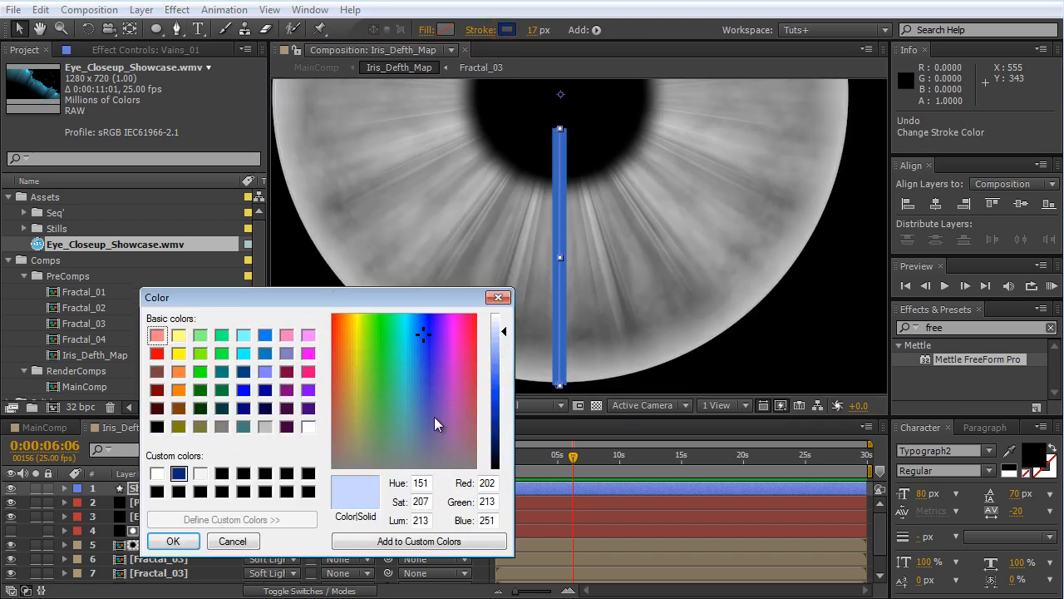
{"action": "key", "text": "Return"}
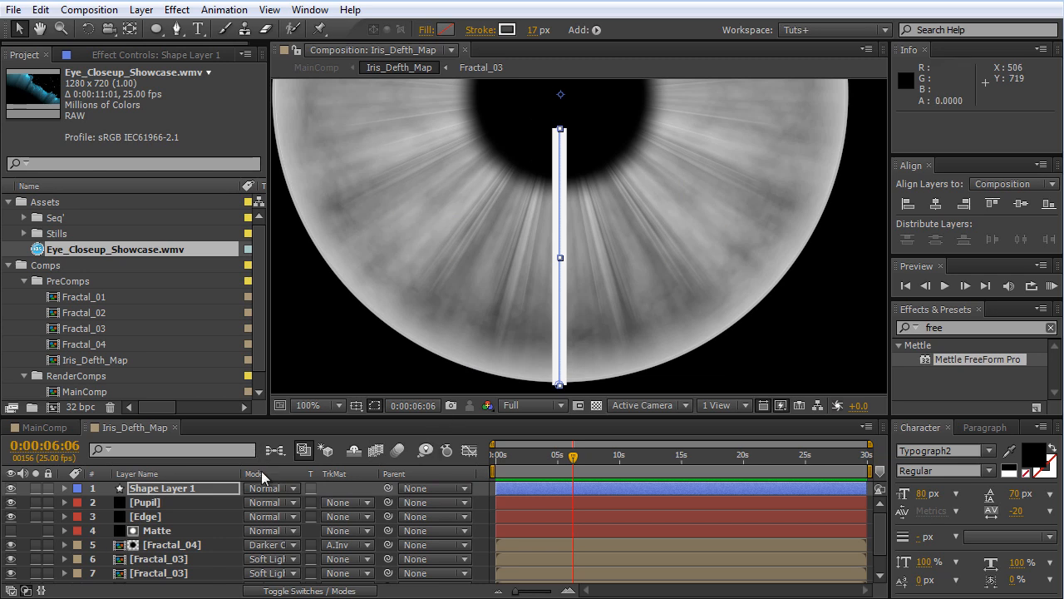
Step: Darken the Circle effect's colour on the Edge layer to light grey, RGB 210, 210, 210
{"action": "left_click", "coordinate": [152, 517]}
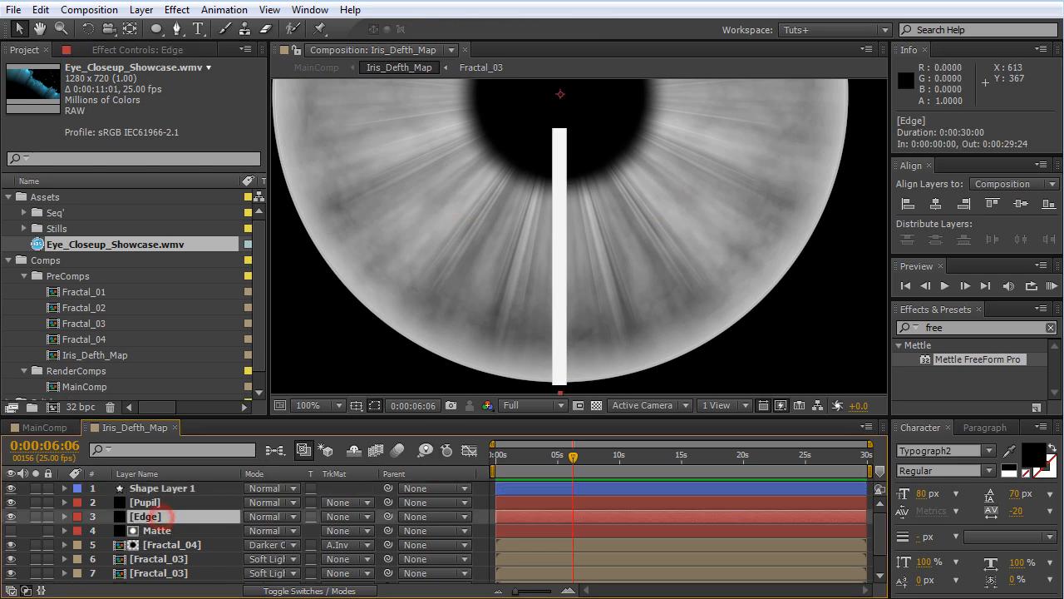
{"action": "left_click", "coordinate": [107, 52]}
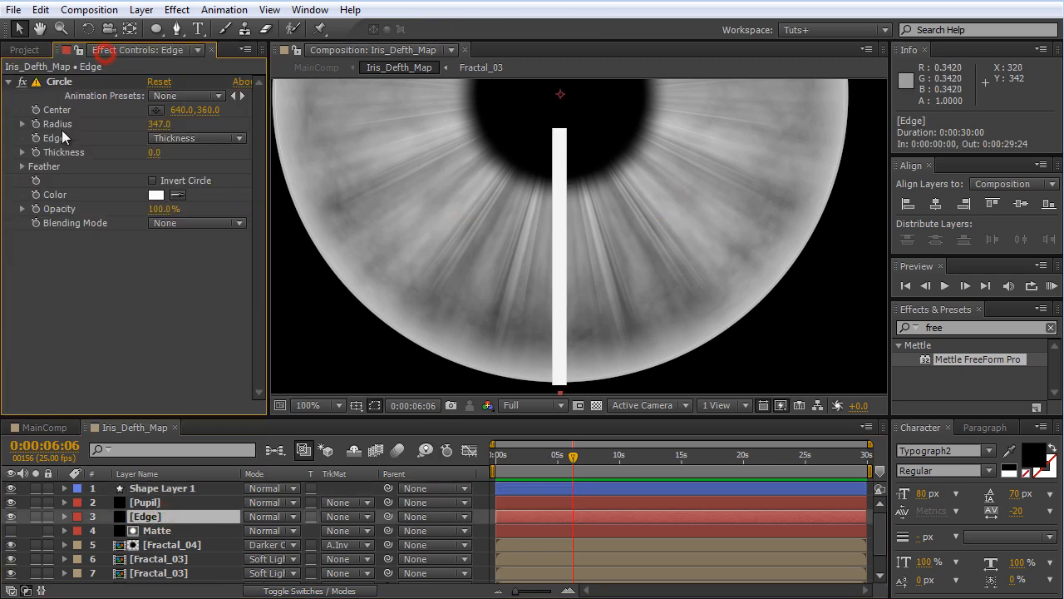
{"action": "left_click", "coordinate": [159, 197]}
{"action": "left_click", "coordinate": [502, 335]}
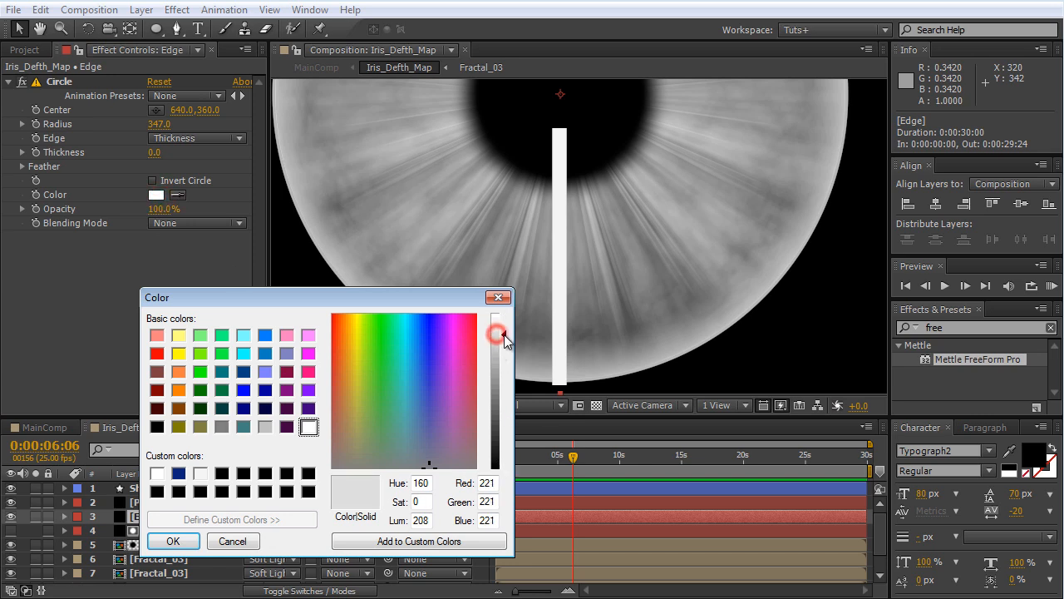
{"action": "left_click_drag", "start_coordinate": [504, 335], "coordinate": [504, 340]}
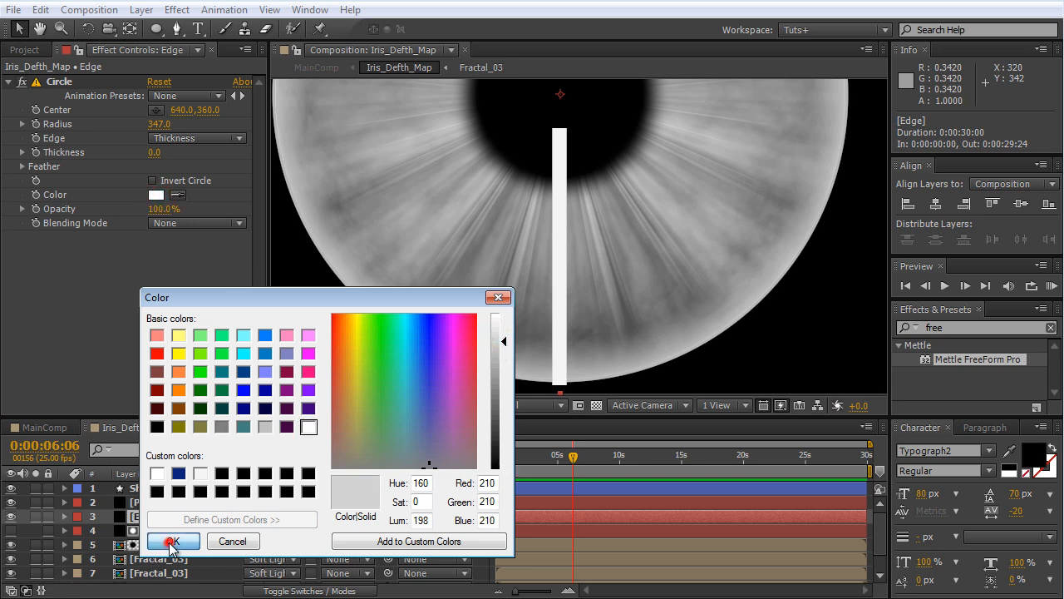
{"action": "left_click", "coordinate": [172, 541]}
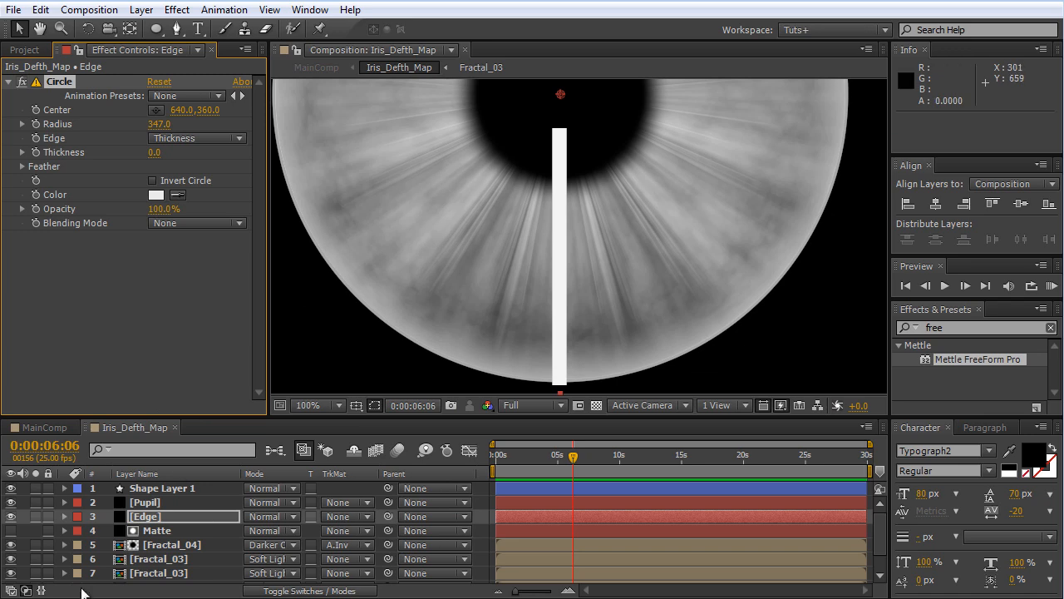
Step: Set the shape layer's stroke colour to light grey, RGB 201, 201, 201
{"action": "left_click", "coordinate": [155, 490]}
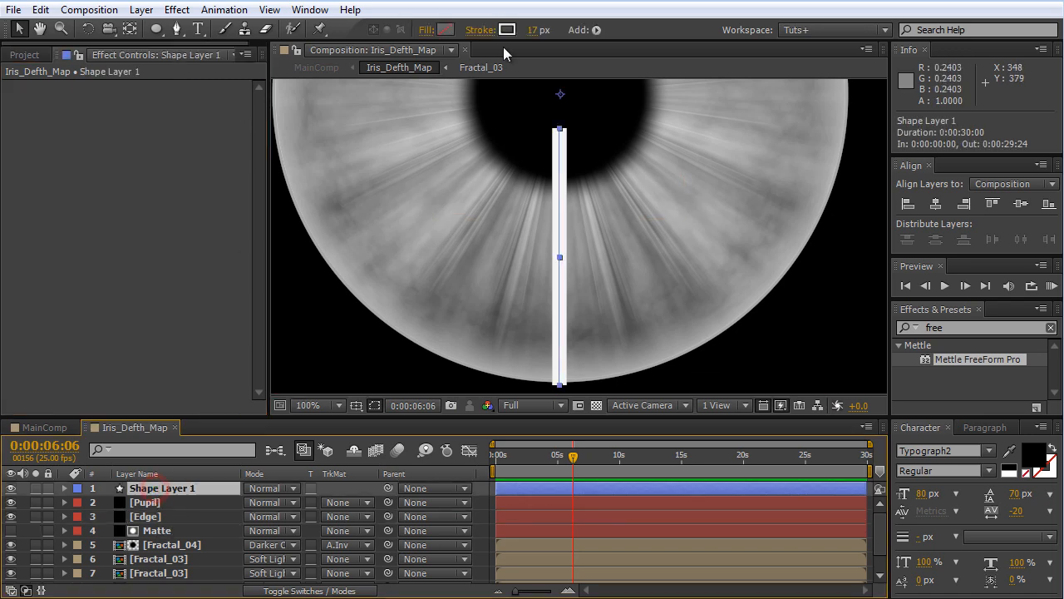
{"action": "left_click", "coordinate": [507, 31]}
{"action": "left_click_drag", "start_coordinate": [505, 333], "coordinate": [506, 344]}
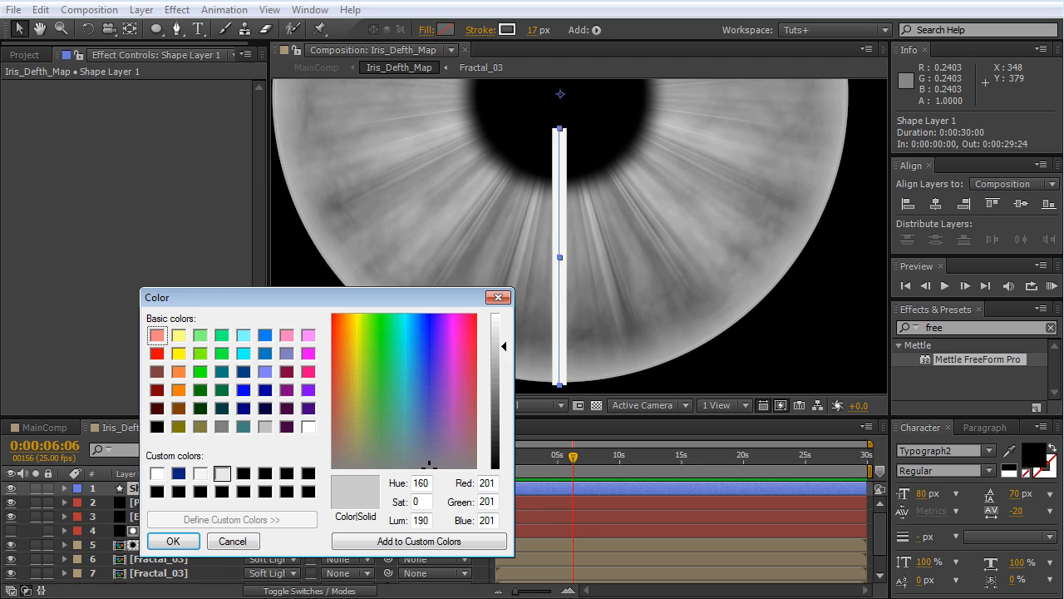
{"action": "left_click", "coordinate": [158, 540]}
Step: Rename the line's shape layer as Vains_01
{"action": "scroll", "coordinate": [586, 258], "scroll_direction": "down", "scroll_amount": 4}
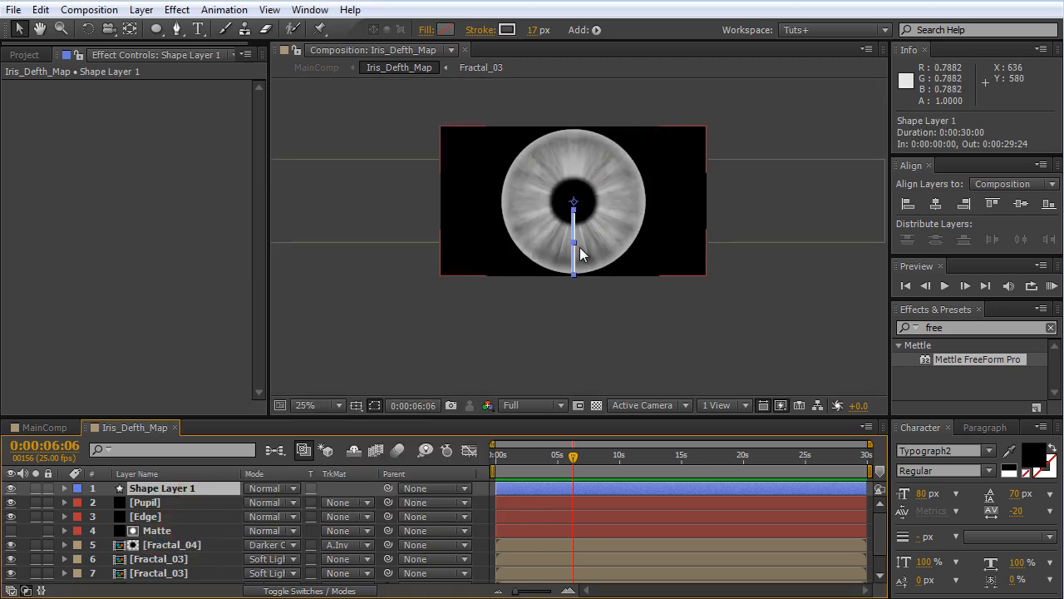
{"action": "scroll", "coordinate": [635, 173], "scroll_direction": "up", "scroll_amount": 2}
{"action": "left_click_drag", "start_coordinate": [635, 173], "coordinate": [633, 247]}
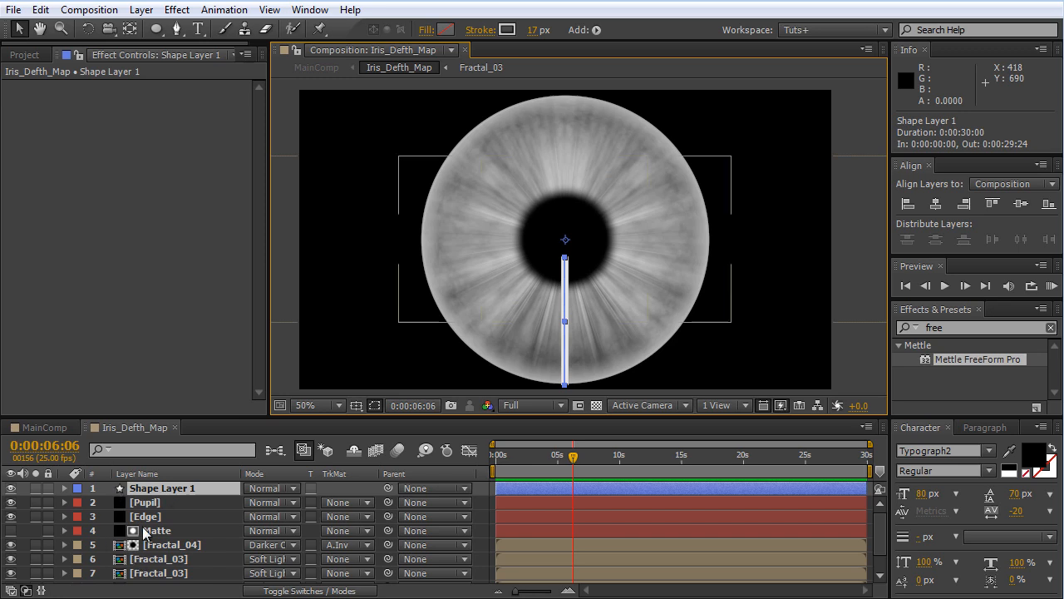
{"action": "left_click", "coordinate": [175, 491]}
{"action": "key", "text": "Return"}
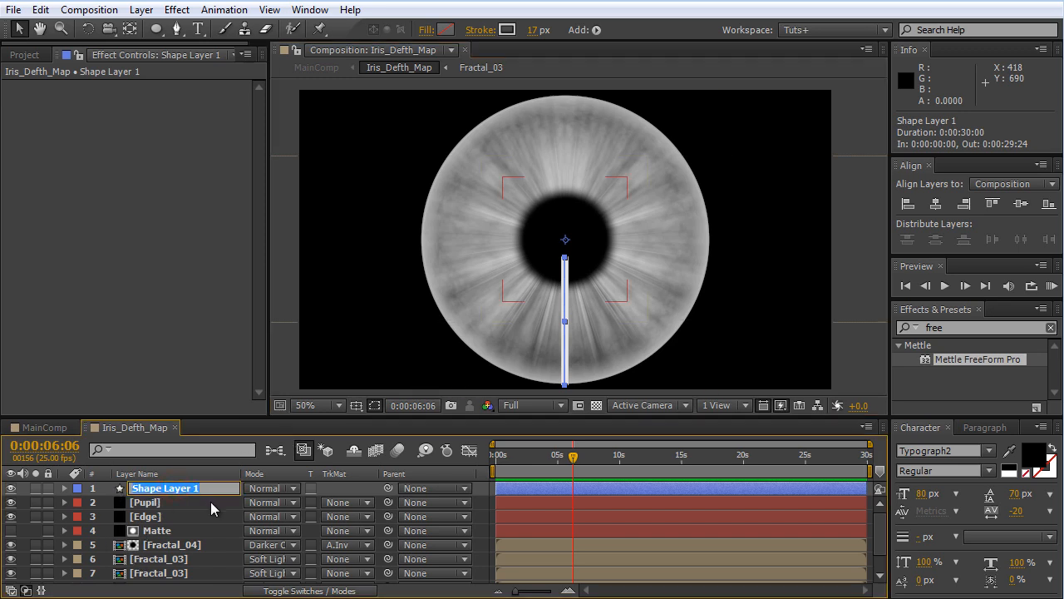
{"action": "type", "text": "Vains_0"}
{"action": "key", "text": "Return"}
Step: Add a Repeater to the contents of the Vains_01 layer and reveal its settings
{"action": "left_click", "coordinate": [64, 488]}
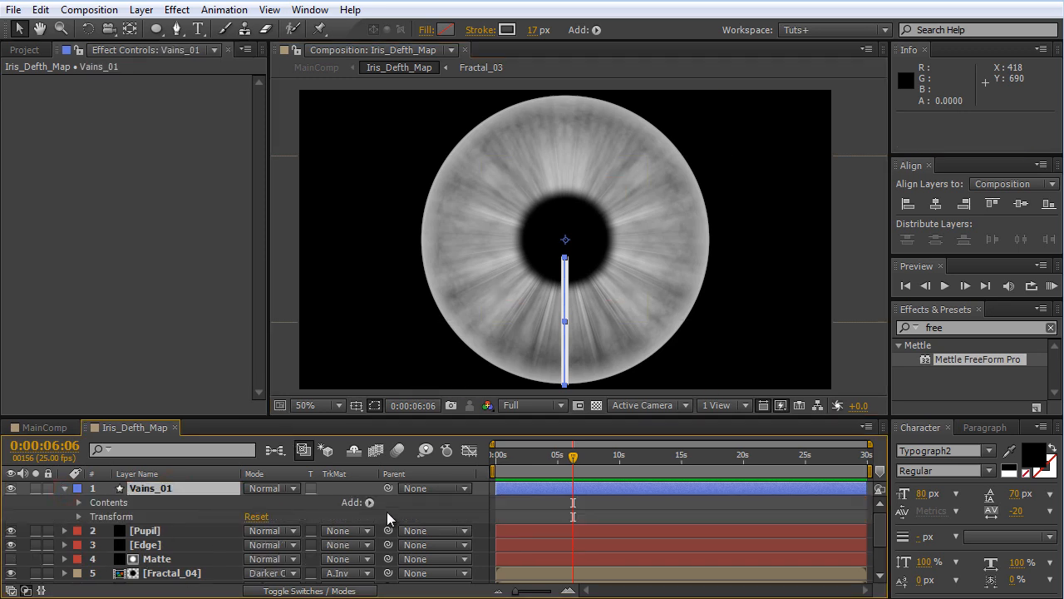
{"action": "left_click", "coordinate": [369, 503]}
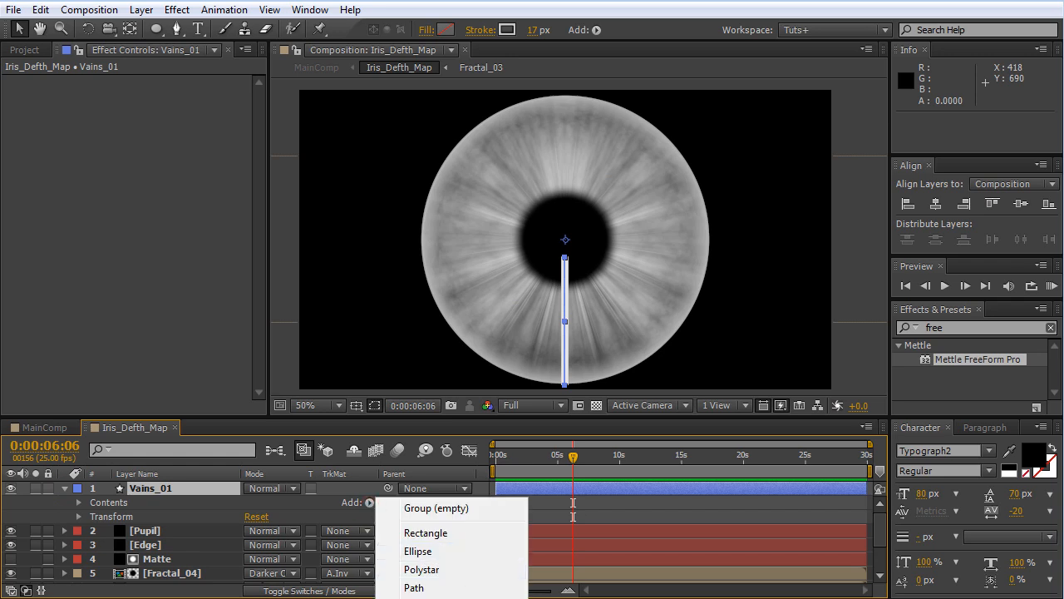
{"action": "left_click", "coordinate": [426, 597]}
{"action": "left_click", "coordinate": [90, 532]}
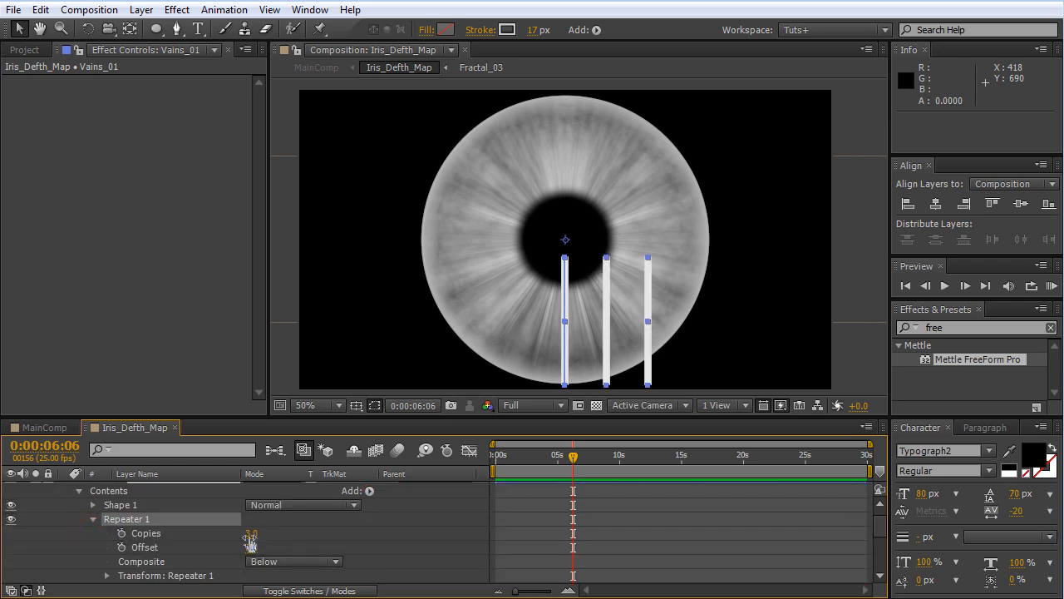
Step: Set the Repeater's number of copies to 100
{"action": "left_click", "coordinate": [251, 532]}
{"action": "key", "text": "Return"}
{"action": "scroll", "coordinate": [124, 549], "scroll_direction": "down", "scroll_amount": 1}
{"action": "left_click", "coordinate": [107, 533]}
{"action": "left_click", "coordinate": [107, 533]}
{"action": "scroll", "coordinate": [333, 534], "scroll_direction": "up", "scroll_amount": 1}
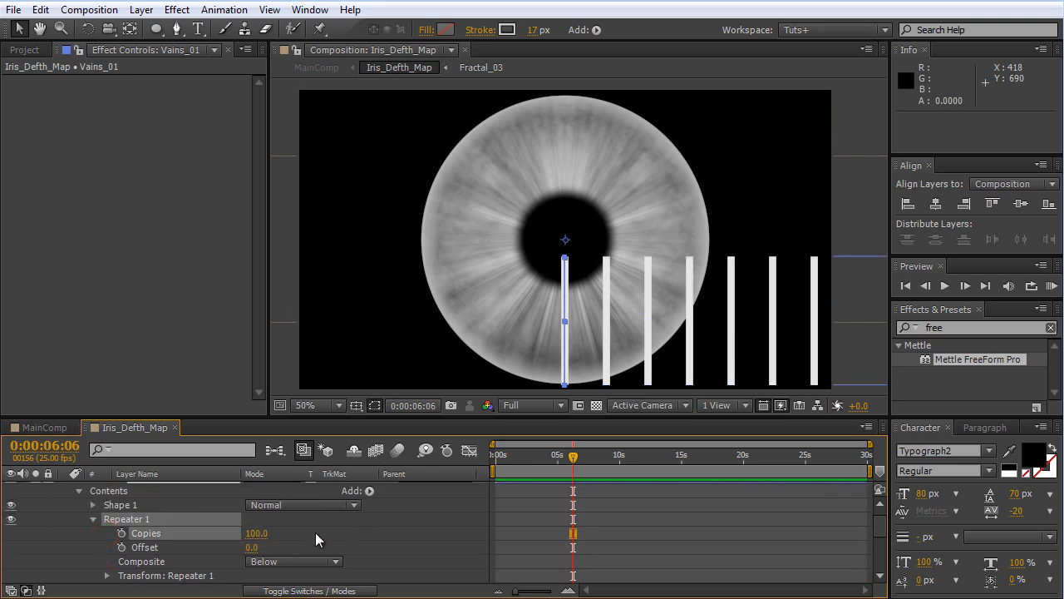
Step: Set the Repeater's transform position to 0.0, 0.0 so that all copies sit on the original line
{"action": "left_click", "coordinate": [105, 580]}
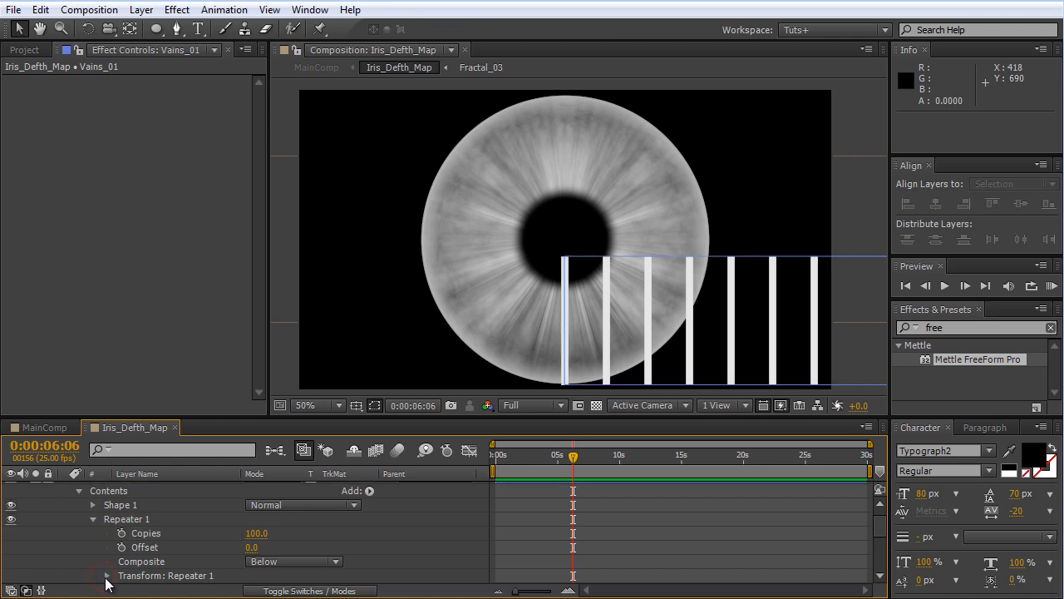
{"action": "left_click", "coordinate": [107, 576]}
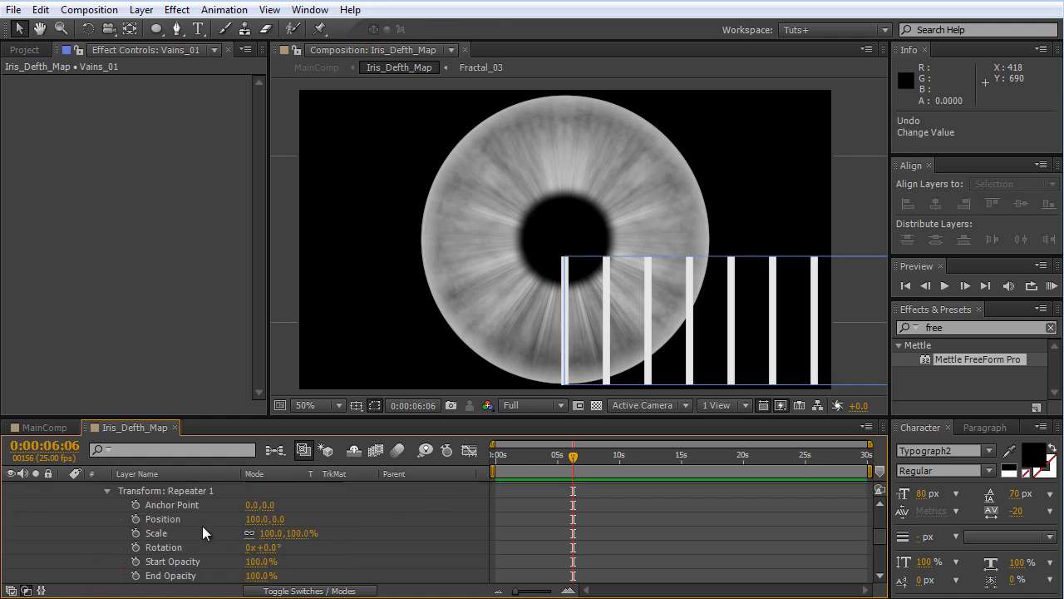
{"action": "left_click", "coordinate": [256, 519]}
{"action": "type", "text": "0"}
{"action": "key", "text": "Return"}
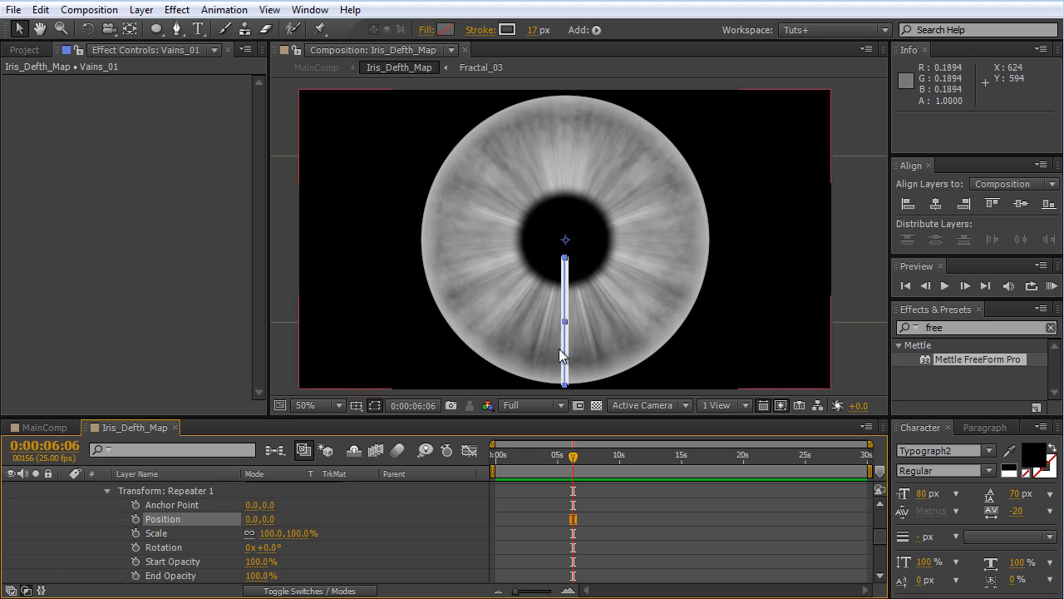
Step: Set the Repeater's transform rotation to -12° so the line copies fan out around the pupil, trying -11° first
{"action": "left_click_drag", "start_coordinate": [272, 547], "coordinate": [269, 551]}
{"action": "left_click", "coordinate": [270, 549]}
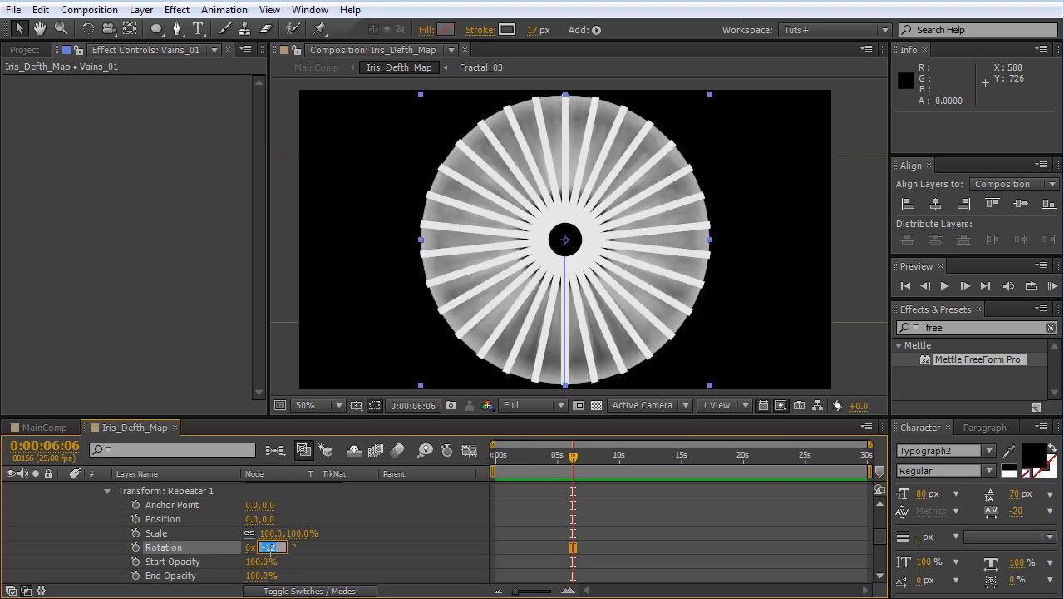
{"action": "type", "text": "-11"}
{"action": "key", "text": "Return"}
{"action": "left_click", "coordinate": [272, 546]}
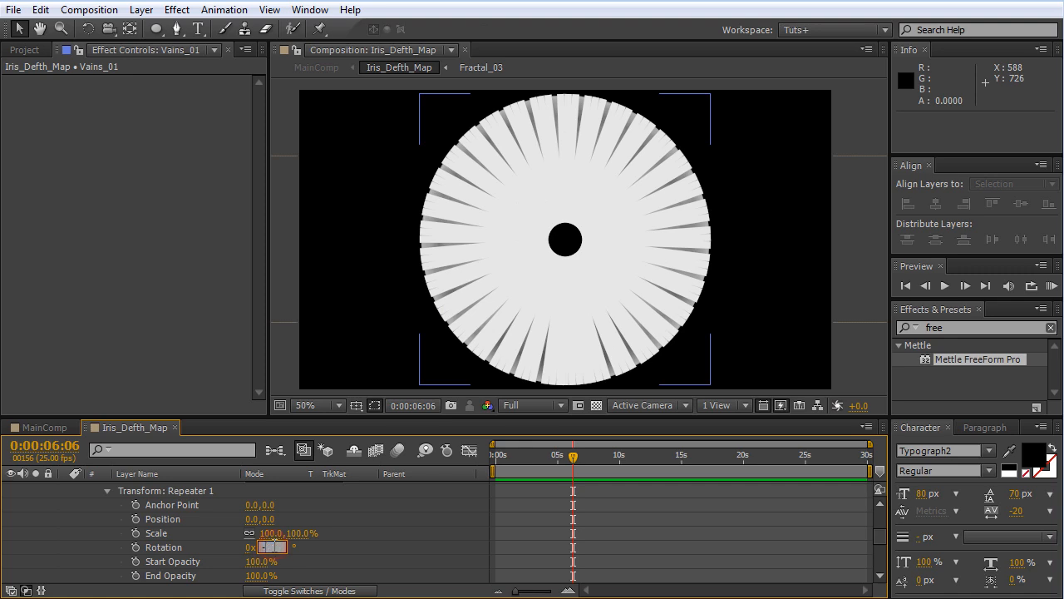
{"action": "type", "text": "-12"}
{"action": "key", "text": "Return"}
Step: Reduce the Repeater's number of copies to 30 and collapse its settings
{"action": "scroll", "coordinate": [188, 539], "scroll_direction": "up", "scroll_amount": 3}
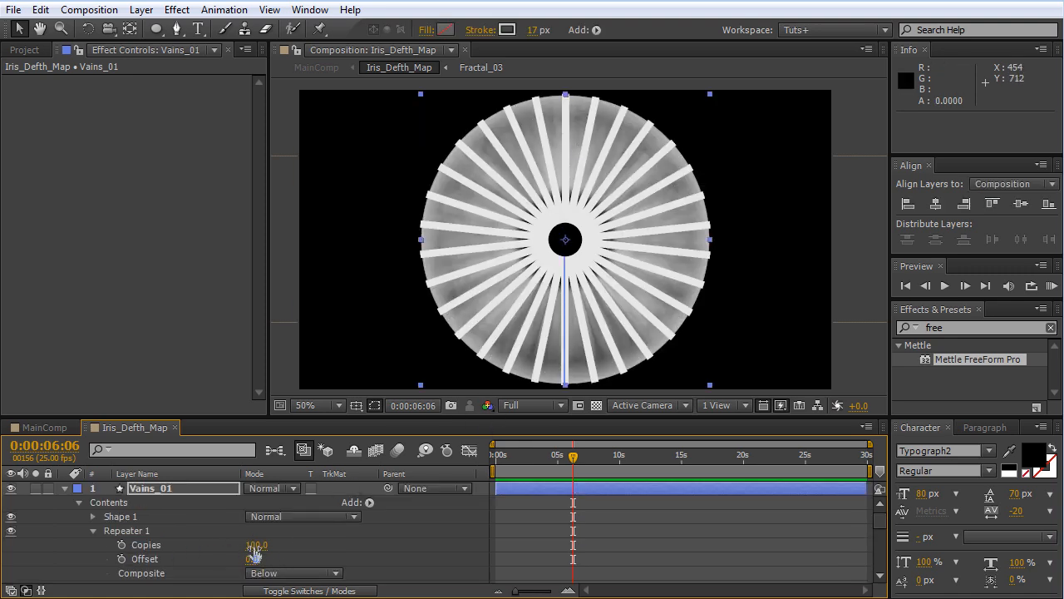
{"action": "left_click_drag", "start_coordinate": [253, 547], "coordinate": [210, 557]}
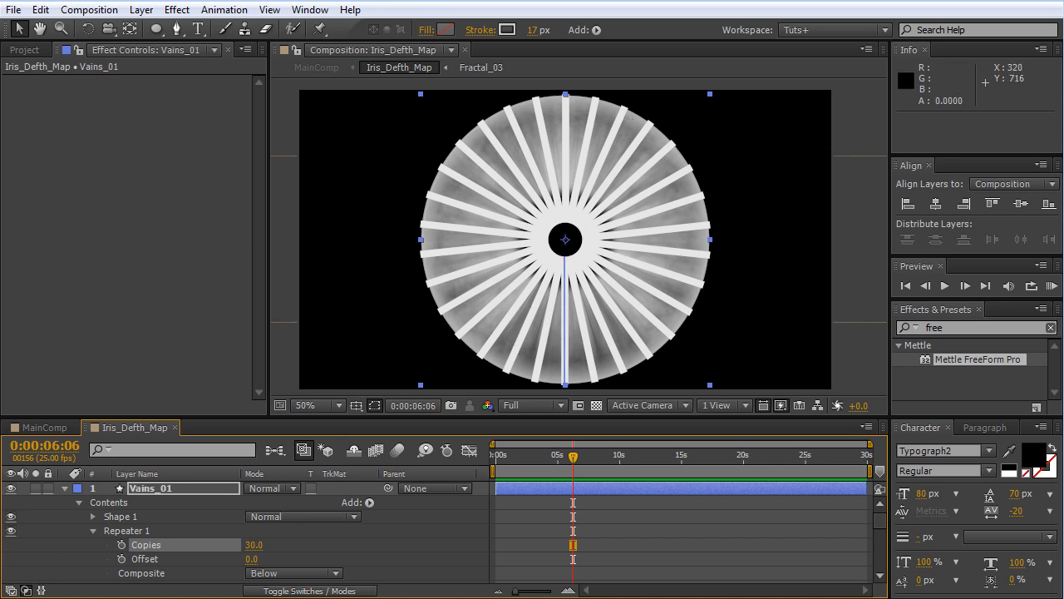
{"action": "left_click", "coordinate": [93, 530]}
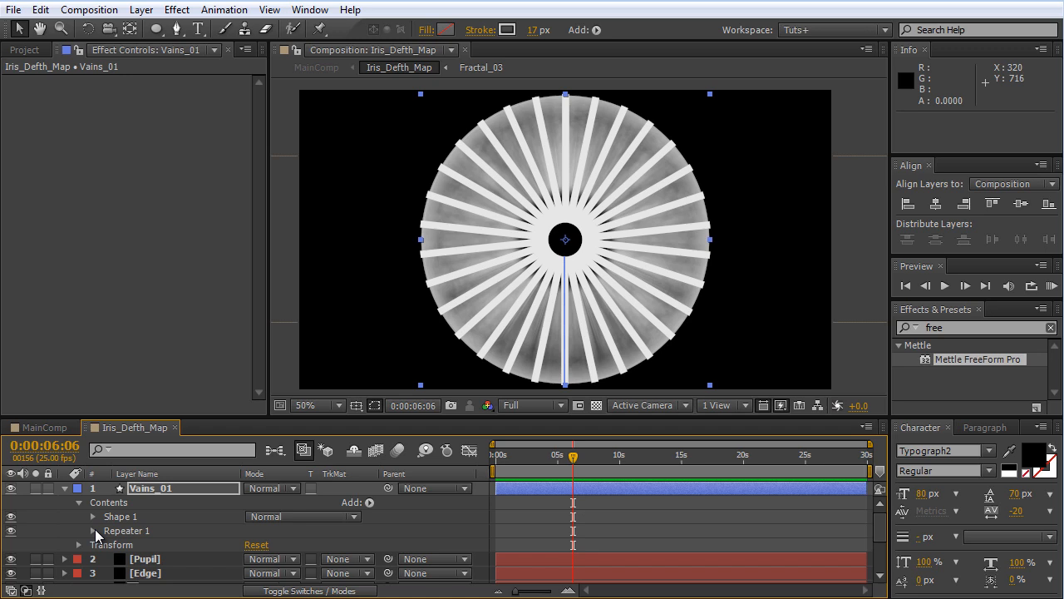
Step: Add Wiggle Paths to the contents of Vains_01 and set its size to 60
{"action": "left_click", "coordinate": [370, 503]}
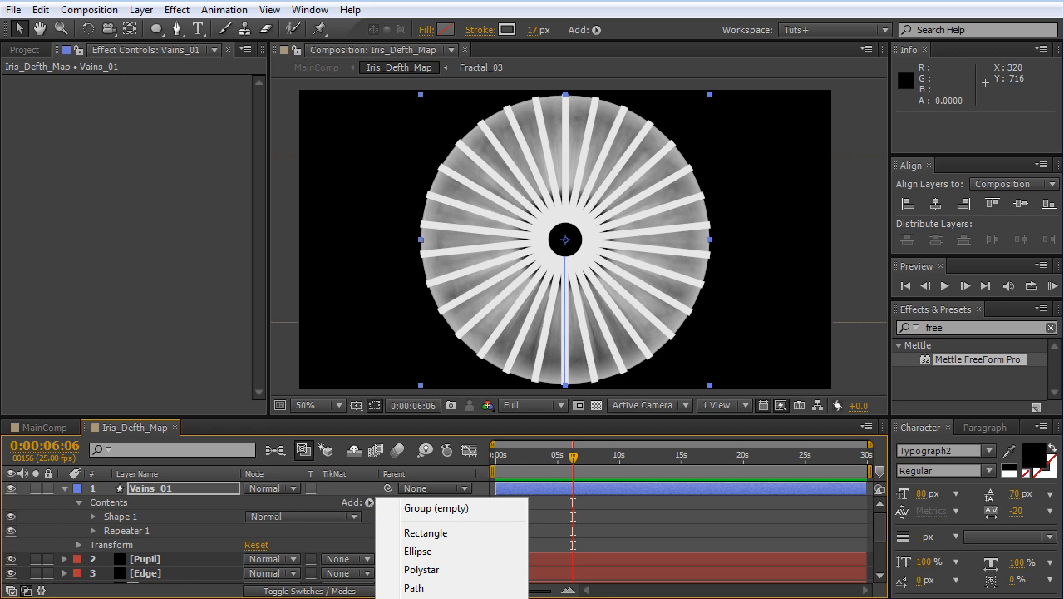
{"action": "left_click", "coordinate": [432, 598]}
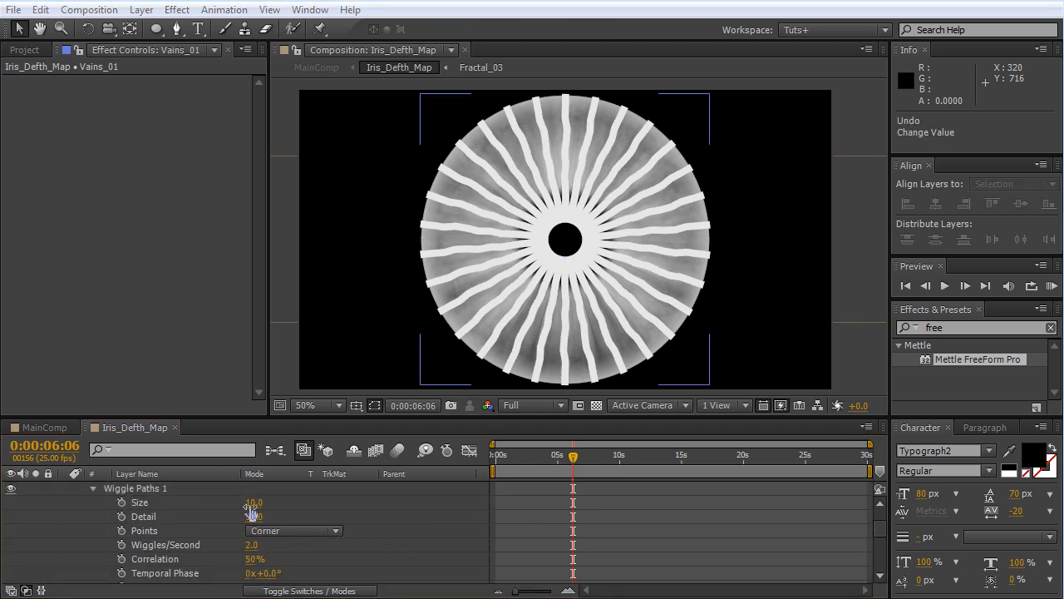
{"action": "left_click", "coordinate": [252, 502]}
{"action": "left_click_drag", "start_coordinate": [252, 502], "coordinate": [292, 503]}
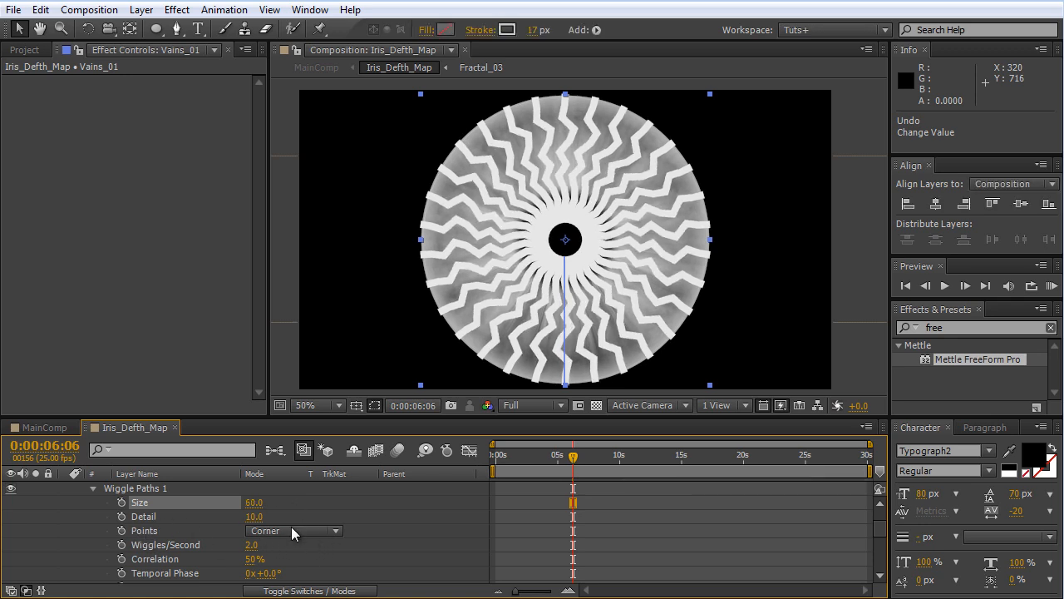
Step: Change the Wiggle Paths points to Smooth and set the size to 70
{"action": "left_click", "coordinate": [297, 529]}
{"action": "left_click", "coordinate": [312, 572]}
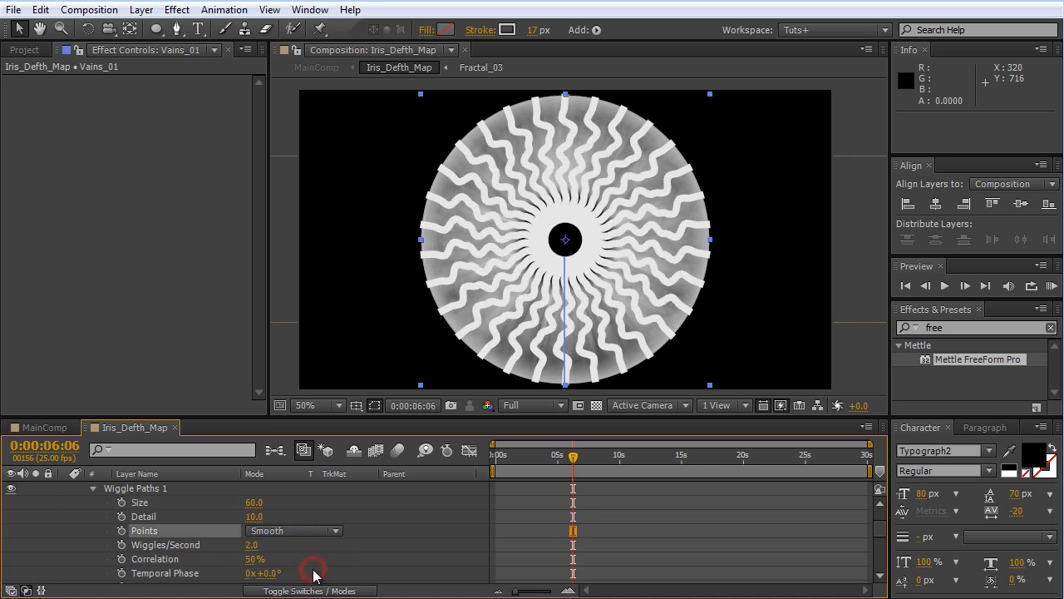
{"action": "left_click_drag", "start_coordinate": [255, 502], "coordinate": [263, 502]}
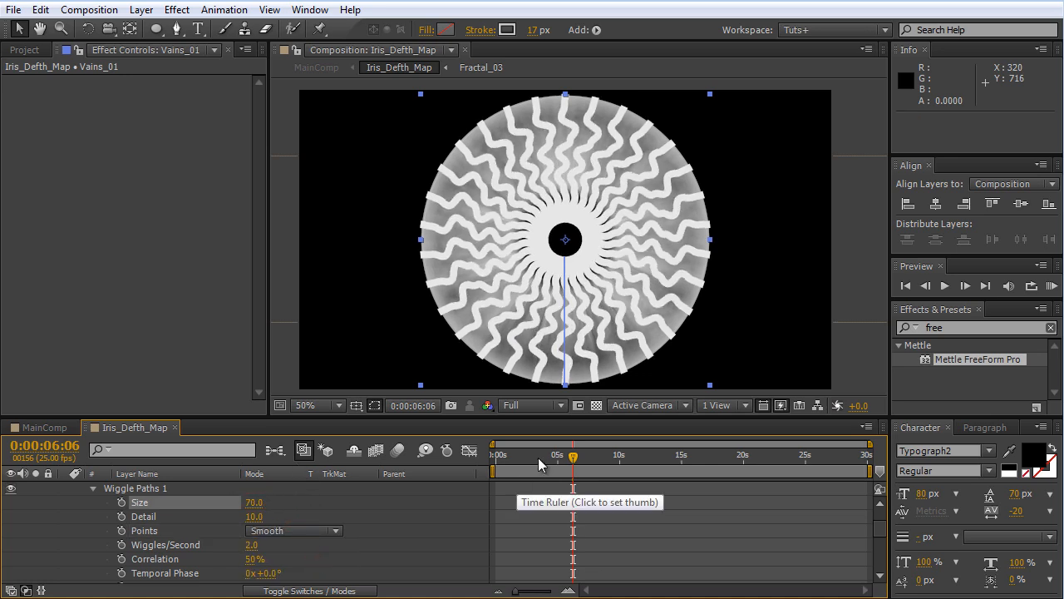
Step: Set Wiggles/Second to 0 and scrub through the timeline to check the motion of the vein lines
{"action": "left_click_drag", "start_coordinate": [531, 453], "coordinate": [587, 461]}
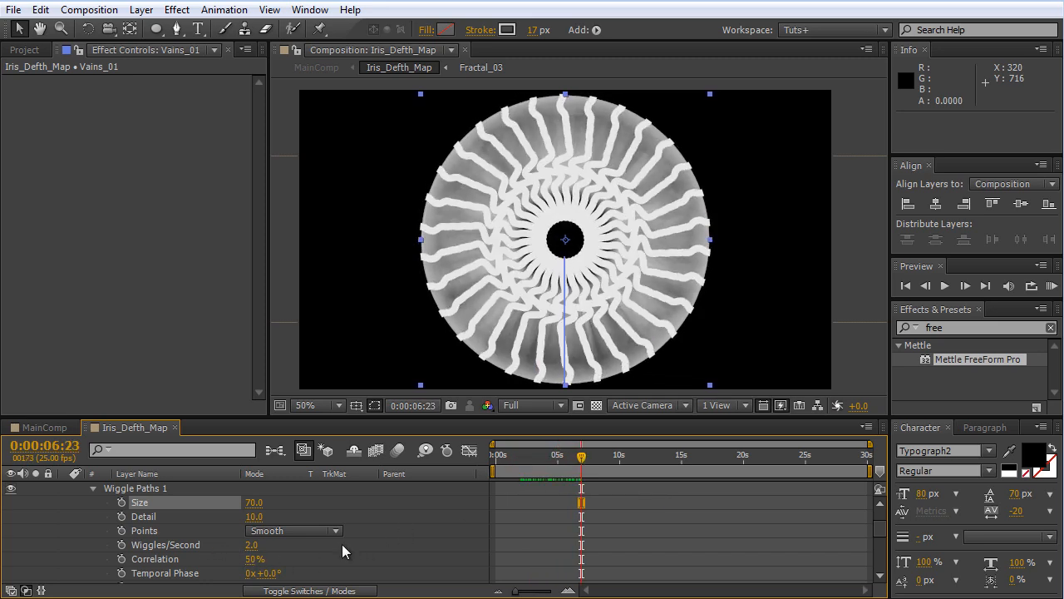
{"action": "left_click", "coordinate": [254, 545]}
{"action": "type", "text": "0"}
{"action": "key", "text": "Return"}
{"action": "left_click_drag", "start_coordinate": [505, 455], "coordinate": [599, 457]}
{"action": "left_click", "coordinate": [530, 507]}
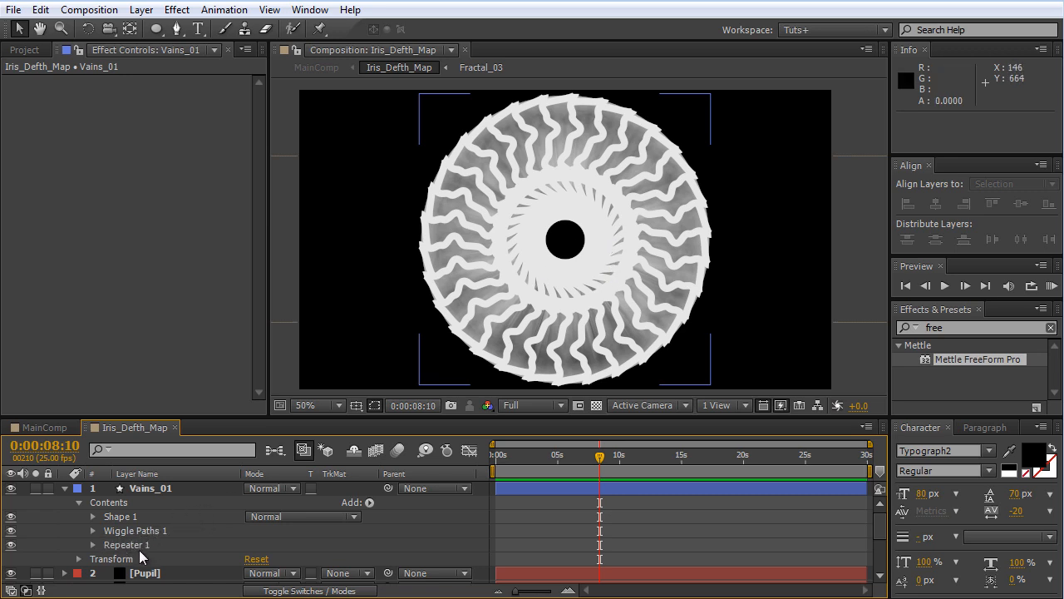
Step: Move the Repeater above Wiggle Paths in the Vains_01 contents and set the wiggle size to 85
{"action": "left_click_drag", "start_coordinate": [127, 544], "coordinate": [130, 535]}
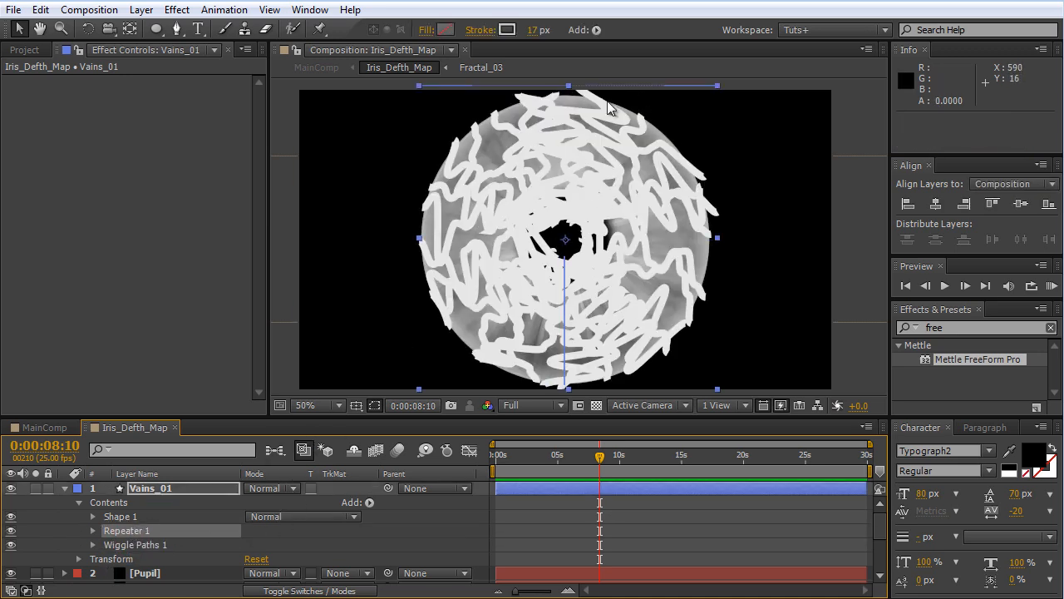
{"action": "left_click", "coordinate": [94, 544]}
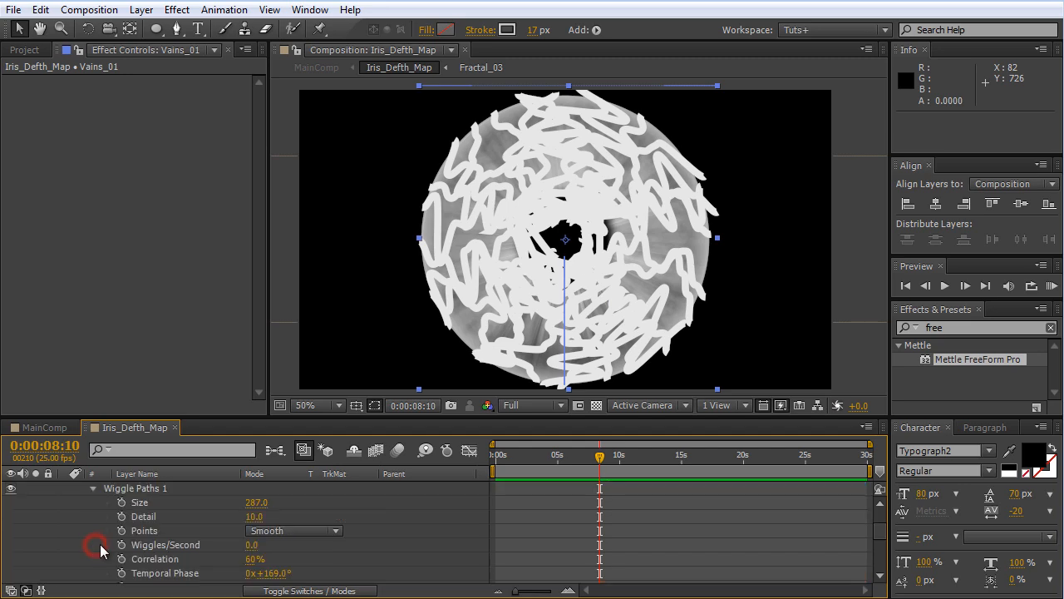
{"action": "mouse_move", "coordinate": [258, 505]}
{"action": "left_mouse_down"}
{"action": "mouse_move", "coordinate": [60, 548]}
{"action": "mouse_move", "coordinate": [77, 542]}
{"action": "left_mouse_up"}
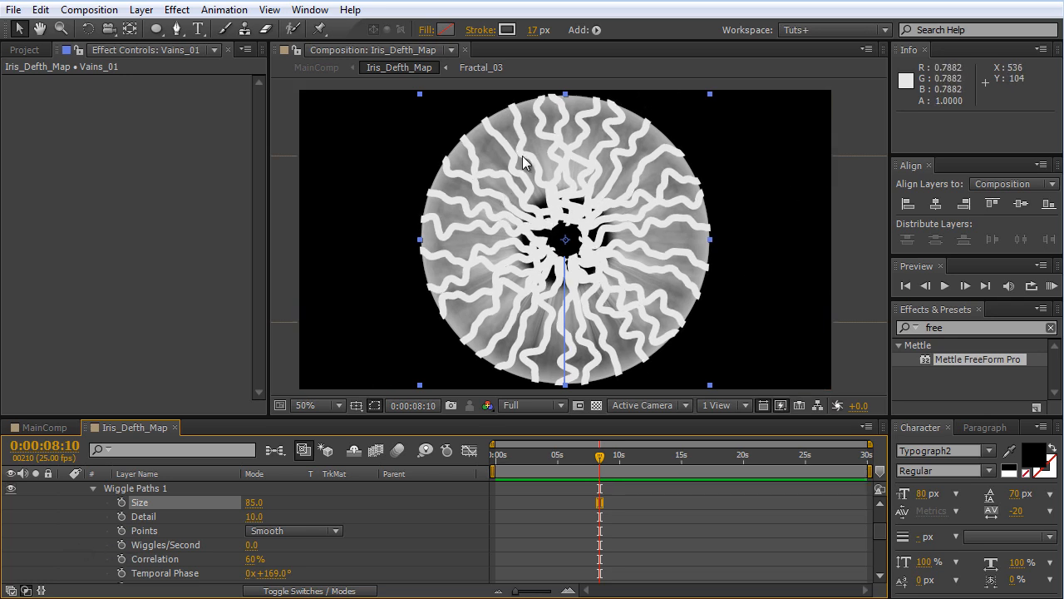
Step: Set the opacity of the Vains_01 layer to 10% and inspect the veins up close
{"action": "scroll", "coordinate": [172, 505], "scroll_direction": "up", "scroll_amount": 2}
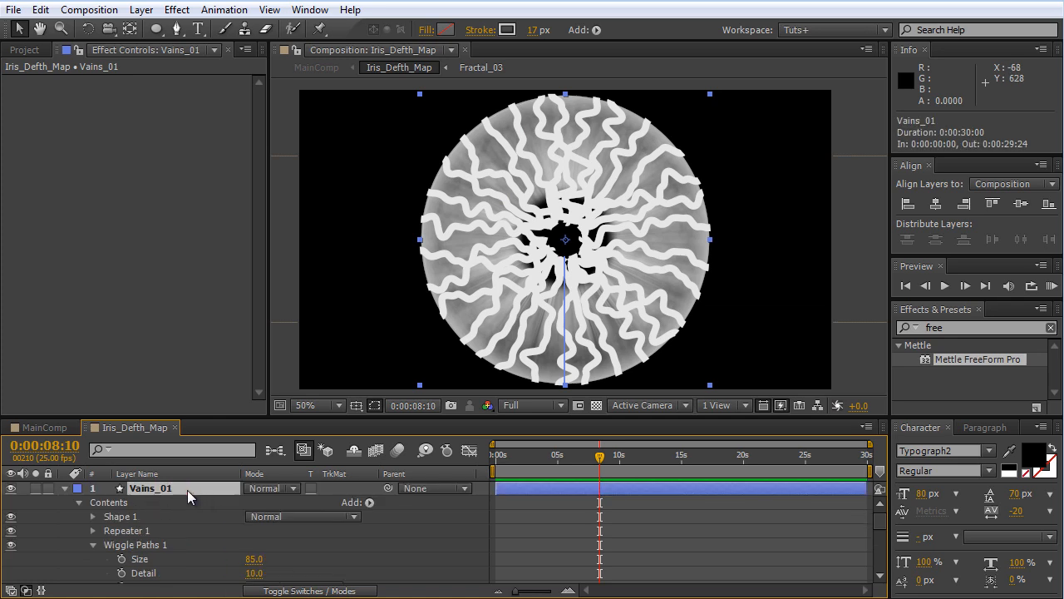
{"action": "key", "text": "t"}
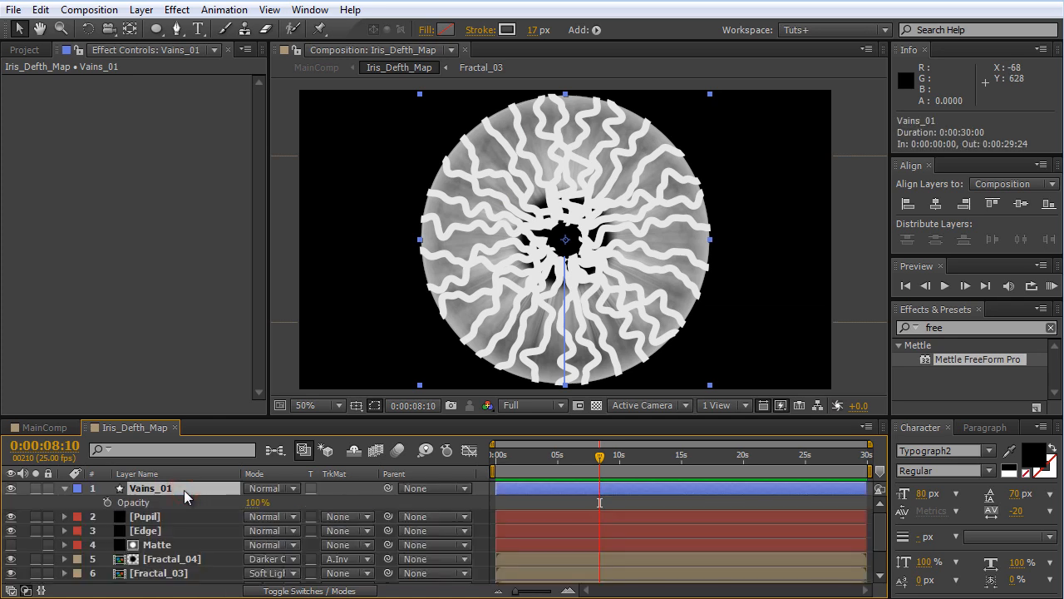
{"action": "left_click", "coordinate": [251, 505]}
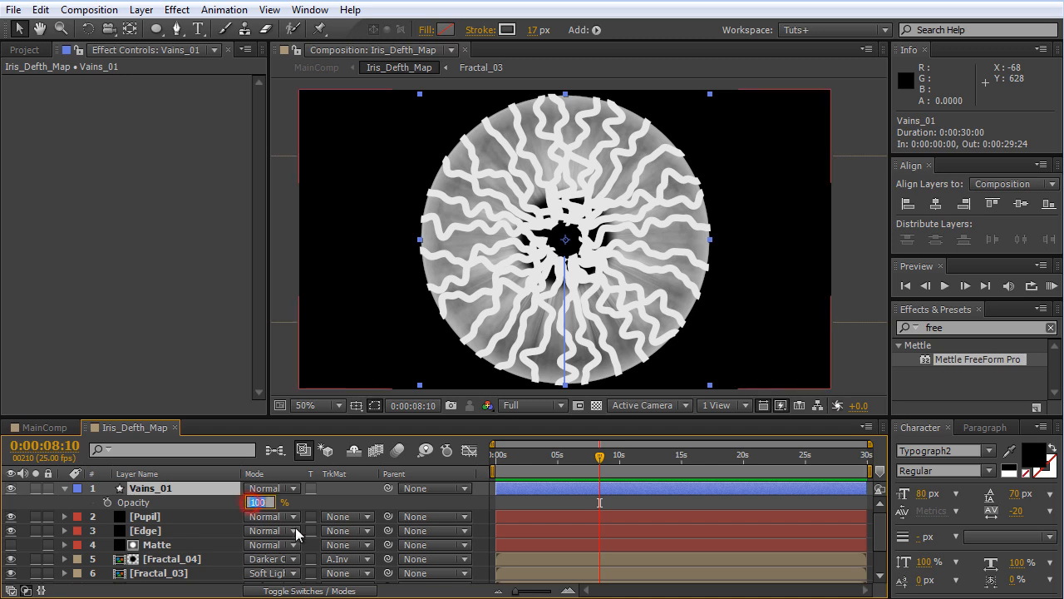
{"action": "type", "text": "10"}
{"action": "key", "text": "Return"}
{"action": "scroll", "coordinate": [566, 261], "scroll_direction": "up", "scroll_amount": 1}
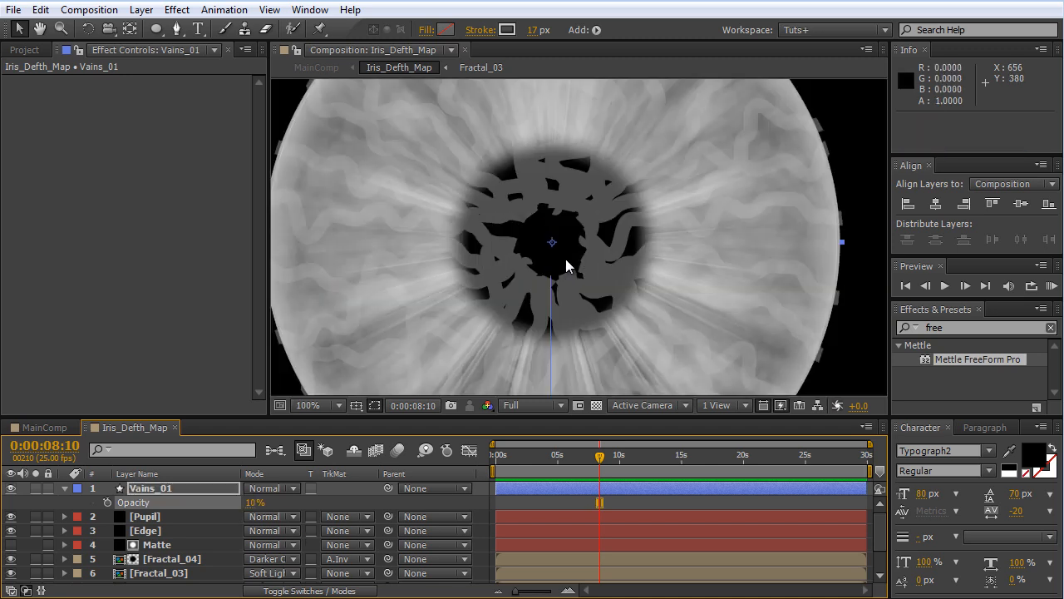
{"action": "scroll", "coordinate": [483, 187], "scroll_direction": "down", "scroll_amount": 1}
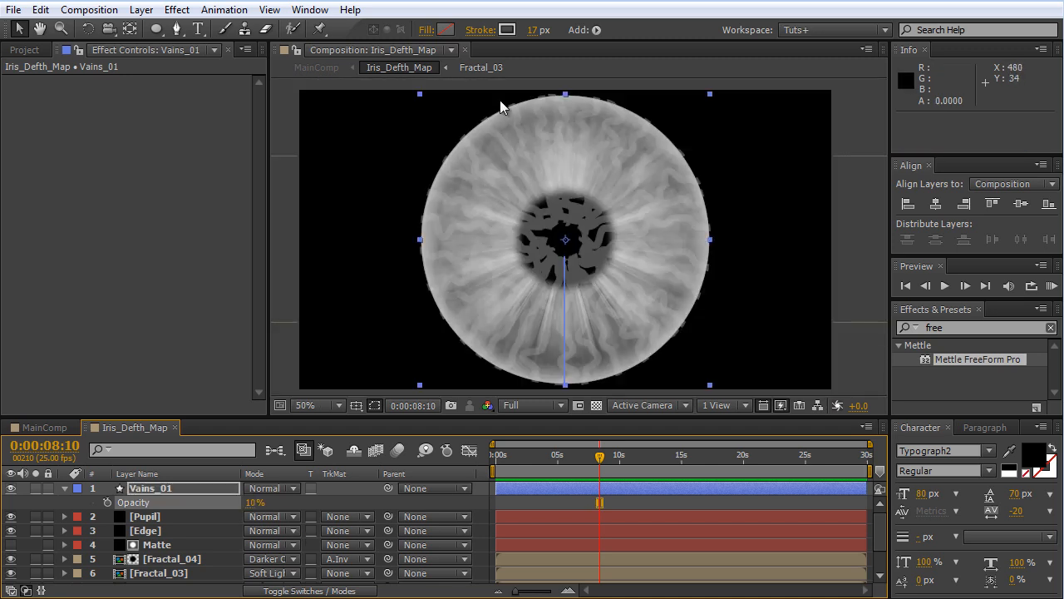
Step: Move the Vains_01 layer down the stack, below both Fractal_03 layers and directly above Fractal_01
{"action": "key", "text": "period"}
{"action": "left_click_drag", "start_coordinate": [158, 488], "coordinate": [174, 524]}
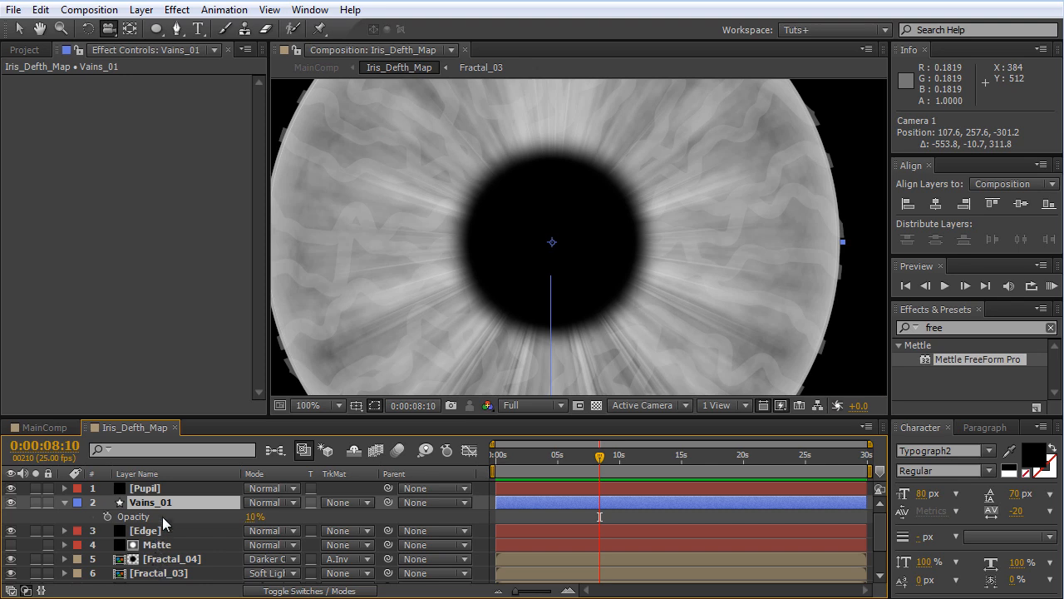
{"action": "left_click_drag", "start_coordinate": [159, 504], "coordinate": [249, 563]}
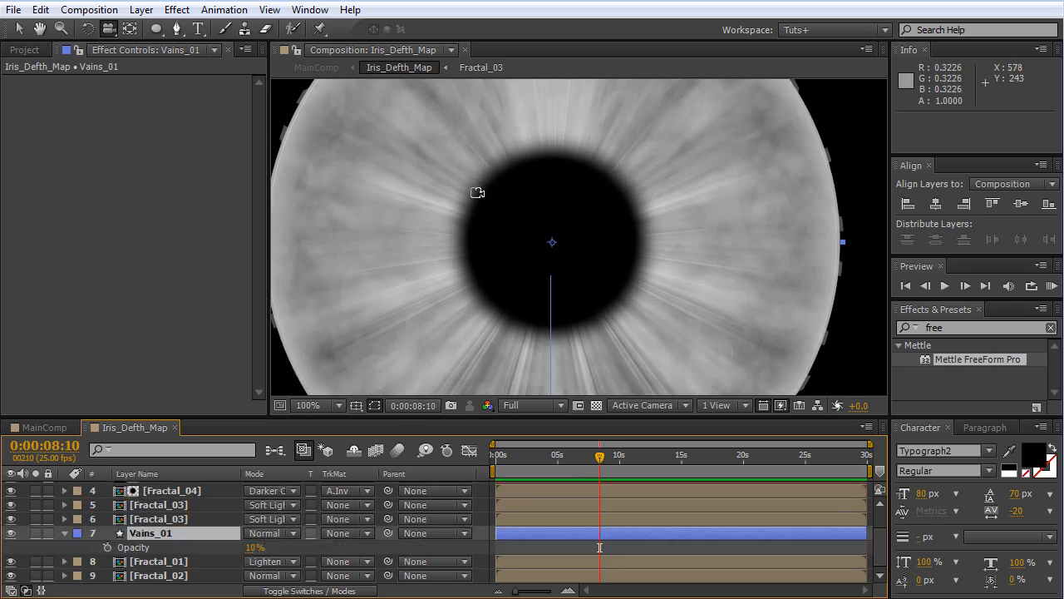
Step: Orbit the camera in MainComp to a frontal view to examine the displaced iris, and return to Iris_Defth_Map
{"action": "left_click", "coordinate": [46, 428]}
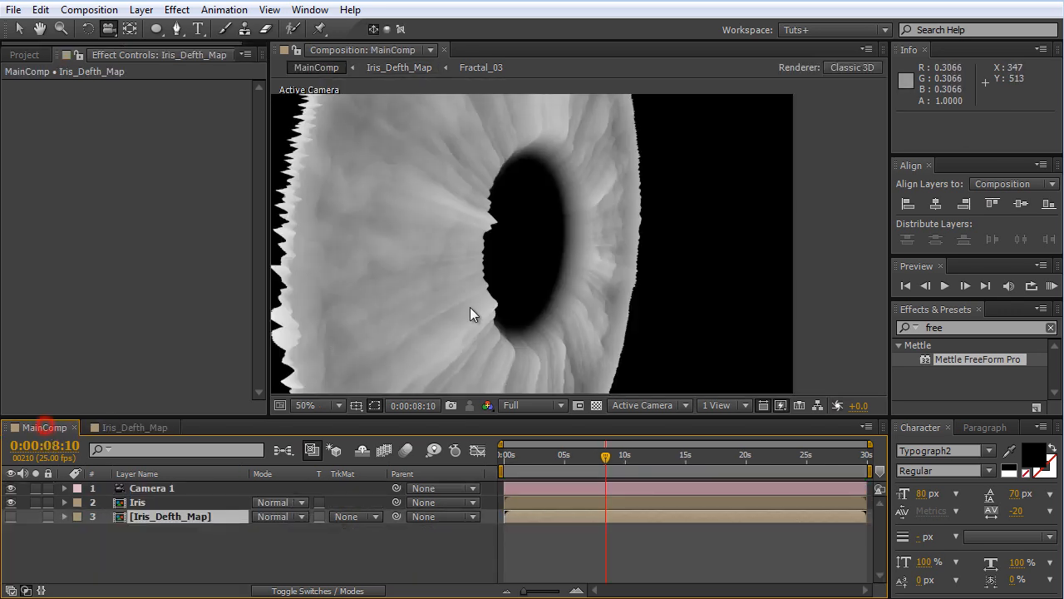
{"action": "left_click_drag", "start_coordinate": [470, 307], "coordinate": [437, 257]}
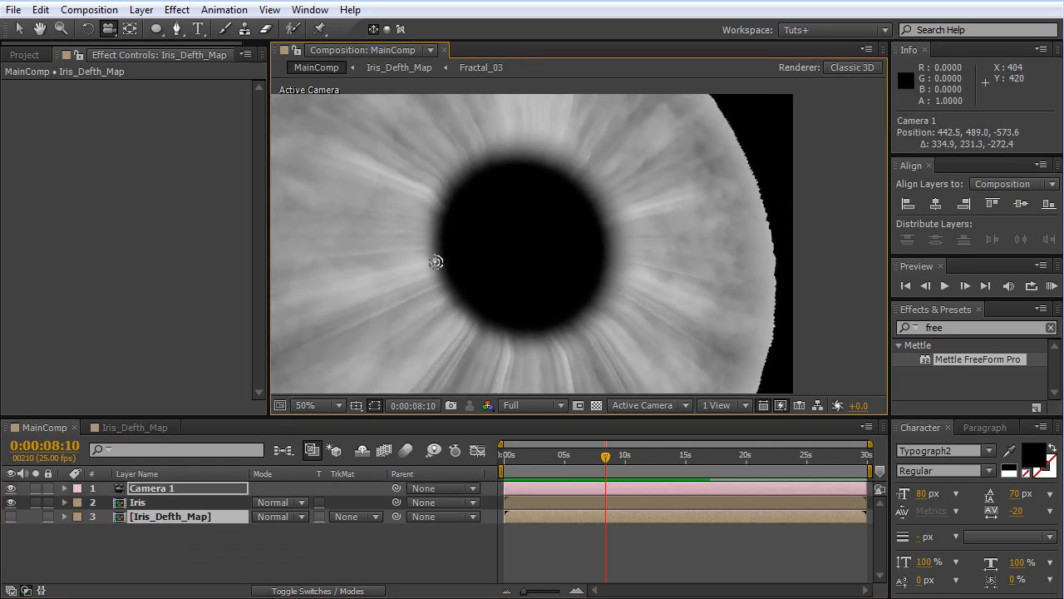
{"action": "left_click", "coordinate": [153, 427]}
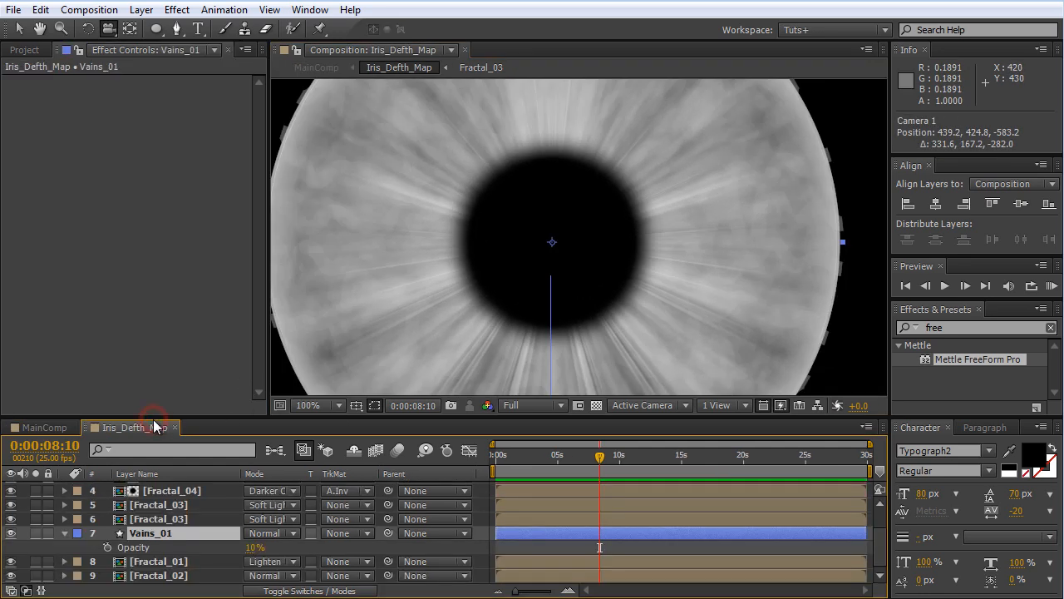
Step: Duplicate the Vains_01 layer and set the stroke width of the copy's Shape 1 to 1
{"action": "left_click", "coordinate": [182, 532]}
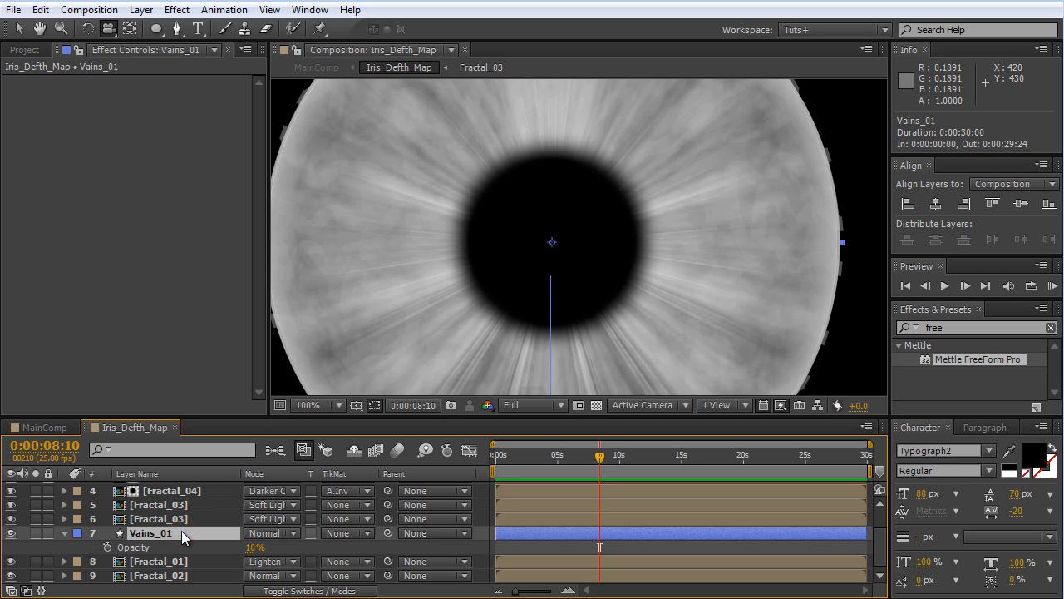
{"action": "key", "text": "ctrl+d"}
{"action": "left_click", "coordinate": [65, 533]}
{"action": "left_click", "coordinate": [93, 547]}
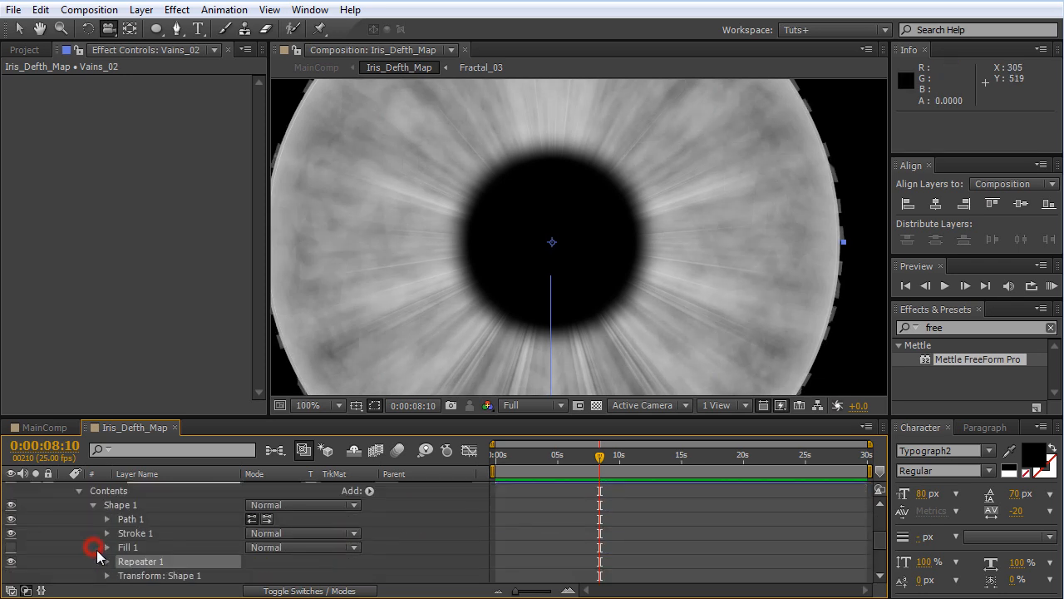
{"action": "left_click", "coordinate": [135, 533]}
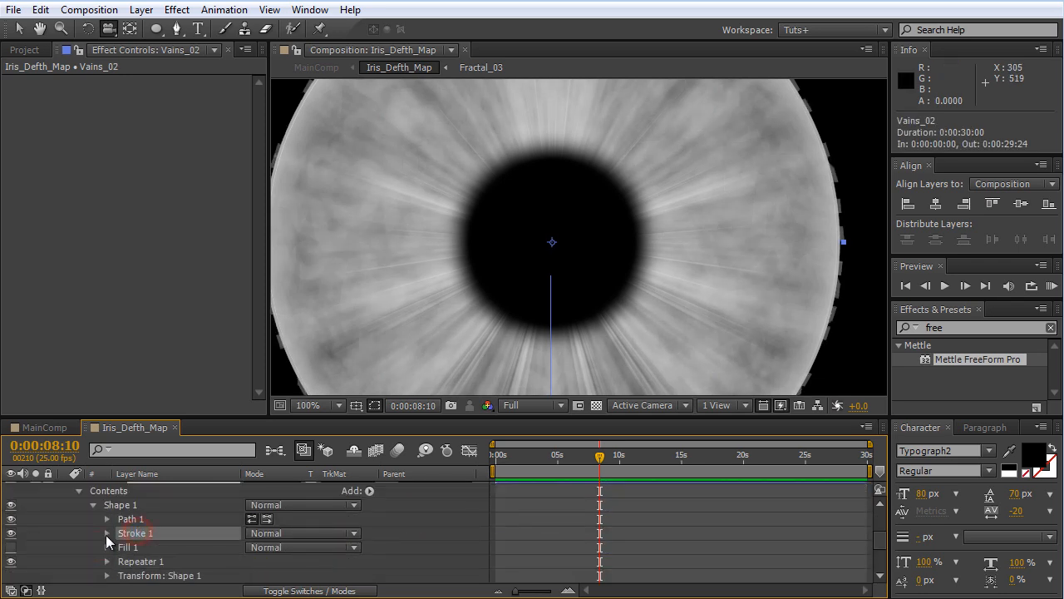
{"action": "left_click", "coordinate": [106, 533]}
{"action": "left_click", "coordinate": [256, 546]}
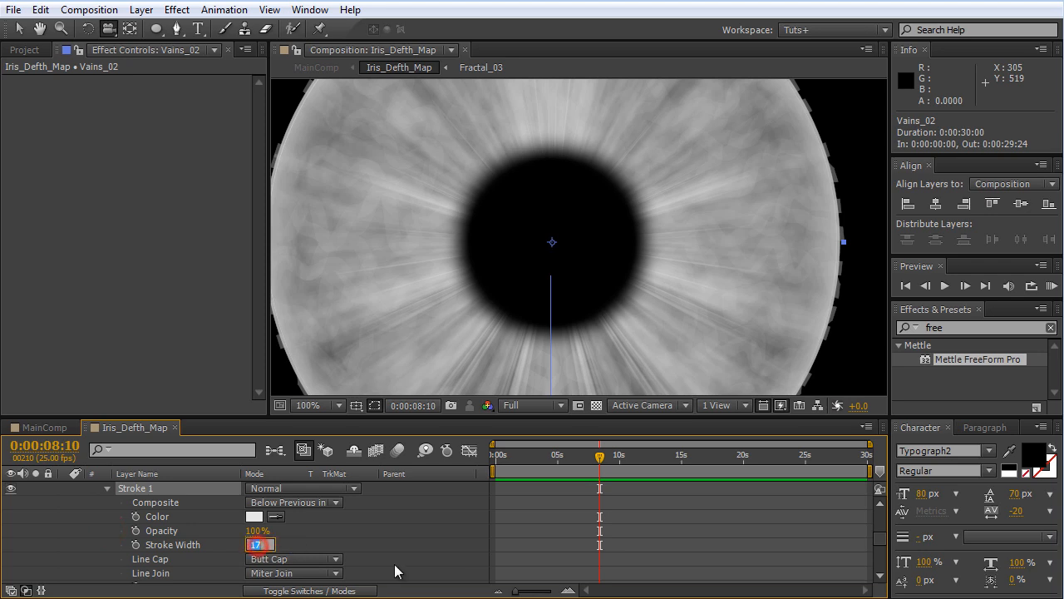
{"action": "type", "text": "1"}
{"action": "key", "text": "Return"}
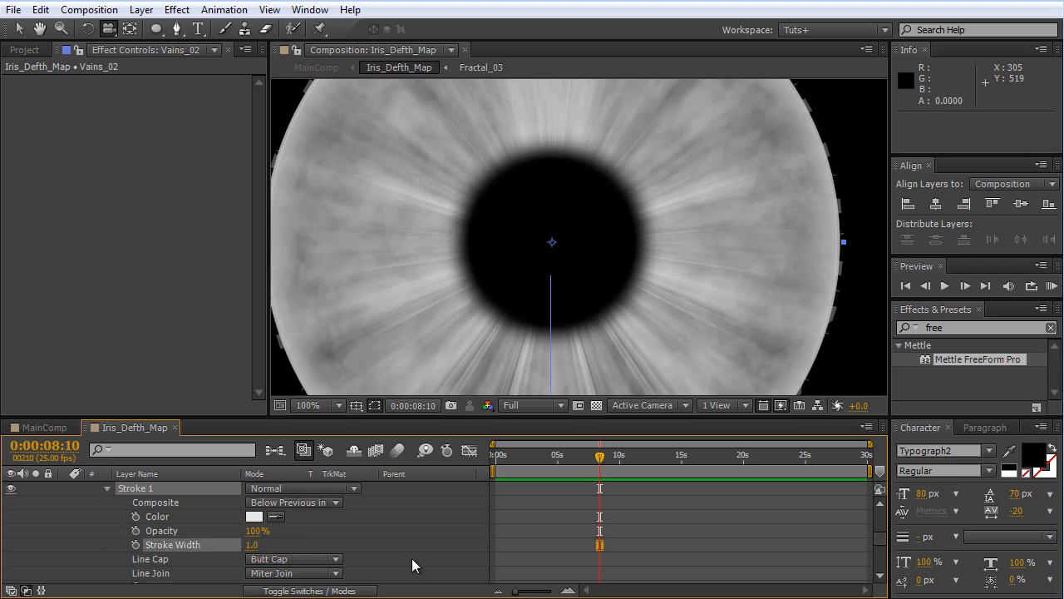
Step: Collapse the Vains_02 layer and solo both vein layers, Vains_02 and Vains_01
{"action": "scroll", "coordinate": [9, 545], "scroll_direction": "up", "scroll_amount": 5}
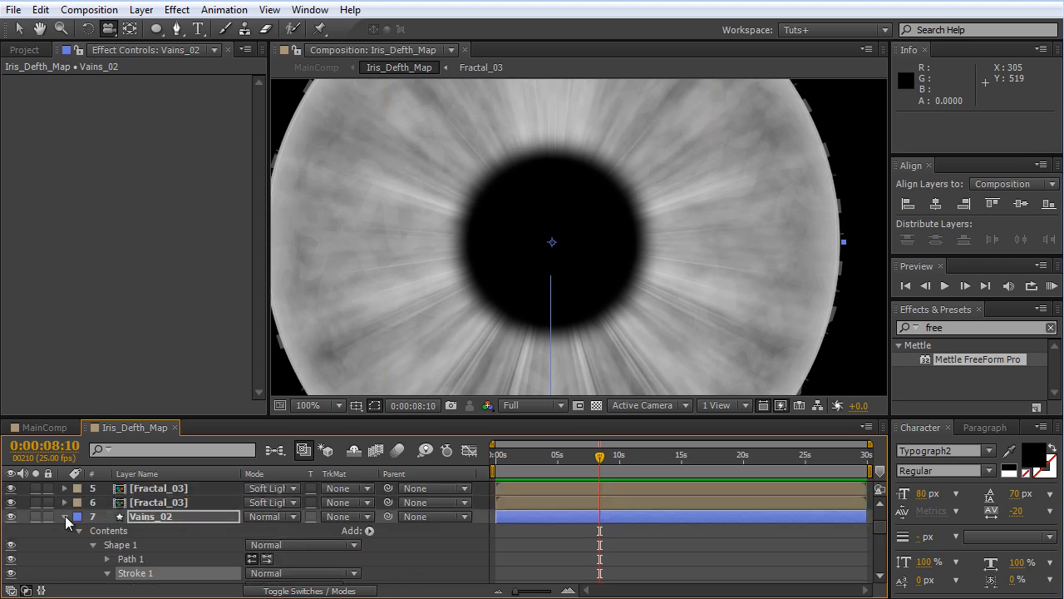
{"action": "left_click", "coordinate": [65, 517]}
{"action": "left_click_drag", "start_coordinate": [35, 519], "coordinate": [36, 533]}
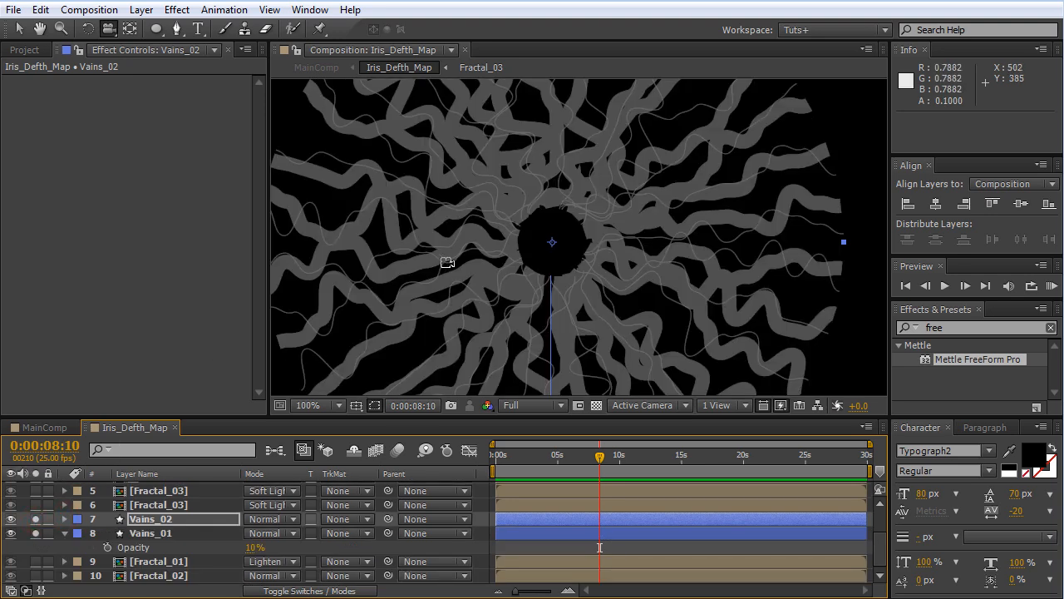
Step: Increase the number of Repeater copies on the Vains_02 layer to make the thin veins denser
{"action": "left_click", "coordinate": [66, 518]}
{"action": "scroll", "coordinate": [121, 540], "scroll_direction": "down", "scroll_amount": 4}
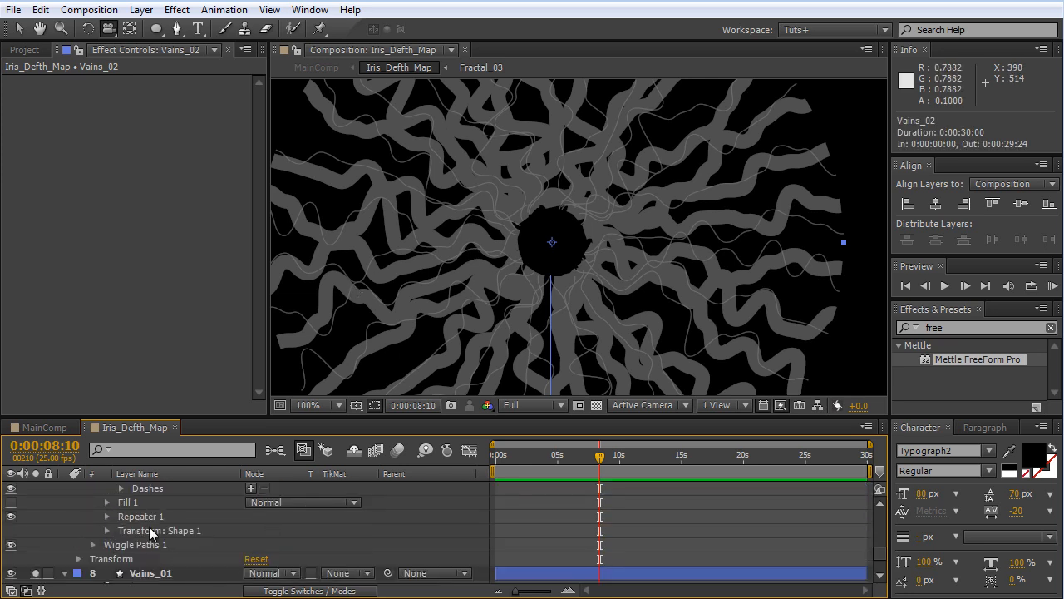
{"action": "left_click", "coordinate": [108, 516]}
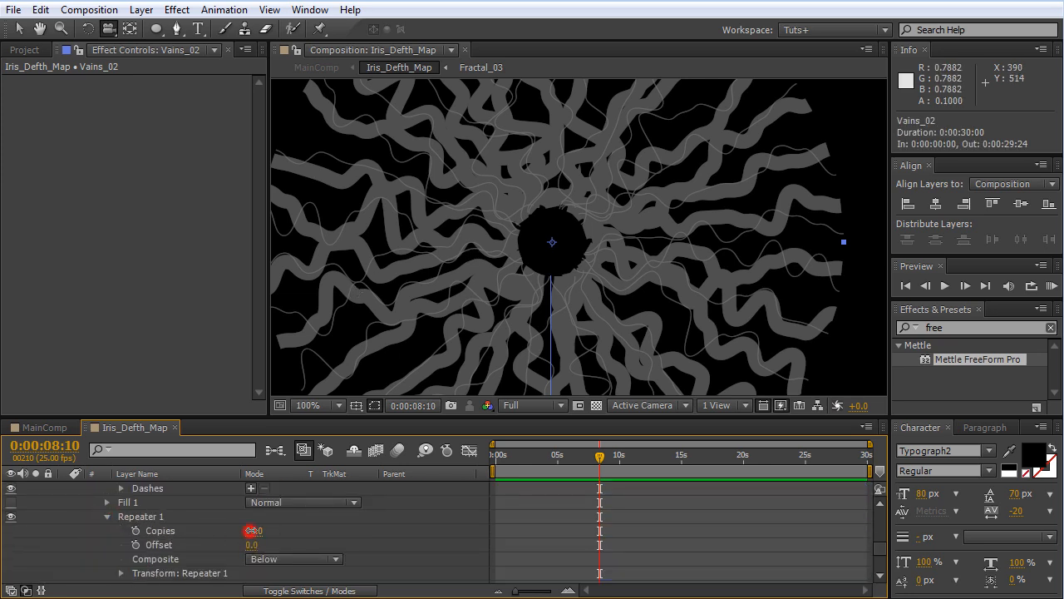
{"action": "left_click_drag", "start_coordinate": [250, 530], "coordinate": [270, 531]}
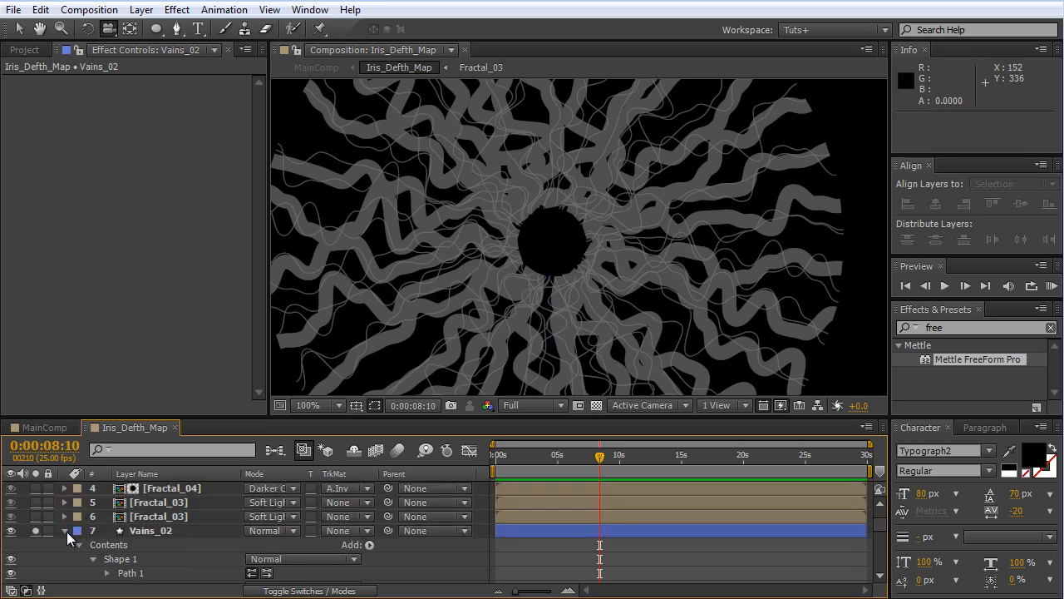
Step: Collapse the Vains_02 and Vains_01 layers and turn off their solo so the full iris depth map renders
{"action": "left_click", "coordinate": [65, 530]}
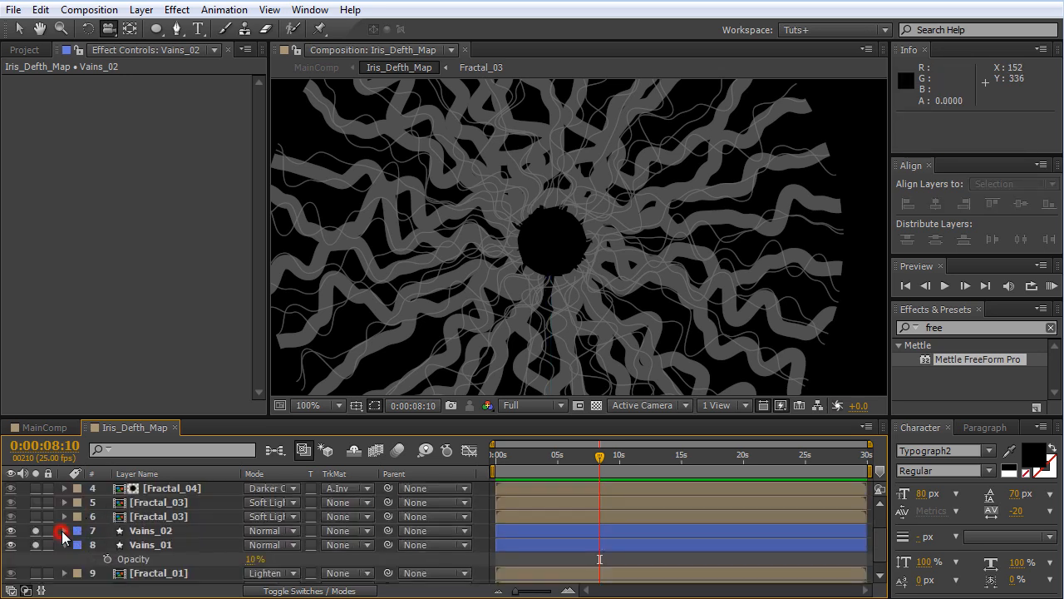
{"action": "left_click_drag", "start_coordinate": [36, 530], "coordinate": [36, 544]}
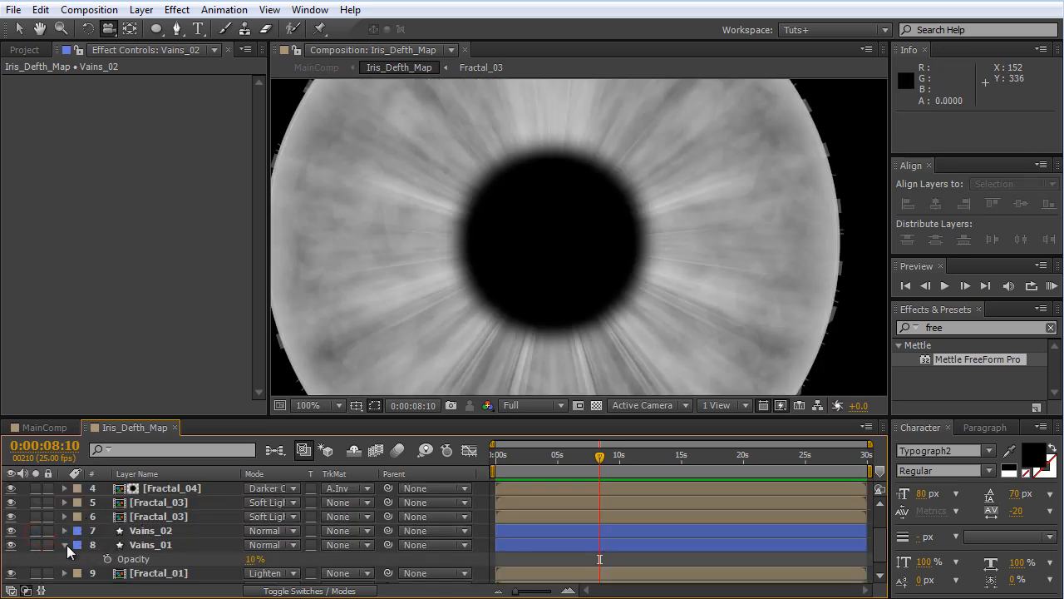
{"action": "left_click", "coordinate": [66, 544]}
Step: Add an adjustment layer directly above Vains_02 in Iris_Defth_Map and rename it Blur
{"action": "left_click", "coordinate": [158, 516]}
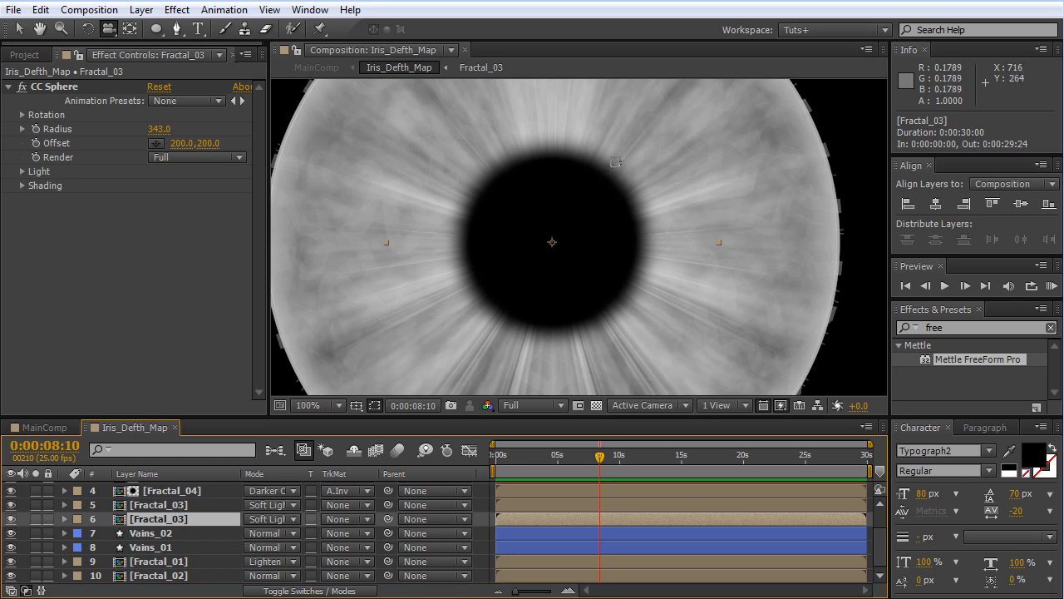
{"action": "left_click", "coordinate": [152, 533]}
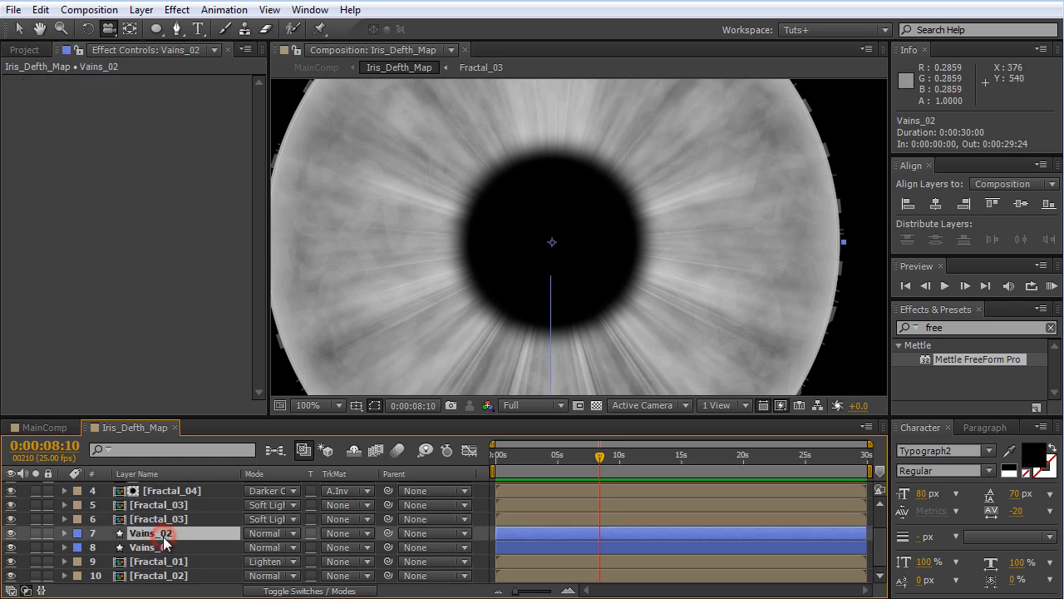
{"action": "key", "text": "ctrl+alt+y"}
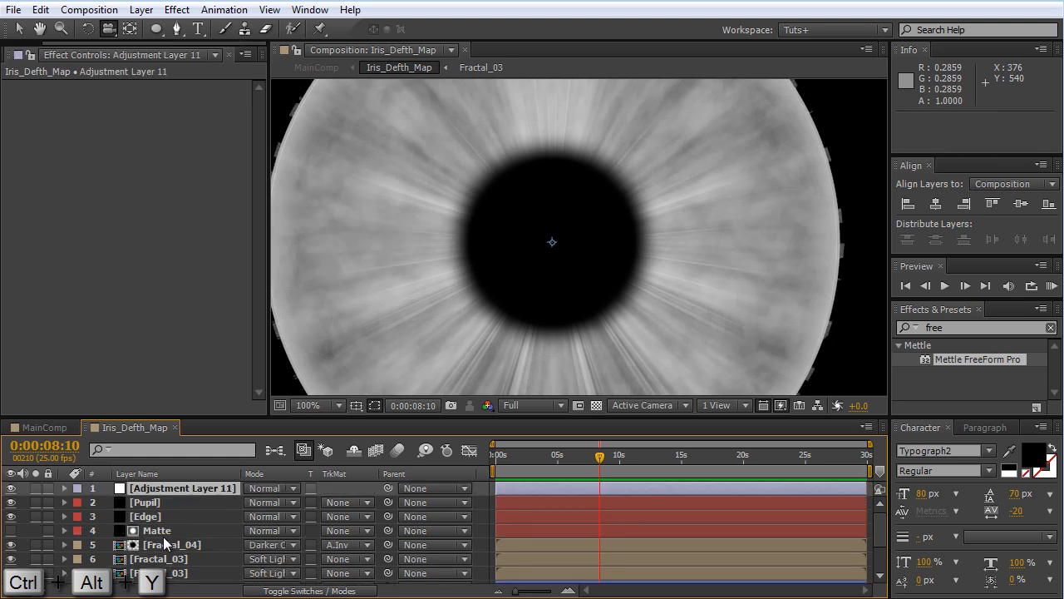
{"action": "left_click_drag", "start_coordinate": [177, 496], "coordinate": [172, 524]}
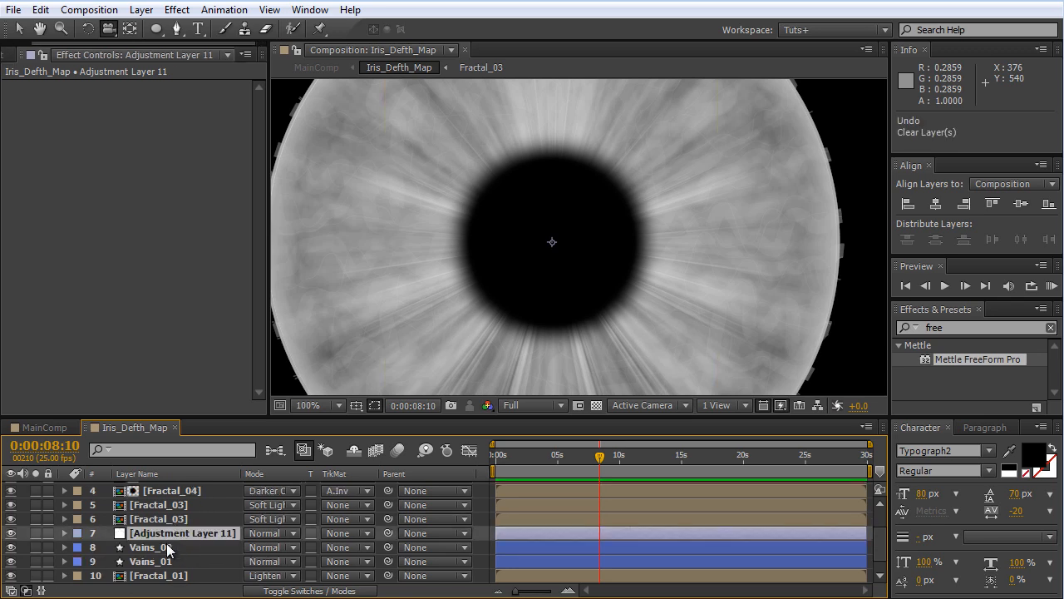
{"action": "left_click", "coordinate": [168, 543]}
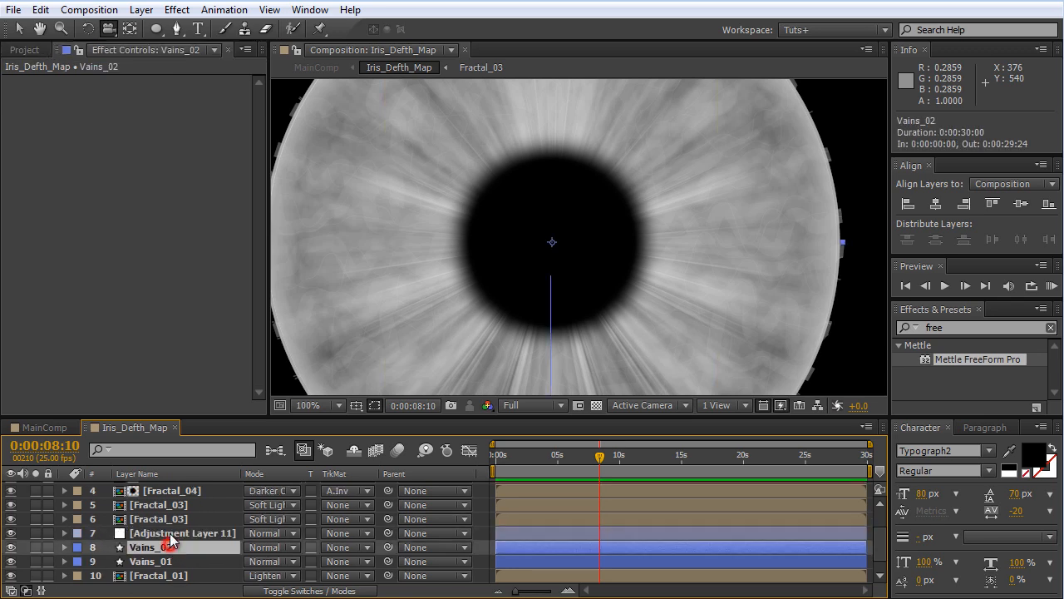
{"action": "left_click", "coordinate": [170, 533]}
{"action": "key", "text": "Return"}
{"action": "type", "text": "Blur"}
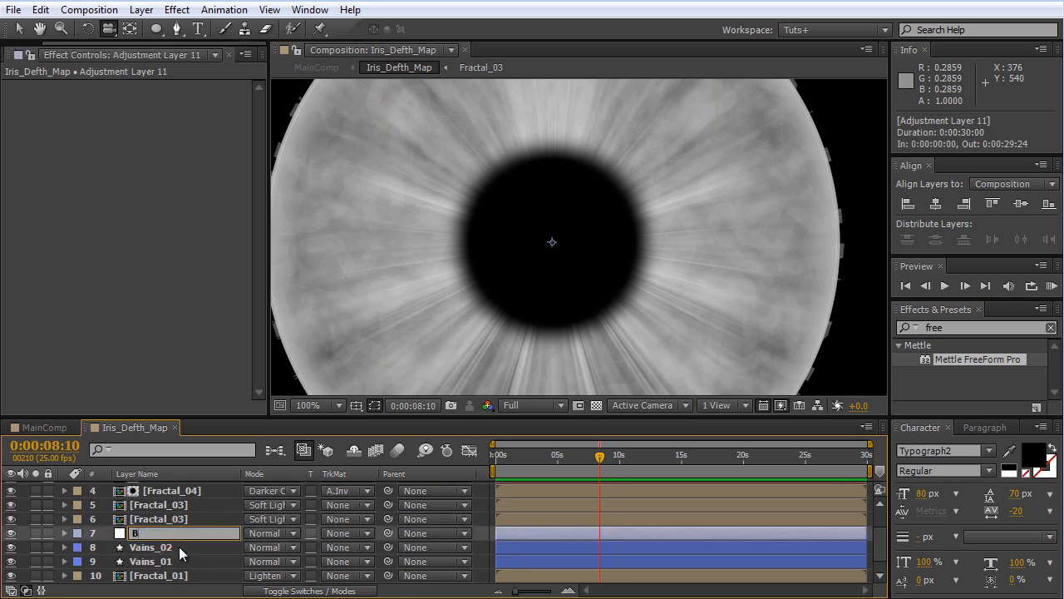
{"action": "left_click", "coordinate": [181, 546]}
{"action": "left_click", "coordinate": [183, 539]}
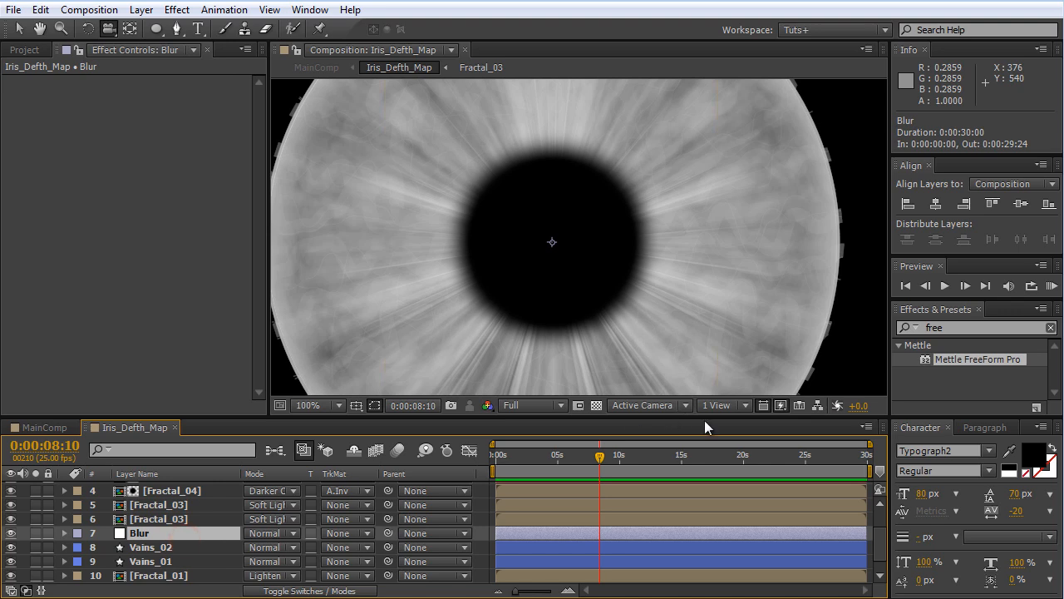
Step: Apply the Fast Blur effect to the Blur adjustment layer and set its Blurriness to 5
{"action": "double_click", "coordinate": [981, 330]}
{"action": "type", "text": "fast b"}
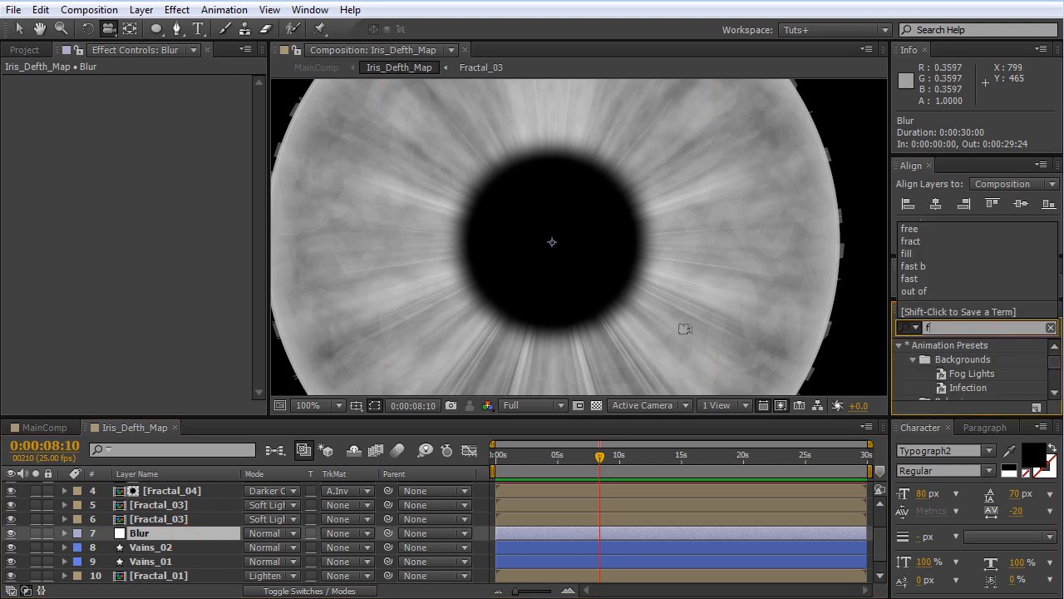
{"action": "left_click_drag", "start_coordinate": [953, 373], "coordinate": [167, 115]}
{"action": "left_click", "coordinate": [154, 110]}
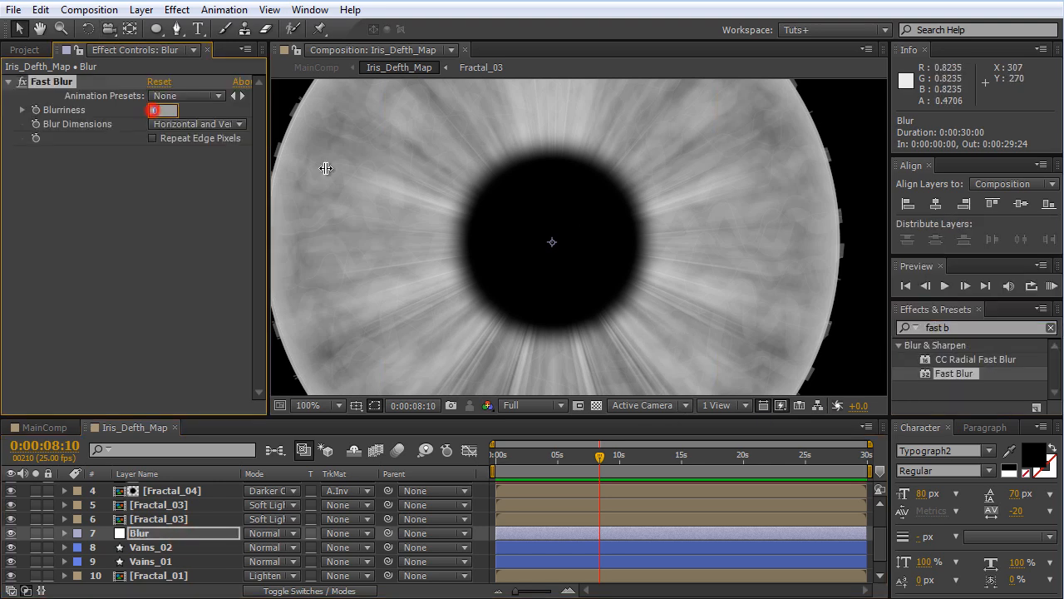
{"action": "type", "text": "5"}
{"action": "key", "text": "Return"}
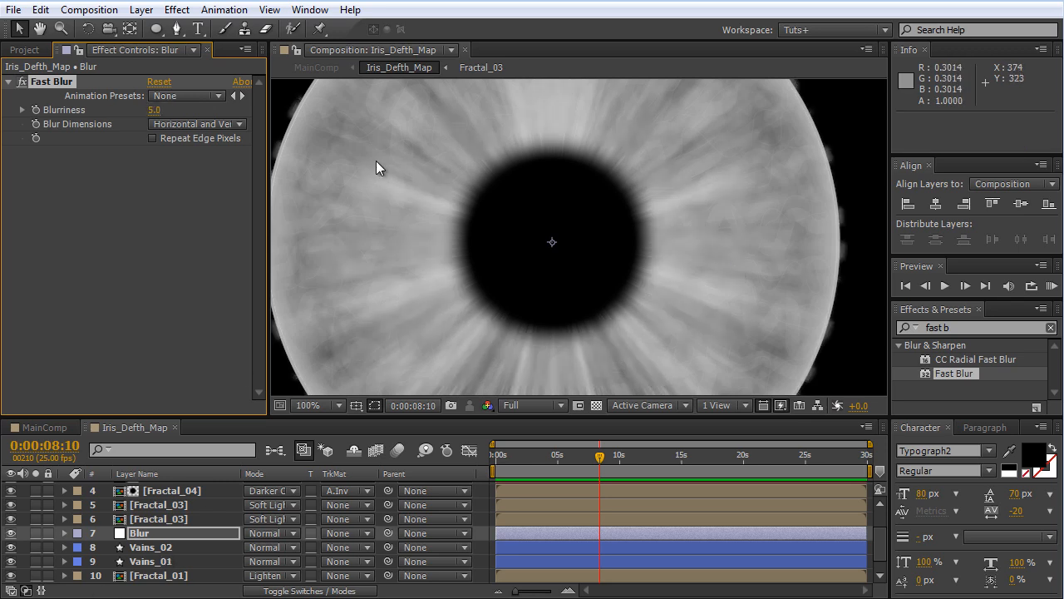
Step: Review which vein and fractal layers lie below the Blur adjustment layer and which fractal layers lie above it
{"action": "left_click", "coordinate": [180, 535]}
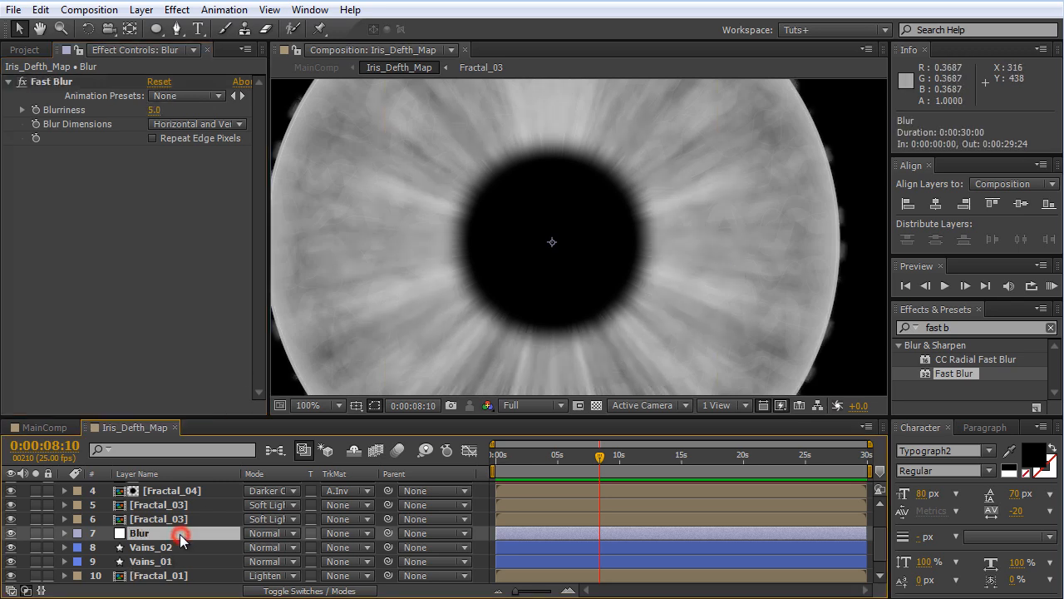
{"action": "left_click", "coordinate": [167, 549]}
{"action": "scroll", "coordinate": [169, 549], "scroll_direction": "down", "scroll_amount": 1}
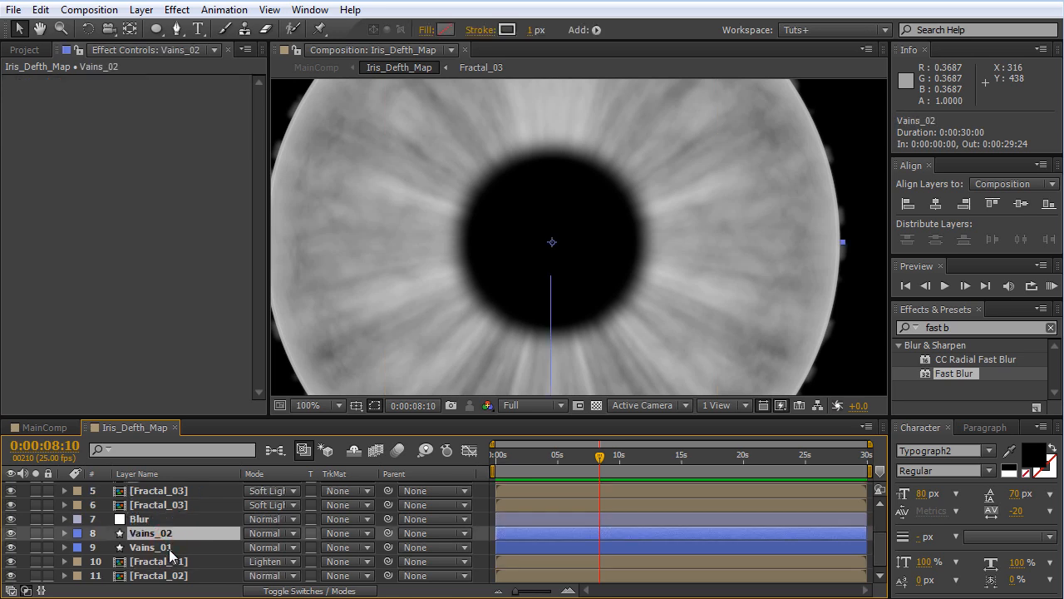
{"action": "left_click", "coordinate": [170, 550], "text": "shift"}
{"action": "left_click", "coordinate": [200, 563]}
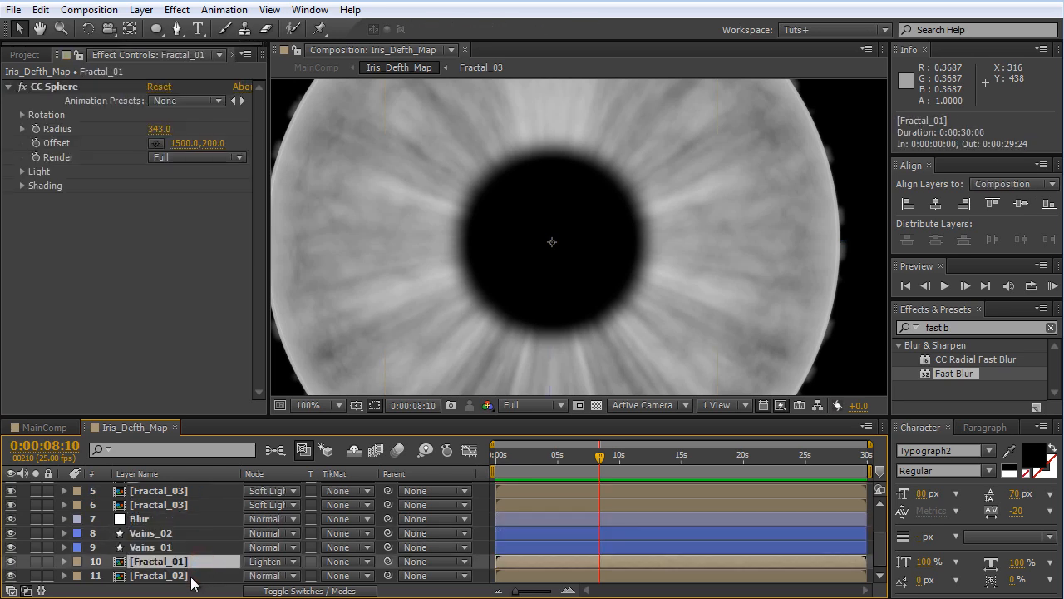
{"action": "left_click", "coordinate": [189, 577]}
{"action": "scroll", "coordinate": [187, 565], "scroll_direction": "up", "scroll_amount": 4}
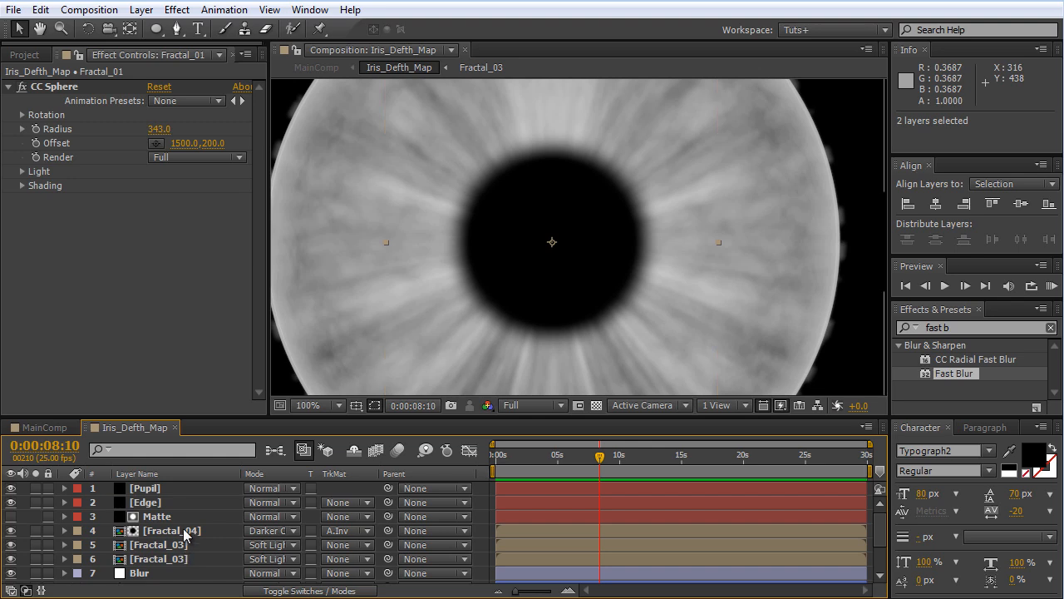
{"action": "left_click", "coordinate": [190, 530]}
{"action": "left_click", "coordinate": [188, 545]}
{"action": "left_click", "coordinate": [187, 559]}
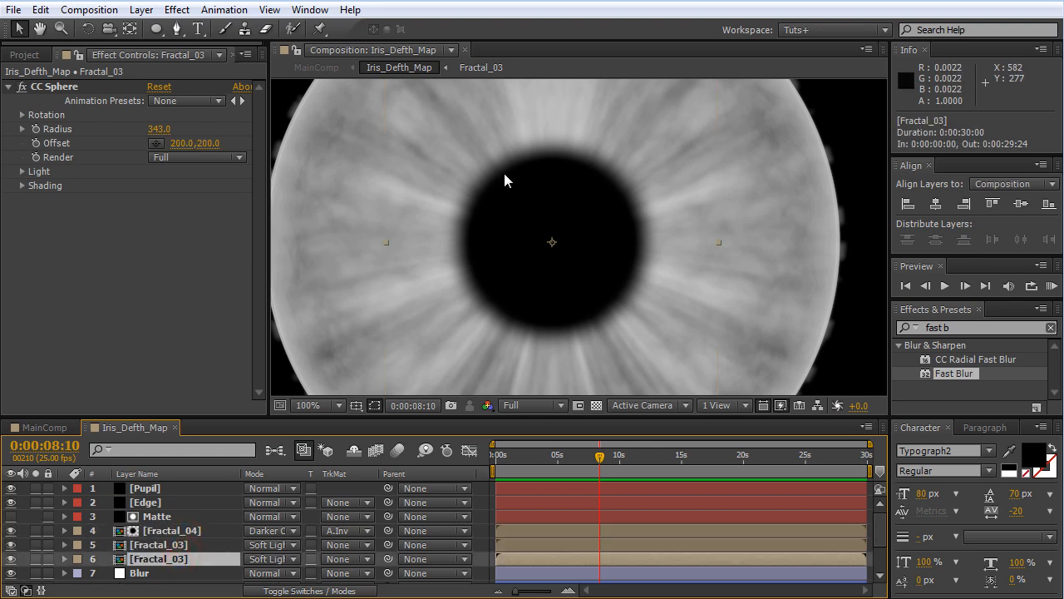
Step: Switch to MainComp, orbit the camera and pull it back to examine the whole displaced iris from an angle
{"action": "left_click", "coordinate": [44, 427]}
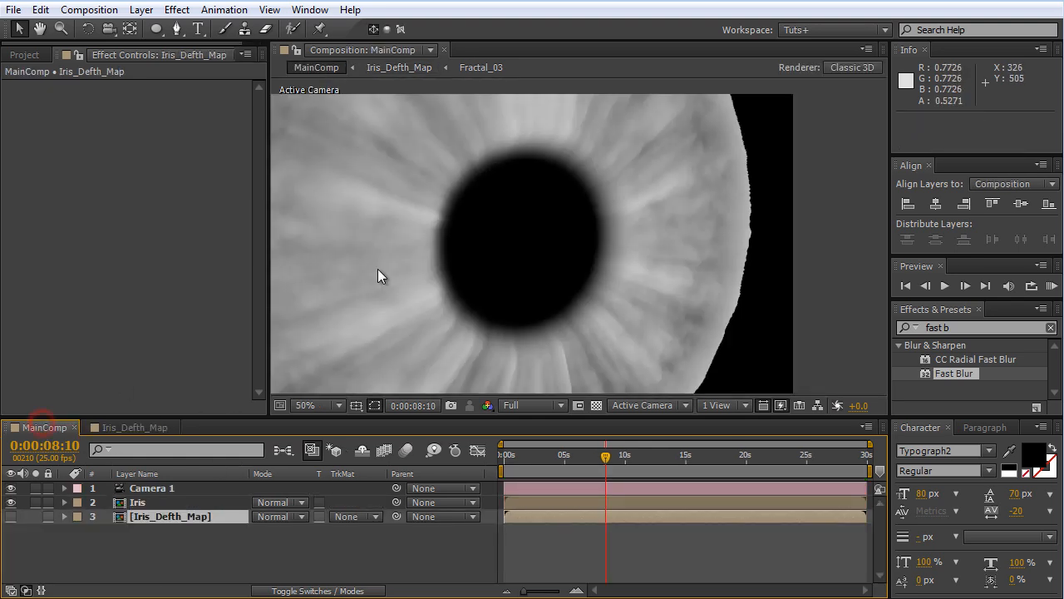
{"action": "key", "text": "c"}
{"action": "left_click_drag", "start_coordinate": [510, 275], "coordinate": [545, 247]}
{"action": "left_click_drag", "start_coordinate": [544, 316], "coordinate": [589, 500]}
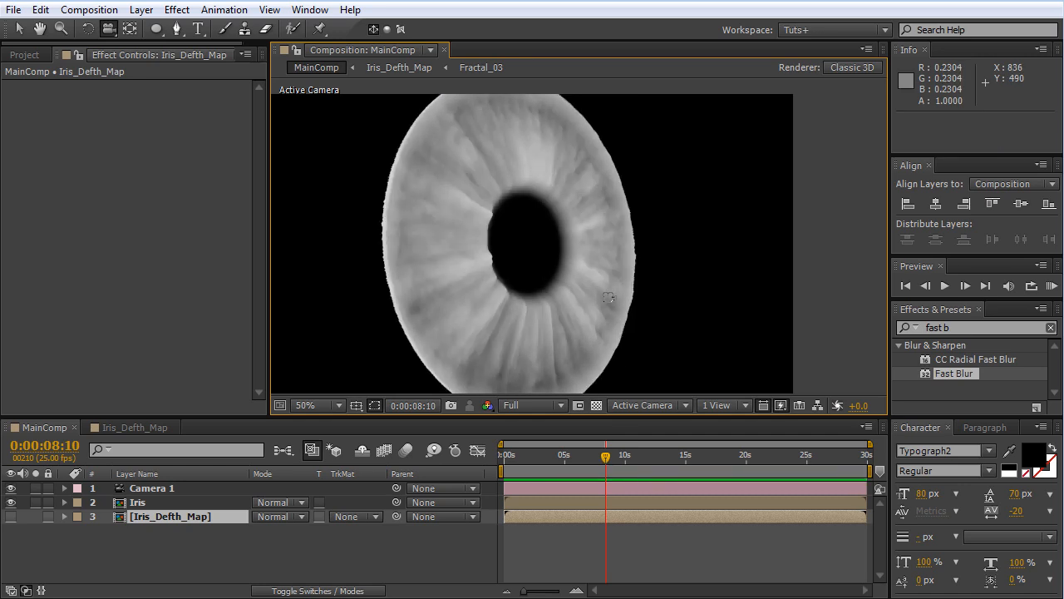
Step: Add a spot light to MainComp with an intensity of 100%
{"action": "key", "text": "ctrl+alt+shift+l"}
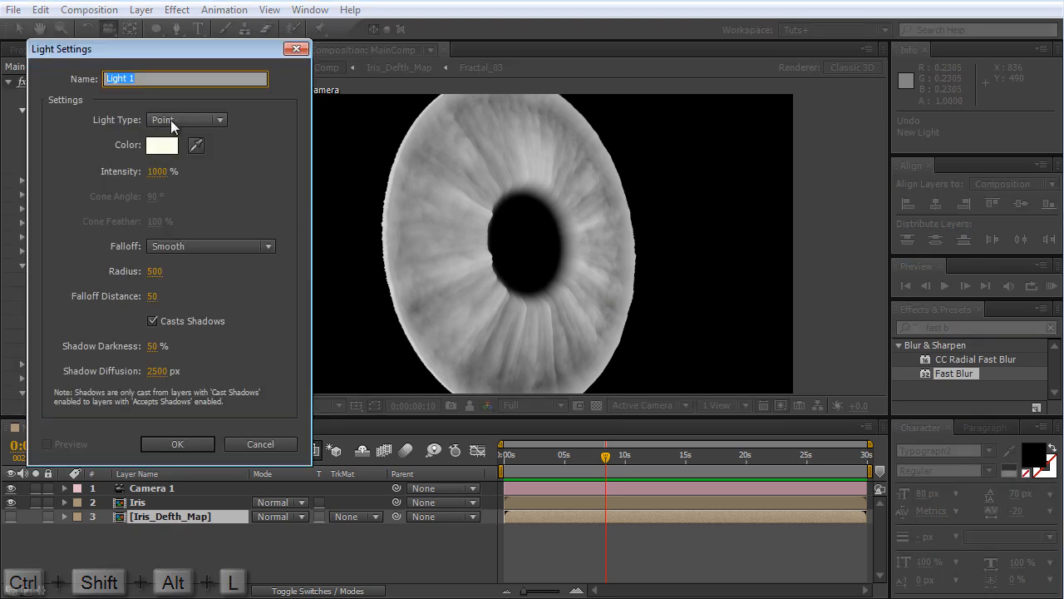
{"action": "left_click", "coordinate": [170, 119]}
{"action": "left_click", "coordinate": [202, 157]}
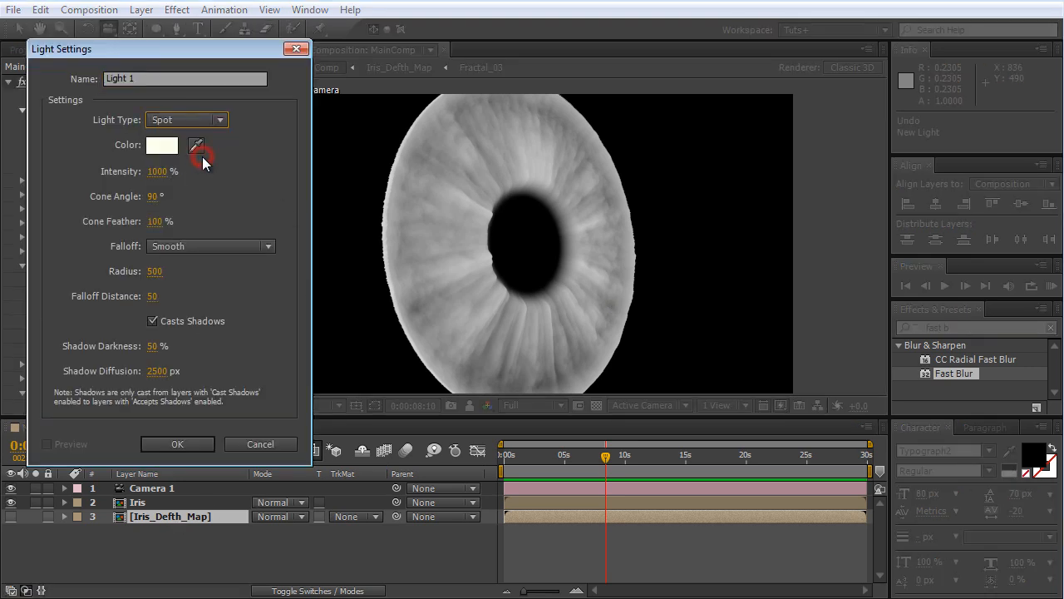
{"action": "left_click", "coordinate": [158, 172]}
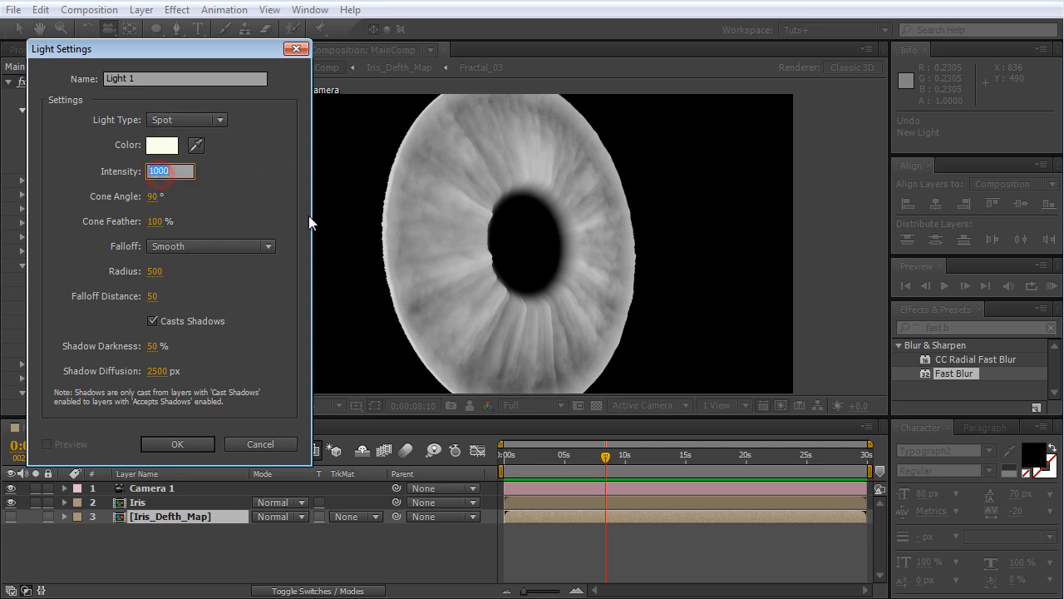
{"action": "key", "text": "Right"}
{"action": "key", "text": "BackSpace"}
{"action": "left_click", "coordinate": [171, 440]}
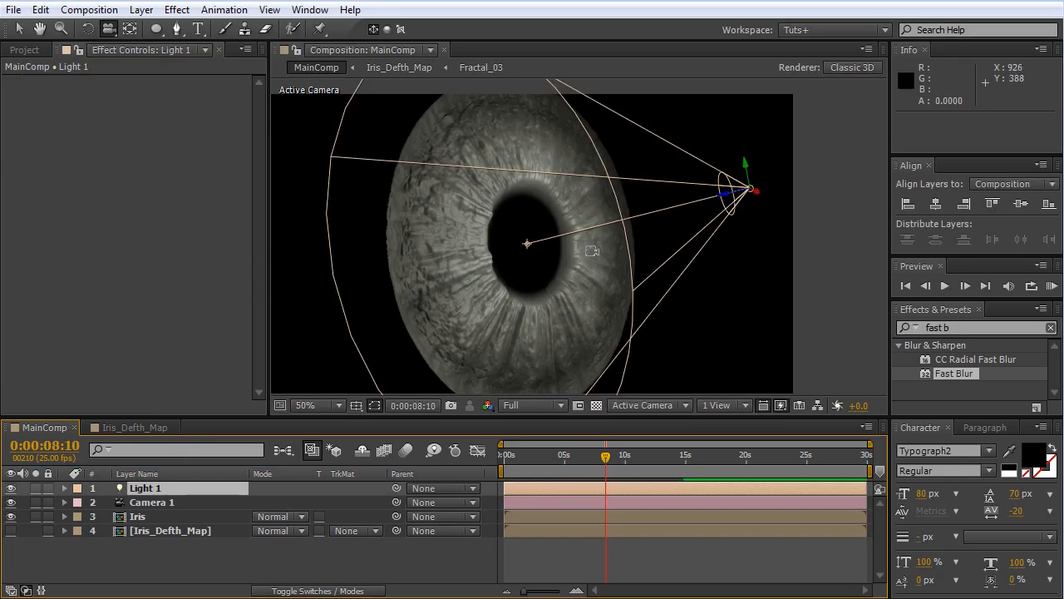
Step: Change the color of Light 1 to pure white (255, 255, 255)
{"action": "mouse_move", "coordinate": [561, 240]}
{"action": "left_mouse_down"}
{"action": "mouse_move", "coordinate": [599, 247]}
{"action": "mouse_move", "coordinate": [551, 247]}
{"action": "left_mouse_up"}
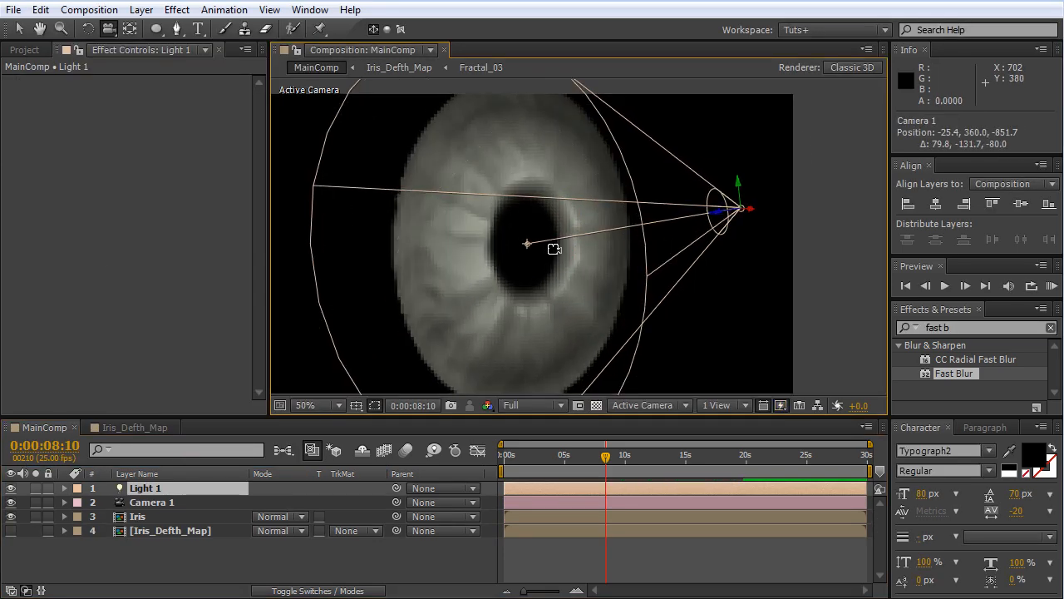
{"action": "left_click", "coordinate": [154, 491]}
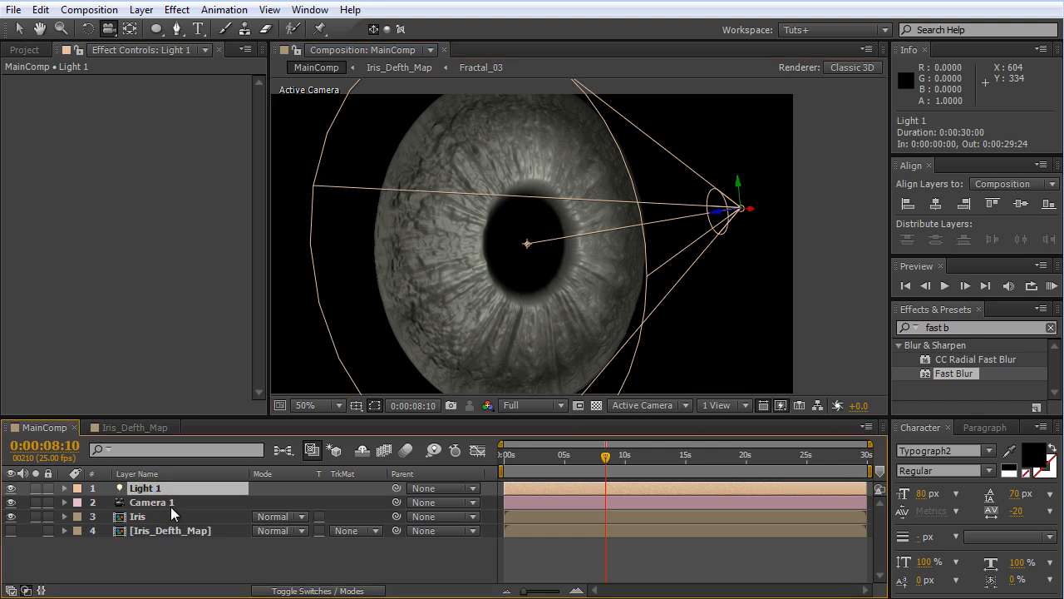
{"action": "double_click", "coordinate": [125, 488]}
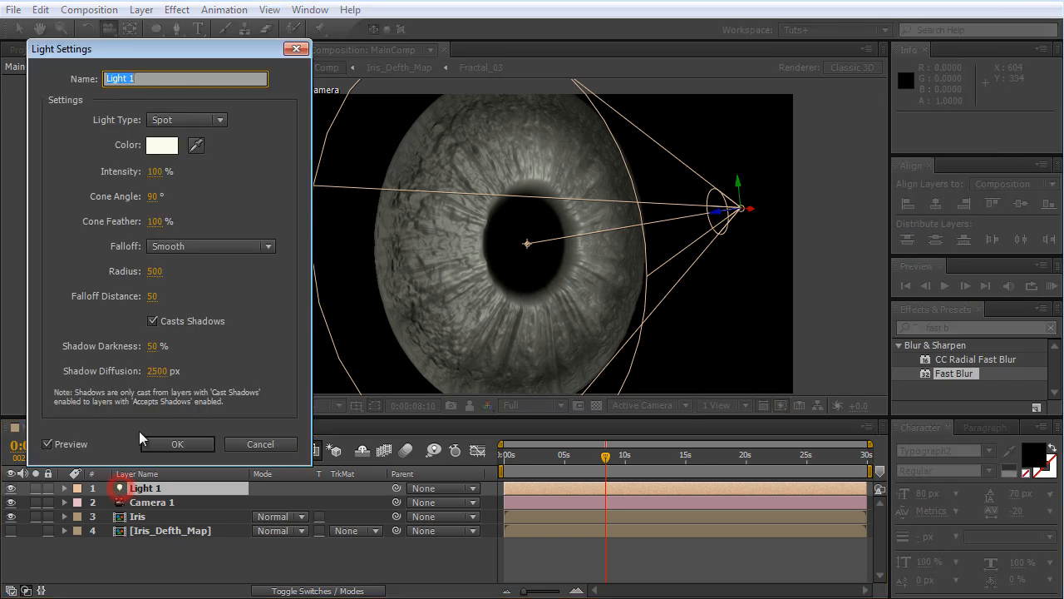
{"action": "left_click", "coordinate": [166, 144]}
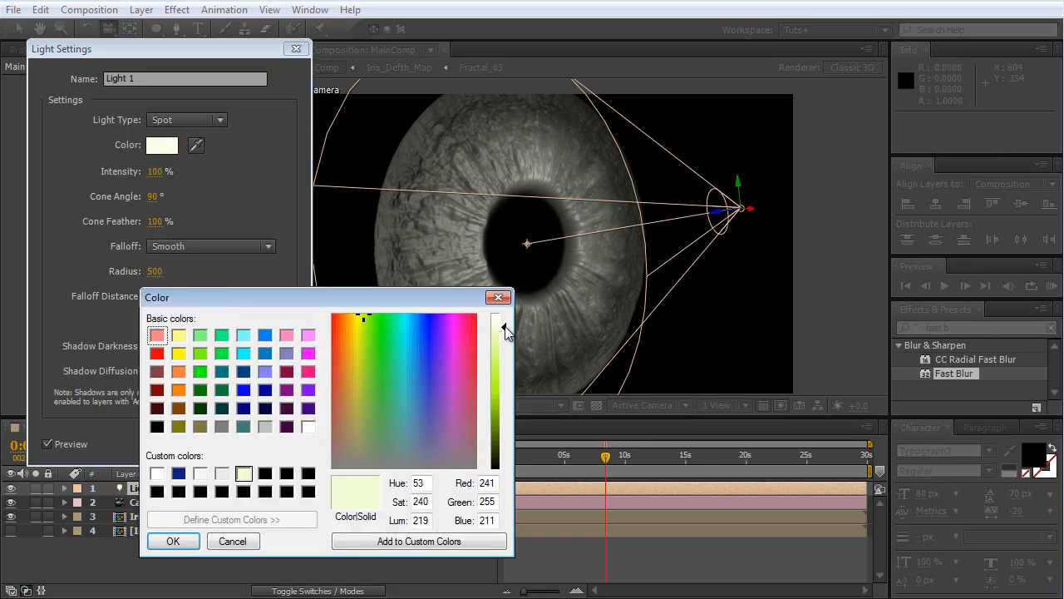
{"action": "left_click_drag", "start_coordinate": [505, 326], "coordinate": [505, 312]}
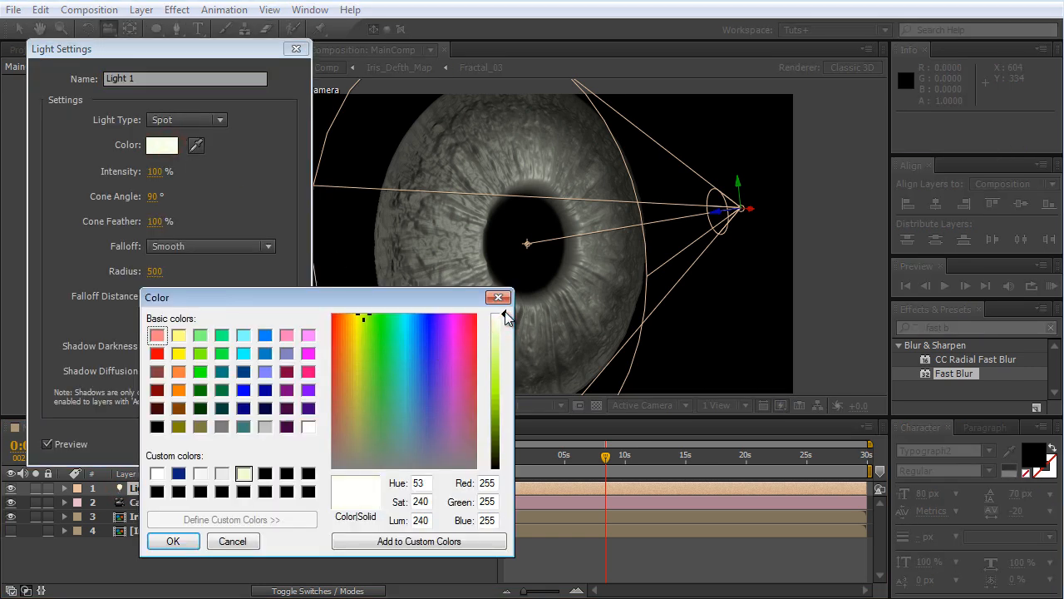
{"action": "left_click", "coordinate": [173, 541]}
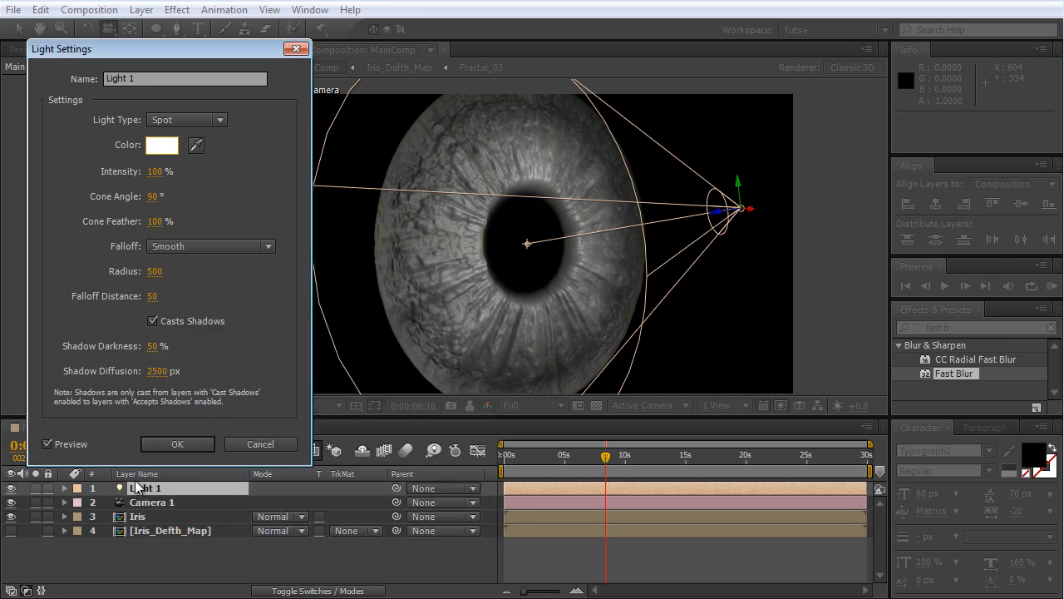
{"action": "left_click", "coordinate": [178, 444]}
Step: Examine the lit iris up close with the camera in MainComp, and review the Fractal_03 and Blur layers in Iris_Defth_Map
{"action": "left_click_drag", "start_coordinate": [415, 306], "coordinate": [443, 101]}
{"action": "left_click_drag", "start_coordinate": [456, 252], "coordinate": [433, 240]}
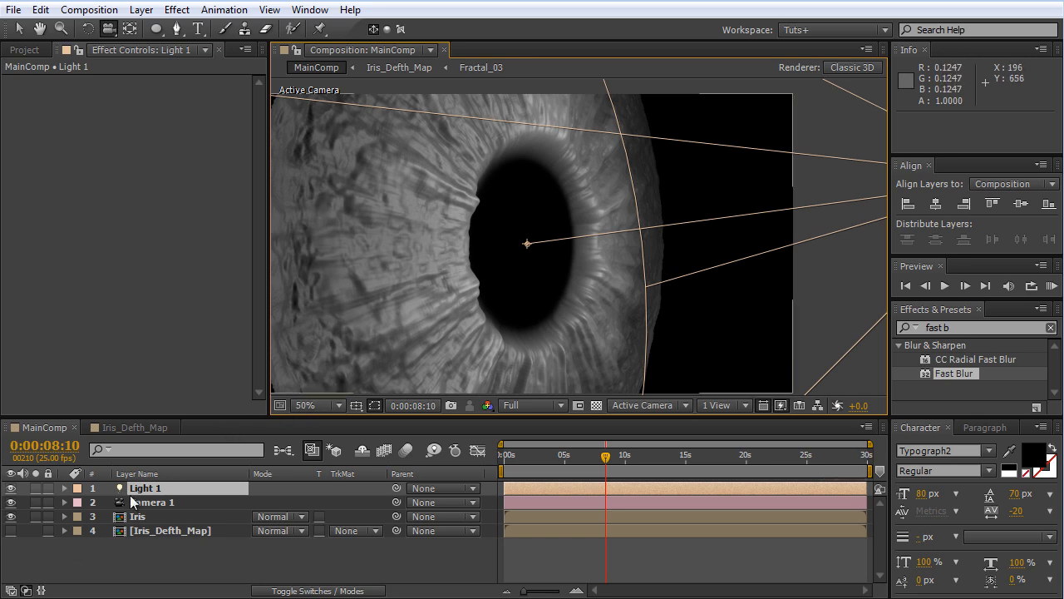
{"action": "left_click", "coordinate": [140, 427]}
{"action": "left_click", "coordinate": [182, 559]}
{"action": "left_click", "coordinate": [176, 546]}
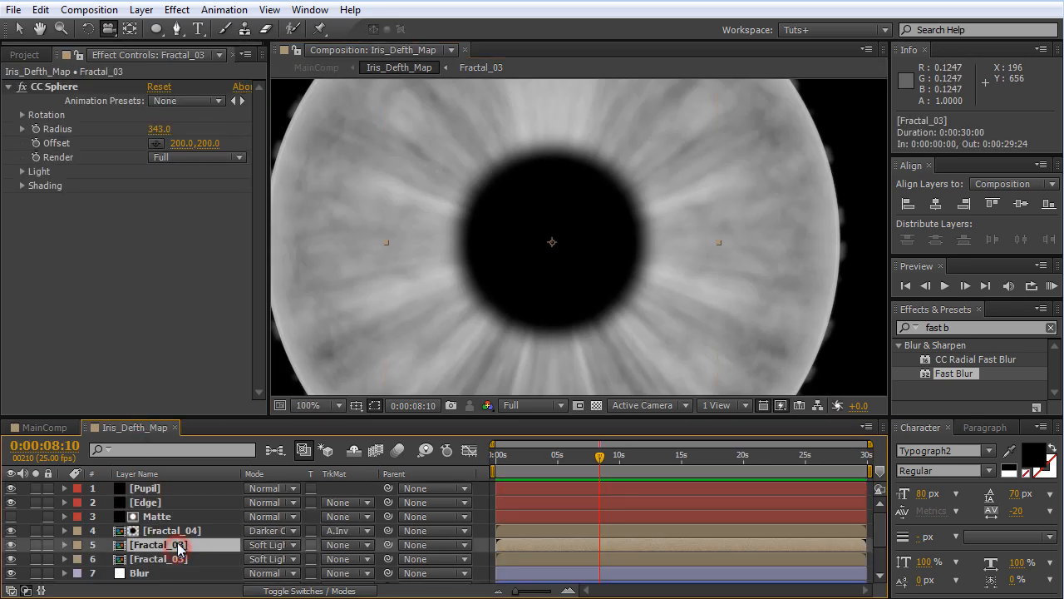
{"action": "left_click", "coordinate": [169, 574]}
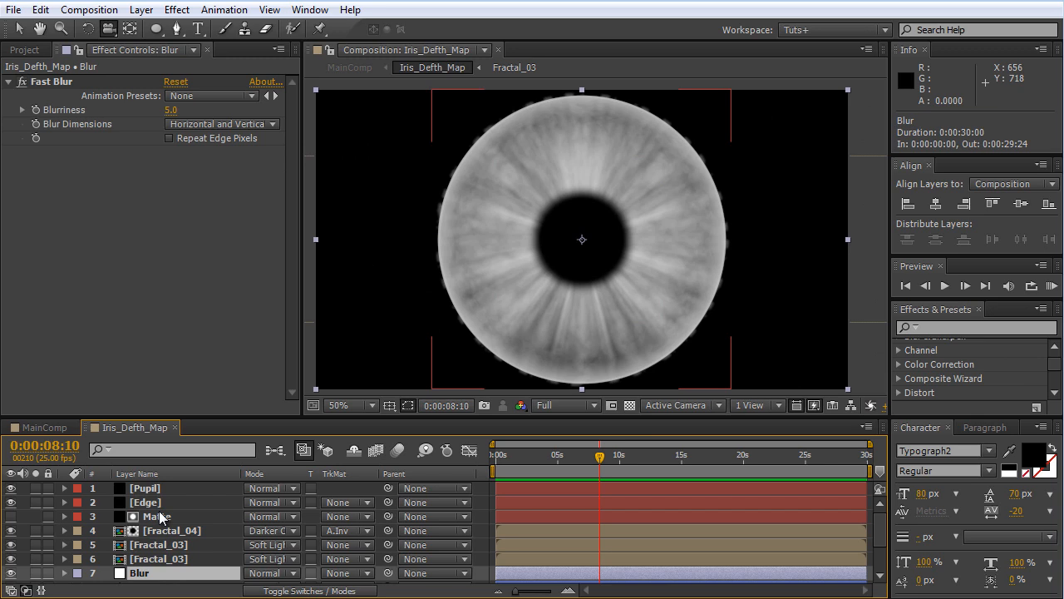
Step: Solo the Fractal_04 layer in Iris_Defth_Map and examine its outer ring texture at 100% magnification
{"action": "left_click", "coordinate": [175, 530]}
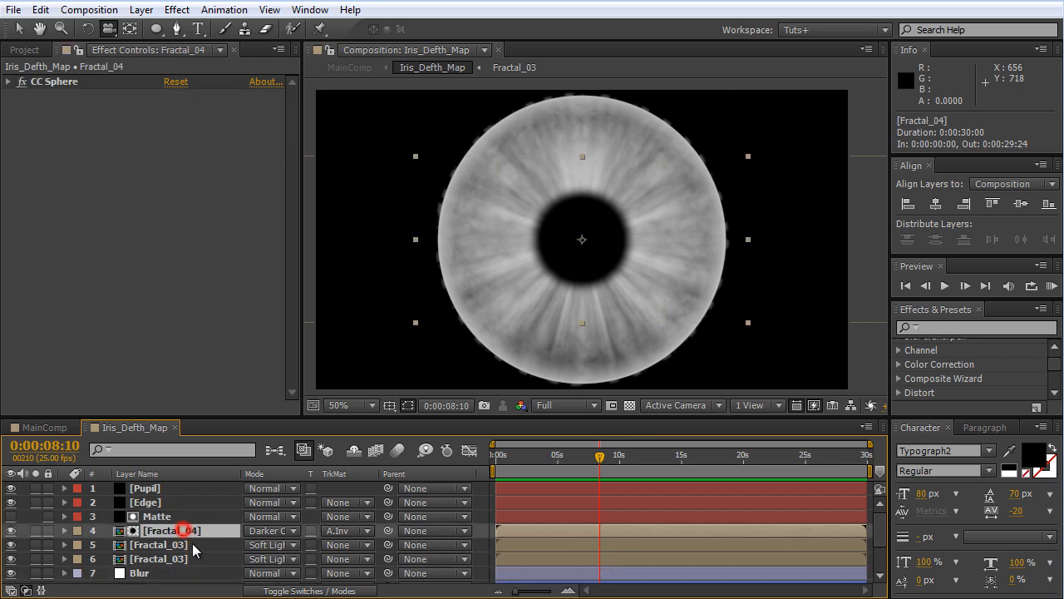
{"action": "left_click", "coordinate": [36, 531]}
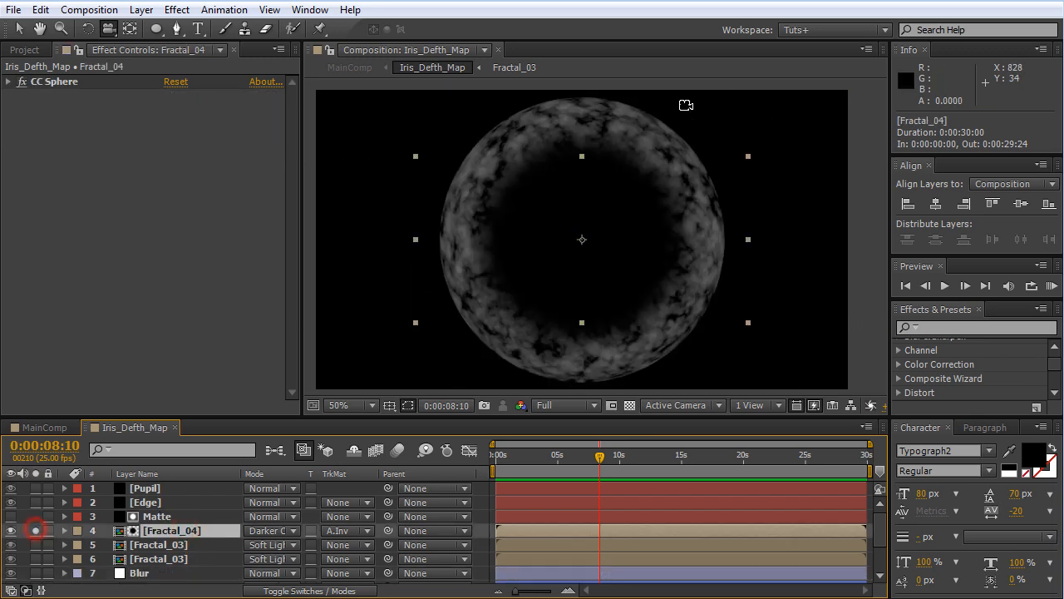
{"action": "key", "text": "period"}
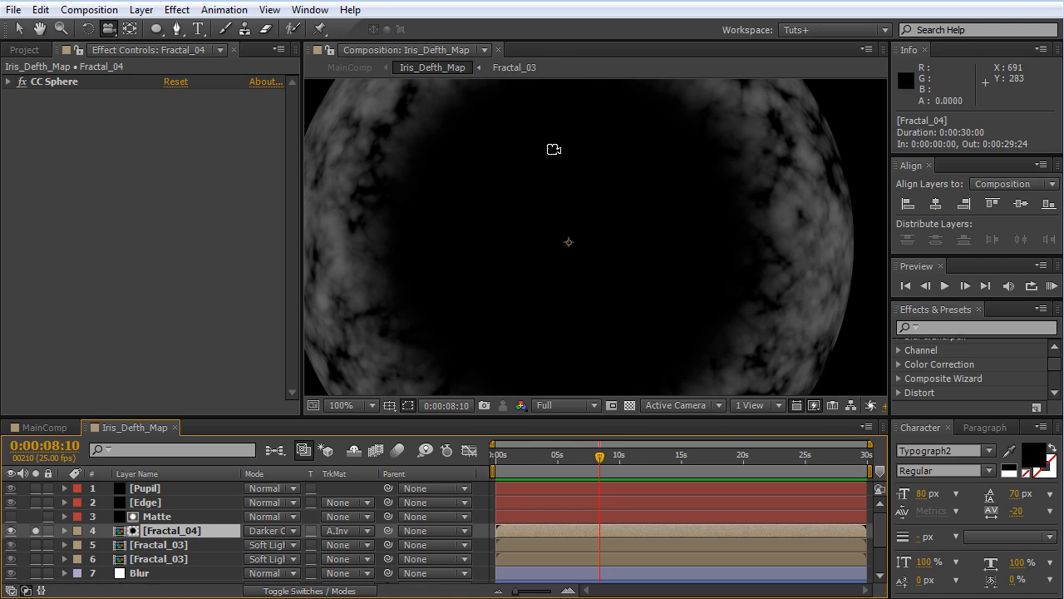
Step: Apply a Levels effect to the Fractal_04 layer and set its Input White to 0.5451
{"action": "key", "text": "comma"}
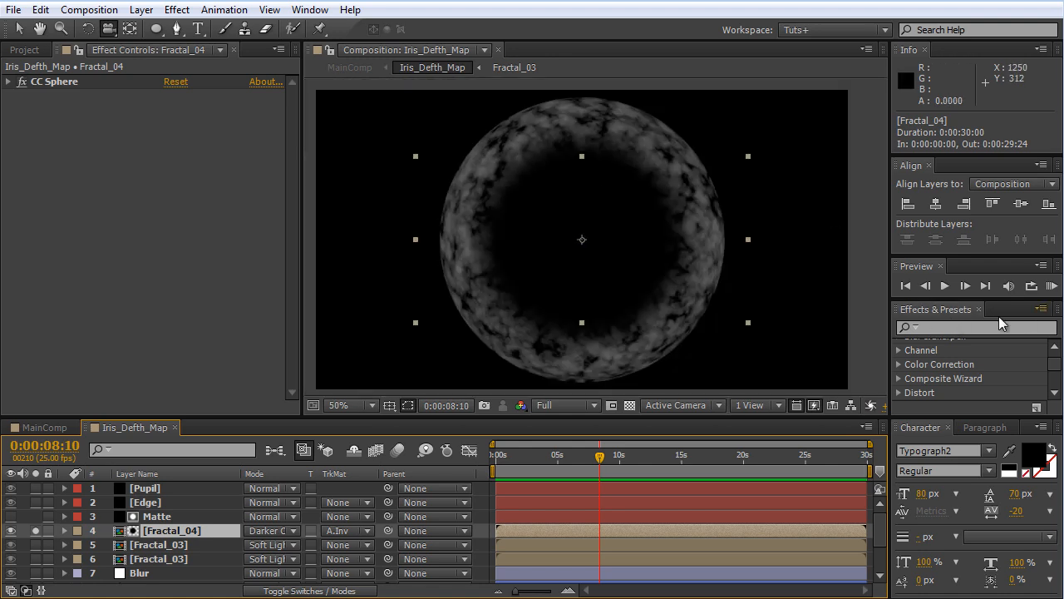
{"action": "left_click", "coordinate": [956, 330]}
{"action": "type", "text": "leve"}
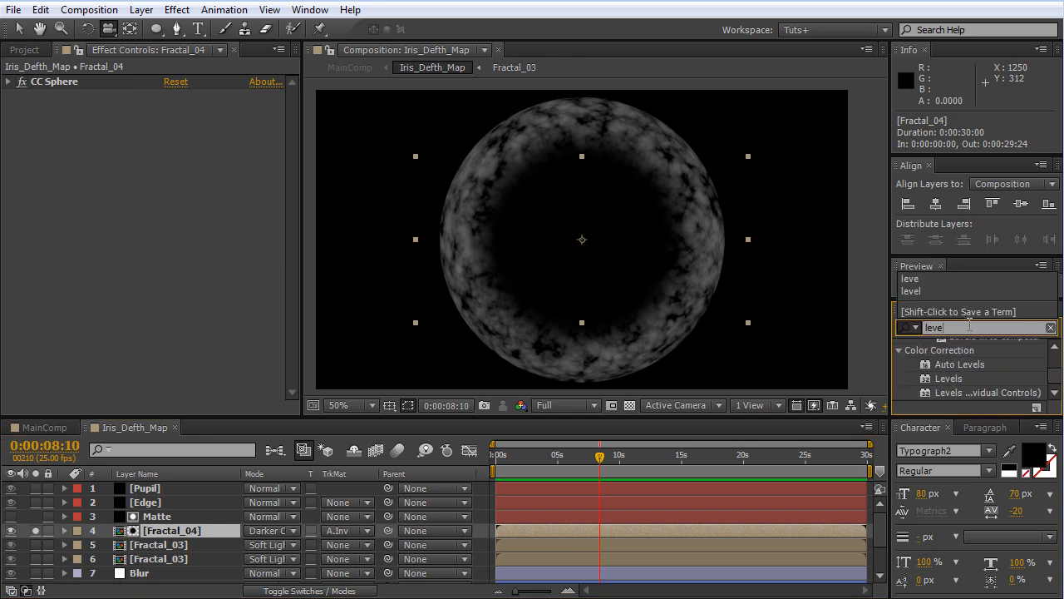
{"action": "double_click", "coordinate": [956, 378]}
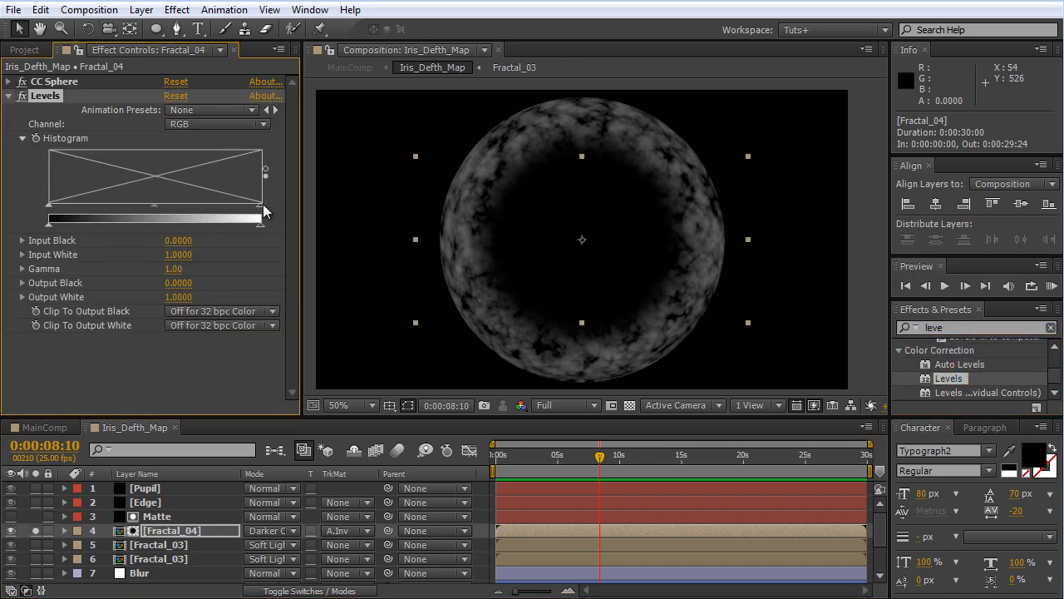
{"action": "left_click_drag", "start_coordinate": [260, 205], "coordinate": [216, 213]}
{"action": "left_click_drag", "start_coordinate": [189, 218], "coordinate": [164, 218]}
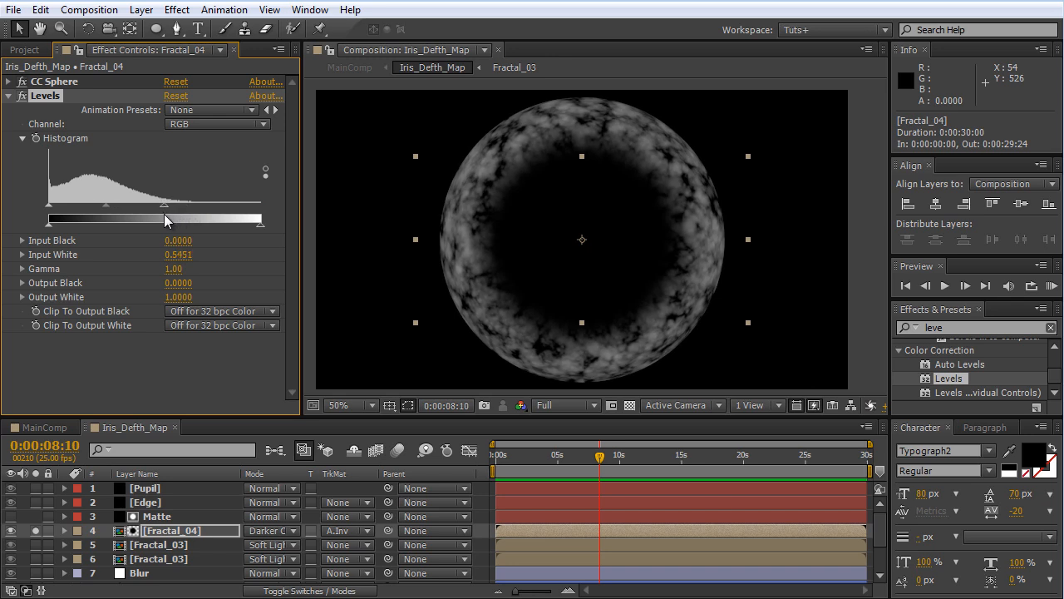
{"action": "left_click", "coordinate": [8, 96]}
Step: Add a Curves effect to Fractal_04 and shape an S-curve that darkens the shadows and brightens the highlights
{"action": "left_click", "coordinate": [954, 328]}
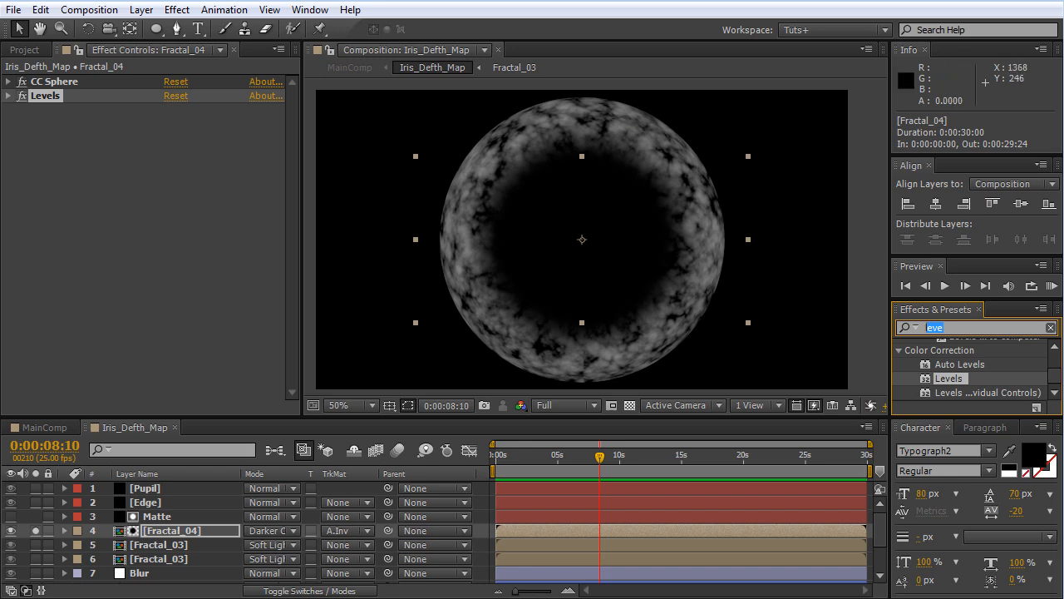
{"action": "type", "text": "curve"}
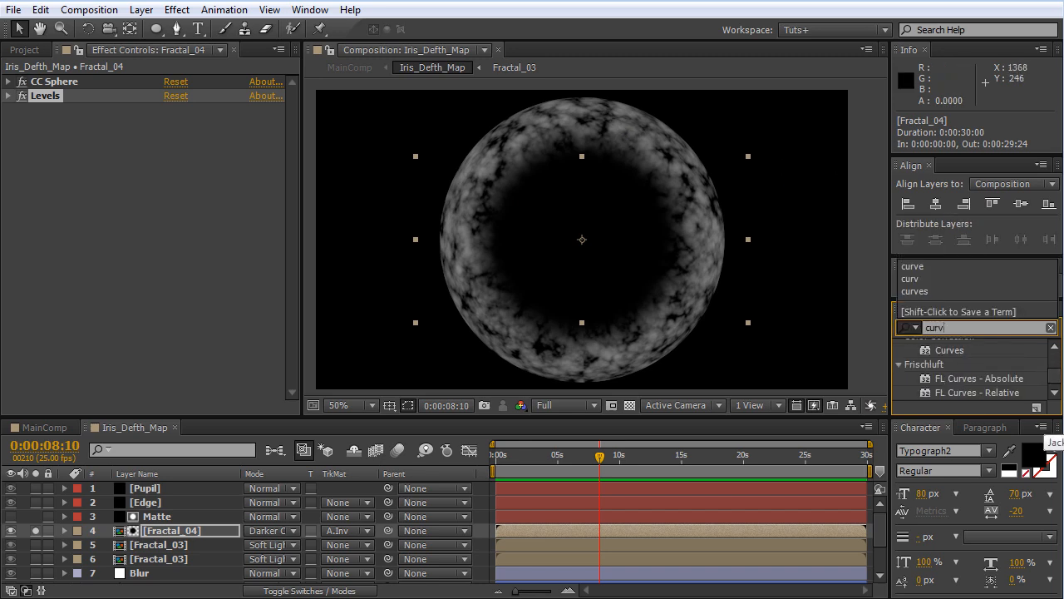
{"action": "double_click", "coordinate": [952, 351]}
{"action": "left_click_drag", "start_coordinate": [78, 270], "coordinate": [83, 286]}
{"action": "left_click_drag", "start_coordinate": [155, 204], "coordinate": [133, 191]}
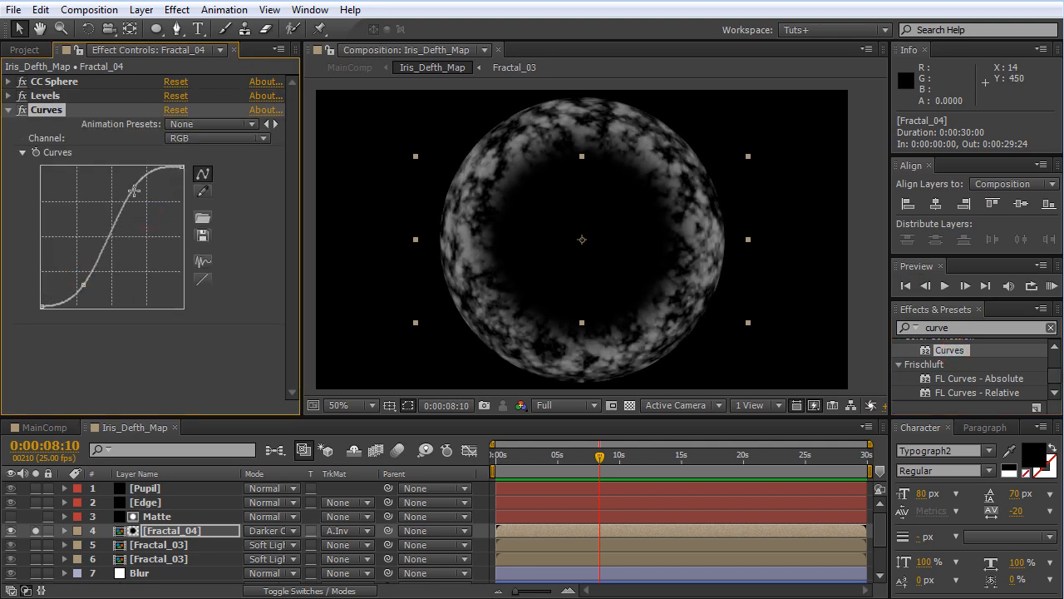
Step: Set the Levels Input White on Fractal_04 to 0.5255 and collapse the Levels and Curves settings
{"action": "left_click", "coordinate": [9, 95]}
{"action": "left_click", "coordinate": [167, 204]}
{"action": "left_click_drag", "start_coordinate": [167, 204], "coordinate": [161, 207]}
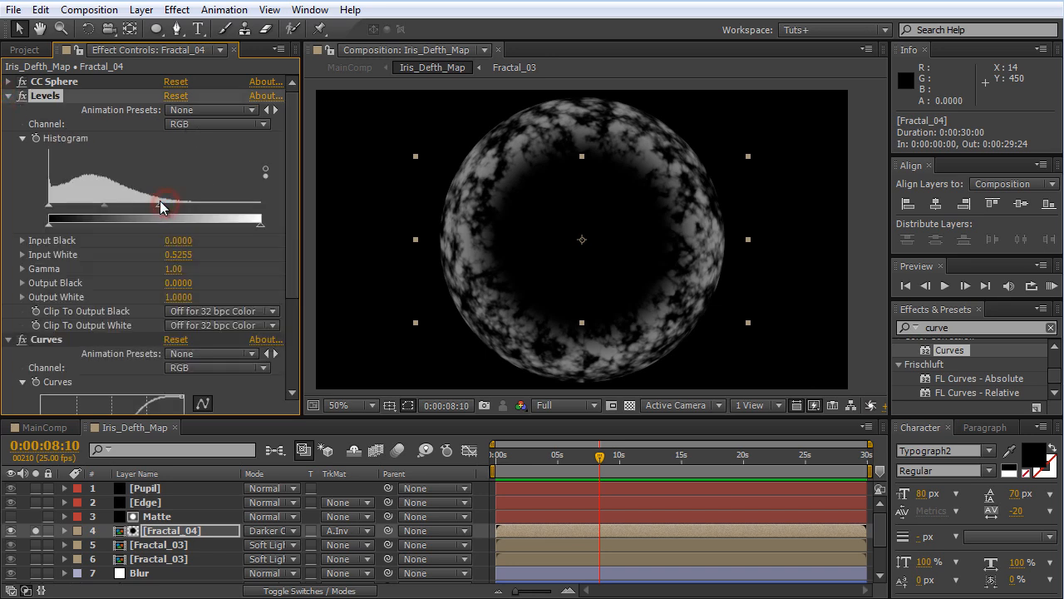
{"action": "left_click", "coordinate": [9, 96]}
{"action": "left_click", "coordinate": [8, 110]}
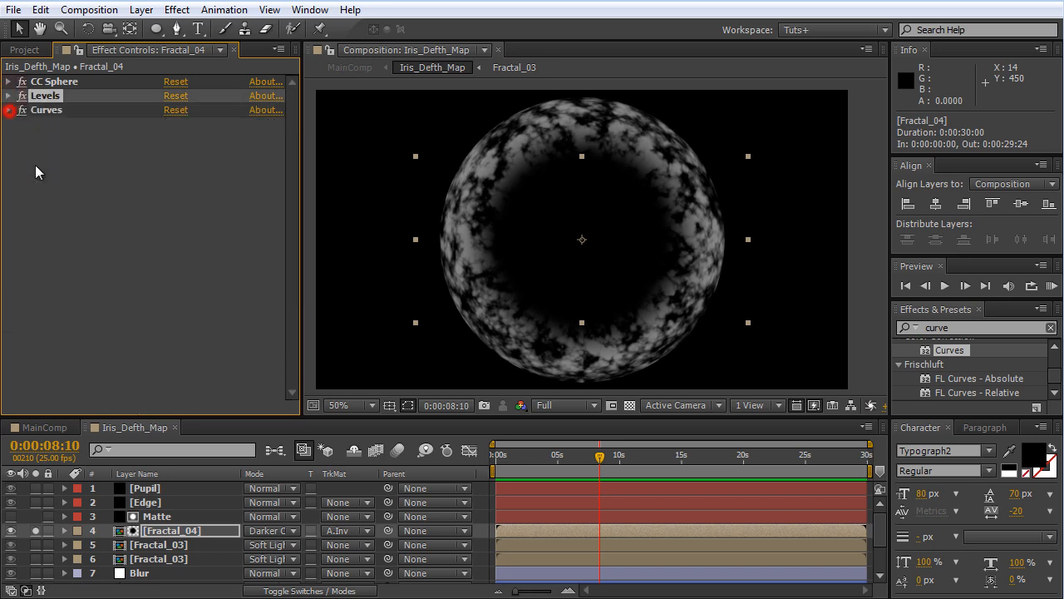
Step: Unsolo Fractal_04 and examine the displaced iris surface in MainComp from a more sideways camera angle
{"action": "left_click", "coordinate": [35, 531]}
{"action": "left_click", "coordinate": [44, 428]}
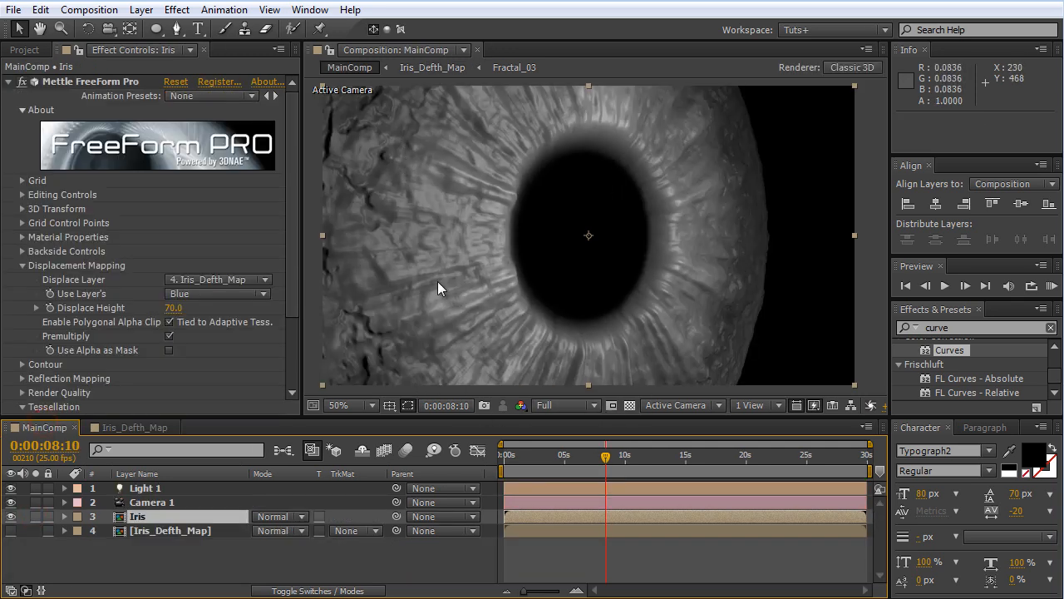
{"action": "key", "text": "c"}
{"action": "left_click_drag", "start_coordinate": [512, 352], "coordinate": [499, 342]}
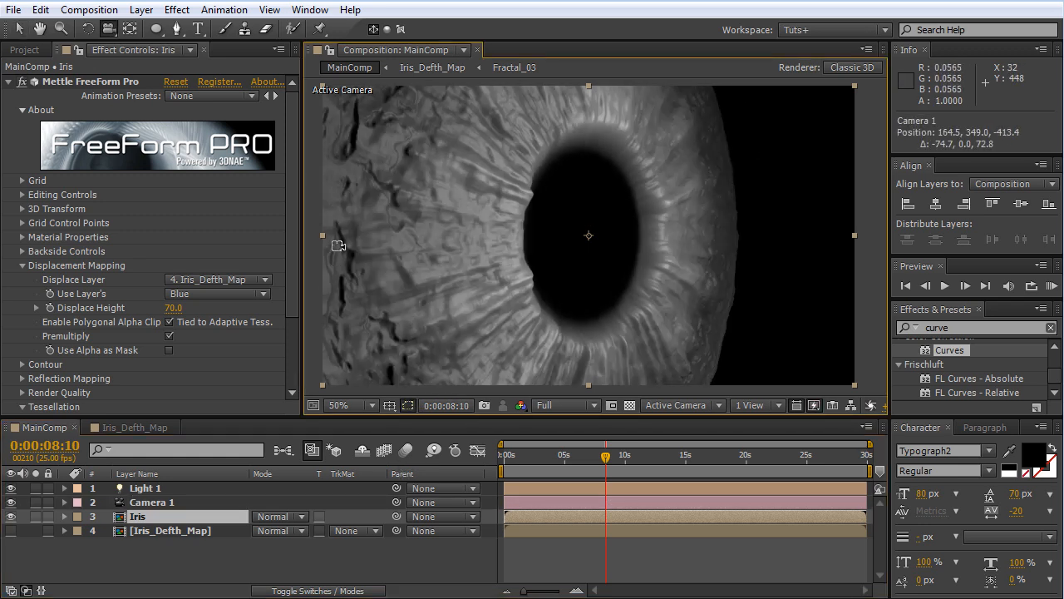
Step: Soften the Fractal_04 layer in Iris_Defth_Map with a Fast Blur effect
{"action": "left_click", "coordinate": [142, 423]}
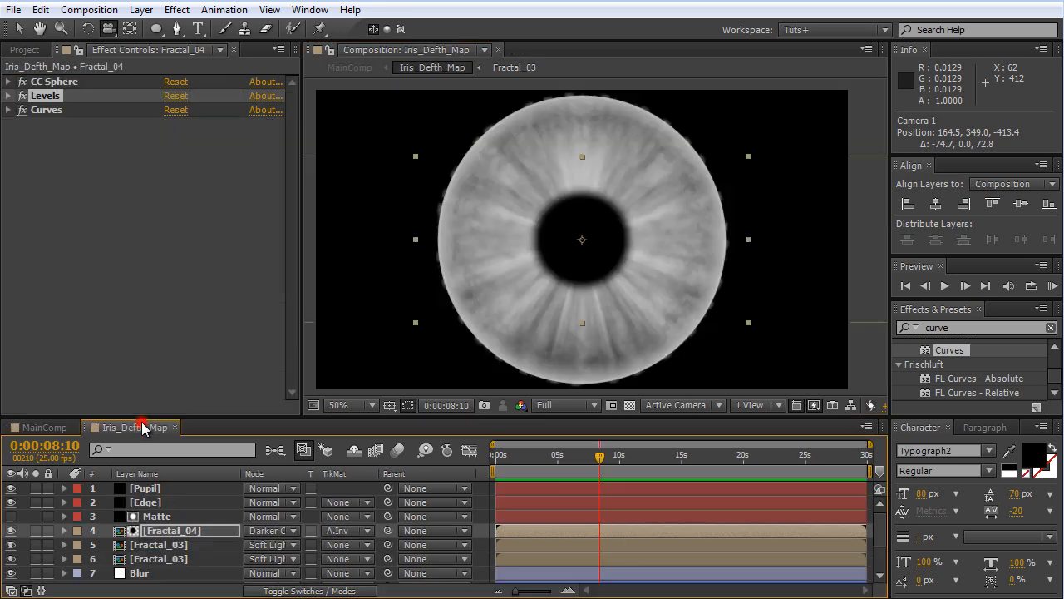
{"action": "double_click", "coordinate": [970, 327]}
{"action": "type", "text": "fast b"}
{"action": "double_click", "coordinate": [954, 373]}
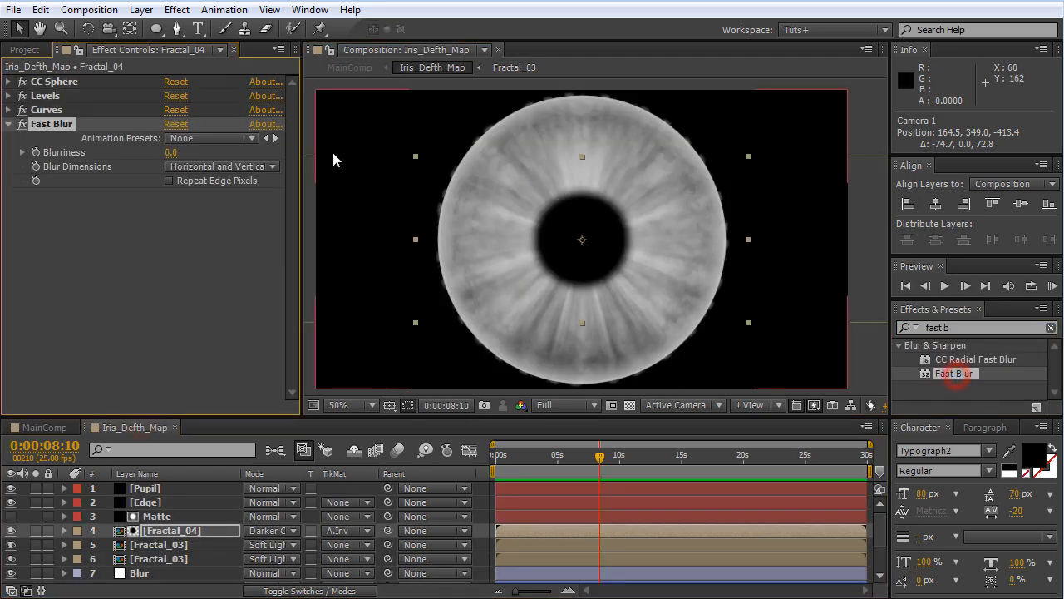
{"action": "left_click", "coordinate": [171, 153]}
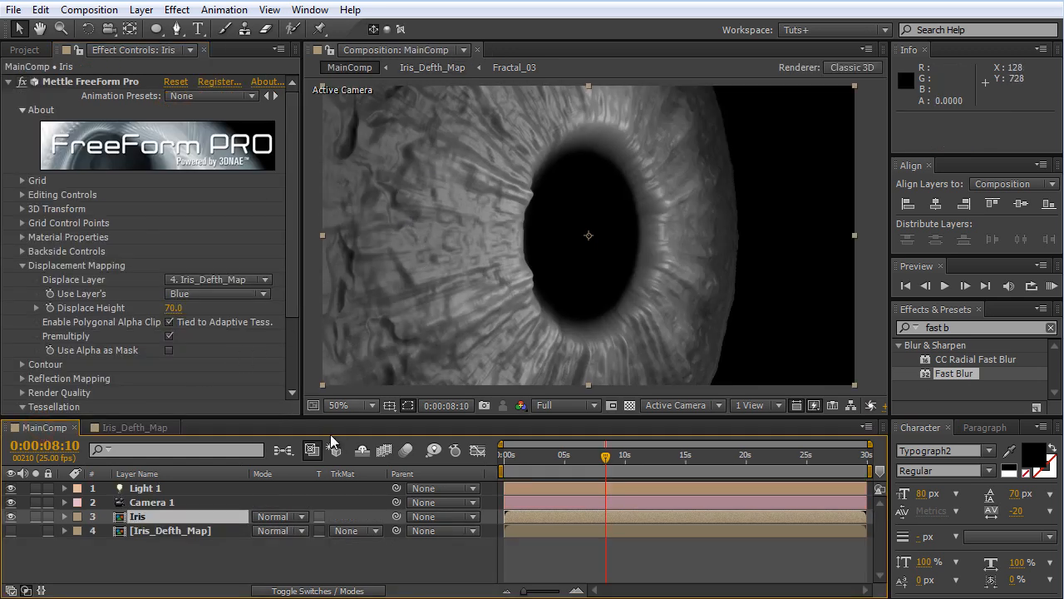
Step: Move the lower end point of the Vains_01 path in Iris_Defth_Map up inside the iris edge
{"action": "left_click", "coordinate": [135, 424]}
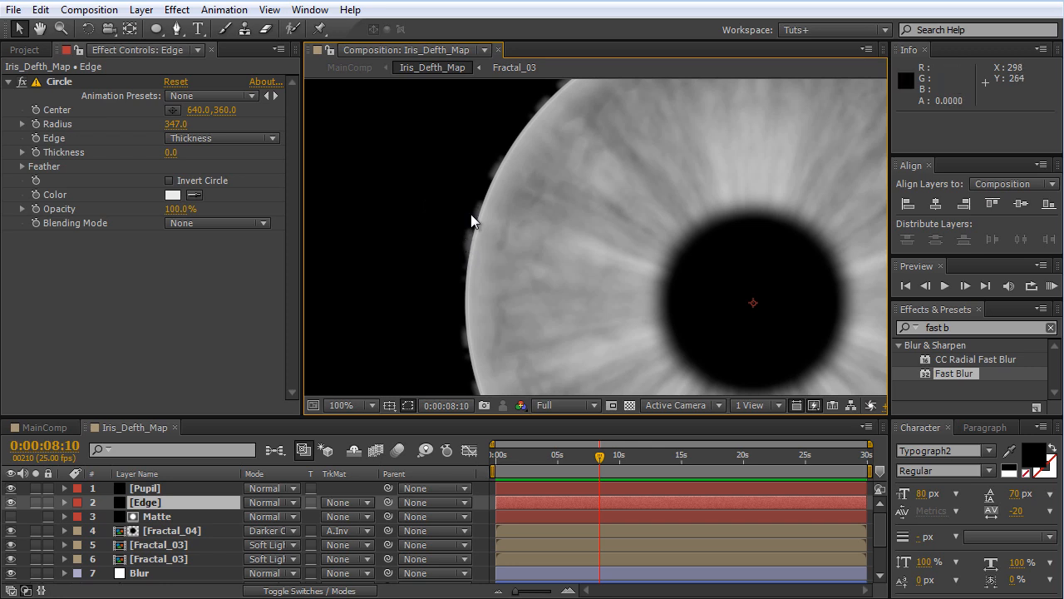
{"action": "scroll", "coordinate": [153, 549], "scroll_direction": "down", "scroll_amount": 2}
{"action": "left_click", "coordinate": [154, 549]}
{"action": "left_click_drag", "start_coordinate": [703, 321], "coordinate": [657, 211]}
{"action": "scroll", "coordinate": [658, 212], "scroll_direction": "up", "scroll_amount": 2}
{"action": "left_click_drag", "start_coordinate": [636, 235], "coordinate": [590, 92]}
{"action": "left_click_drag", "start_coordinate": [648, 223], "coordinate": [586, 205]}
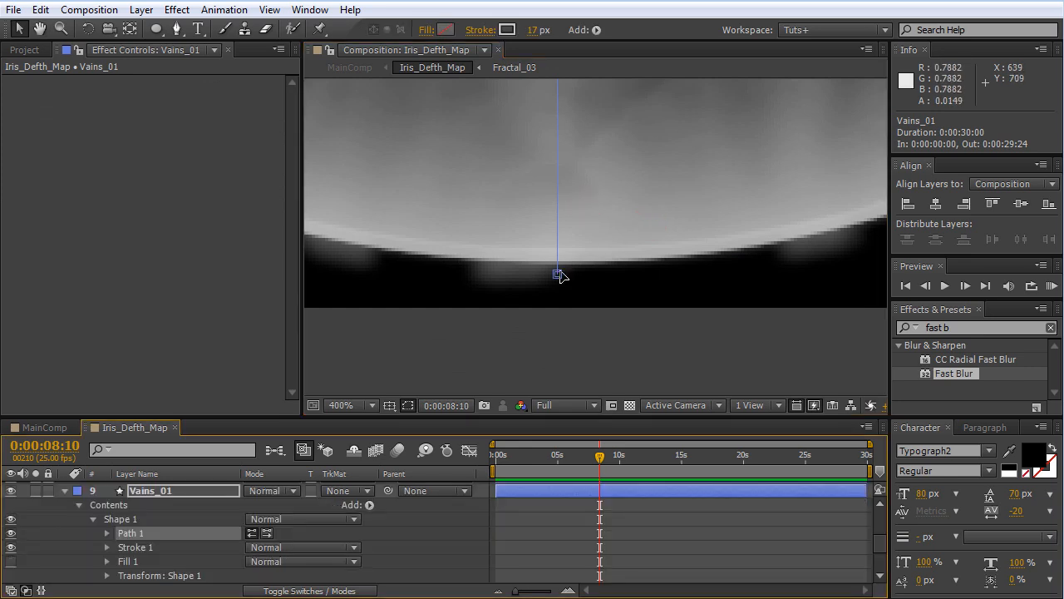
{"action": "left_click", "coordinate": [558, 273]}
{"action": "left_click_drag", "start_coordinate": [558, 273], "coordinate": [561, 240]}
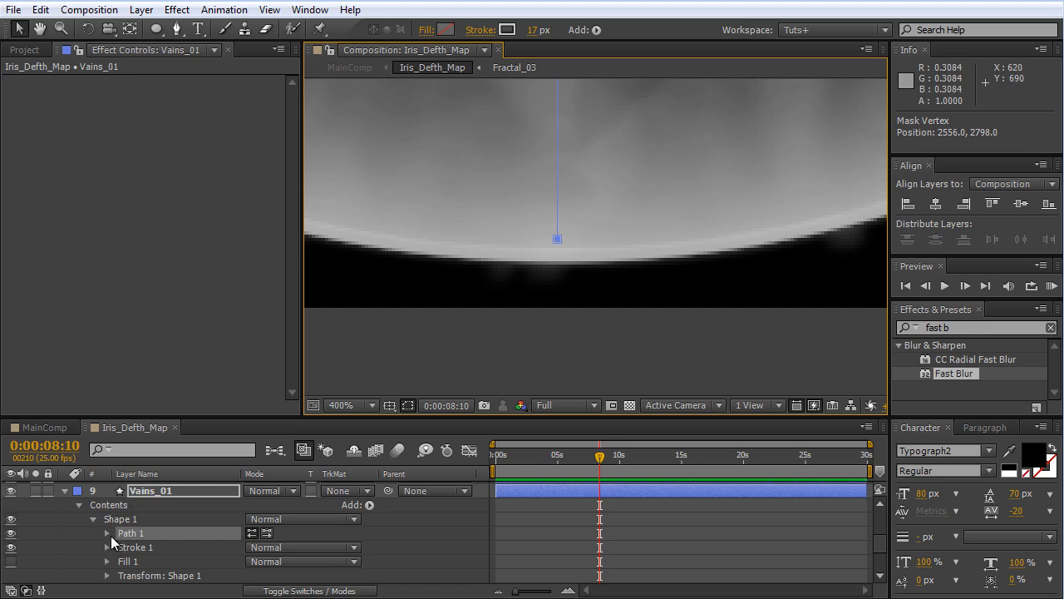
Step: Shorten the Vains_02 path so its lower end point sits inside the iris edge
{"action": "scroll", "coordinate": [91, 517], "scroll_direction": "up", "scroll_amount": 3}
{"action": "left_click", "coordinate": [70, 518]}
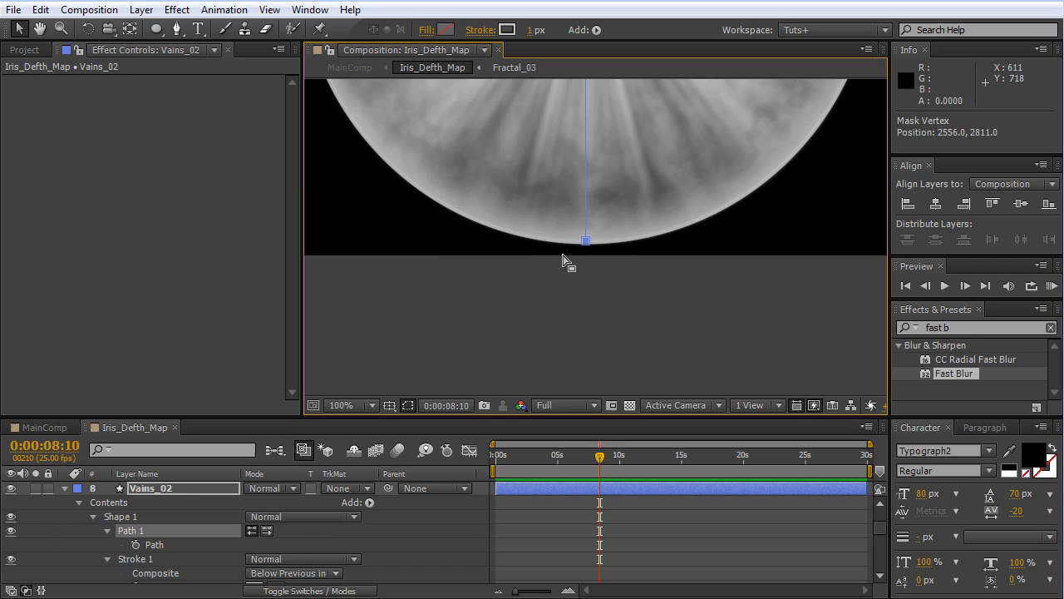
{"action": "scroll", "coordinate": [565, 258], "scroll_direction": "down", "scroll_amount": 1}
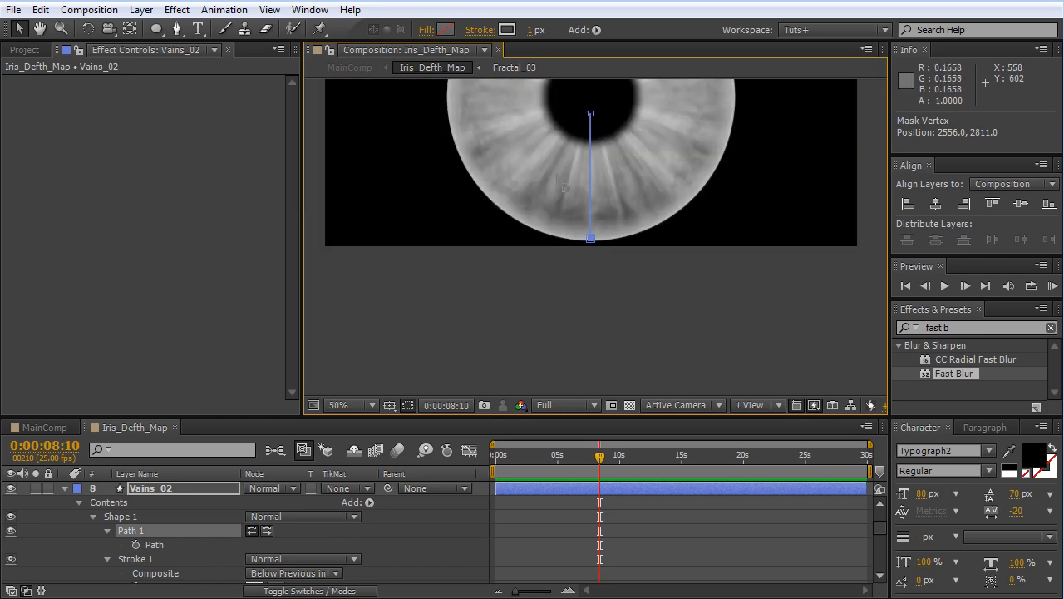
{"action": "left_click_drag", "start_coordinate": [563, 168], "coordinate": [618, 291]}
{"action": "scroll", "coordinate": [545, 269], "scroll_direction": "up", "scroll_amount": 1}
{"action": "scroll", "coordinate": [627, 263], "scroll_direction": "down", "scroll_amount": 1}
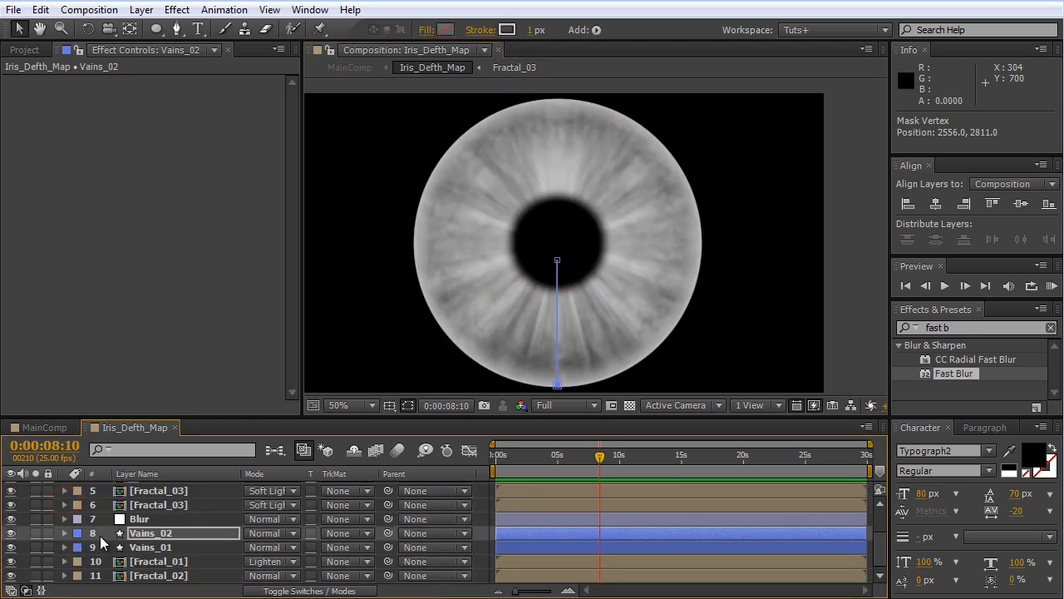
Step: Add an adjustment layer above all layers in Iris_Defth_Map and rename it CC
{"action": "key", "text": "ctrl+alt+y"}
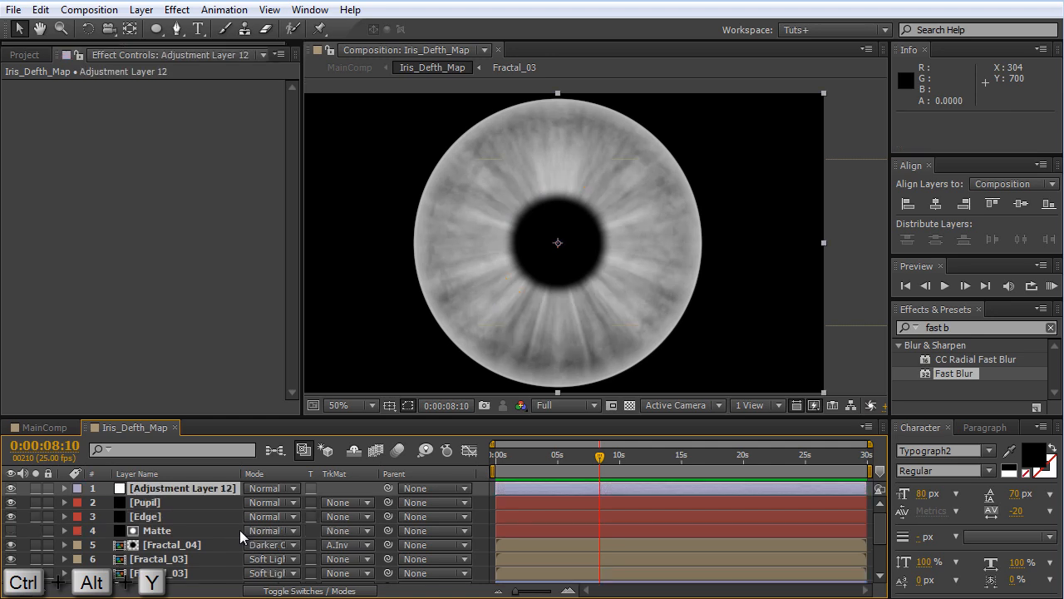
{"action": "left_click", "coordinate": [216, 493]}
{"action": "key", "text": "Return"}
{"action": "type", "text": "C"}
{"action": "key", "text": "Return"}
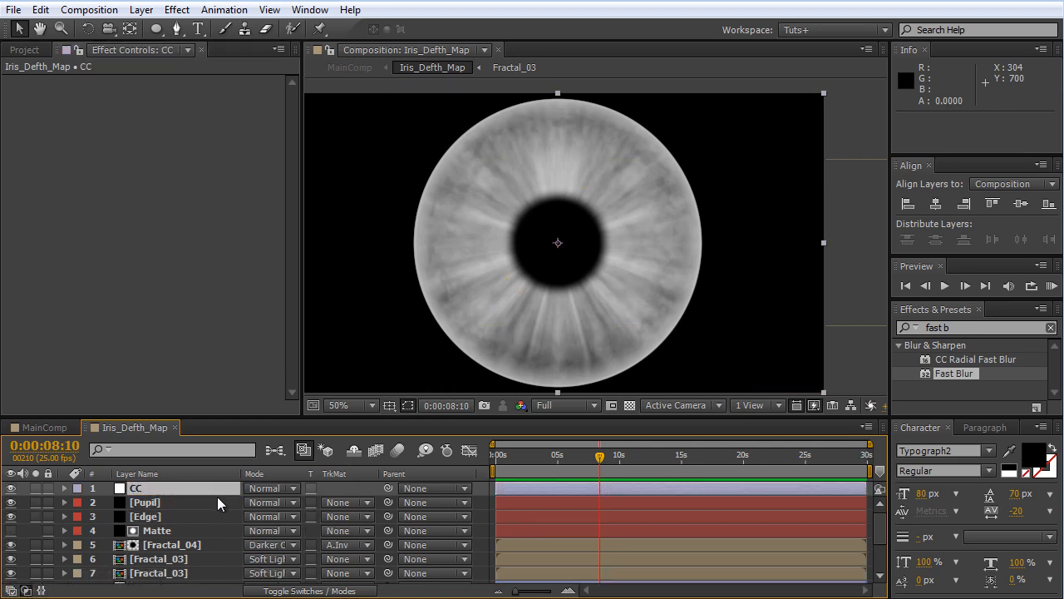
Step: Apply a Levels effect to the CC adjustment layer and set its Input White to 0.7098
{"action": "left_click", "coordinate": [155, 489]}
{"action": "left_click_drag", "start_coordinate": [966, 329], "coordinate": [784, 337]}
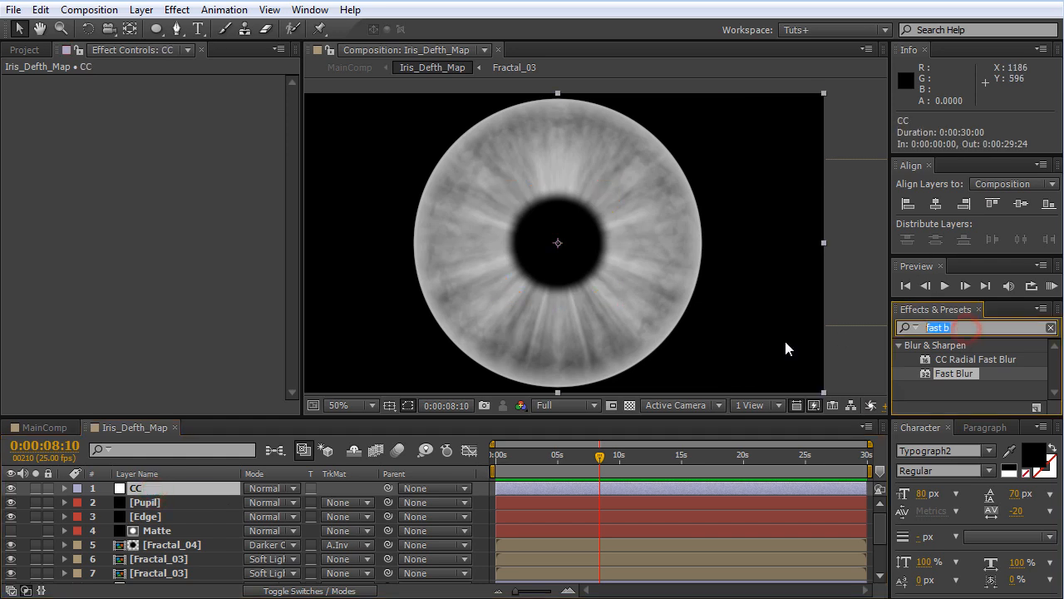
{"action": "type", "text": "leve"}
{"action": "double_click", "coordinate": [948, 391]}
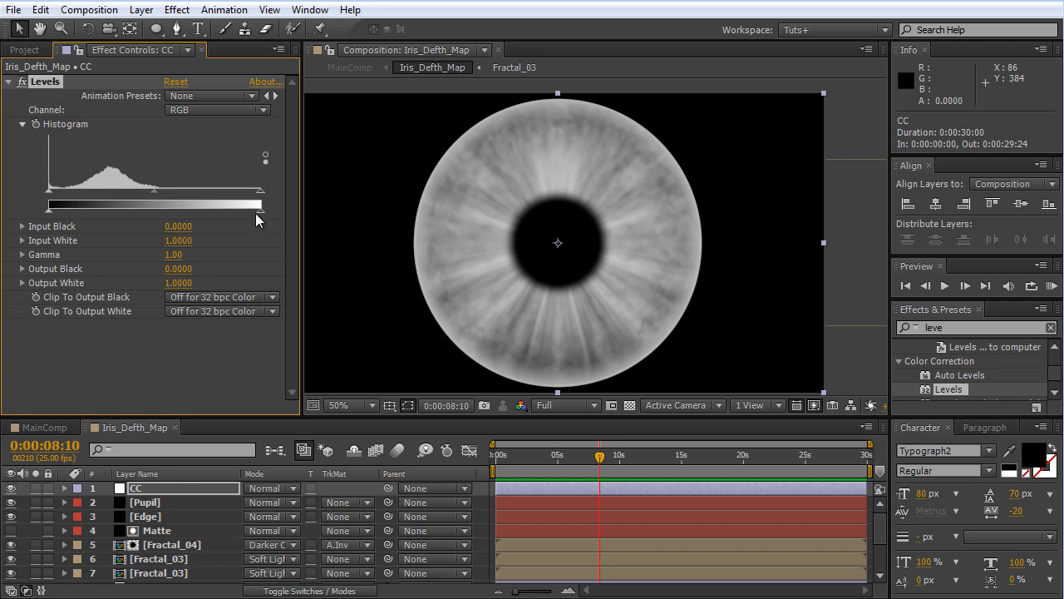
{"action": "left_click_drag", "start_coordinate": [260, 190], "coordinate": [199, 192]}
Step: Add a Fast Blur effect to the CC layer with a Blurriness of 1
{"action": "left_click", "coordinate": [982, 329]}
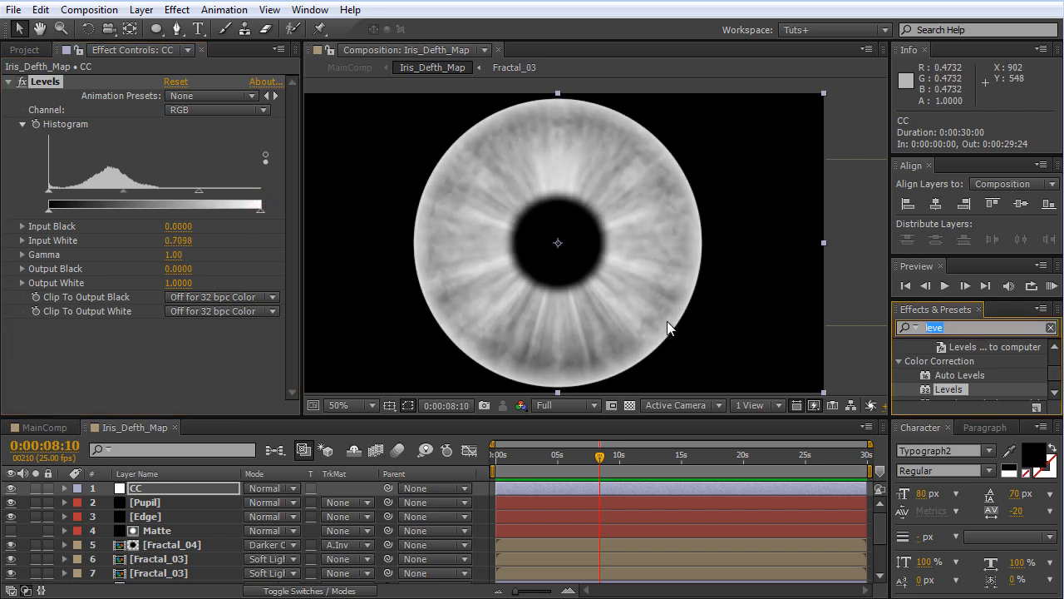
{"action": "type", "text": "fast"}
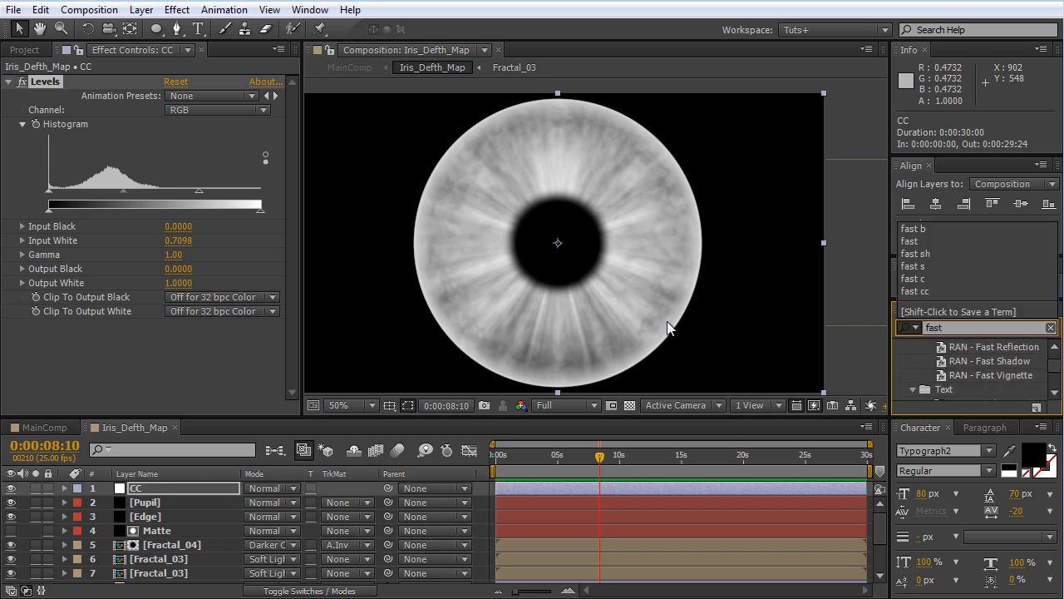
{"action": "double_click", "coordinate": [955, 393]}
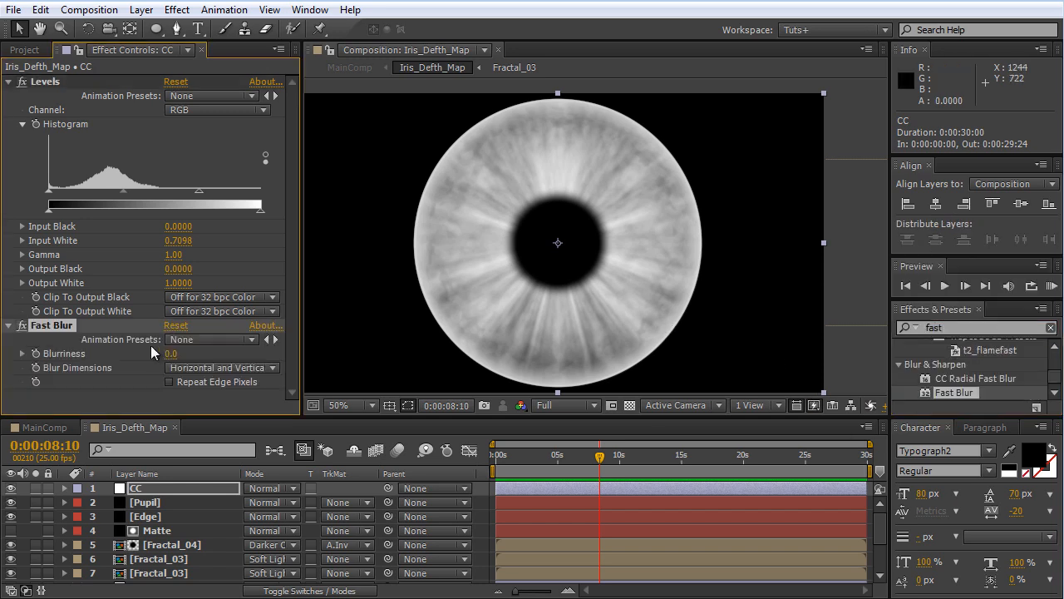
{"action": "left_click", "coordinate": [169, 354]}
{"action": "type", "text": "1"}
{"action": "key", "text": "Return"}
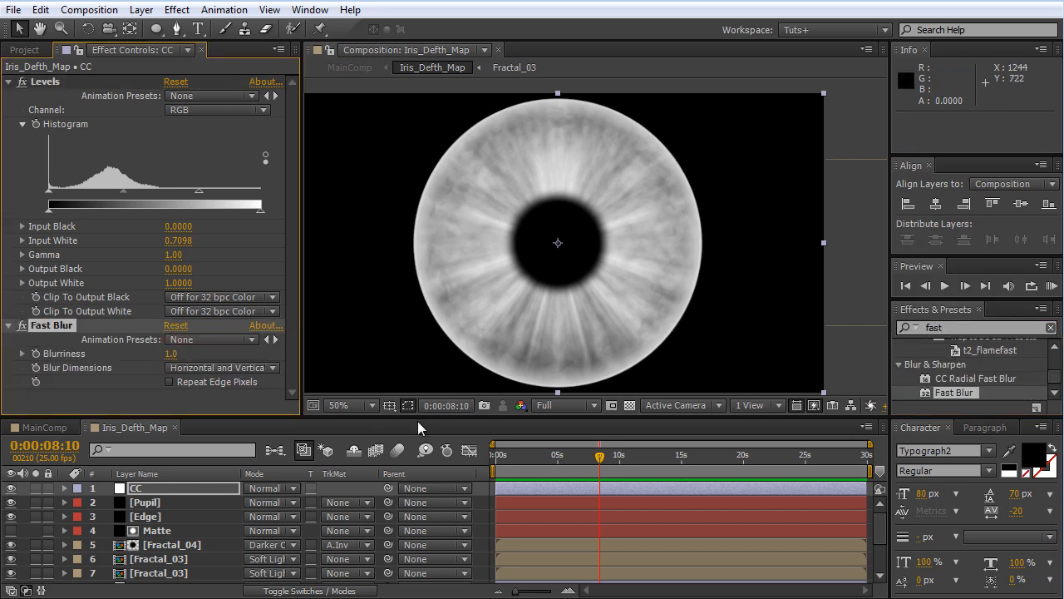
Step: Add the Key Correct Edge Blur effect to the CC layer and set its Blur Amount to 8
{"action": "scroll", "coordinate": [560, 239], "scroll_direction": "up", "scroll_amount": 2}
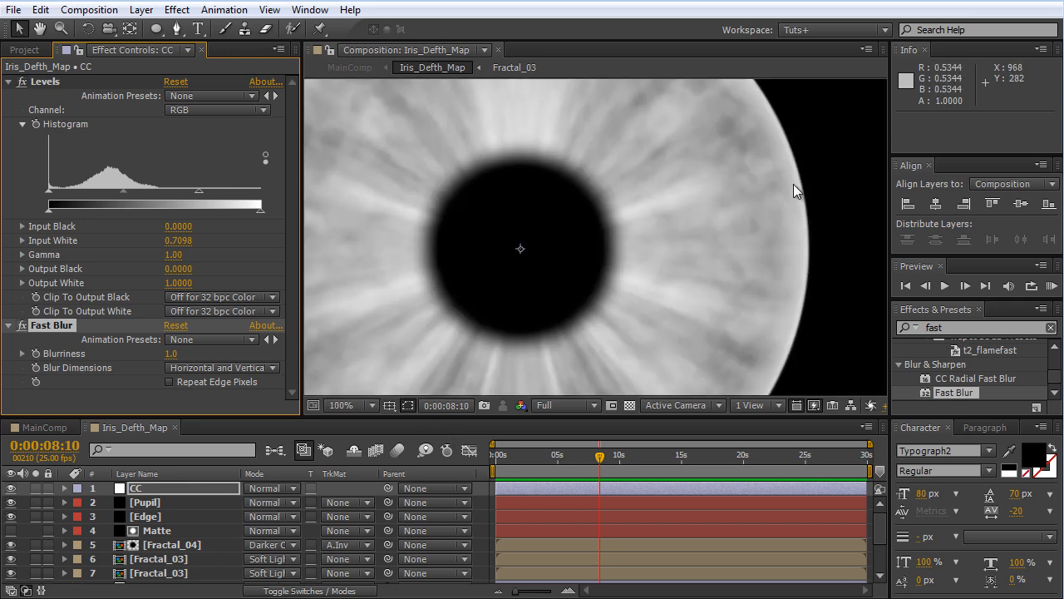
{"action": "left_click", "coordinate": [960, 327]}
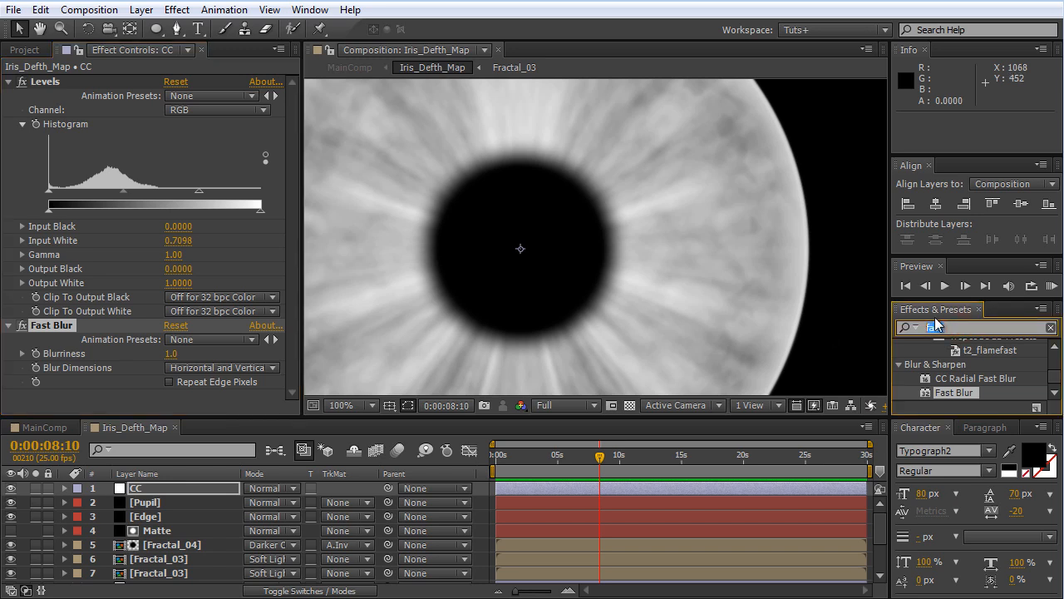
{"action": "key", "text": "BackSpace"}
{"action": "type", "text": "edge b"}
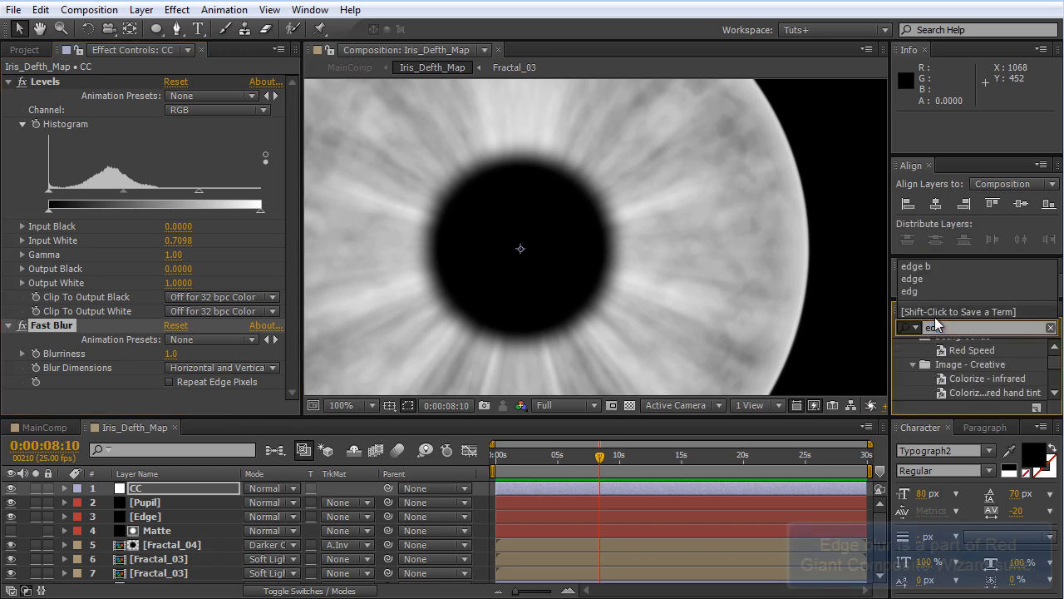
{"action": "left_click_drag", "start_coordinate": [956, 392], "coordinate": [199, 409]}
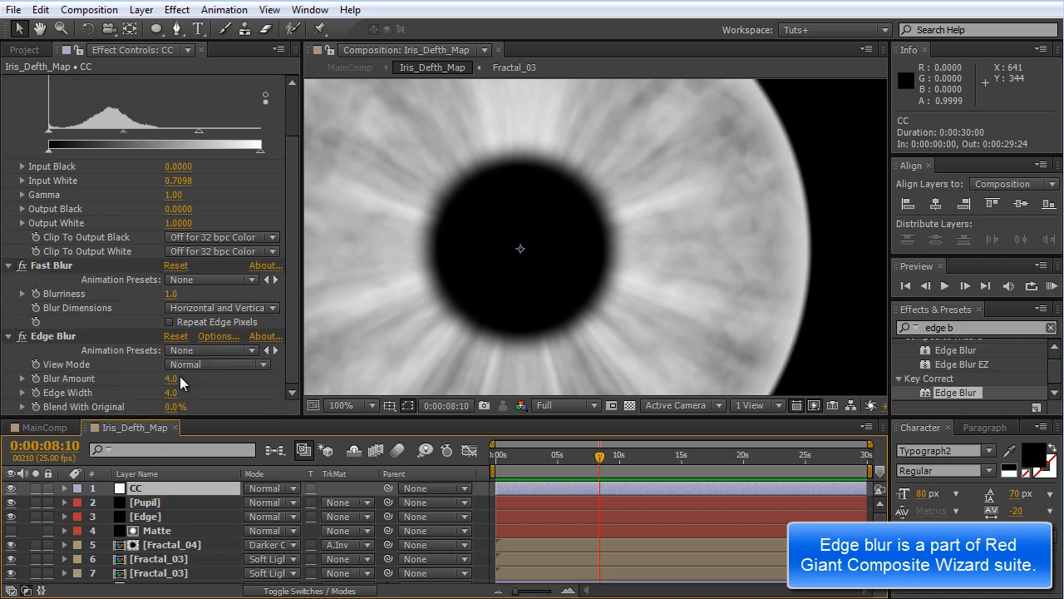
{"action": "left_click", "coordinate": [170, 380]}
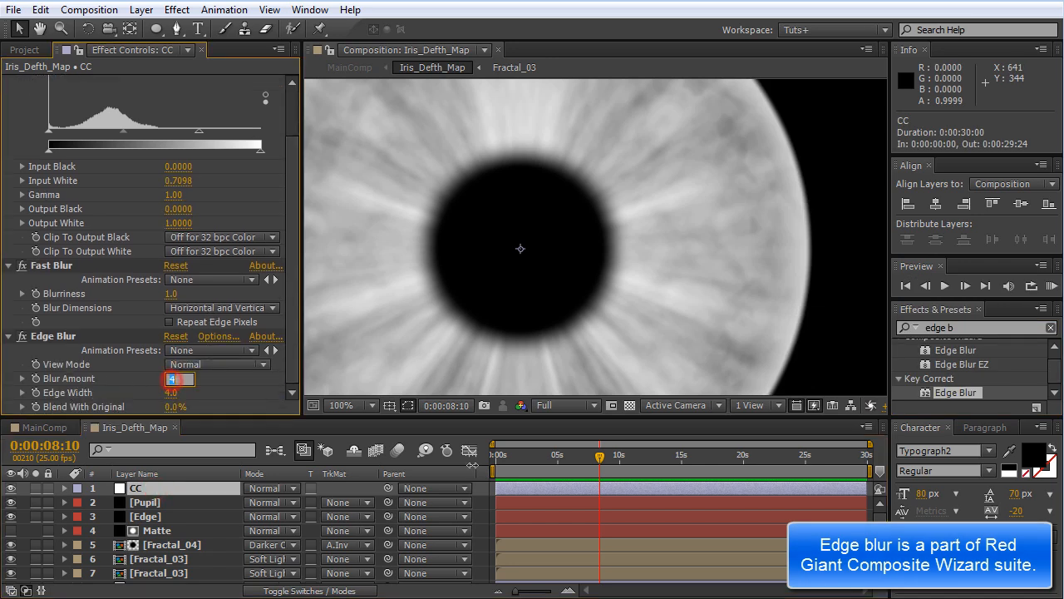
{"action": "type", "text": "8"}
{"action": "key", "text": "Return"}
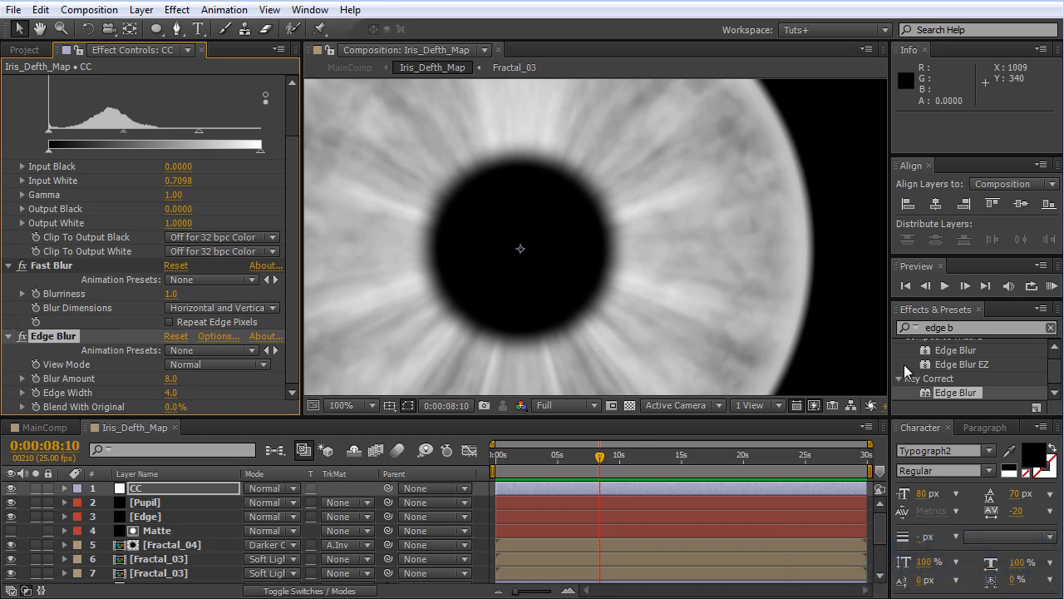
{"action": "scroll", "coordinate": [681, 317], "scroll_direction": "down", "scroll_amount": 2}
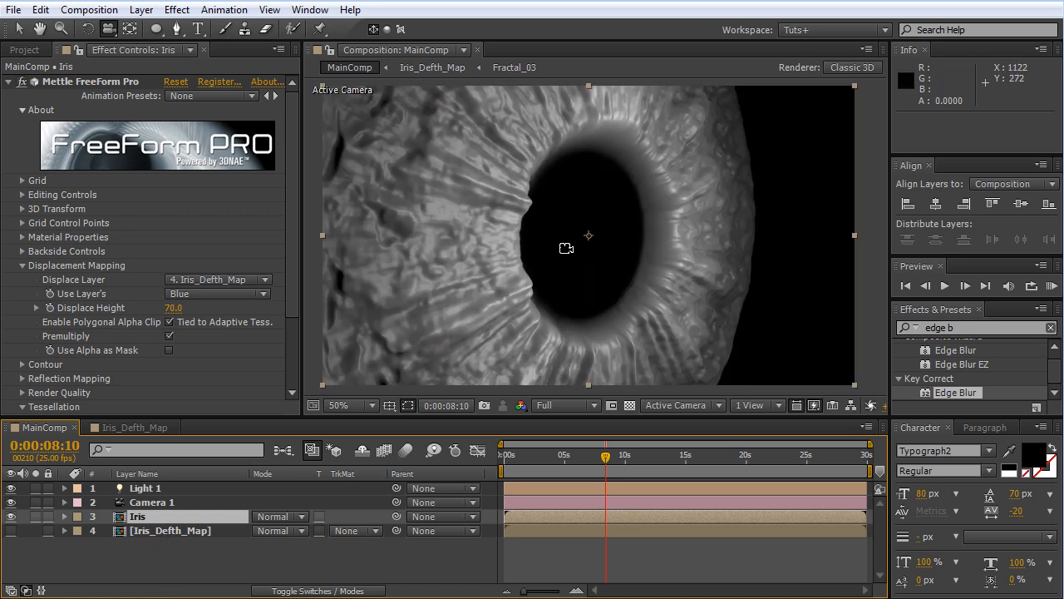
Step: Duplicate the Iris_Defth_Map composition in the project and rename the copy Iris_Color_Map
{"action": "left_click", "coordinate": [25, 49]}
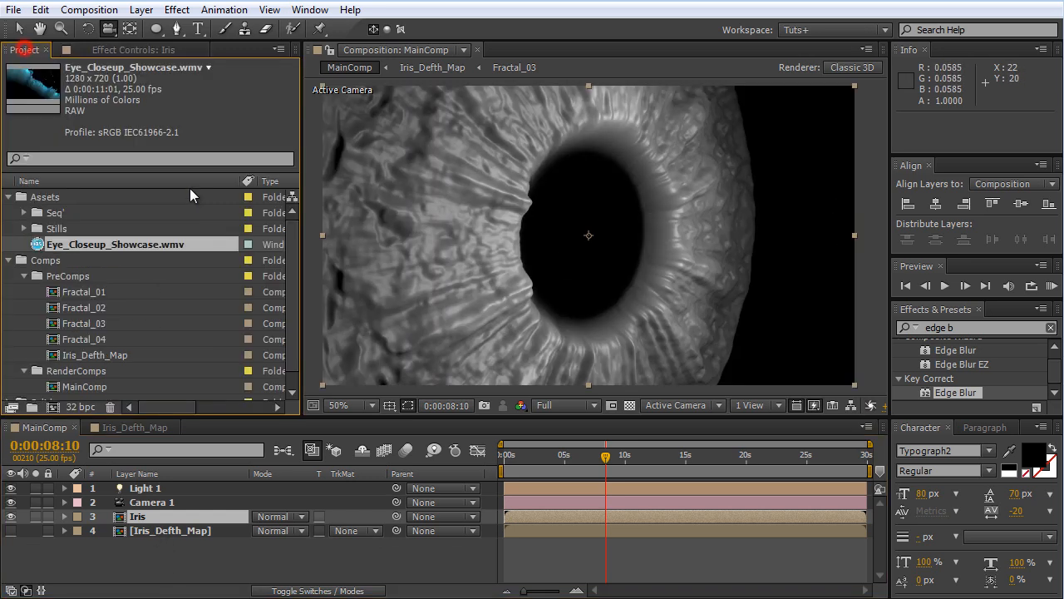
{"action": "scroll", "coordinate": [141, 311], "scroll_direction": "down", "scroll_amount": 1}
{"action": "left_click", "coordinate": [121, 340]}
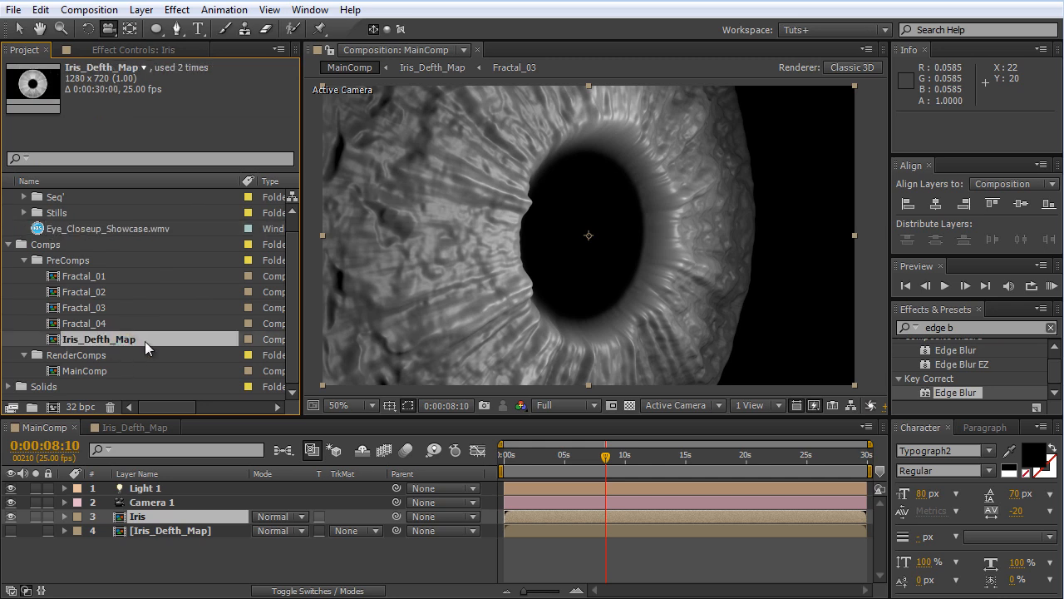
{"action": "key", "text": "ctrl+d"}
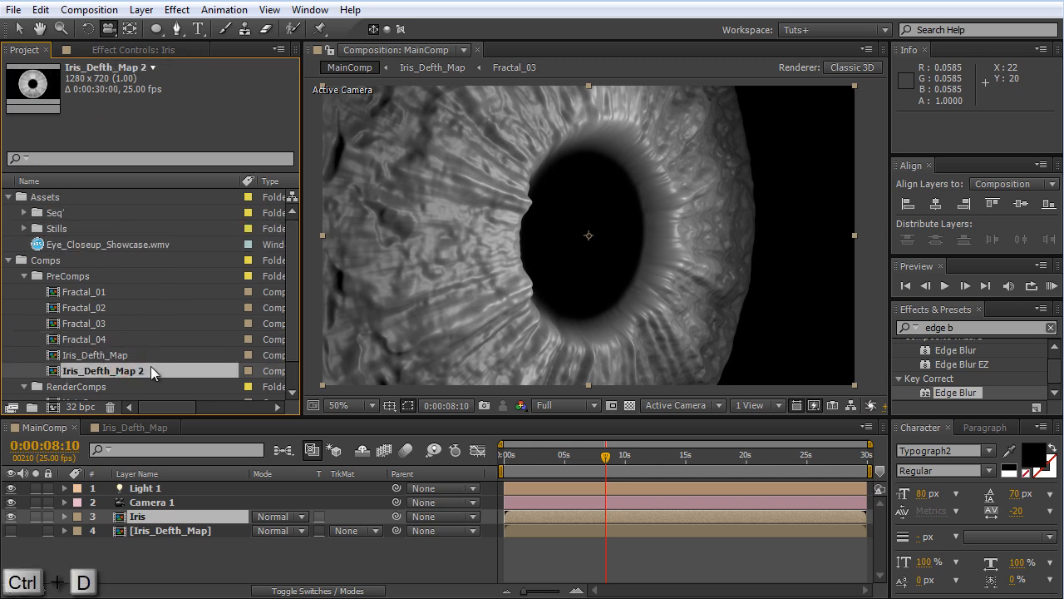
{"action": "key", "text": "Return"}
{"action": "left_click", "coordinate": [147, 372]}
{"action": "left_click_drag", "start_coordinate": [143, 370], "coordinate": [81, 371]}
{"action": "type", "text": "Map"}
{"action": "type", "text": "Co"}
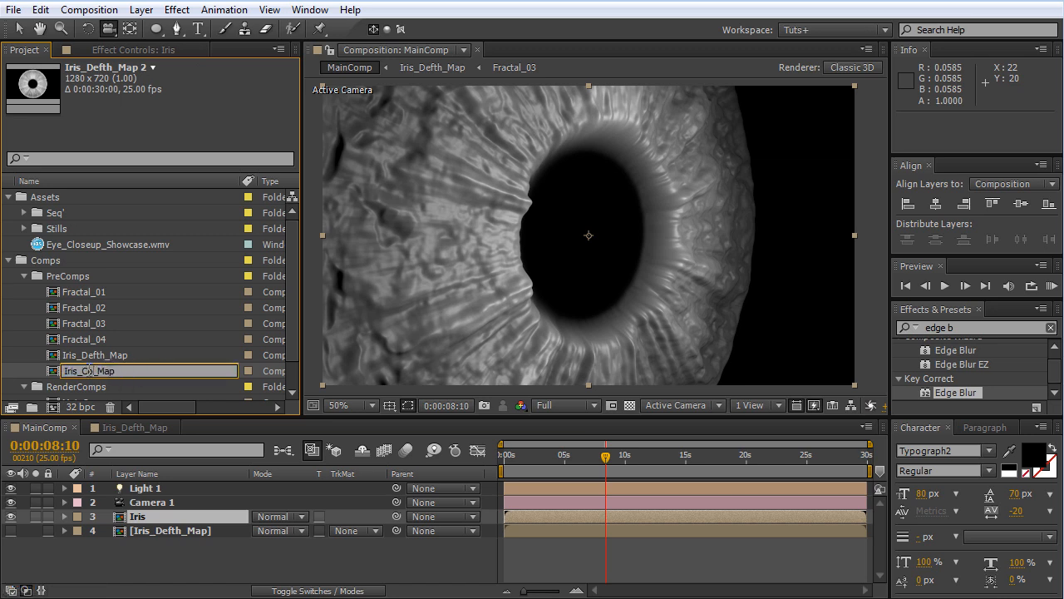
{"action": "type", "text": "lor"}
Step: Create a folder named Maps inside PreComps and move Iris_Color_Map and Iris_Defth_Map into it
{"action": "left_click", "coordinate": [81, 282]}
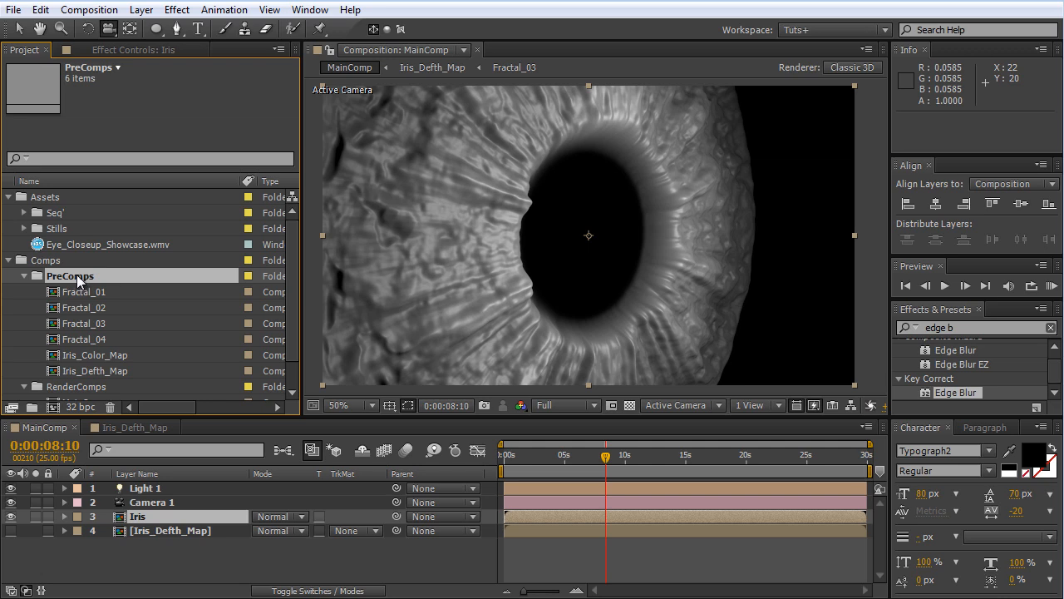
{"action": "left_click", "coordinate": [34, 406]}
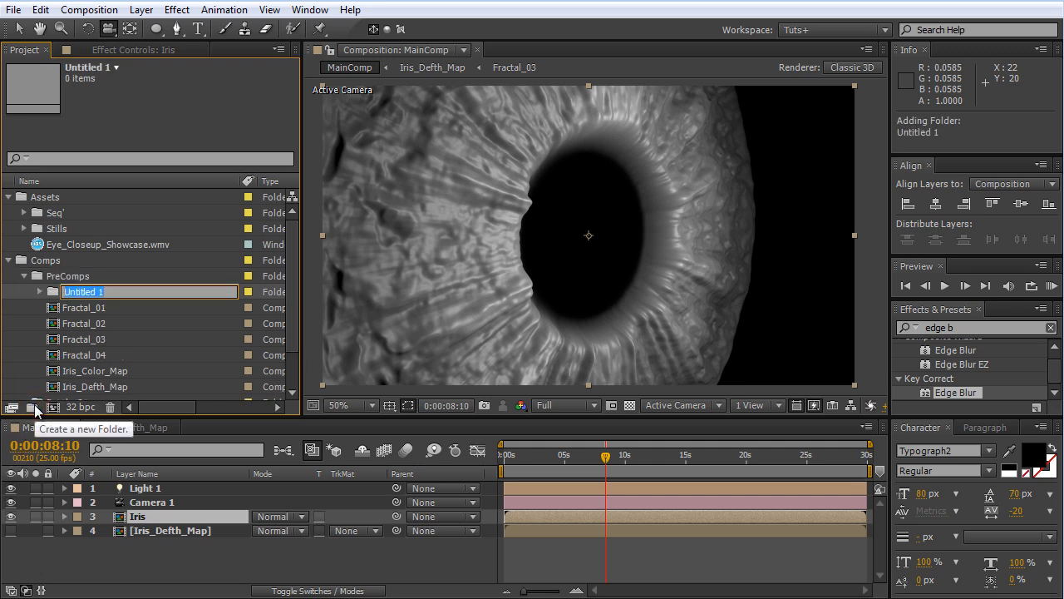
{"action": "type", "text": "Maps"}
{"action": "key", "text": "Return"}
{"action": "left_click", "coordinate": [104, 372]}
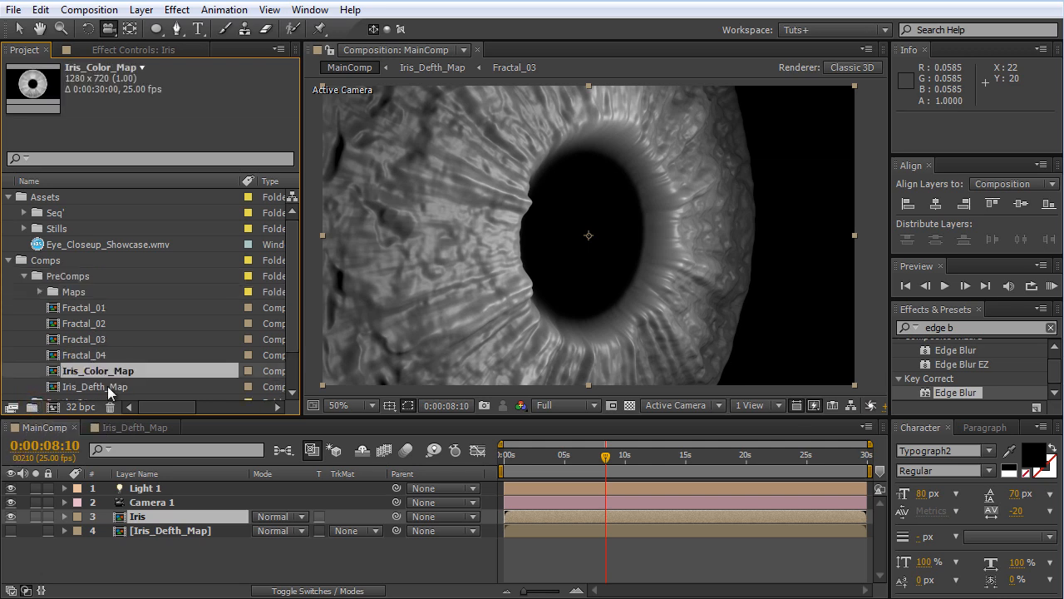
{"action": "left_click", "coordinate": [107, 386], "text": "ctrl"}
{"action": "left_click_drag", "start_coordinate": [107, 386], "coordinate": [106, 295]}
{"action": "left_click", "coordinate": [39, 291]}
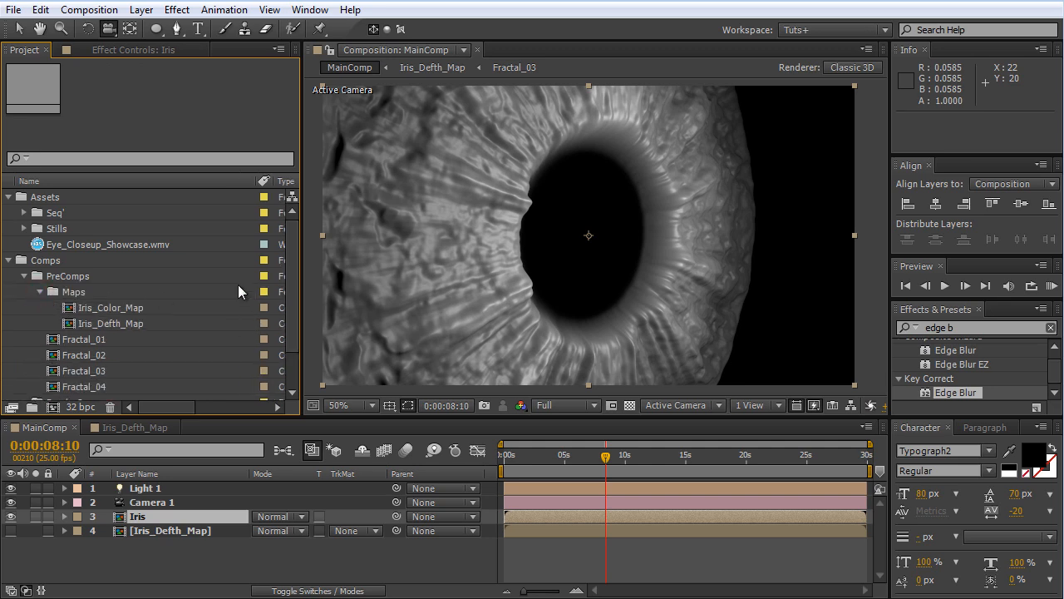
Step: Open the Iris_Color_Map composition, solo the bottom Fractal_02 layer and apply a Tint effect to it
{"action": "double_click", "coordinate": [137, 307]}
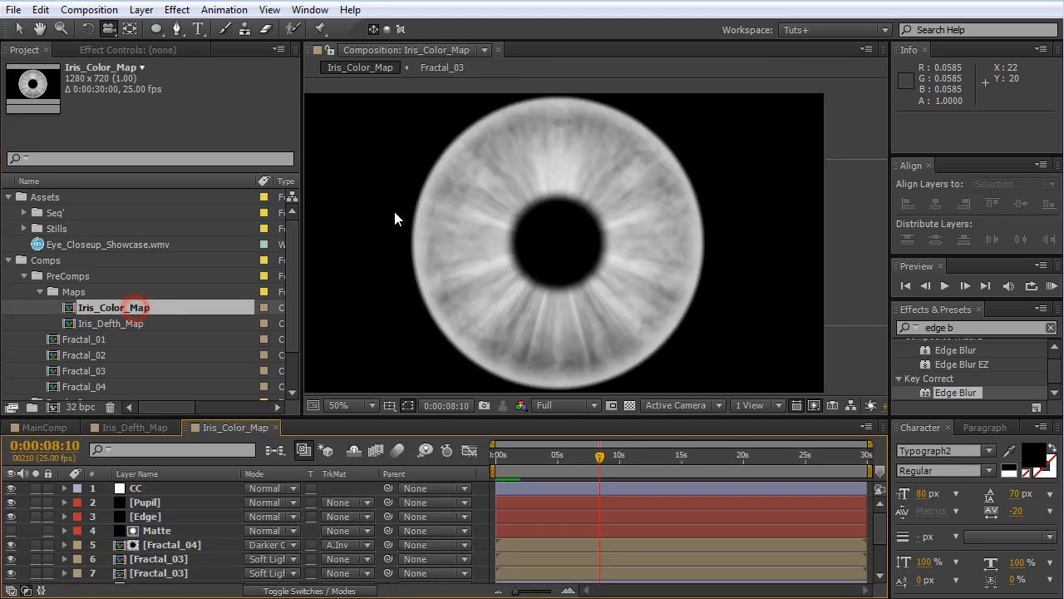
{"action": "scroll", "coordinate": [159, 544], "scroll_direction": "down", "scroll_amount": 3}
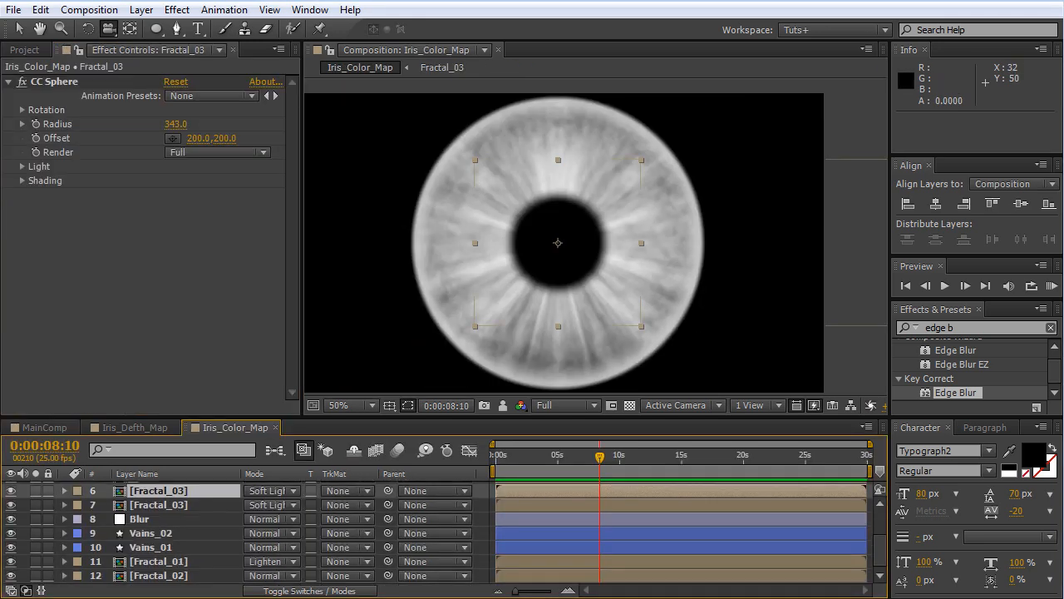
{"action": "left_click", "coordinate": [159, 575]}
{"action": "left_click", "coordinate": [35, 576]}
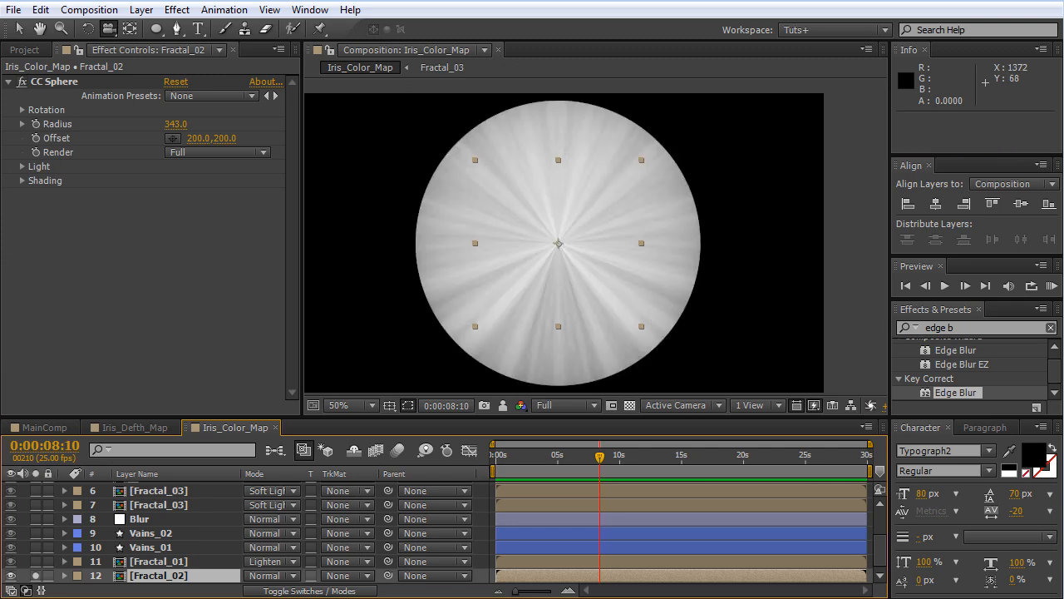
{"action": "left_click", "coordinate": [944, 327]}
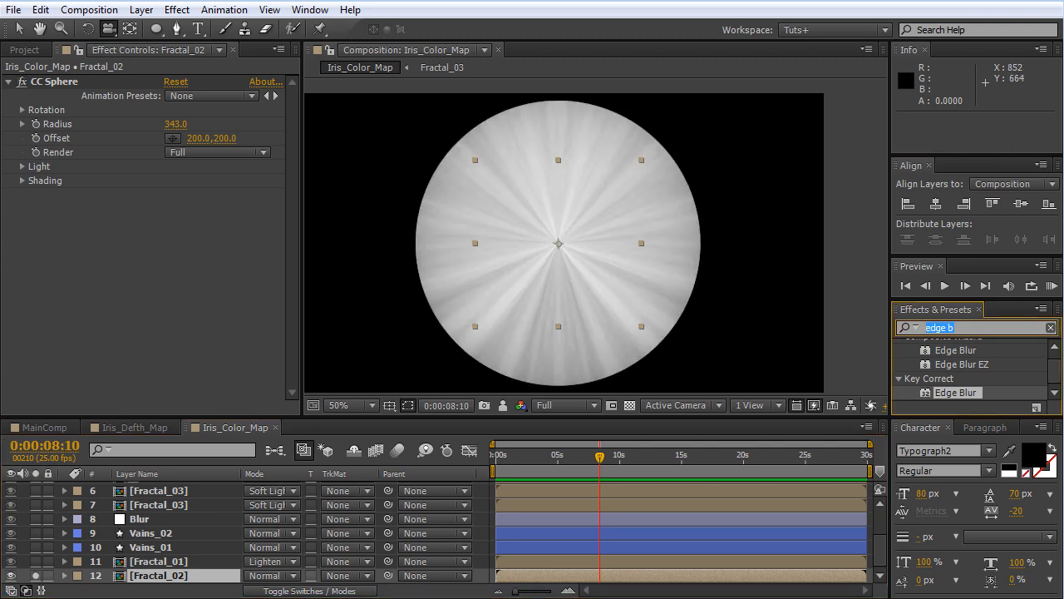
{"action": "type", "text": "tint"}
{"action": "double_click", "coordinate": [942, 392]}
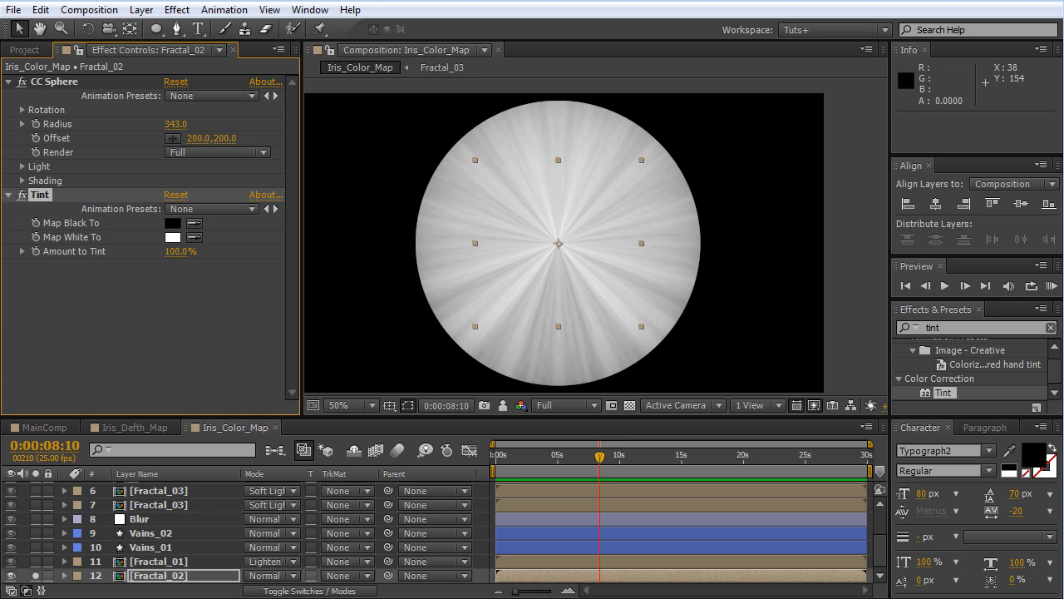
Step: Set the Map Black To colour of Fractal_02's Tint effect to a dark blue
{"action": "left_click", "coordinate": [172, 222]}
{"action": "left_click_drag", "start_coordinate": [503, 468], "coordinate": [504, 418]}
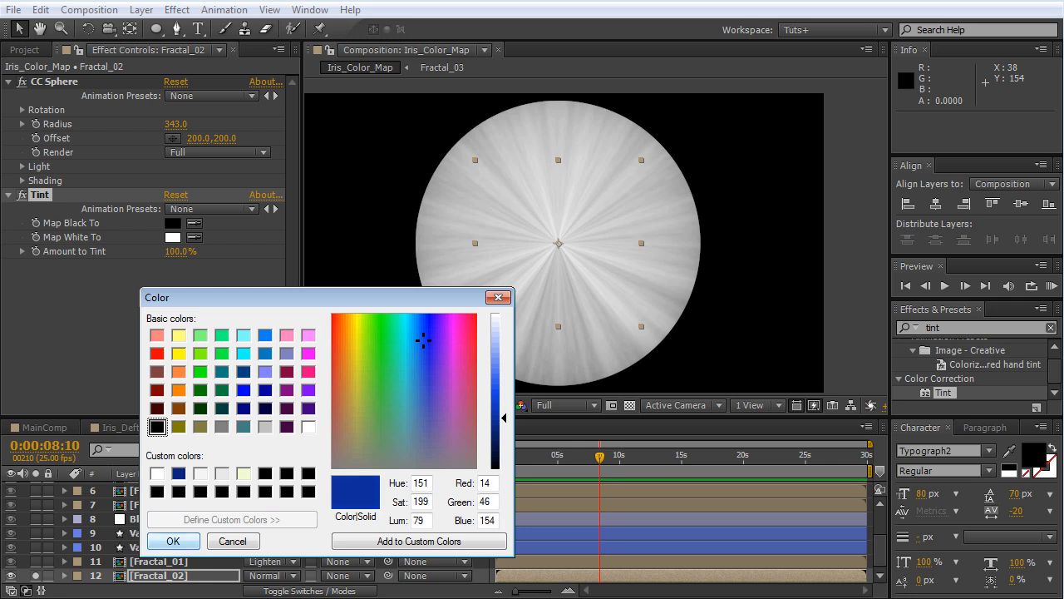
{"action": "key", "text": "Return"}
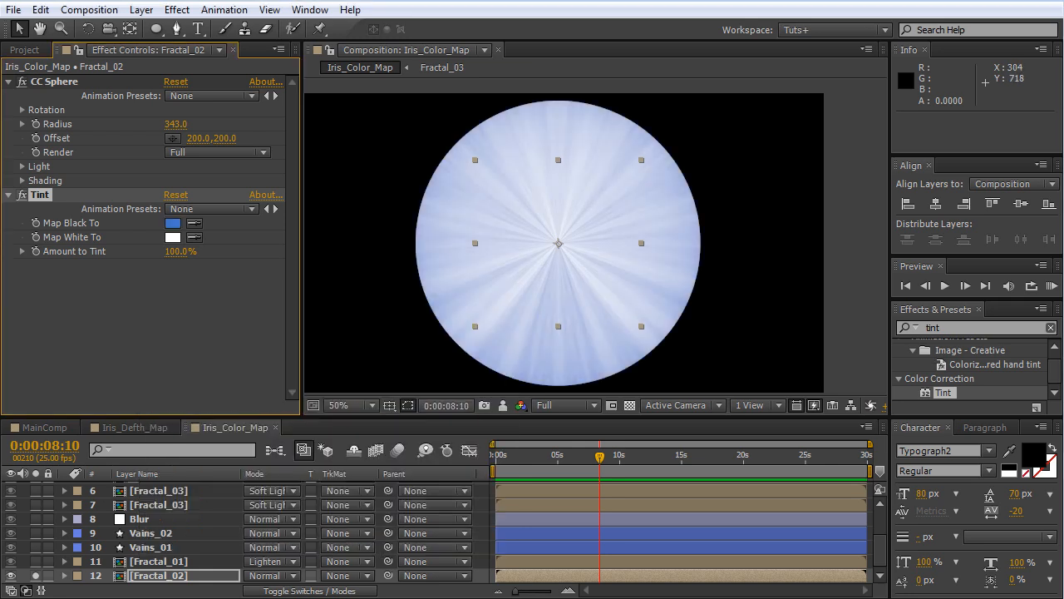
{"action": "left_click", "coordinate": [173, 223]}
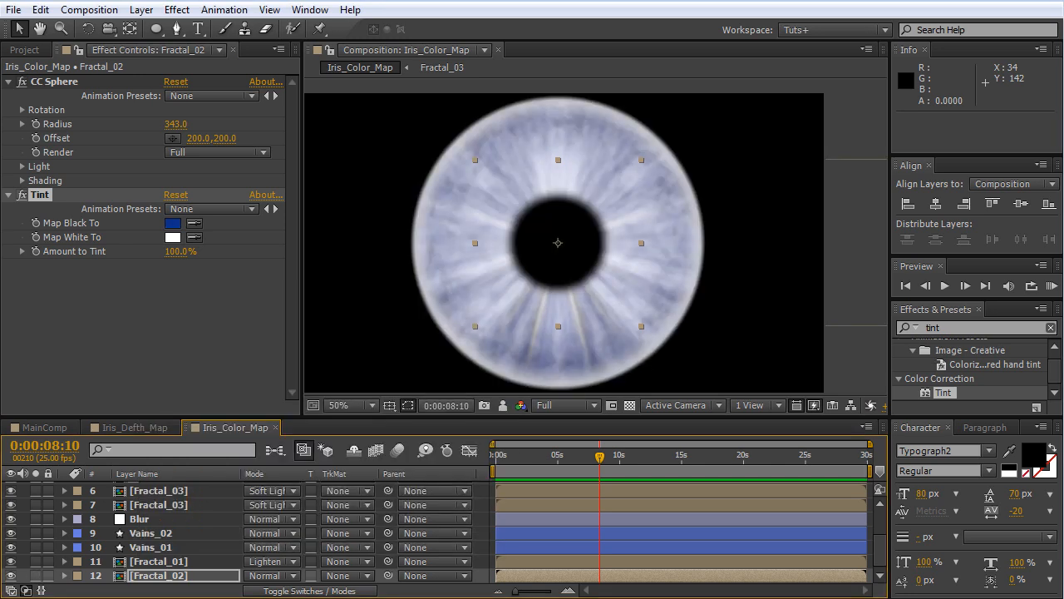
Step: Solo the Fractal_01 layer and apply a Fill effect to it
{"action": "left_click", "coordinate": [159, 561]}
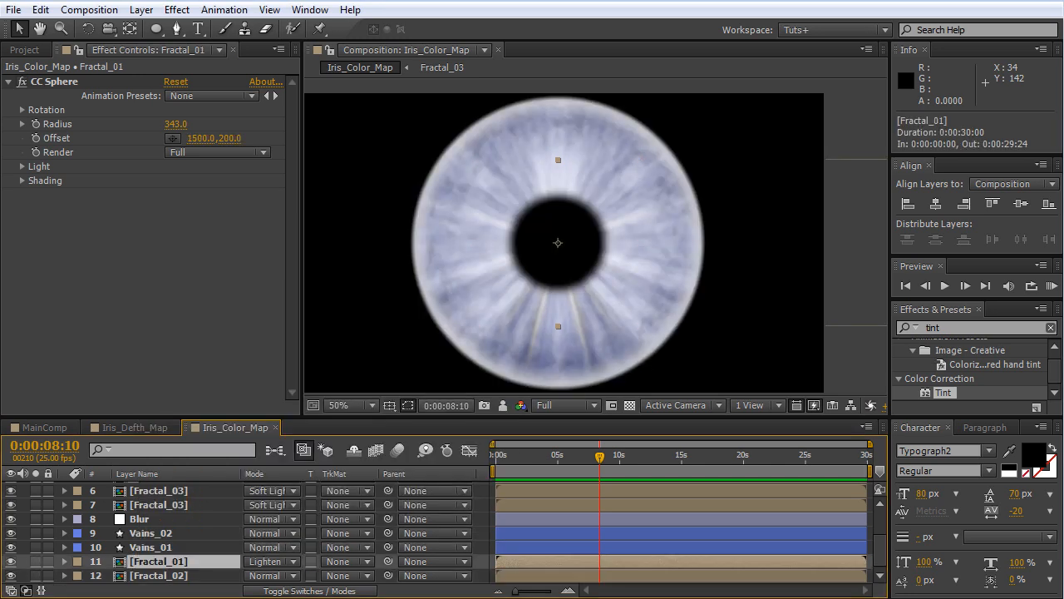
{"action": "left_click", "coordinate": [36, 561]}
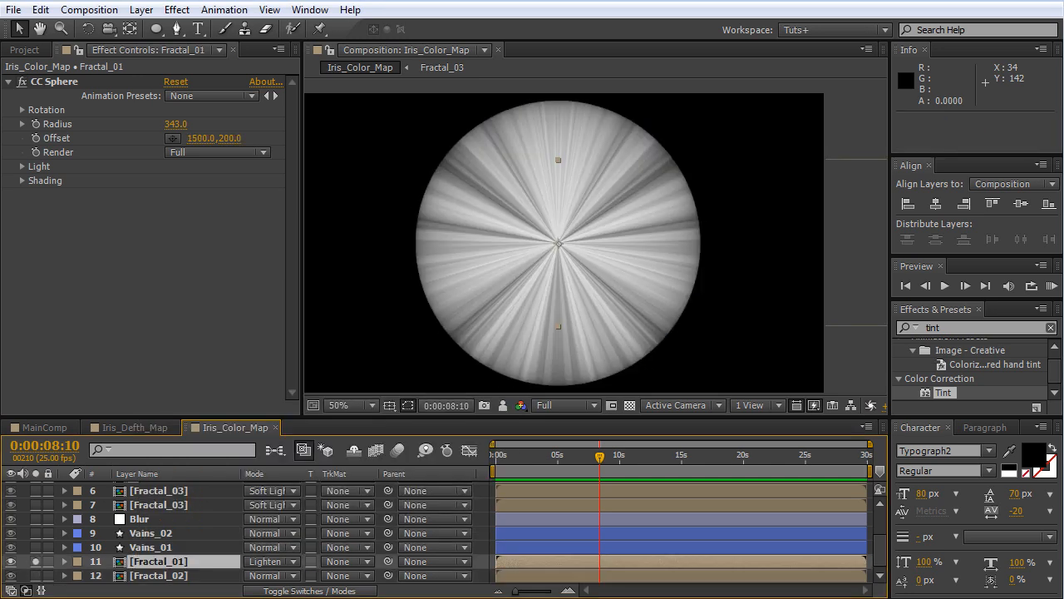
{"action": "double_click", "coordinate": [159, 561]}
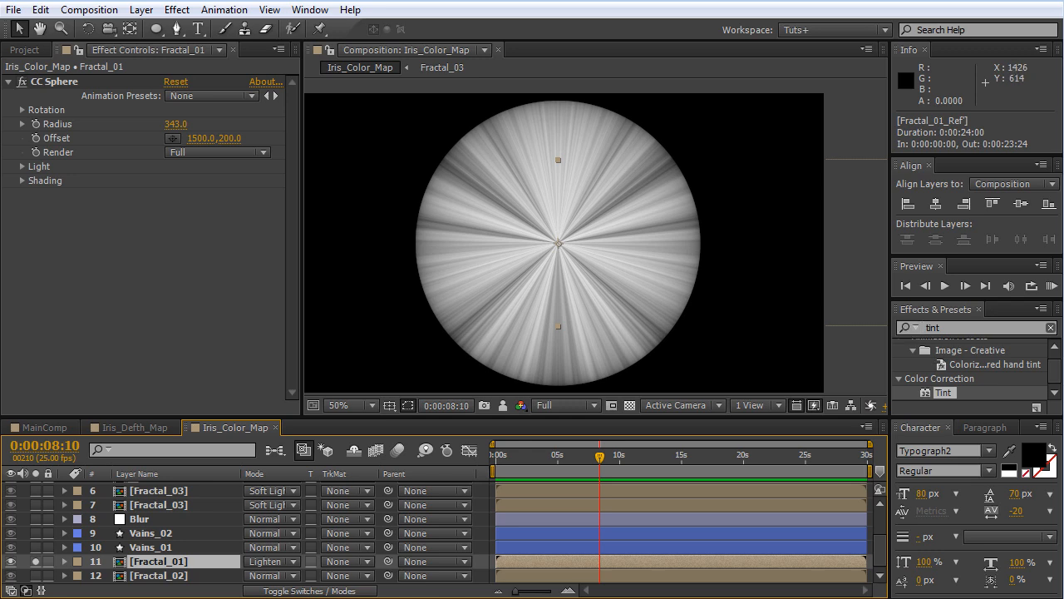
{"action": "left_click", "coordinate": [964, 328]}
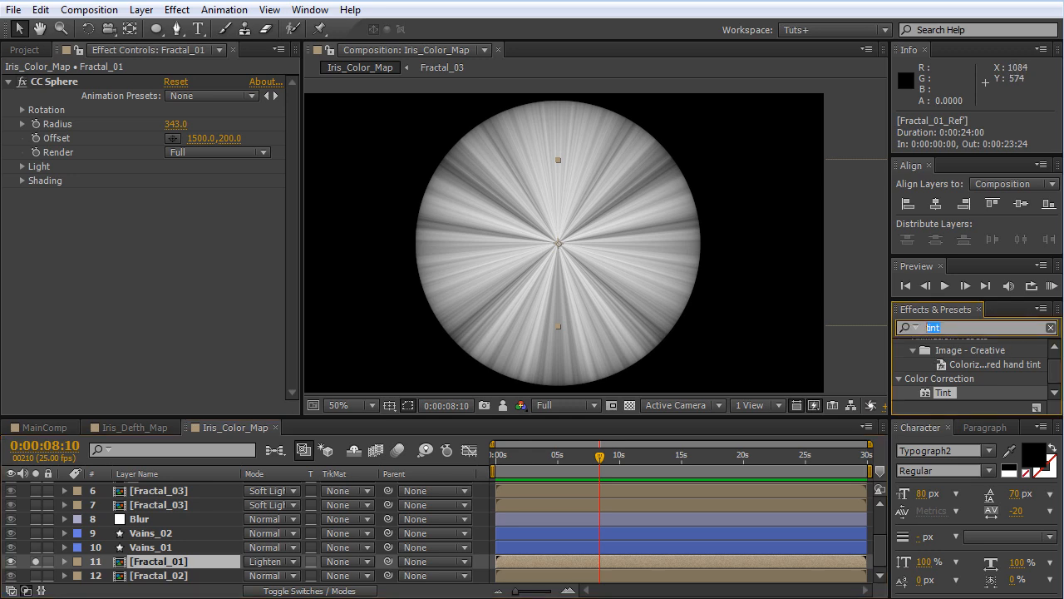
{"action": "type", "text": "fill"}
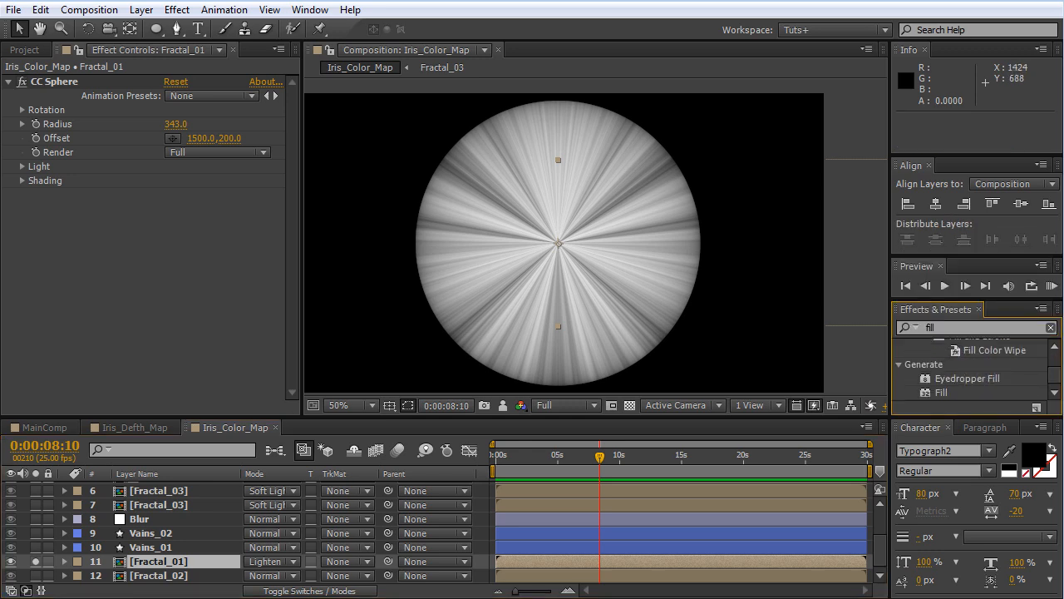
{"action": "double_click", "coordinate": [941, 391]}
Step: Set Fractal_01's Fill colour to light blue (RGB 17, 145, 238) and change the layer's blending mode to Color
{"action": "left_click", "coordinate": [172, 251]}
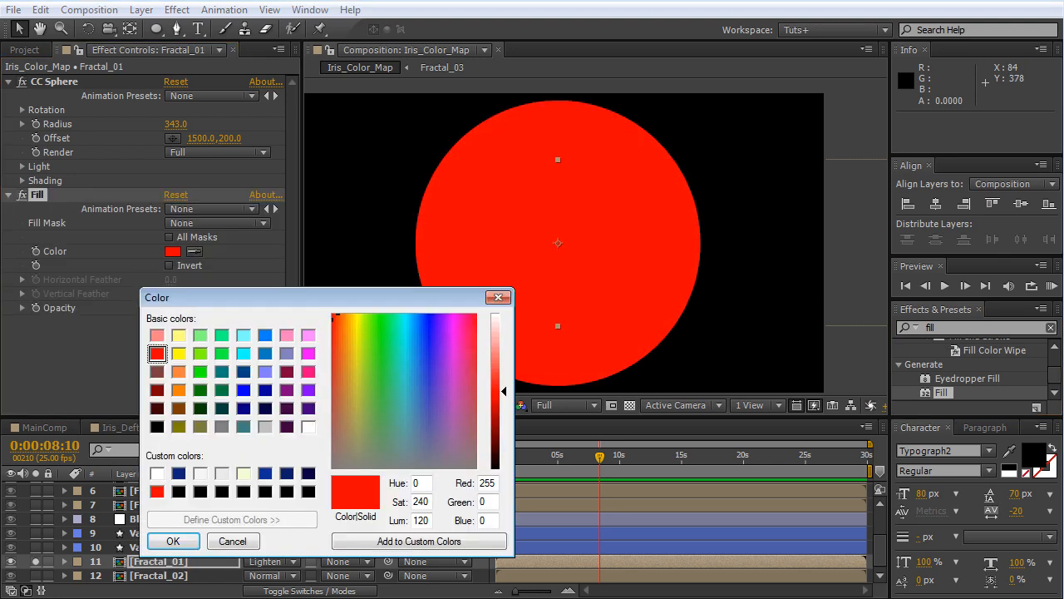
{"action": "left_click_drag", "start_coordinate": [429, 325], "coordinate": [414, 334]}
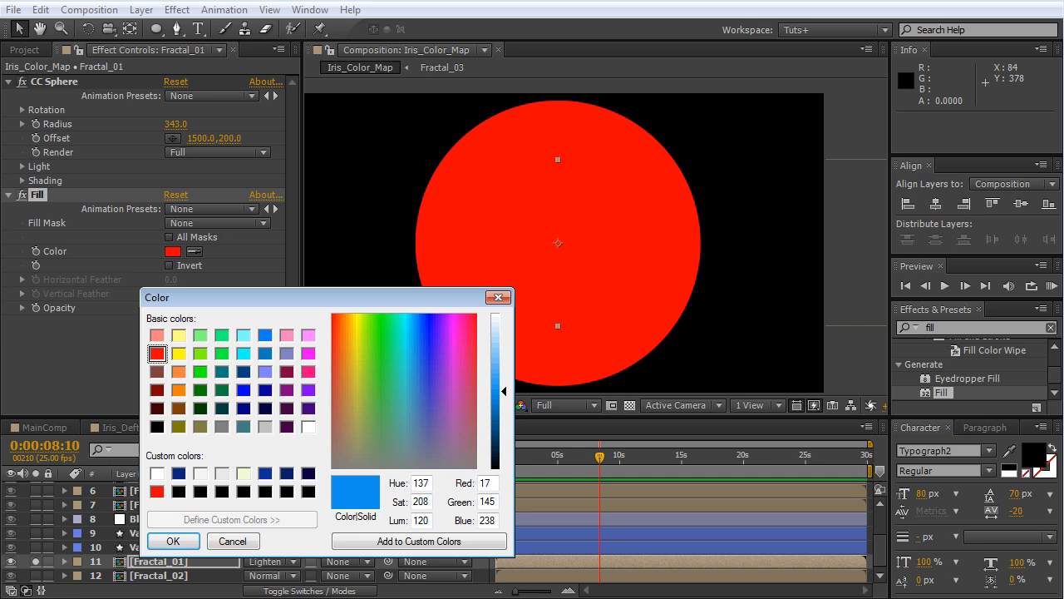
{"action": "key", "text": "Return"}
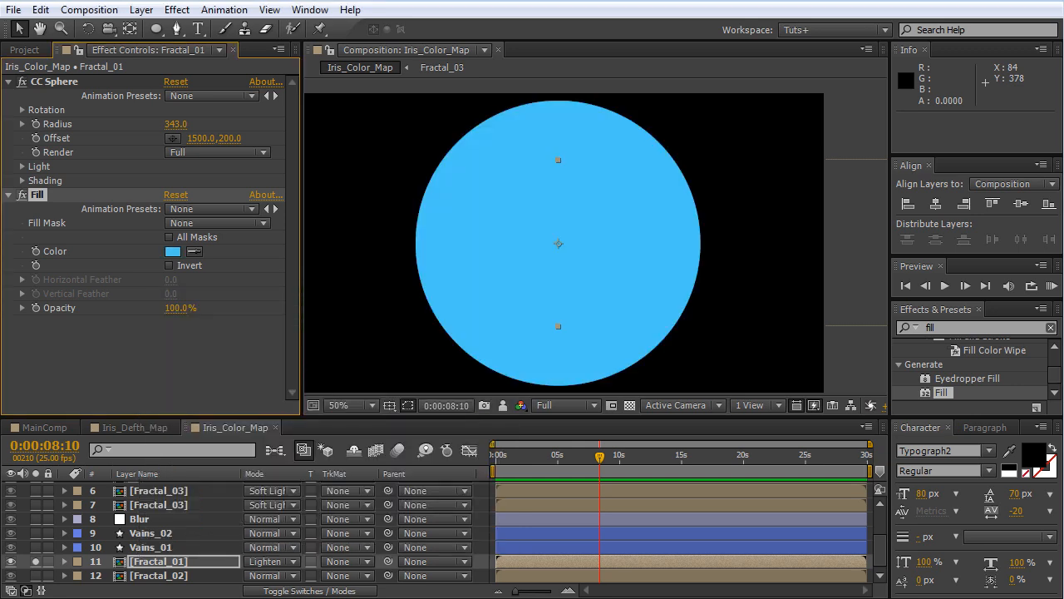
{"action": "left_click", "coordinate": [285, 561]}
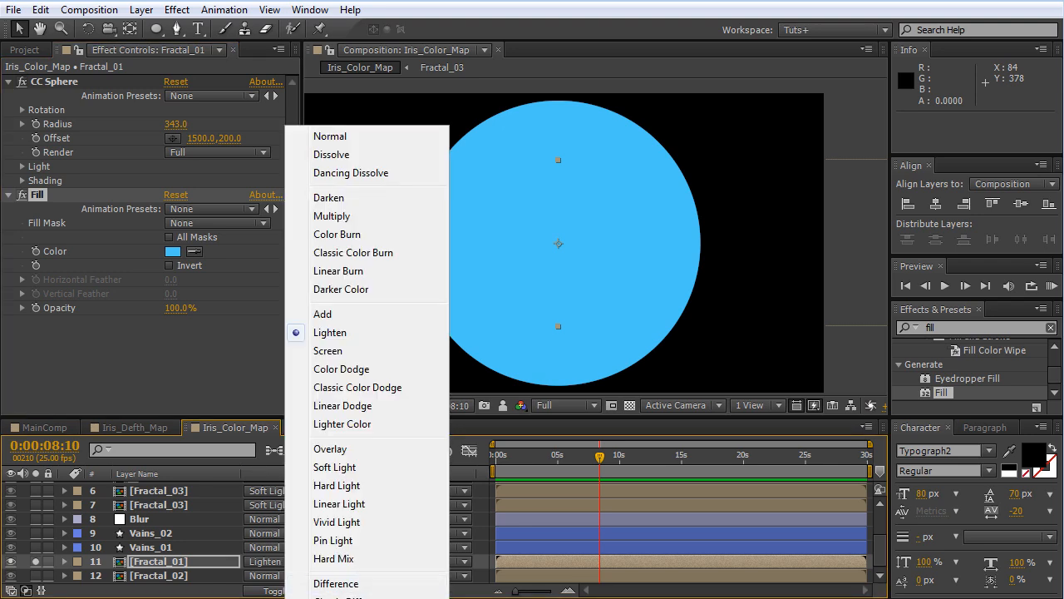
{"action": "left_click", "coordinate": [326, 598]}
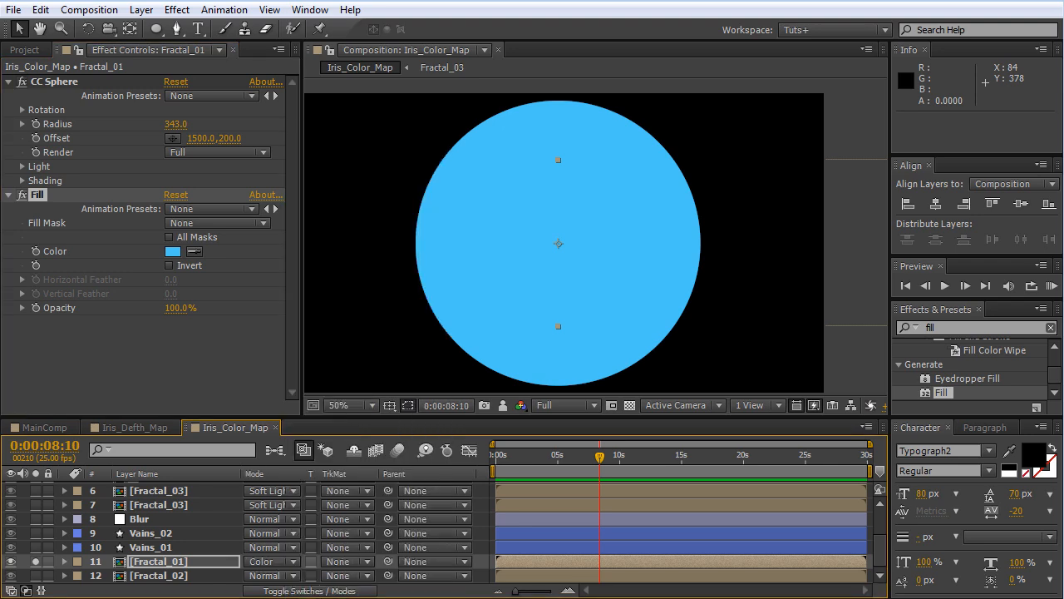
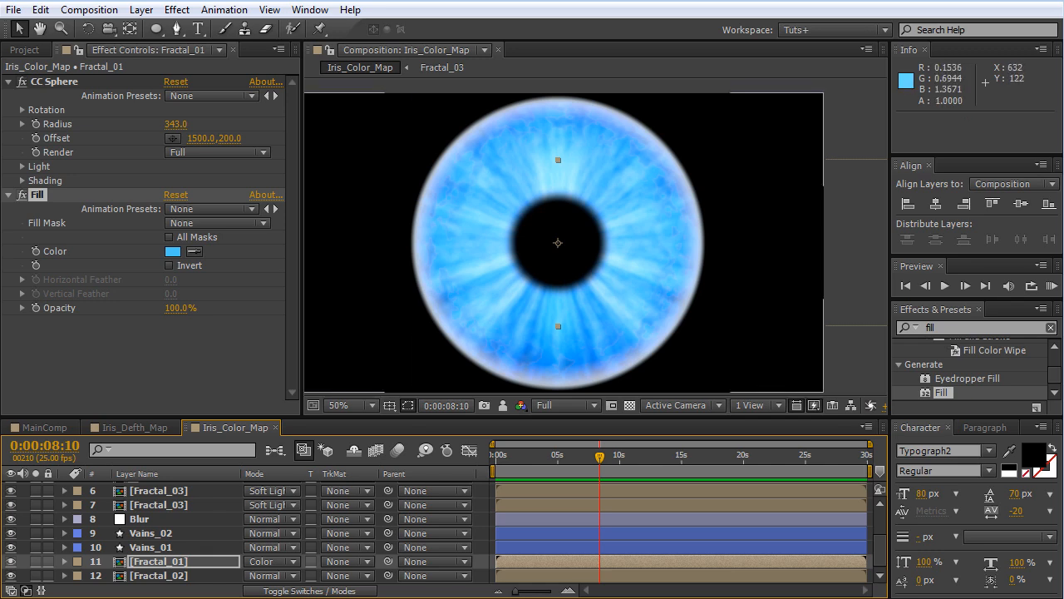
Step: Delete the Blur adjustment layer above Vains_02 in Iris_Color_Map
{"action": "left_click", "coordinate": [158, 561]}
{"action": "left_click", "coordinate": [152, 547]}
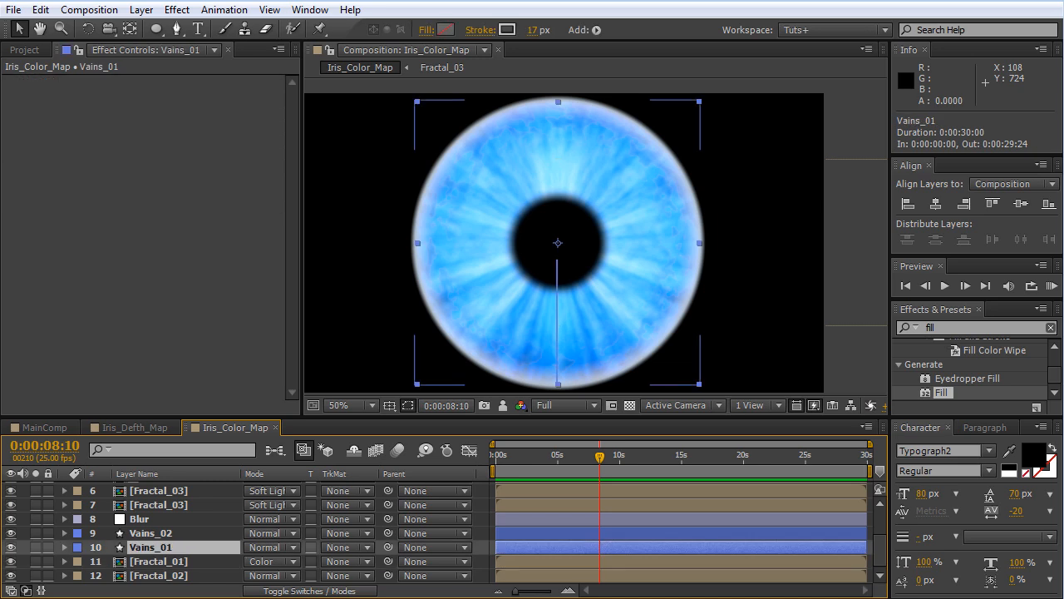
{"action": "left_click", "coordinate": [151, 533]}
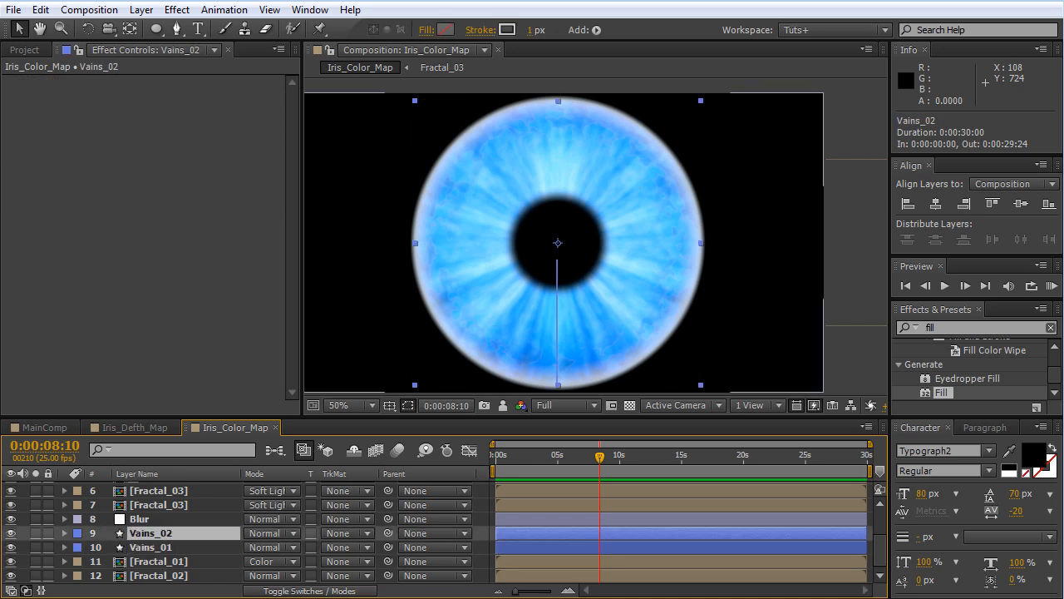
{"action": "left_click", "coordinate": [140, 518]}
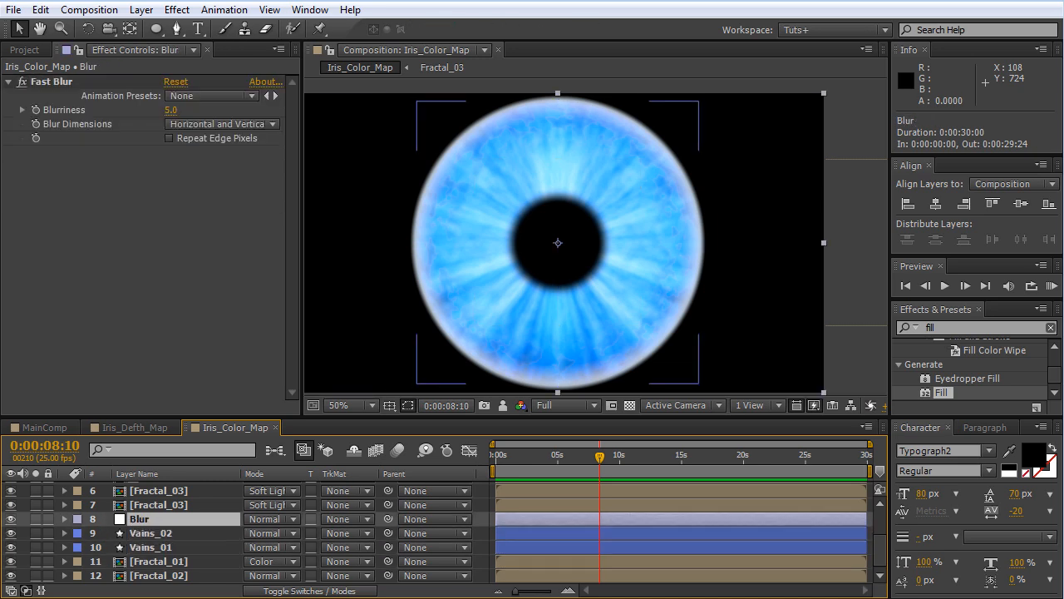
{"action": "key", "text": "Delete"}
Step: Apply a Fill effect to the lower Fractal_03 layer and set its colour to a darkened green
{"action": "left_click", "coordinate": [158, 518]}
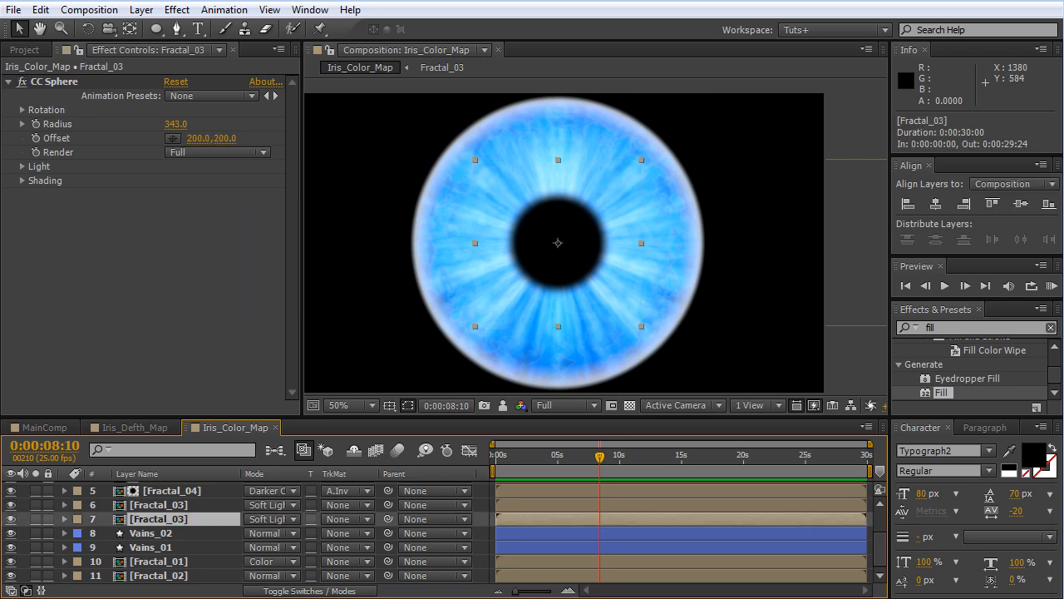
{"action": "double_click", "coordinate": [941, 392]}
{"action": "left_click", "coordinate": [173, 251]}
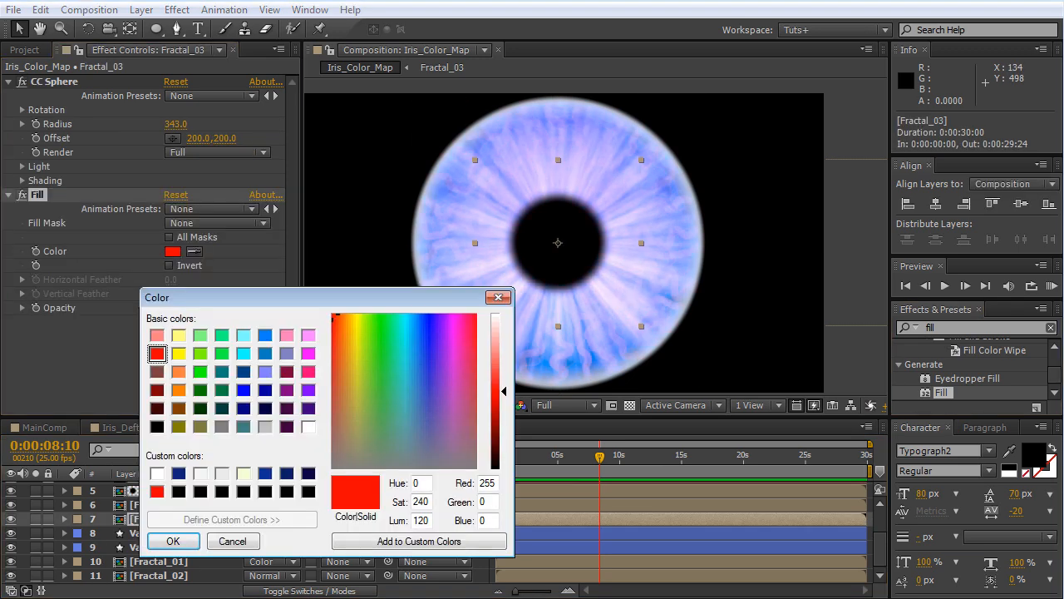
{"action": "left_click_drag", "start_coordinate": [390, 339], "coordinate": [385, 349]}
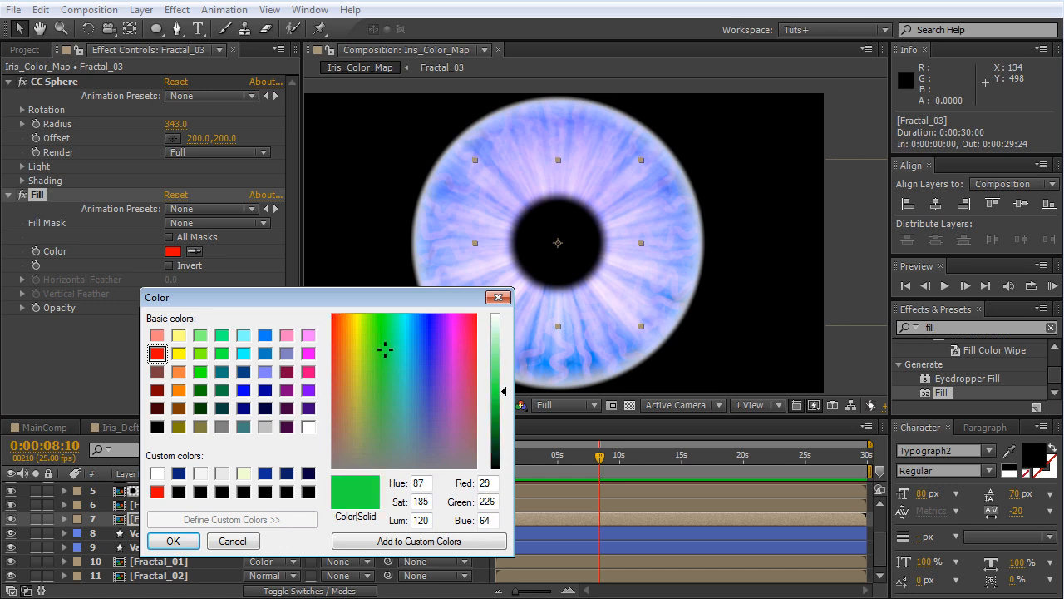
{"action": "left_click_drag", "start_coordinate": [494, 391], "coordinate": [494, 424]}
{"action": "key", "text": "Return"}
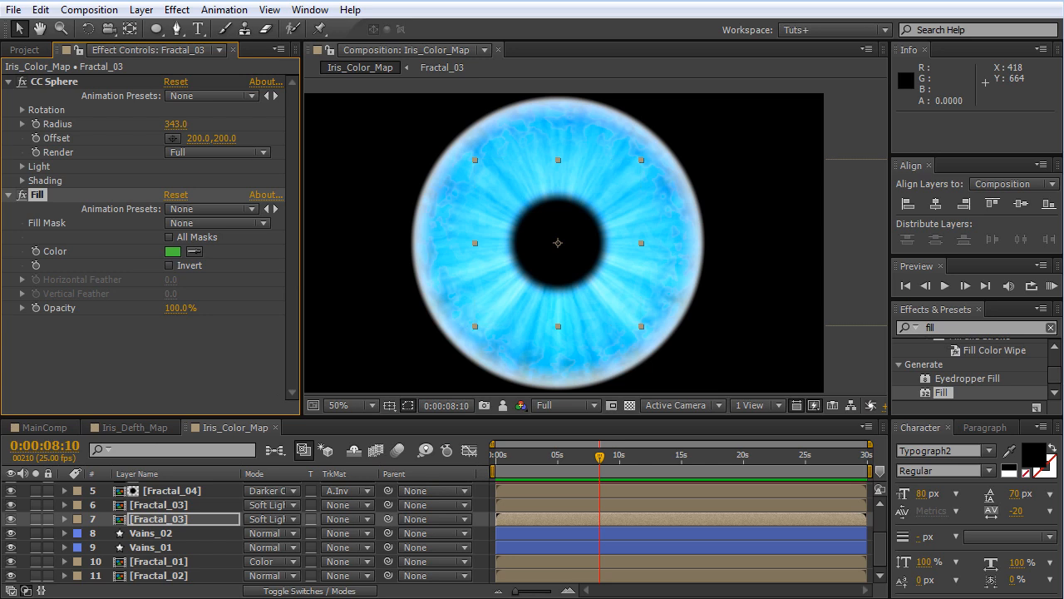
Step: Set the lower Fractal_03 layer to Multiply blending at 25% opacity and compare the iris with the layer hidden and shown
{"action": "left_click", "coordinate": [270, 518]}
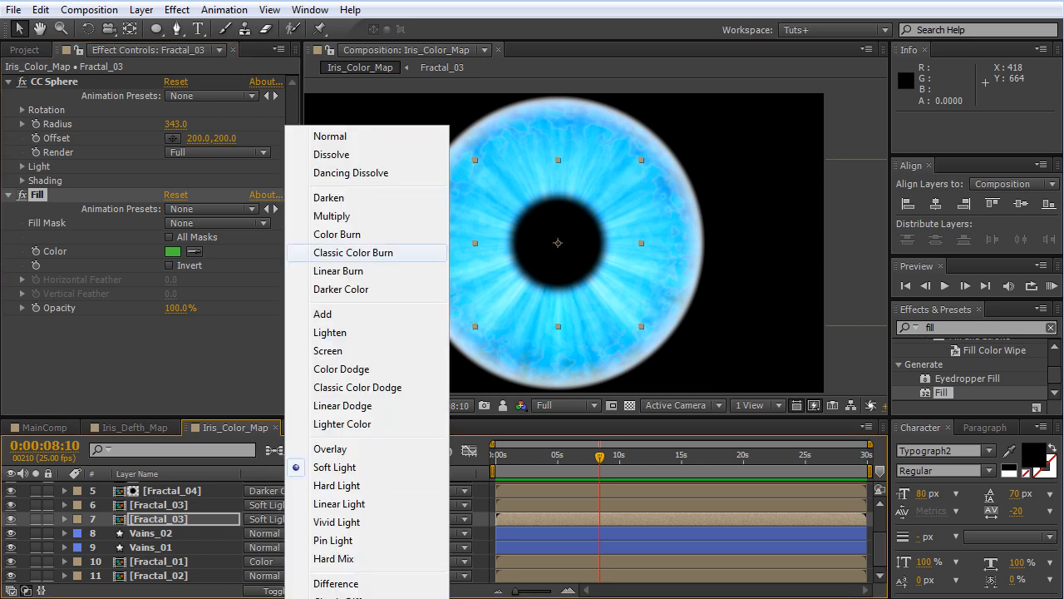
{"action": "left_click", "coordinate": [332, 216]}
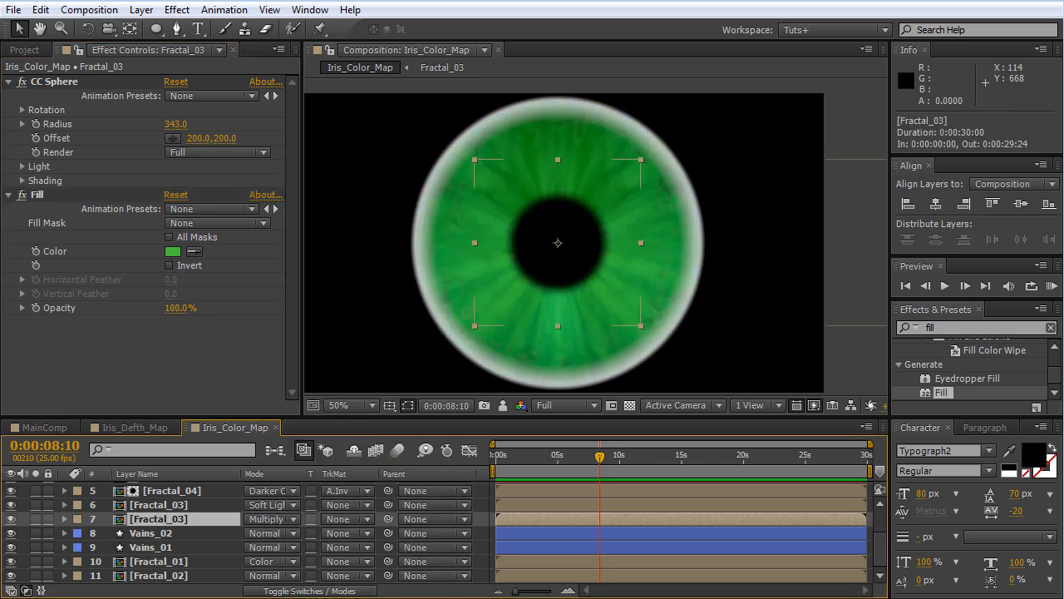
{"action": "key", "text": "t"}
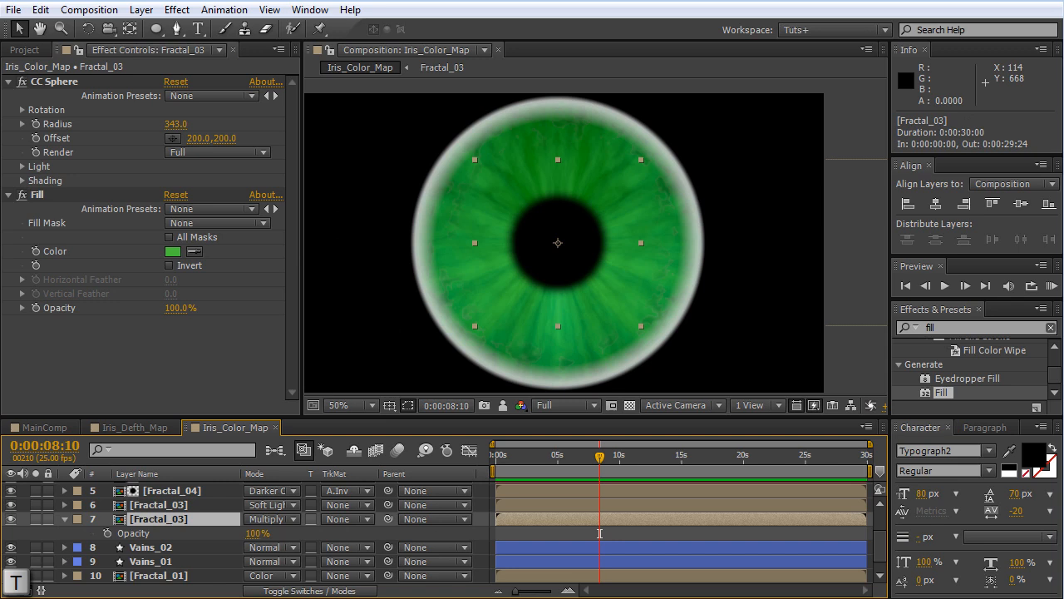
{"action": "left_click", "coordinate": [253, 533]}
{"action": "type", "text": "25"}
{"action": "key", "text": "Return"}
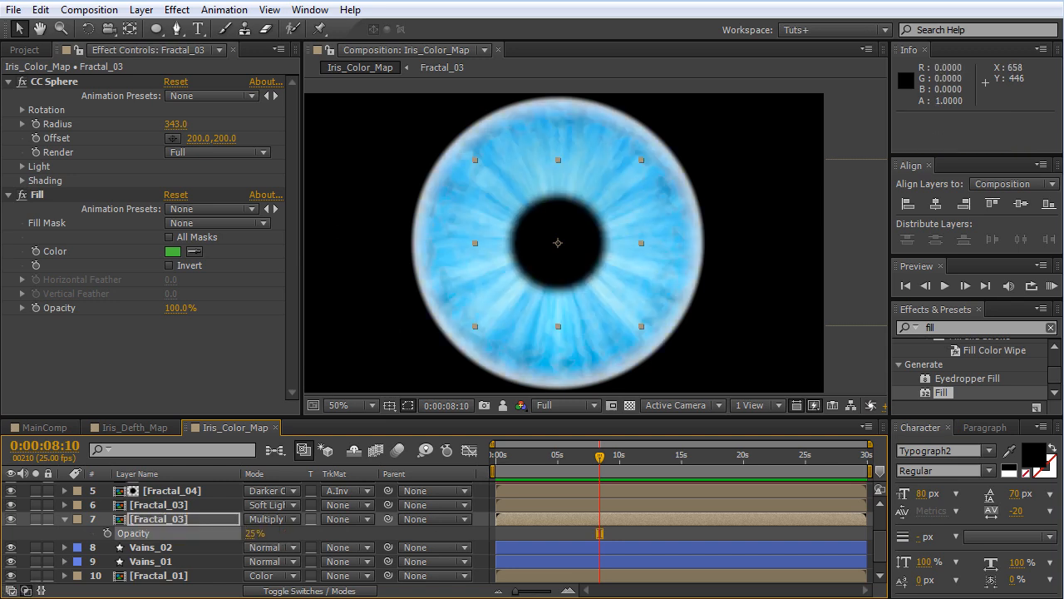
{"action": "left_click", "coordinate": [11, 518]}
{"action": "left_click", "coordinate": [11, 518]}
{"action": "left_click", "coordinate": [10, 519]}
{"action": "left_click", "coordinate": [11, 519]}
{"action": "left_click", "coordinate": [10, 519]}
{"action": "left_click", "coordinate": [11, 519]}
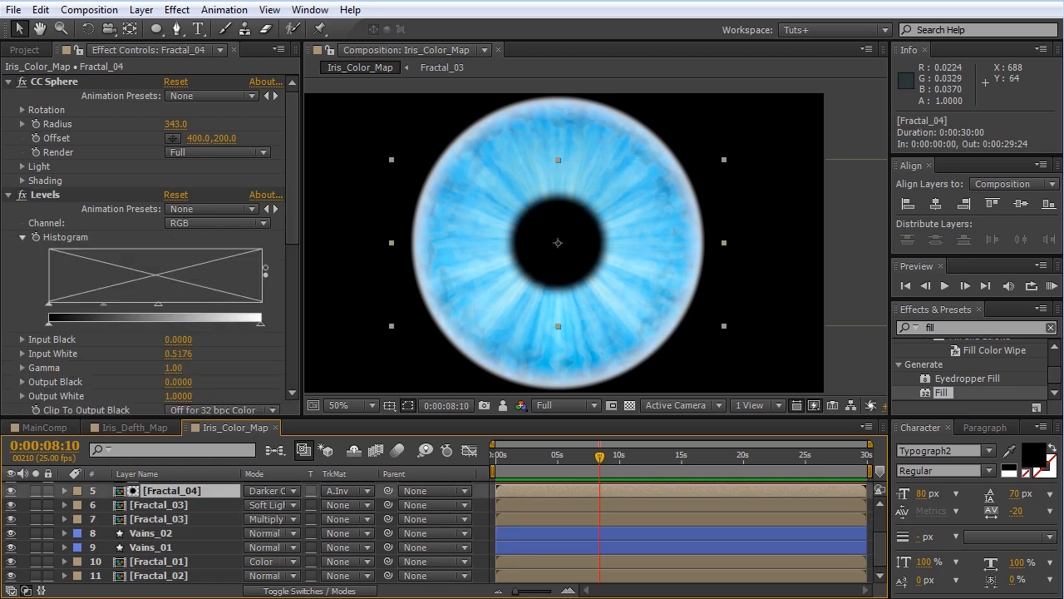
Step: Collapse the existing effects on the Fractal_04 layer and apply a Tint effect to it
{"action": "left_click", "coordinate": [45, 195]}
{"action": "left_click", "coordinate": [54, 81], "text": "ctrl"}
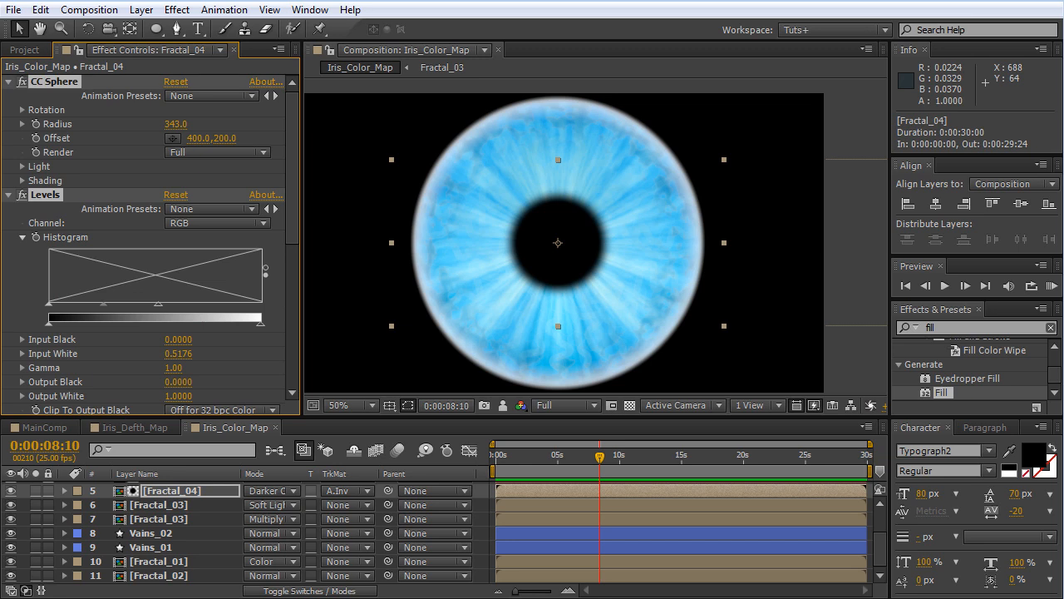
{"action": "left_click", "coordinate": [8, 194]}
{"action": "left_click", "coordinate": [818, 490]}
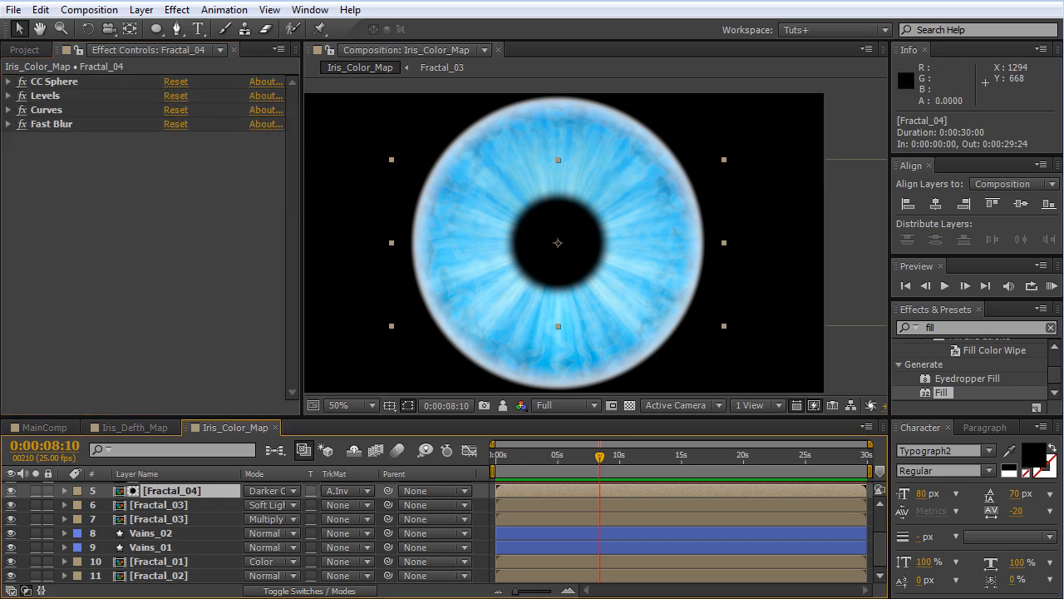
{"action": "left_click", "coordinate": [956, 327]}
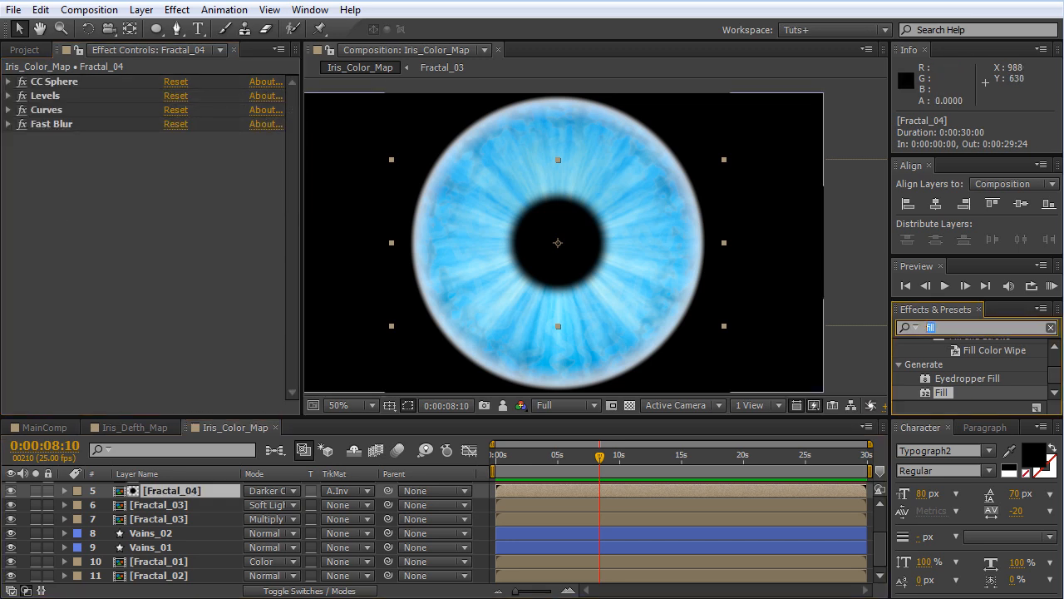
{"action": "type", "text": "tint"}
{"action": "double_click", "coordinate": [943, 392]}
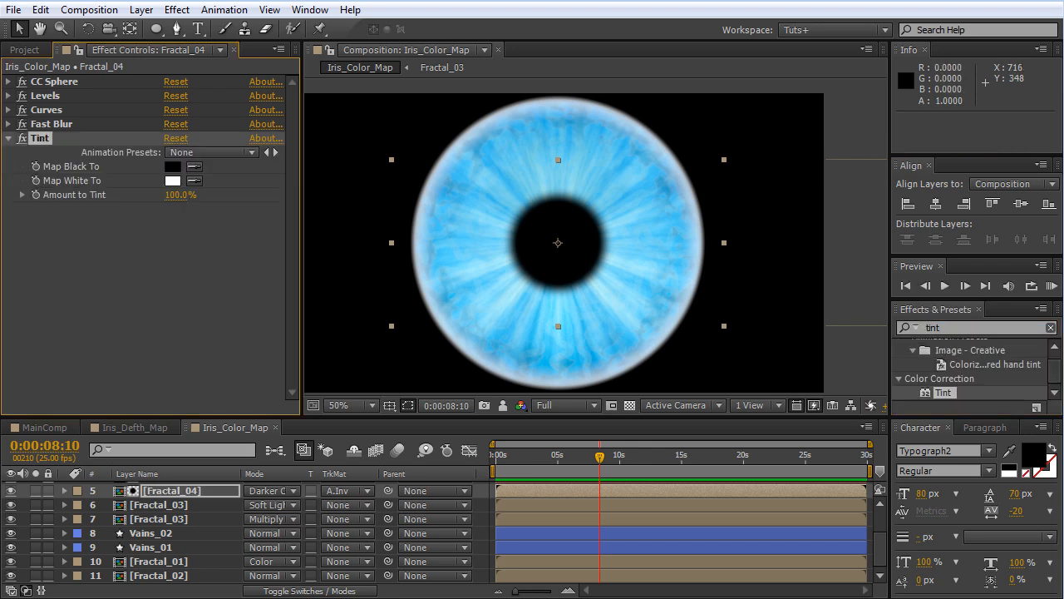
Step: Set the Map Black To colour of Fractal_04's Tint effect to green (RGB 30, 180, 3)
{"action": "left_click", "coordinate": [173, 166]}
{"action": "left_click_drag", "start_coordinate": [429, 464], "coordinate": [383, 349]}
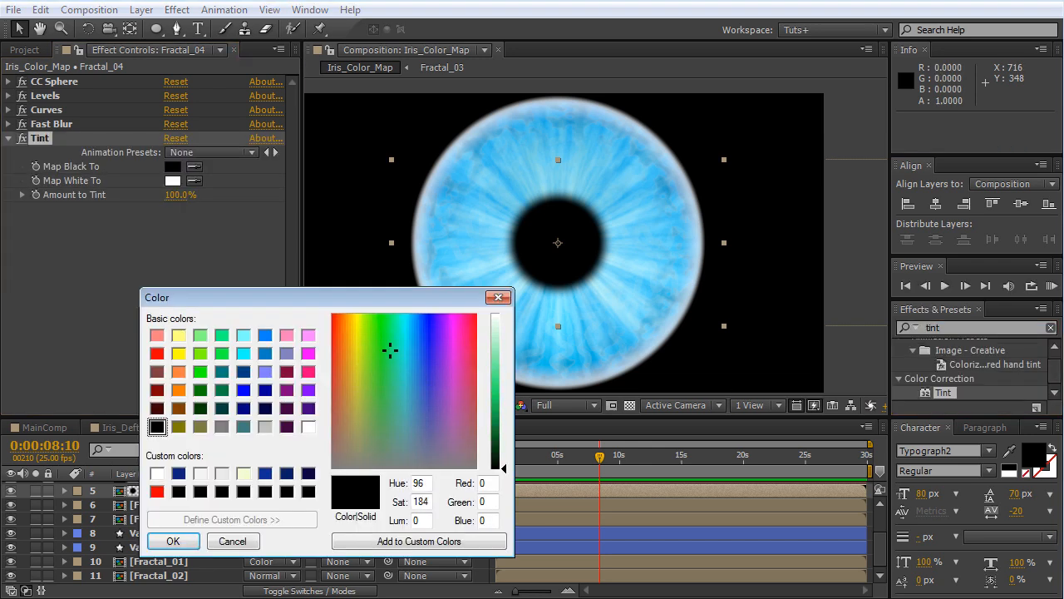
{"action": "left_click_drag", "start_coordinate": [502, 468], "coordinate": [503, 414]}
{"action": "left_click", "coordinate": [173, 540]}
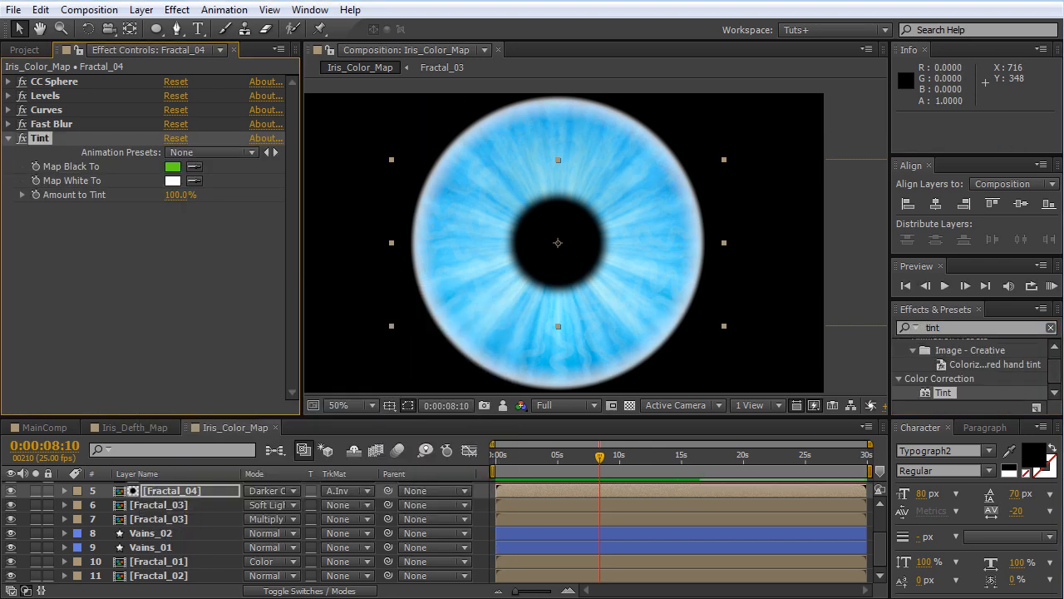
Step: Change Fractal_04's blending mode to Multiply and raise the layer's opacity to 77%, trying 50% first
{"action": "left_click", "coordinate": [266, 490]}
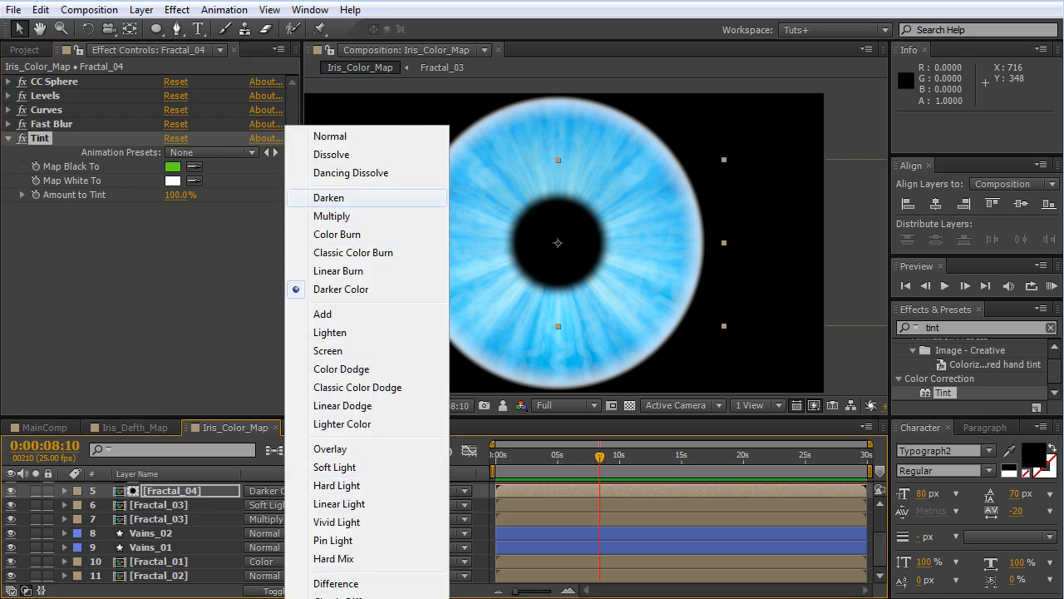
{"action": "left_click", "coordinate": [332, 215]}
{"action": "left_click", "coordinate": [599, 491]}
{"action": "key", "text": "t"}
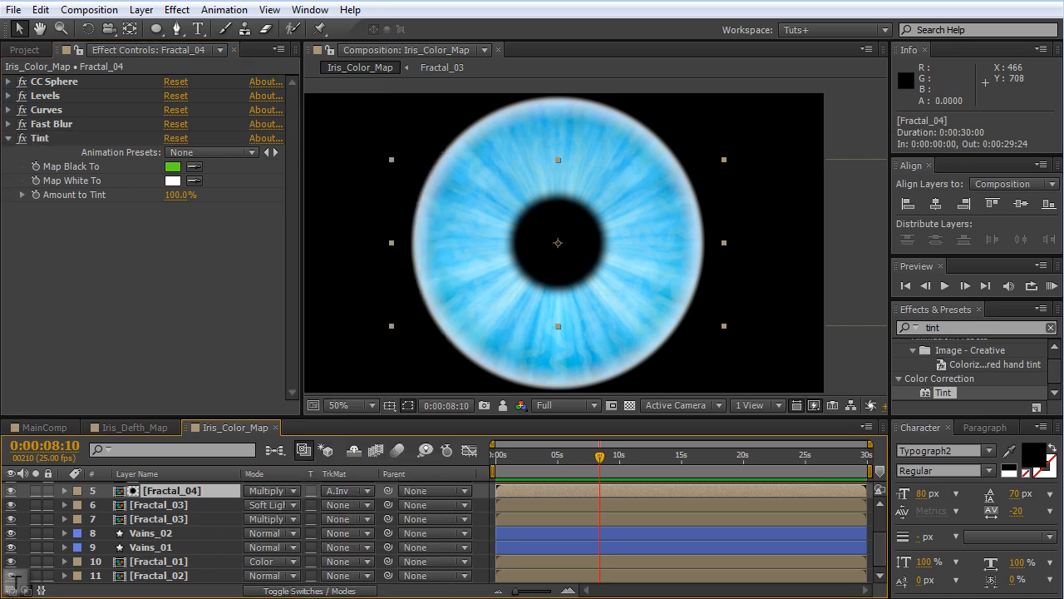
{"action": "left_click", "coordinate": [254, 505]}
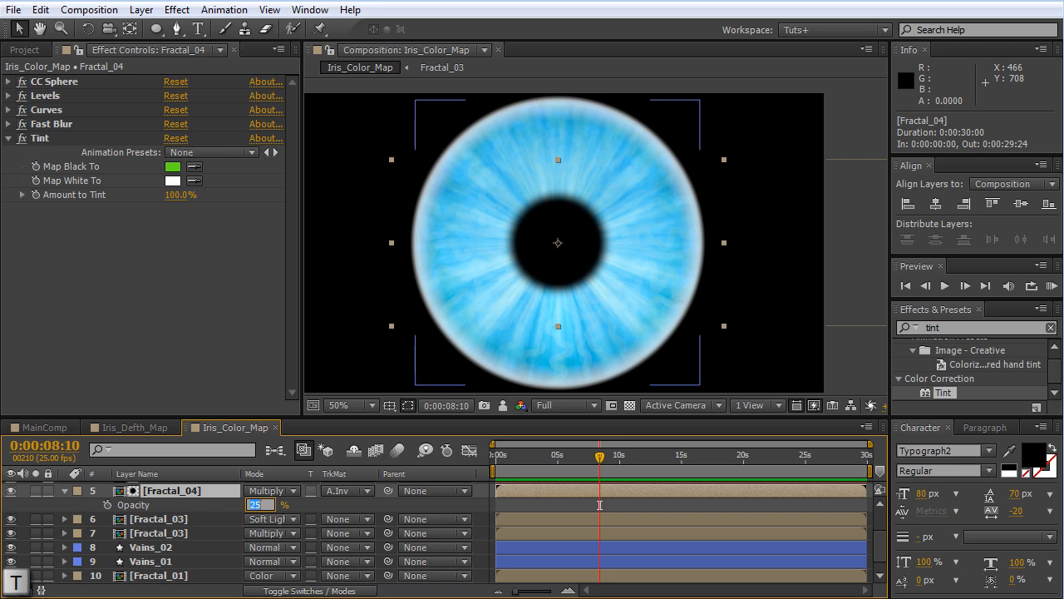
{"action": "type", "text": "50"}
{"action": "key", "text": "Return"}
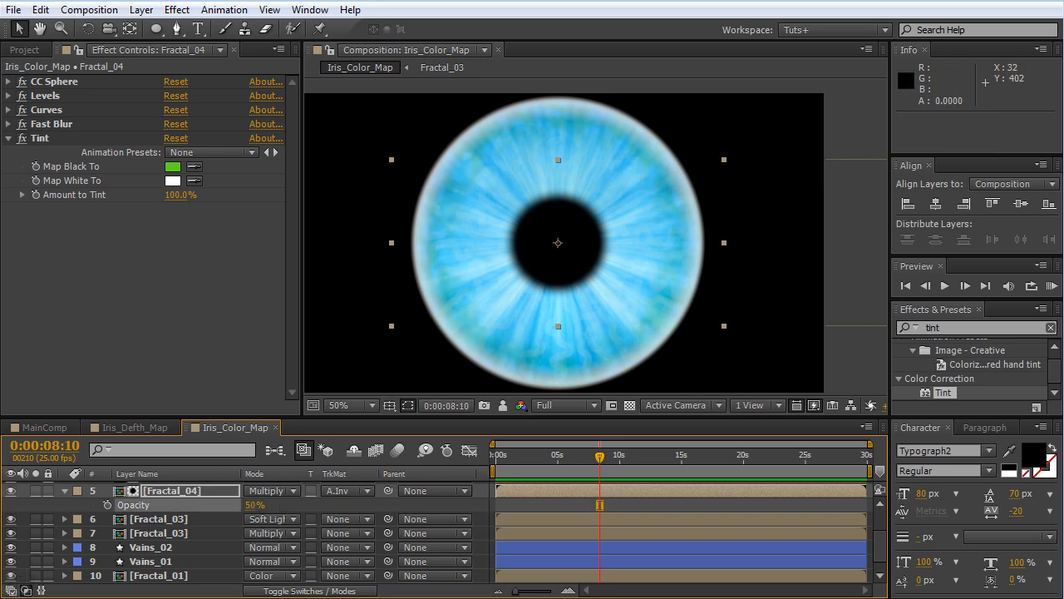
{"action": "left_click_drag", "start_coordinate": [252, 504], "coordinate": [274, 505]}
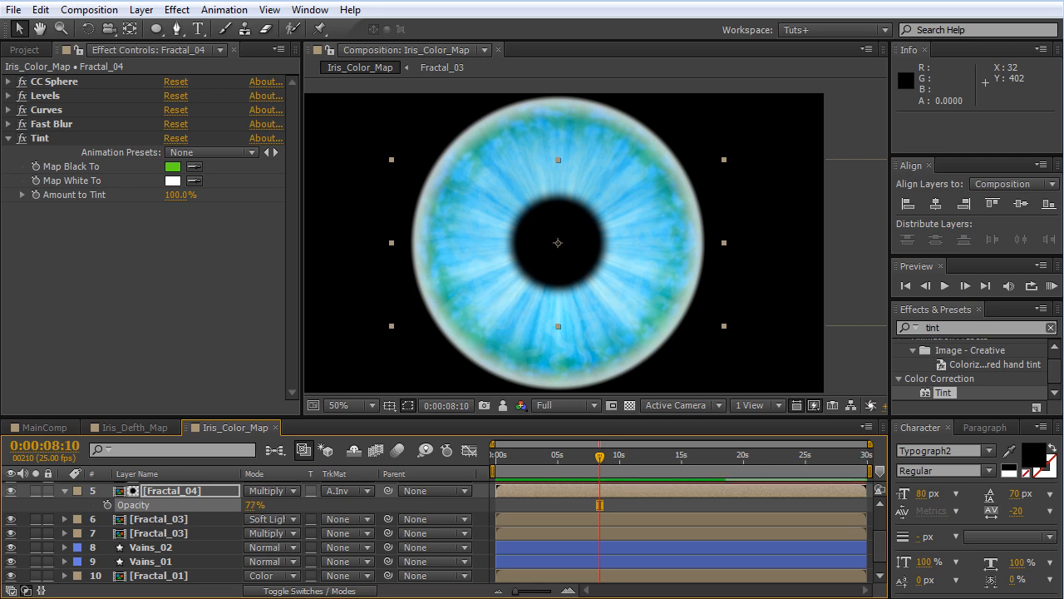
Step: Darken the Map Black To green of Fractal_04's Tint to RGB 20, 125, 2 and set the layer's opacity to 65%
{"action": "left_click", "coordinate": [172, 167]}
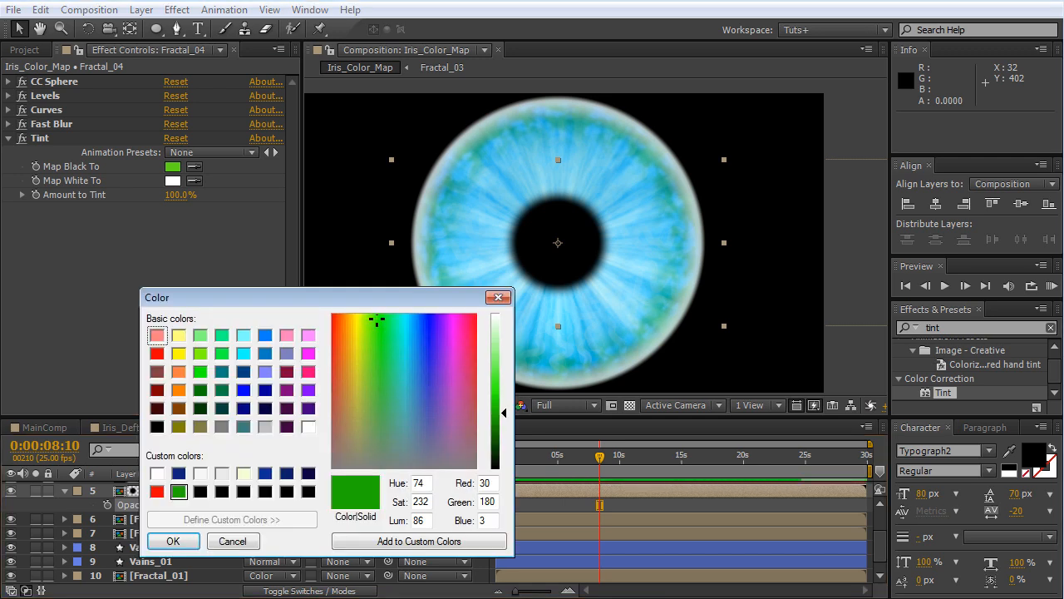
{"action": "left_click_drag", "start_coordinate": [503, 413], "coordinate": [504, 430]}
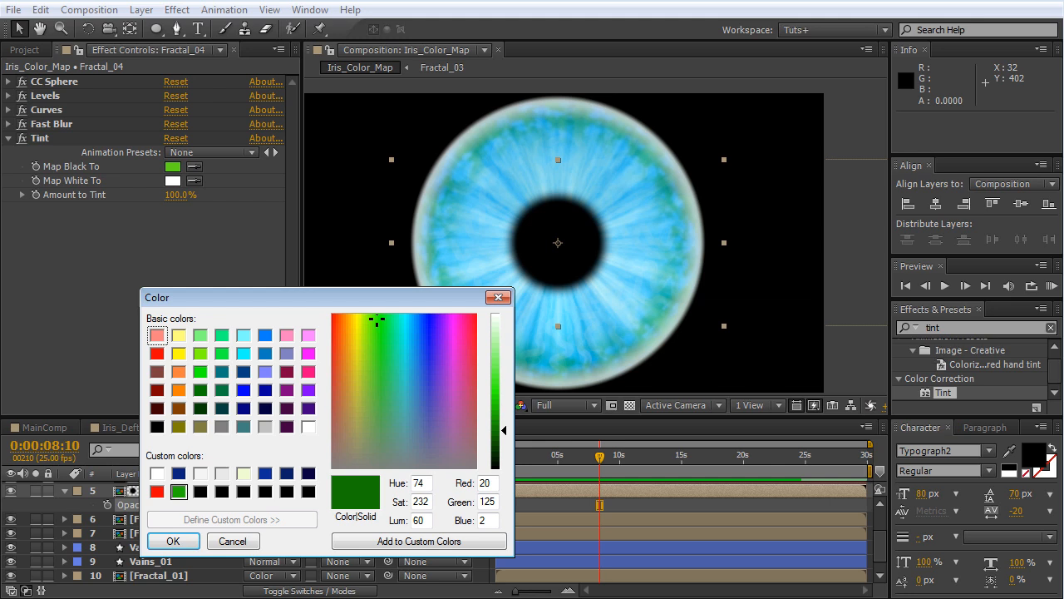
{"action": "left_click", "coordinate": [173, 541]}
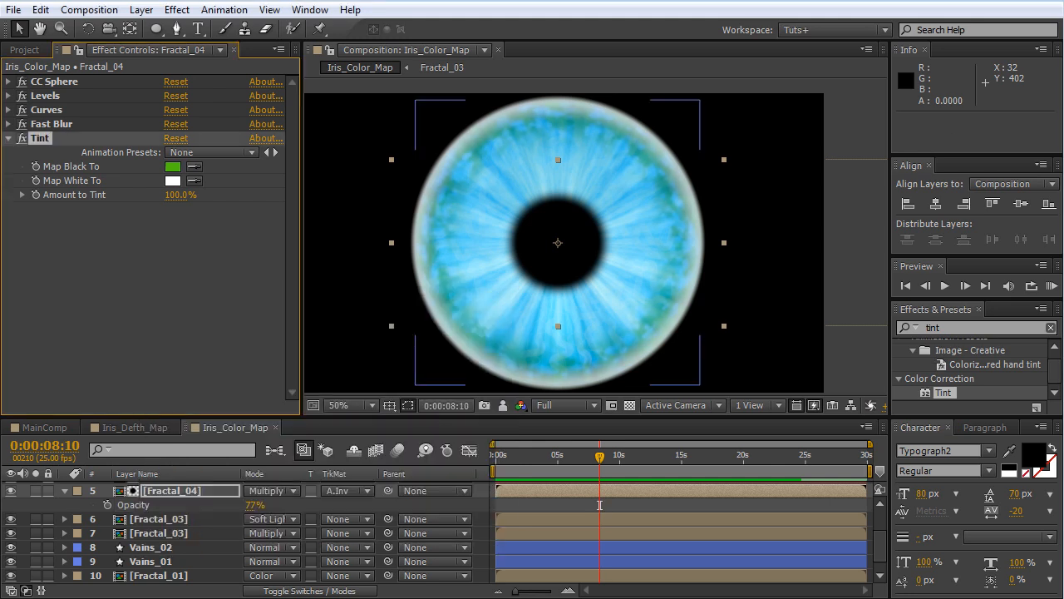
{"action": "left_click", "coordinate": [254, 504]}
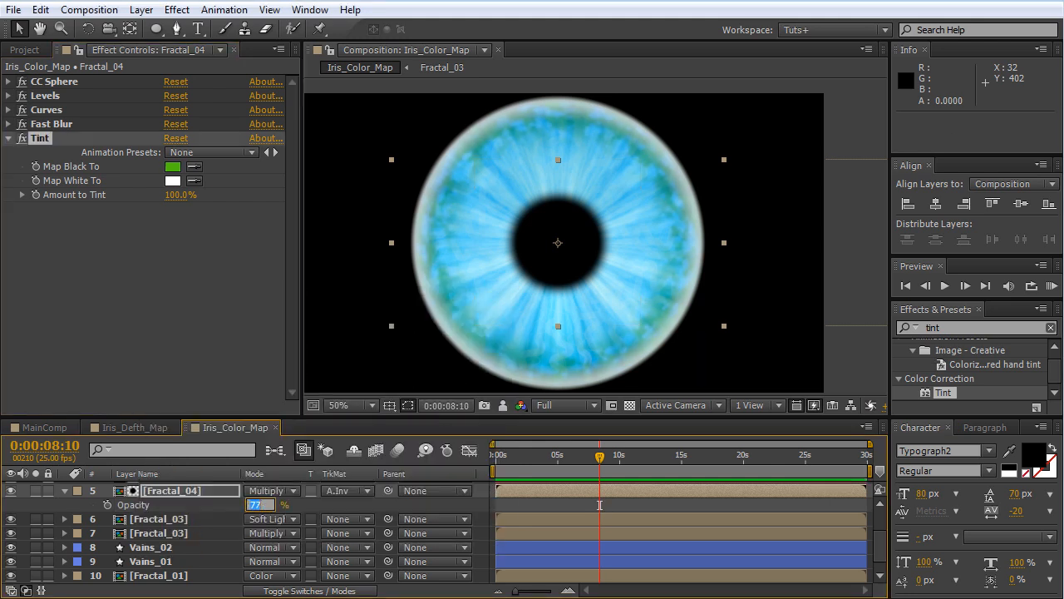
{"action": "type", "text": "65"}
{"action": "key", "text": "Return"}
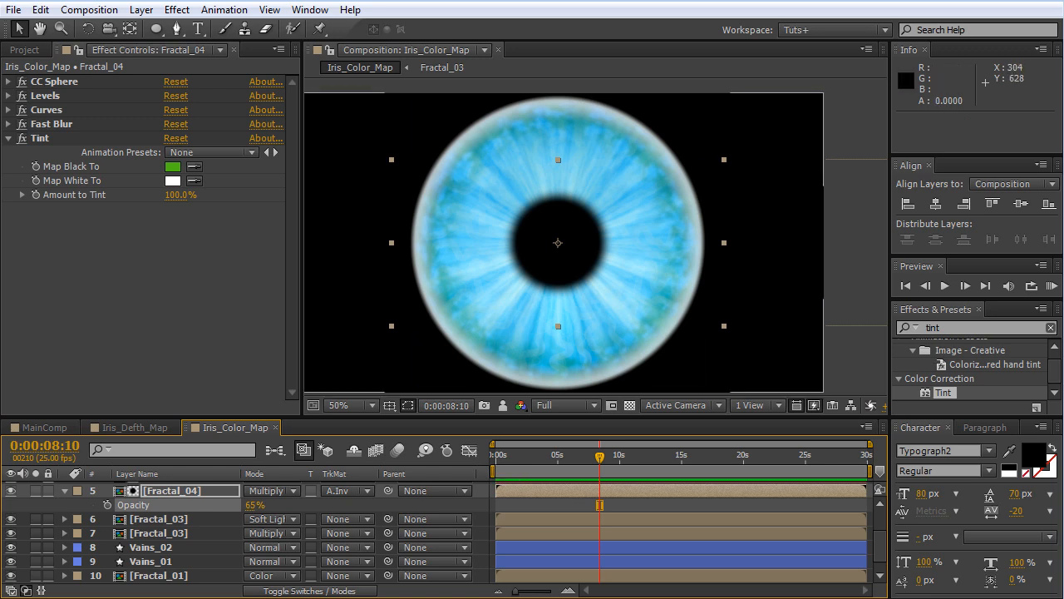
Step: Switch the upper Fractal_03 layer's blending mode to Overlay, comparing it with Soft Light
{"action": "left_click", "coordinate": [159, 519]}
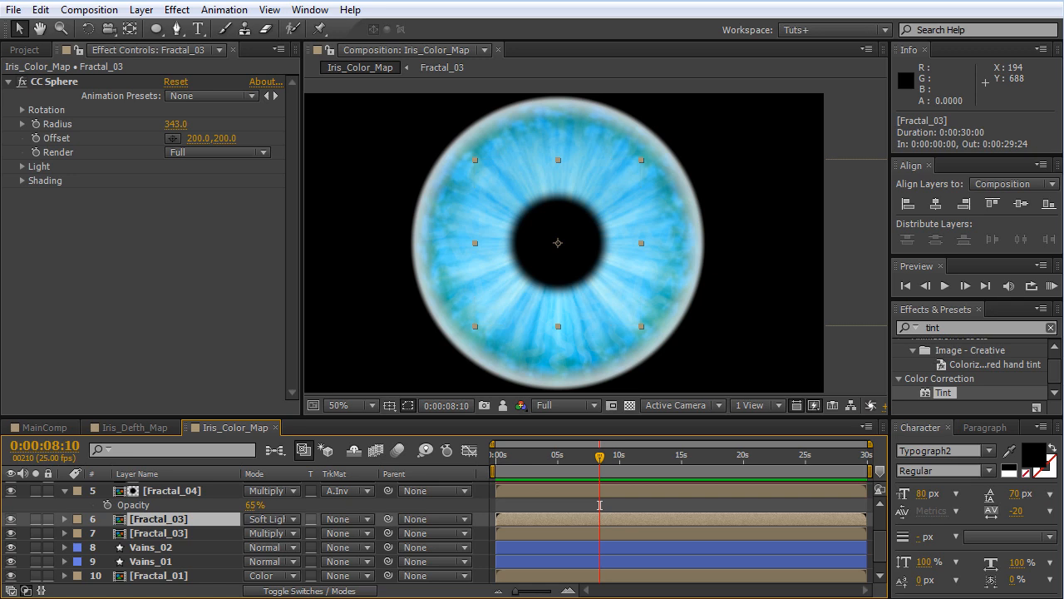
{"action": "key", "text": "shift+minus"}
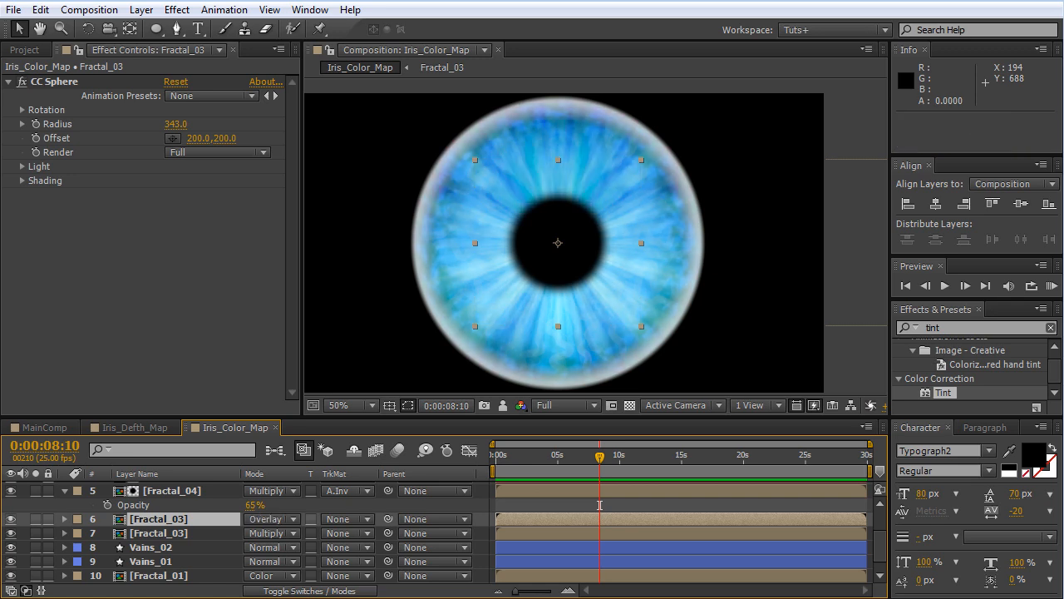
{"action": "key", "text": "shift+equal"}
{"action": "key", "text": "shift+minus"}
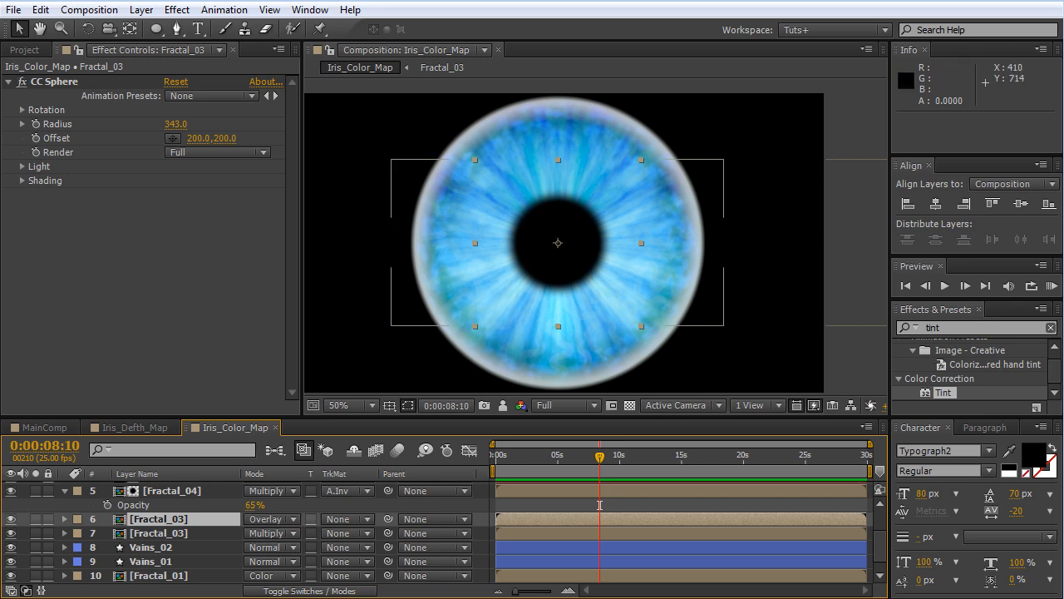
Step: Try 75% opacity on the Fractal_04 layer and settle on 70%
{"action": "left_click", "coordinate": [254, 505]}
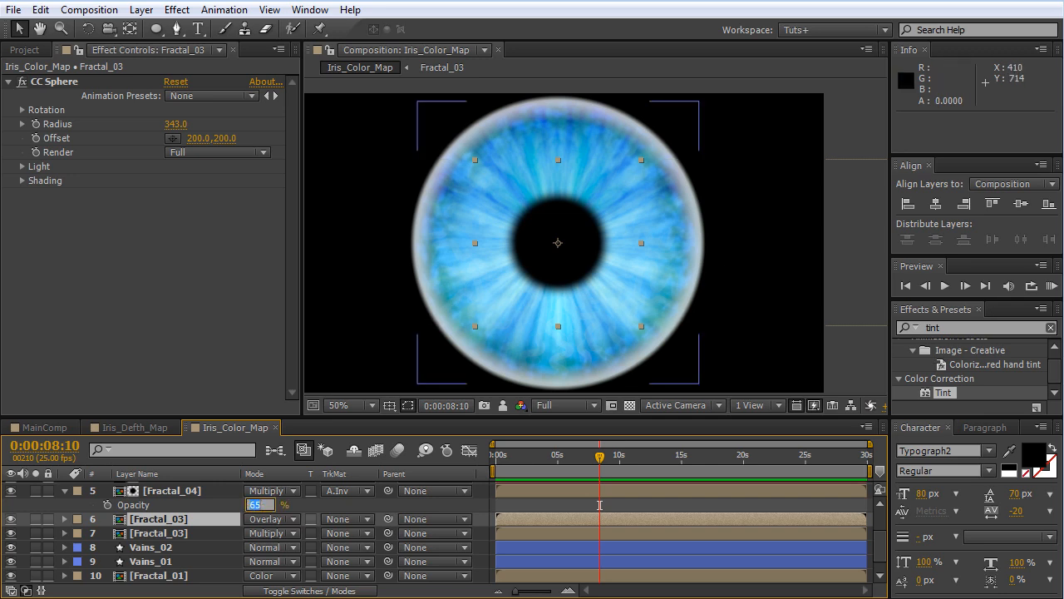
{"action": "type", "text": "75"}
{"action": "key", "text": "Return"}
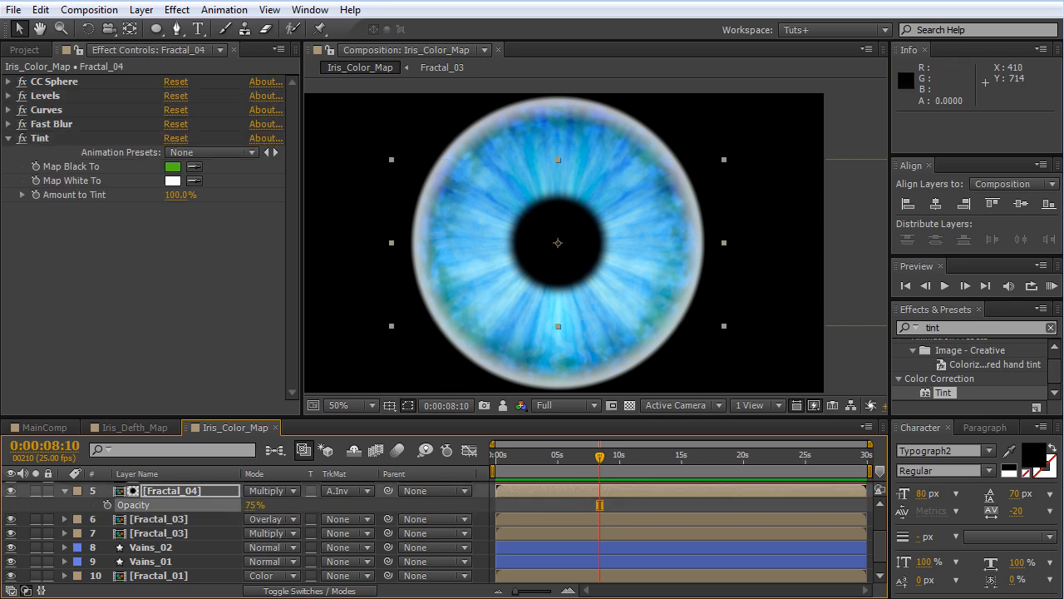
{"action": "left_click", "coordinate": [254, 505]}
{"action": "type", "text": "70"}
{"action": "key", "text": "Return"}
Step: Hide Fractal_04's opacity property and delete the Edge layer from Iris_Color_Map
{"action": "scroll", "coordinate": [254, 523], "scroll_direction": "up", "scroll_amount": 2}
{"action": "key", "text": "t"}
{"action": "left_click", "coordinate": [146, 517]}
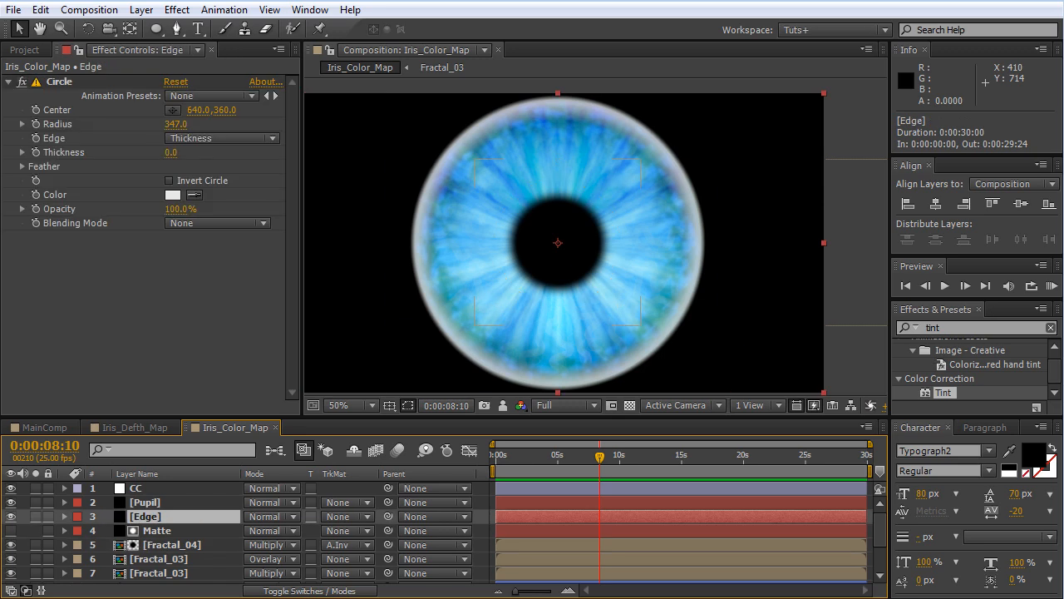
{"action": "key", "text": "Delete"}
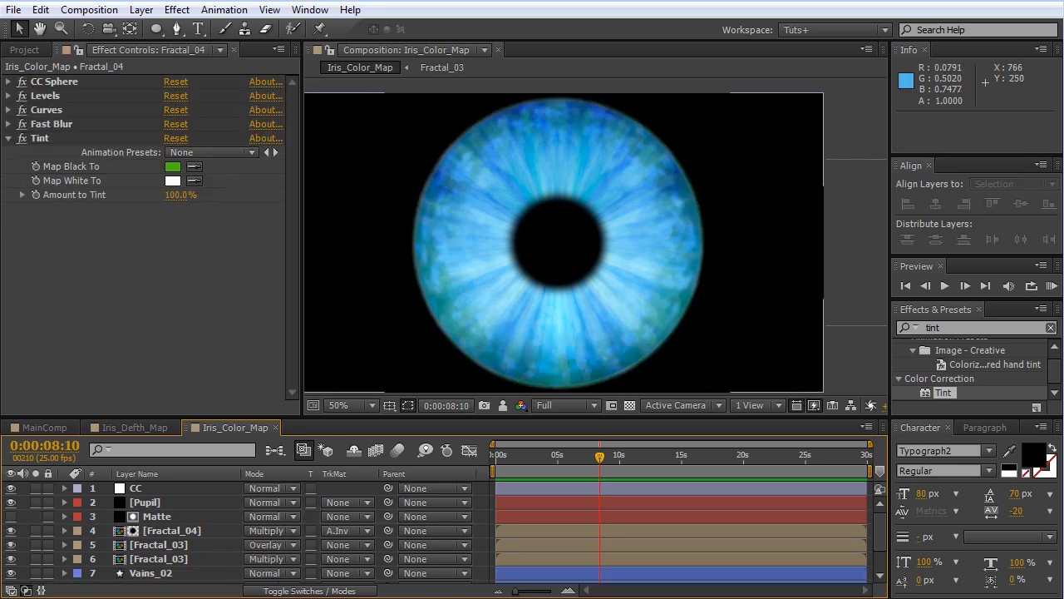
Step: Delete the Levels and Fast Blur effects from the CC adjustment layer
{"action": "left_click", "coordinate": [144, 502]}
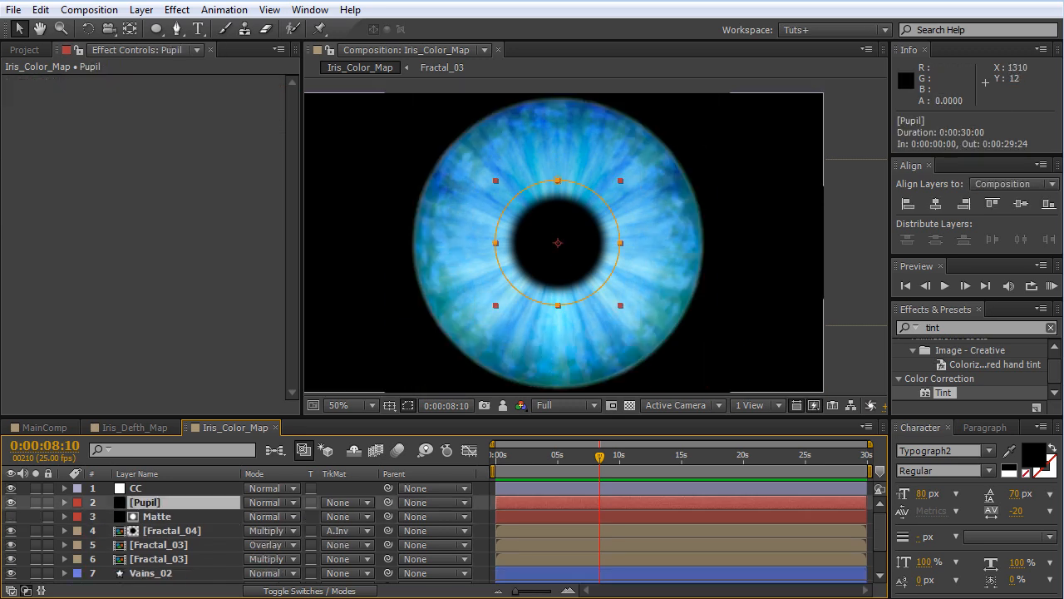
{"action": "left_click", "coordinate": [136, 487]}
{"action": "left_click", "coordinate": [45, 82]}
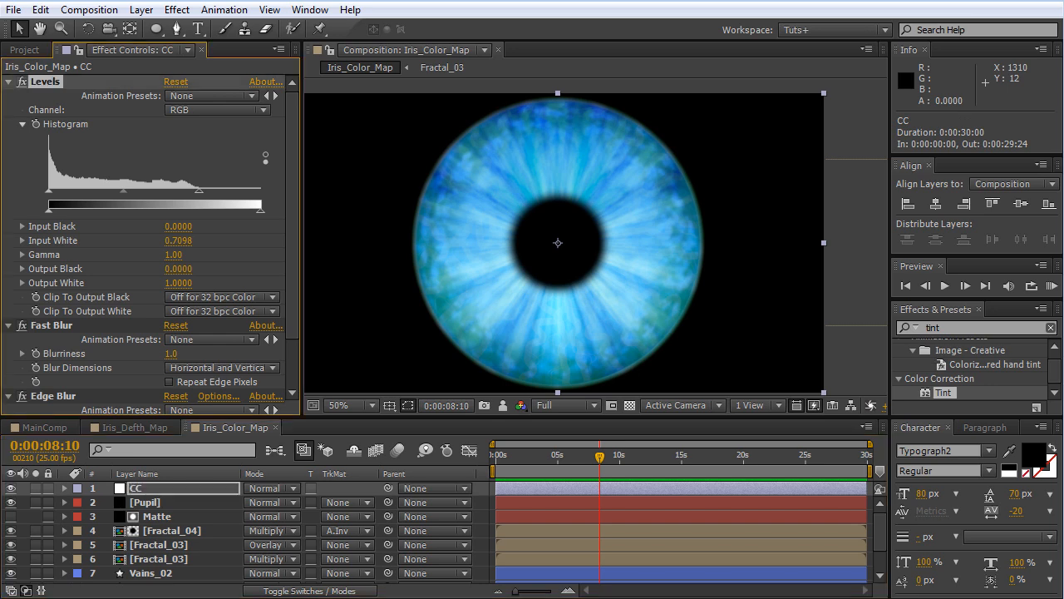
{"action": "key", "text": "ctrl+a"}
{"action": "left_click", "coordinate": [8, 81]}
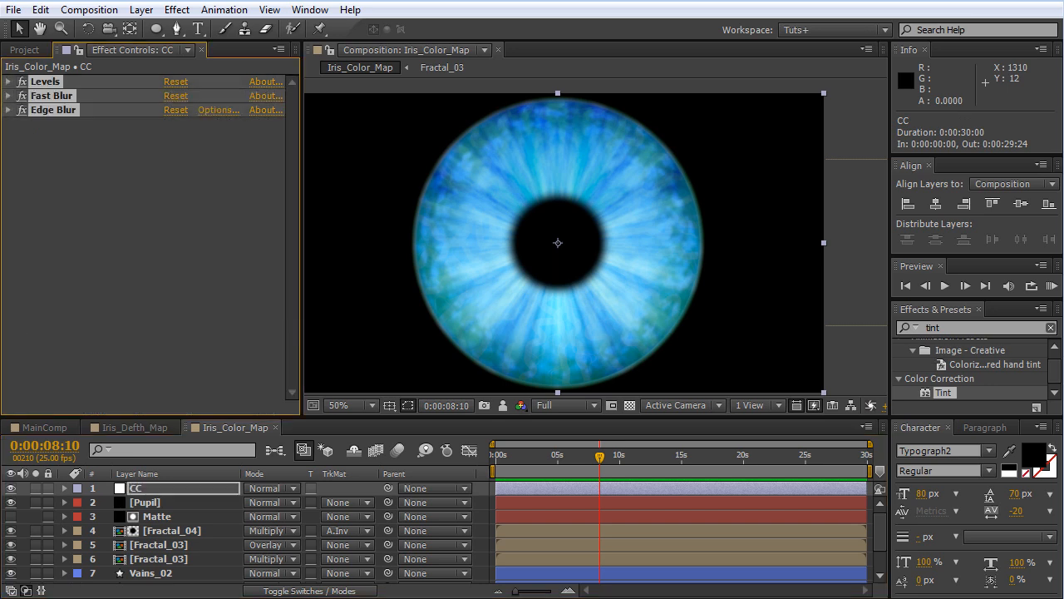
{"action": "left_click", "coordinate": [83, 199]}
{"action": "left_click", "coordinate": [45, 81]}
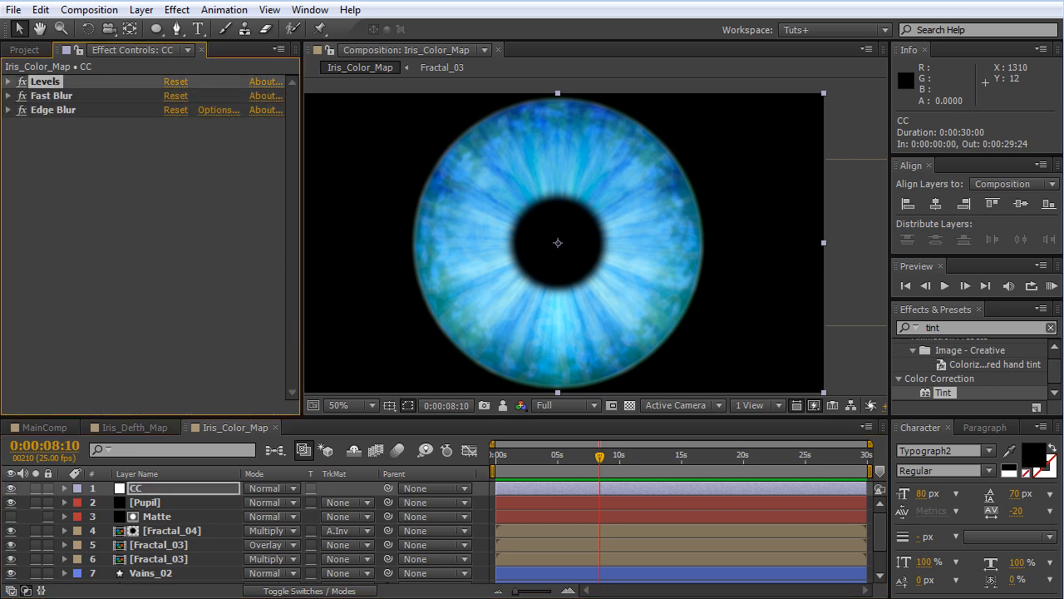
{"action": "key", "text": "Delete"}
{"action": "left_click", "coordinate": [48, 82]}
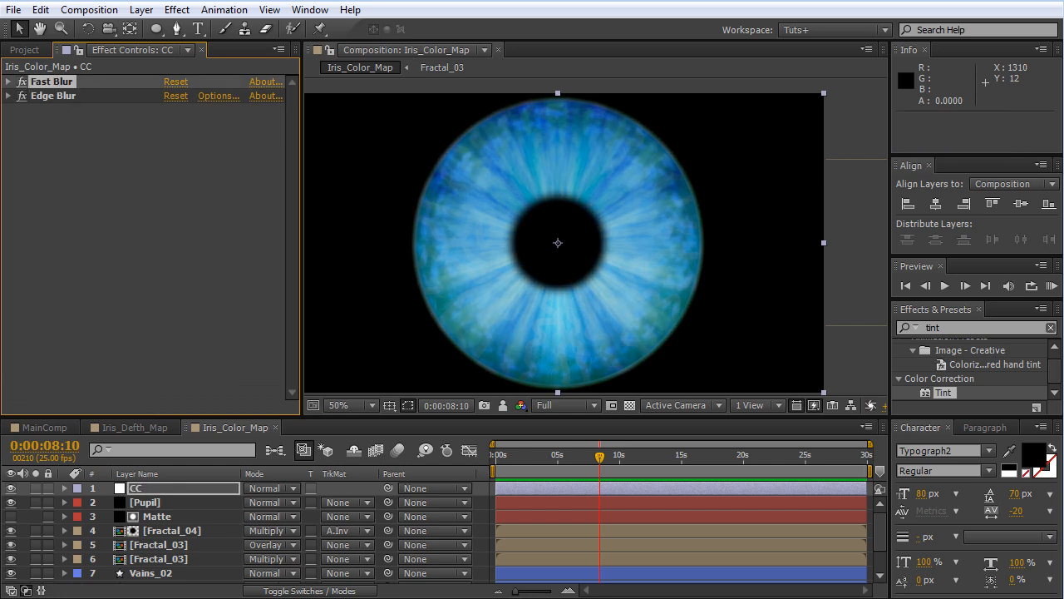
{"action": "key", "text": "Delete"}
{"action": "left_click", "coordinate": [52, 82]}
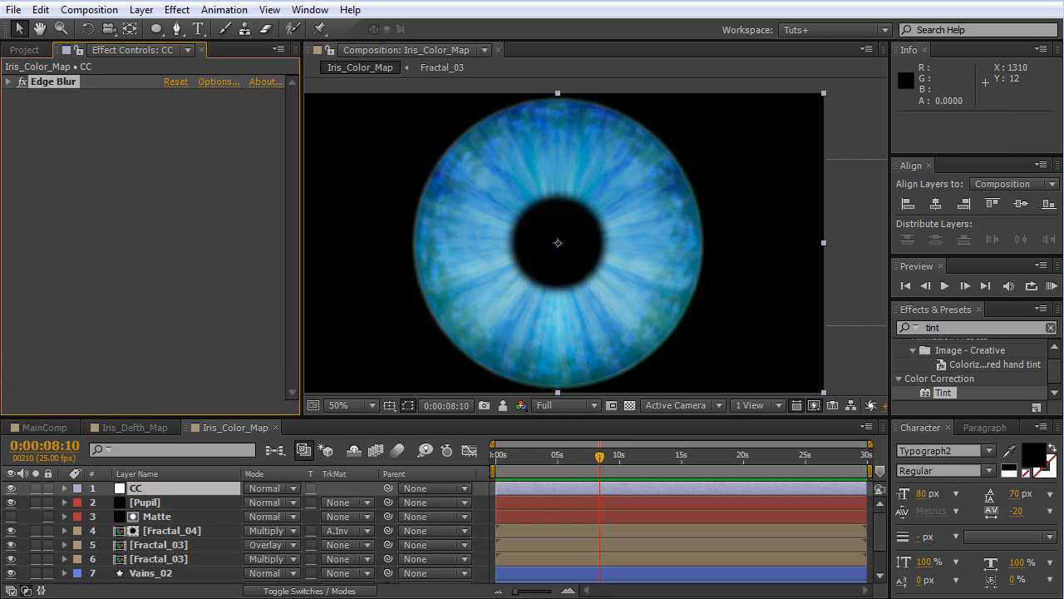
{"action": "left_click", "coordinate": [136, 488]}
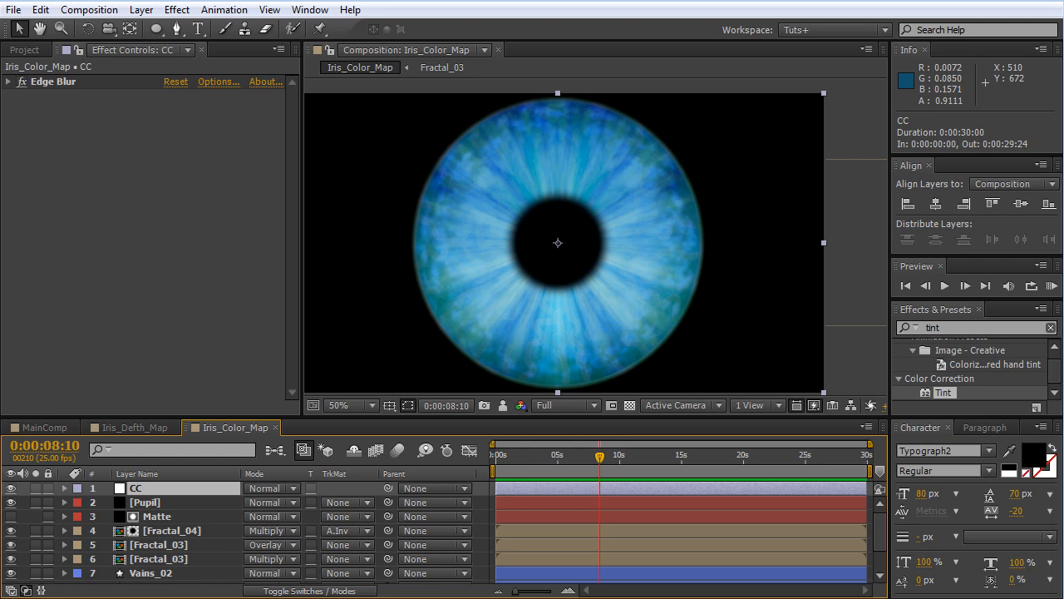
Step: Rename the CC adjustment layer in Iris_Color_Map to Edge Blur, reusing the name of its remaining effect
{"action": "left_click", "coordinate": [52, 82]}
{"action": "key", "text": "Return"}
{"action": "key", "text": "ctrl+c"}
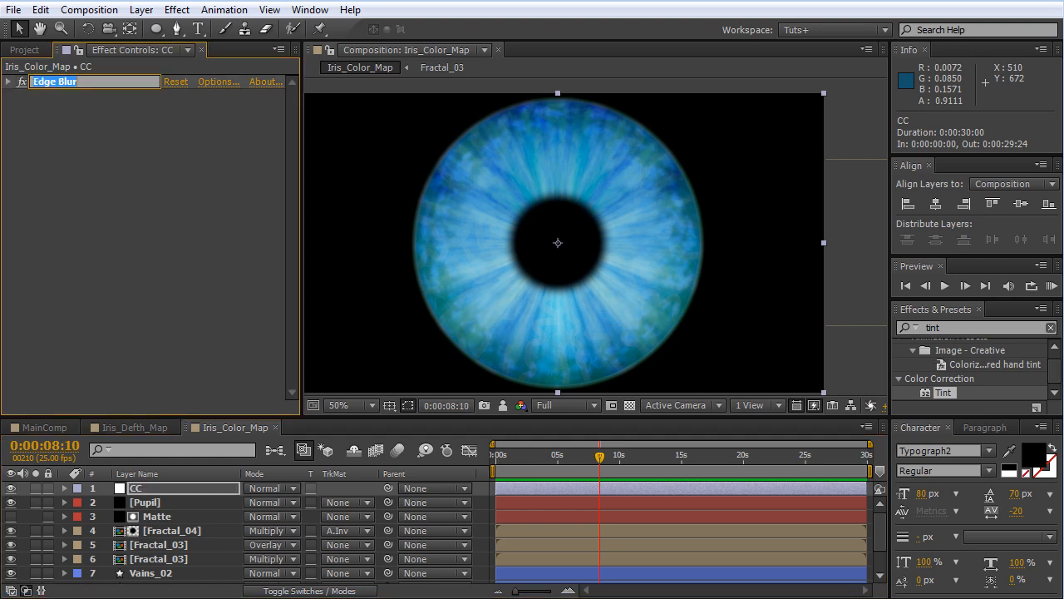
{"action": "left_click", "coordinate": [137, 488]}
{"action": "key", "text": "Return"}
{"action": "key", "text": "ctrl+v"}
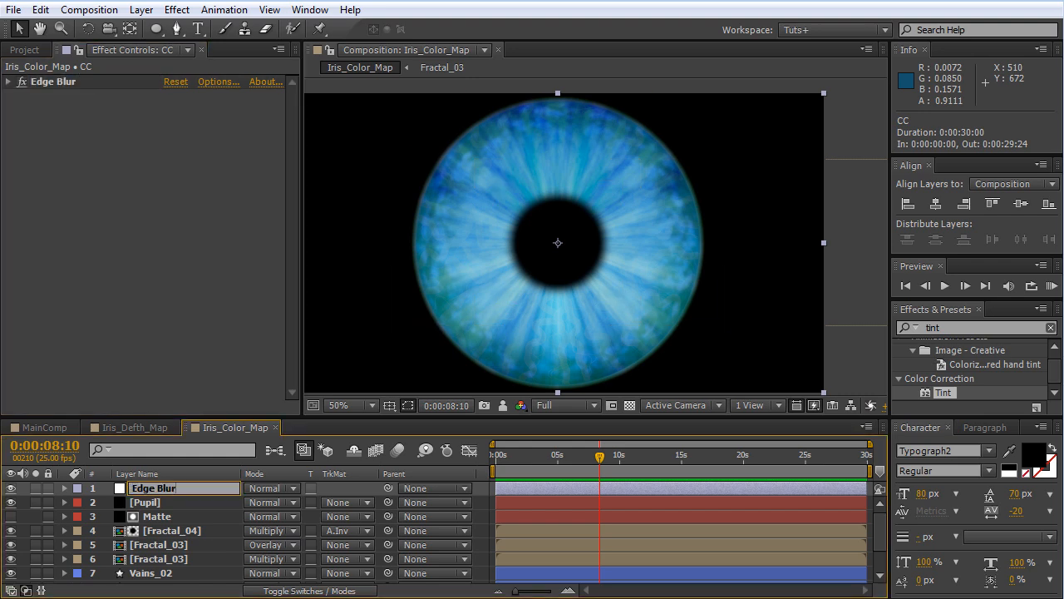
{"action": "key", "text": "Return"}
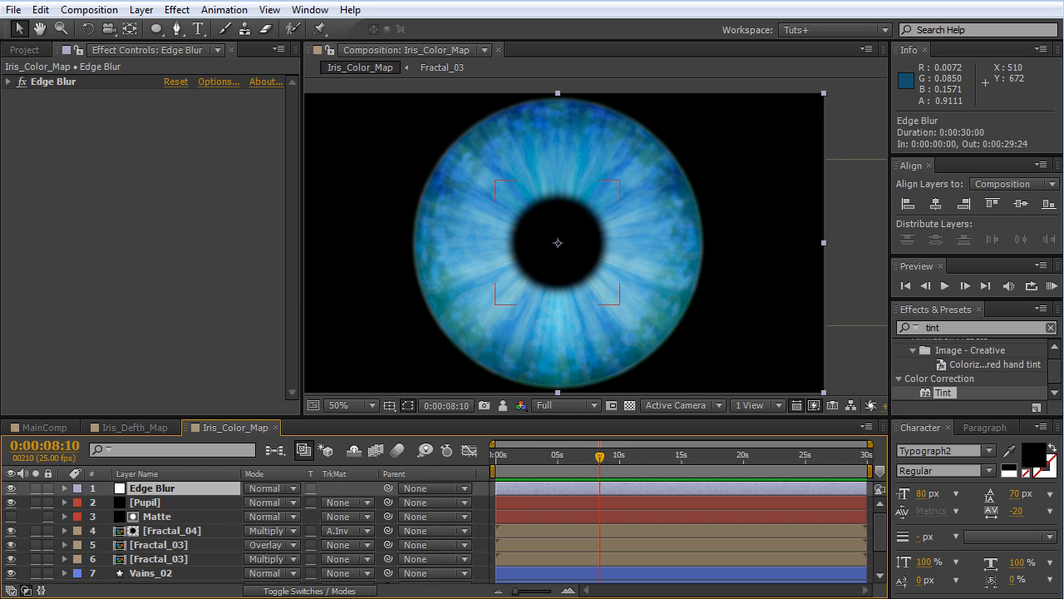
Step: Add a new adjustment layer at the top of Iris_Color_Map and name it CC
{"action": "key", "text": "ctrl+alt+y"}
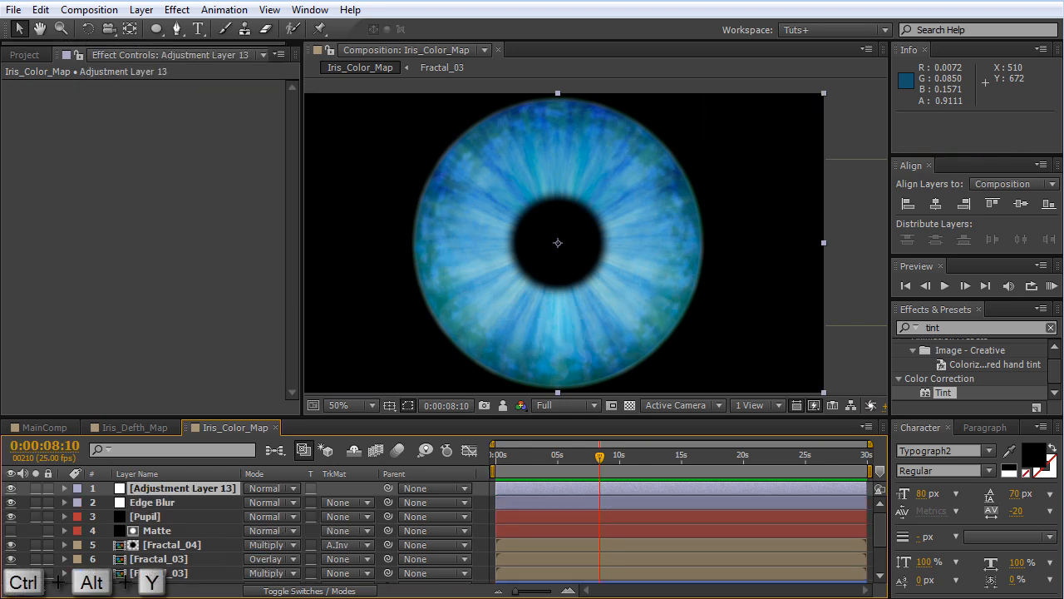
{"action": "key", "text": "Return"}
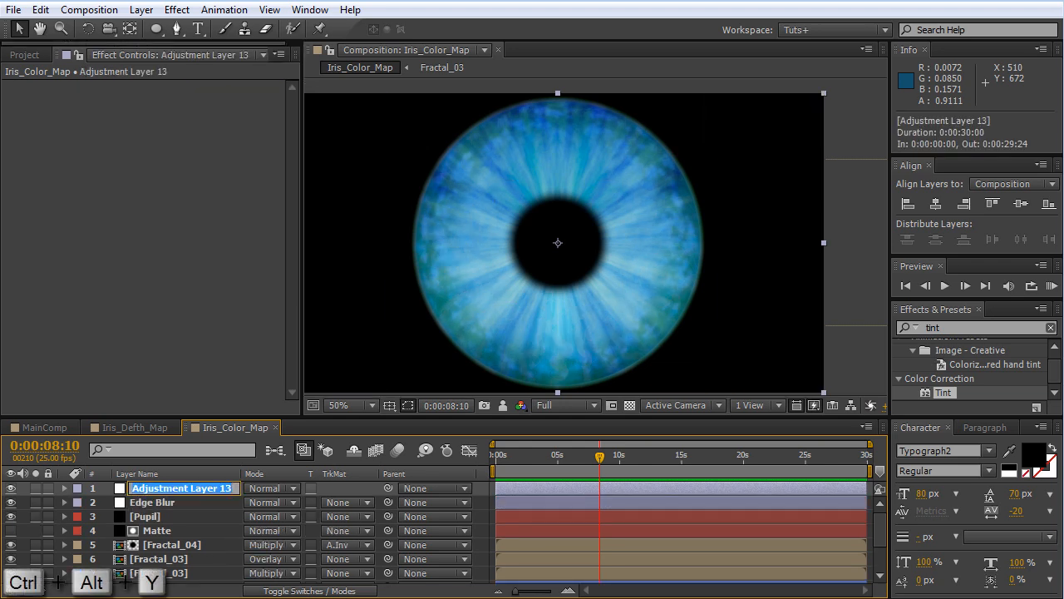
{"action": "type", "text": "CC"}
{"action": "key", "text": "Return"}
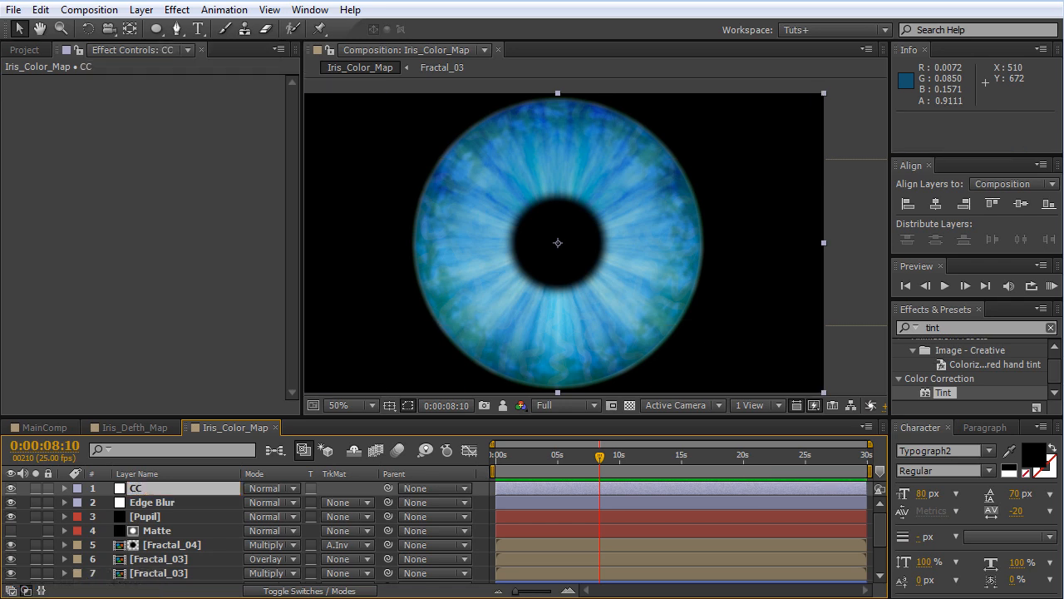
Step: Apply Levels to the new CC layer with Input White at 0.5922 and Gamma at 0.55
{"action": "left_click_drag", "start_coordinate": [944, 327], "coordinate": [813, 330]}
{"action": "type", "text": "level"}
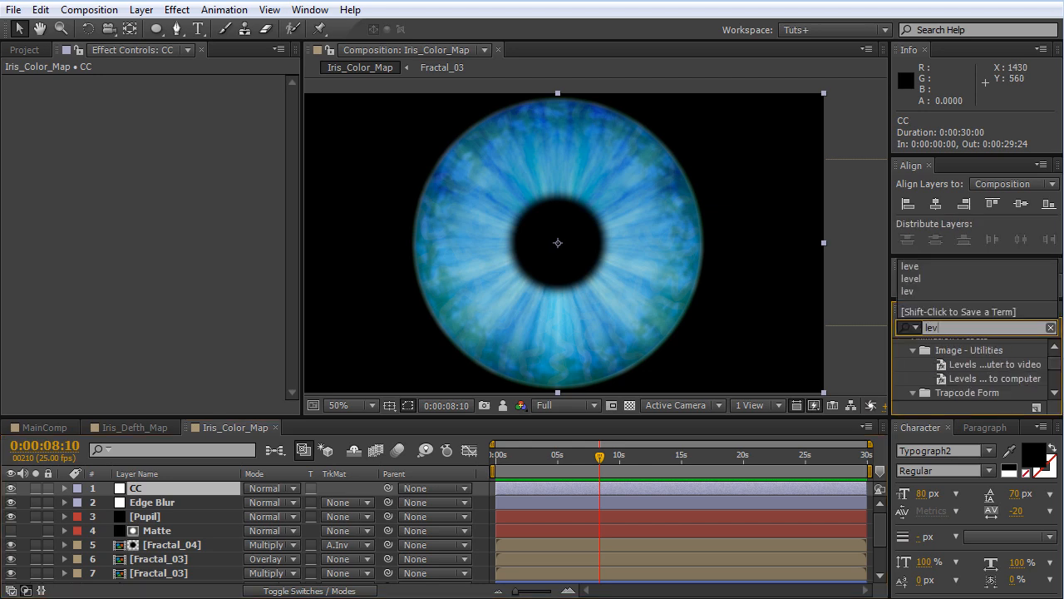
{"action": "key", "text": "Return"}
{"action": "left_click_drag", "start_coordinate": [260, 191], "coordinate": [167, 192]}
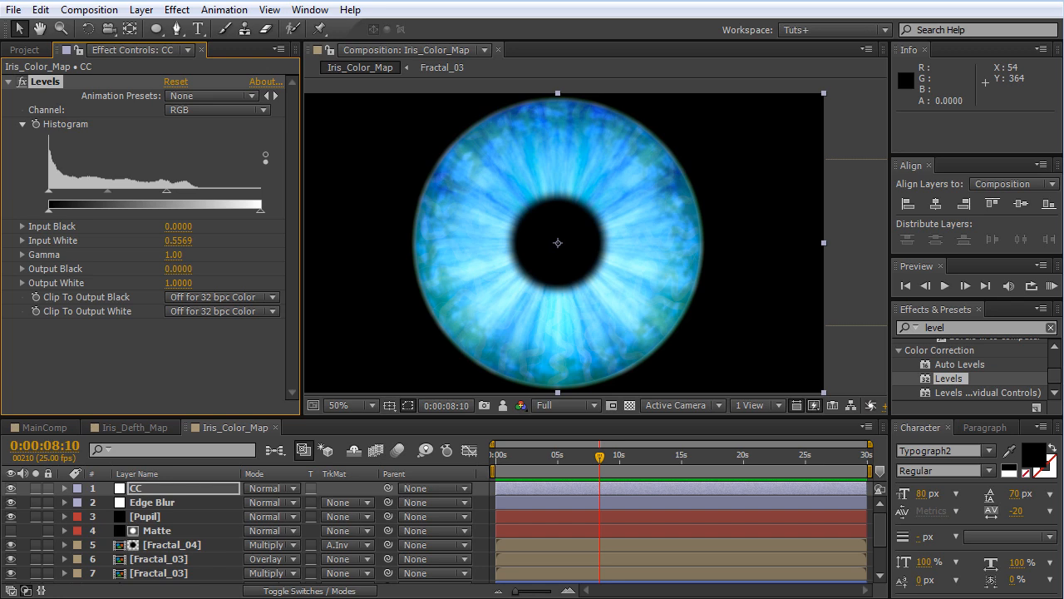
{"action": "left_click_drag", "start_coordinate": [108, 191], "coordinate": [128, 191]}
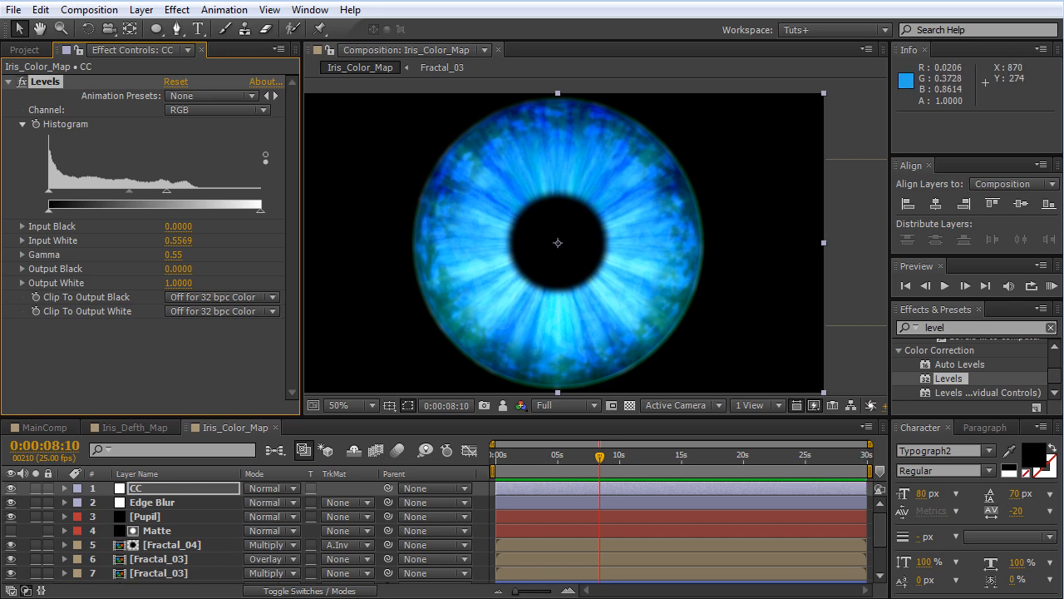
{"action": "left_click_drag", "start_coordinate": [166, 190], "coordinate": [174, 190]}
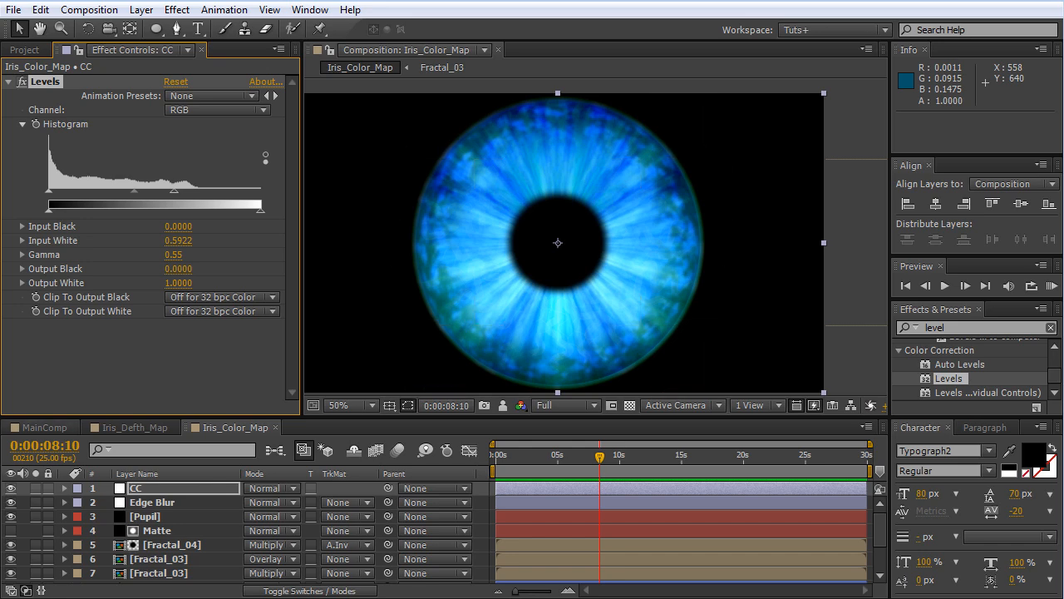
Step: In MainComp, replace the Iris layer's source with Iris_Color_Map and show its FreeForm Pro settings
{"action": "left_click", "coordinate": [45, 427]}
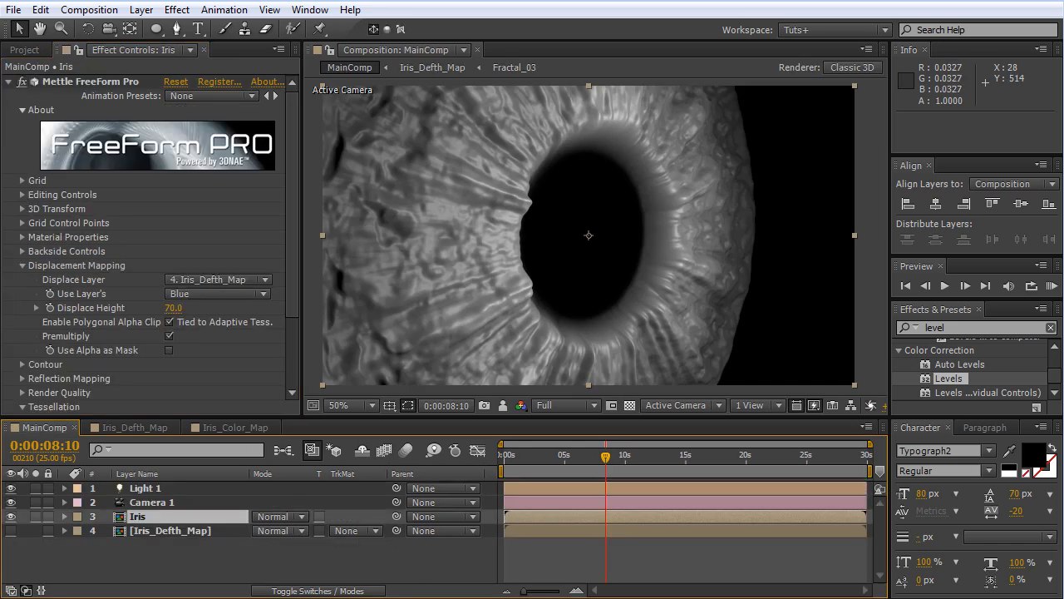
{"action": "left_click", "coordinate": [24, 50]}
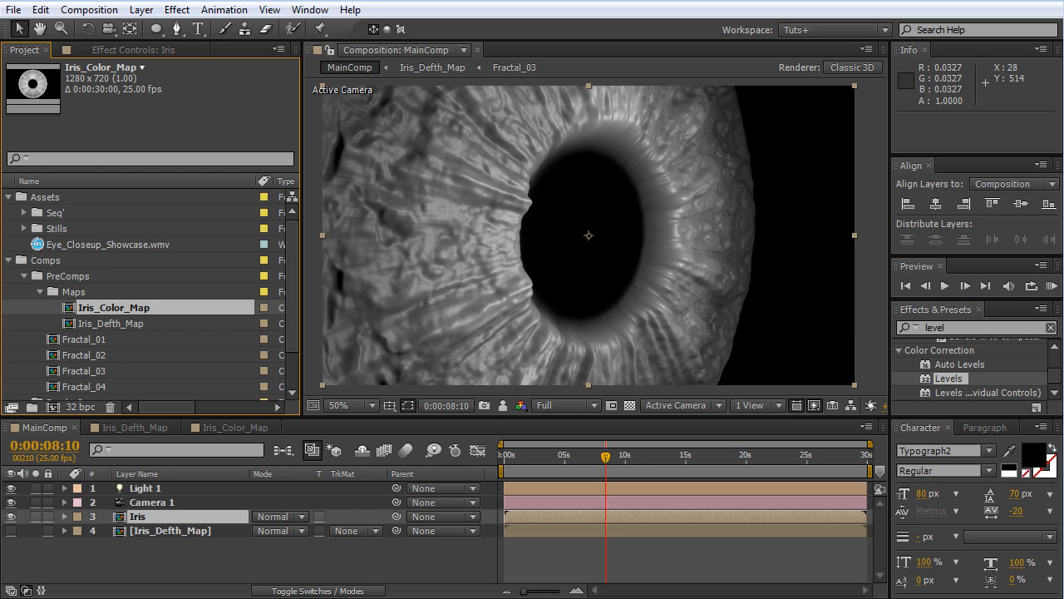
{"action": "left_click", "coordinate": [125, 49]}
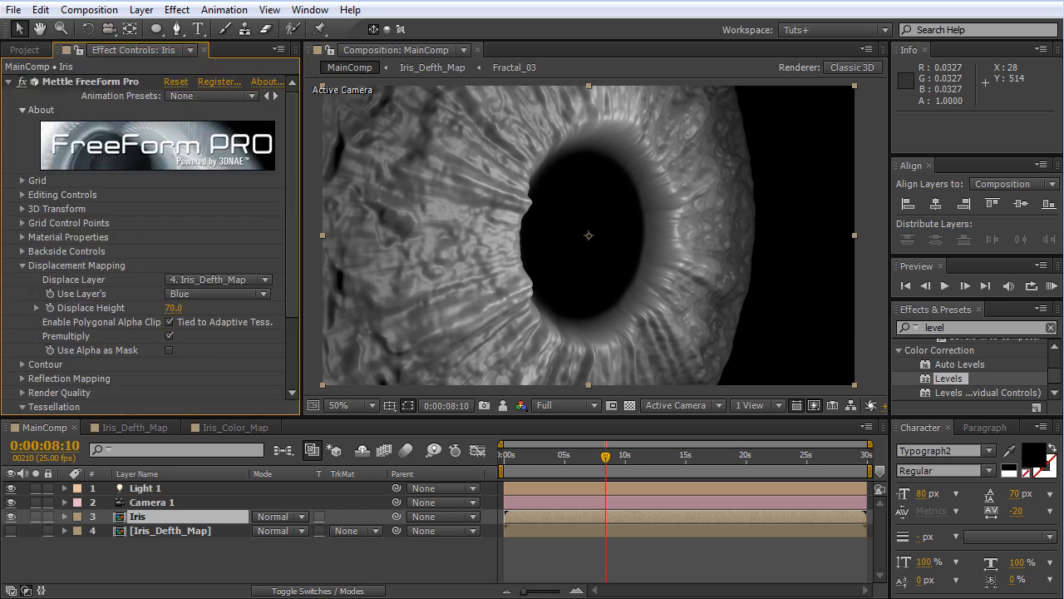
{"action": "left_click", "coordinate": [24, 50]}
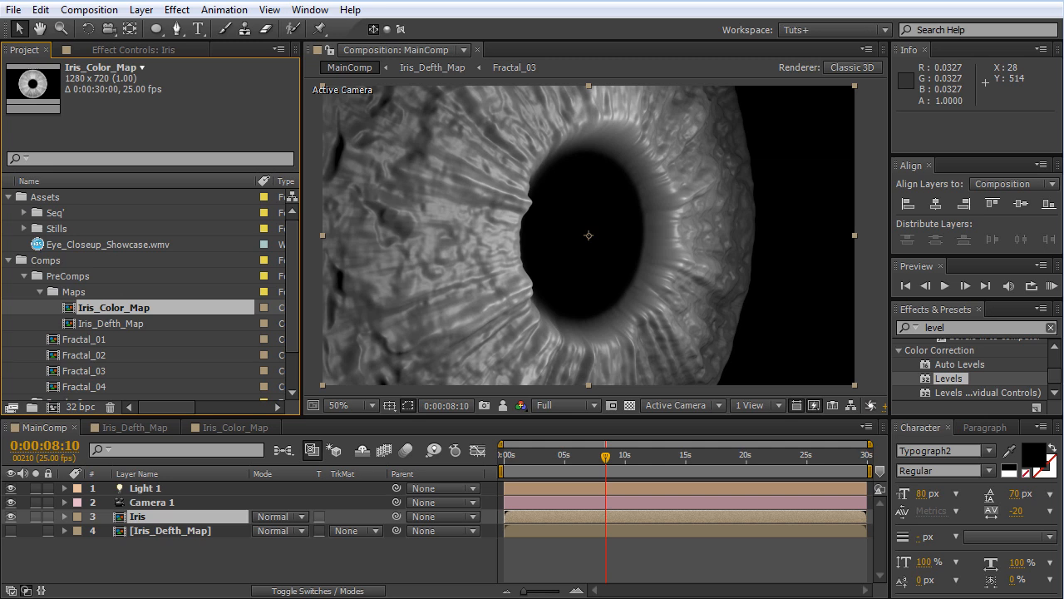
{"action": "left_click_drag", "start_coordinate": [114, 308], "coordinate": [146, 516]}
{"action": "key", "text": "F3"}
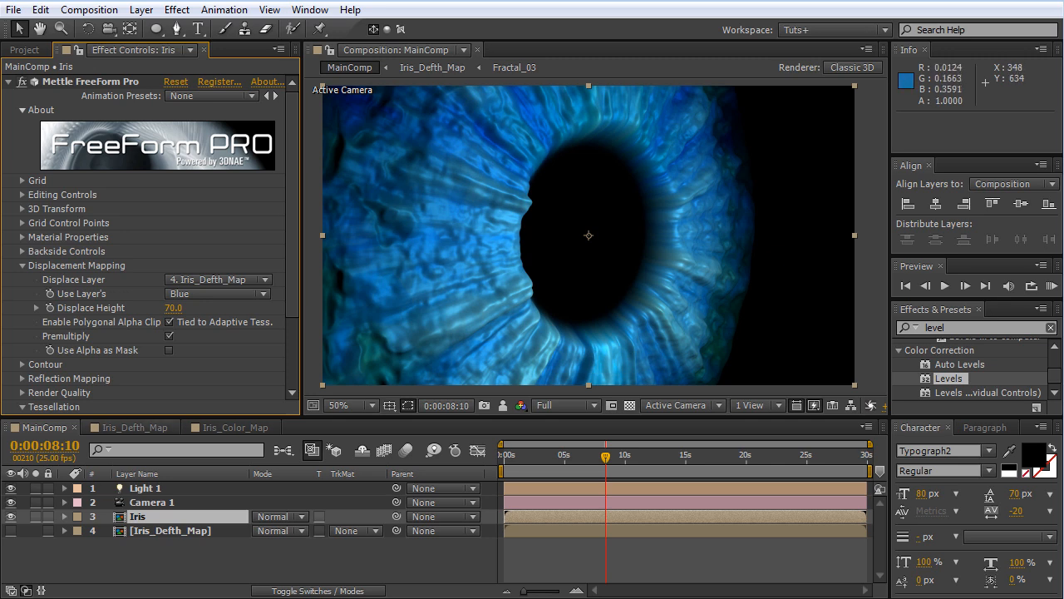
Step: Duplicate the Edge layer in Iris_Defth_Map and name the copy Convex
{"action": "left_click", "coordinate": [134, 428]}
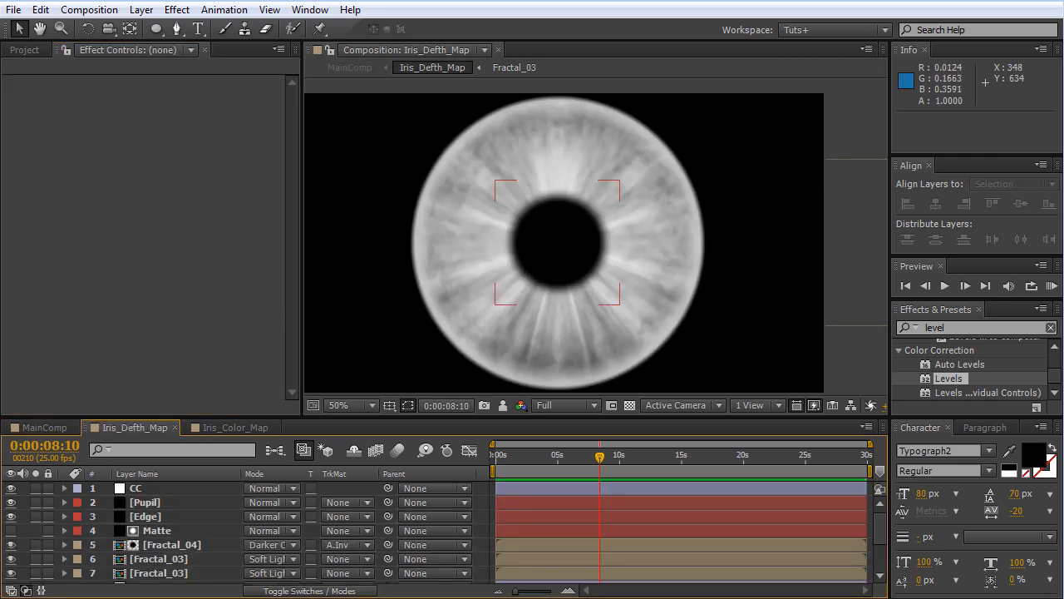
{"action": "left_click", "coordinate": [146, 516]}
{"action": "key", "text": "ctrl+d"}
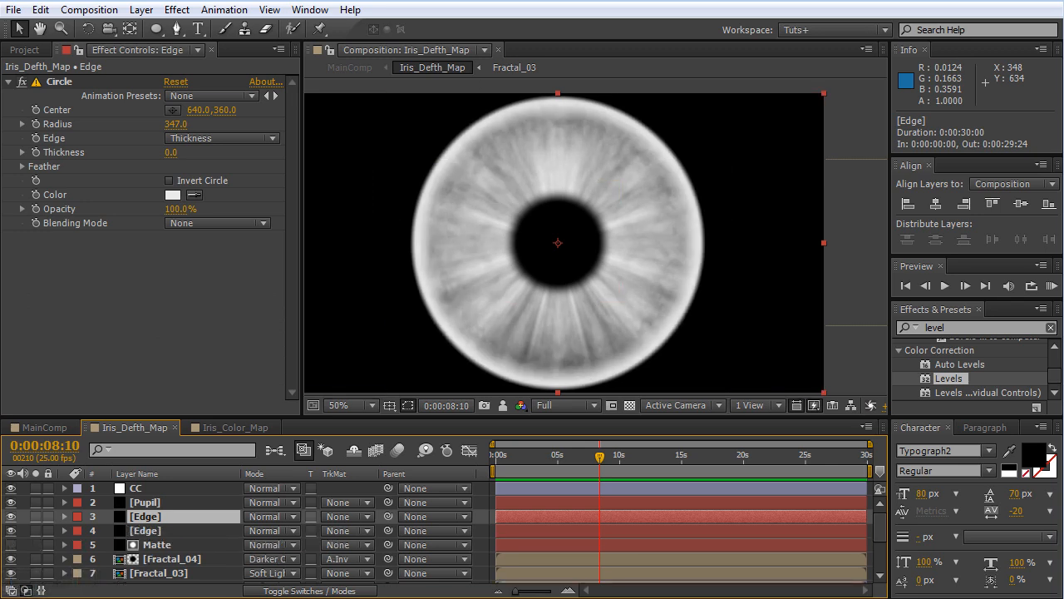
{"action": "key", "text": "Return"}
{"action": "type", "text": "Convex"}
{"action": "key", "text": "Return"}
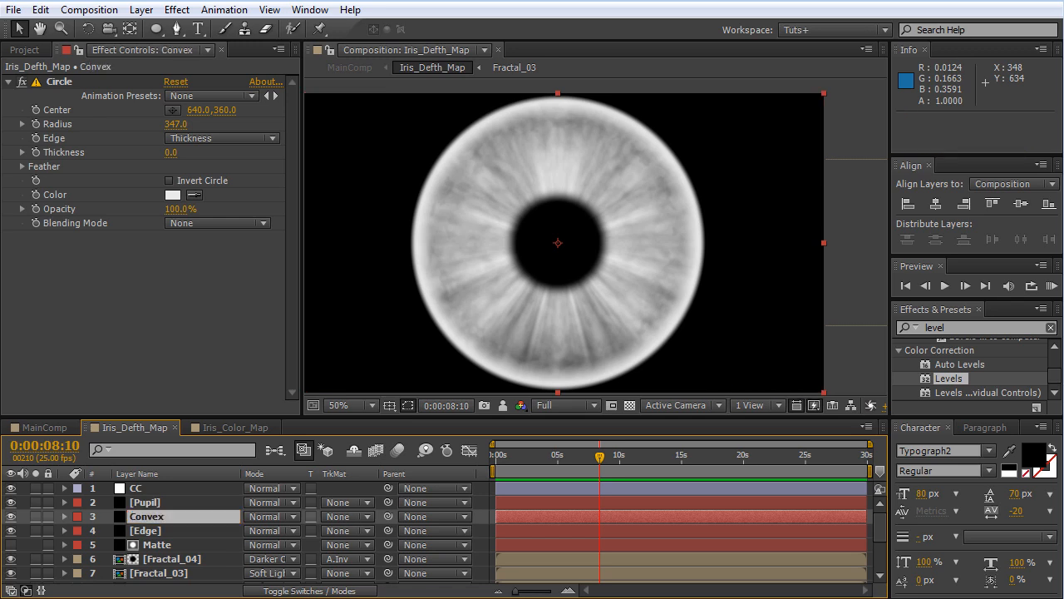
Step: Solo the Convex layer and set its Circle effect's Edge option to None
{"action": "left_click", "coordinate": [35, 516]}
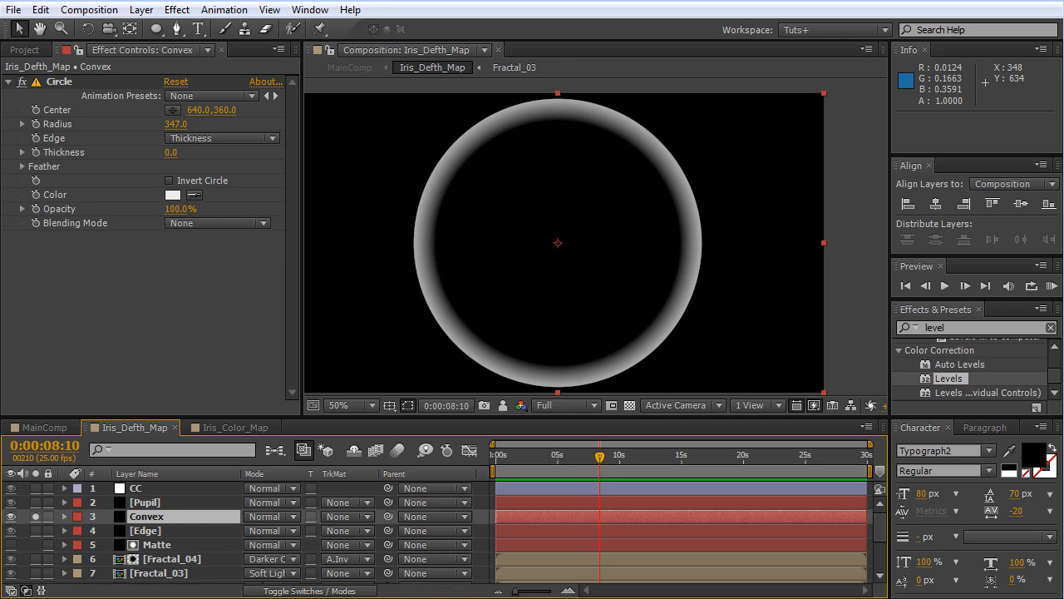
{"action": "left_click", "coordinate": [222, 138]}
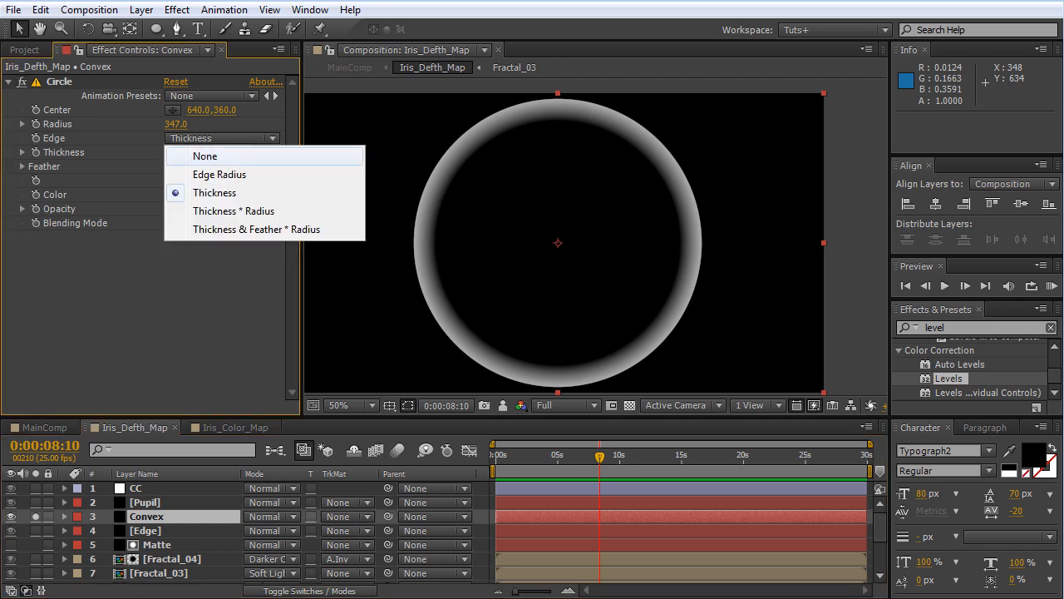
{"action": "left_click", "coordinate": [208, 155]}
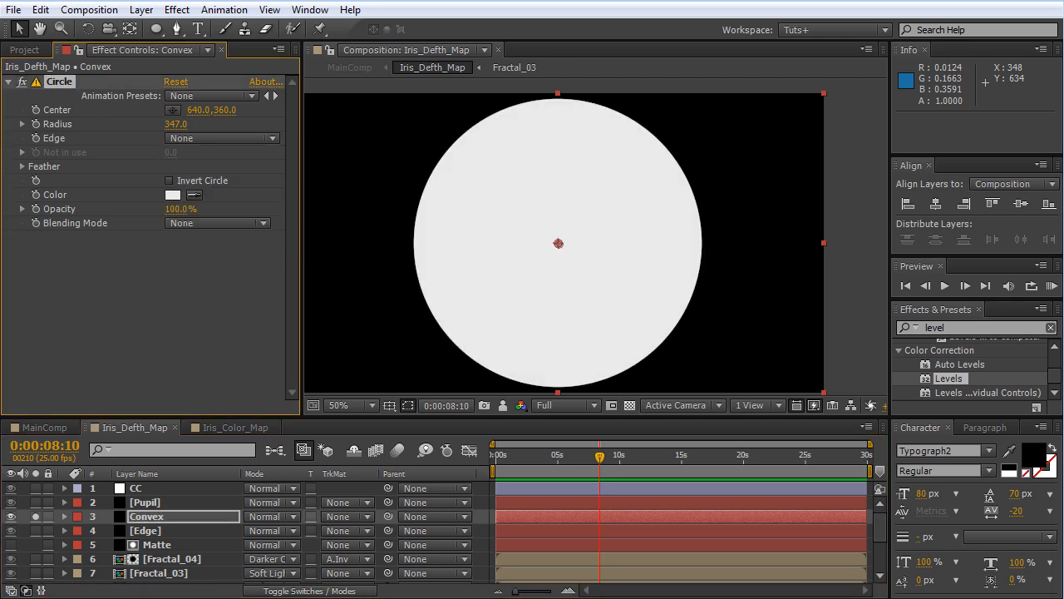
Step: Soften the Convex circle with an outer edge feather of 151 and a radius of 174, turning off the layer's solo
{"action": "left_click", "coordinate": [22, 167]}
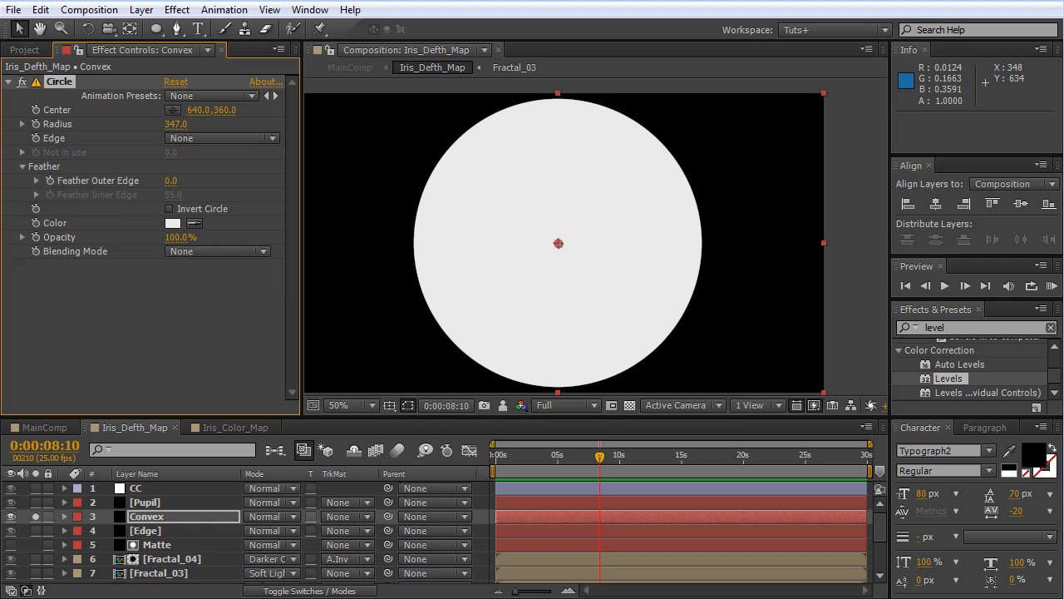
{"action": "left_click", "coordinate": [37, 195]}
{"action": "left_click_drag", "start_coordinate": [170, 181], "coordinate": [261, 180]}
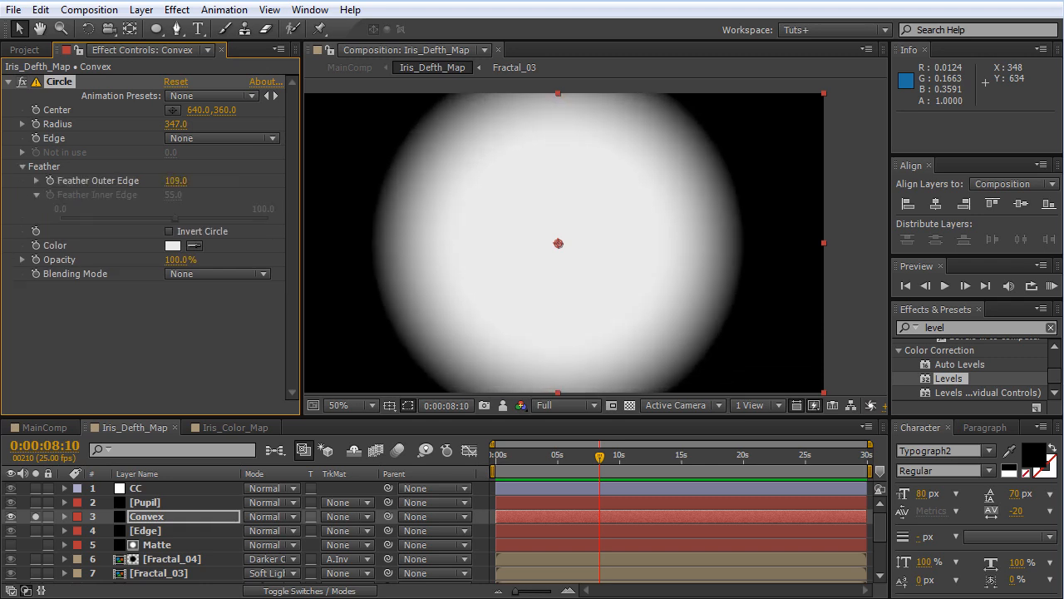
{"action": "left_click_drag", "start_coordinate": [176, 124], "coordinate": [78, 123]}
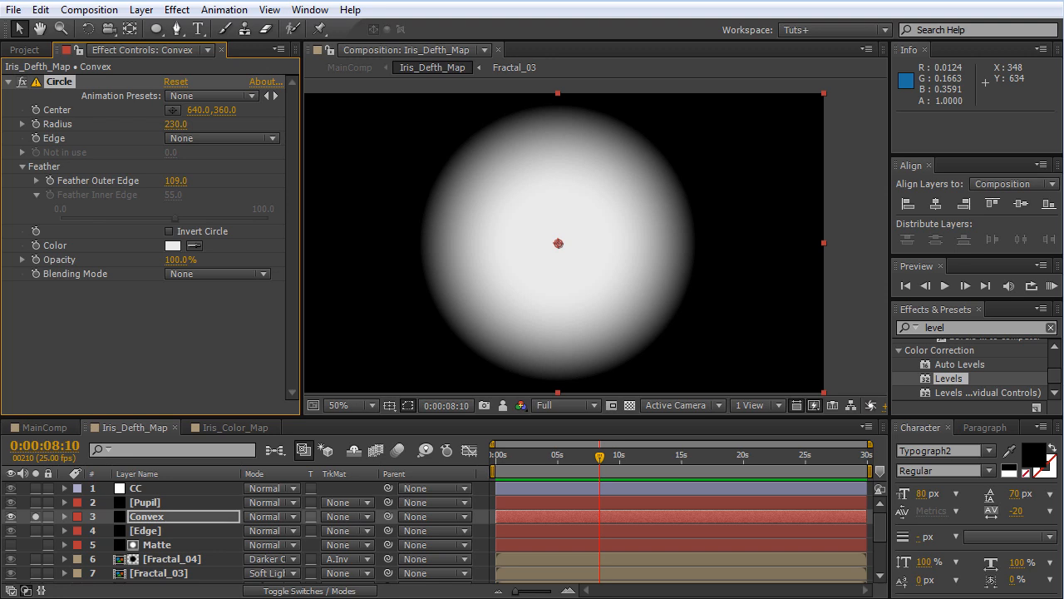
{"action": "left_click", "coordinate": [35, 516]}
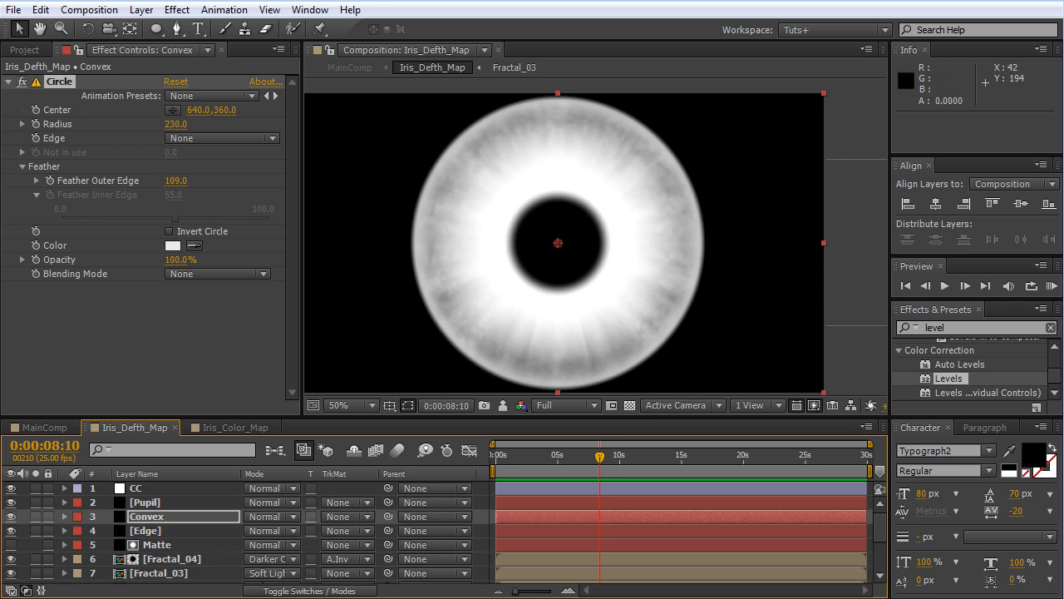
{"action": "left_click_drag", "start_coordinate": [175, 180], "coordinate": [211, 181]}
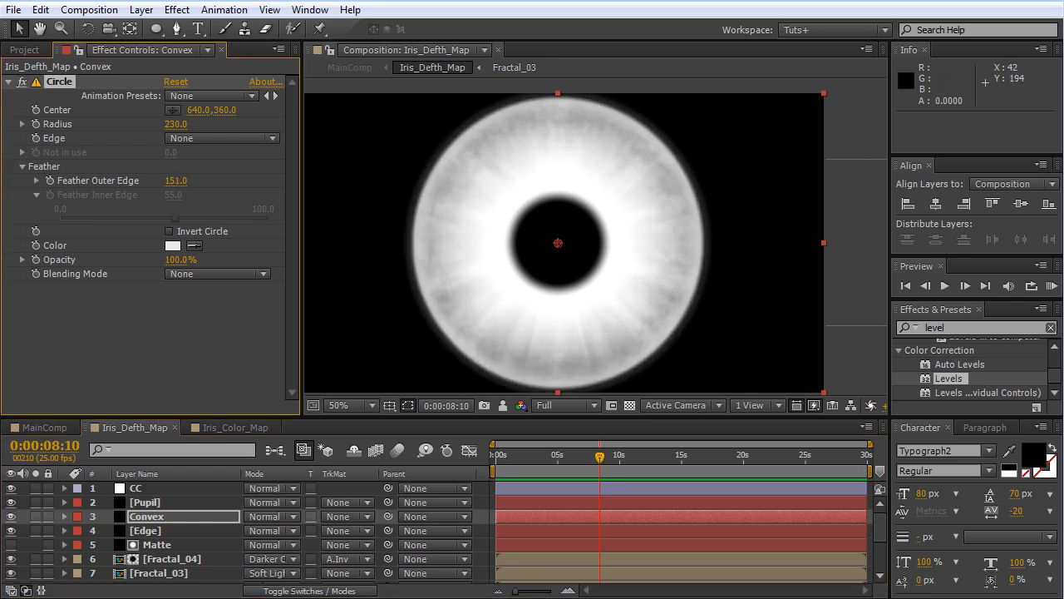
{"action": "left_click_drag", "start_coordinate": [175, 124], "coordinate": [132, 123]}
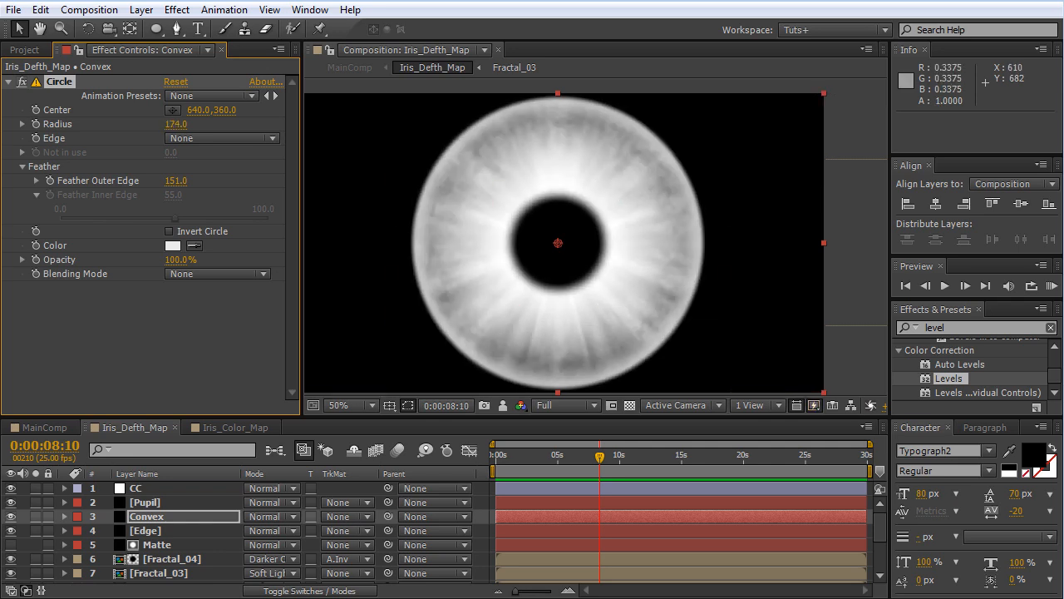
Step: Try the Multiply blending mode on the Convex layer and settle on Lighten
{"action": "left_click", "coordinate": [286, 516]}
{"action": "left_click", "coordinate": [331, 216]}
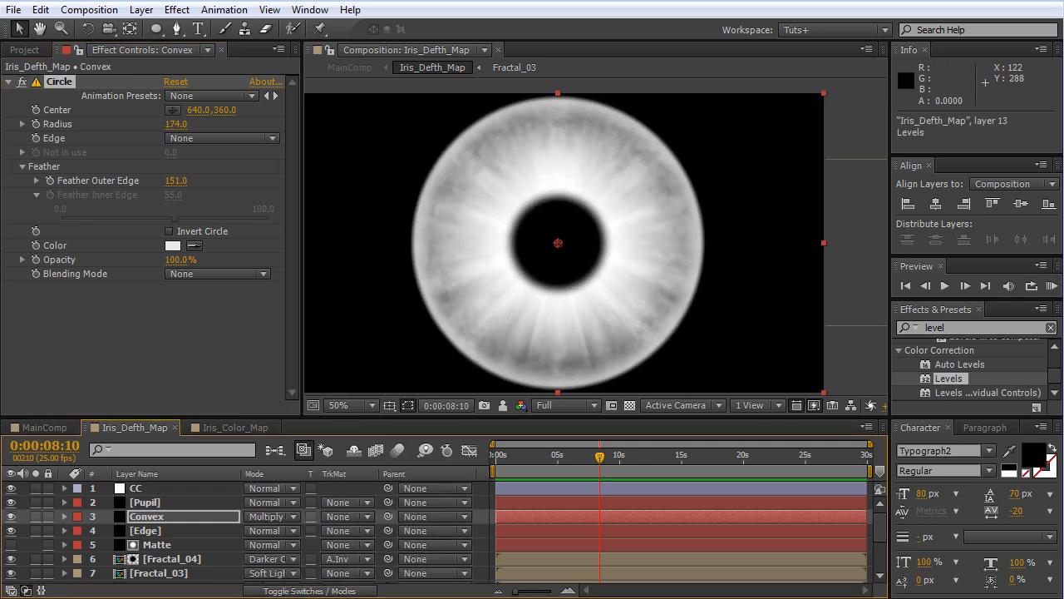
{"action": "left_click", "coordinate": [274, 516]}
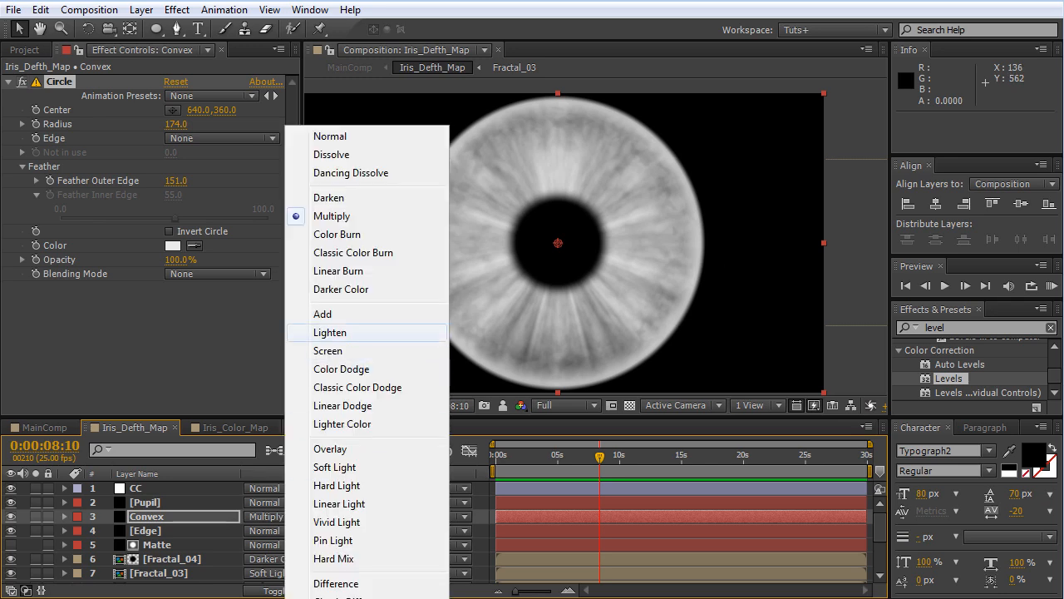
{"action": "left_click", "coordinate": [340, 333]}
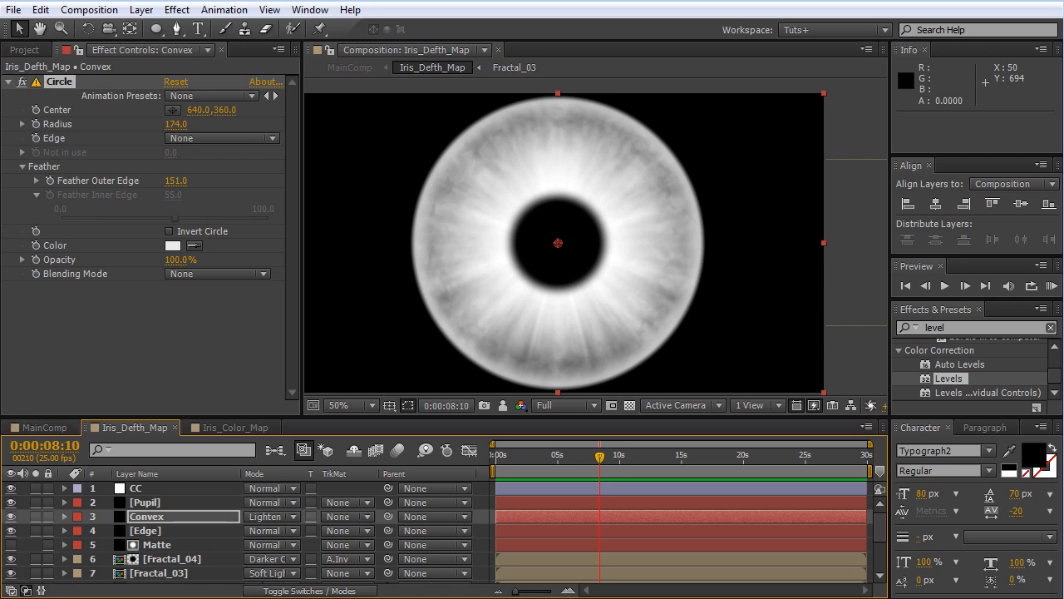
Step: Compare the MainComp render with Convex hidden and visible, using a snapshot of the version without it
{"action": "left_click", "coordinate": [11, 516]}
{"action": "left_click", "coordinate": [45, 428]}
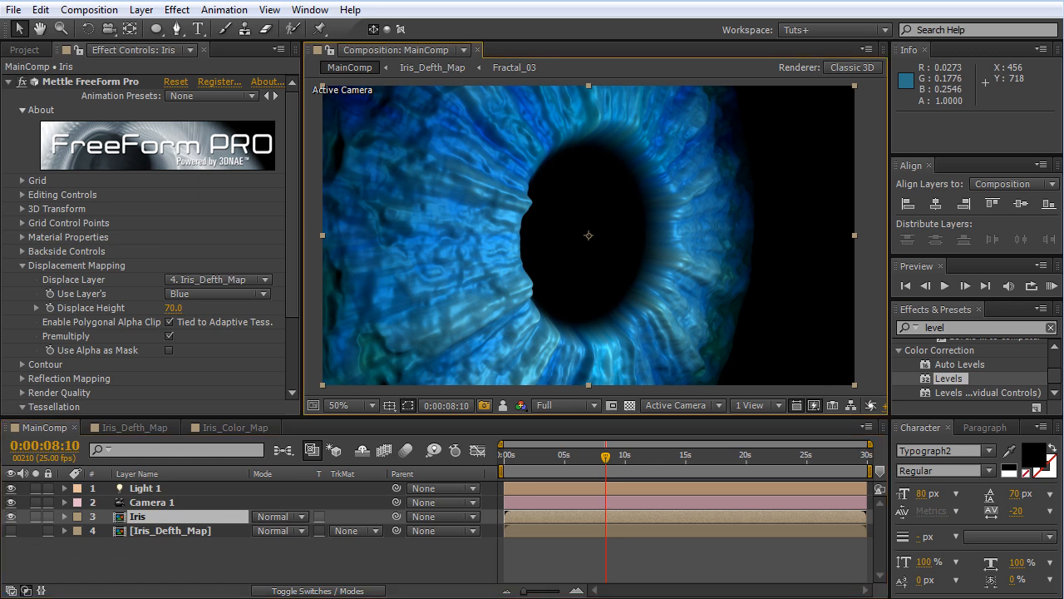
{"action": "left_click", "coordinate": [134, 427]}
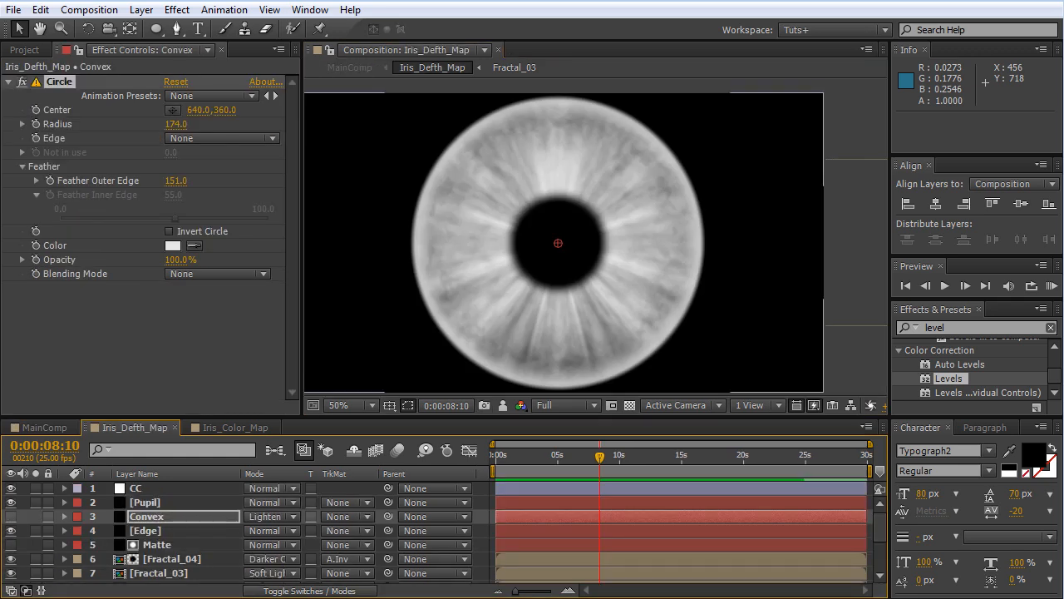
{"action": "left_click", "coordinate": [11, 516]}
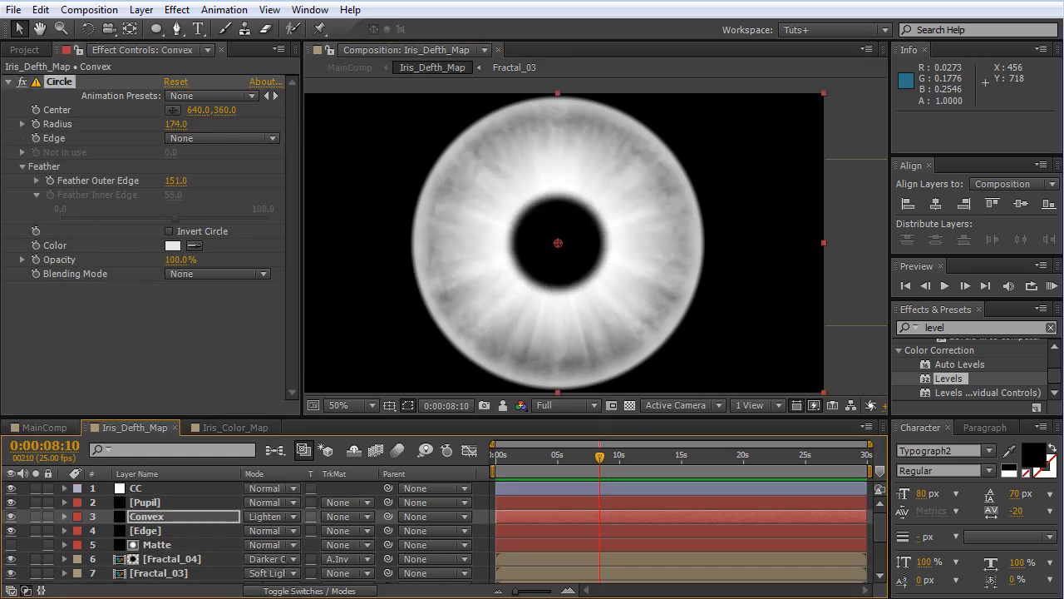
{"action": "left_click", "coordinate": [44, 428]}
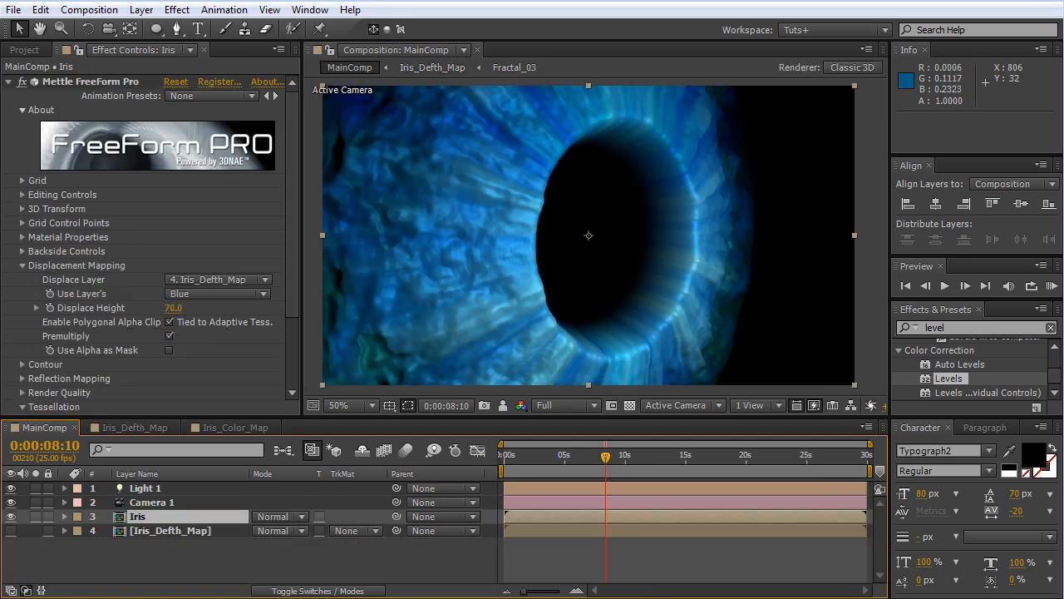
{"action": "left_click", "coordinate": [502, 406]}
{"action": "left_click", "coordinate": [502, 406]}
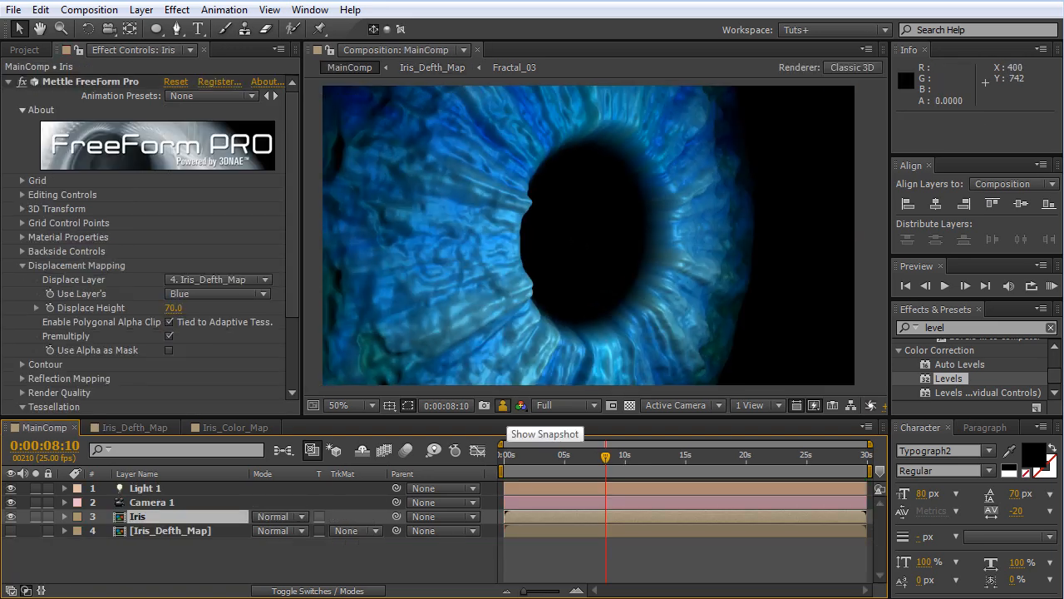
Step: Flip between the stored snapshot and the current MainComp render to compare the iris shape around the pupil
{"action": "left_click", "coordinate": [502, 405]}
{"action": "left_click", "coordinate": [502, 406]}
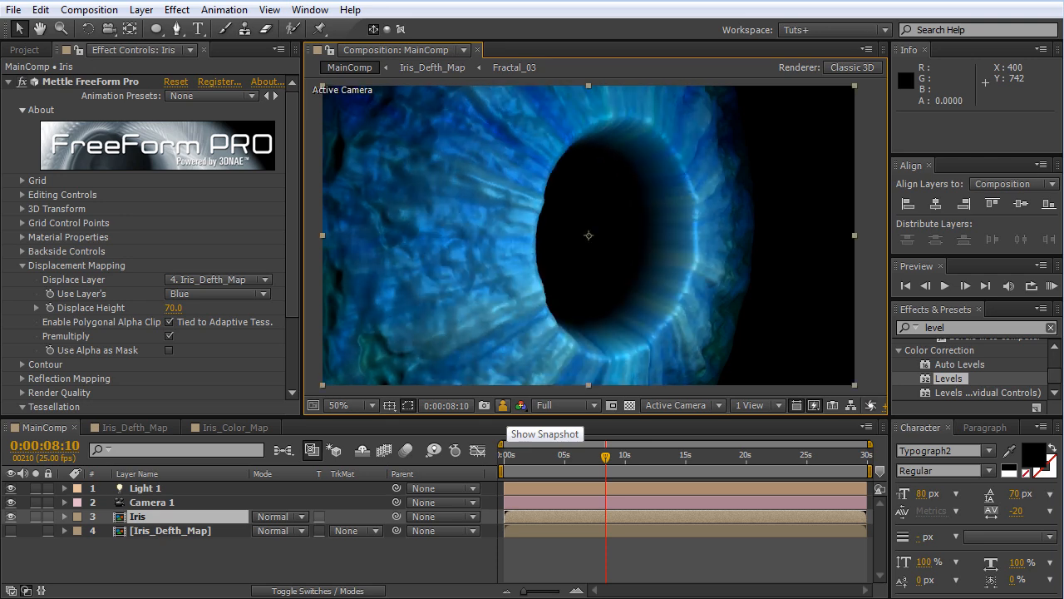
{"action": "left_click", "coordinate": [502, 405]}
{"action": "left_click", "coordinate": [502, 405]}
Step: Set the Convex layer's opacity to 90% in Iris_Defth_Map and check the MainComp render against the snapshot
{"action": "left_click", "coordinate": [134, 427]}
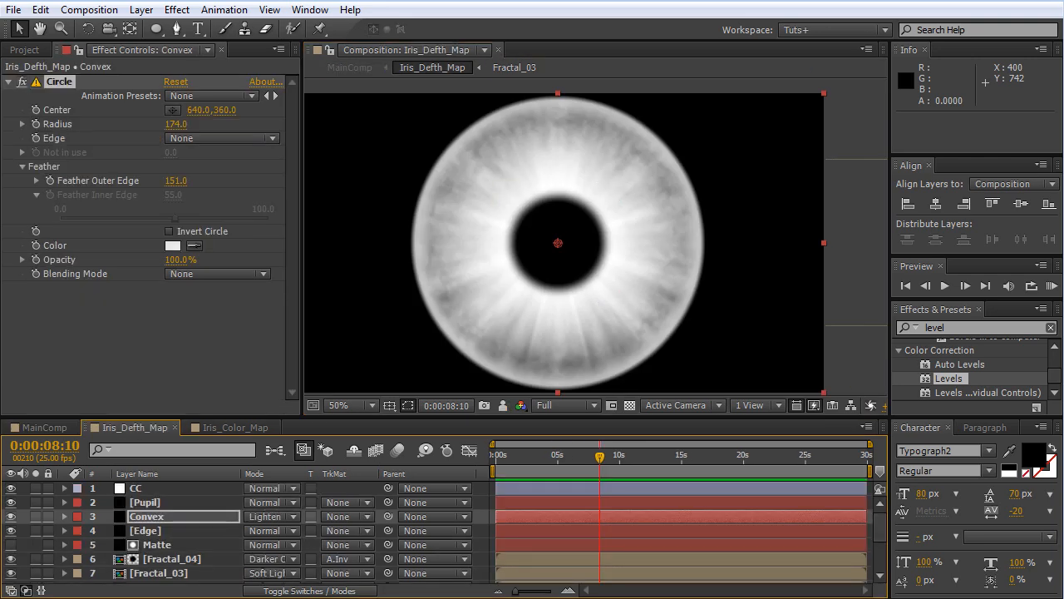
{"action": "left_click", "coordinate": [146, 517]}
{"action": "key", "text": "t"}
{"action": "left_click", "coordinate": [257, 531]}
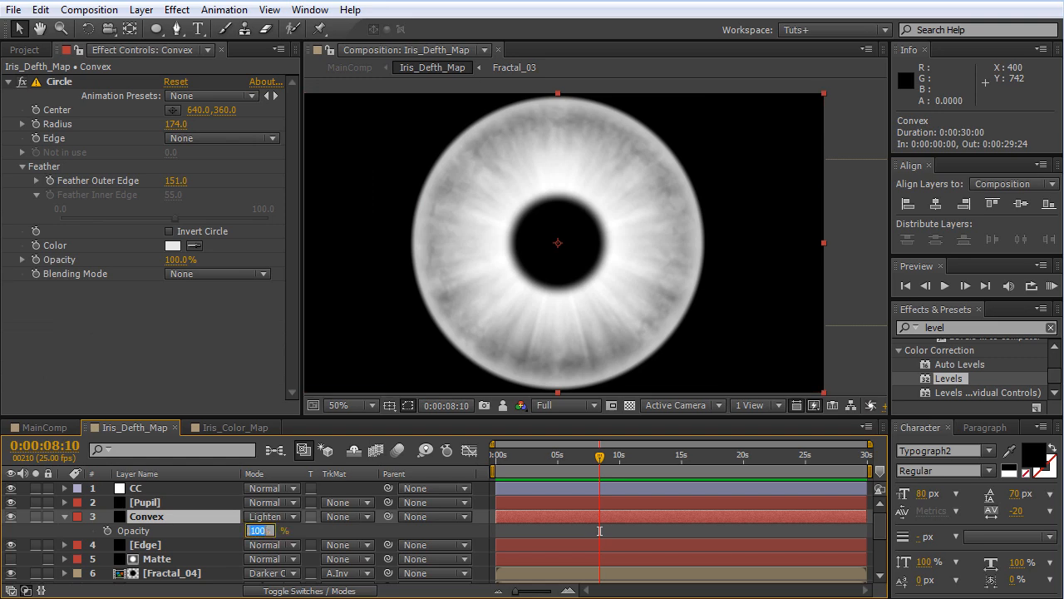
{"action": "key", "text": "Return"}
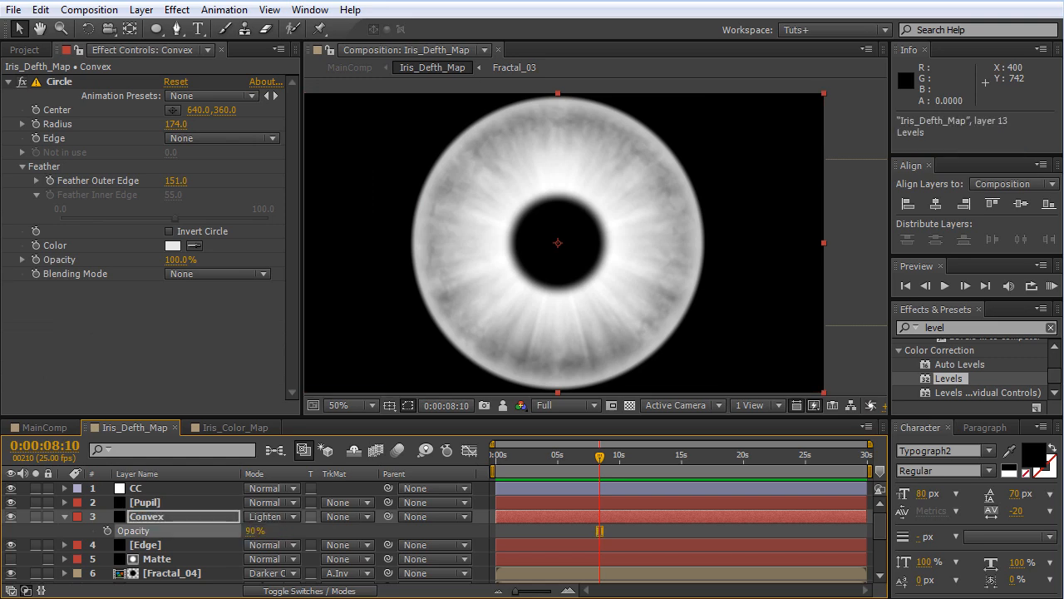
{"action": "left_click", "coordinate": [44, 428]}
{"action": "left_click", "coordinate": [502, 406]}
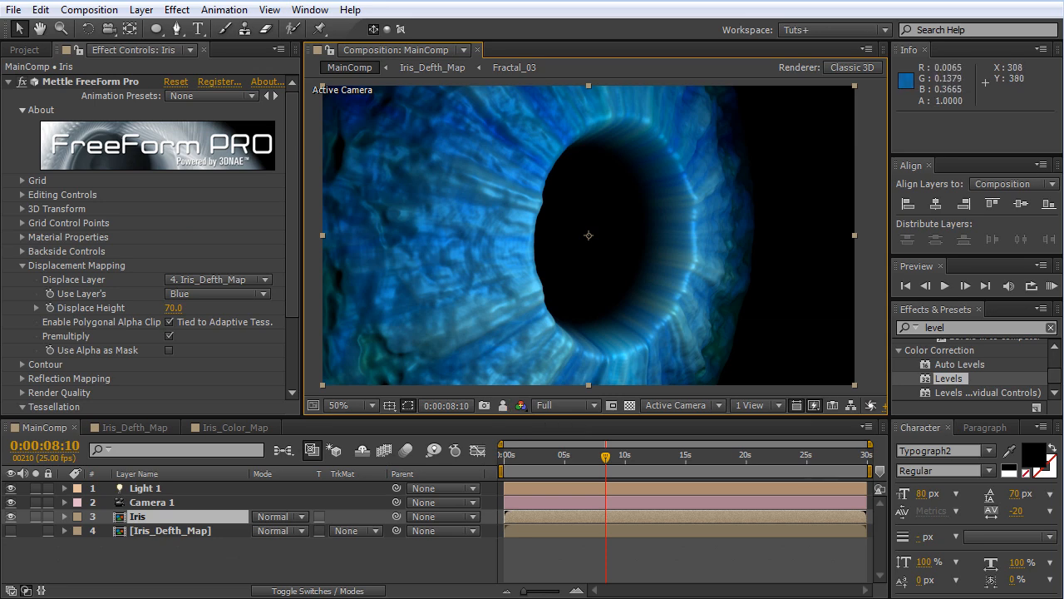
Step: Apply Fast Blur to the Convex layer in Iris_Defth_Map with a blurriness of 5
{"action": "left_click", "coordinate": [236, 427]}
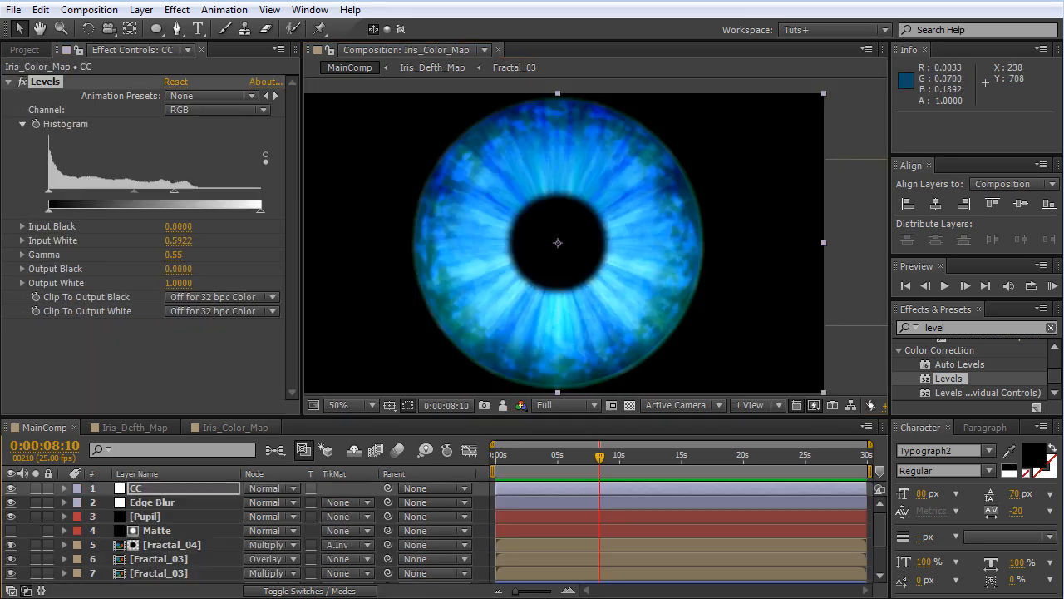
{"action": "left_click", "coordinate": [133, 428]}
{"action": "left_click_drag", "start_coordinate": [950, 327], "coordinate": [734, 296]}
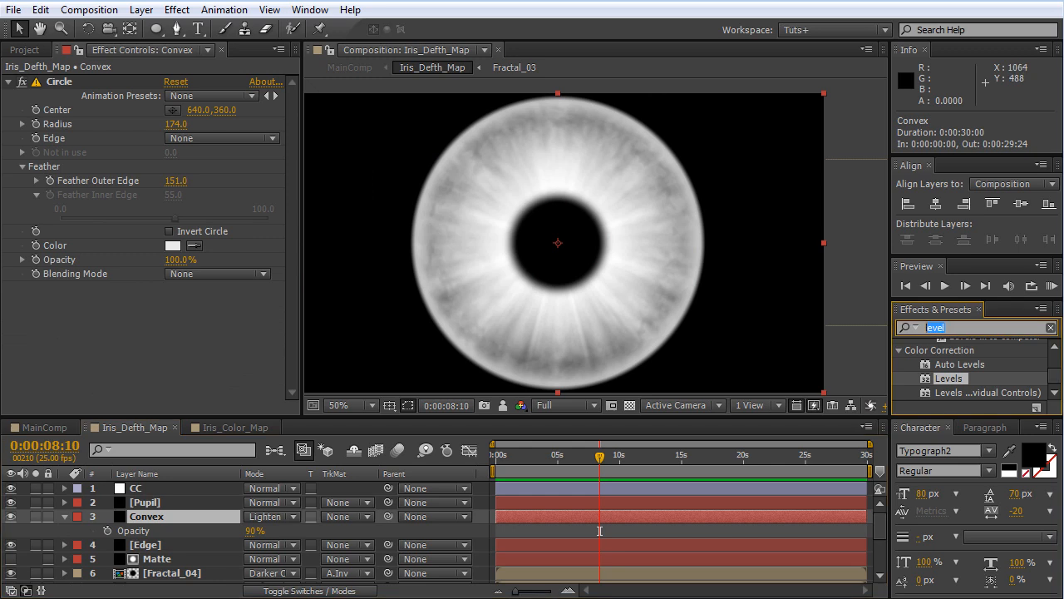
{"action": "type", "text": "fast"}
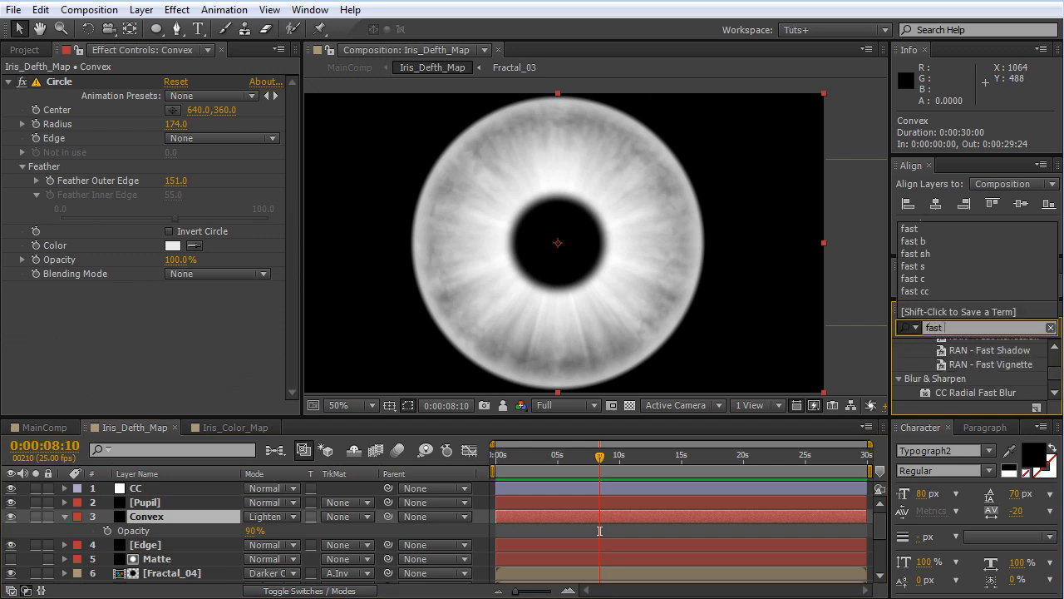
{"action": "type", "text": " b"}
{"action": "double_click", "coordinate": [953, 373]}
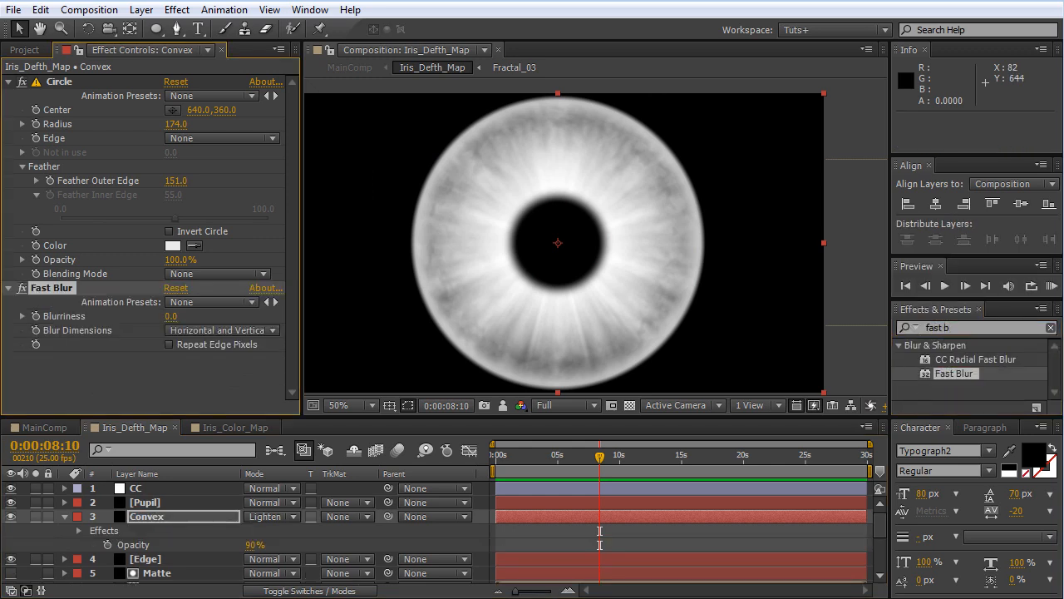
{"action": "left_click", "coordinate": [172, 316]}
{"action": "type", "text": "5"}
{"action": "key", "text": "Return"}
Step: Orbit the MainComp camera around the iris to inspect the displaced surface from an angle
{"action": "left_click", "coordinate": [44, 427]}
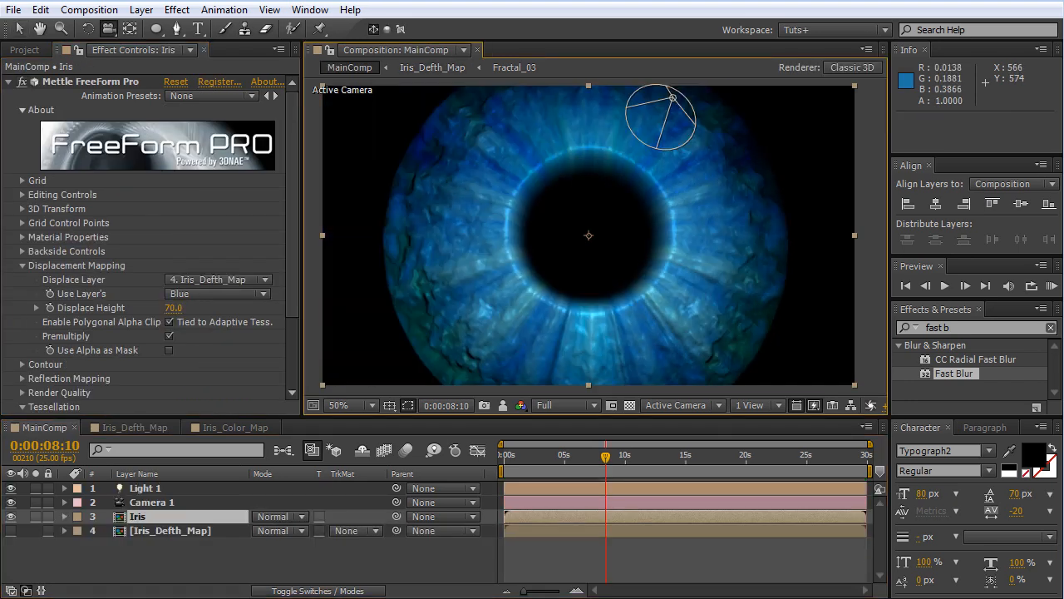
{"action": "left_click_drag", "start_coordinate": [566, 255], "coordinate": [568, 255]}
{"action": "left_click_drag", "start_coordinate": [568, 255], "coordinate": [615, 255]}
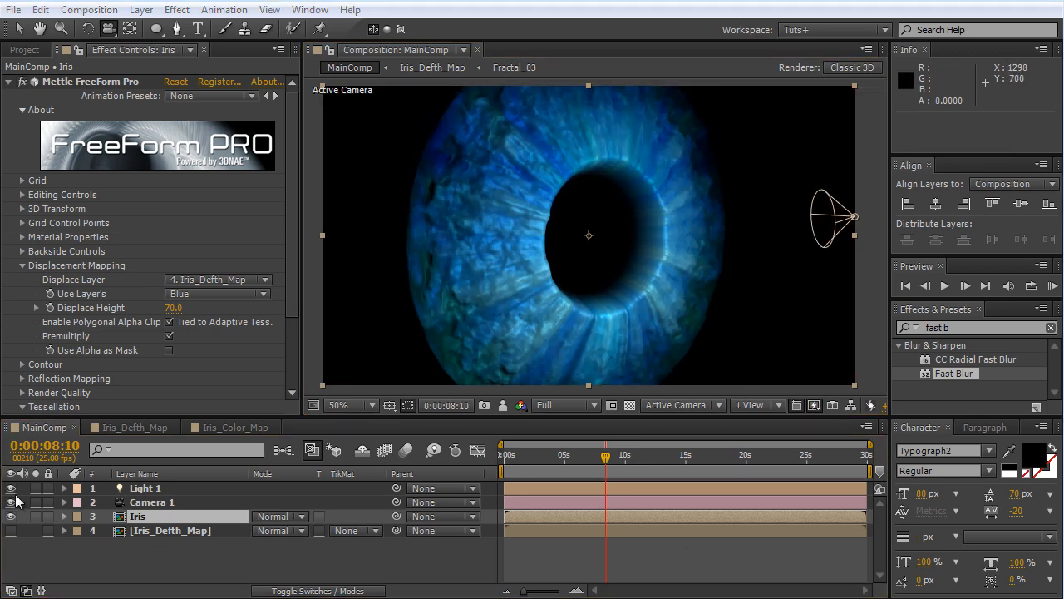